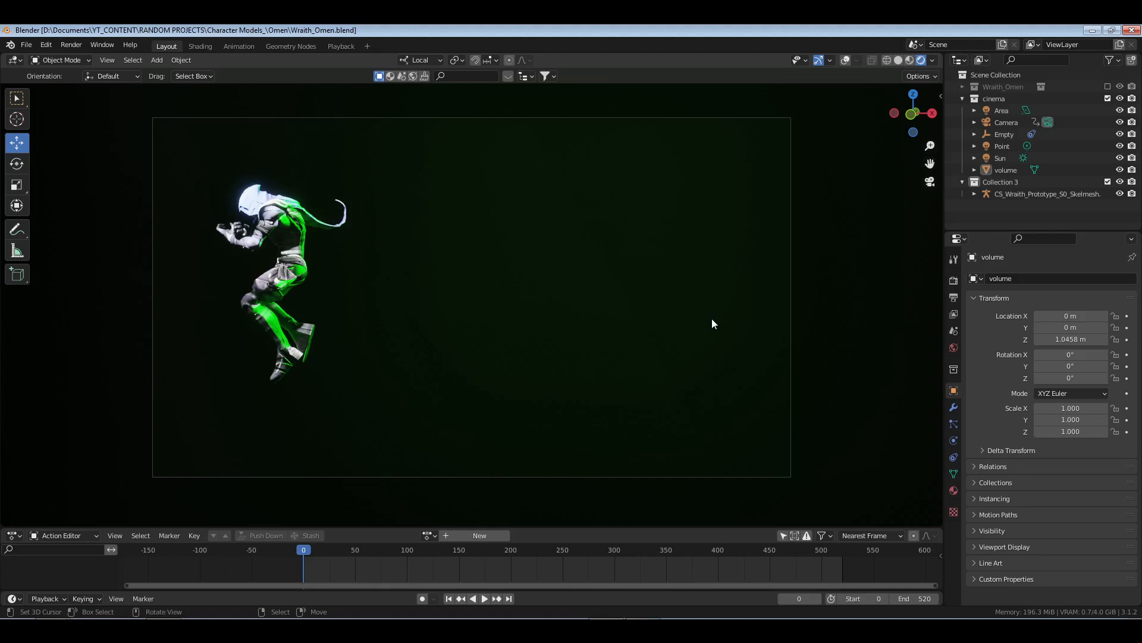
- Play back the rendered character scene and return to the first frame
key(space)
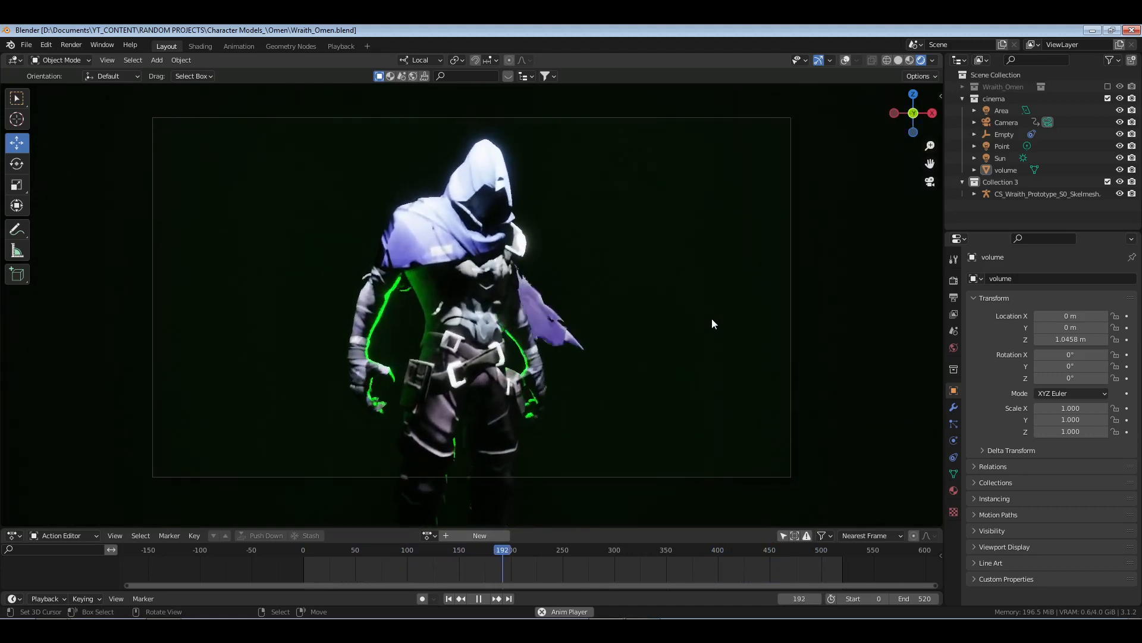
key(space)
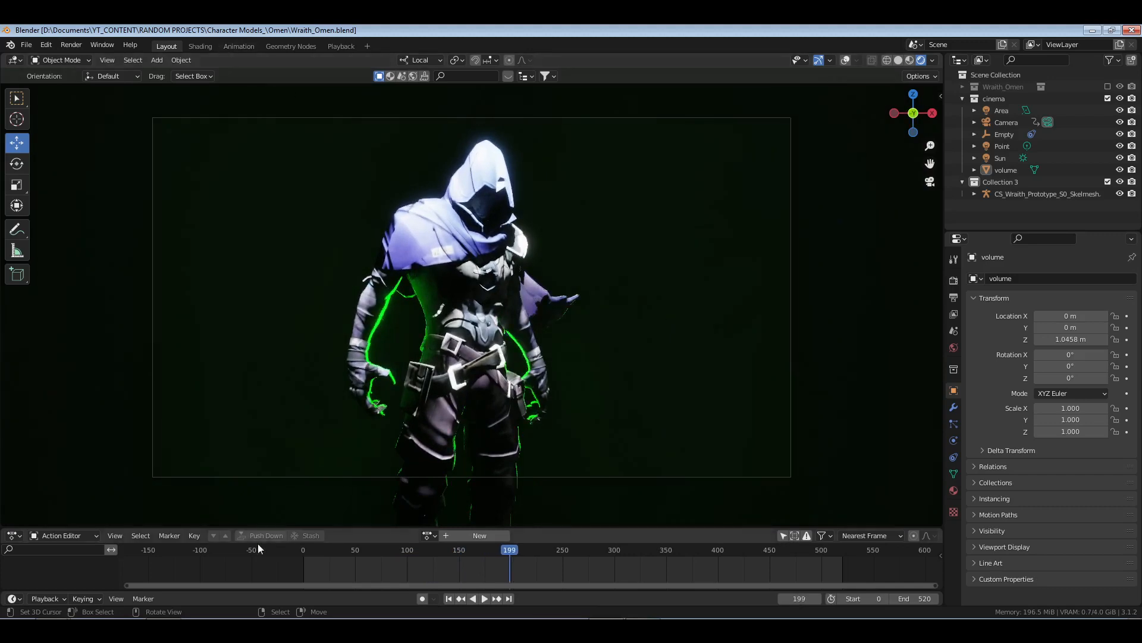
click(449, 599)
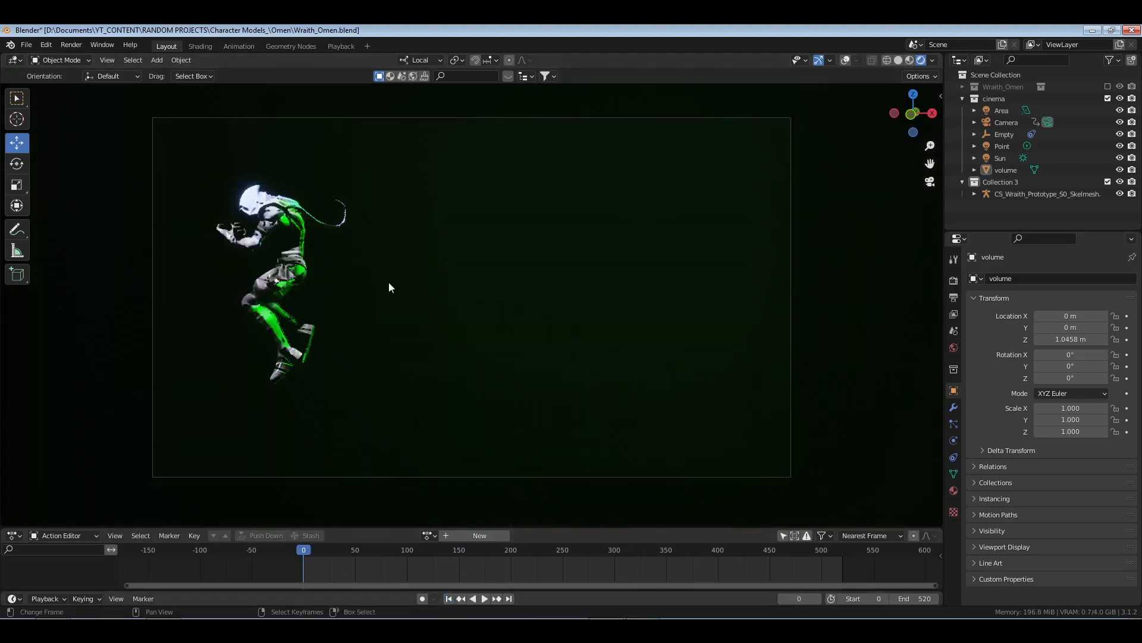
- Switch to the Animation workspace and merge the Sequencer area into the NLA Editor below it
click(239, 46)
middle_drag(182, 397, 245, 383)
middle_drag(130, 171, 147, 172)
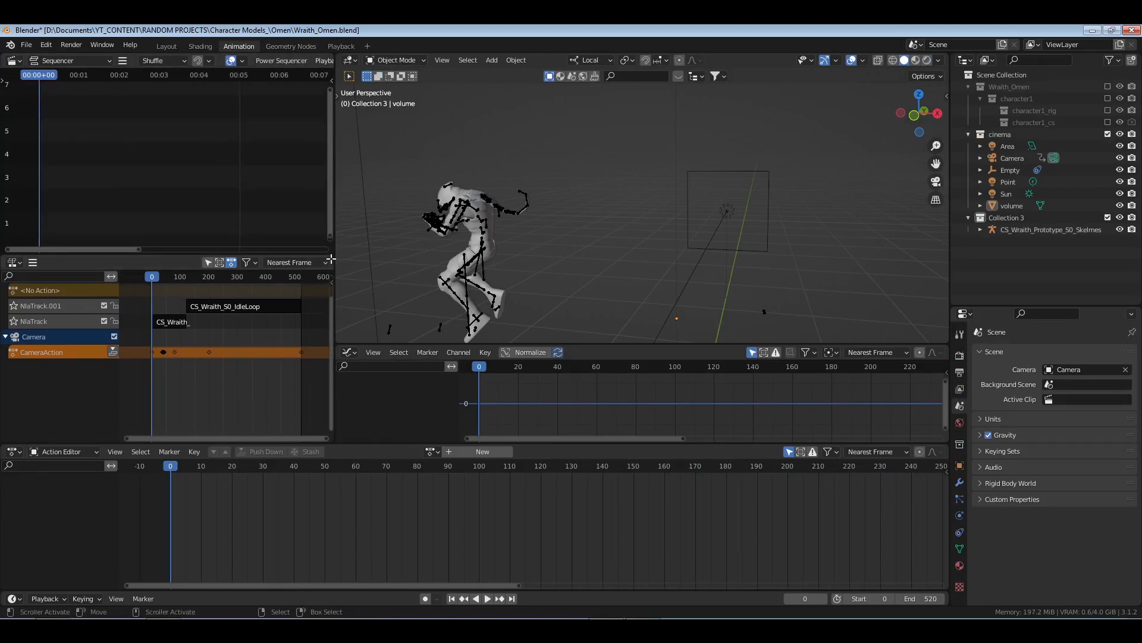
drag(330, 258, 312, 216)
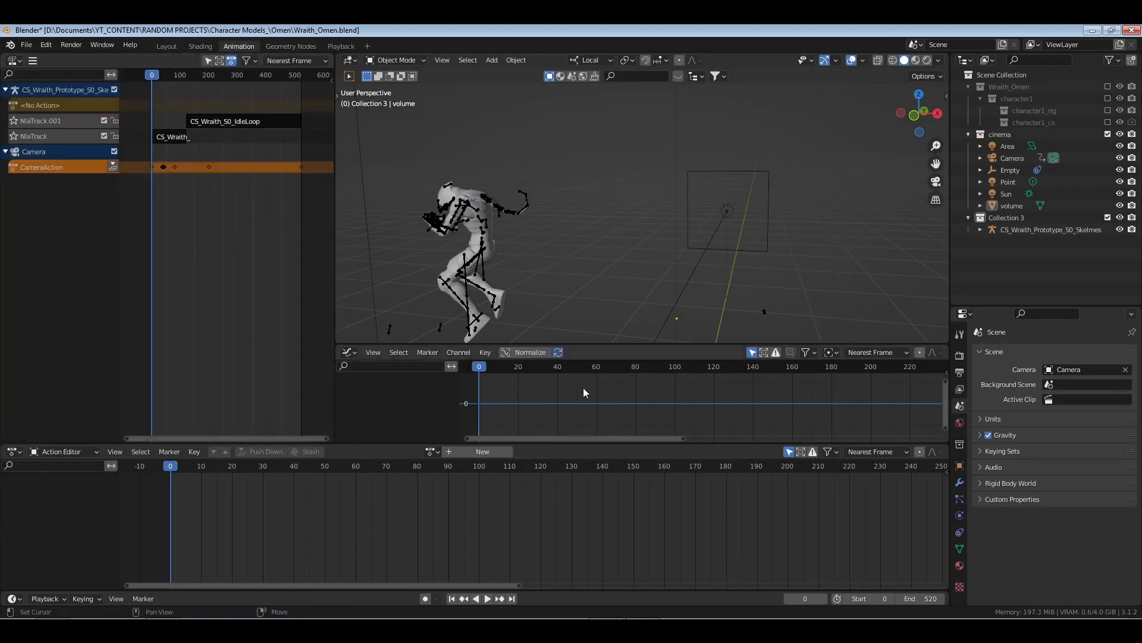
- Enable Only Selected Curve Keyframes and Sync Visible Range in the Graph Editor
middle_drag(481, 512, 503, 513)
click(374, 351)
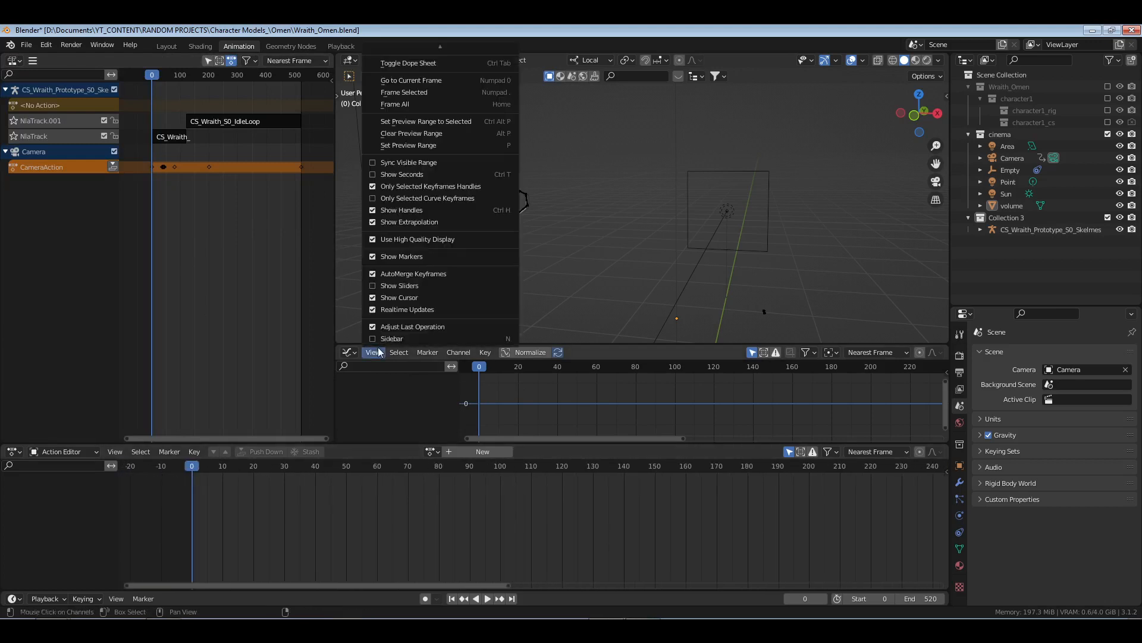
click(414, 198)
click(374, 352)
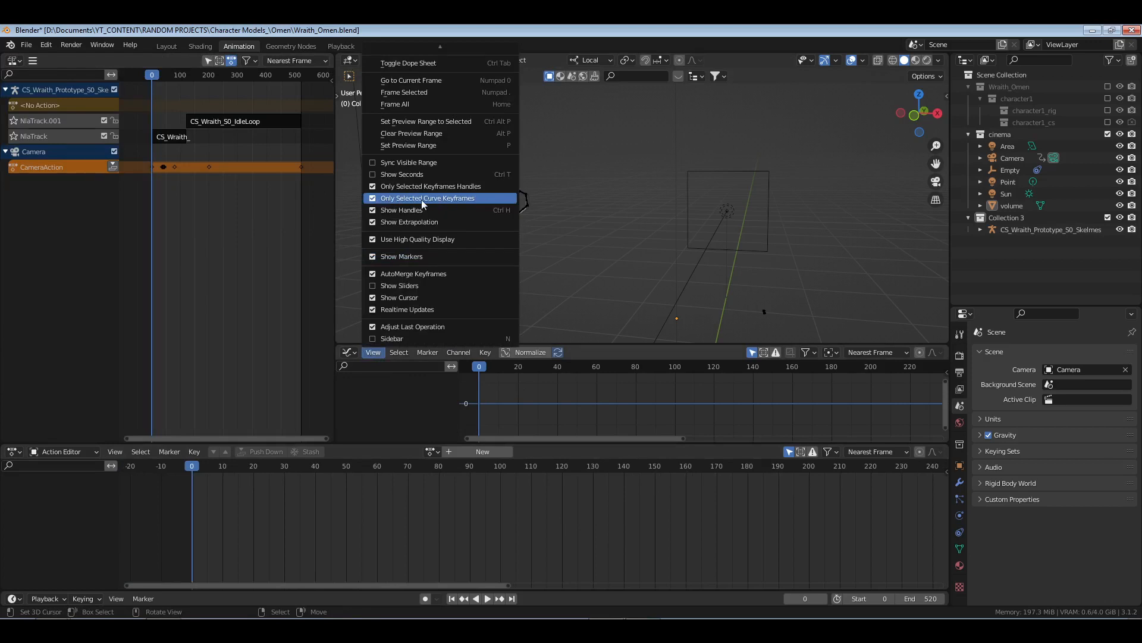
click(423, 165)
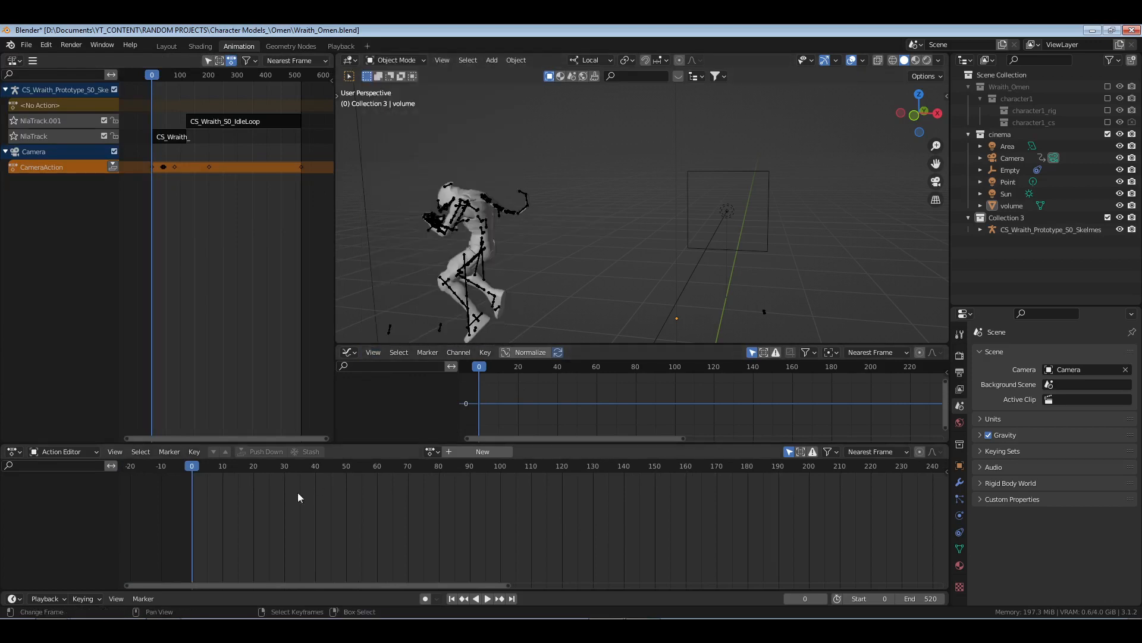
- Enable Sync Visible Range in the Action Editor
middle_drag(291, 496, 323, 501)
click(115, 451)
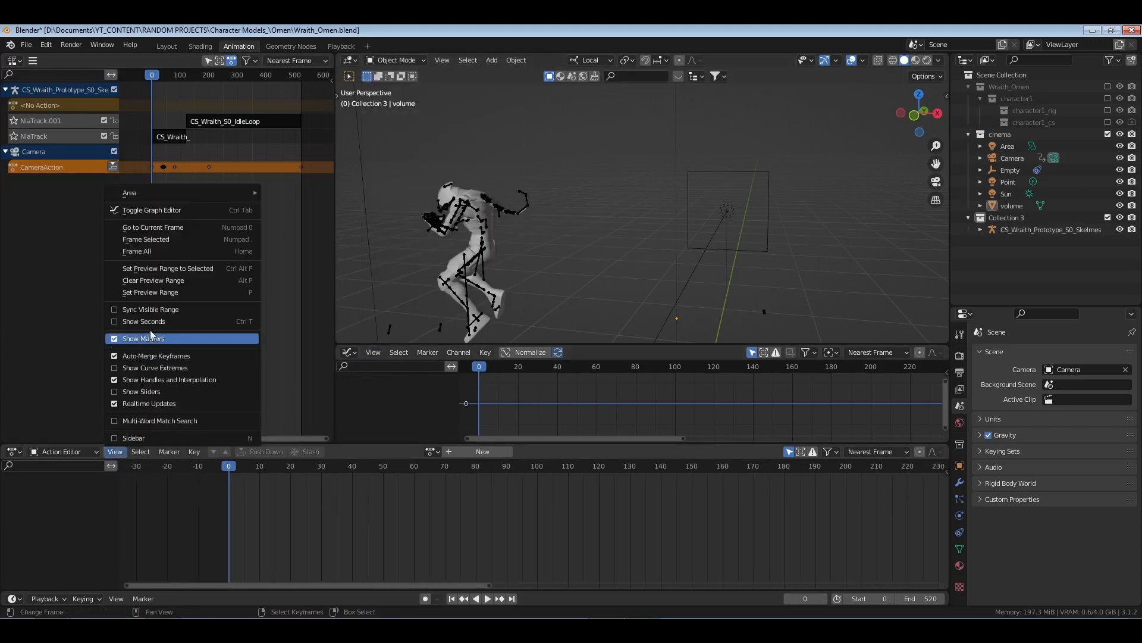
click(159, 308)
middle_drag(297, 485, 350, 492)
- Enable Sync Visible Range in the NLA Editor and bring the timeline around frame 0 into view
click(38, 59)
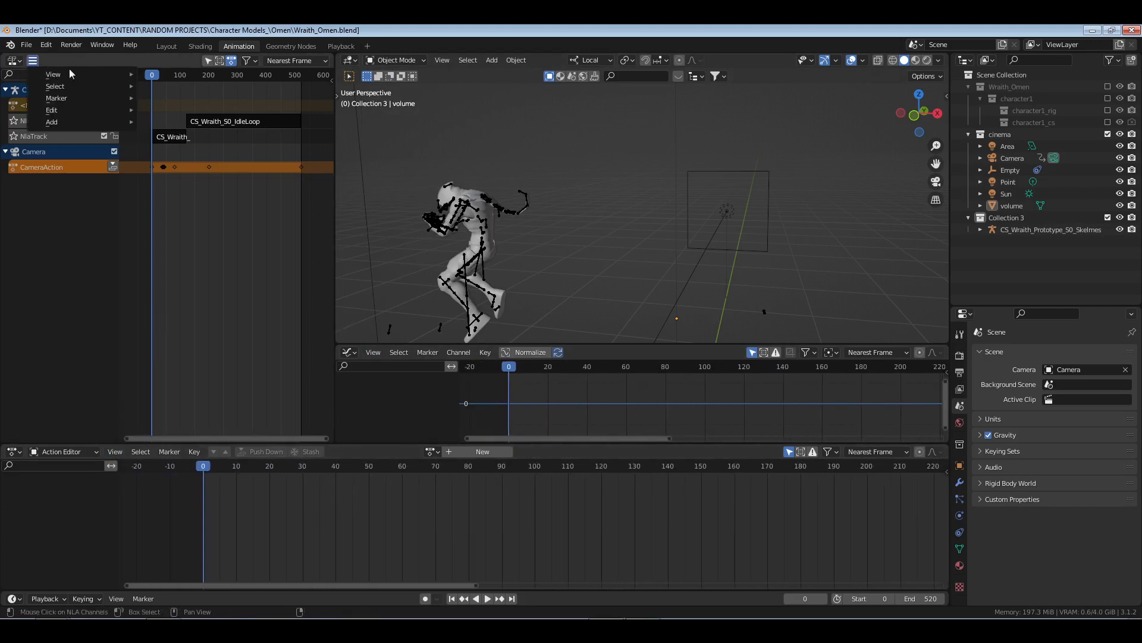
mouse_move(104, 74)
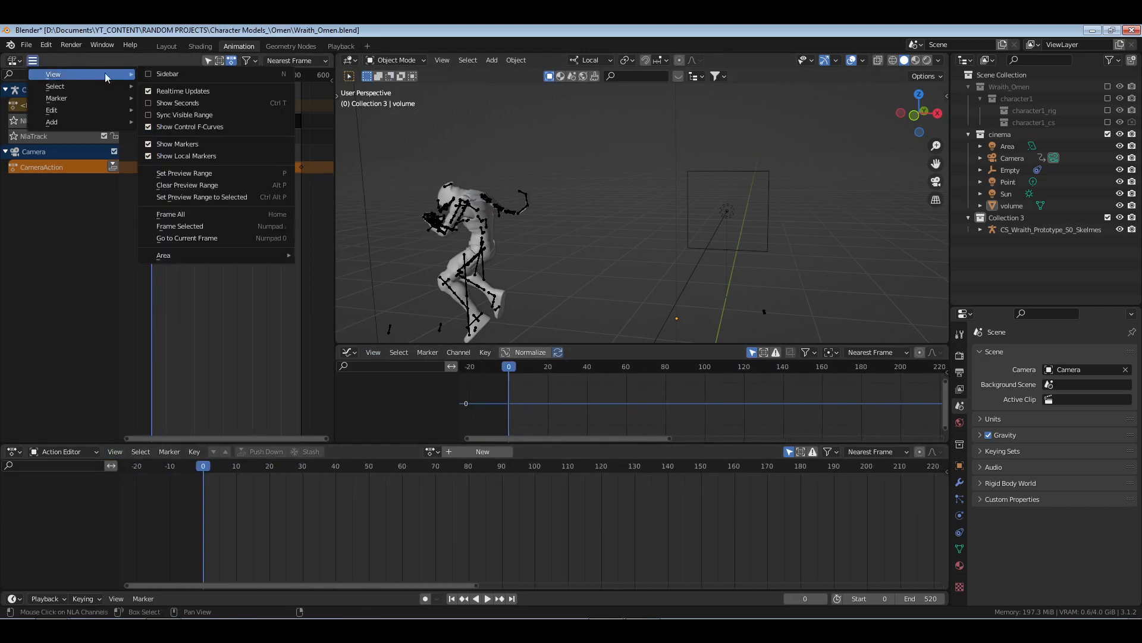
click(185, 114)
middle_drag(302, 530, 377, 523)
middle_drag(217, 201, 226, 201)
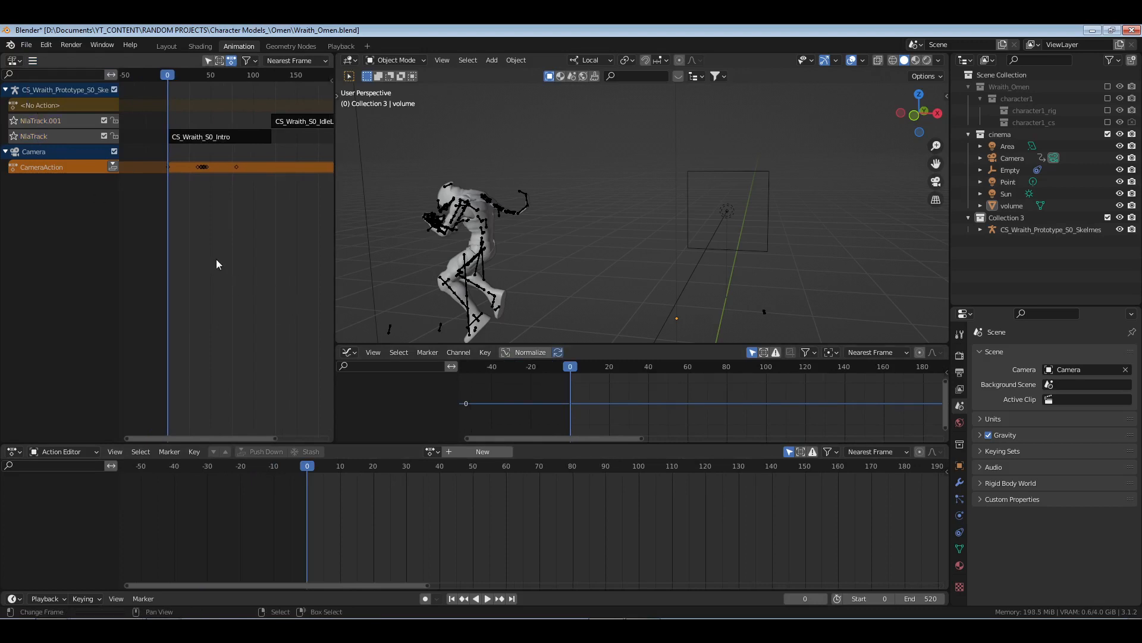
- Disable the armature's NlaTrack and NlaTrack.001, and view the character through the camera
click(104, 136)
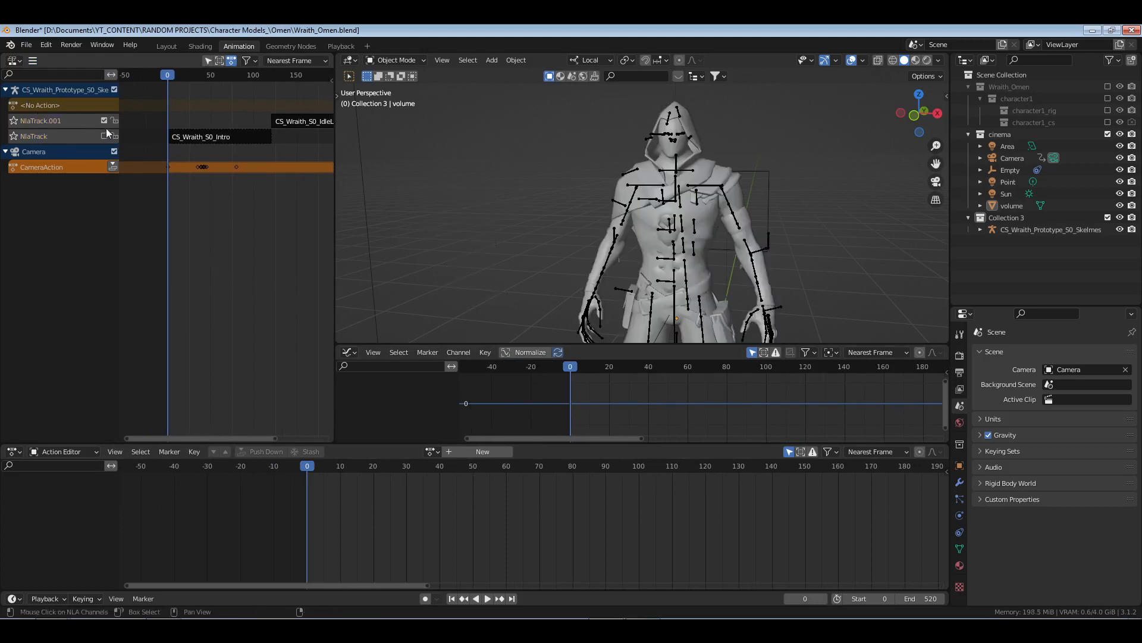
middle_drag(550, 294, 656, 232)
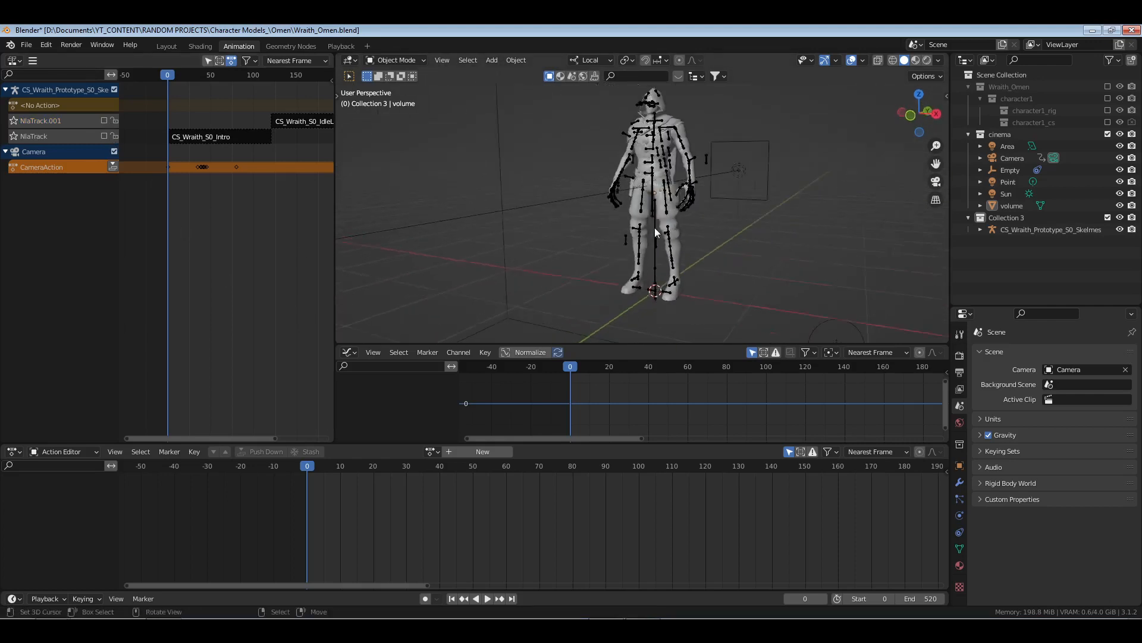
key(KP_0)
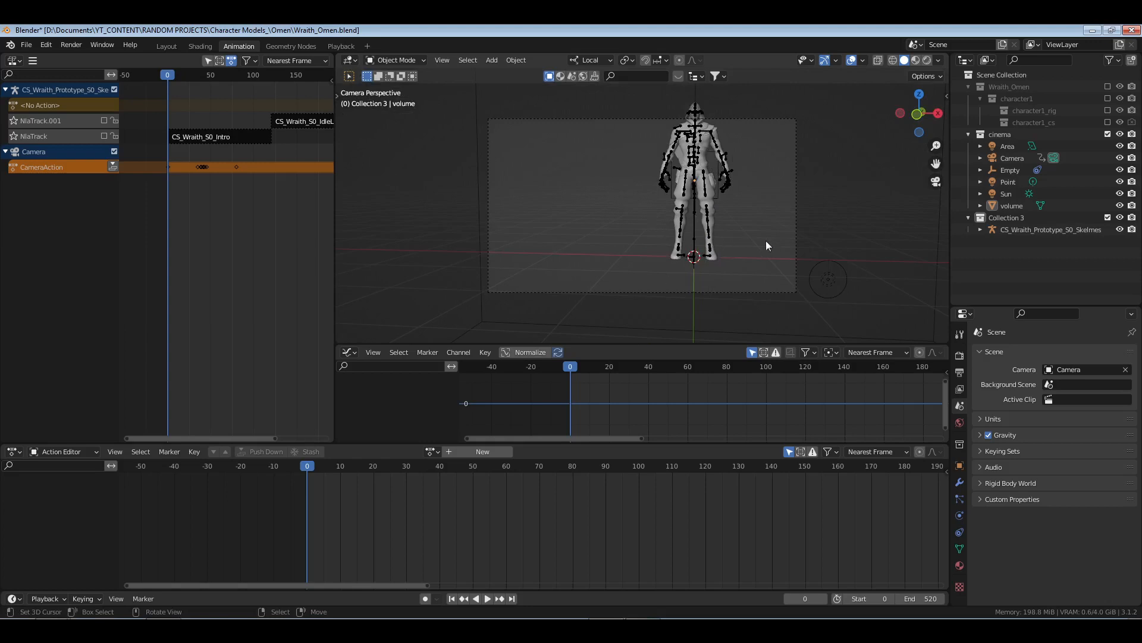
scroll(779, 255, up, 2)
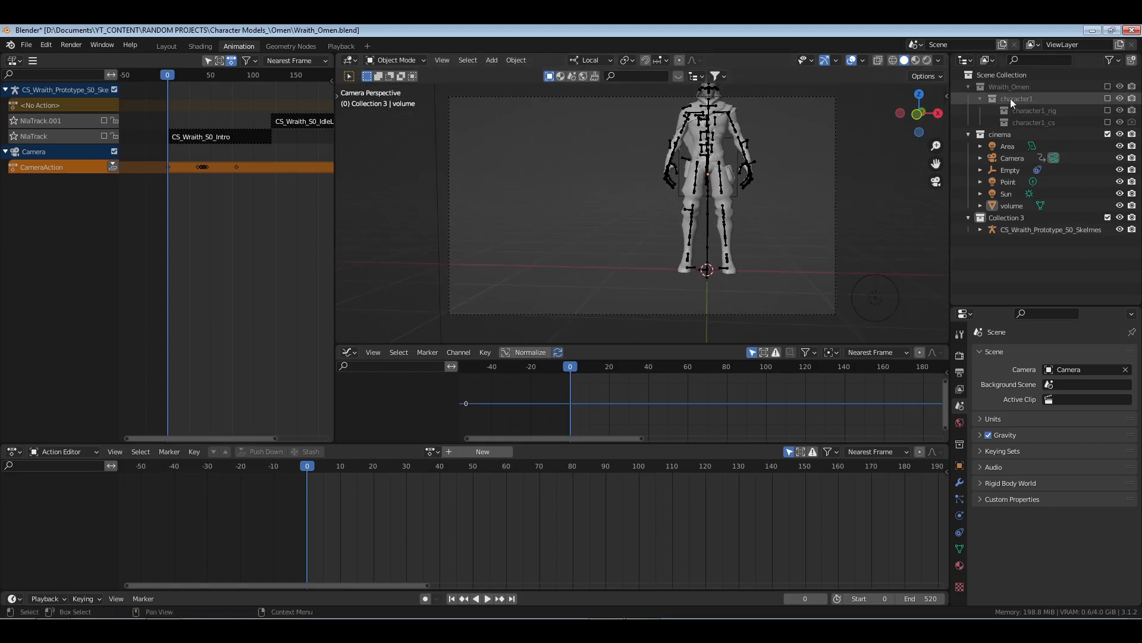
- Collapse the Wraith_Omen and Collection 3 collections, and move Collection 3 above the cinema collection
click(967, 87)
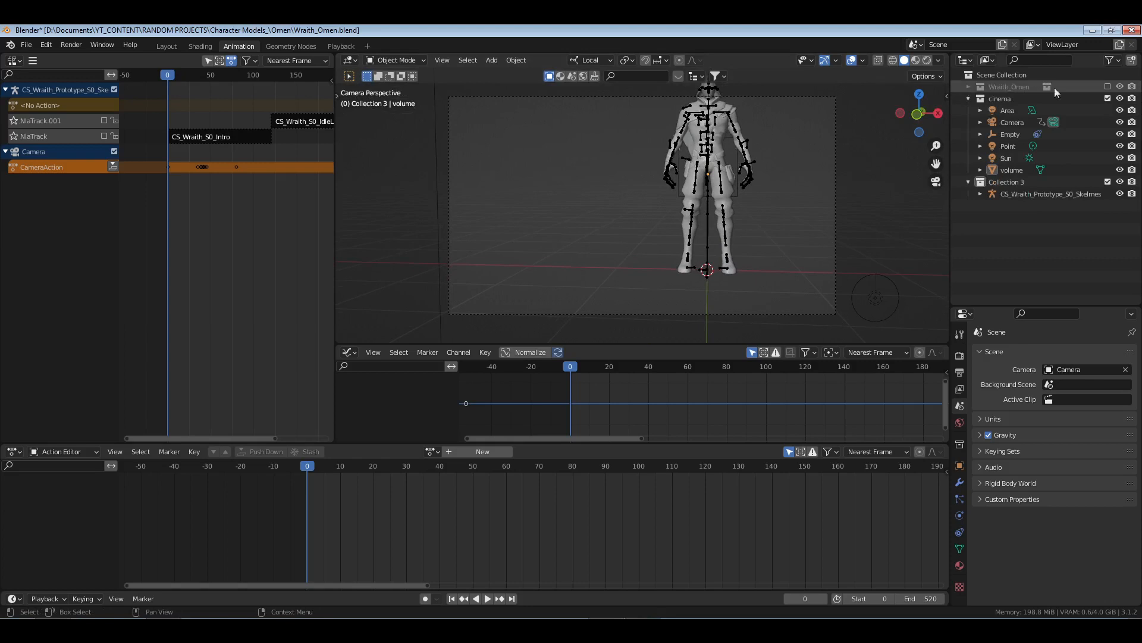
click(968, 182)
drag(999, 183, 1010, 100)
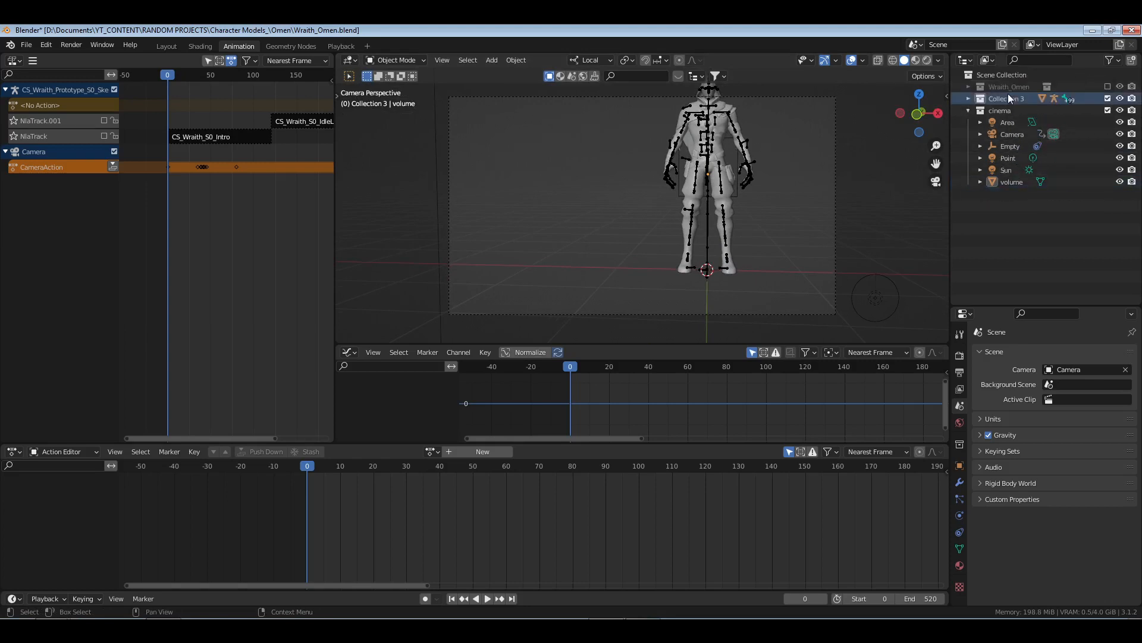
- Temporarily show and select the Wraith_Omen rig in place of Collection 3, and restore the original collection visibility
click(1108, 99)
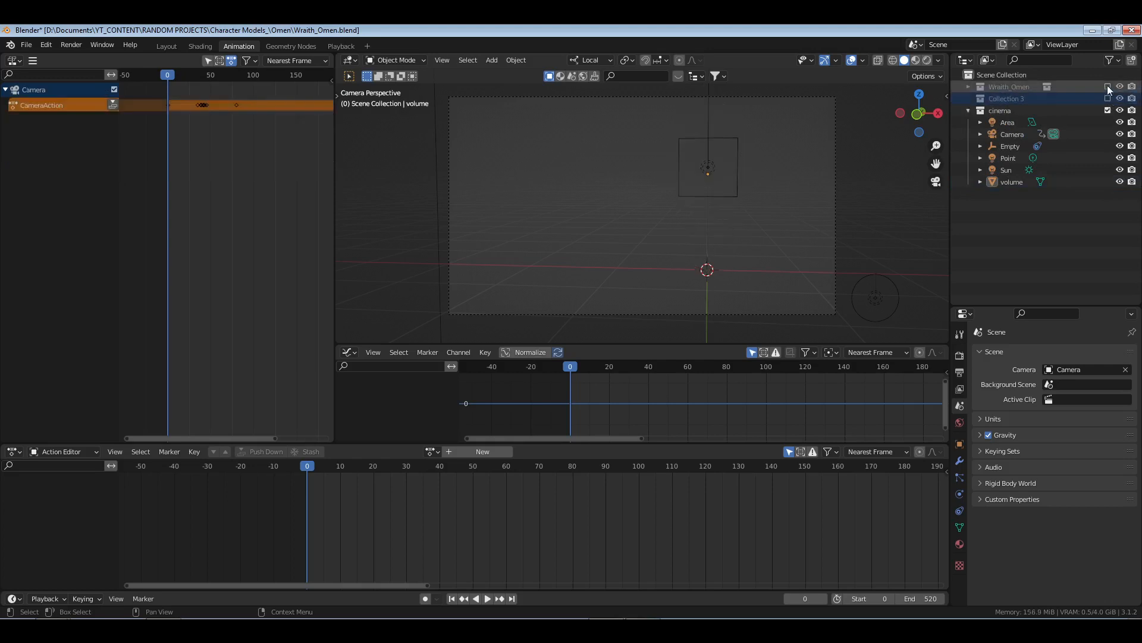
click(1107, 86)
click(721, 174)
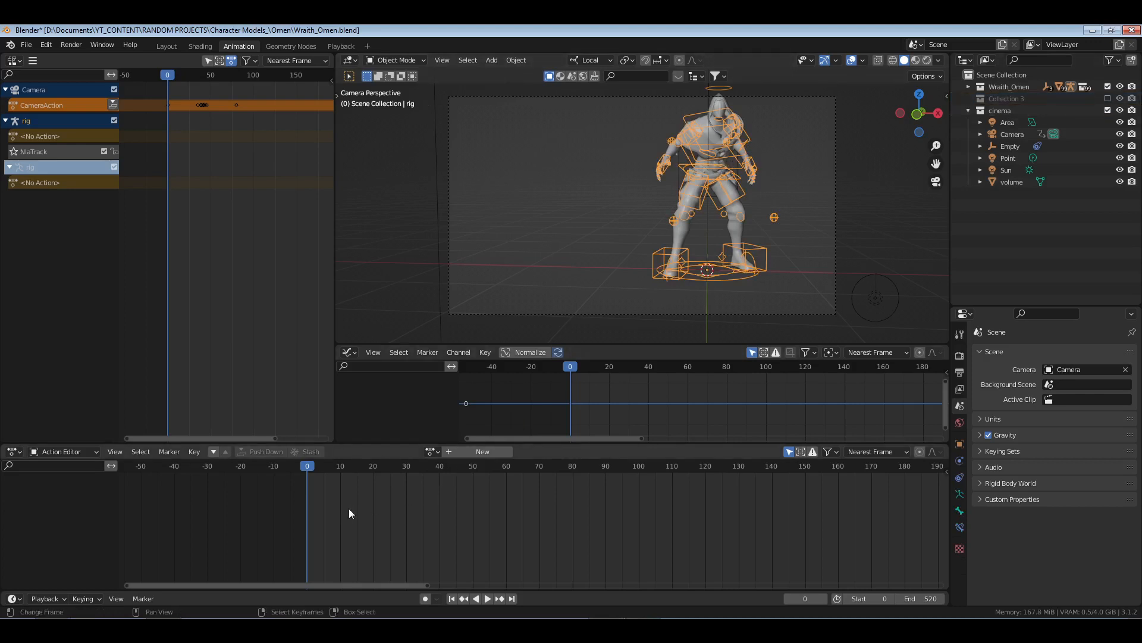
drag(341, 522, 307, 517)
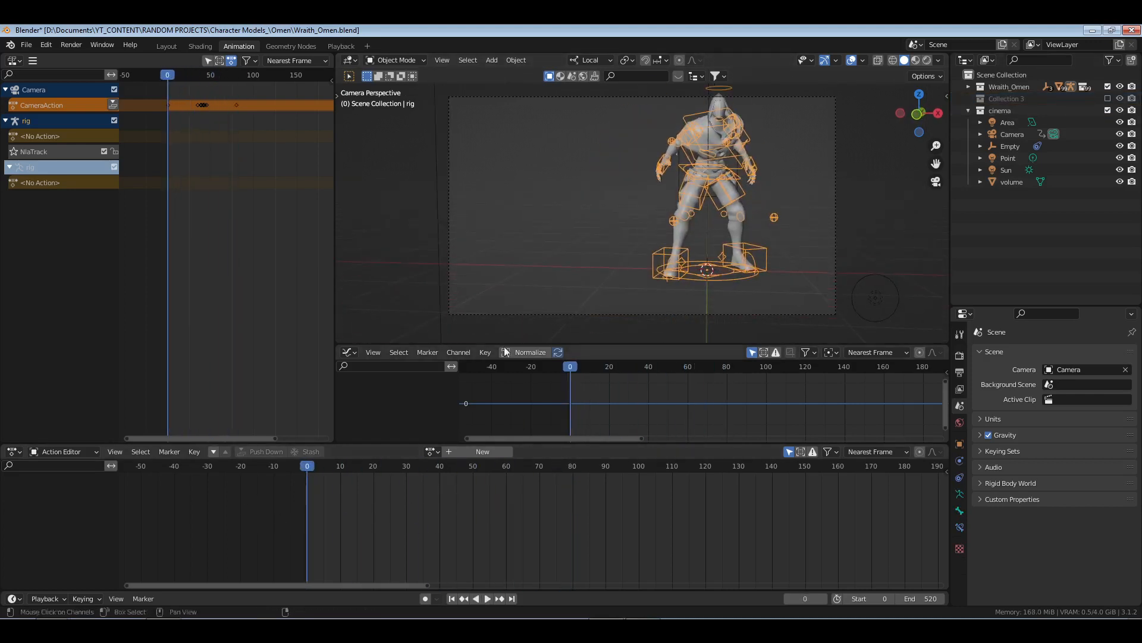
click(1108, 87)
click(1107, 99)
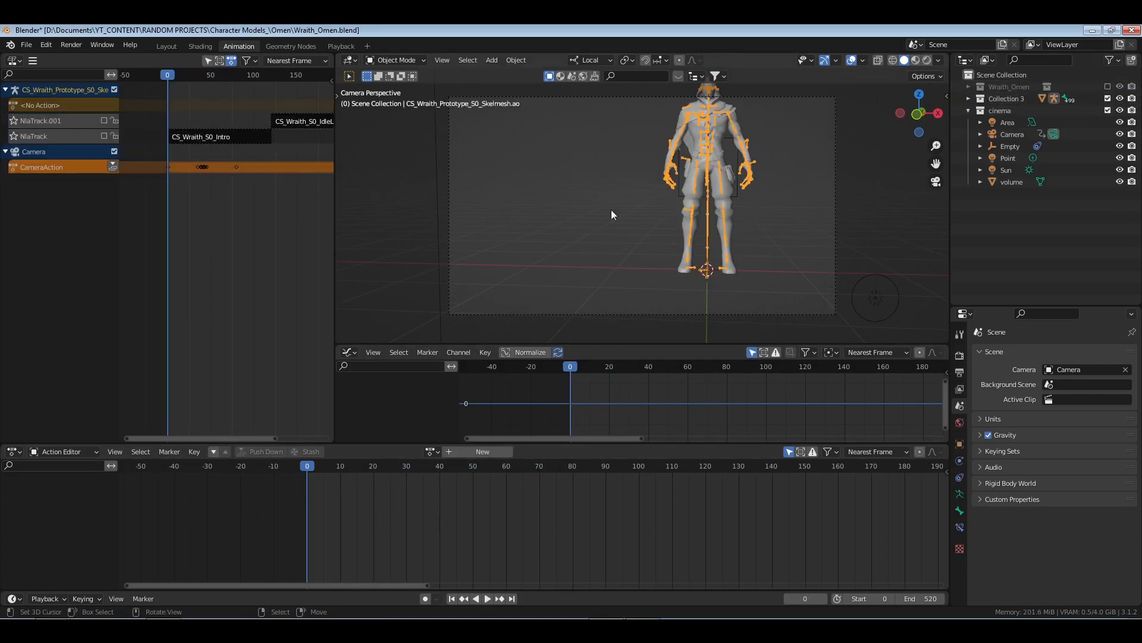
- Play the scene with the armature's NLA tracks disabled, and stop back at frame 0
key(space)
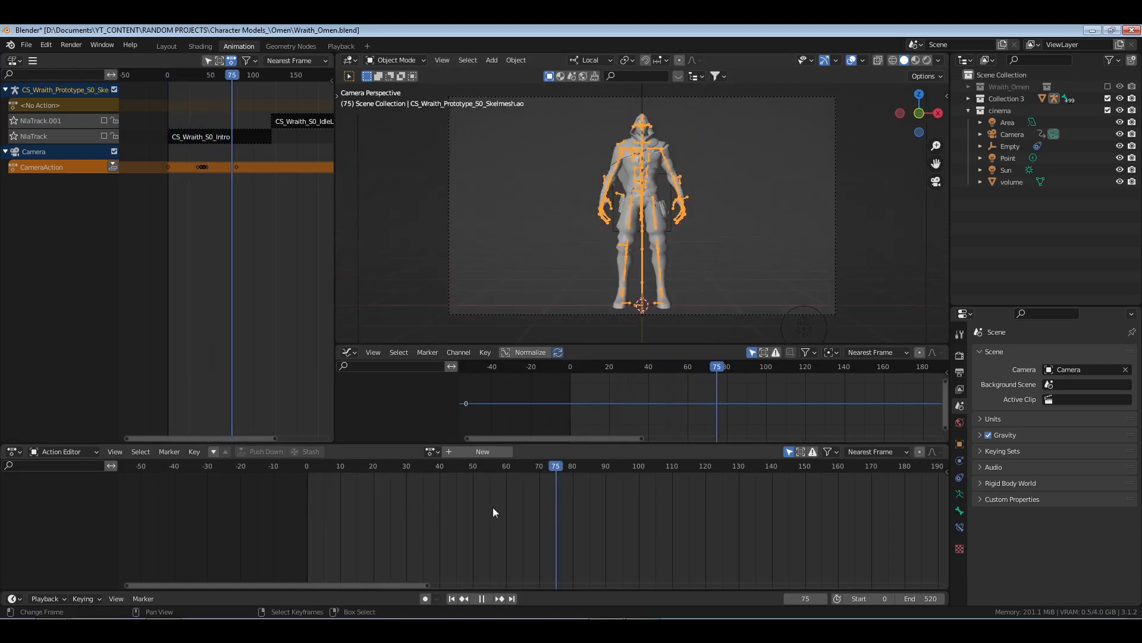
key(Escape)
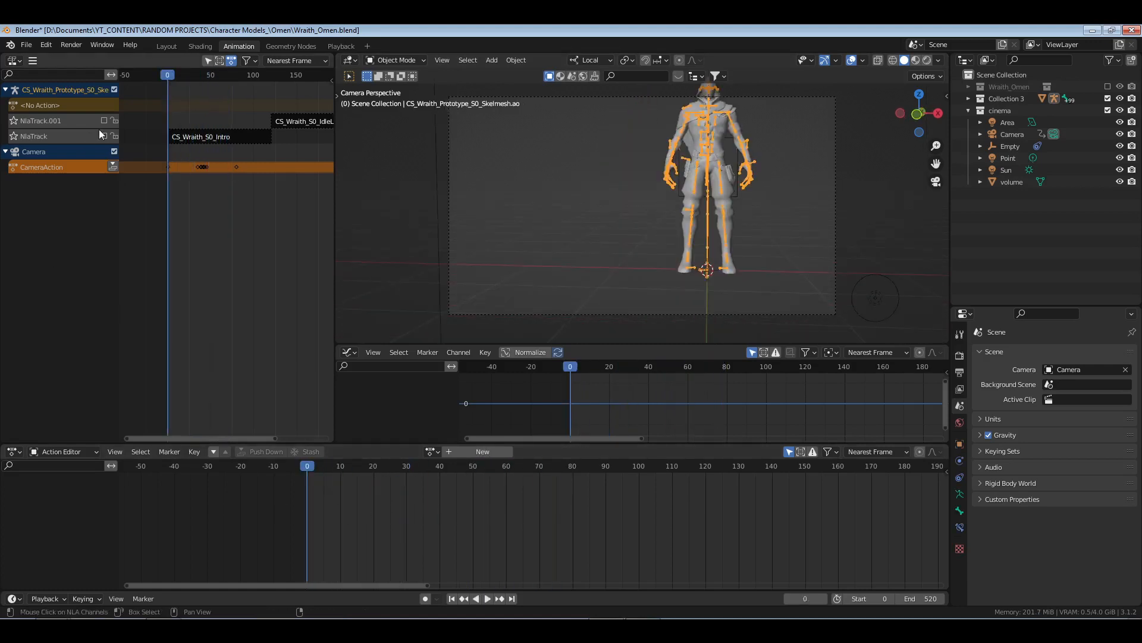
- Delete the CS_Wraith_S0_Intro and CS_Wraith_S0_IdleLoop strips, and re-enable both of their NLA tracks
click(233, 137)
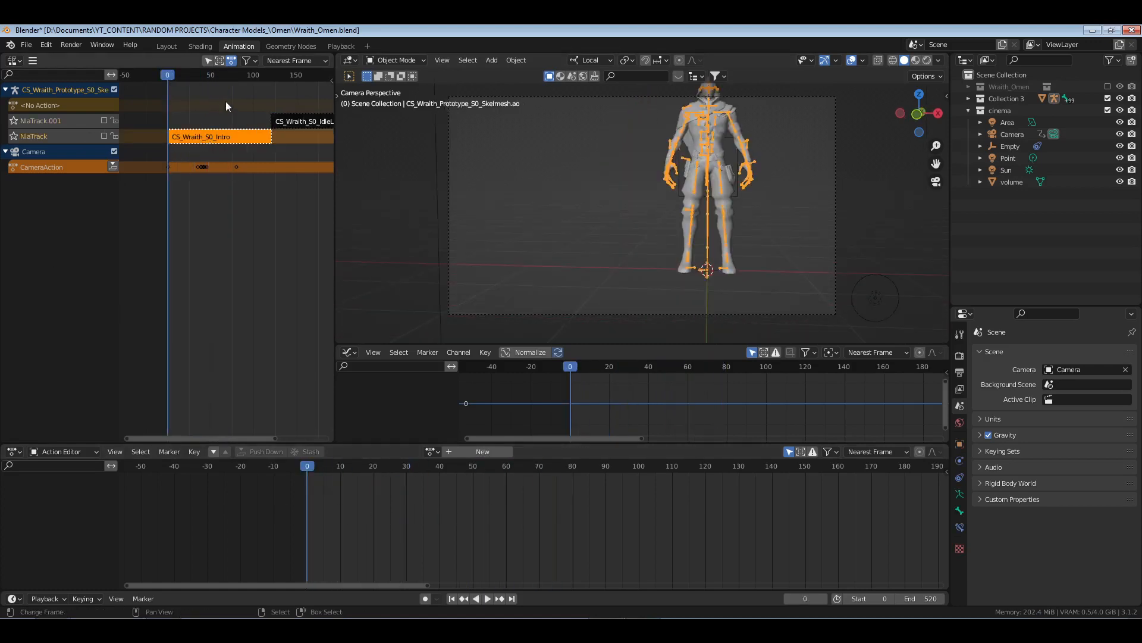
right_drag(226, 101, 284, 137)
key(x)
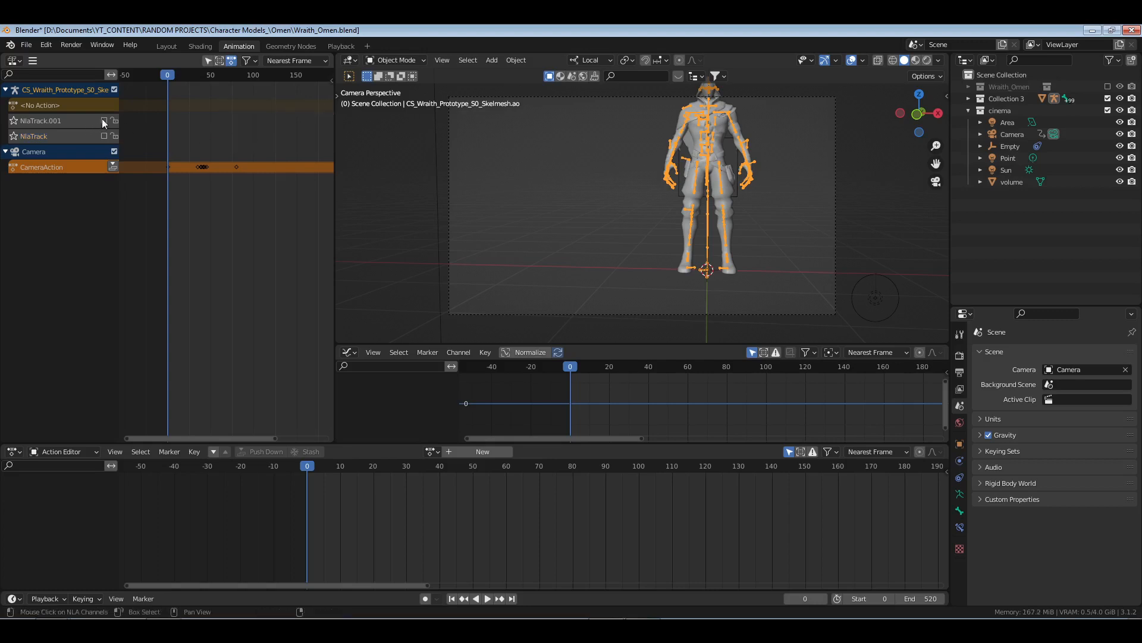
click(103, 136)
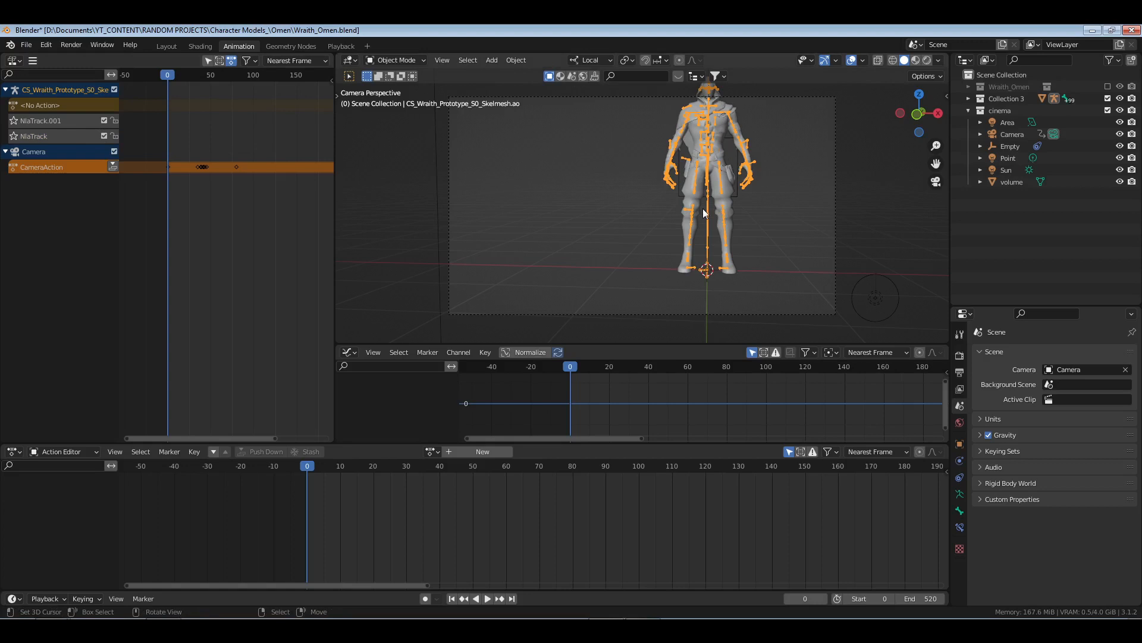
- Check the armature in Pose Mode, return to Object Mode, and save the file
key(ctrl+Tab)
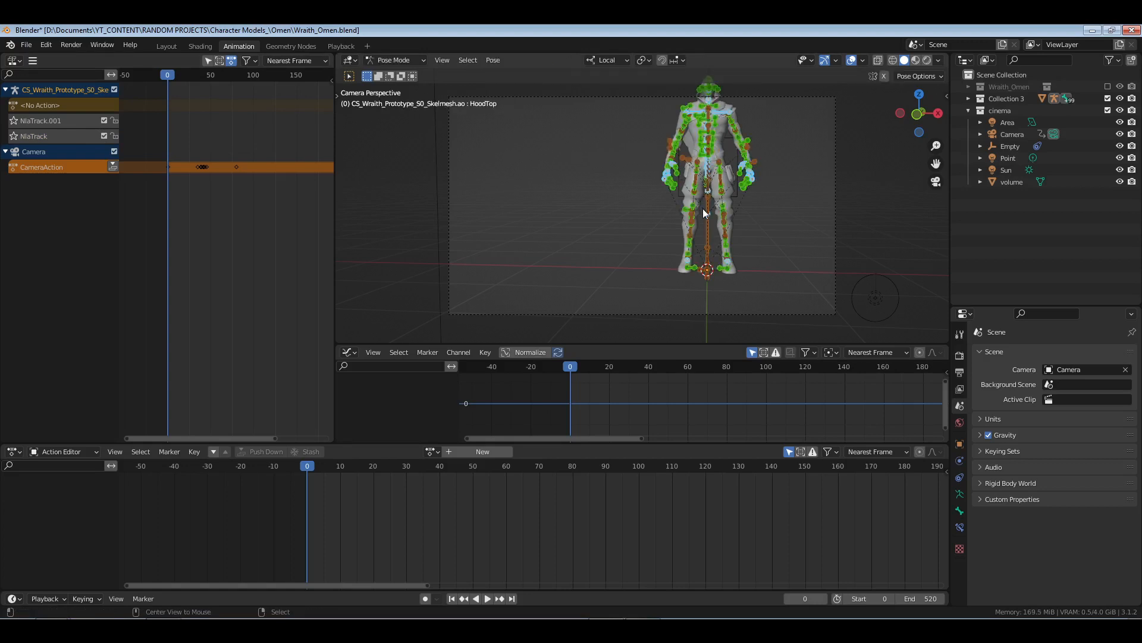
key(ctrl+Tab)
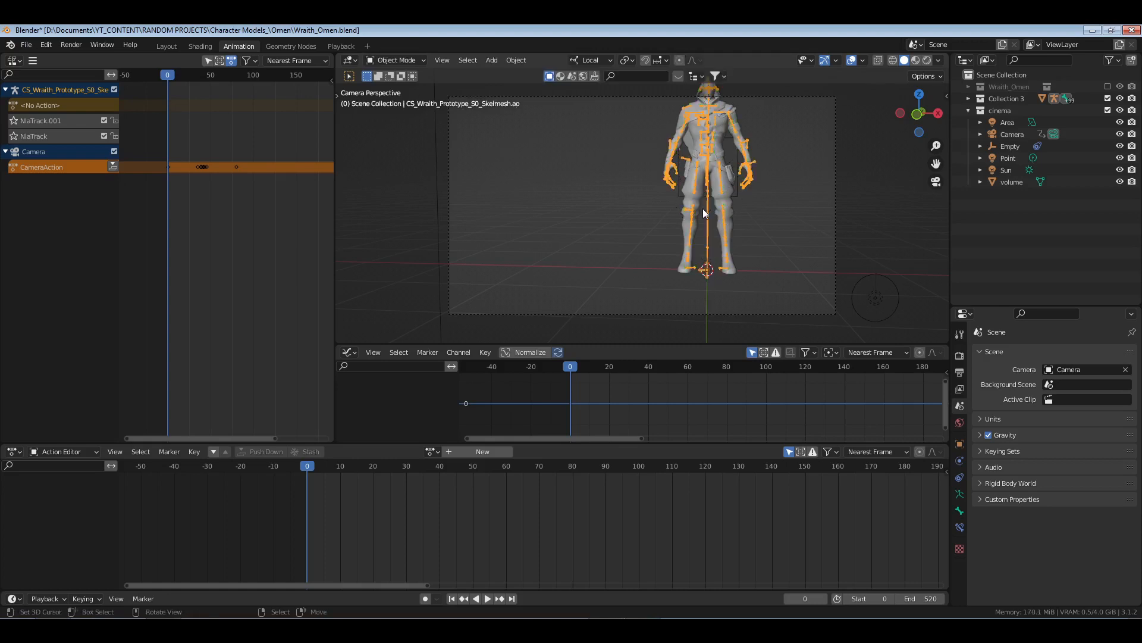
key(ctrl+s)
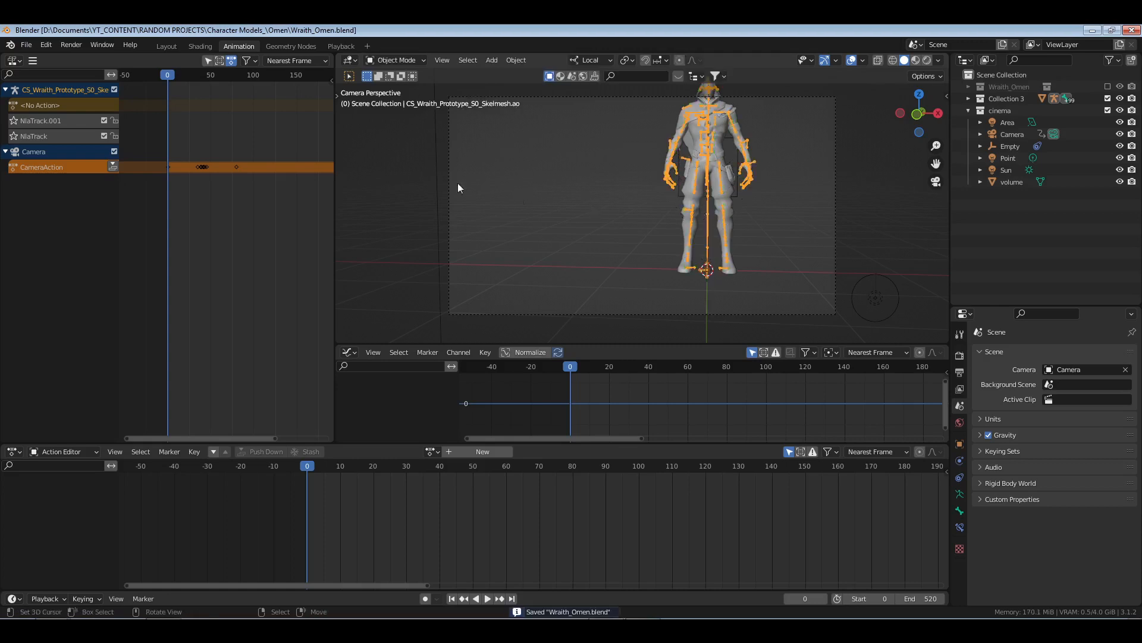
- Delete the armature's empty NlaTrack and NlaTrack.001, and make the CS_Wraith_Prototype_S0_Skelmesh armature the active object again
click(46, 135)
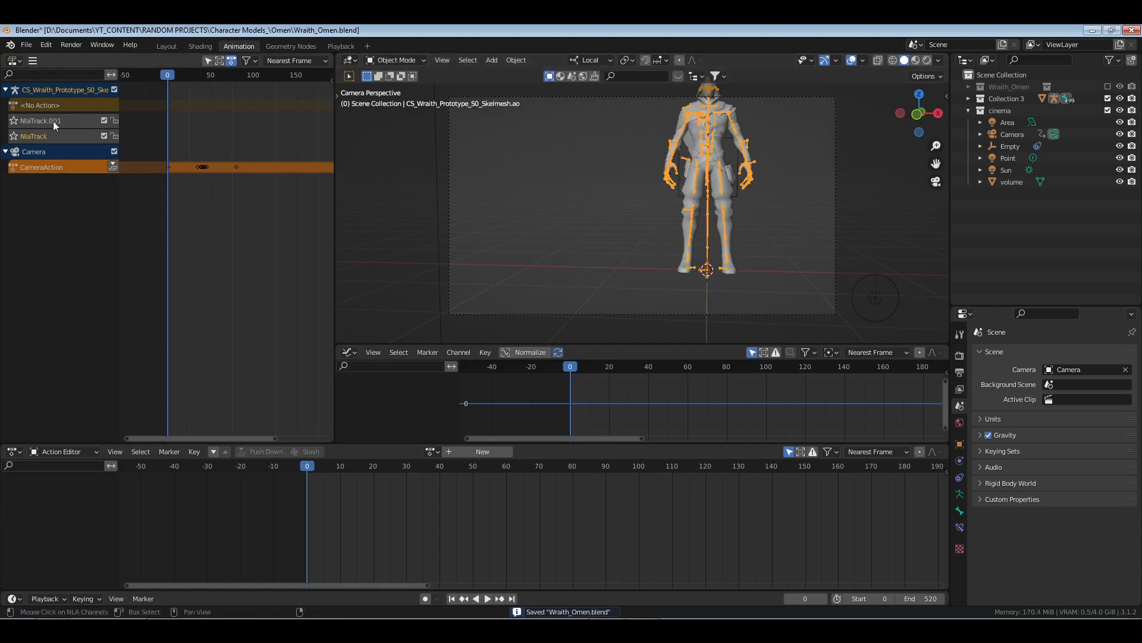
key(x)
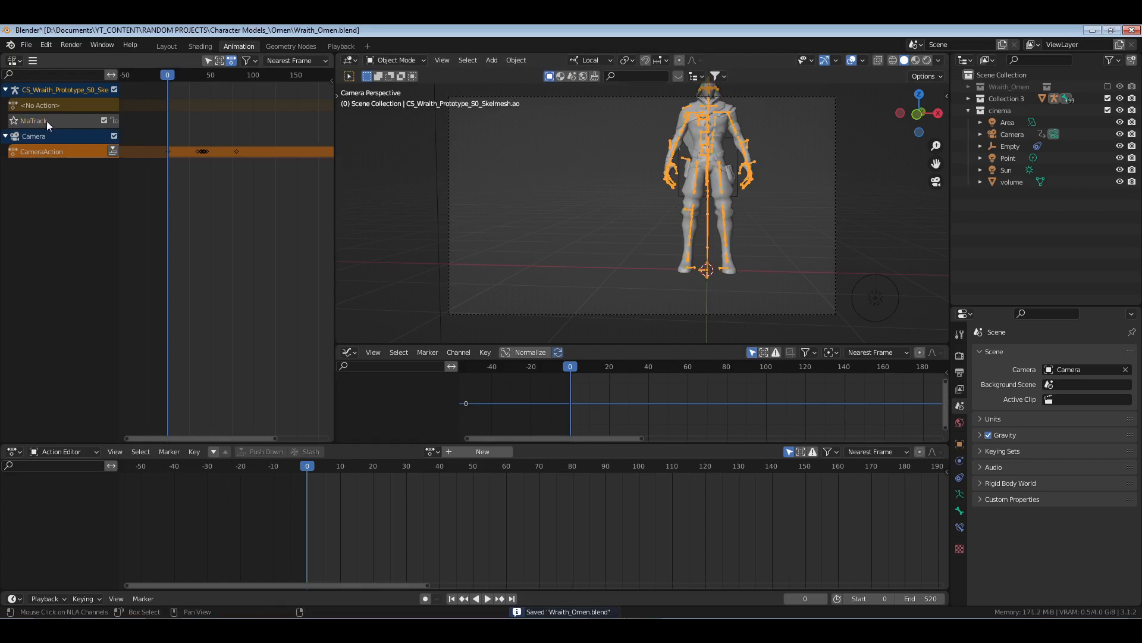
key(x)
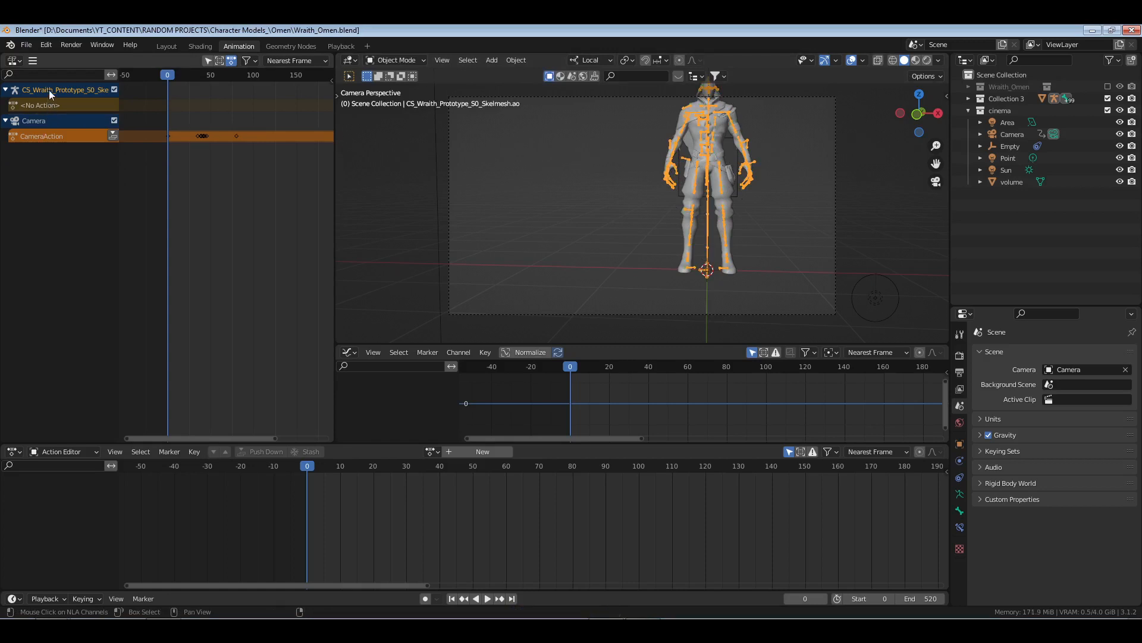
click(42, 120)
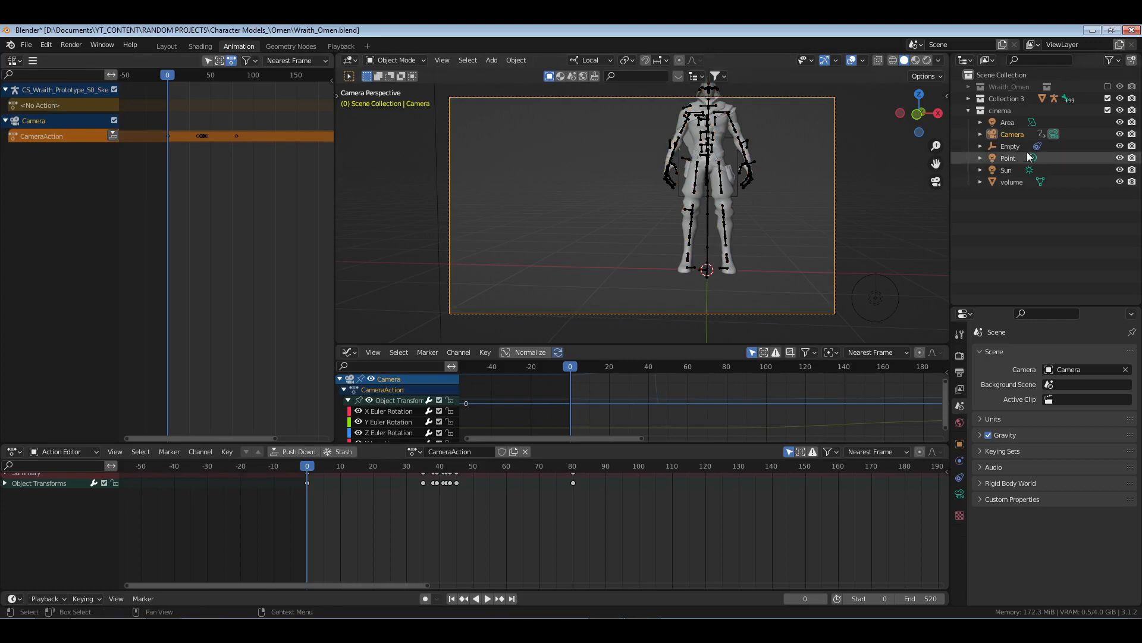
click(51, 90)
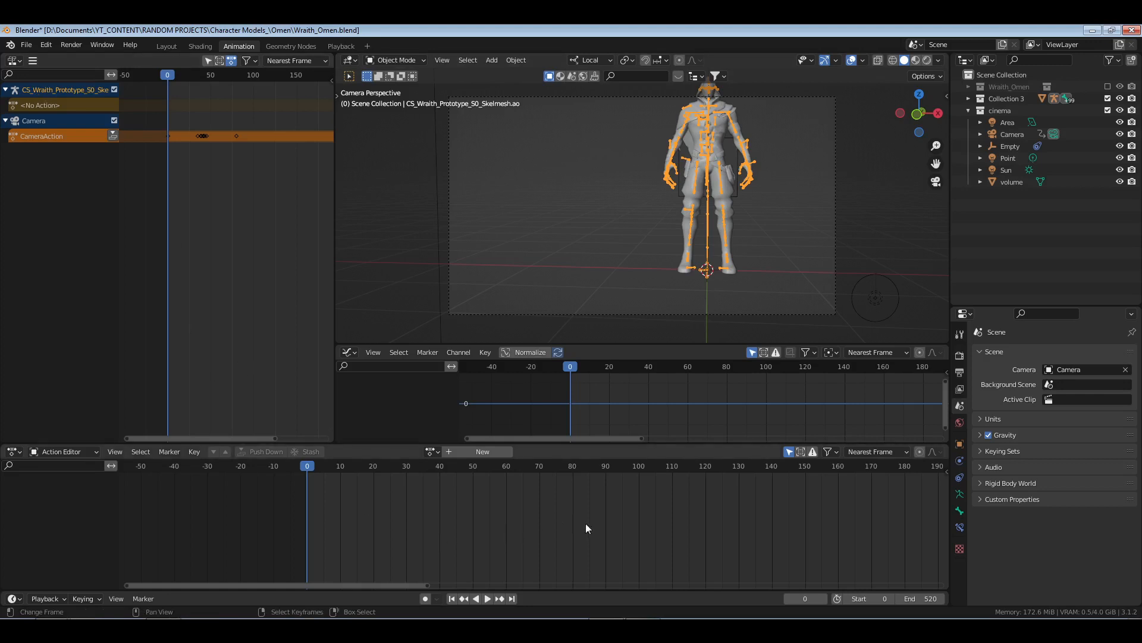
- Add a new empty NLA track to the CS_Wraith_Prototype_S0_Skelmesh armature in the NLA Editor
middle_drag(585, 524, 559, 535)
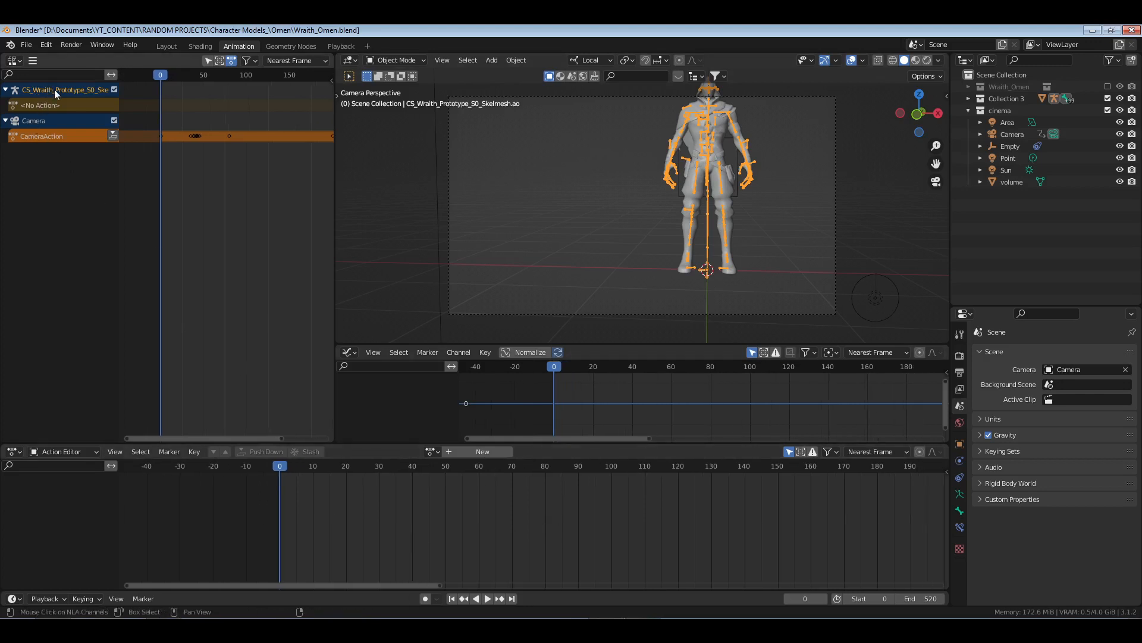
click(33, 61)
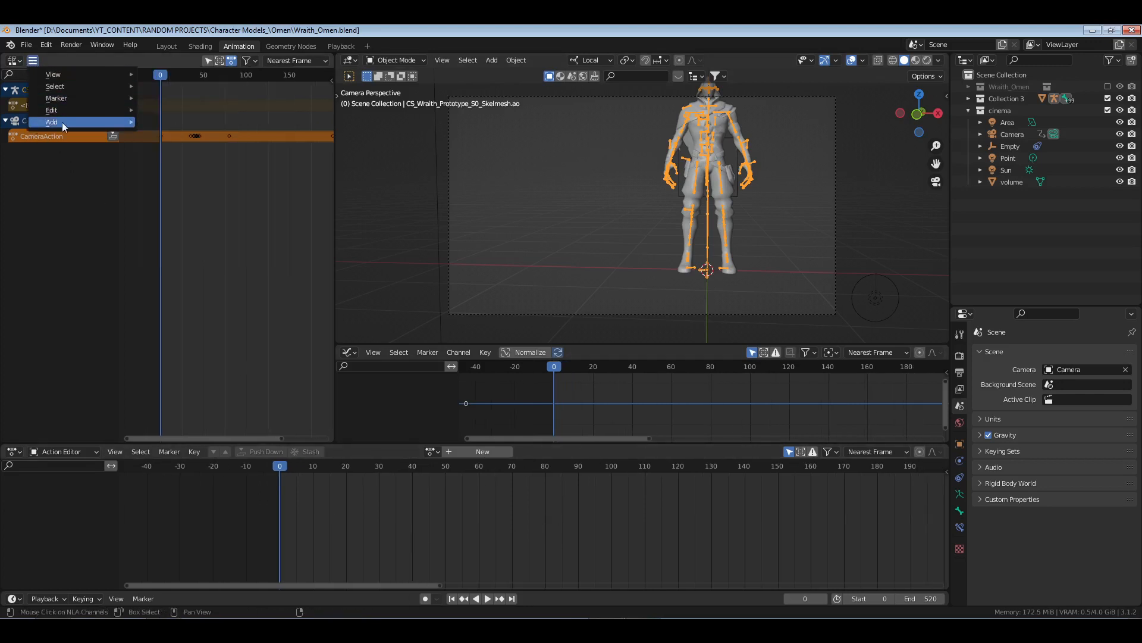
mouse_move(62, 123)
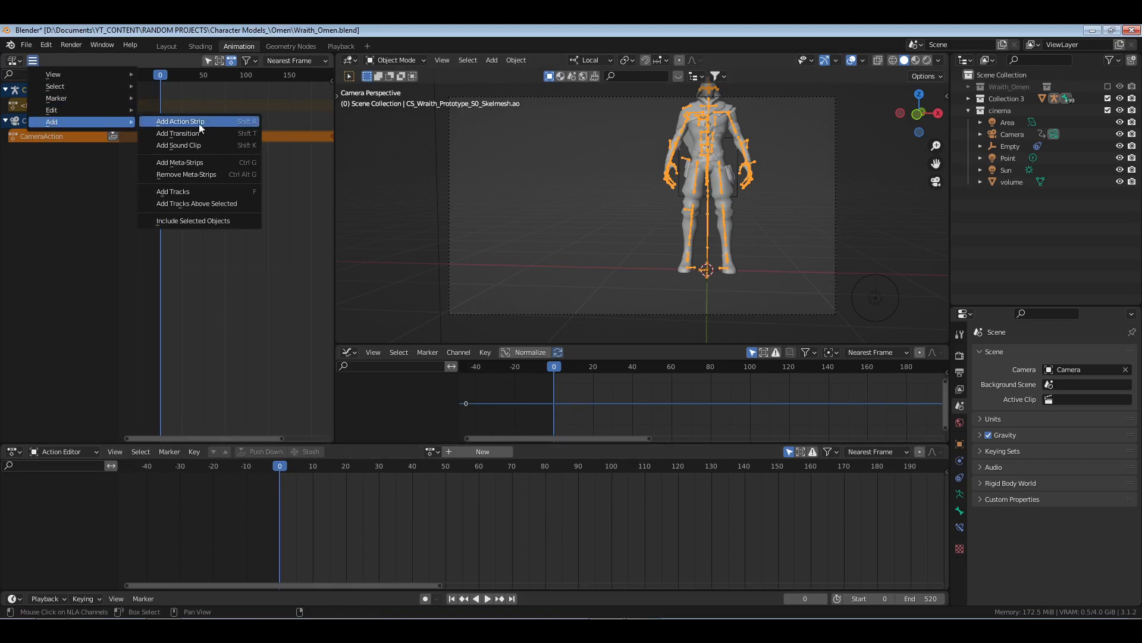
click(169, 192)
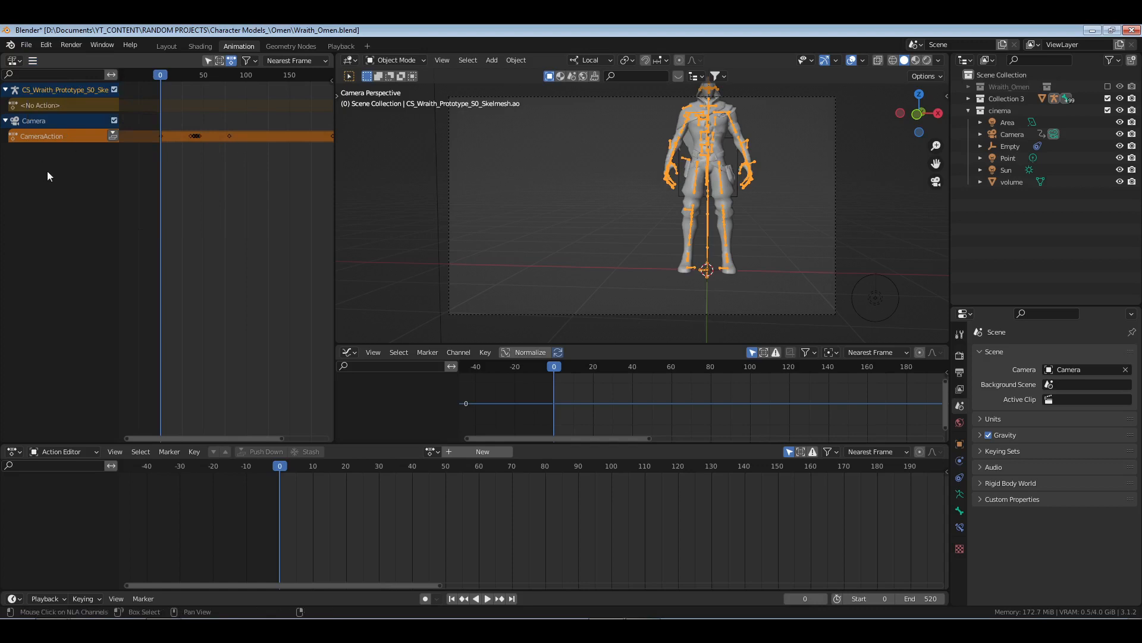
key(ctrl+z)
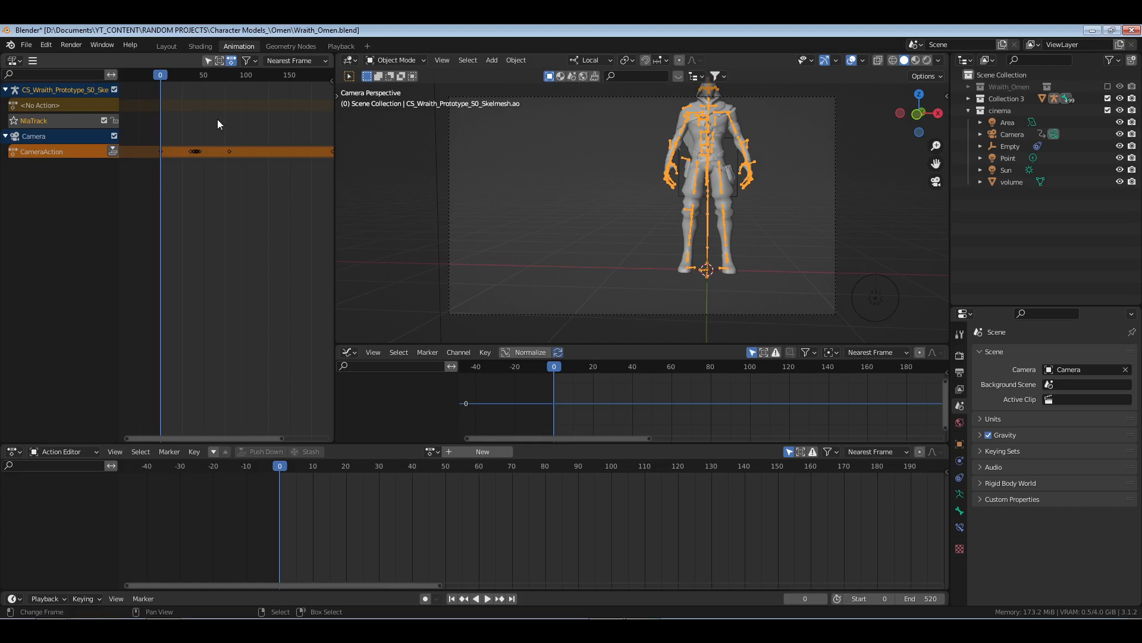
- Compare the NLA channels with Only Show Selected and Include Missing NLA toggled, leaving only Include Missing NLA enabled
key(n)
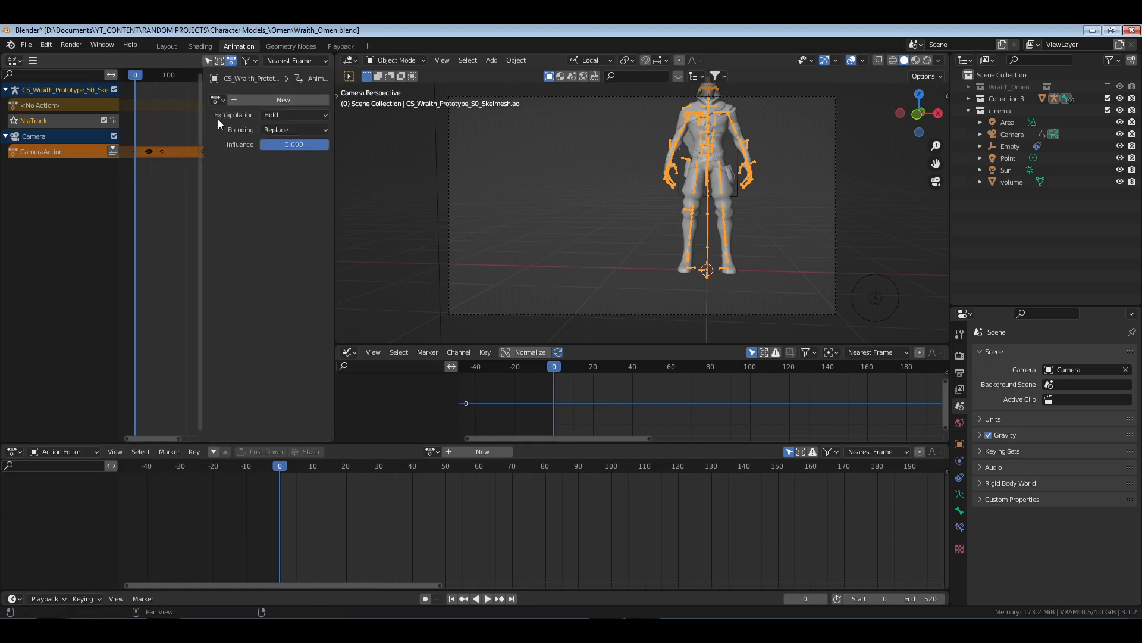
key(n)
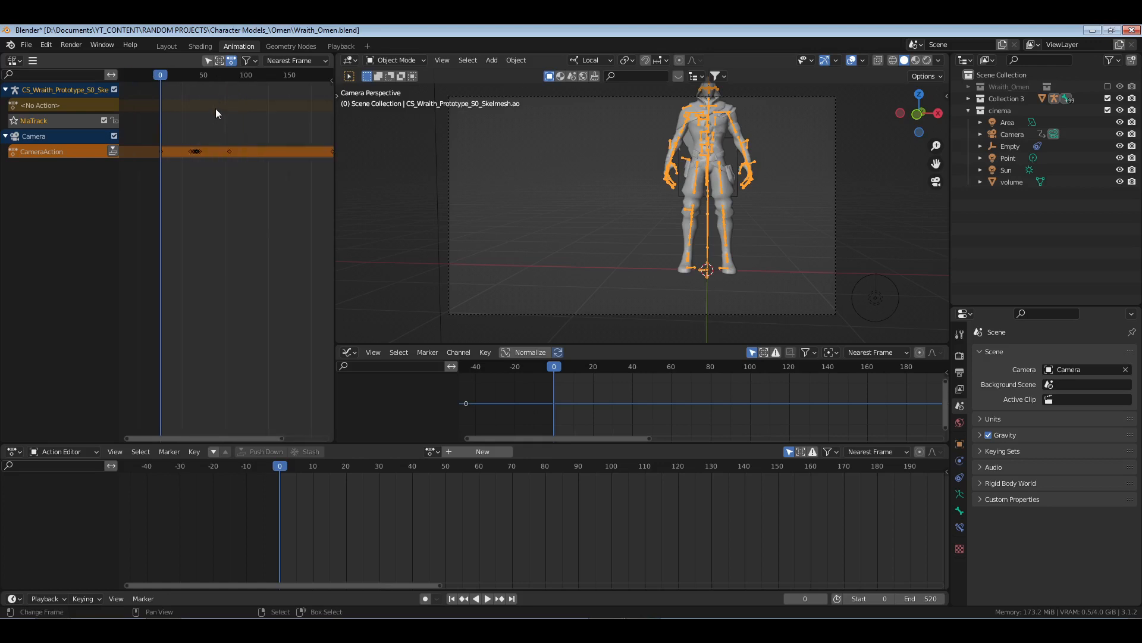
click(208, 60)
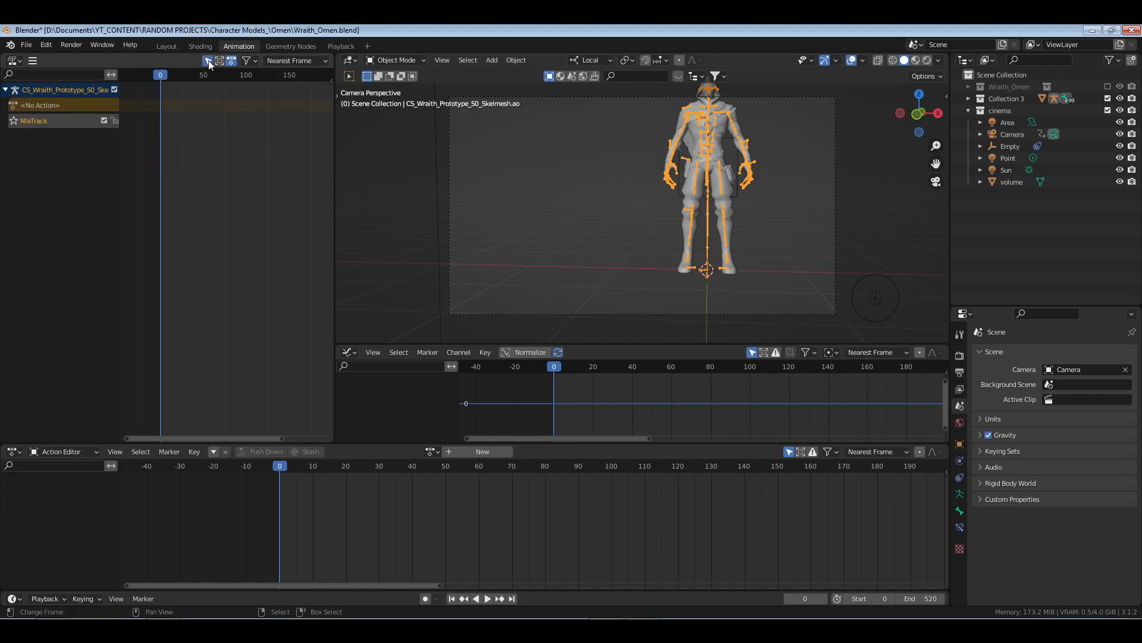
click(209, 60)
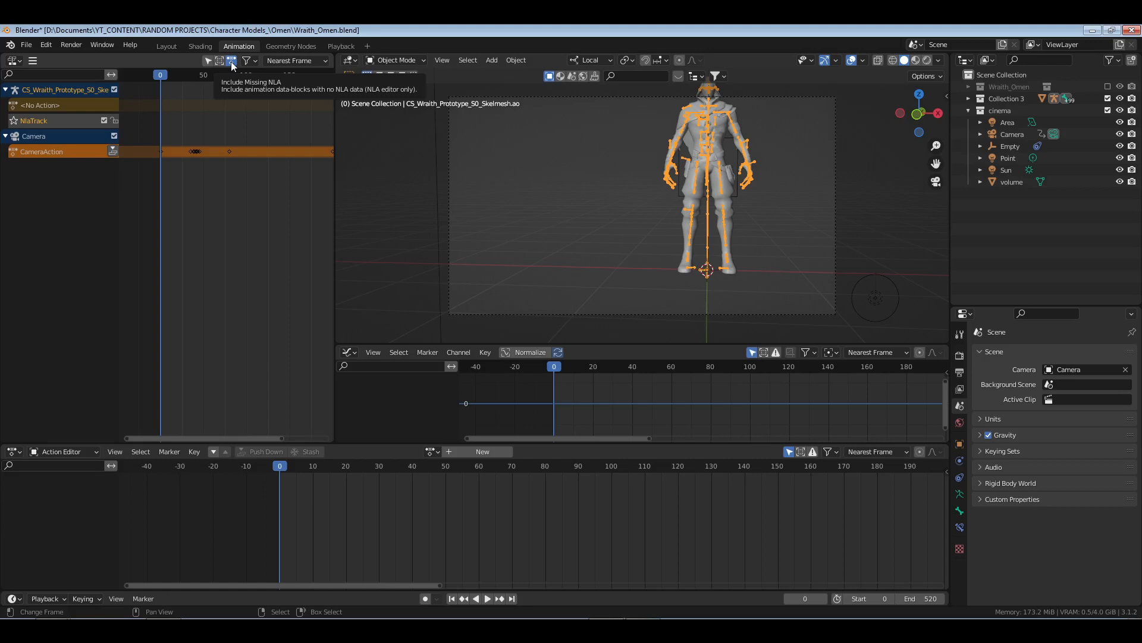
click(231, 63)
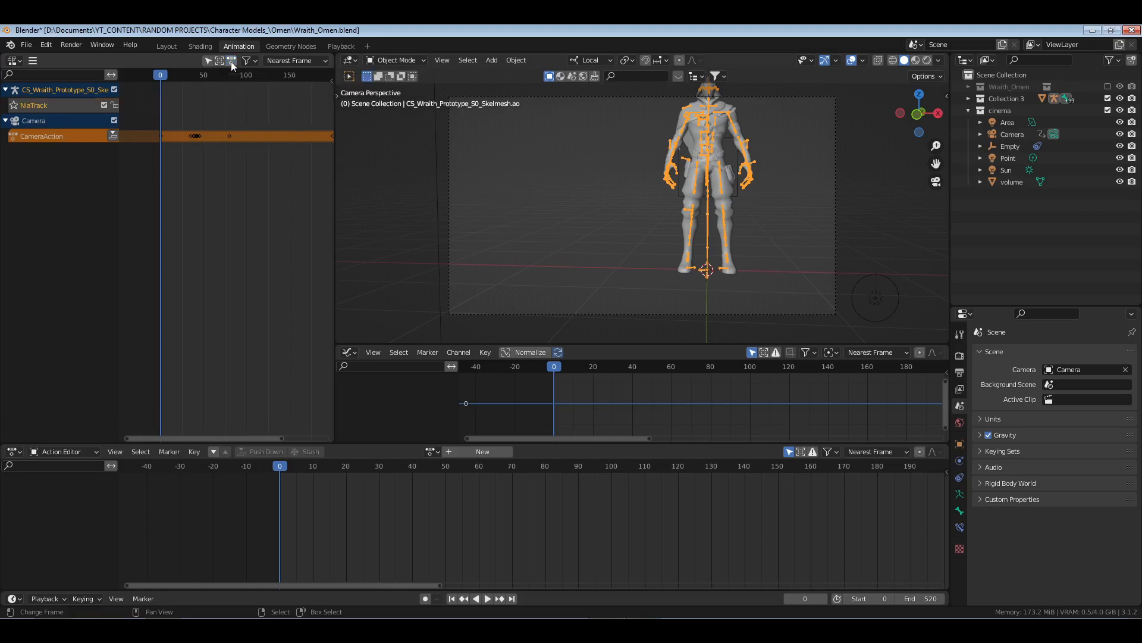
click(231, 63)
click(231, 63)
click(231, 63)
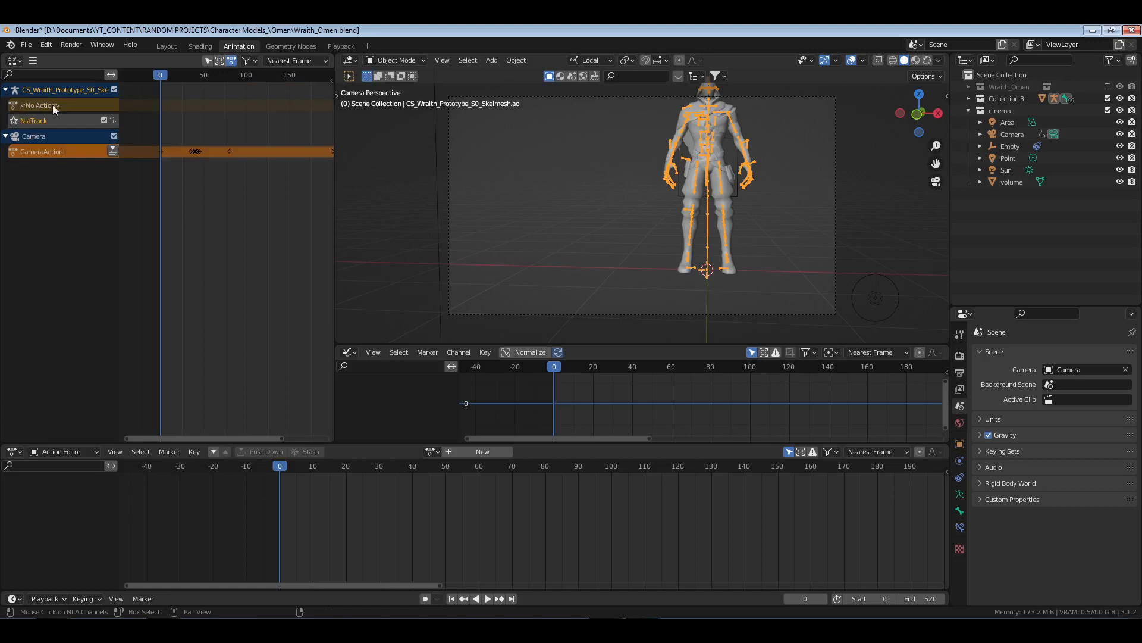
click(231, 62)
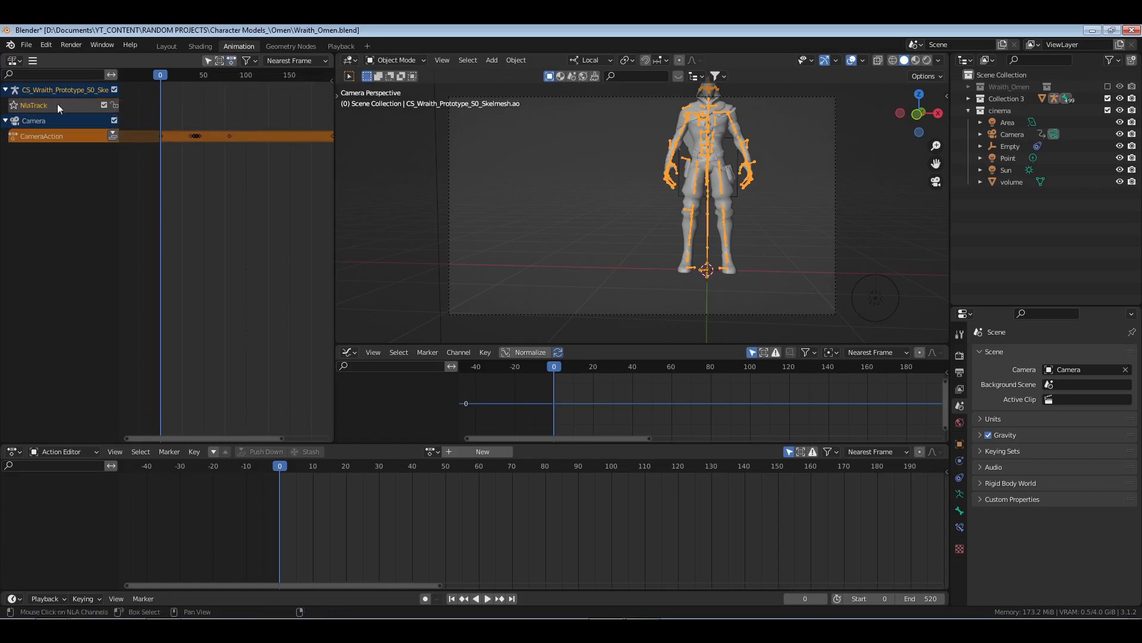
click(231, 61)
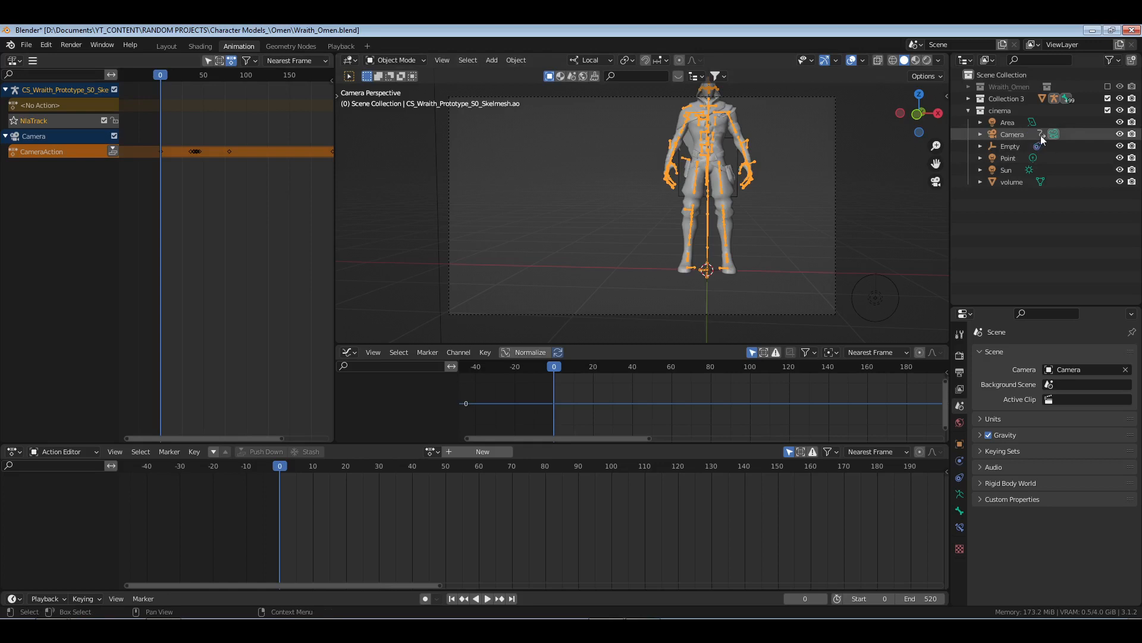
- Examine the Camera's animation data in the Outliner and its CameraAction keyframes in the Action Editor
click(981, 135)
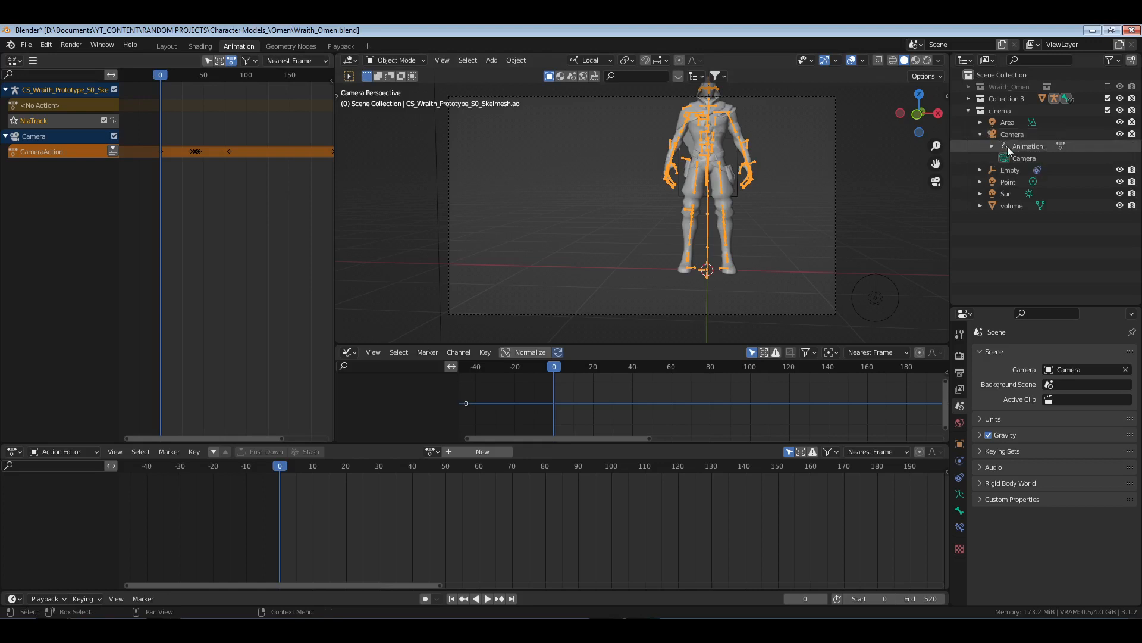
click(981, 134)
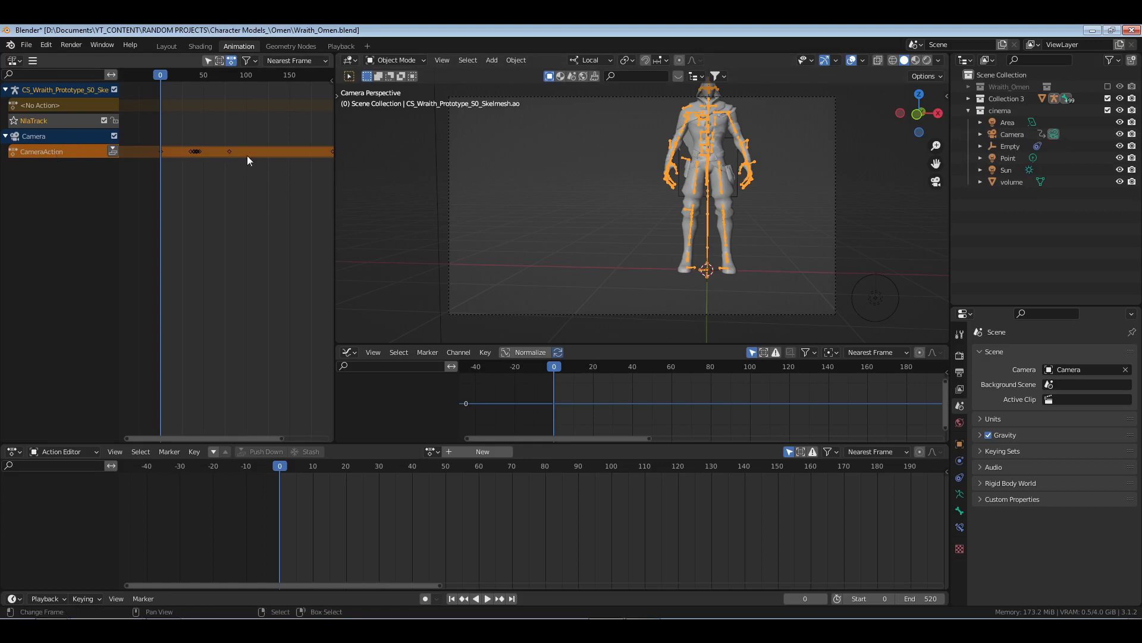
click(1017, 136)
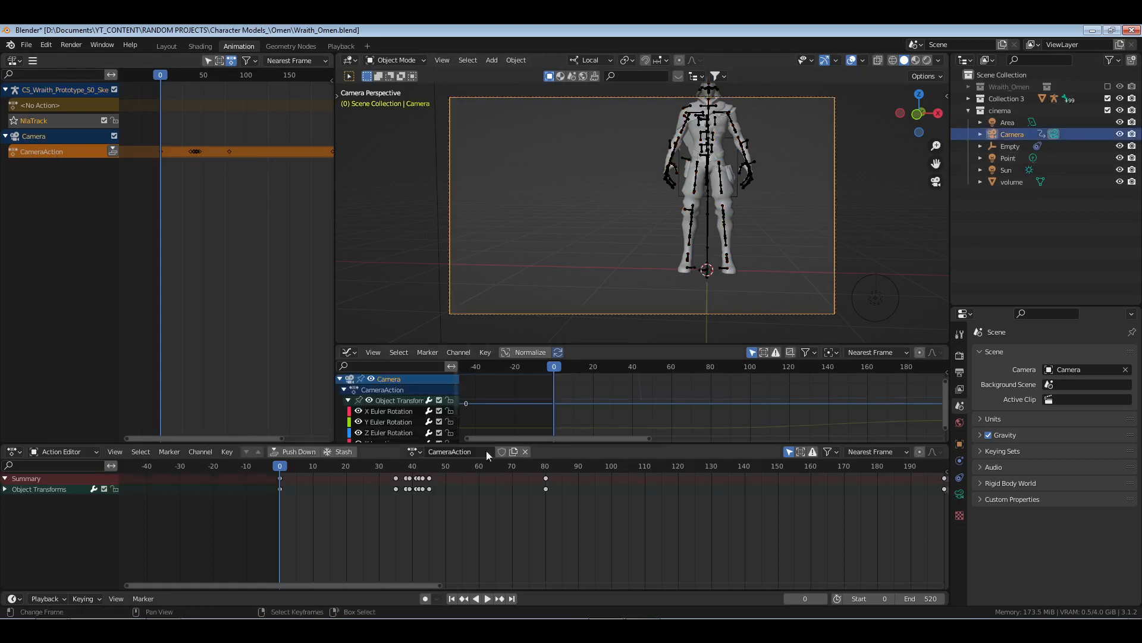
key(space)
key(space)
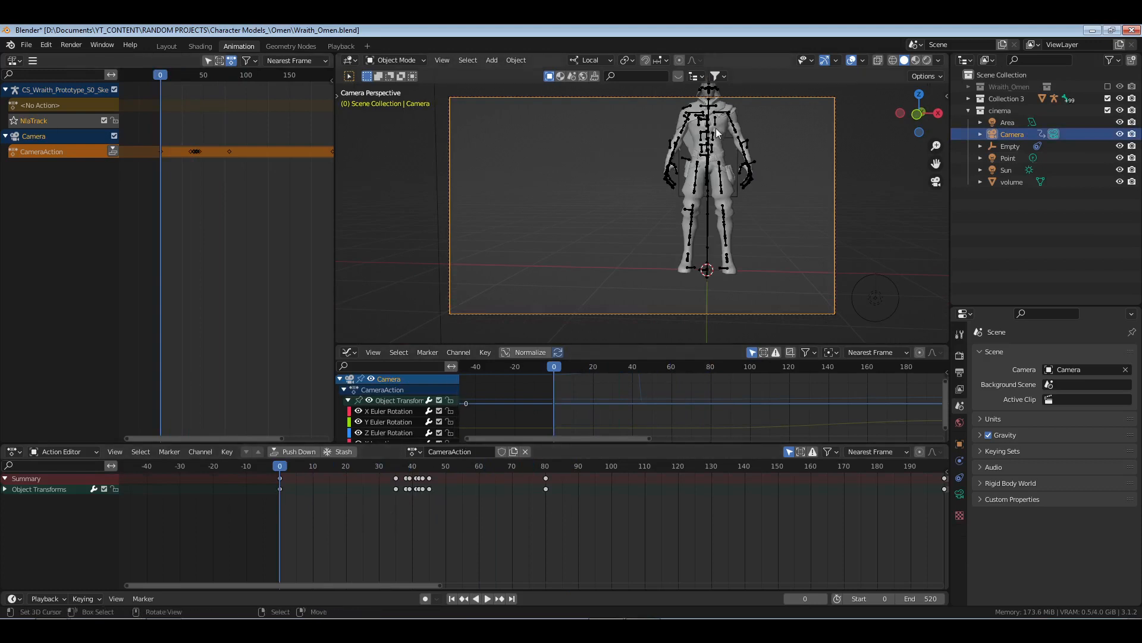
- Select the Wraith armature again and review the Extrapolation and Blending options in its NLA properties
click(717, 132)
click(1054, 98)
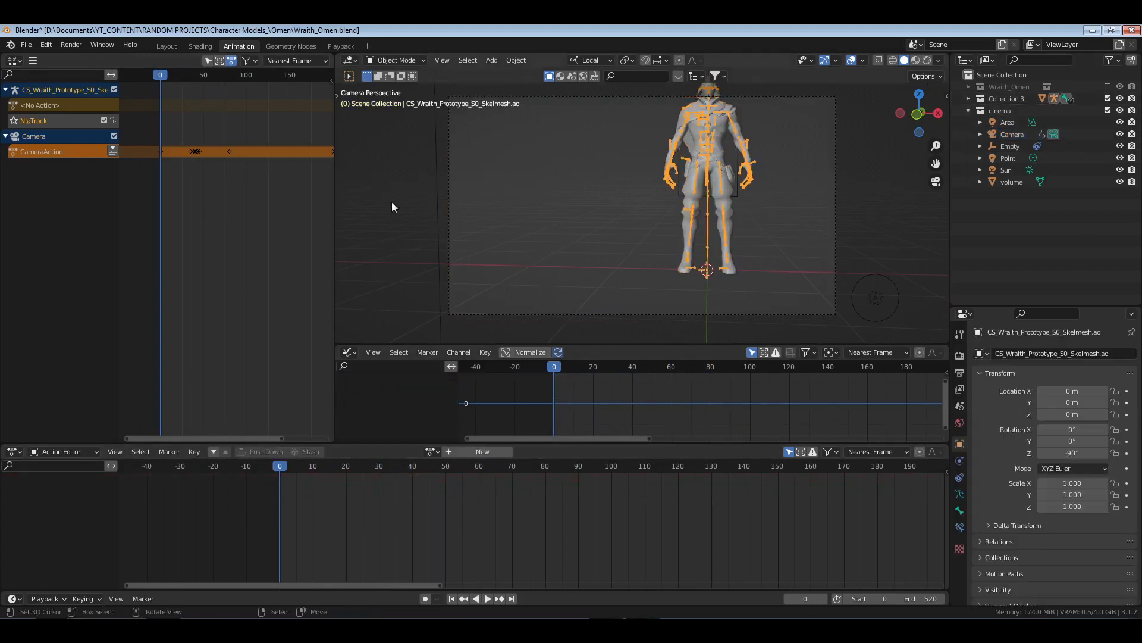
click(41, 141)
click(45, 91)
key(n)
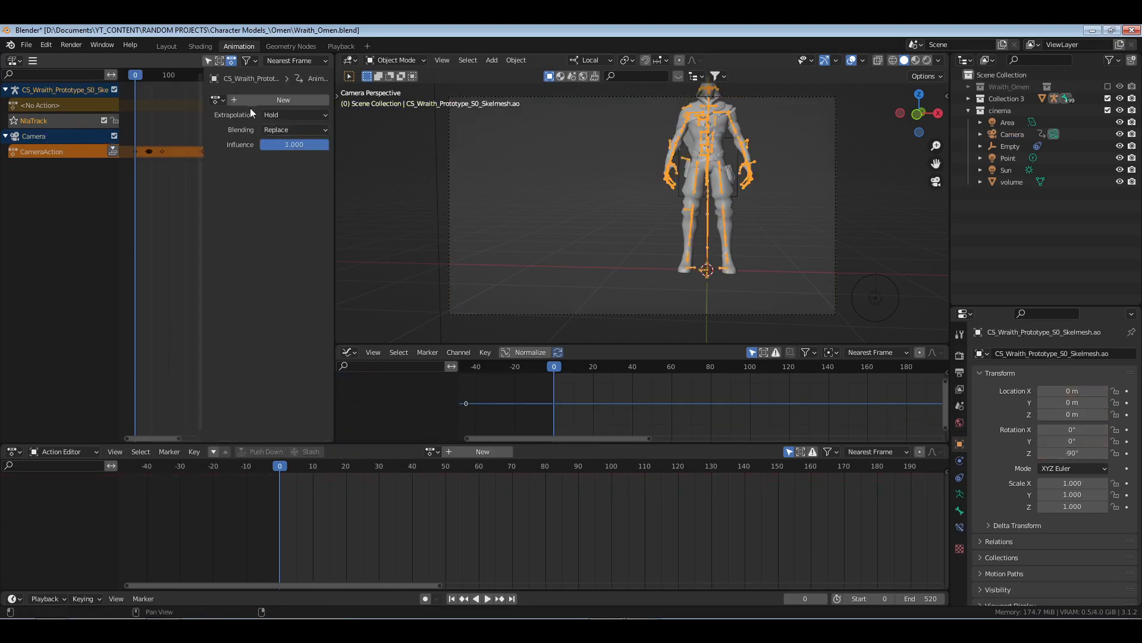
click(301, 113)
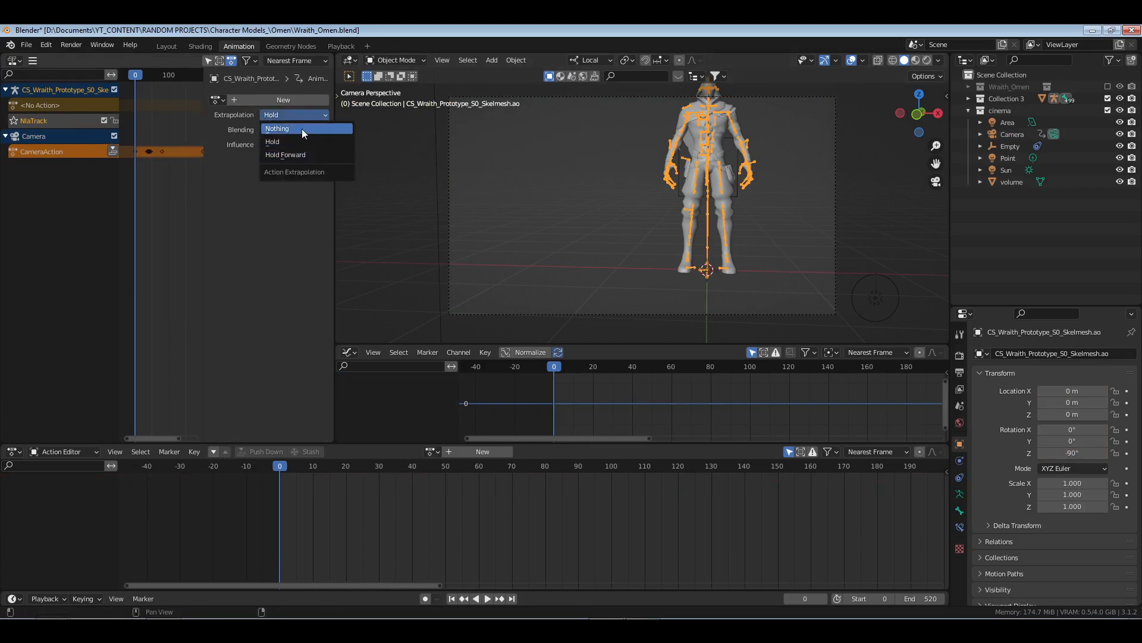
click(301, 113)
click(289, 130)
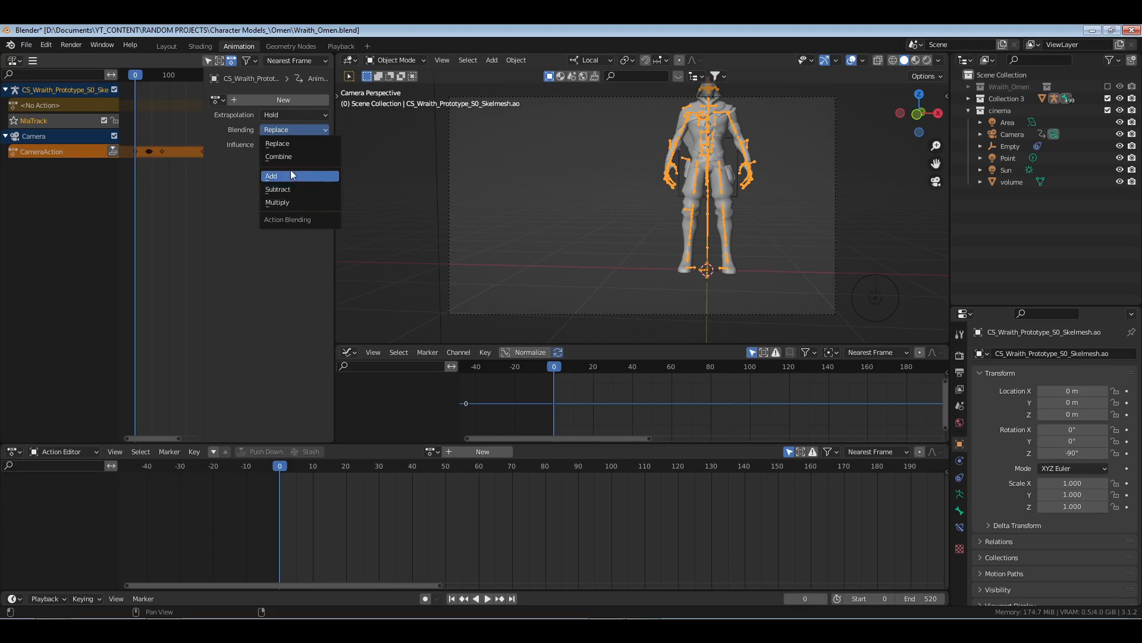
click(294, 143)
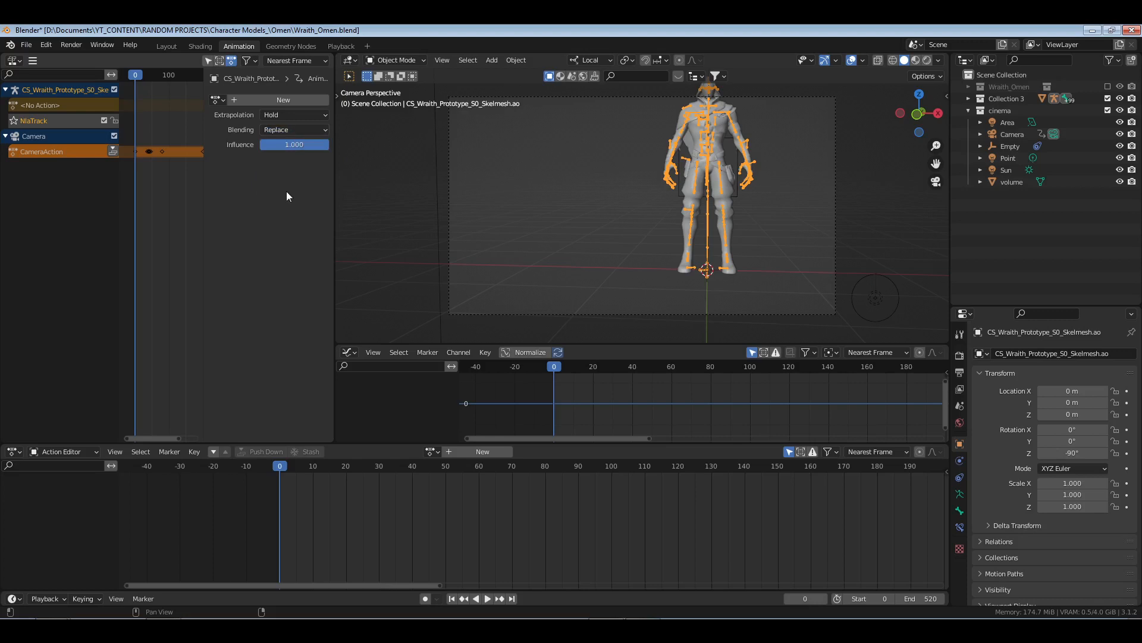
key(n)
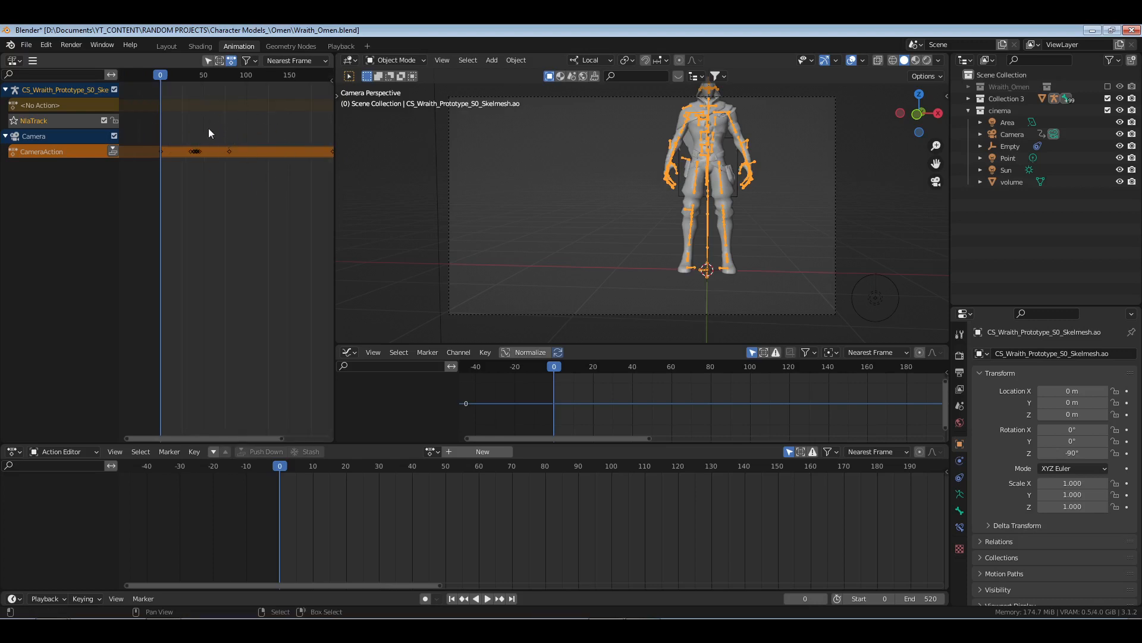
- Add a CS_Wraith_S0_Intro action strip to the armature's NlaTrack at frame 0
key(shift+a)
click(260, 172)
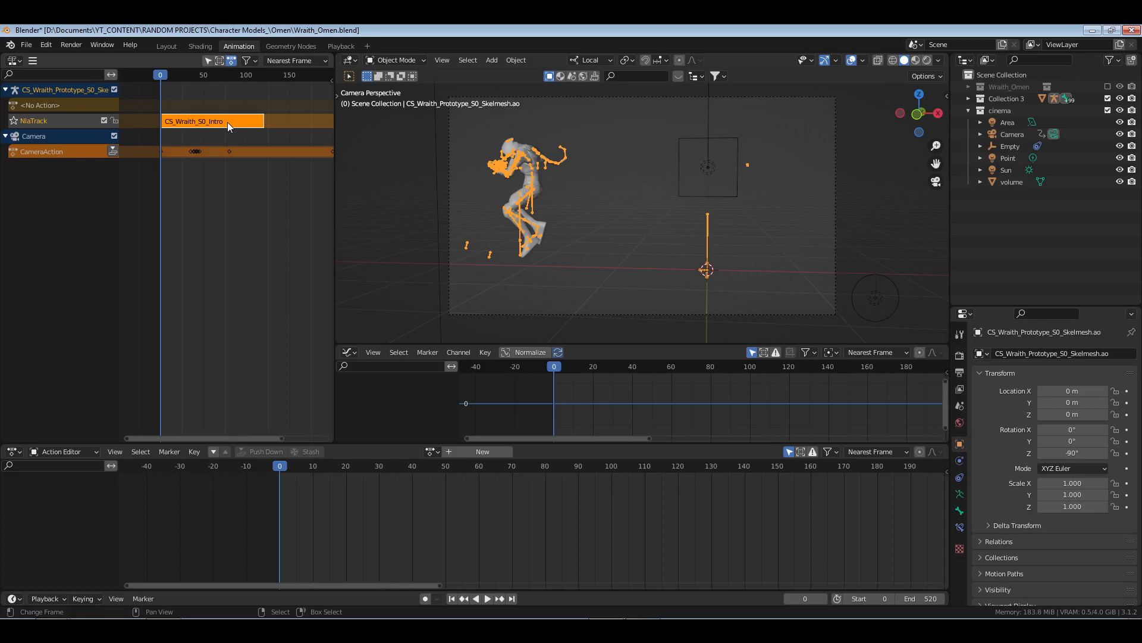
- Check the CS_Wraith_S0_Intro strip's keyframes in tweak mode and Pose Mode, and return to Object Mode with tweak mode off
key(Tab)
key(Tab)
key(Tab)
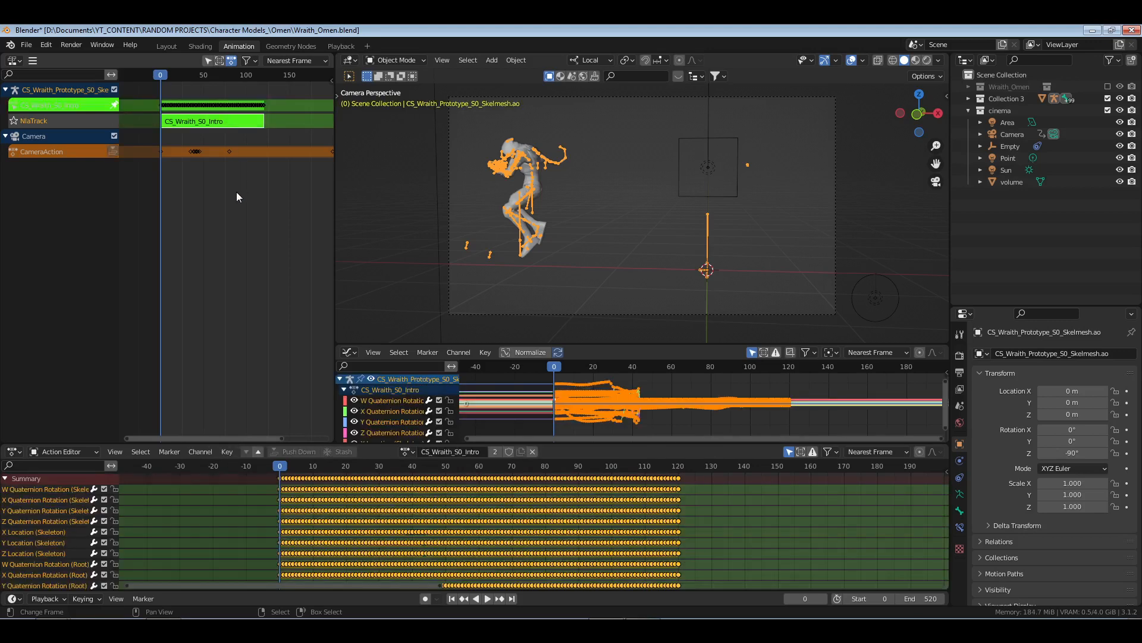
key(Tab)
key(Tab)
key(ctrl+Tab)
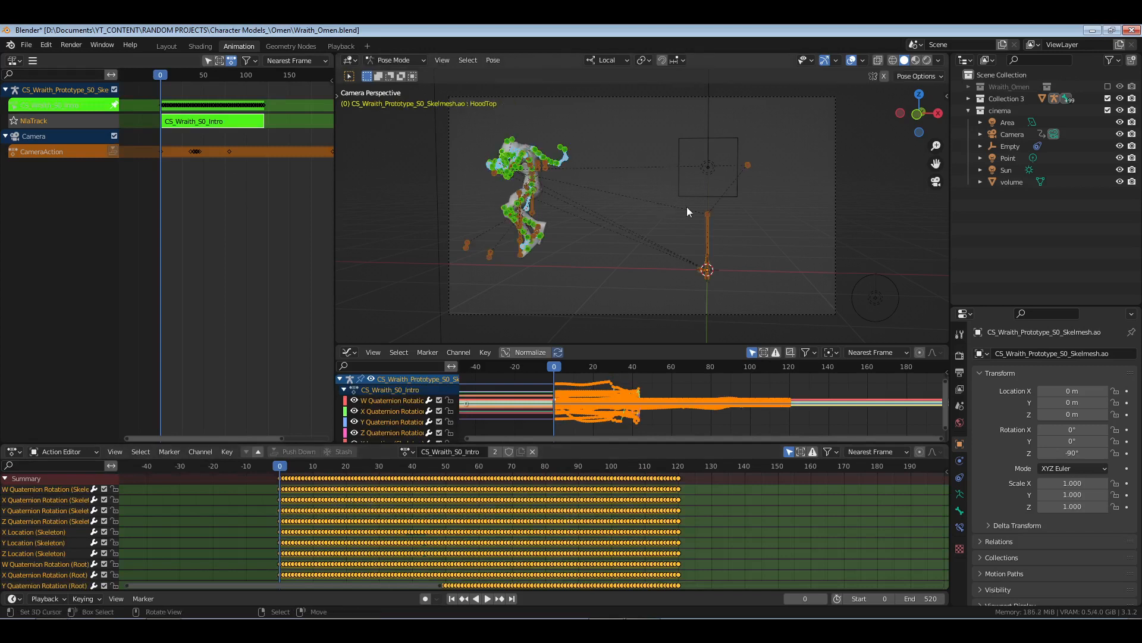
key(alt+a)
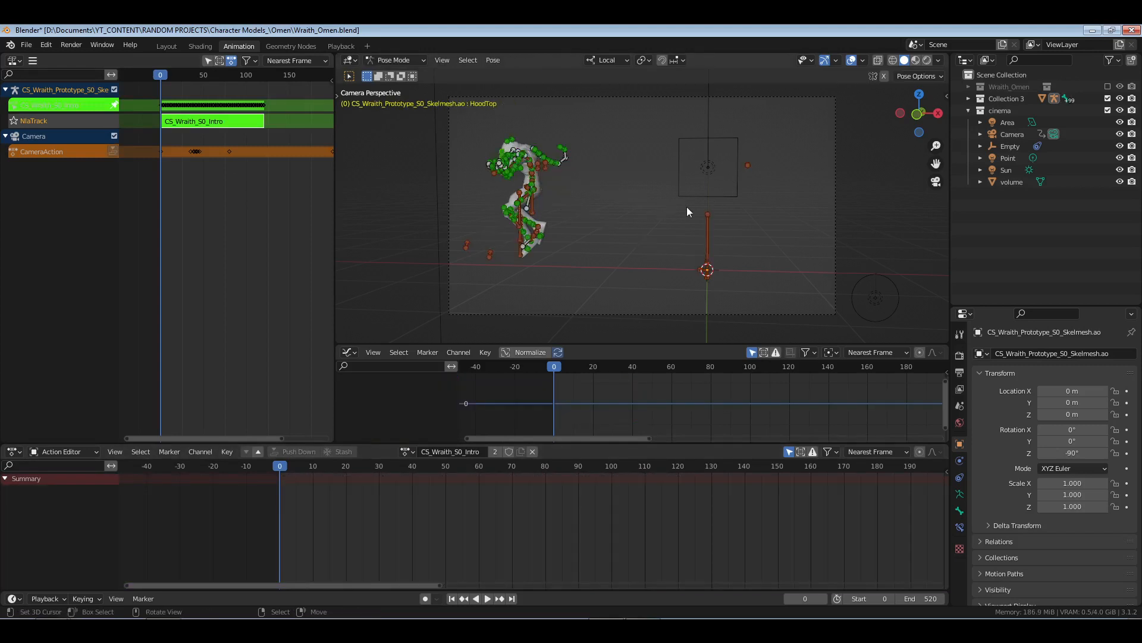
key(a)
key(ctrl+Tab)
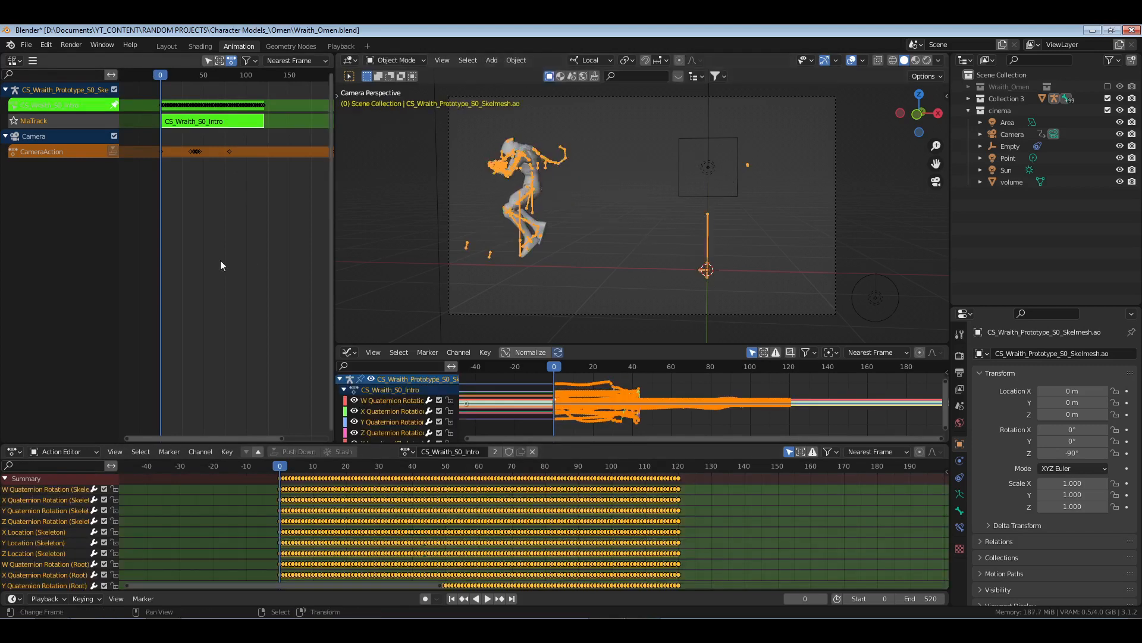
key(Tab)
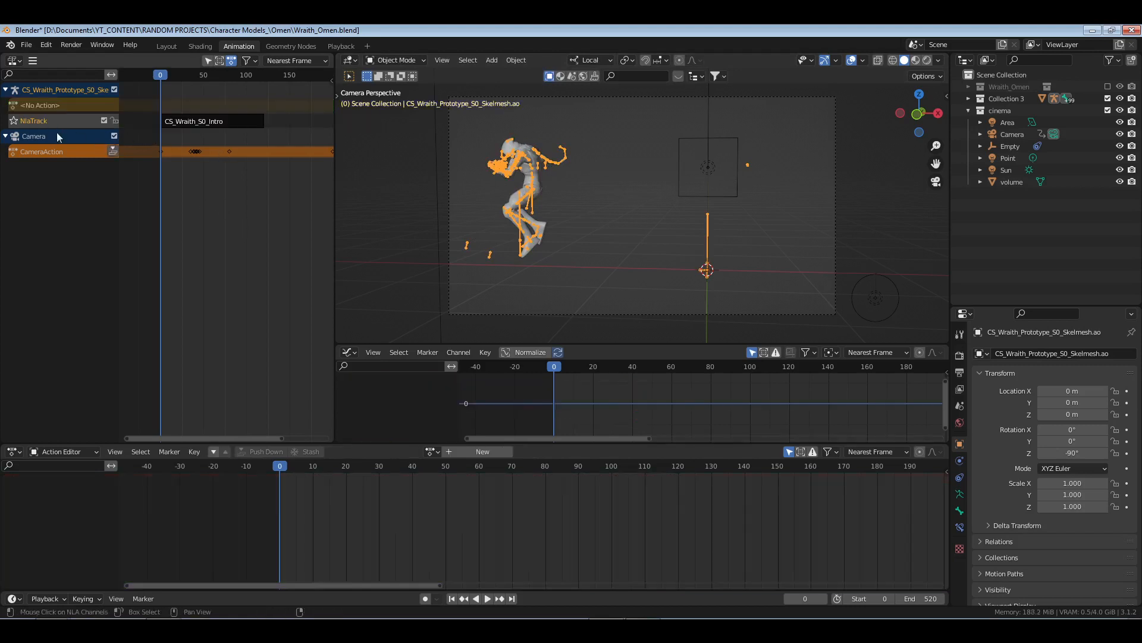
- Try to add another CS_Wraith_S0_Intro action strip to the armature
click(32, 62)
mouse_move(66, 123)
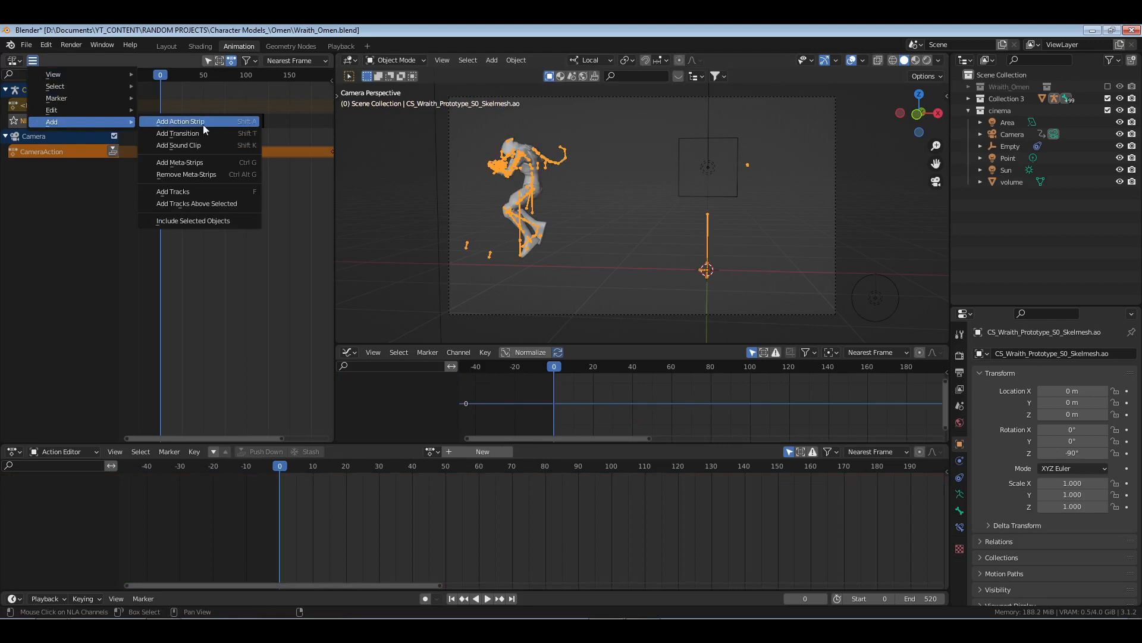
click(203, 126)
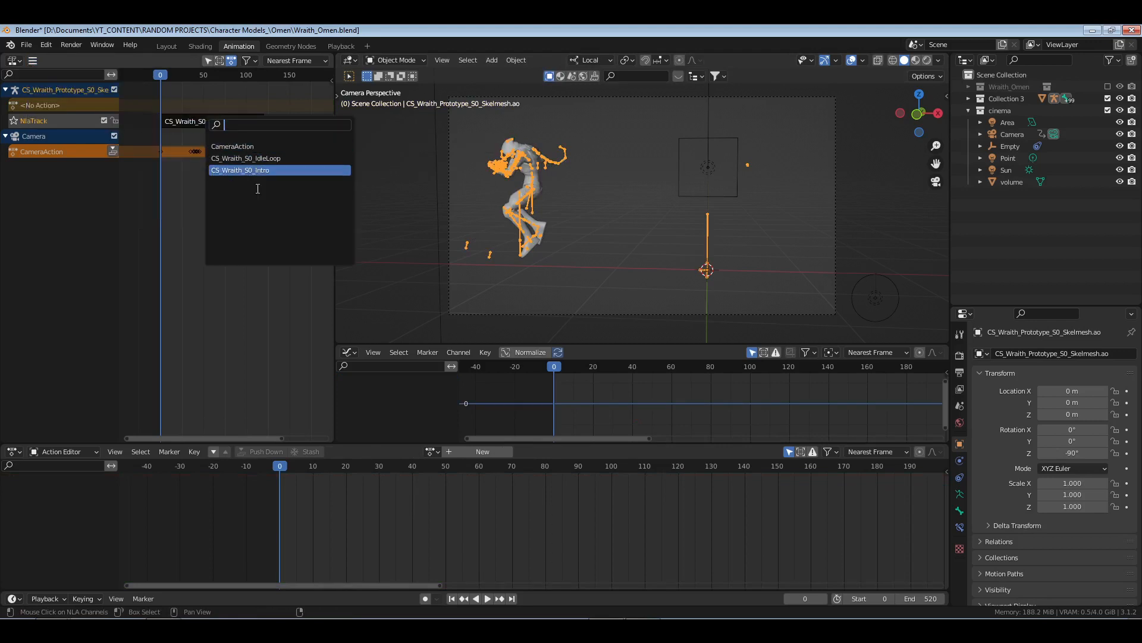
click(258, 171)
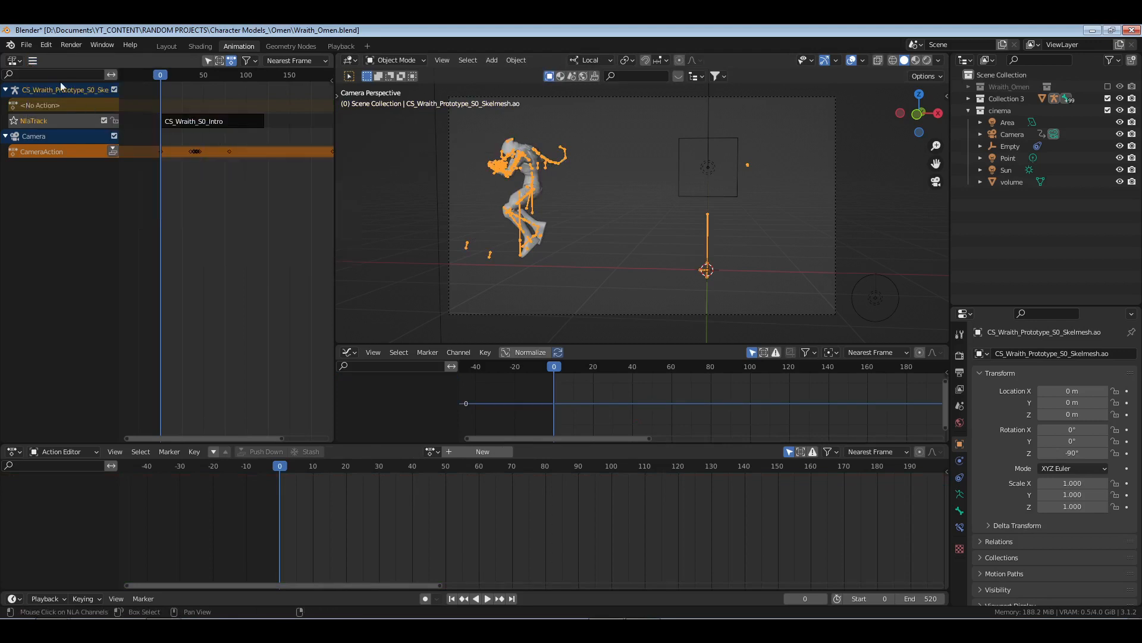
- Add a second NLA track above the armature's CS_Wraith_S0_Intro strip, and start playing the animation
click(32, 61)
mouse_move(69, 122)
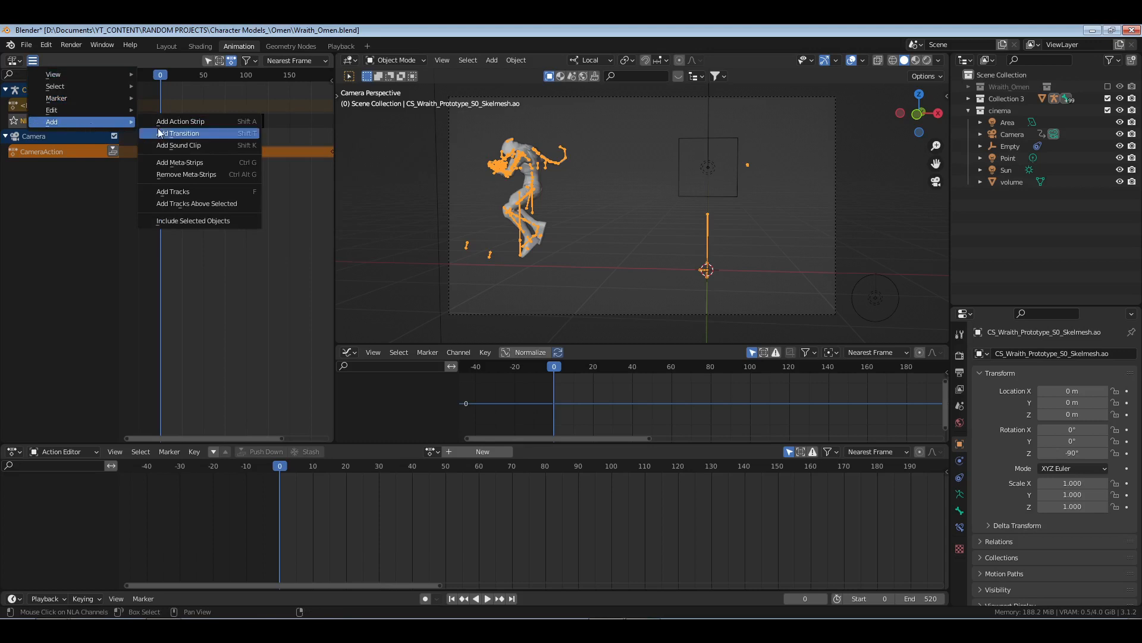
click(198, 190)
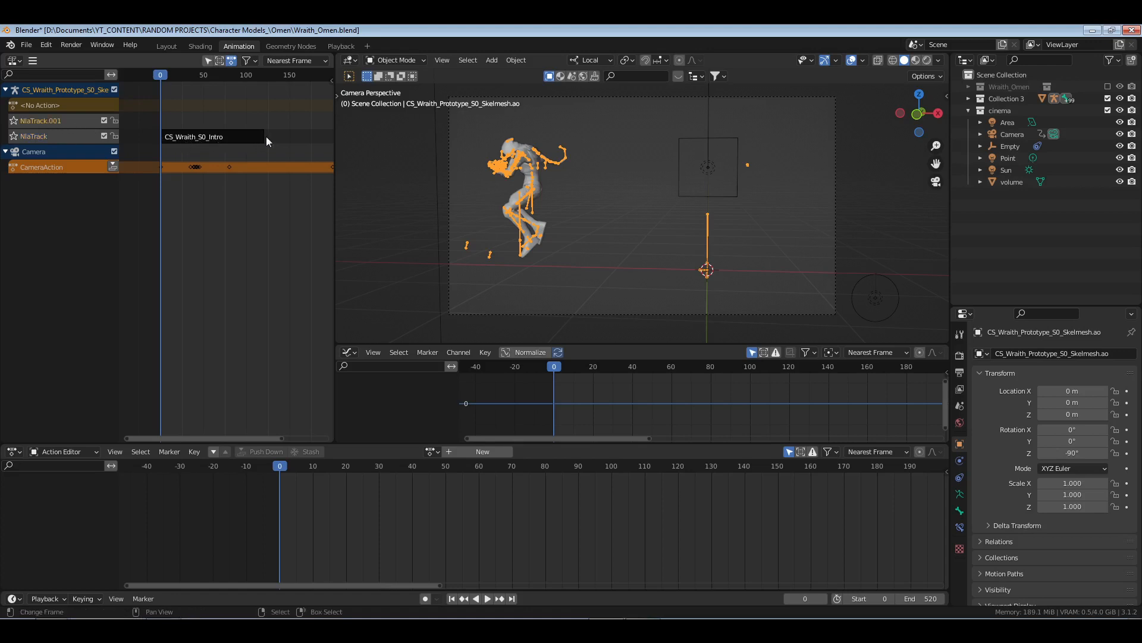
key(space)
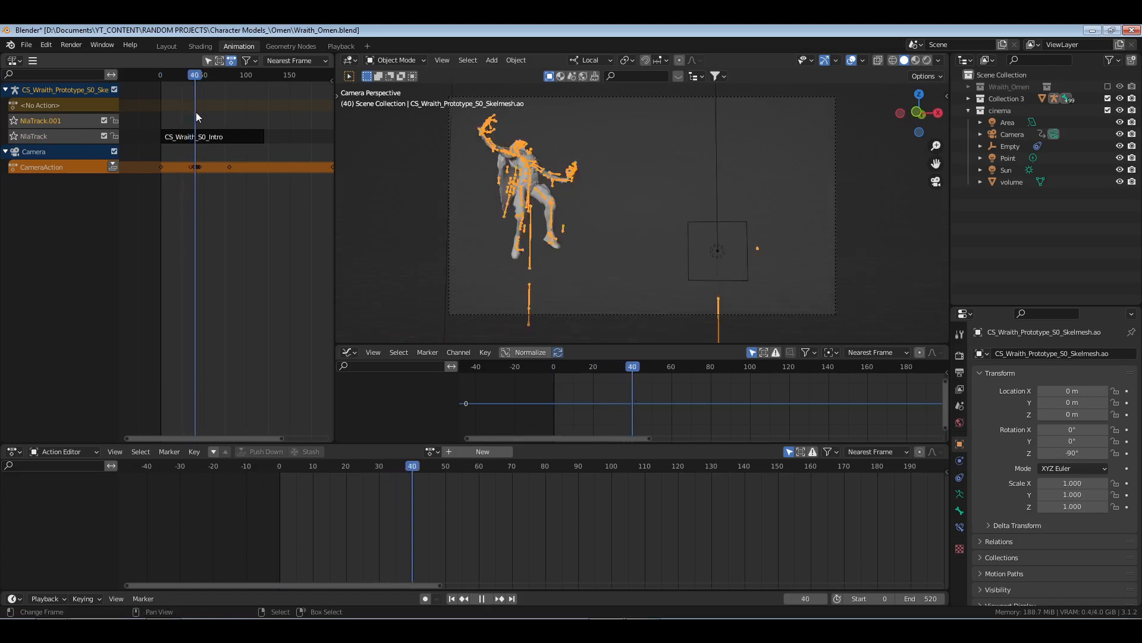
- Add a CS_Wraith_S0_IdleLoop action strip to NlaTrack.001 at frame 43
mouse_move(199, 112)
mouse_down()
mouse_move(182, 113)
mouse_move(199, 113)
mouse_up()
key(Left)
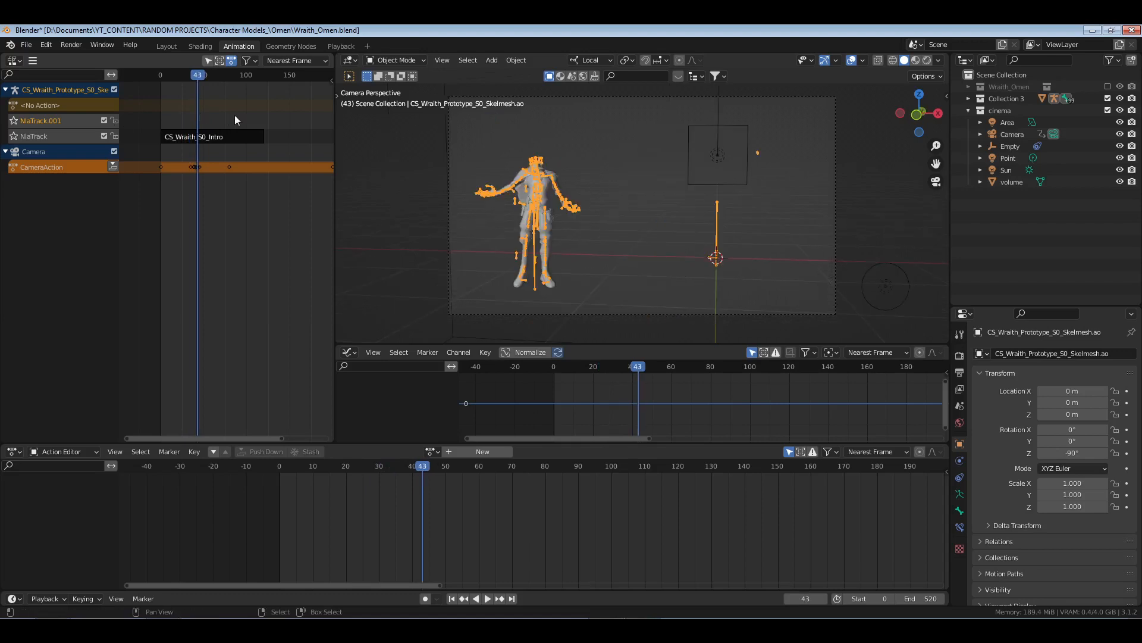
key(shift+a)
click(268, 148)
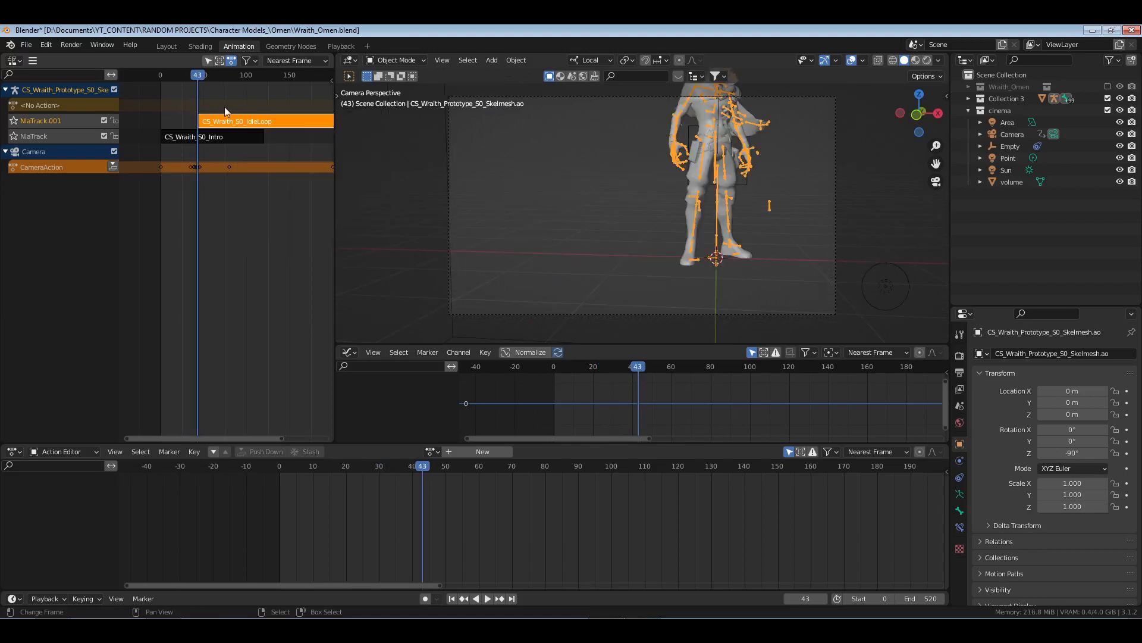
- Play the animation from the start to check how the Intro and IdleLoop strips combine, and return to frame 0
key(space)
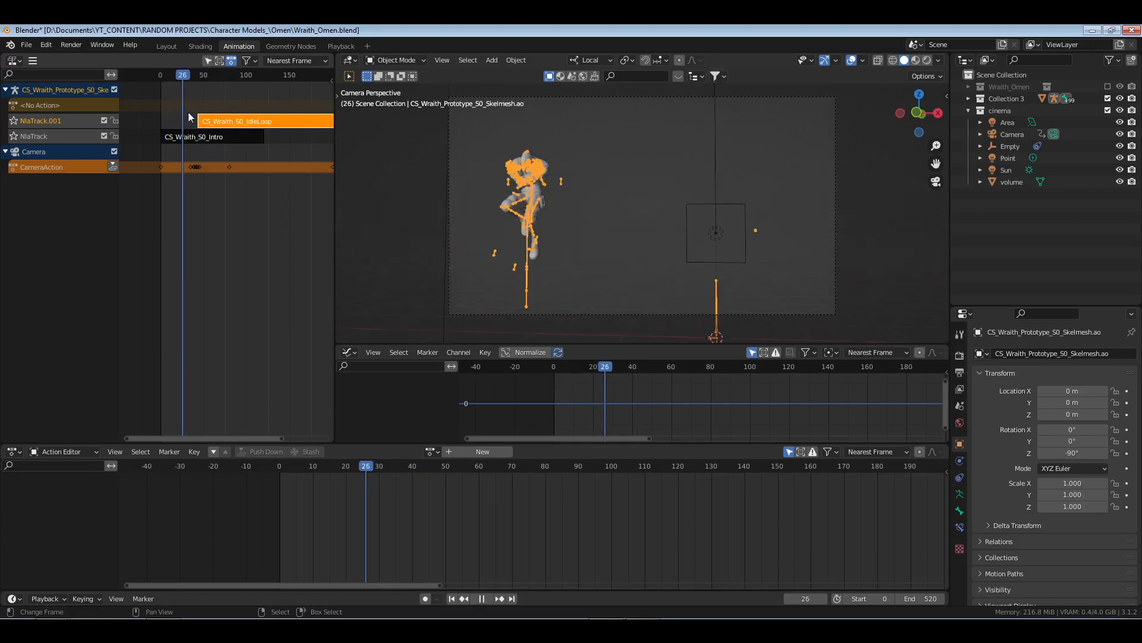
key(shift+Left)
key(space)
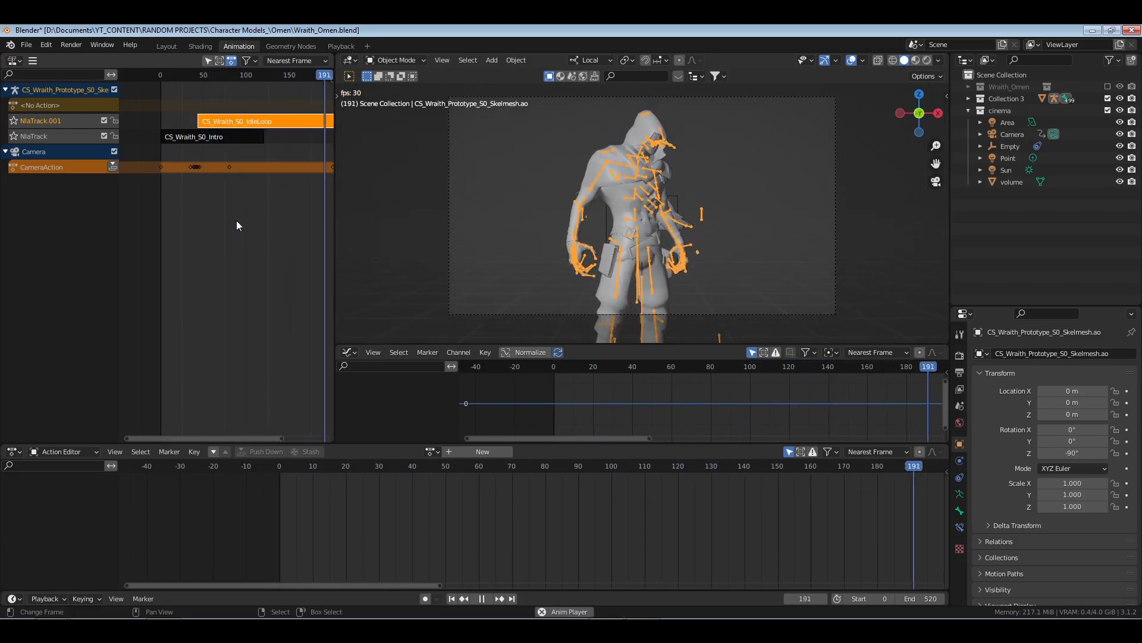
key(space)
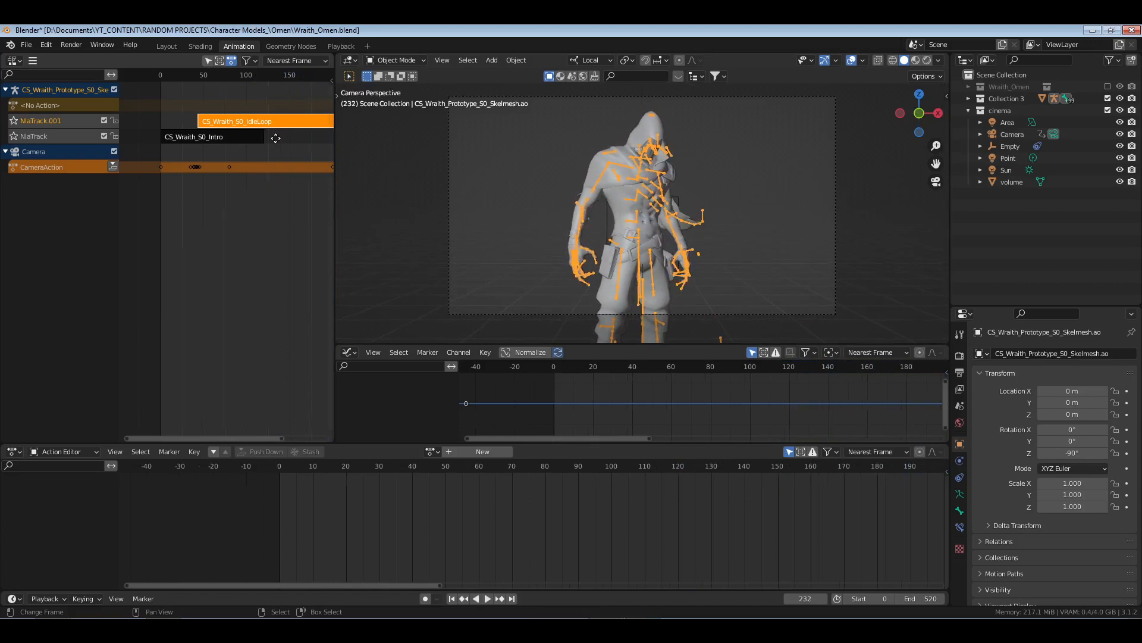
drag(182, 119, 153, 117)
key(space)
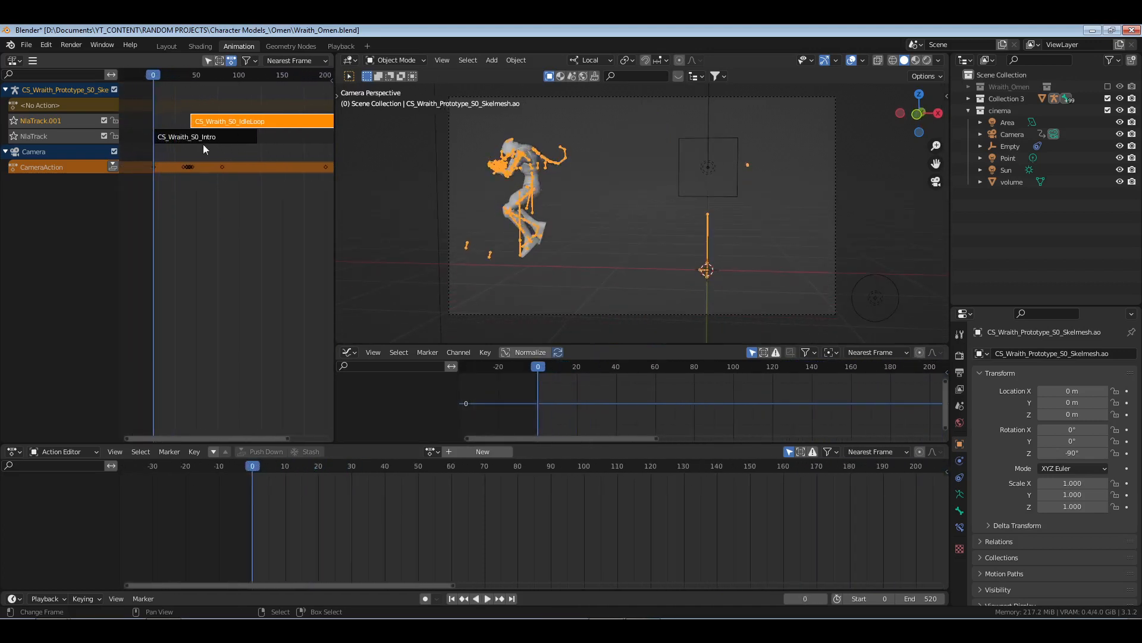
- Review the modifier types available for the CS_Wraith_S0_Intro strip
click(203, 141)
key(n)
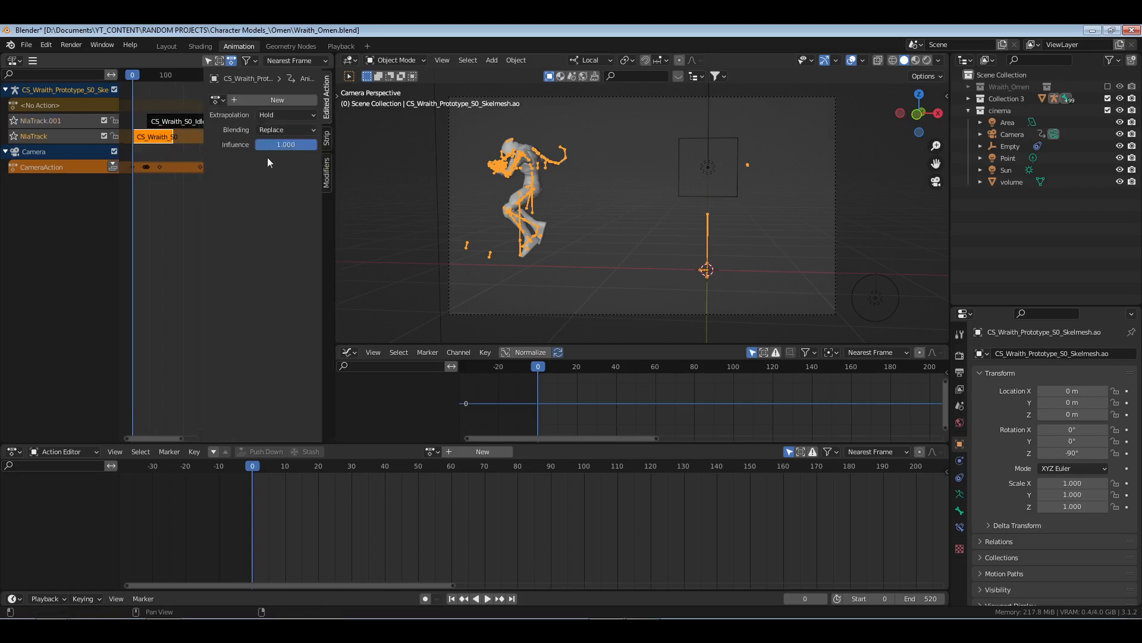
click(328, 168)
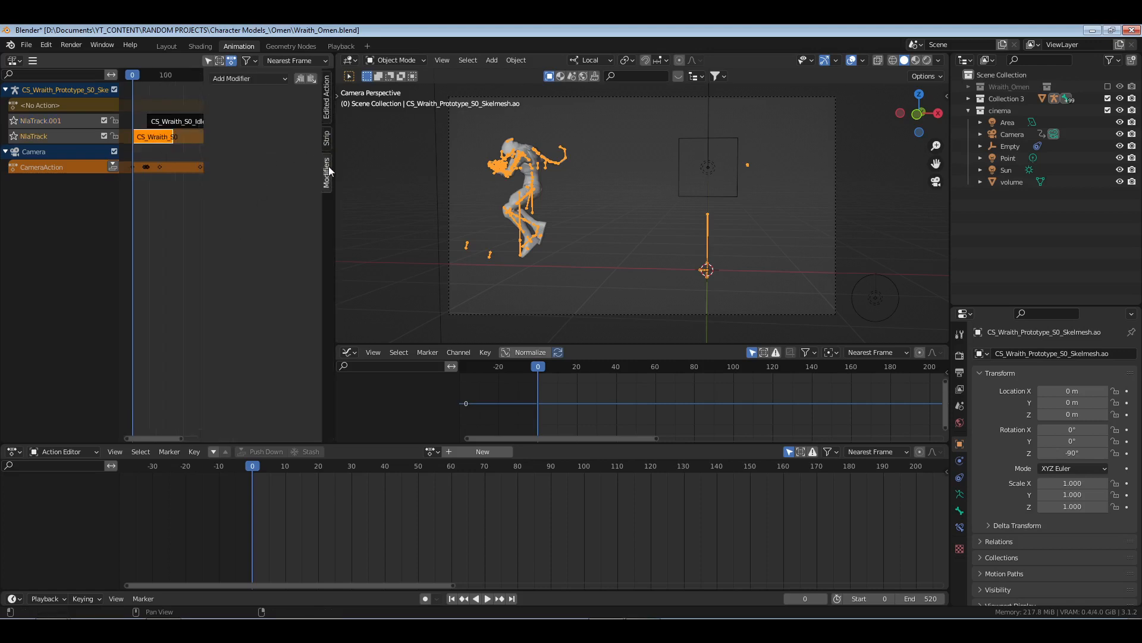
click(252, 78)
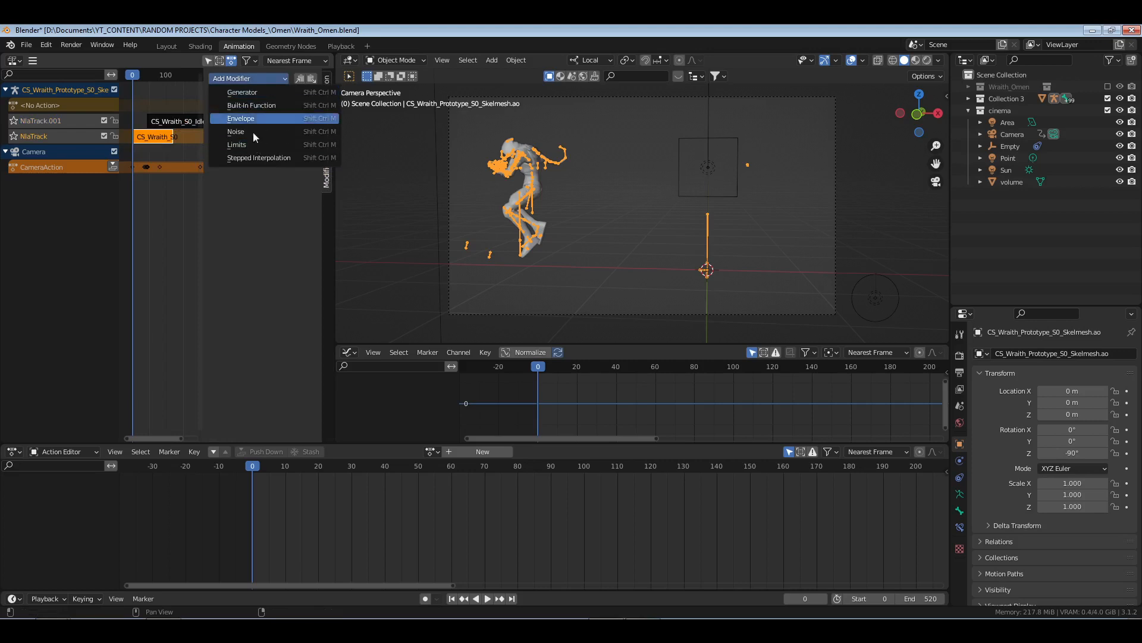
click(252, 80)
click(252, 80)
click(252, 80)
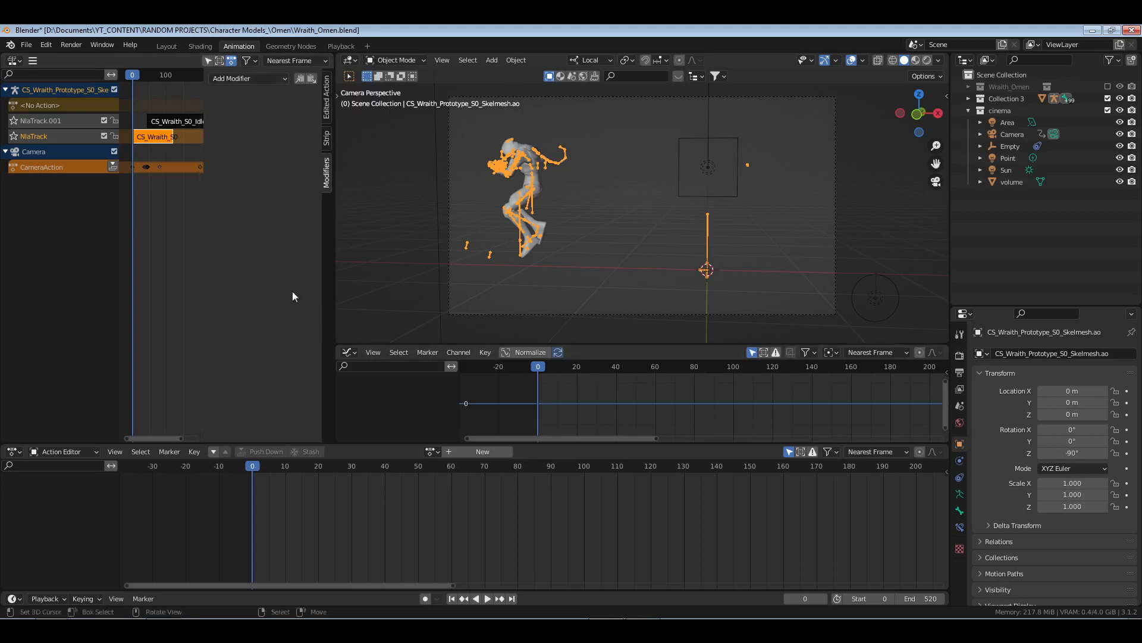
- Try reversed playback on the CS_Wraith_S0_Intro strip and play the animation
click(328, 141)
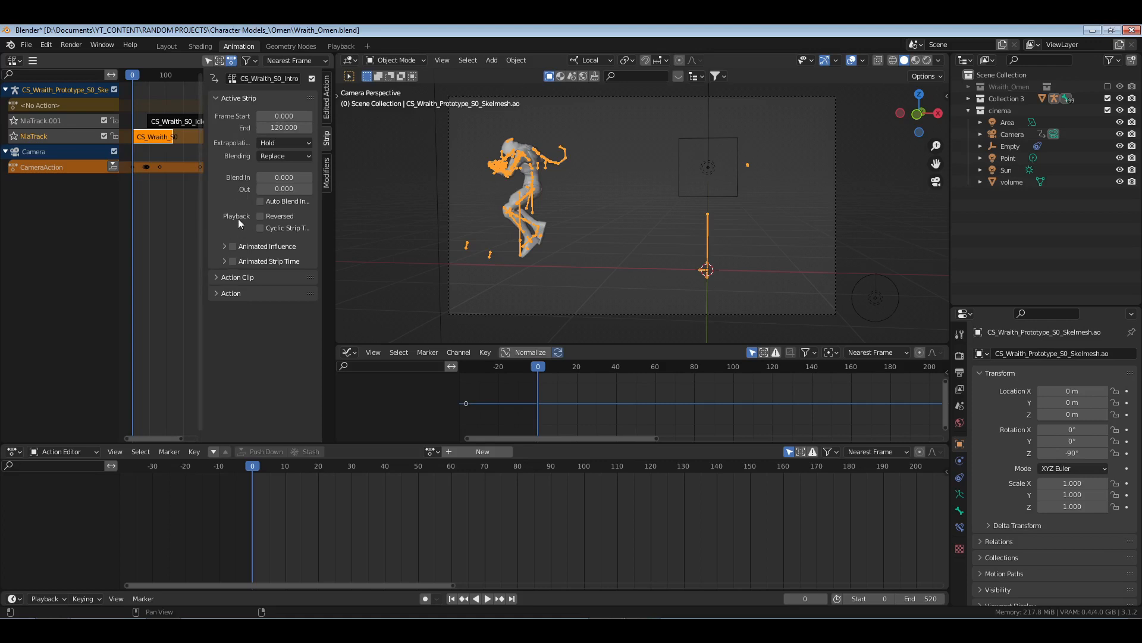
click(262, 216)
key(space)
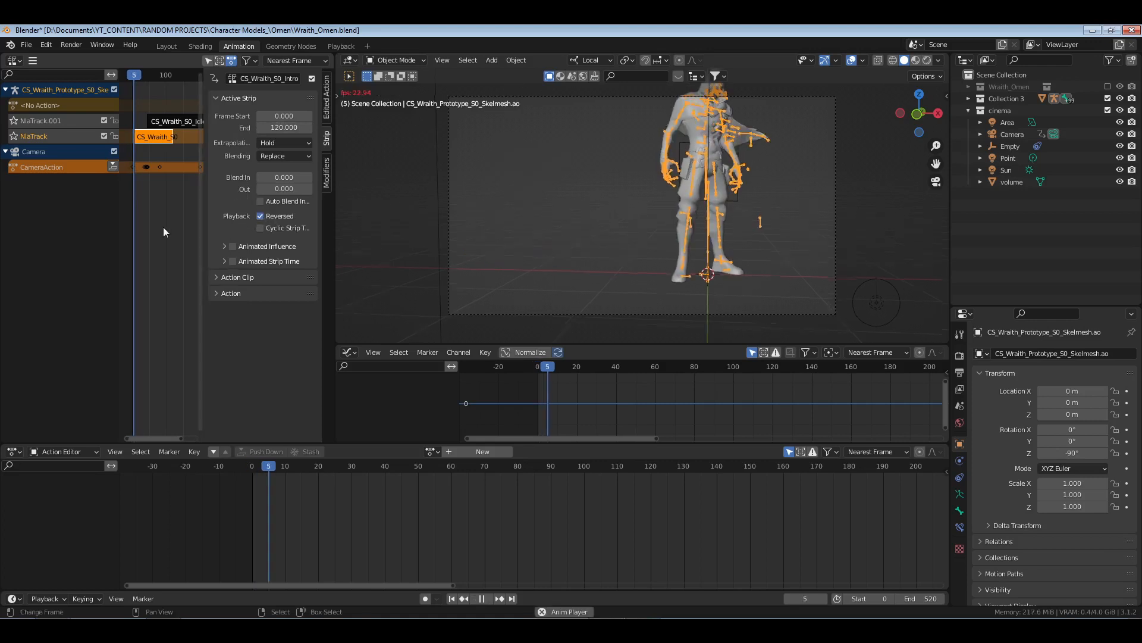
key(space)
- Disable NlaTrack.001 and play the CS_Wraith_S0_Intro strip on its own
click(104, 121)
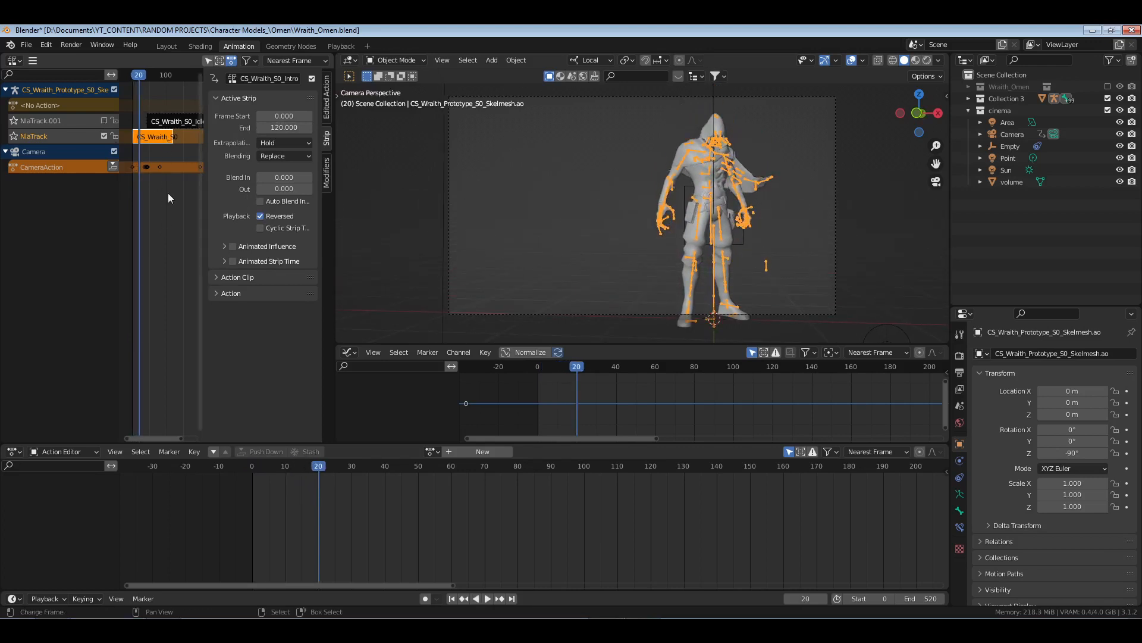
click(104, 136)
click(103, 136)
key(space)
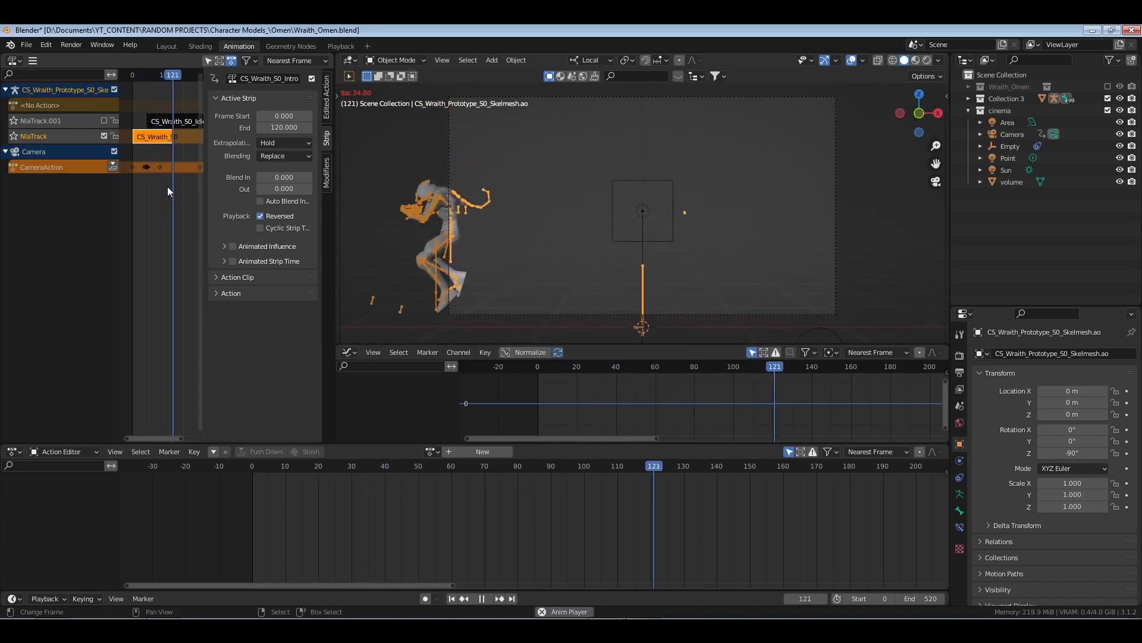
key(Escape)
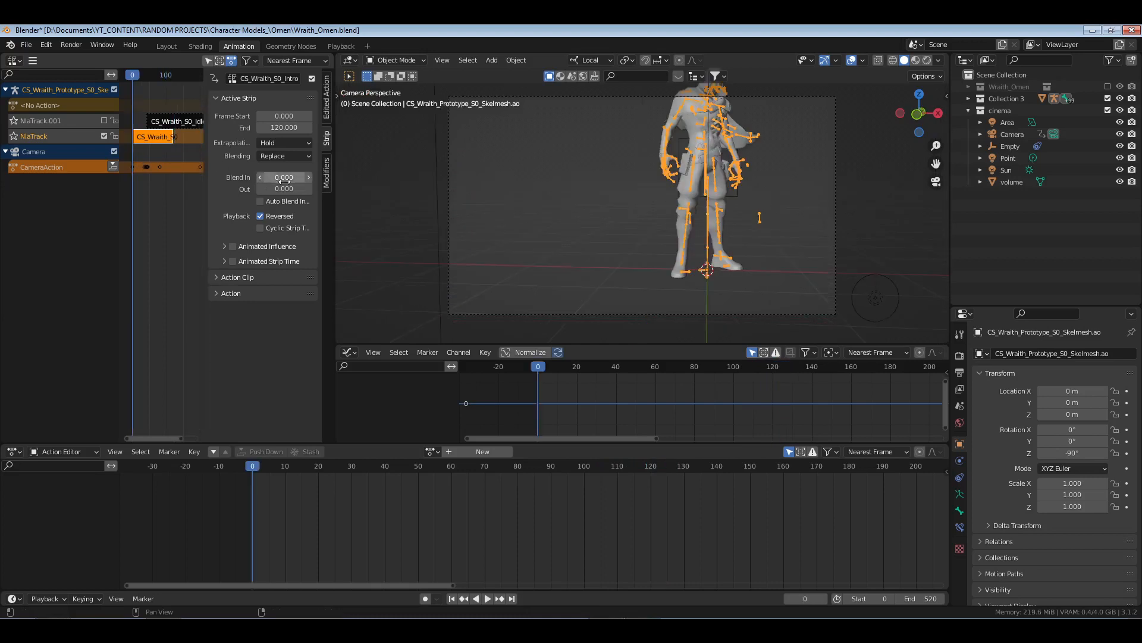
- Turn off reversed playback for the CS_Wraith_S0_Intro strip and preview the animation
click(260, 216)
key(space)
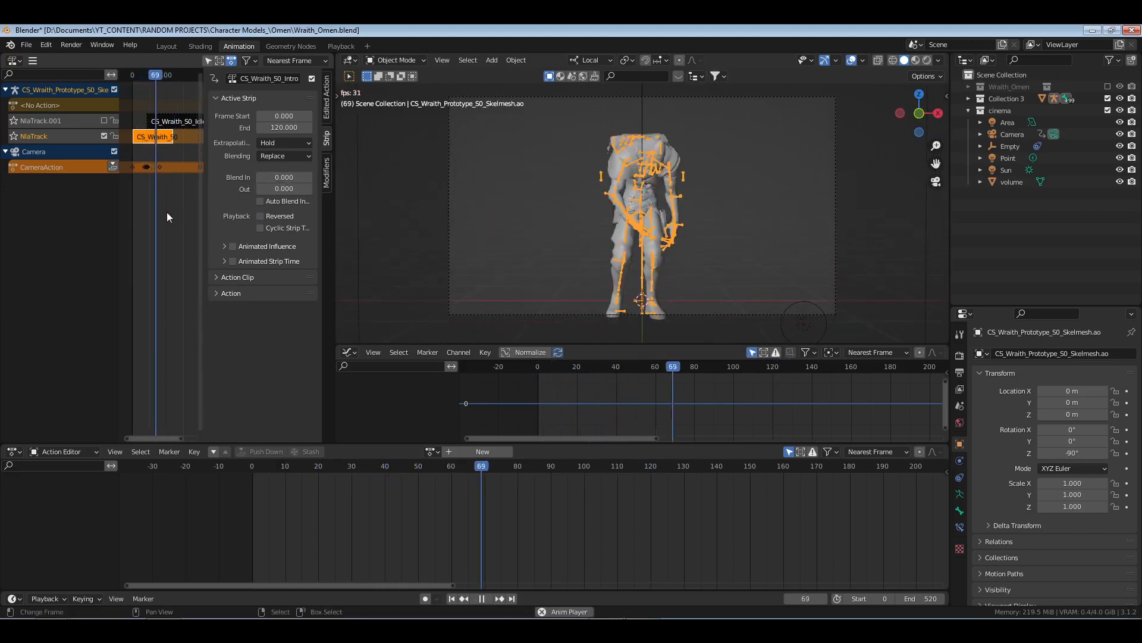
key(Escape)
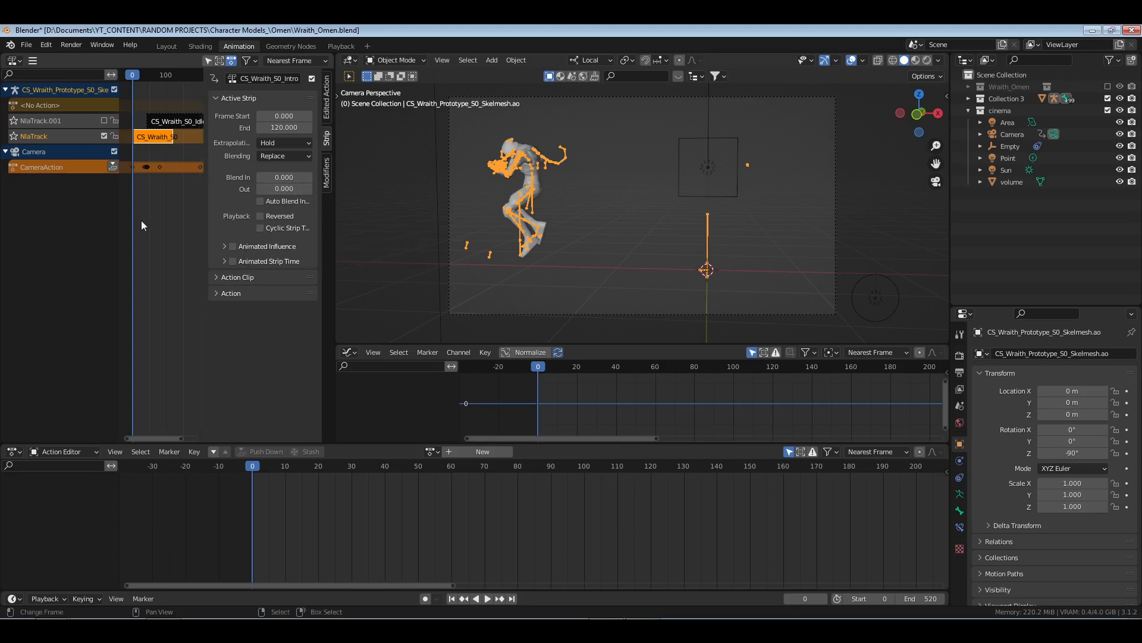
- Try Cyclic Strip Time and Animated Strip Time on the CS_Wraith_S0_Intro strip, switch both off, and delete the Strip Time channel
key(Tab)
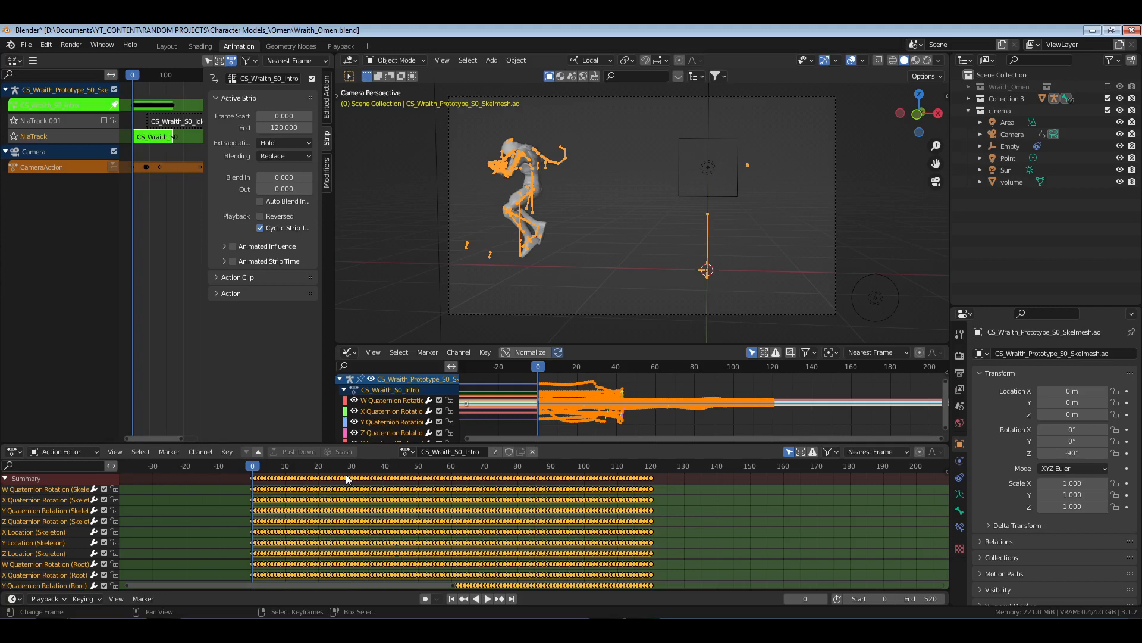
click(261, 228)
click(233, 262)
click(267, 261)
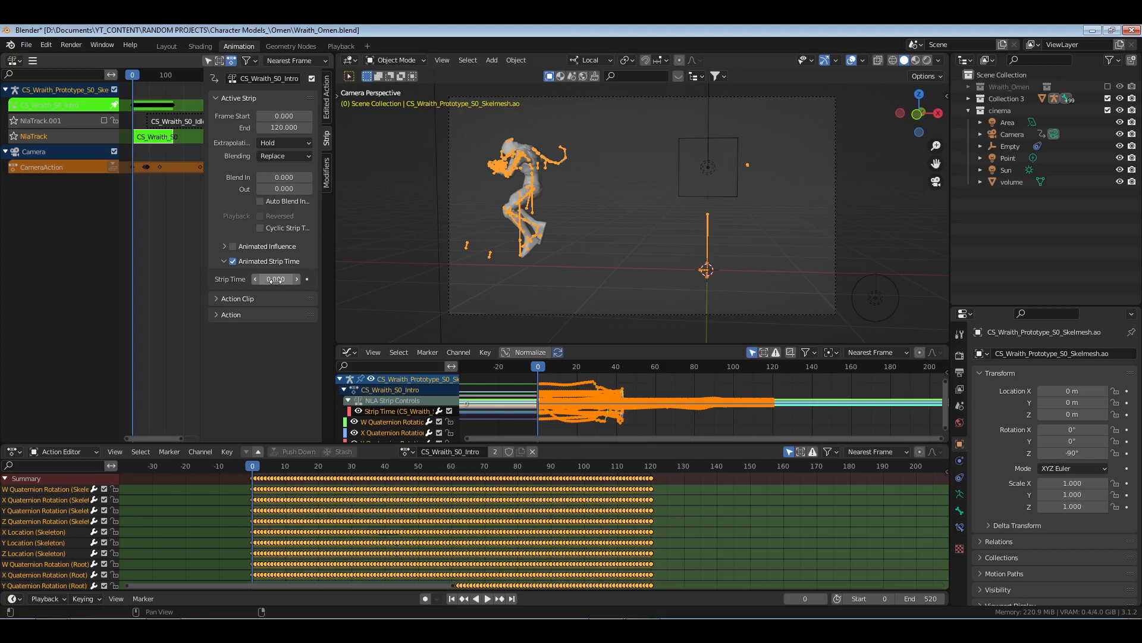
click(234, 262)
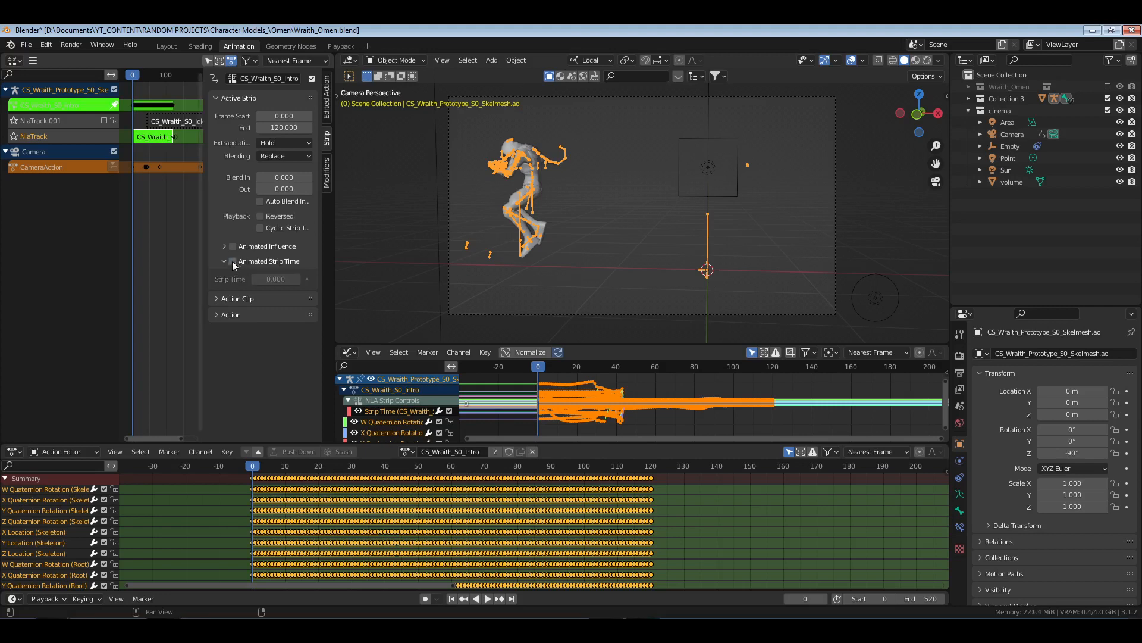
click(225, 261)
click(380, 412)
key(x)
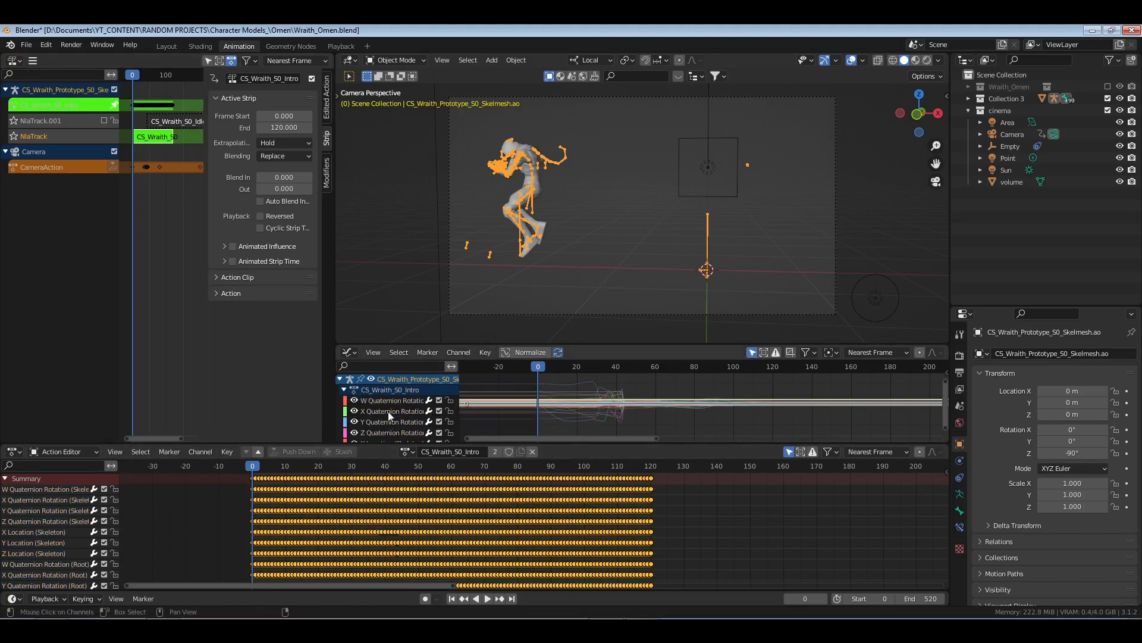
key(a)
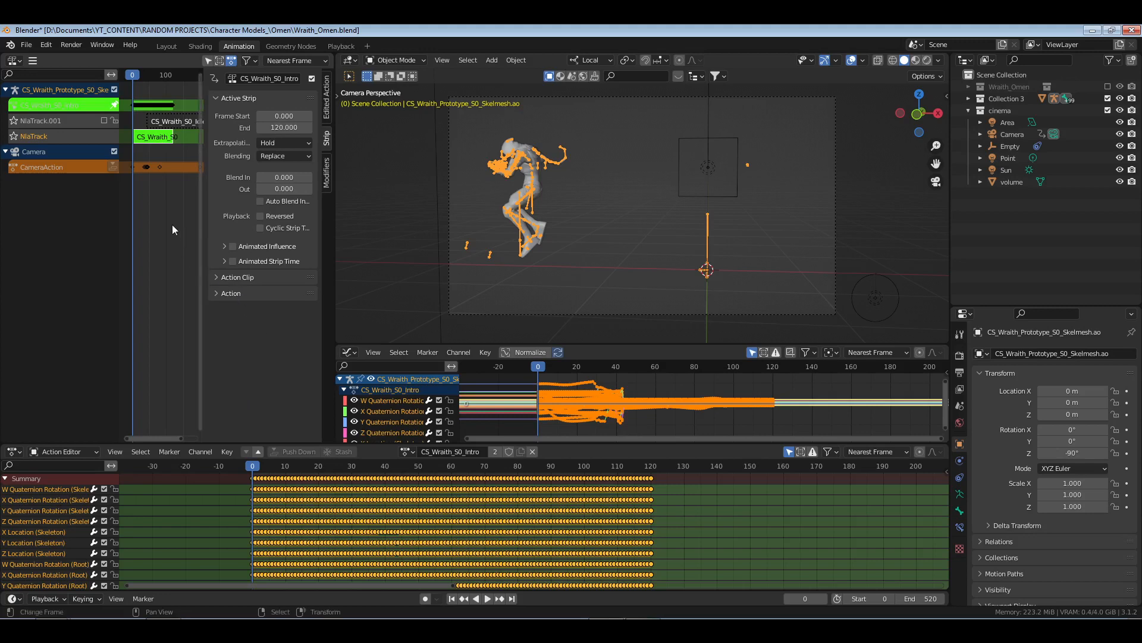
- Look through the strip's Animated Influence and Action Clip settings, and leave tweak mode
click(221, 248)
click(221, 248)
click(221, 248)
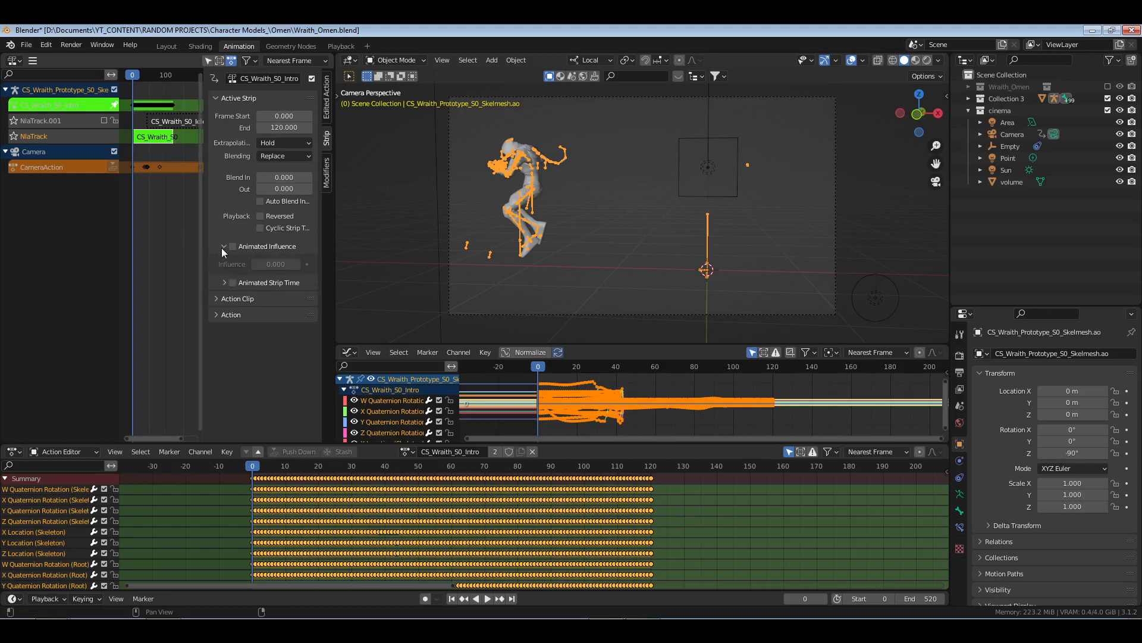
click(221, 248)
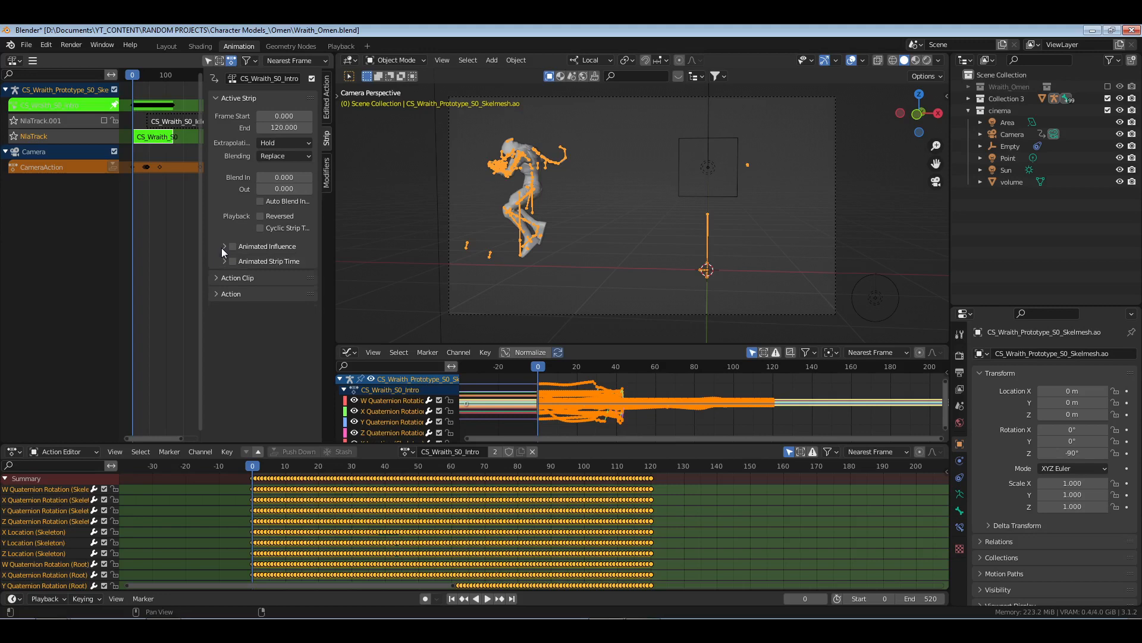
click(237, 277)
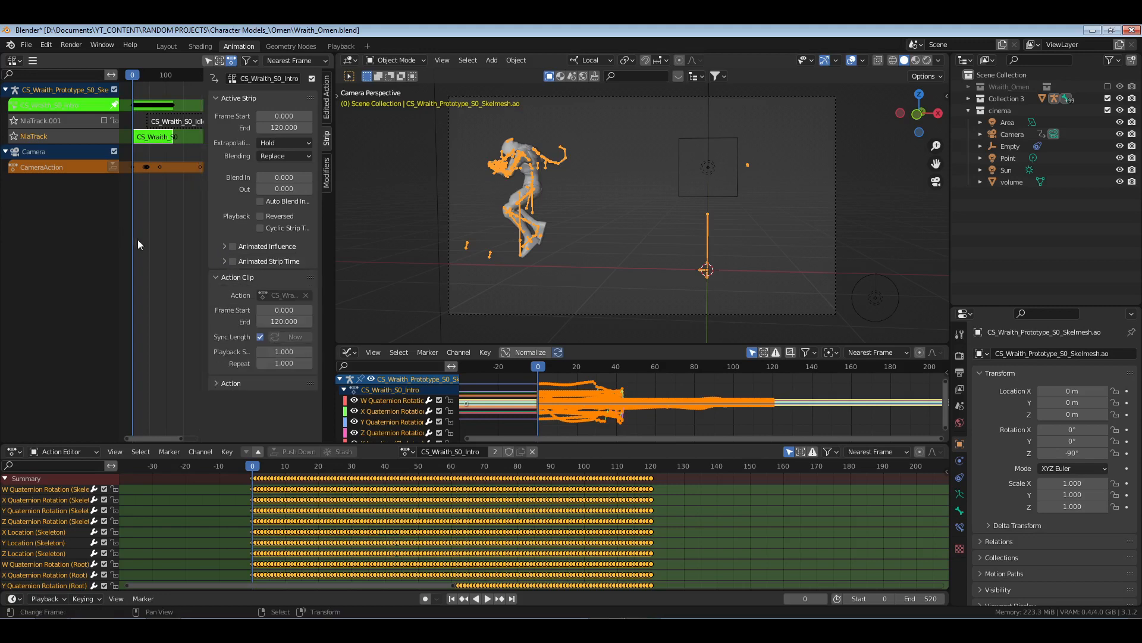
key(Tab)
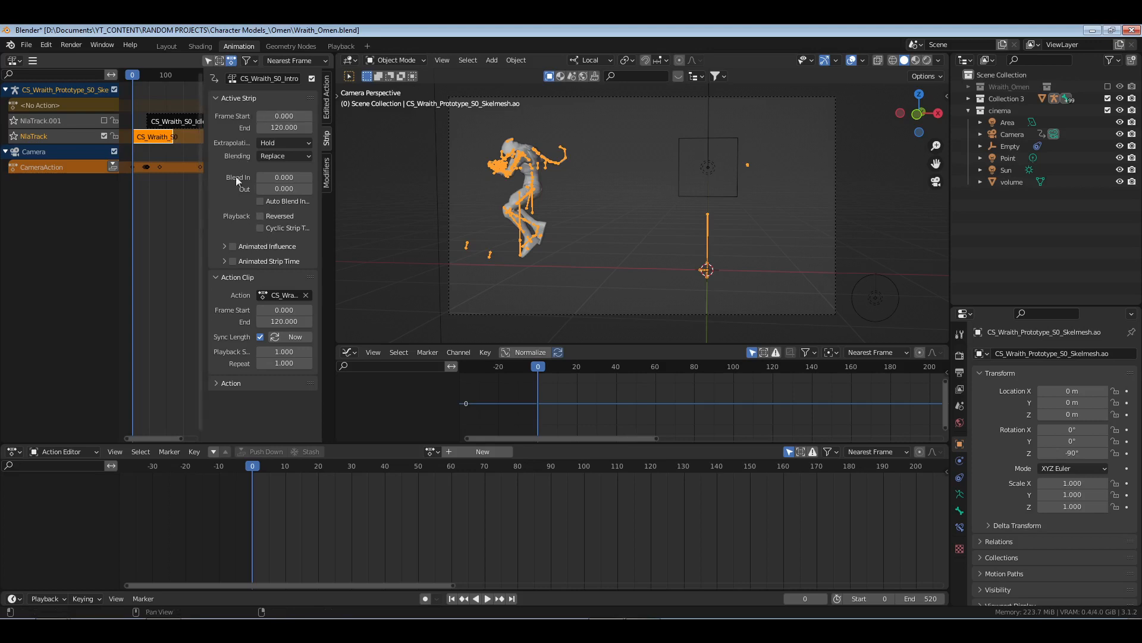
- Review the CS_Wraith_S0_Intro strip's blending and extrapolation options, keeping blending at Replace and extrapolation at Hold
click(284, 155)
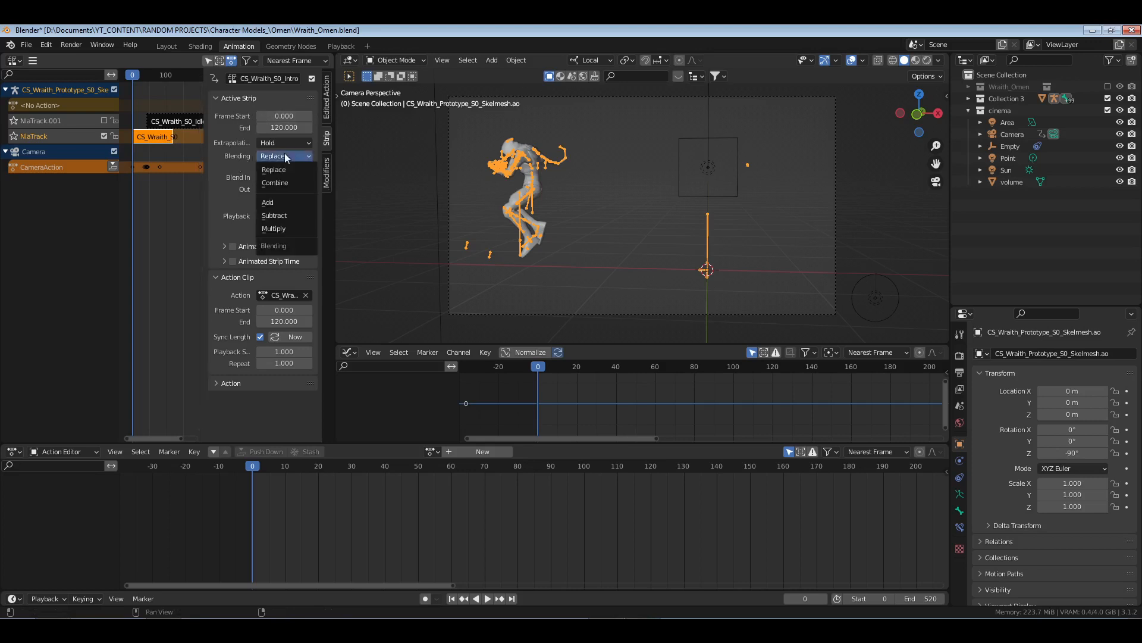
click(280, 143)
click(271, 169)
click(279, 157)
click(282, 156)
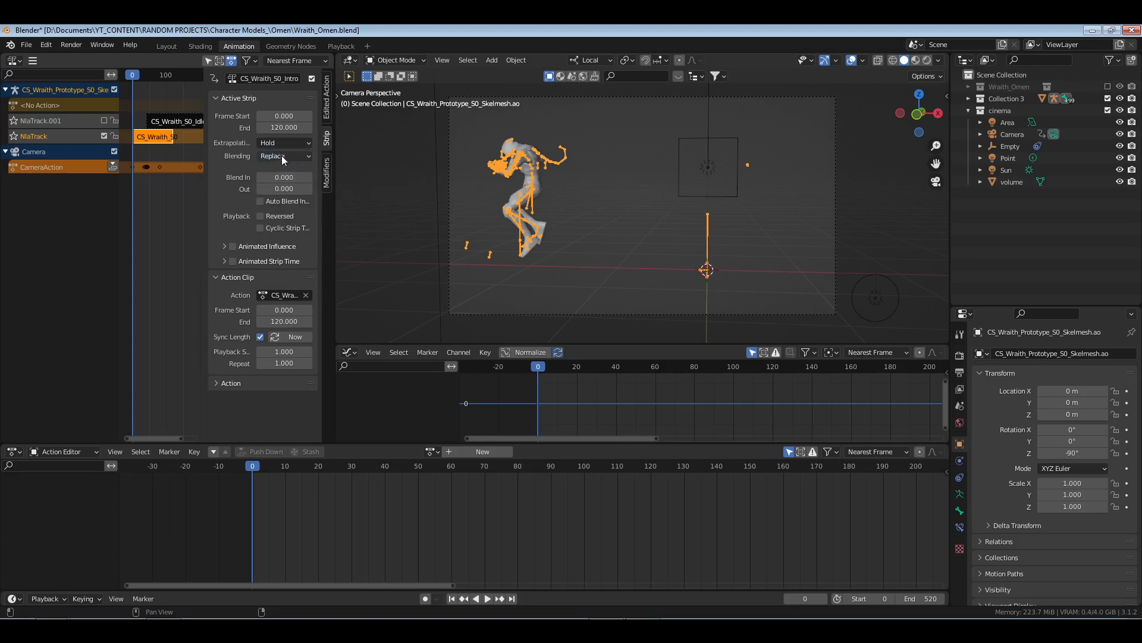
click(282, 156)
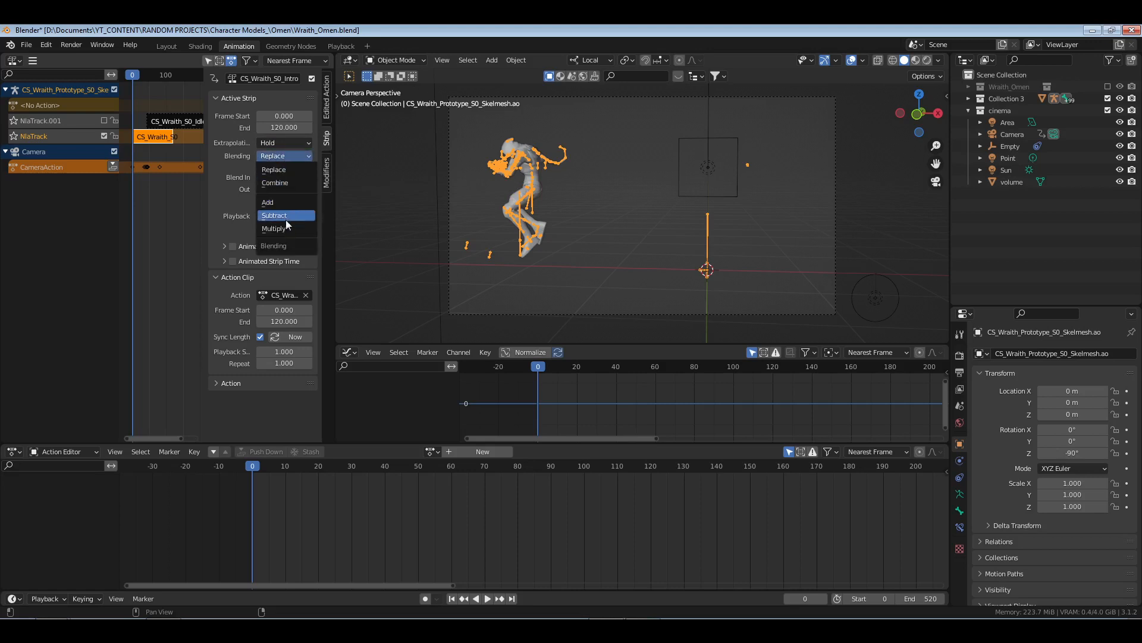
click(286, 169)
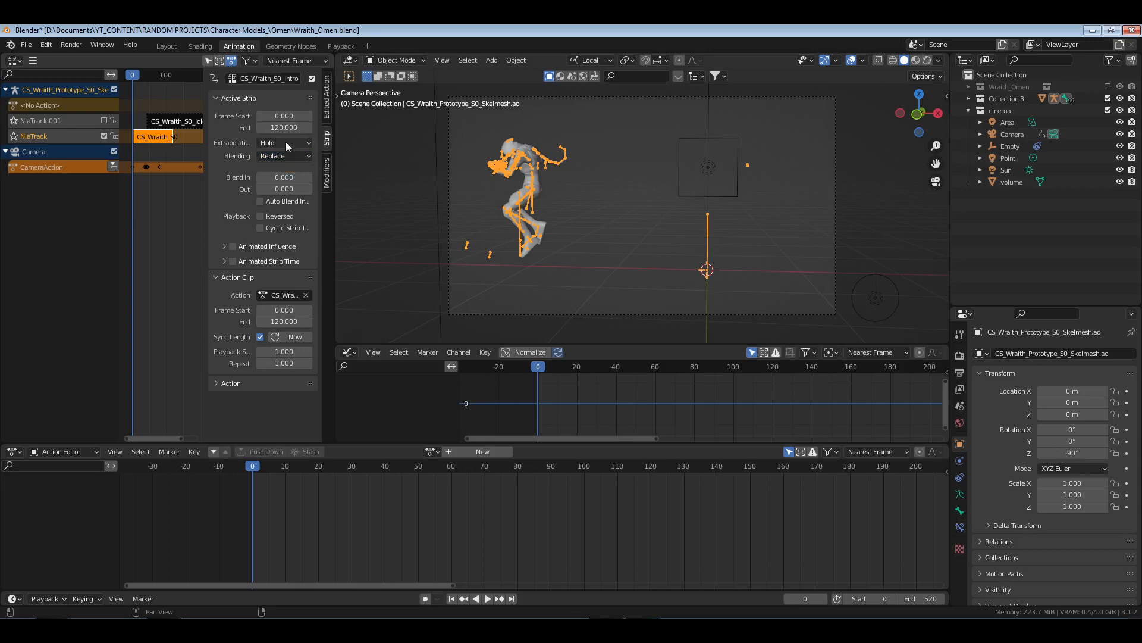
- Set the CS_Wraith_S0_Intro strip's extrapolation to Nothing, and scrub the timeline from frame 0 to frame 135
click(285, 141)
click(280, 160)
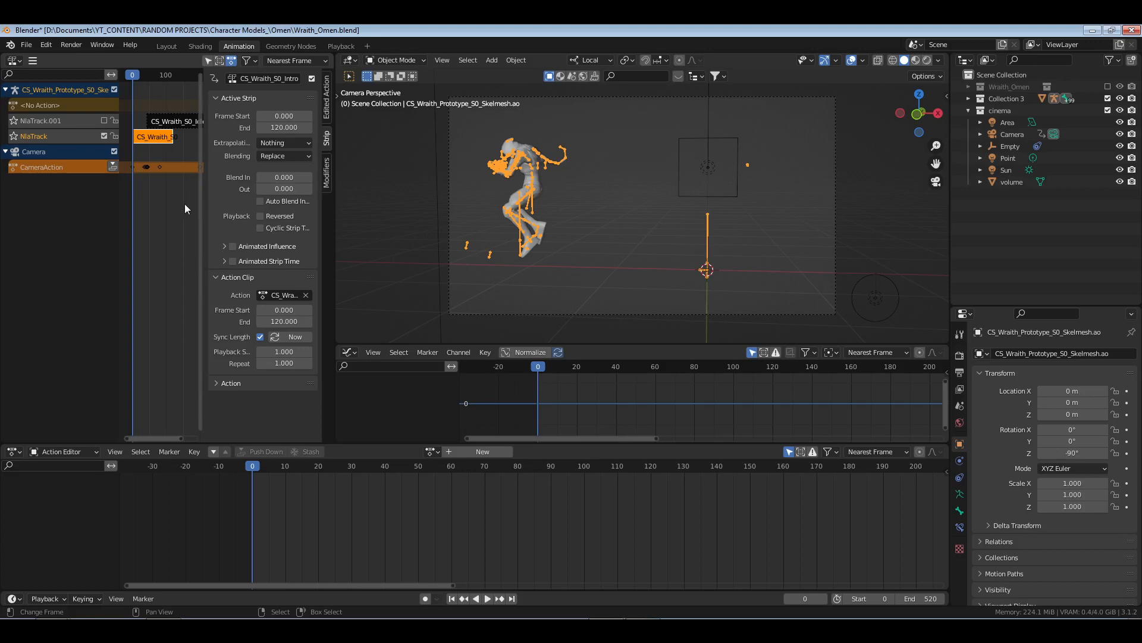
key(n)
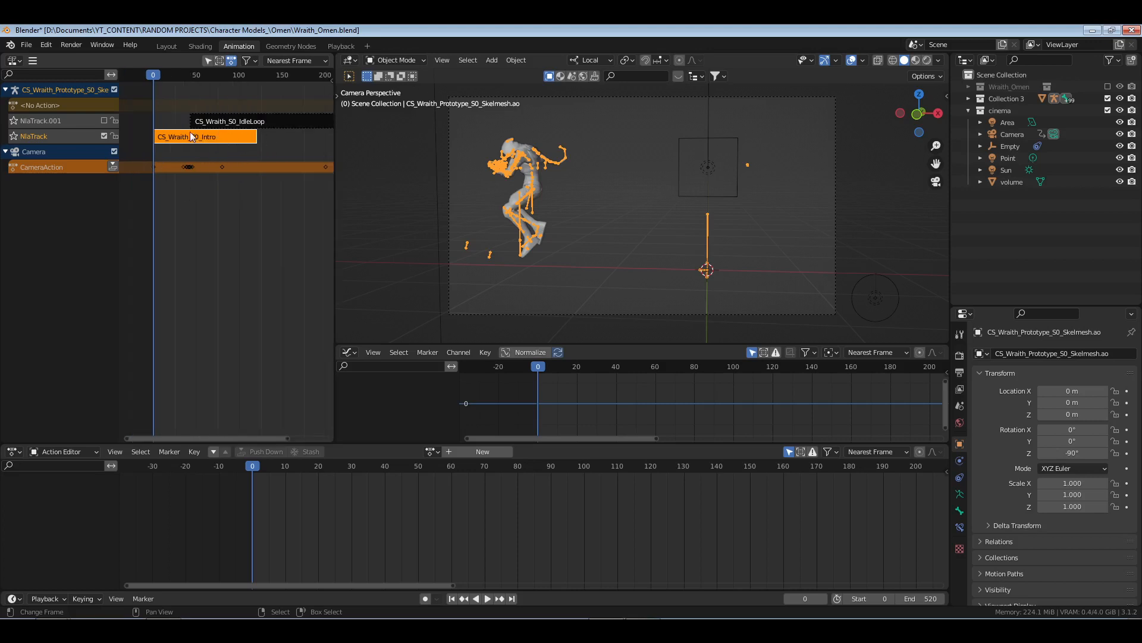
key(n)
click(283, 156)
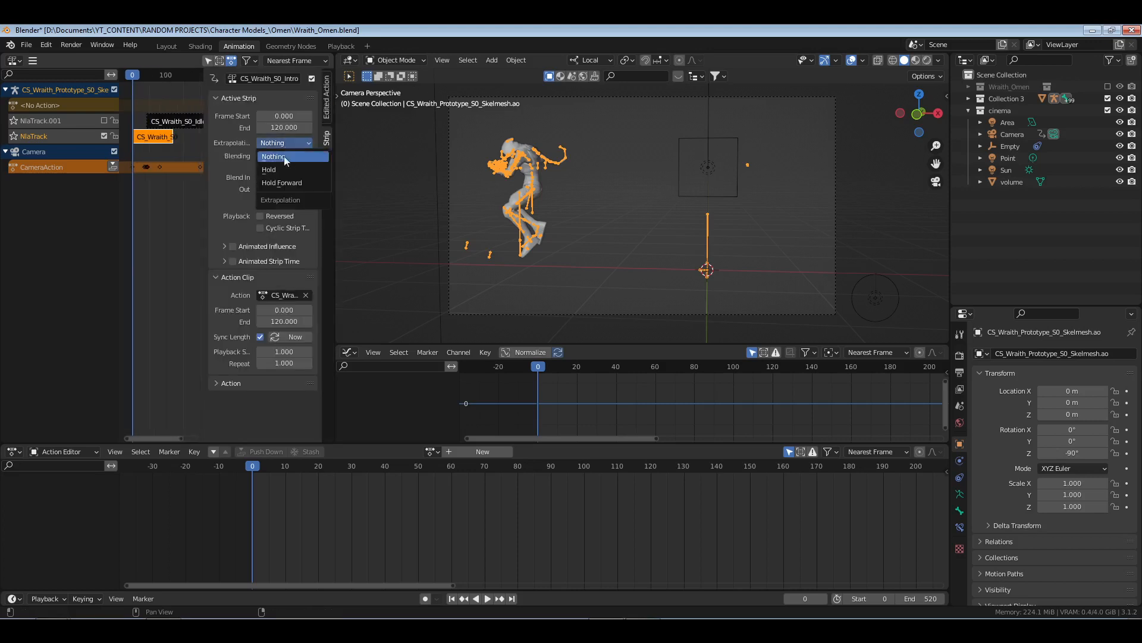
key(n)
click(241, 219)
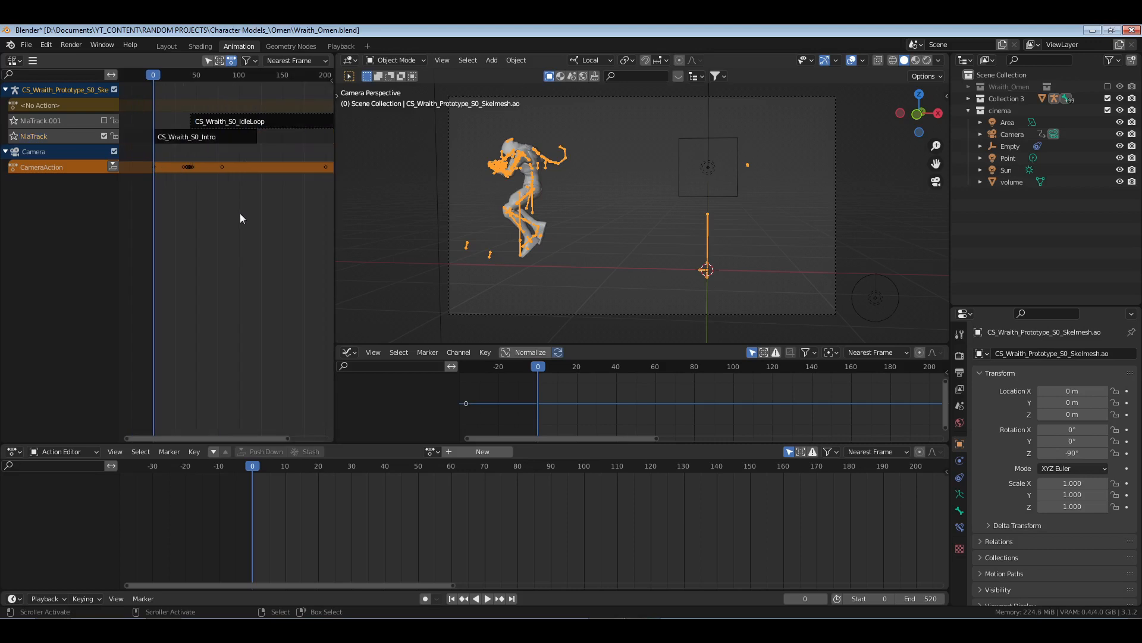
drag(162, 87, 265, 109)
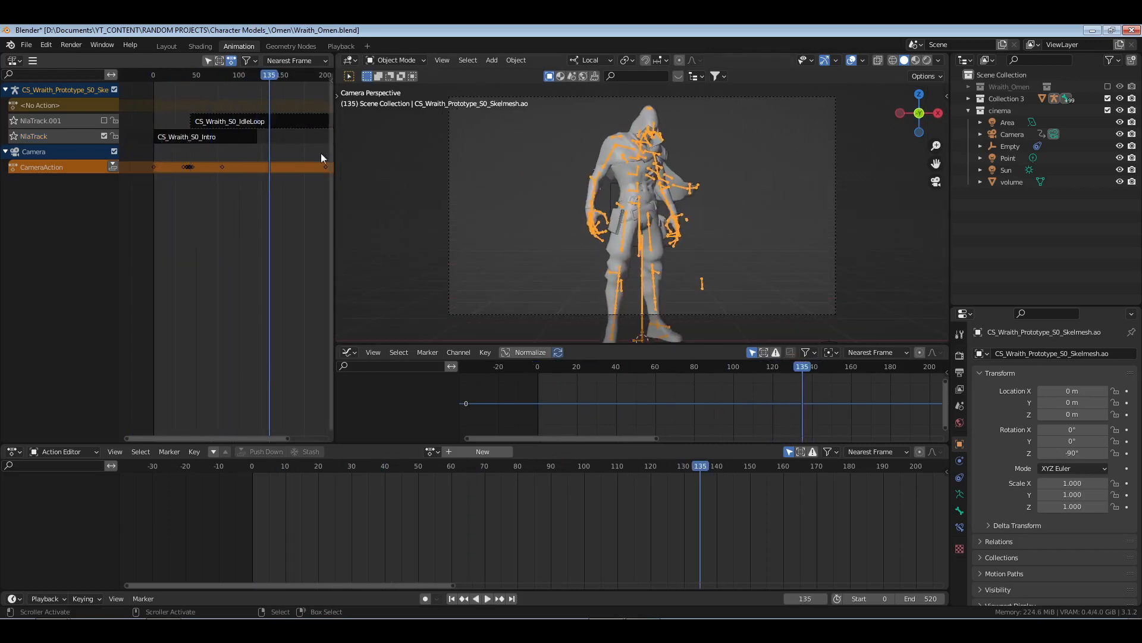
- Switch the CS_Wraith_S0_Intro strip's extrapolation from Hold back to Nothing, and scrub the timeline past its end to frame 129
key(n)
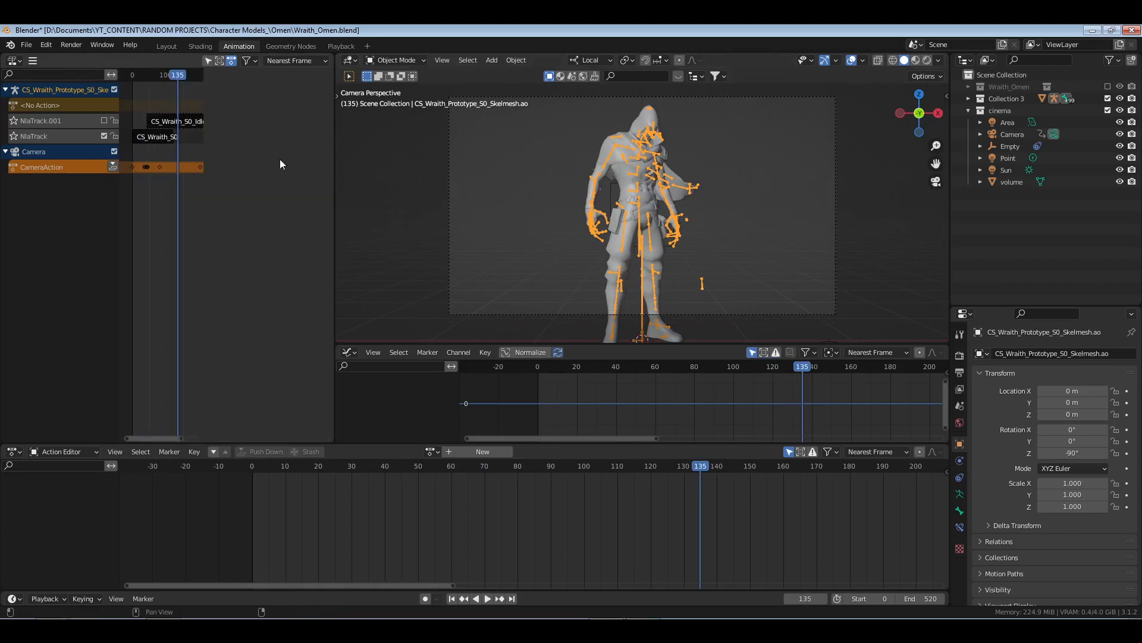
click(169, 139)
click(282, 145)
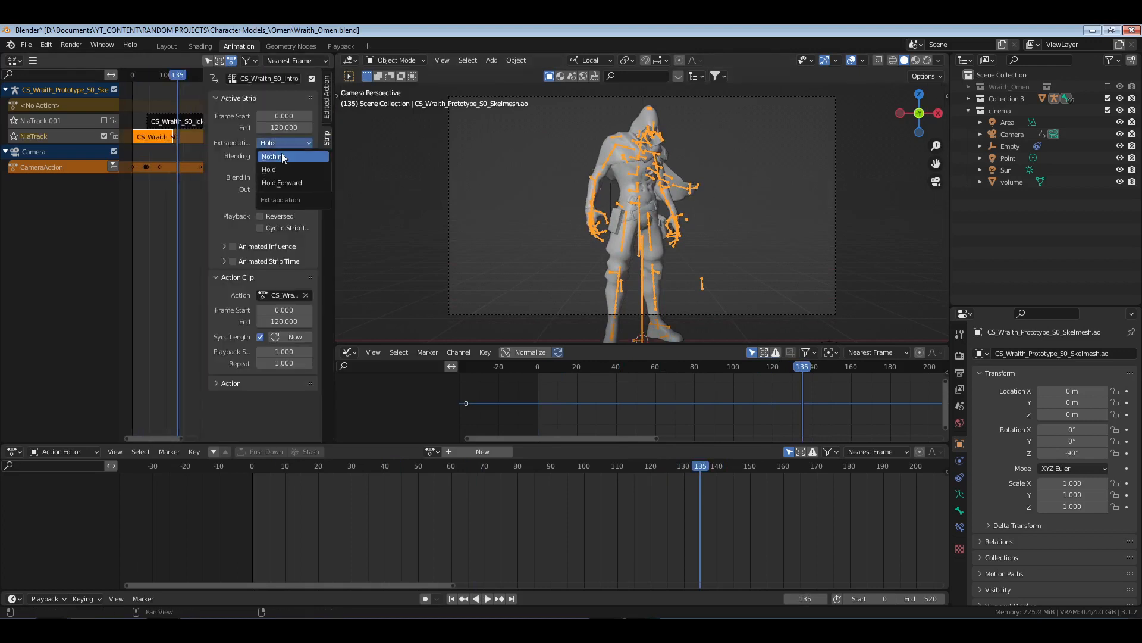
click(281, 156)
key(n)
drag(210, 149, 264, 148)
- Set the CS_Wraith_S0_Intro strip's extrapolation to Hold, and scrub the timeline past the strip's end to frame 134
key(n)
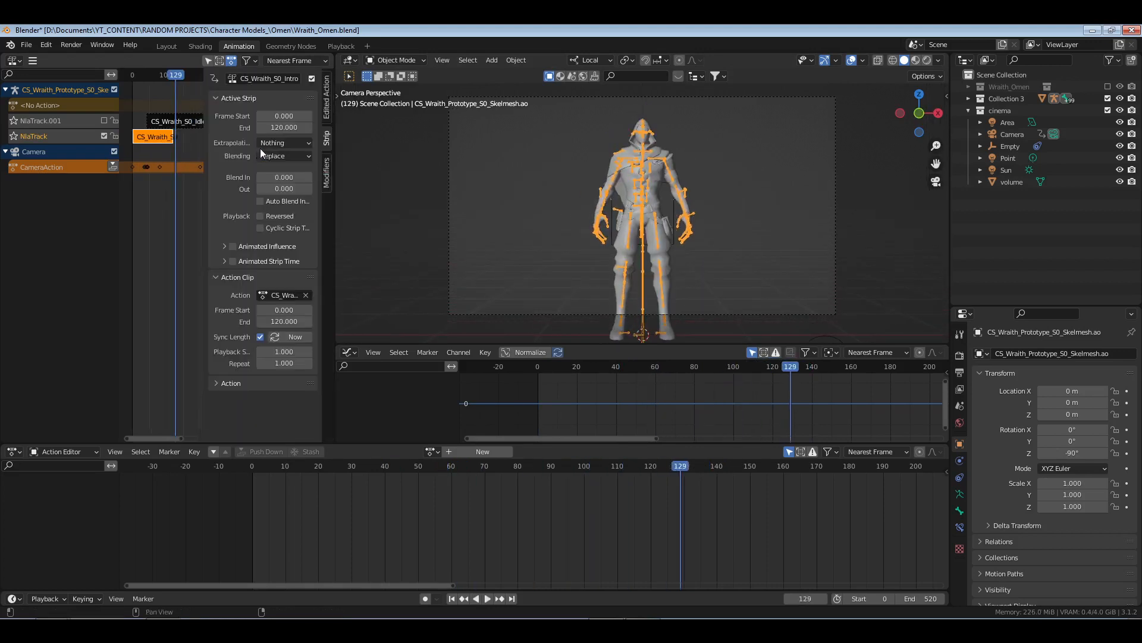
click(290, 143)
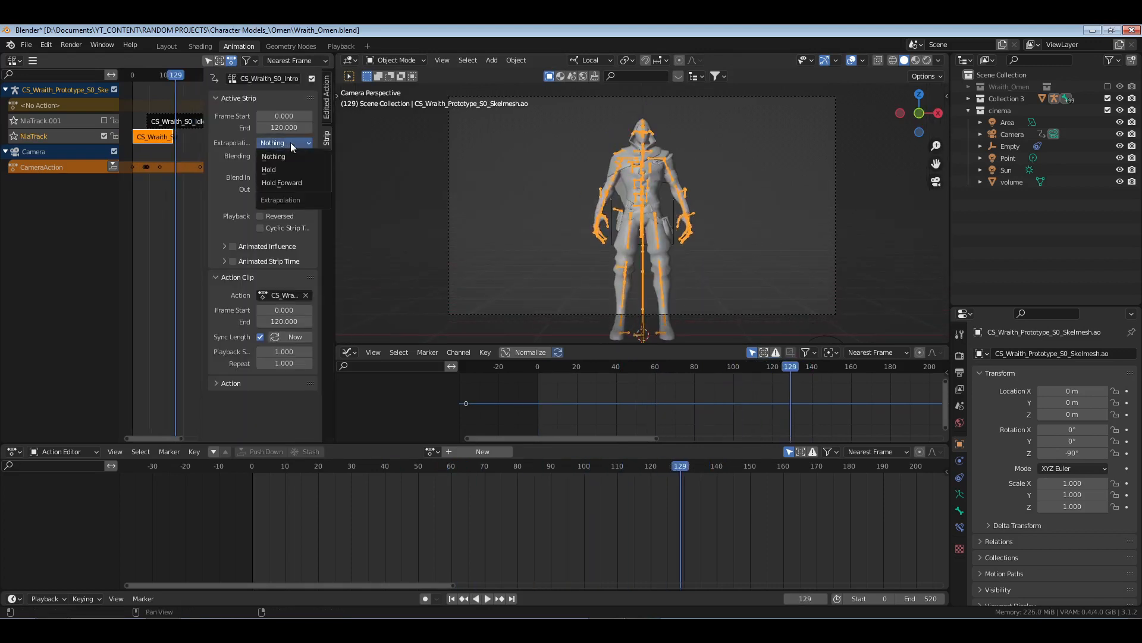
click(290, 169)
key(n)
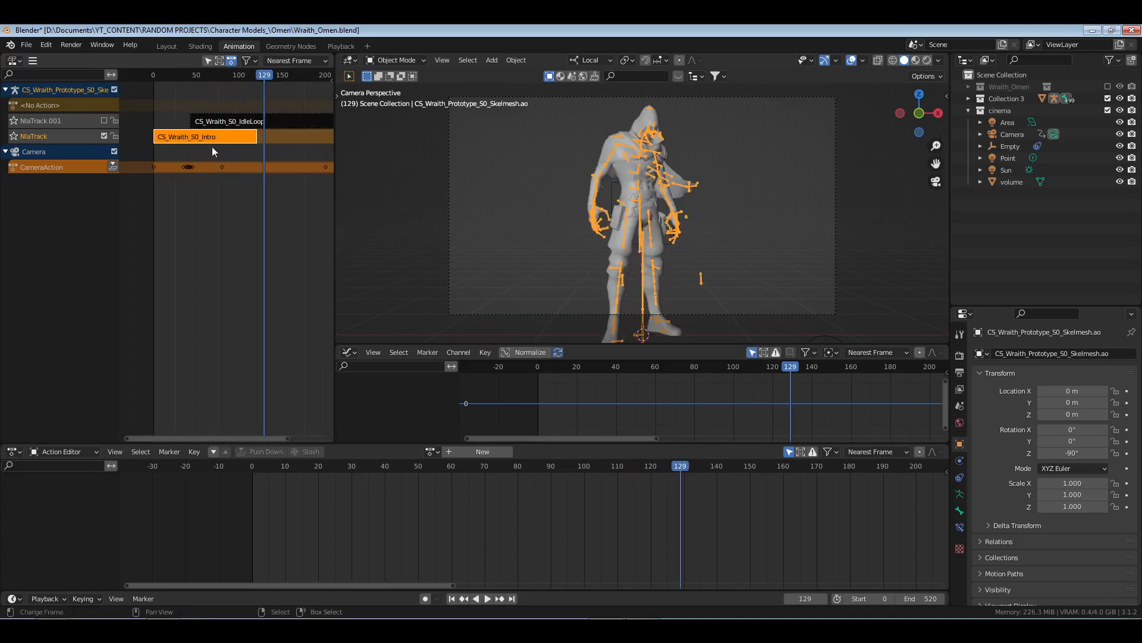
key(shift+Left)
key(space)
drag(181, 147, 269, 148)
key(space)
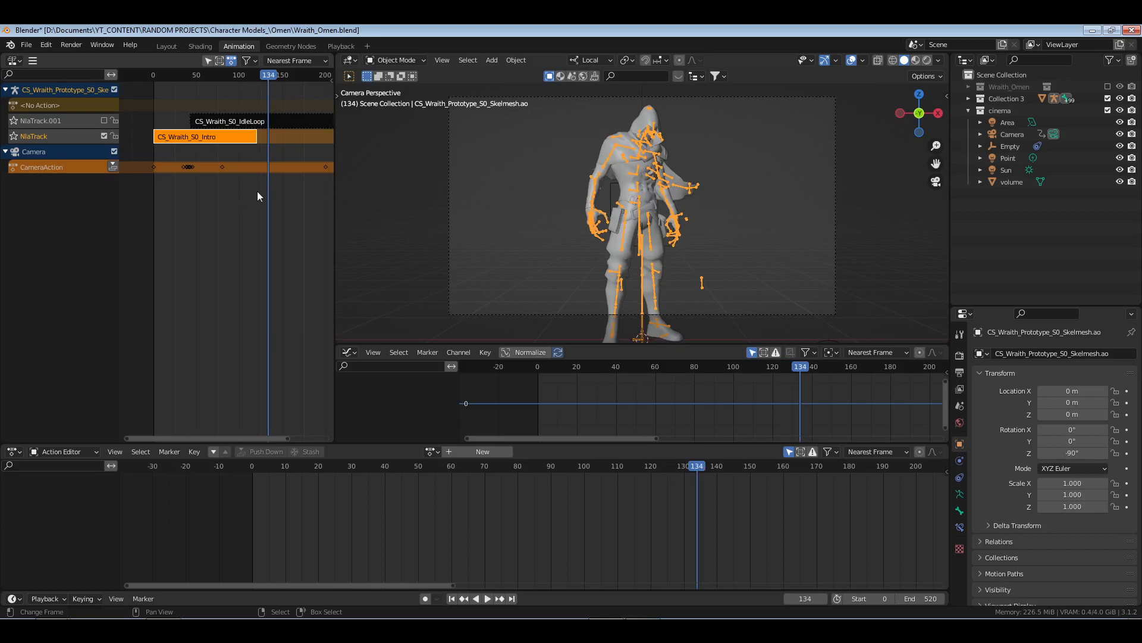
- Play the animation beyond the CS_Wraith_S0_Intro strip's end, and shift the strip to start at frame 39
key(n)
click(282, 156)
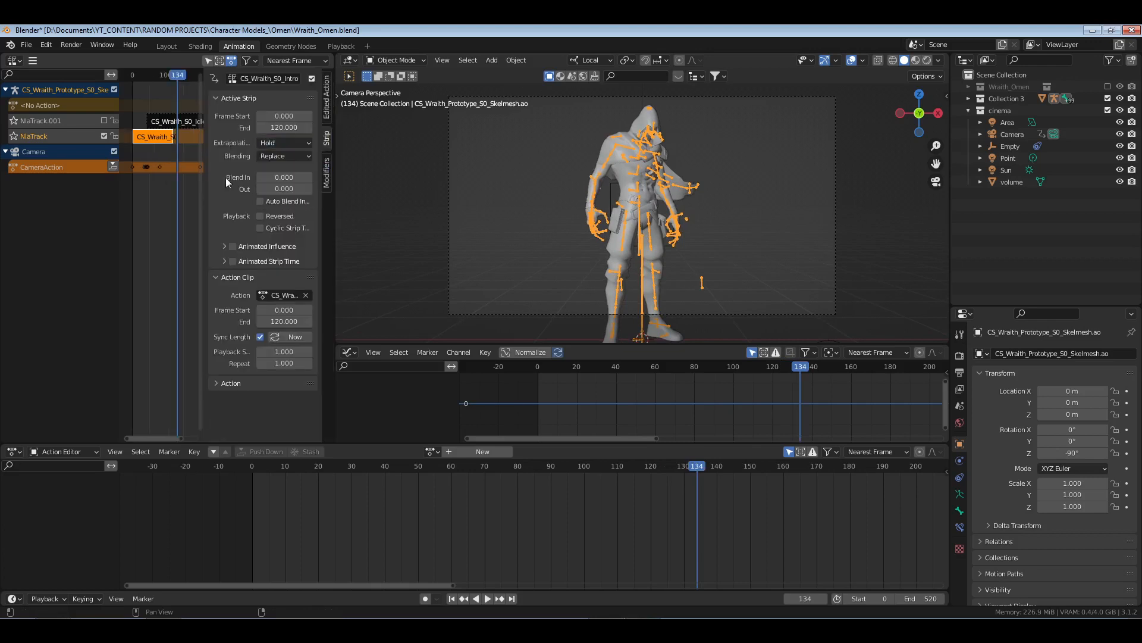
key(n)
key(space)
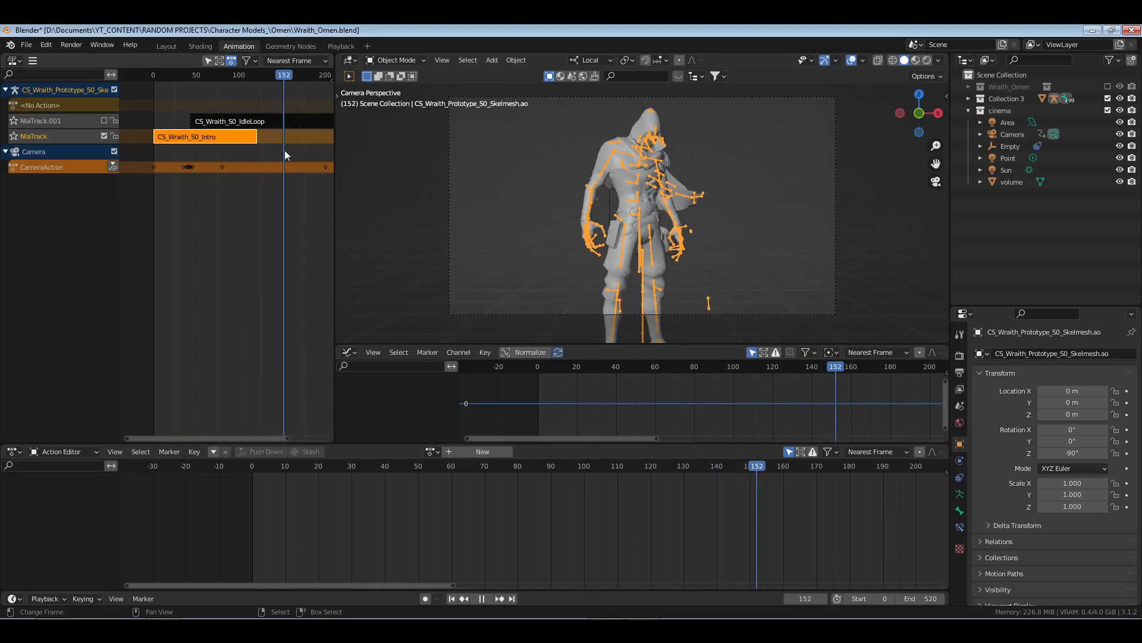
drag(284, 149, 231, 142)
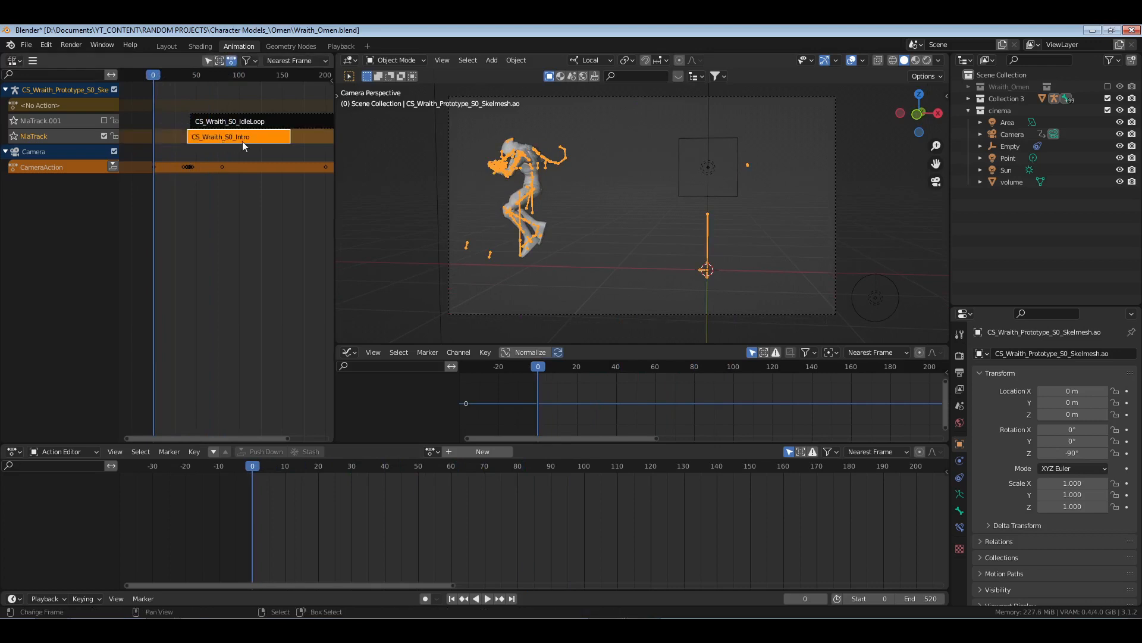
- Set the shifted CS_Wraith_S0_Intro strip's extrapolation to Hold Forward, and scrub through the frames before and within the strip
key(n)
click(285, 142)
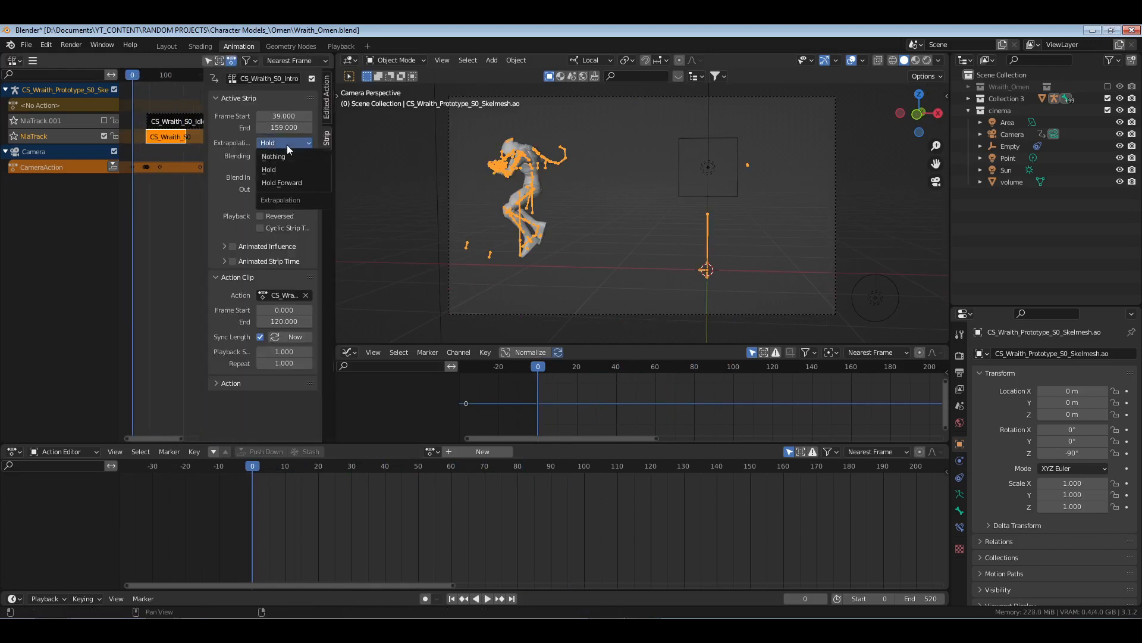
click(285, 181)
key(n)
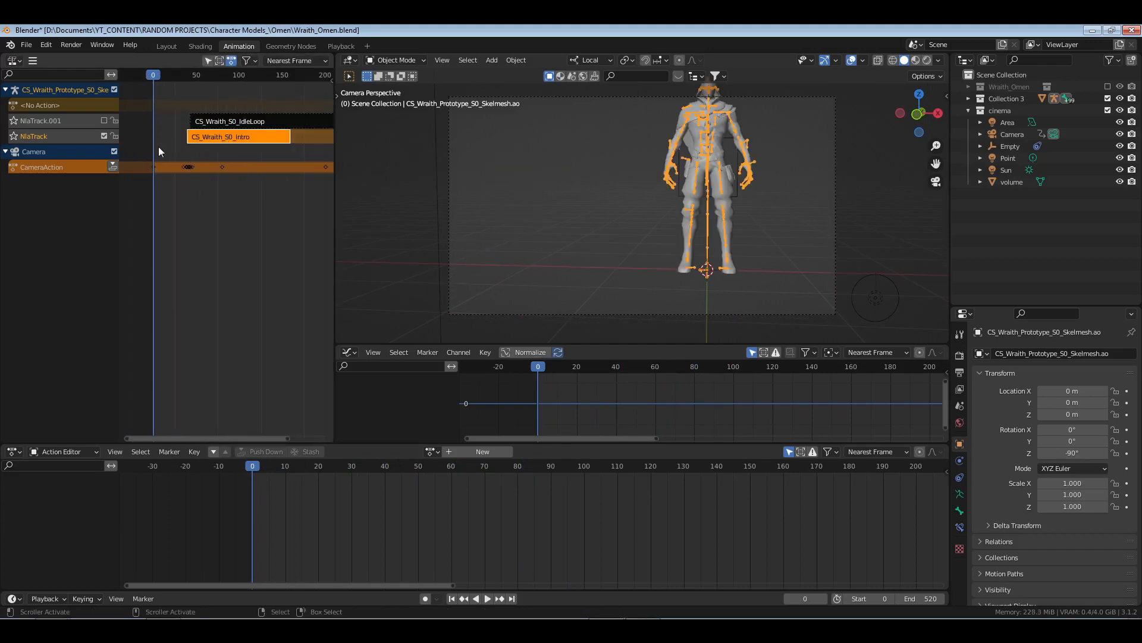
click(170, 146)
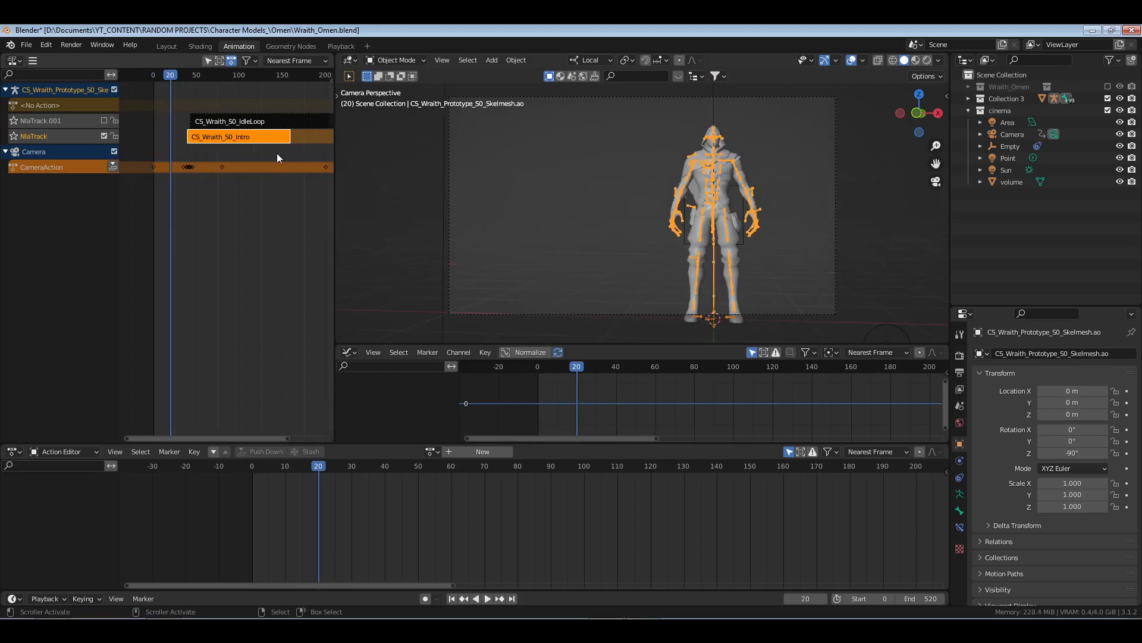
drag(278, 153, 139, 150)
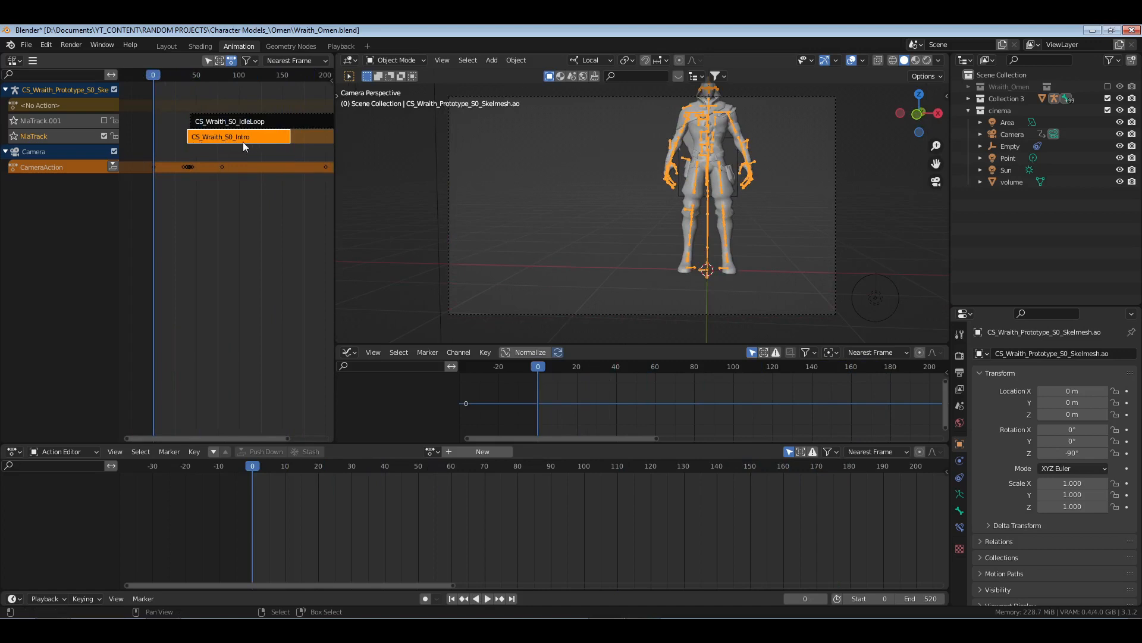
- Snap the CS_Wraith_S0_Intro strip to the current frame at 0, deselect it, and save the file
key(shift+s)
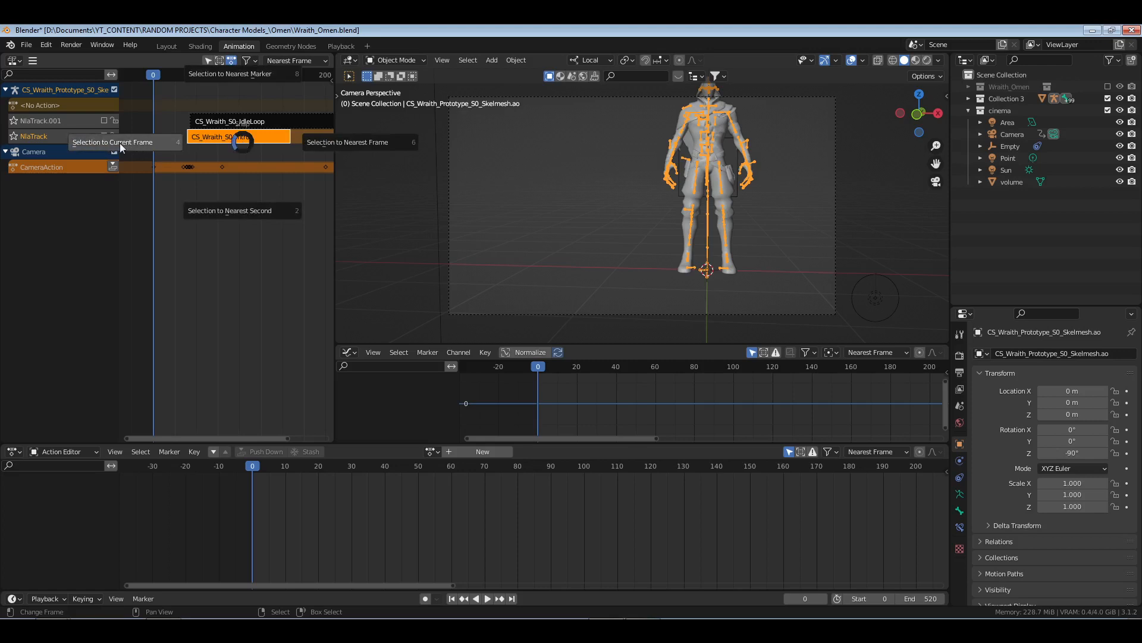
click(238, 170)
click(220, 223)
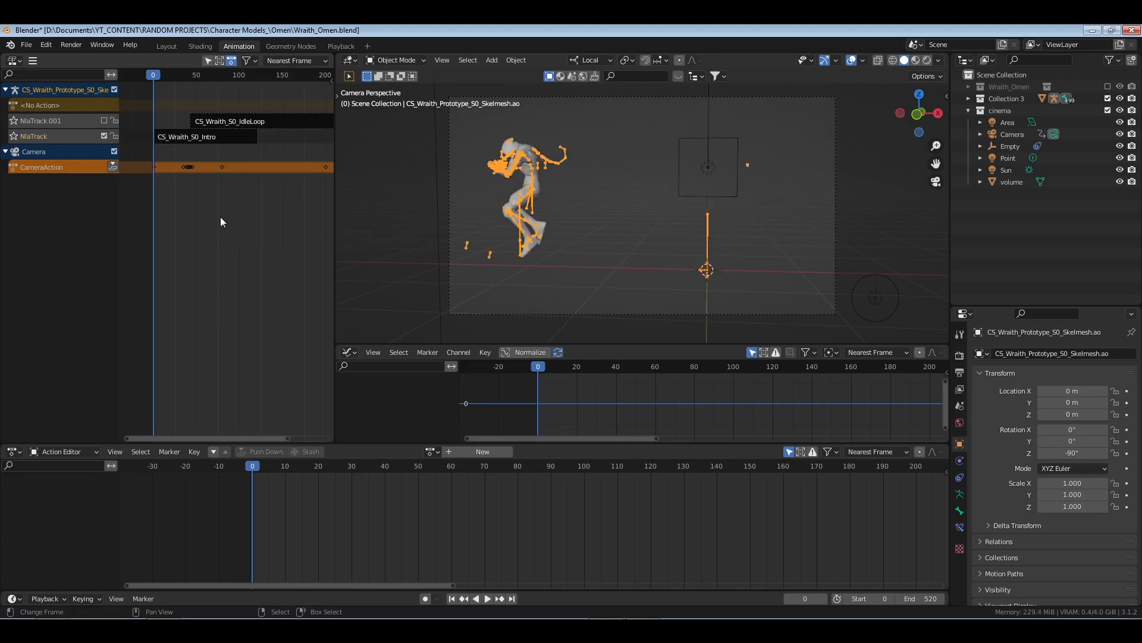
key(ctrl+s)
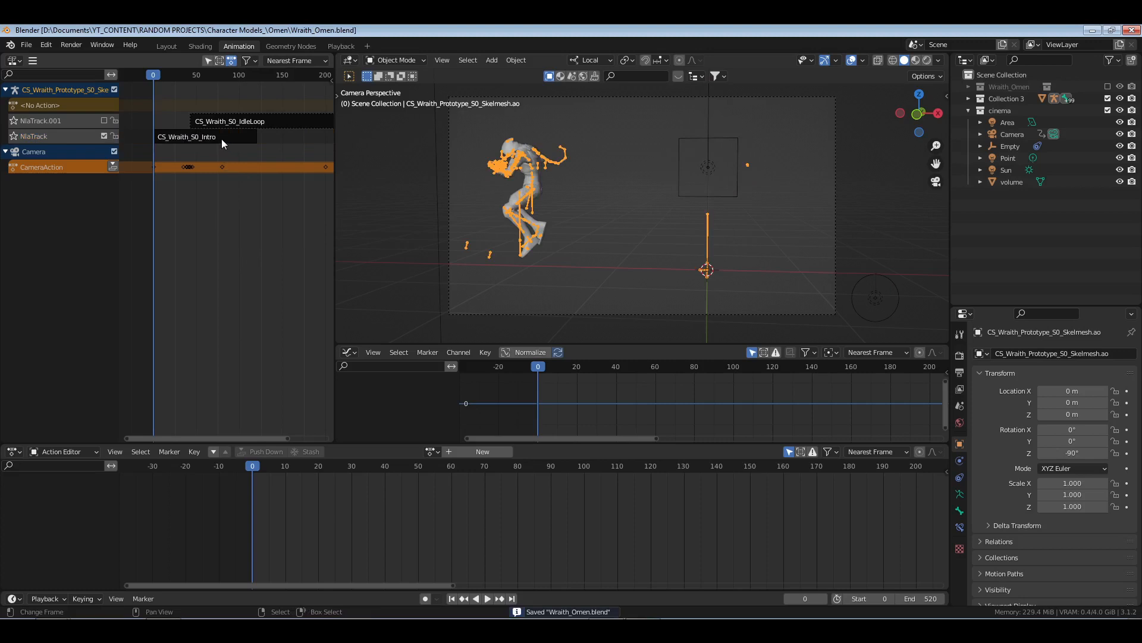
- Review the CS_Wraith_S0_Intro strip's active strip and action clip settings, keeping extrapolation at Hold
click(240, 136)
key(n)
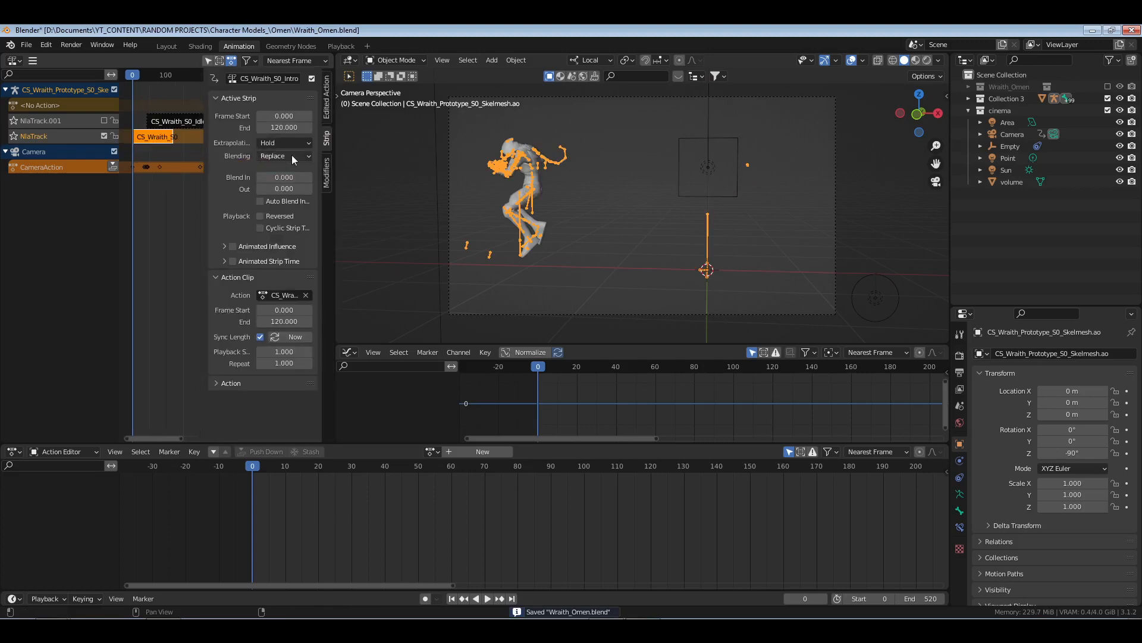
click(286, 141)
click(287, 172)
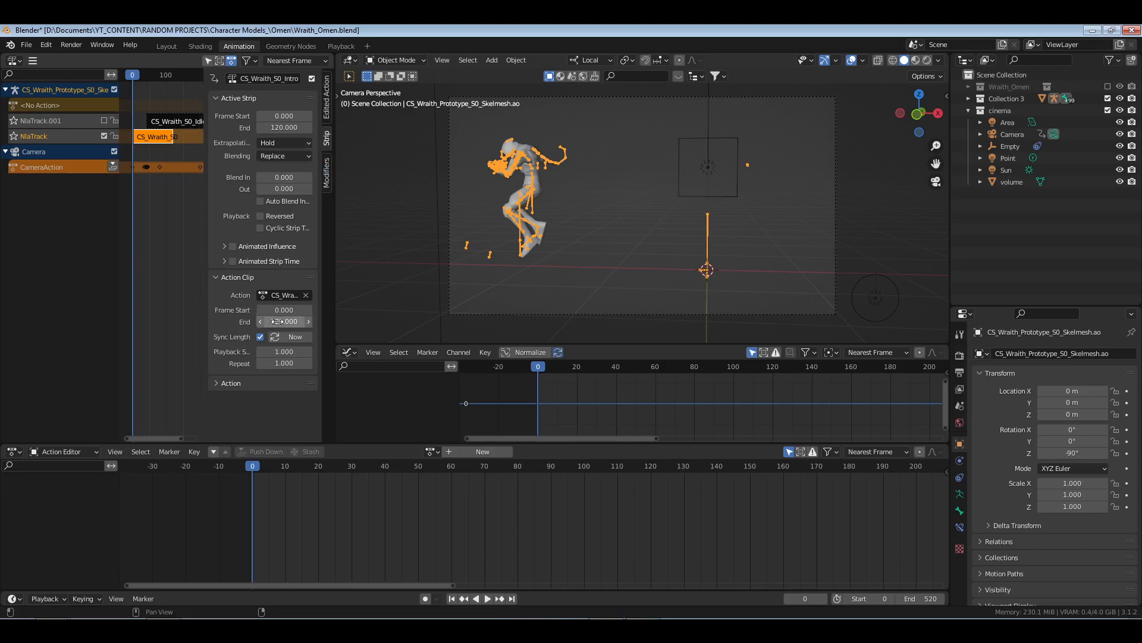
click(160, 123)
click(152, 137)
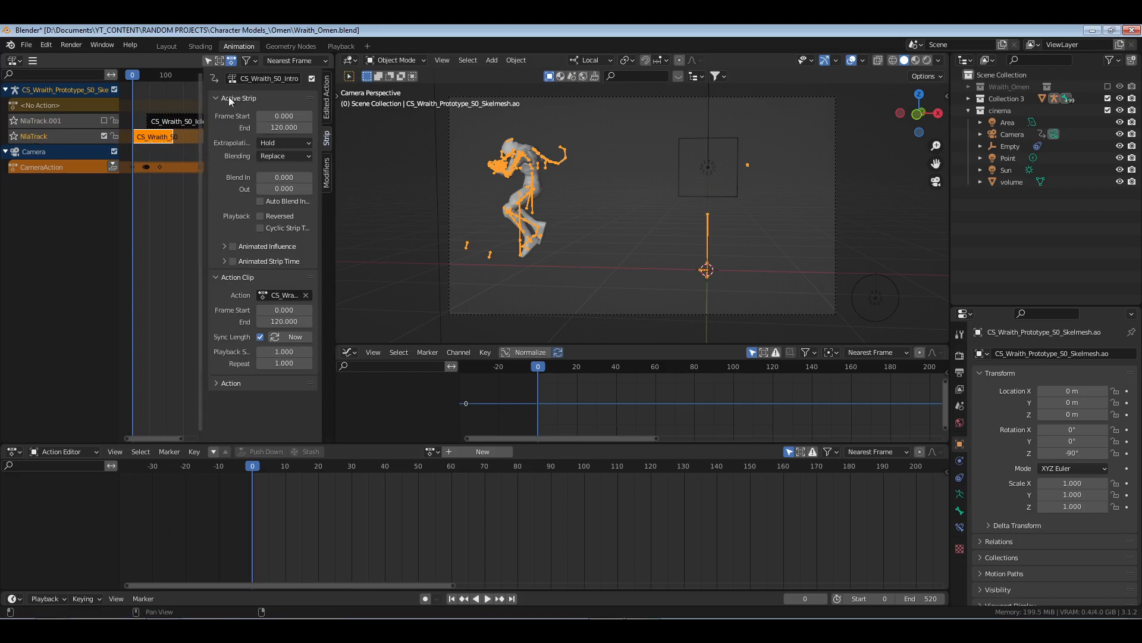
key(n)
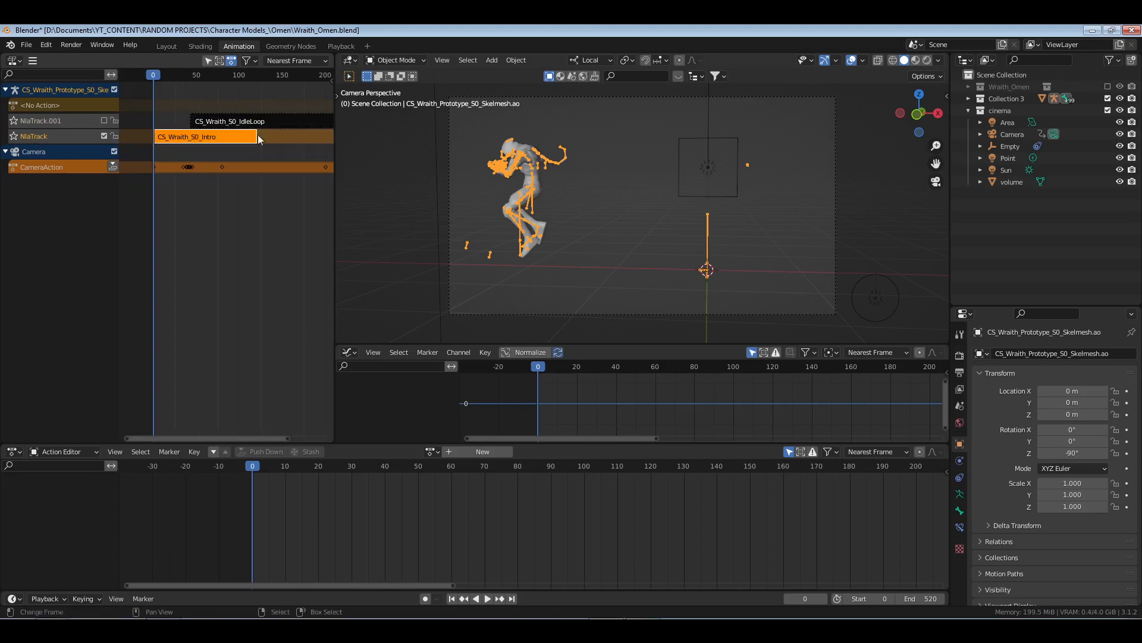
- Set the CS_Wraith_S0_Intro strip's playback scale to 2
key(n)
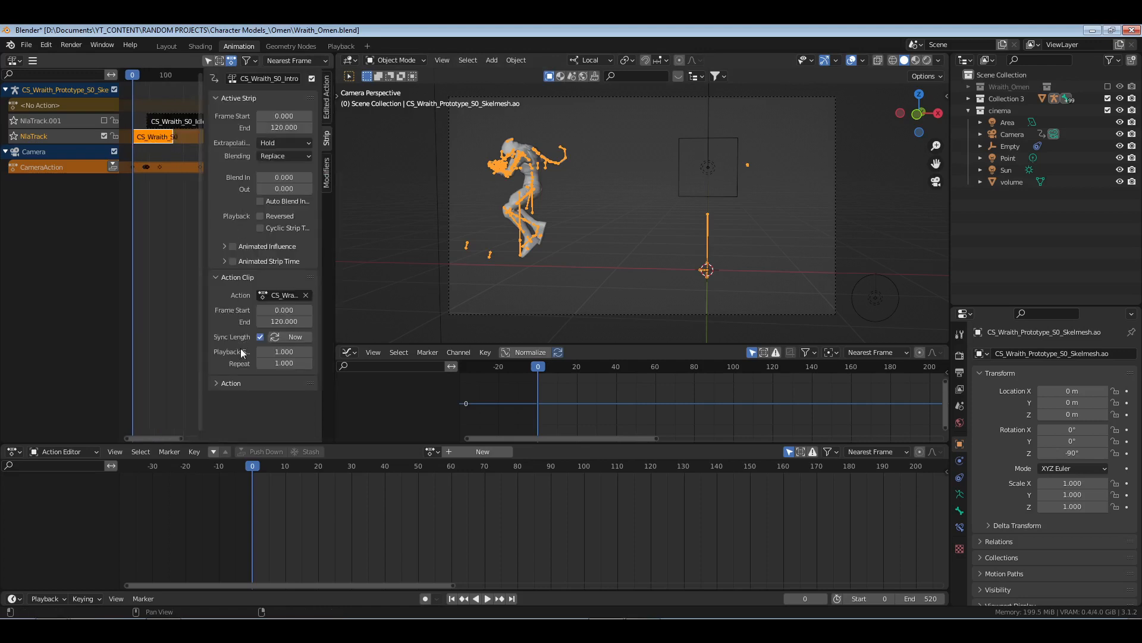
mouse_move(276, 352)
mouse_down()
mouse_move(299, 352)
mouse_move(280, 363)
mouse_up()
text(1)
key(Return)
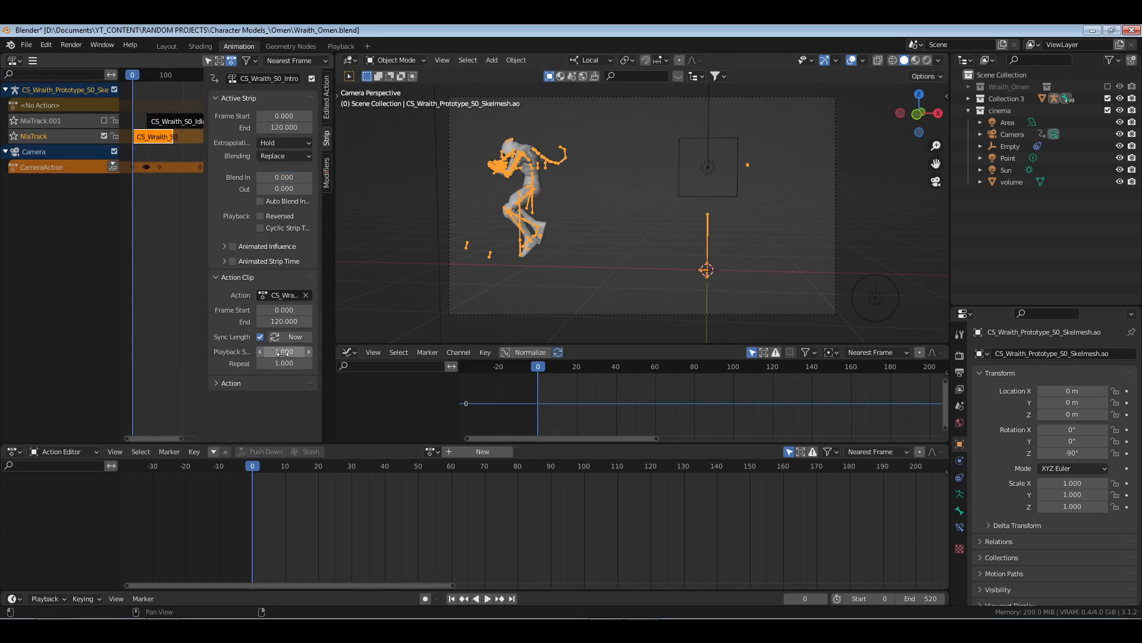
click(284, 353)
text(2)
key(Return)
key(n)
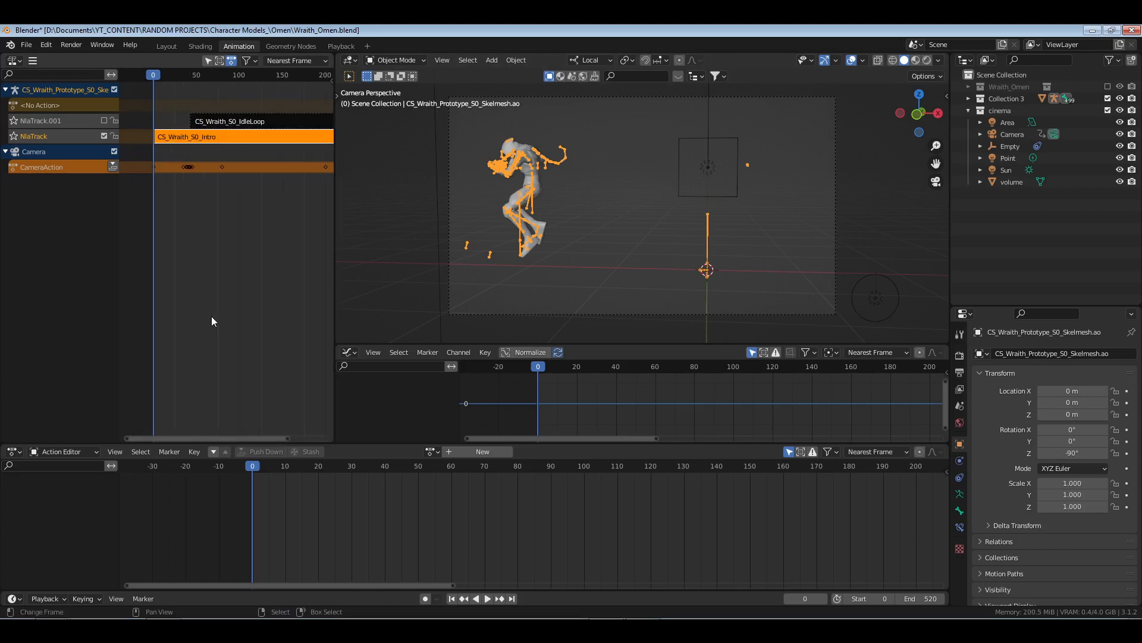
- Play back the stretched CS_Wraith_S0_Intro strip, and return the playhead to frame 38
middle_drag(233, 263, 196, 256)
drag(171, 156, 194, 150)
key(space)
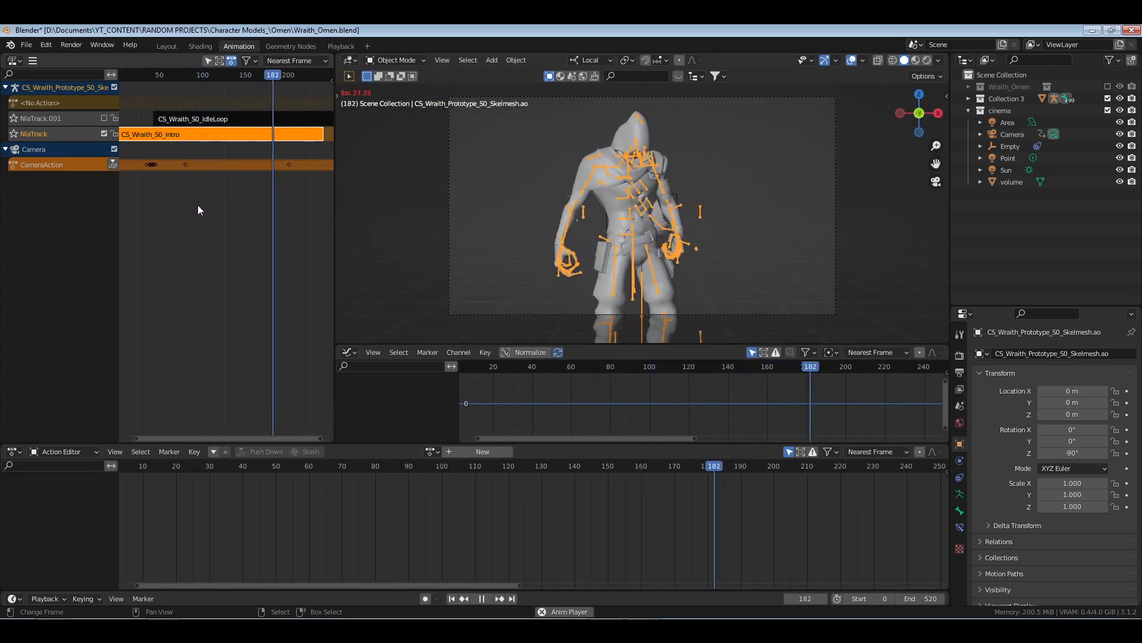
key(space)
mouse_move(134, 153)
mouse_down()
mouse_move(197, 147)
mouse_move(149, 149)
mouse_up()
- Set the CS_Wraith_S0_Intro strip's playback scale to 1 and its repeat to 2
key(n)
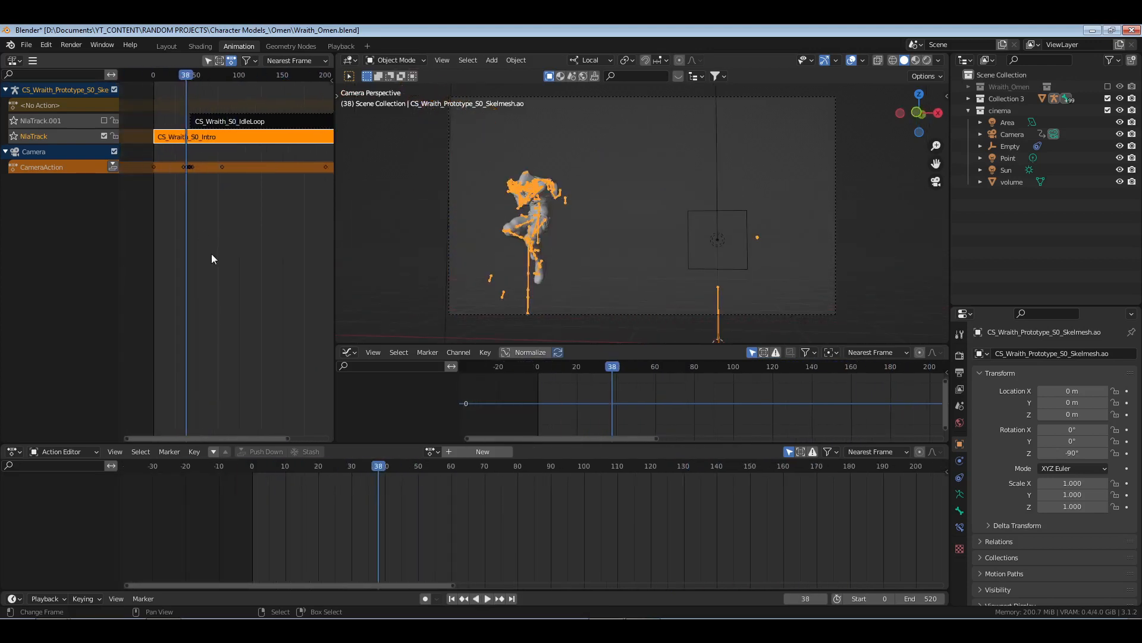
click(222, 277)
click(283, 351)
text(1)
key(Return)
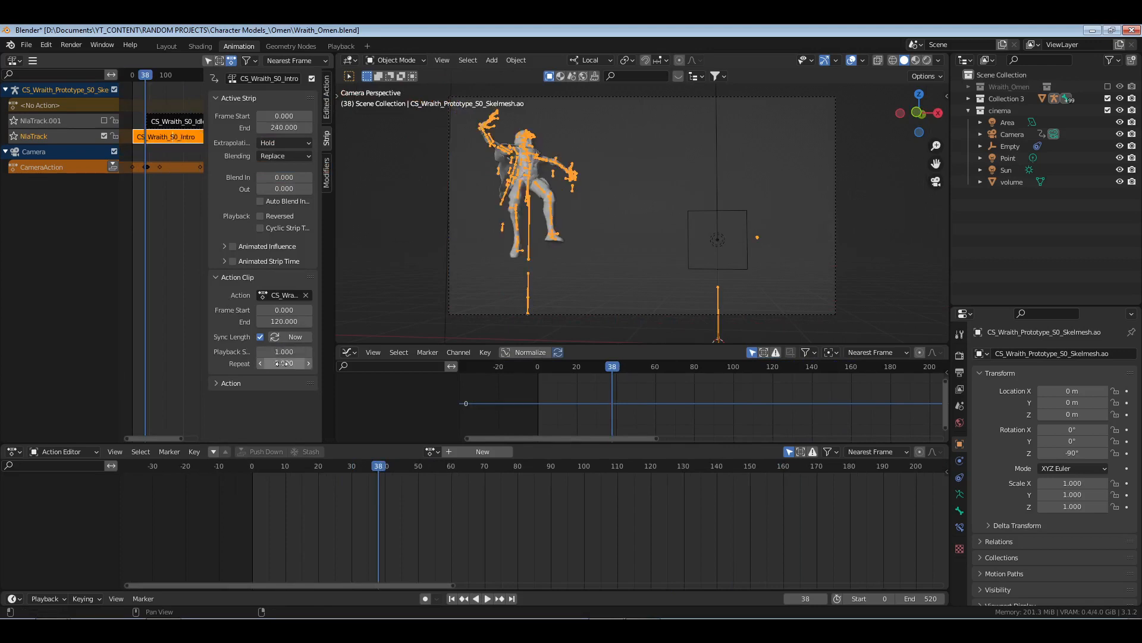
key(n)
- Play the CS_Wraith_S0_Intro strip across the start of its repetition, and move the playhead to frame 98
key(Home)
middle_drag(253, 140, 235, 143)
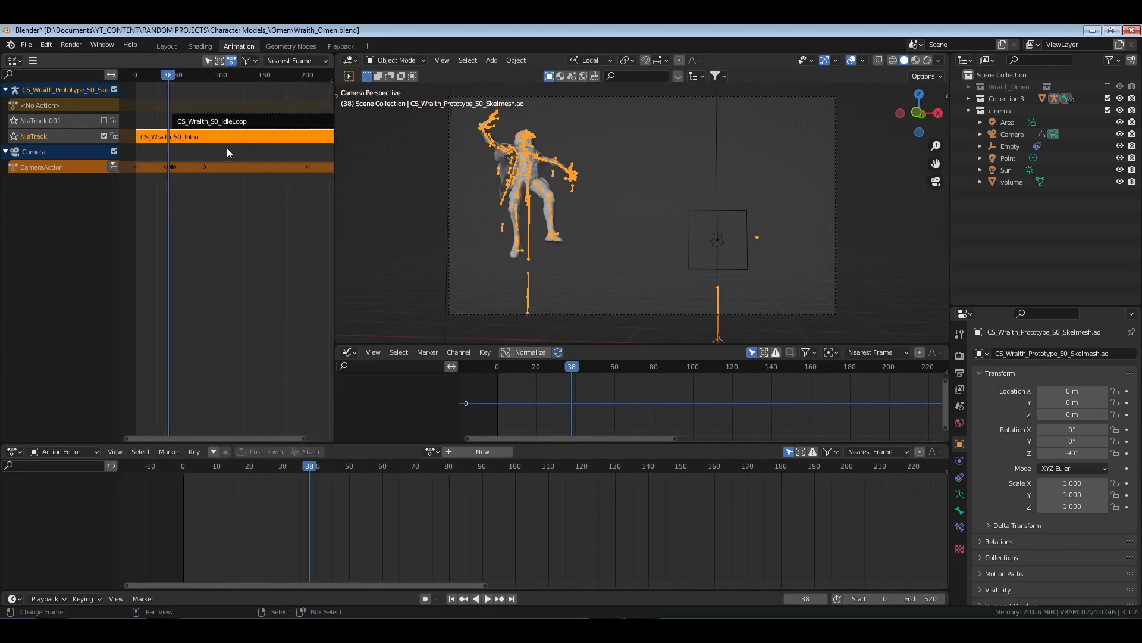
drag(228, 148, 235, 148)
key(space)
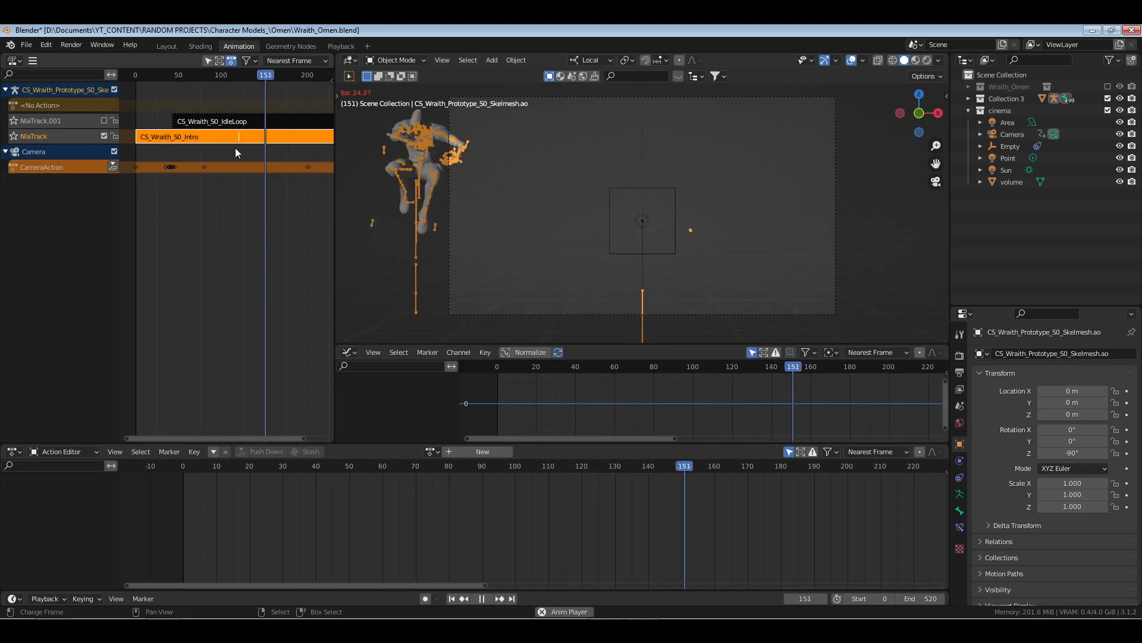
key(space)
click(219, 151)
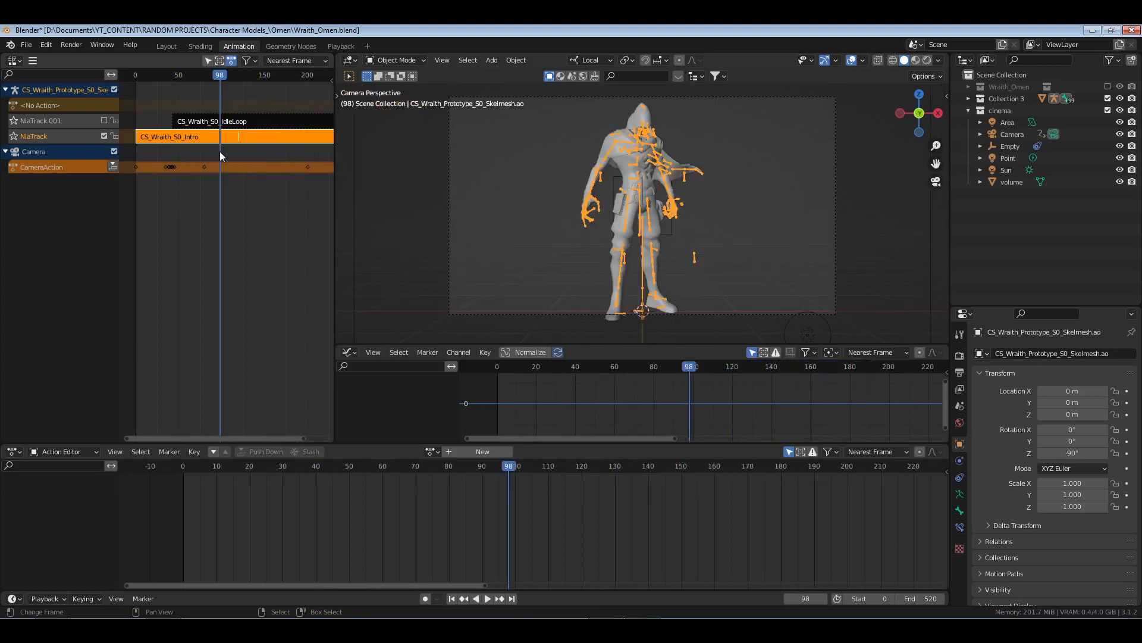
- Set the CS_Wraith_S0_Intro strip's repeat to 1 and its playback scale to 2
key(n)
click(277, 360)
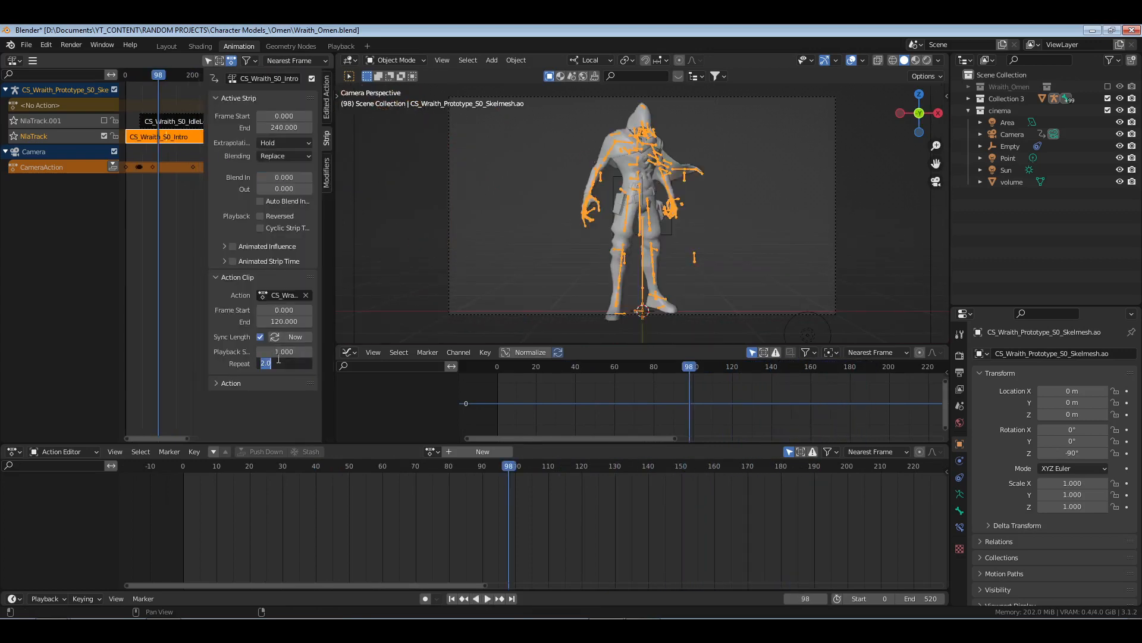
text(1)
key(Return)
click(280, 351)
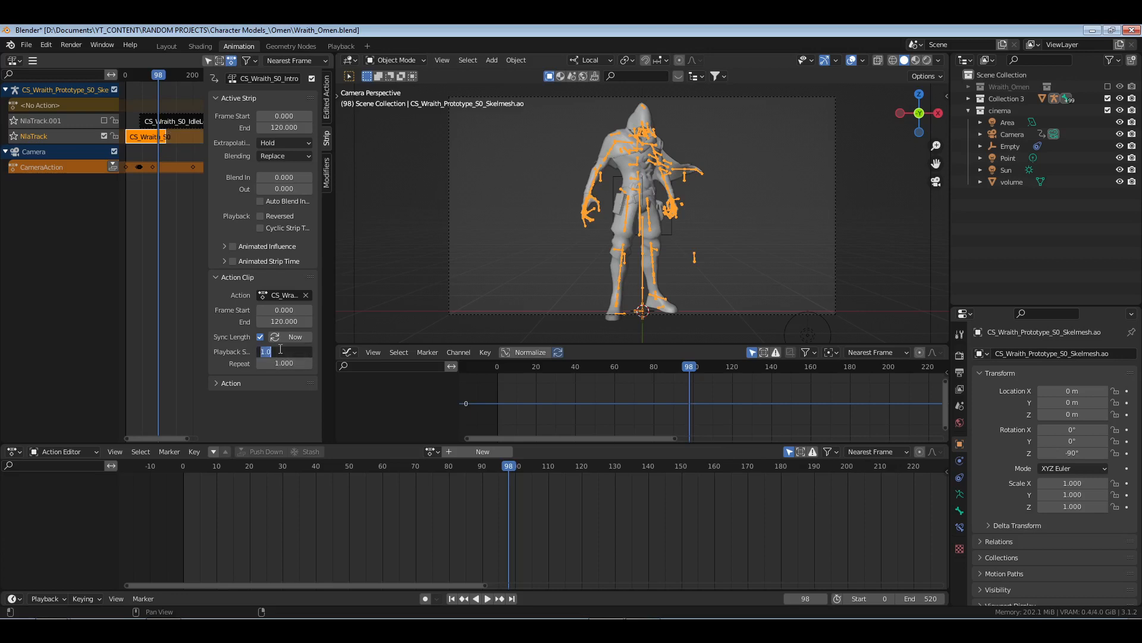
text(2)
key(Return)
key(n)
- Play the slowed CS_Wraith_S0_Intro strip from frame 0 to frame 250, and recheck its playback scale, keeping it at 2
click(134, 209)
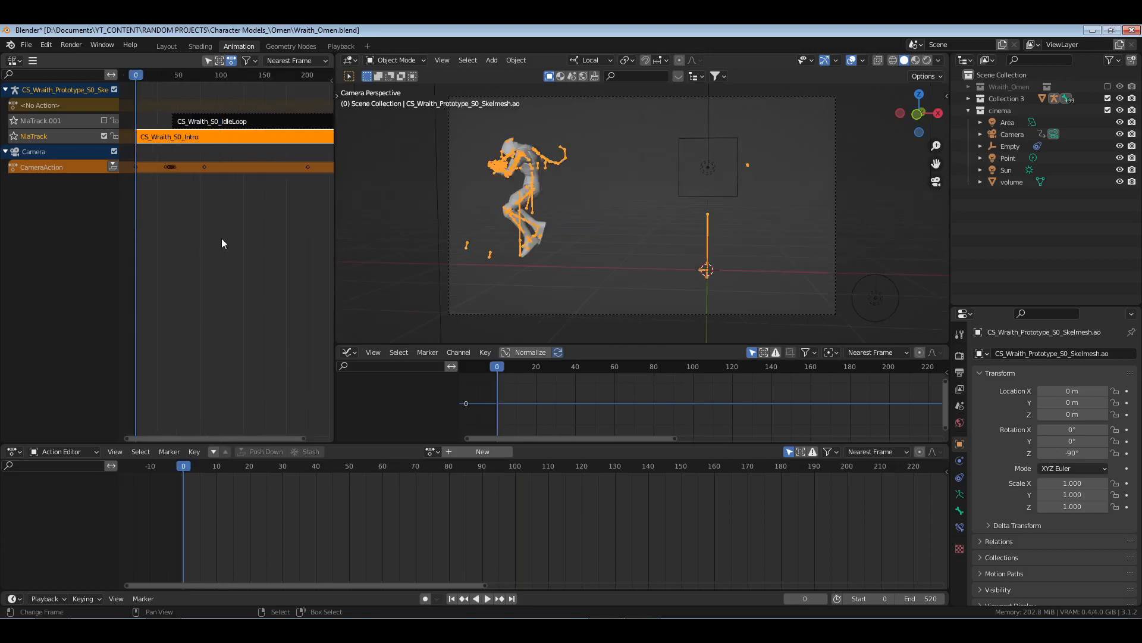
key(space)
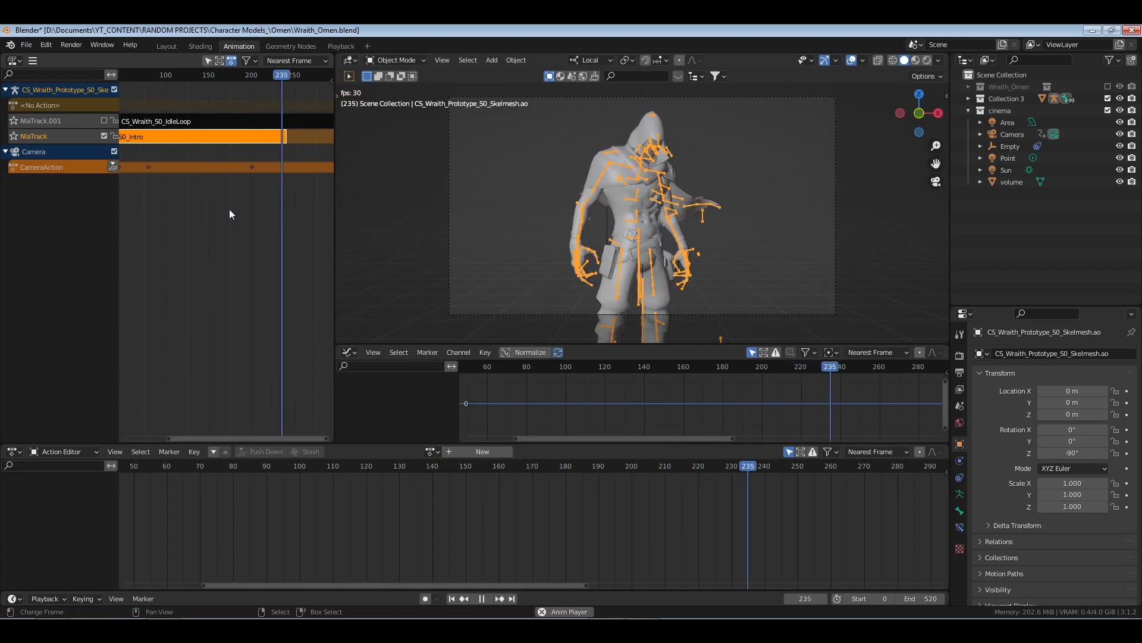
key(space)
key(n)
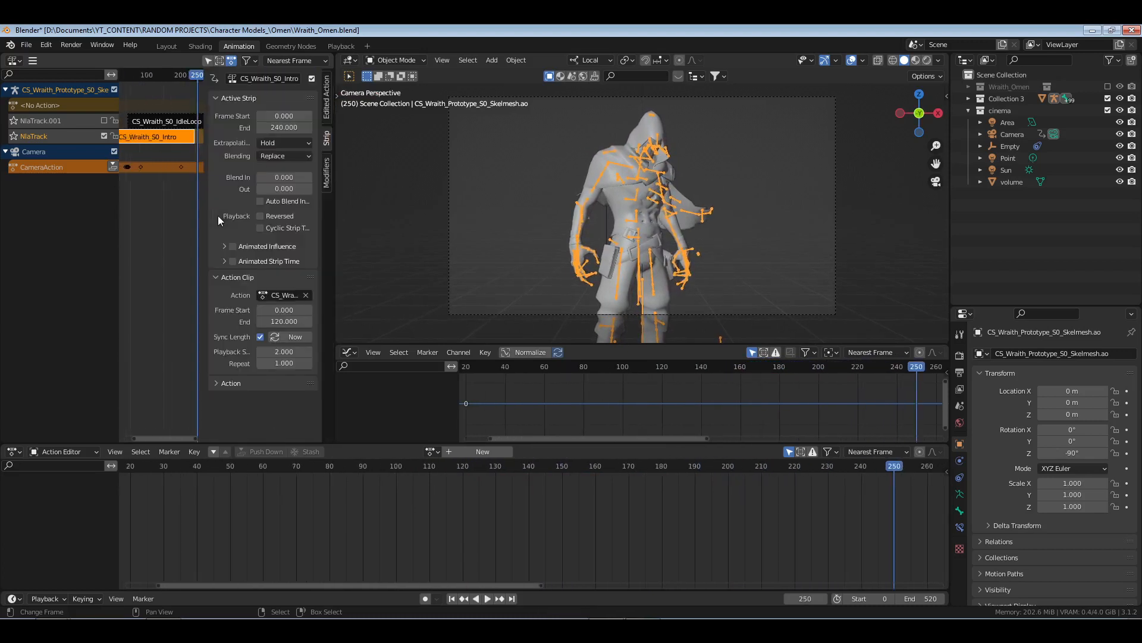
click(286, 353)
key(Return)
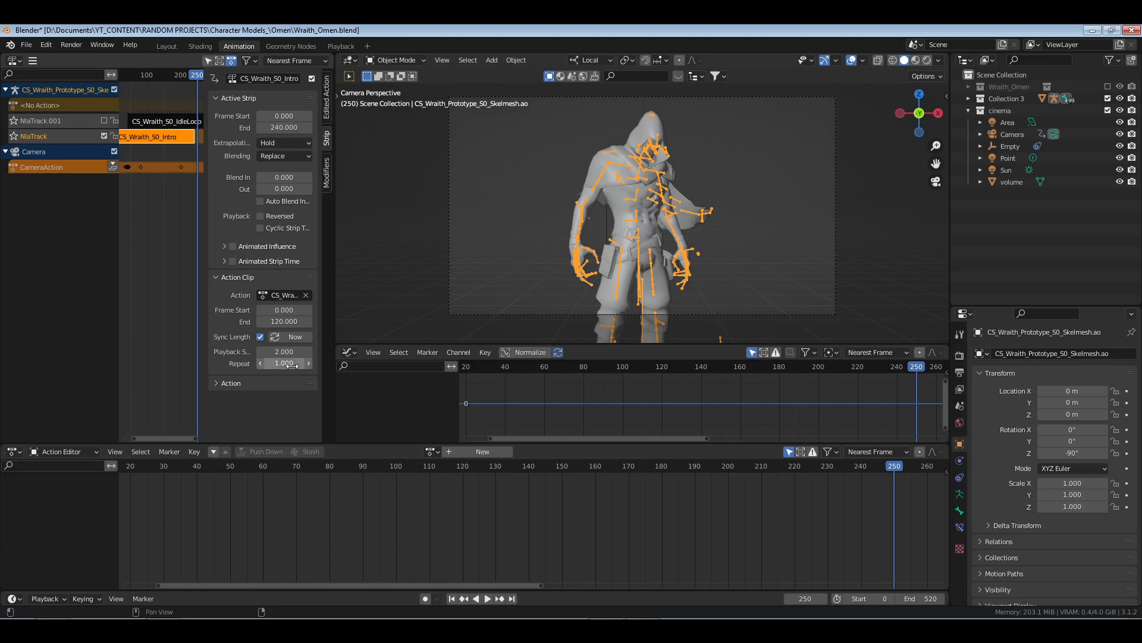
- Set the CS_Wraith_S0_Intro strip's playback scale back to 1
click(281, 352)
text(1)
key(Return)
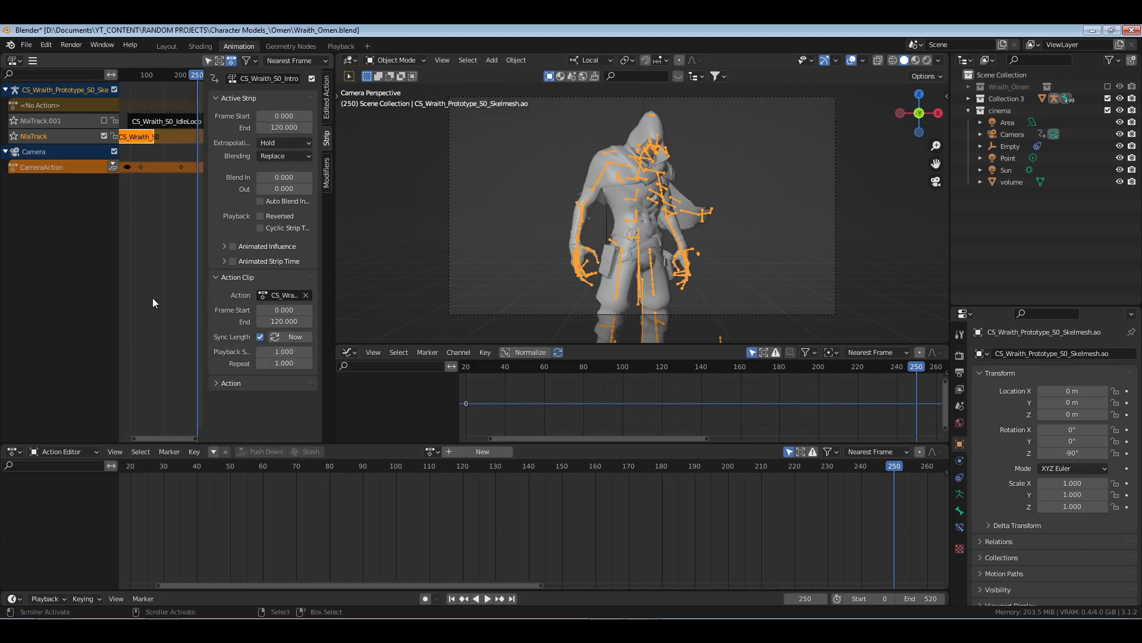
- Enable the manual frame range for the CS_Wraith_S0_Intro action and collapse the action settings
click(230, 384)
scroll(237, 374, down, 1)
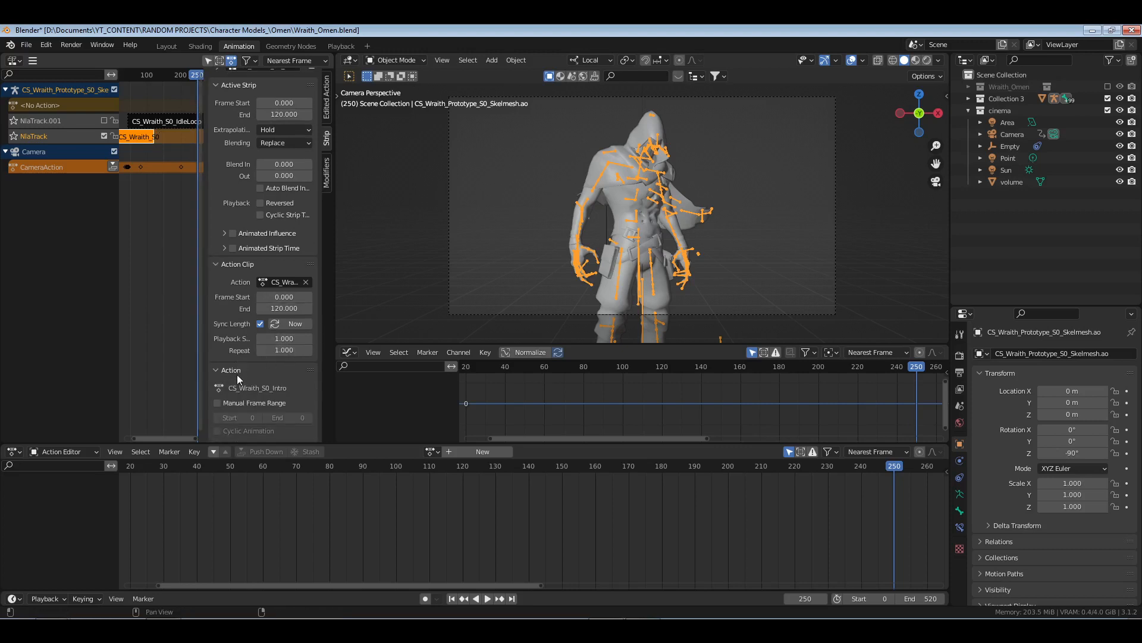
click(219, 403)
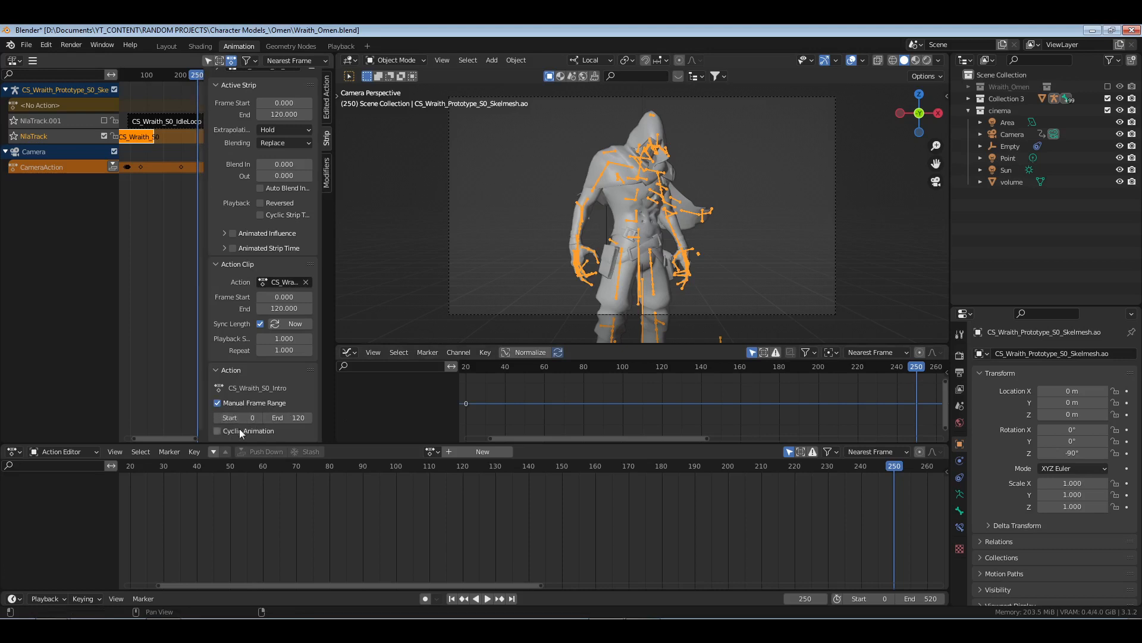
scroll(240, 388, up, 1)
scroll(241, 387, down, 1)
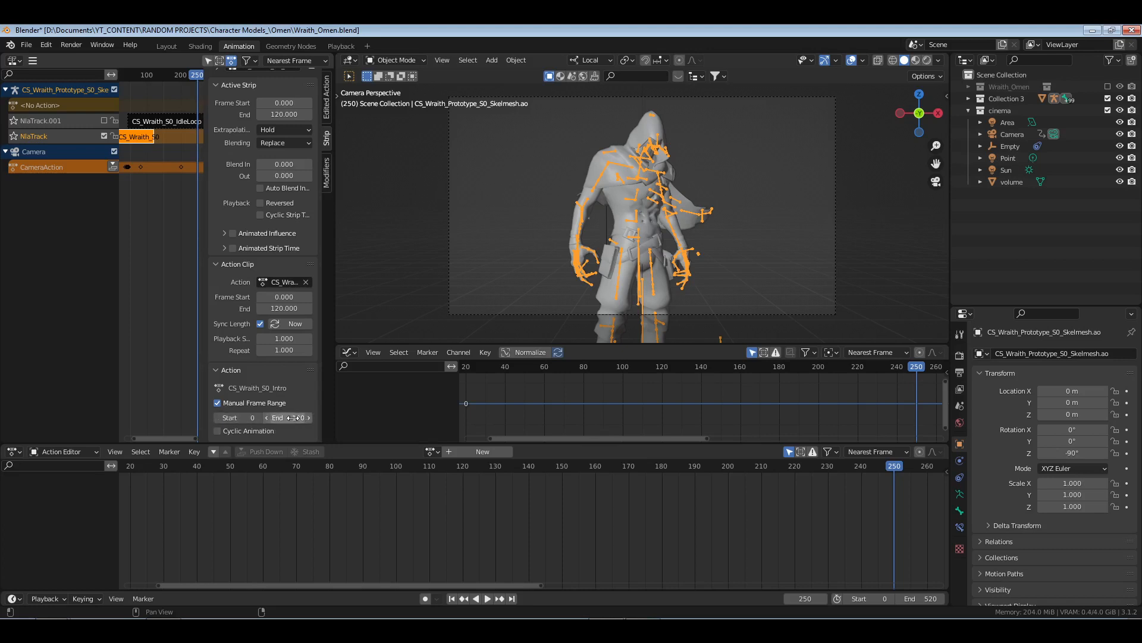
drag(297, 418, 292, 418)
click(238, 368)
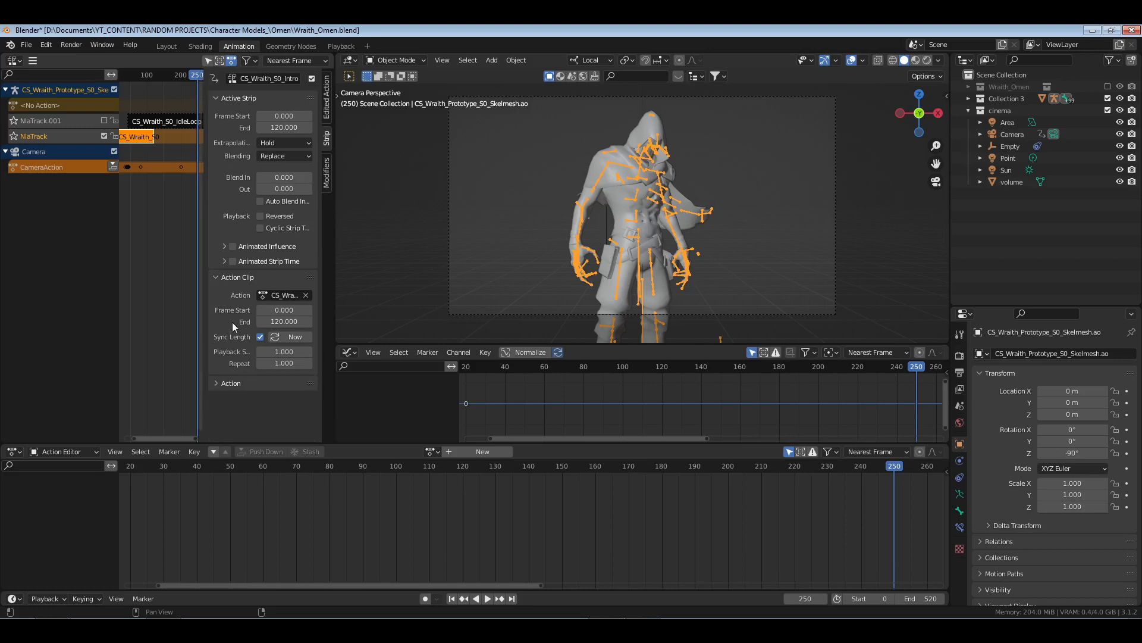
- Hide the strip settings, deselect the Intro strip and move the playhead to frame 120
key(n)
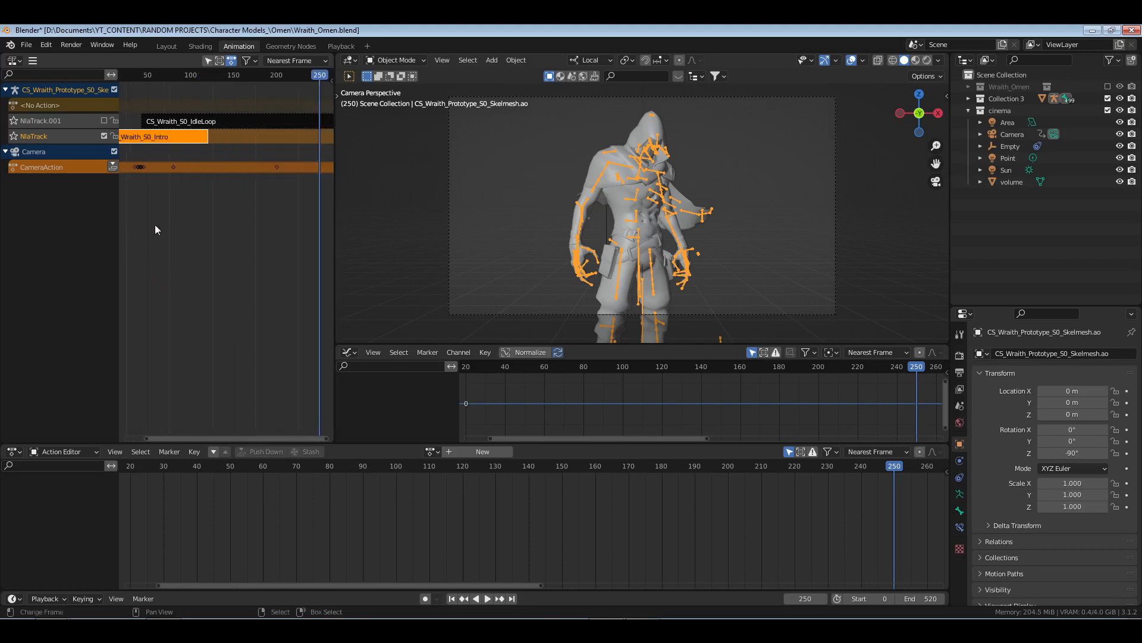
right_click(156, 225)
drag(196, 152, 207, 152)
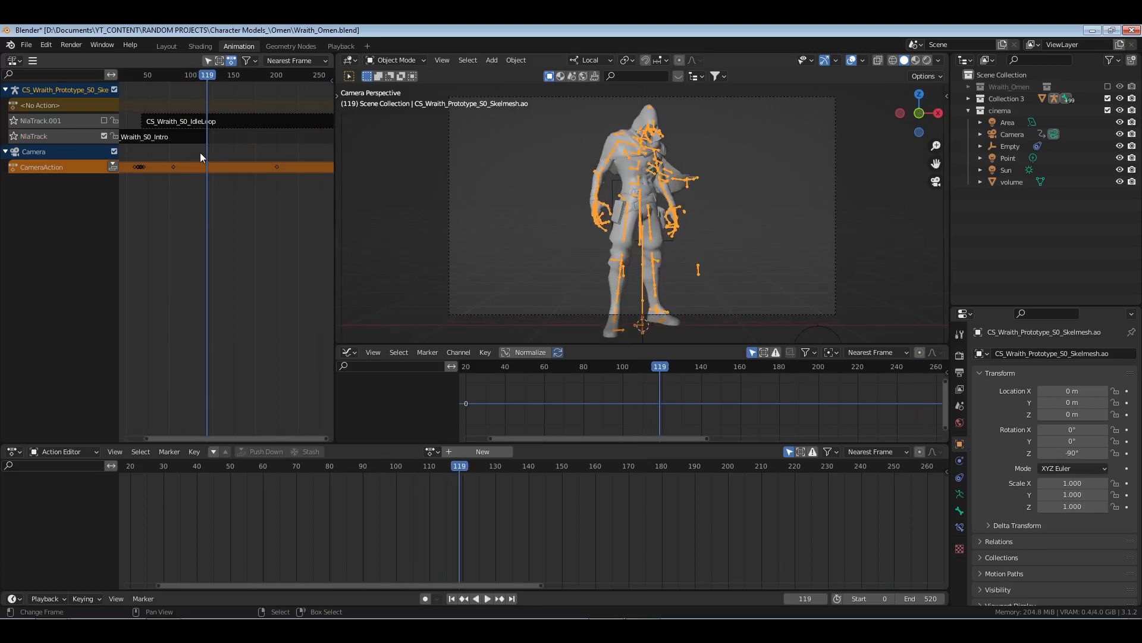
double_click(806, 598)
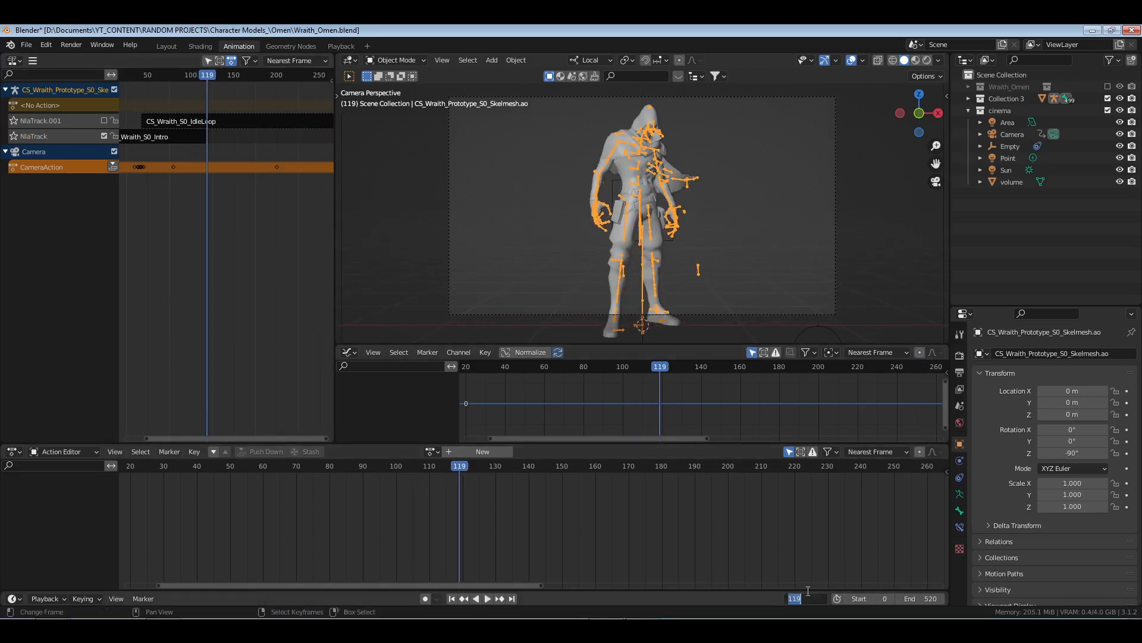
text(120)
key(Return)
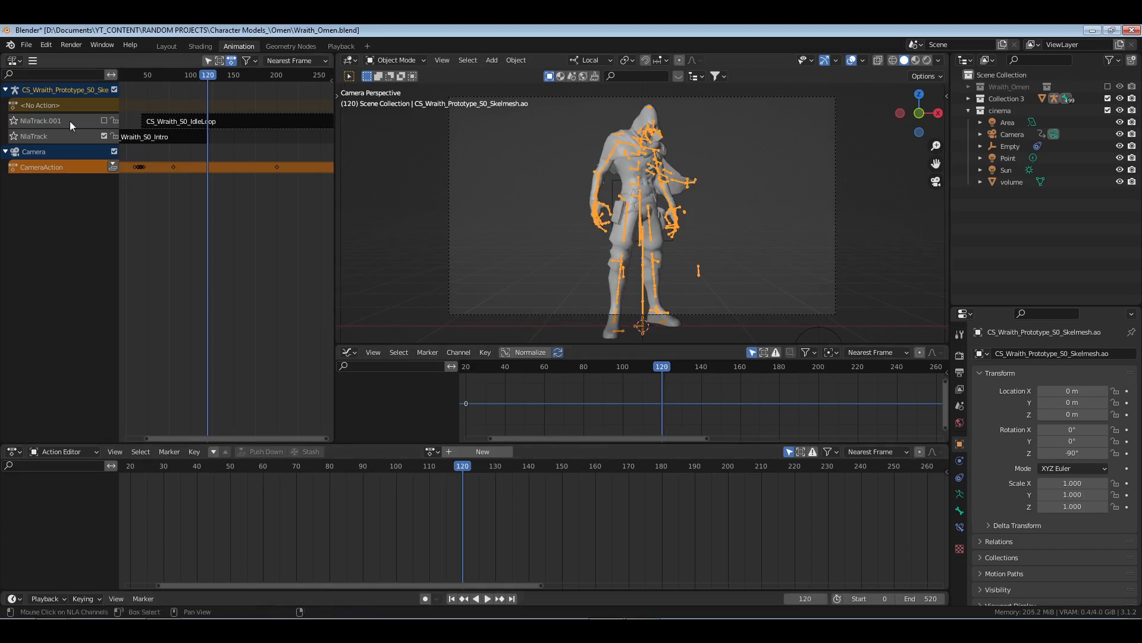
- Enable NlaTrack.001, snap the CS_Wraith_S0_IdleLoop strip's start to the playhead at frame 120, and save the file
click(105, 121)
click(185, 123)
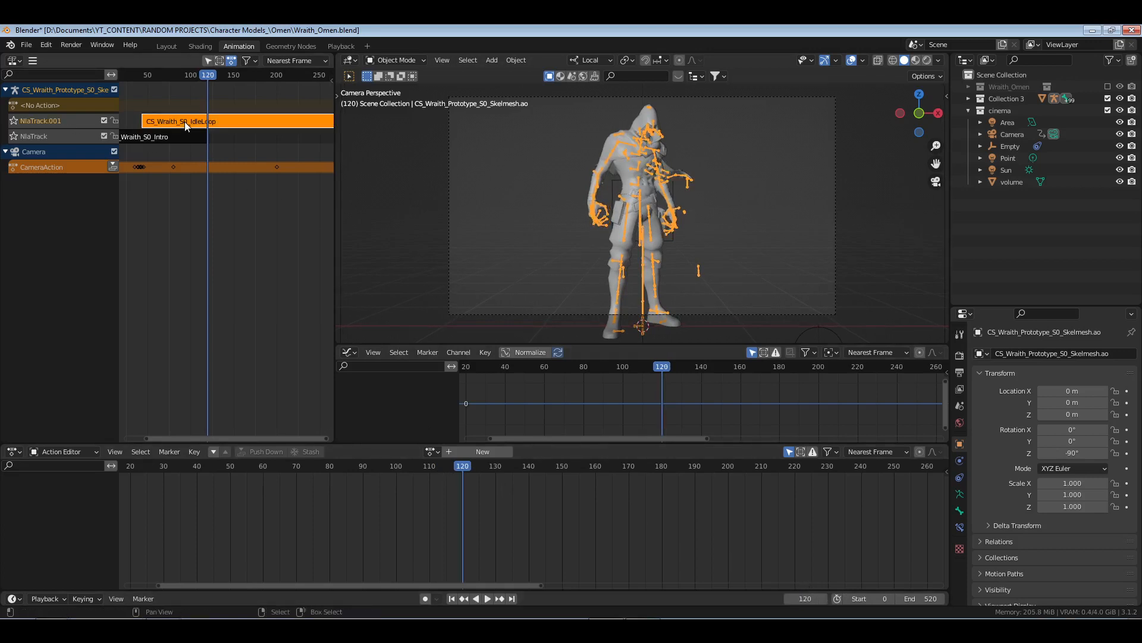
key(shift+s)
click(113, 122)
right_click(221, 230)
key(ctrl+s)
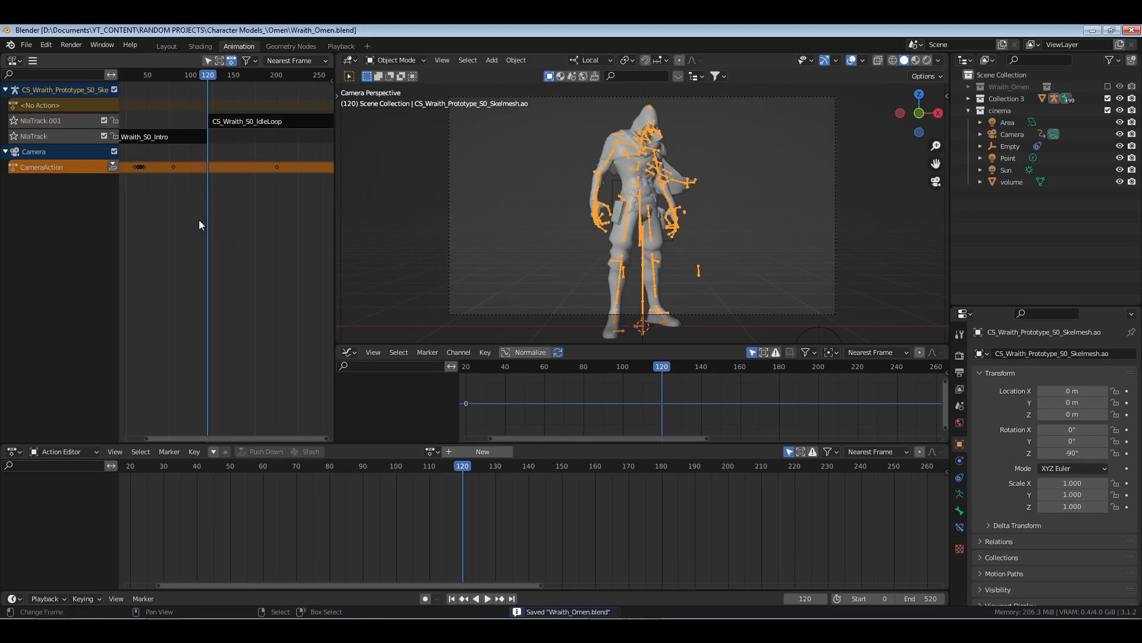
- Hide the bones in the viewport overlays and play the Intro and IdleLoop strips from frame 0, returning to the first frame
middle_drag(199, 225, 247, 234)
key(shift+Left)
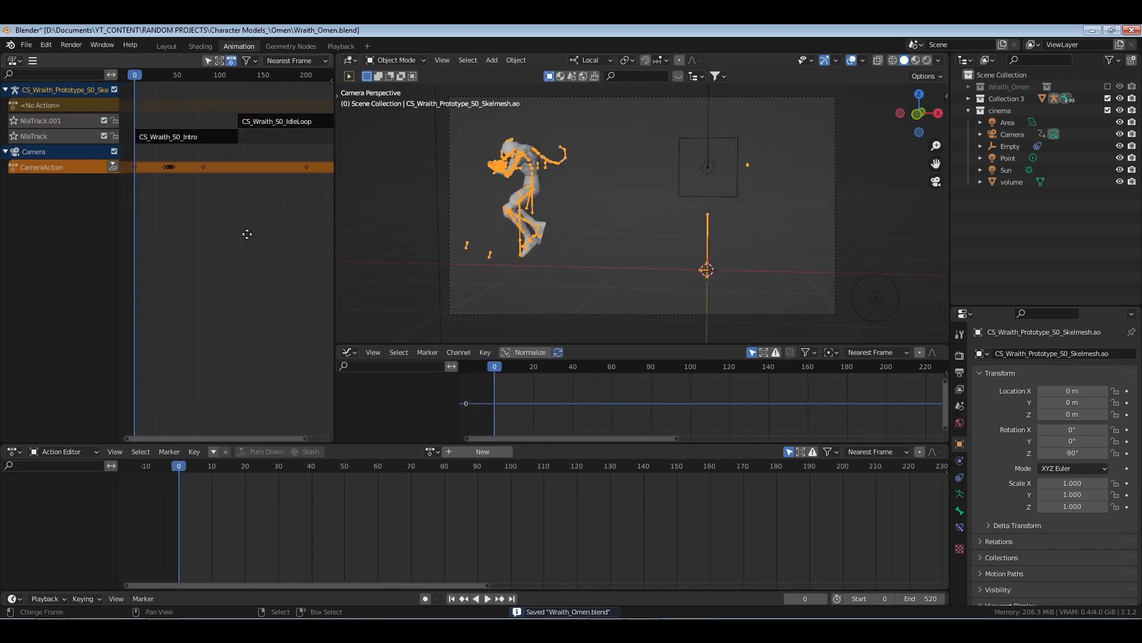
click(863, 60)
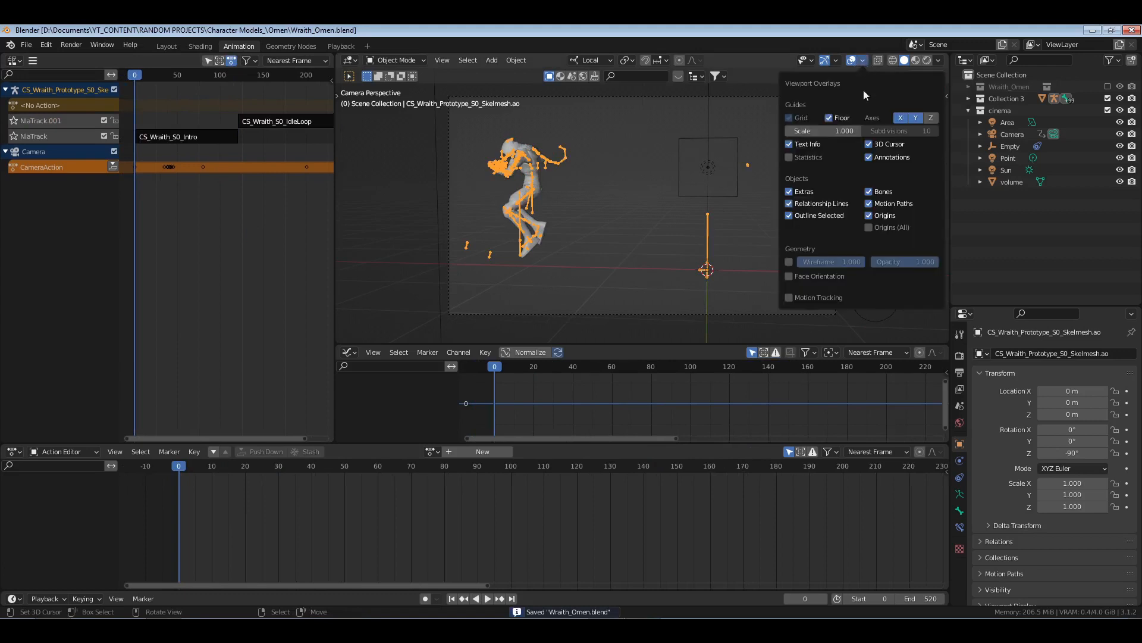
click(883, 191)
key(space)
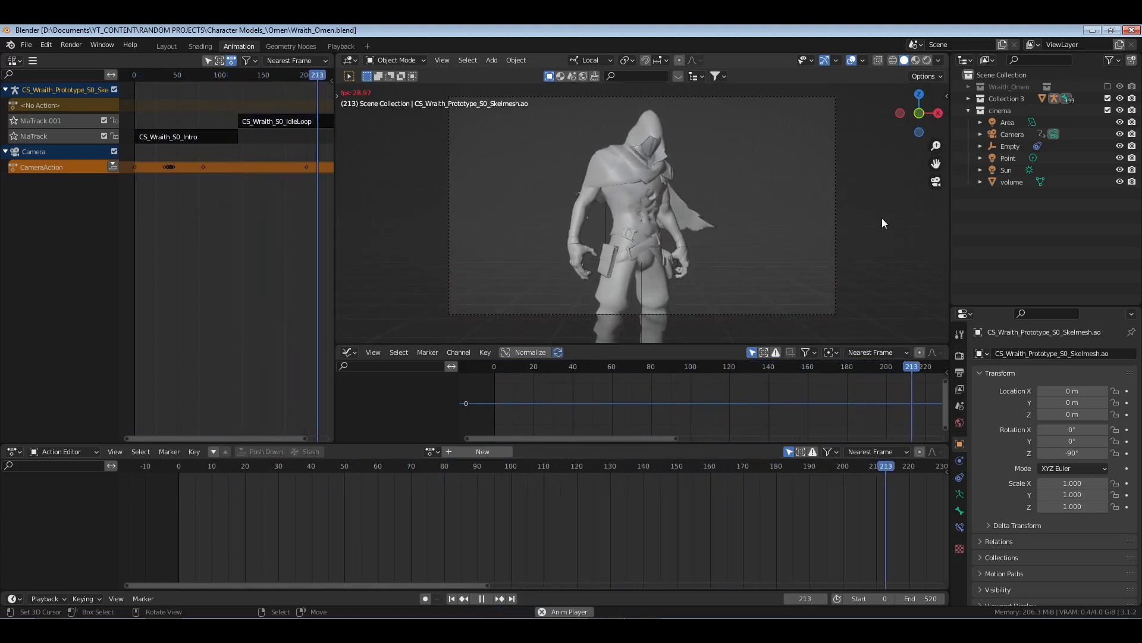
key(space)
click(452, 599)
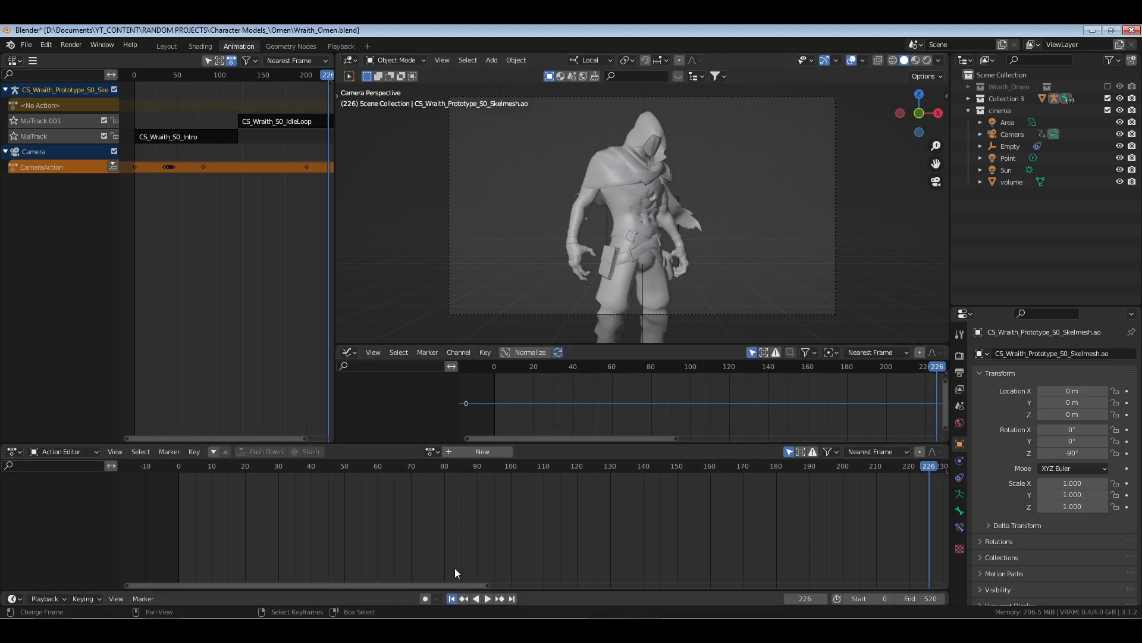
- Enlarge the Graph Editor, select the Camera and frame all its keyframes in the animation editors
drag(677, 343, 678, 317)
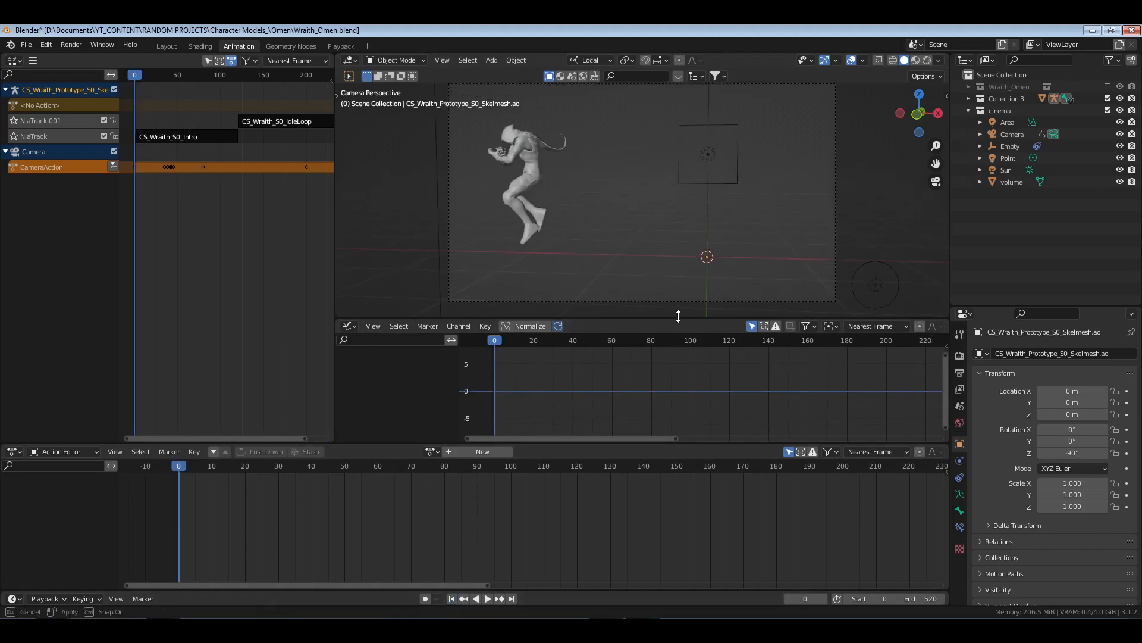
ctrl+middle_drag(749, 210, 748, 214)
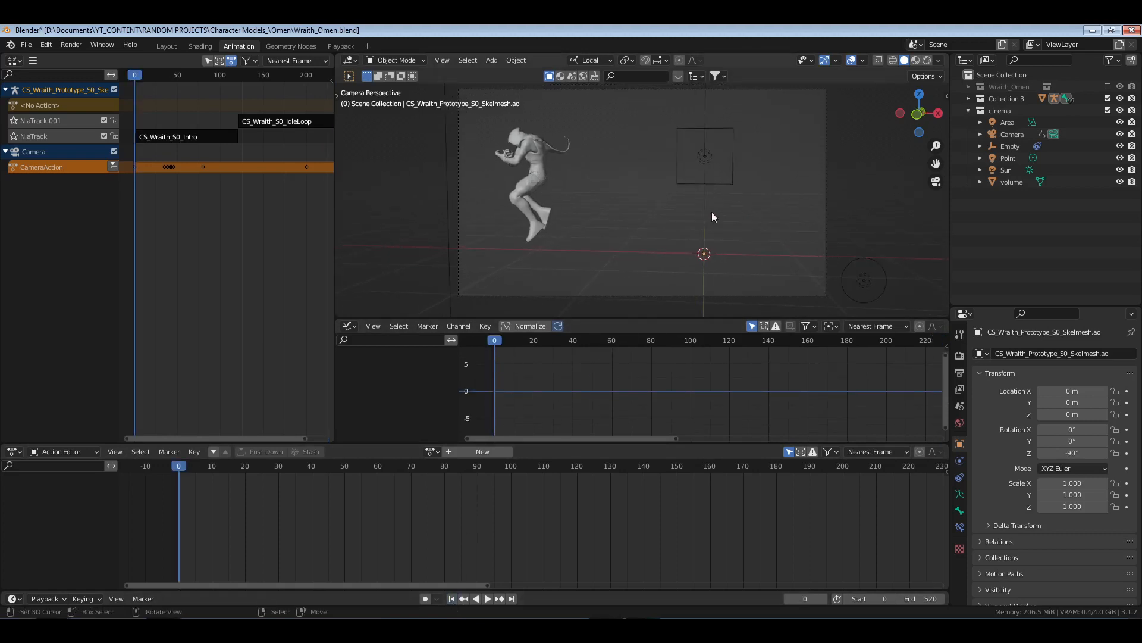
click(1013, 134)
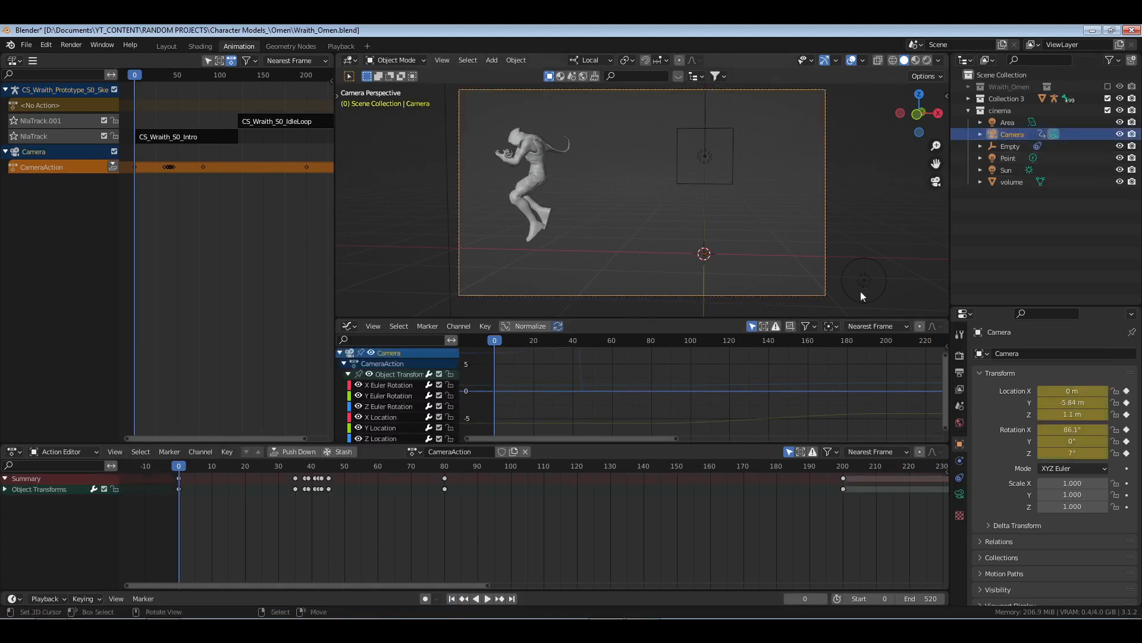
drag(205, 480, 887, 496)
scroll(634, 512, down, 1)
key(a)
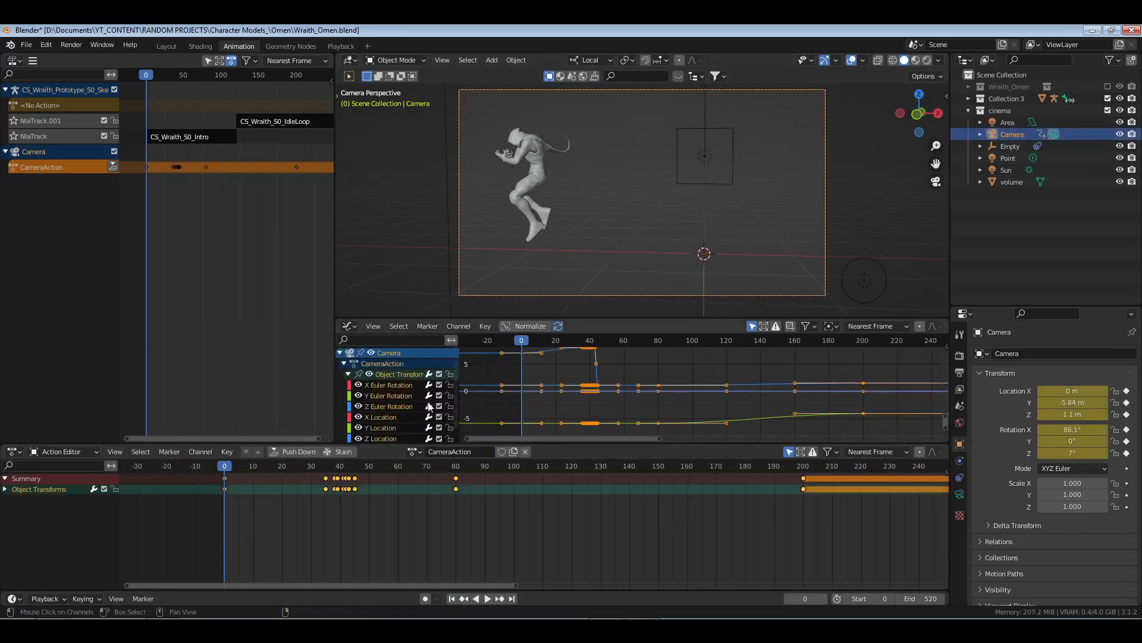
key(Home)
key(Home)
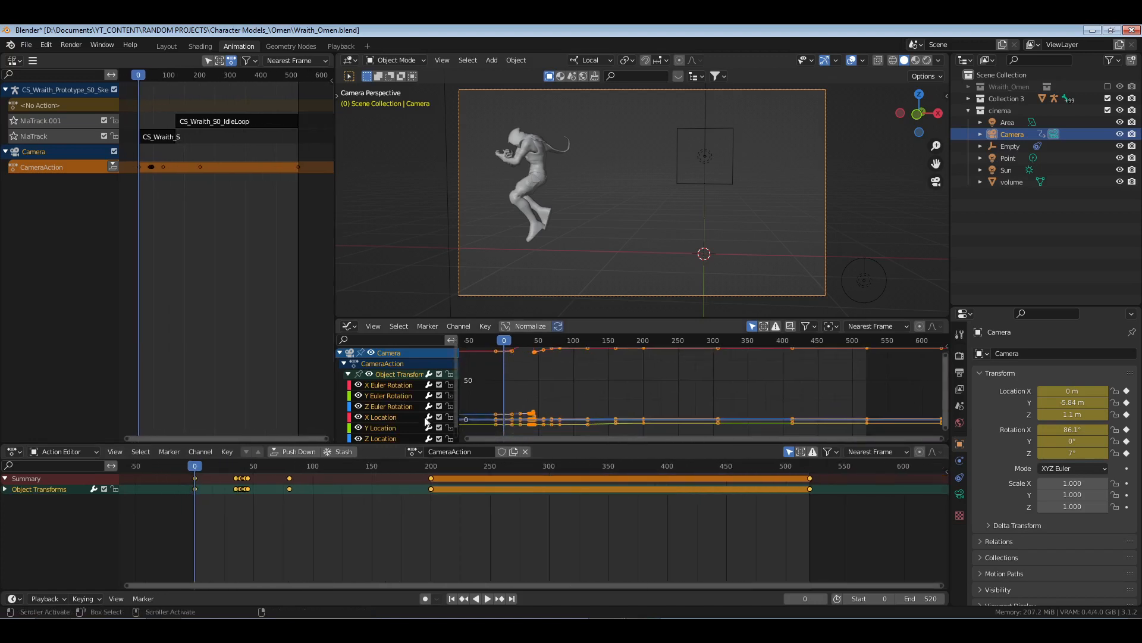
- Check the curve modifiers on the camera's Z and Y Euler Rotation channels, and show the X Euler Rotation curve
click(385, 407)
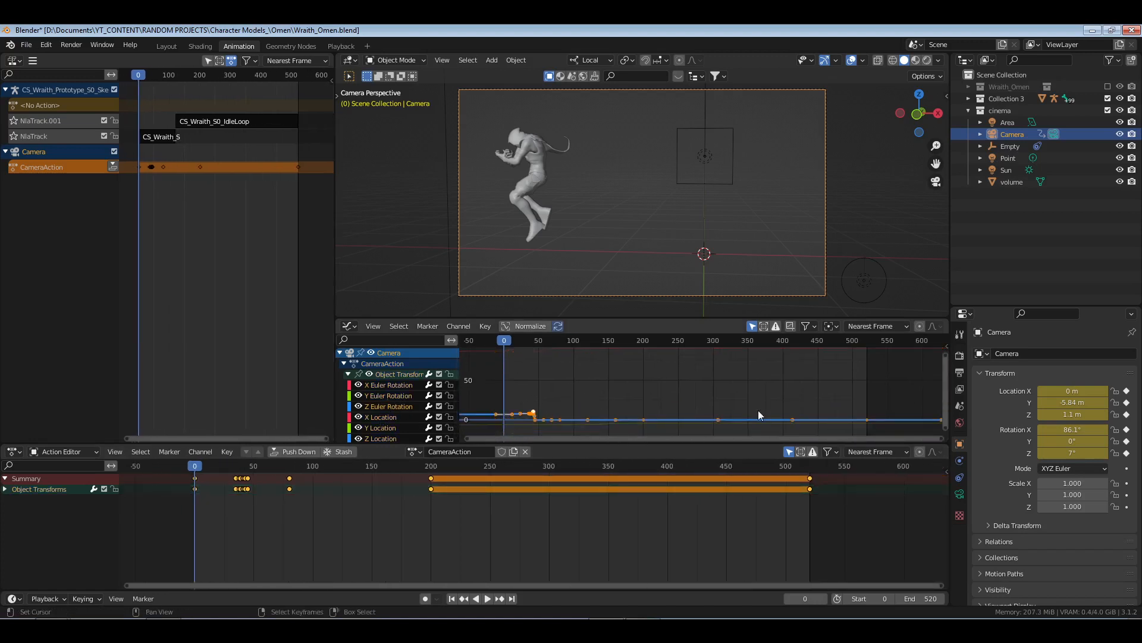
key(n)
click(941, 377)
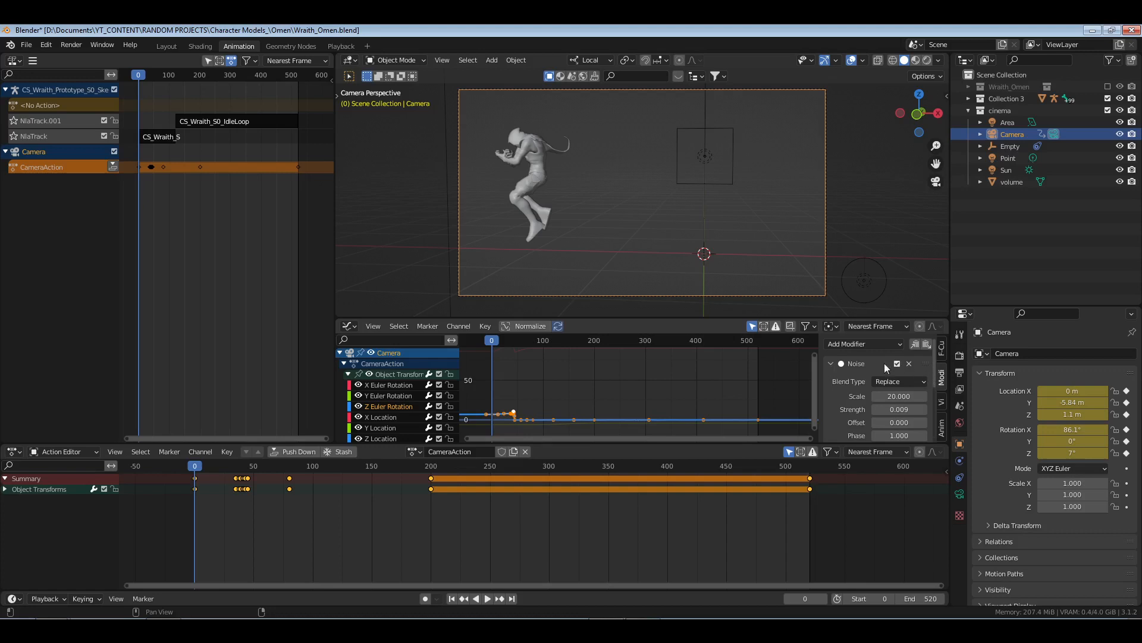
click(373, 395)
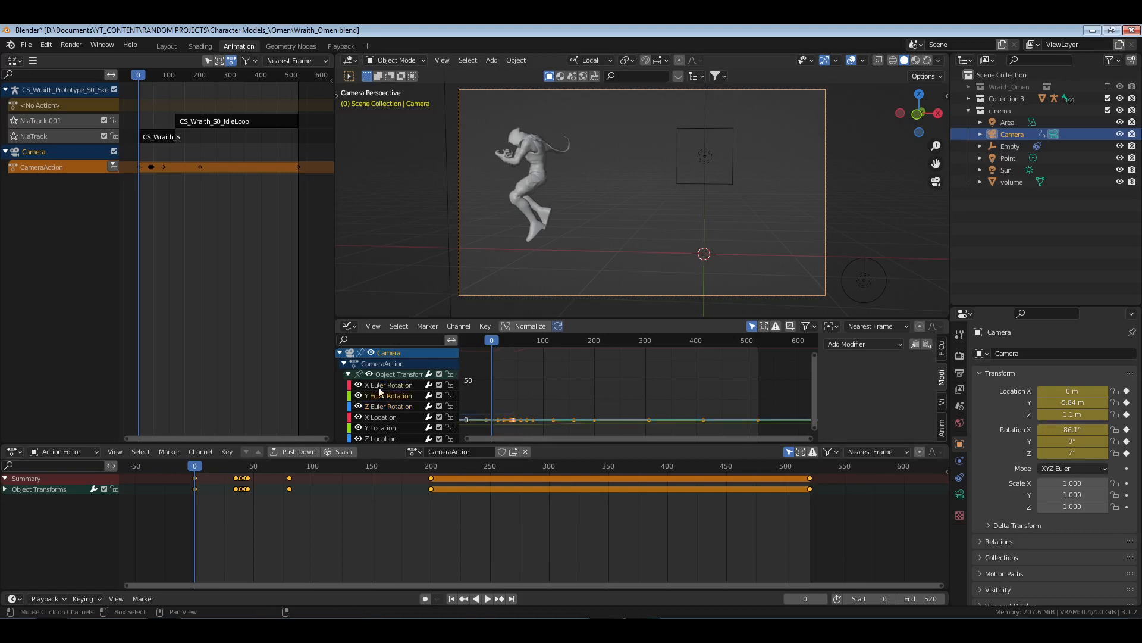
click(378, 386)
key(n)
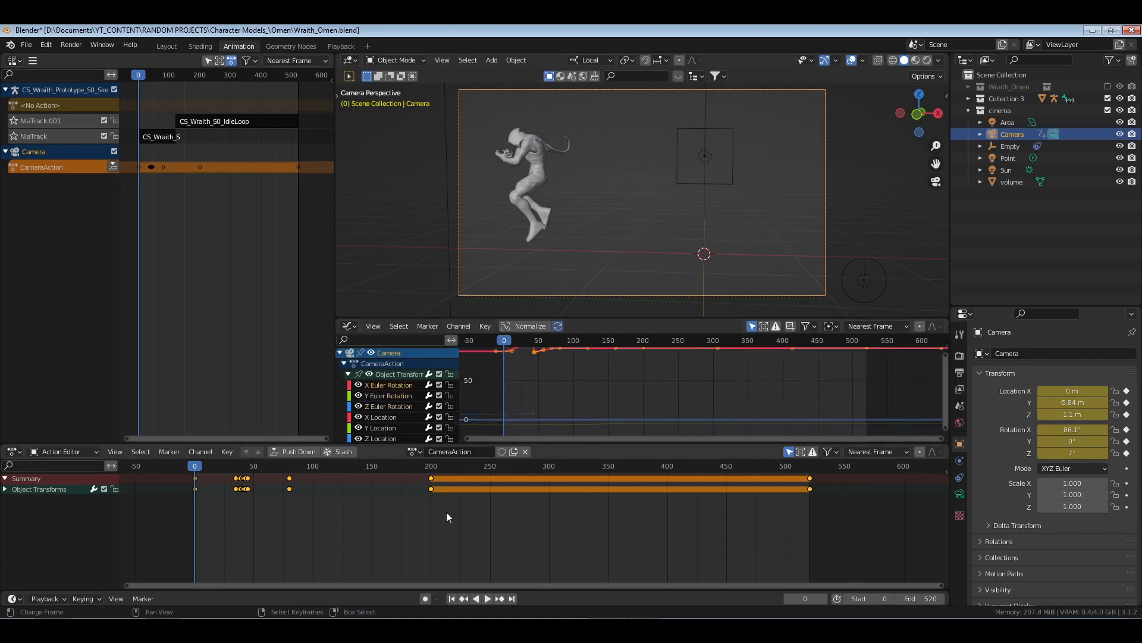
- Play the camera animation with the character from the beginning, and move the playhead to frame 36
key(space)
click(447, 516)
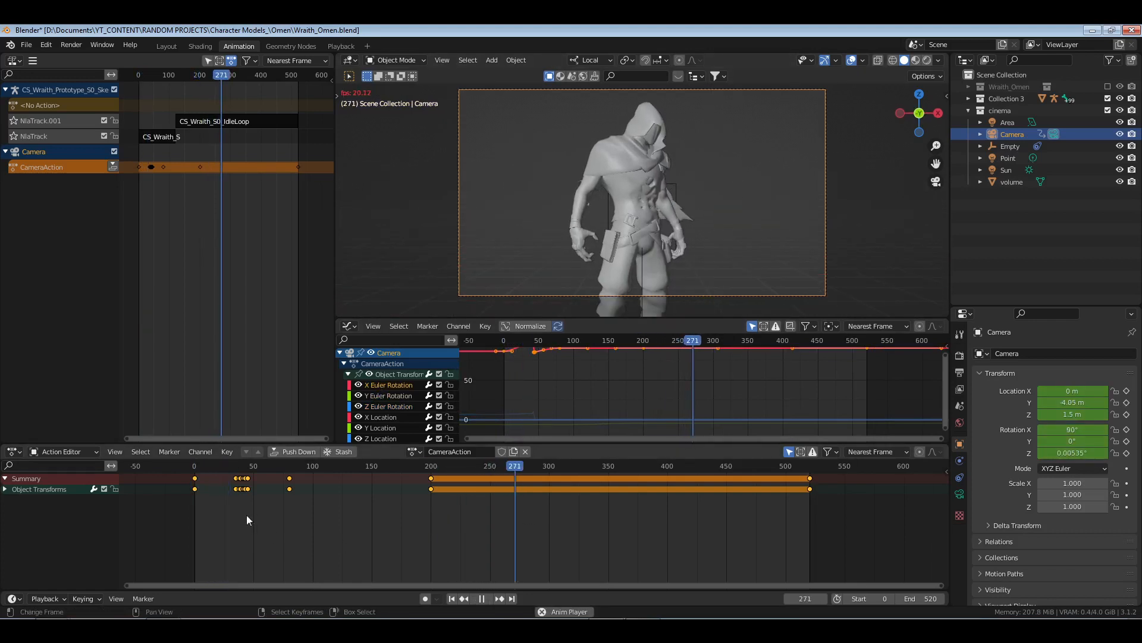
click(179, 509)
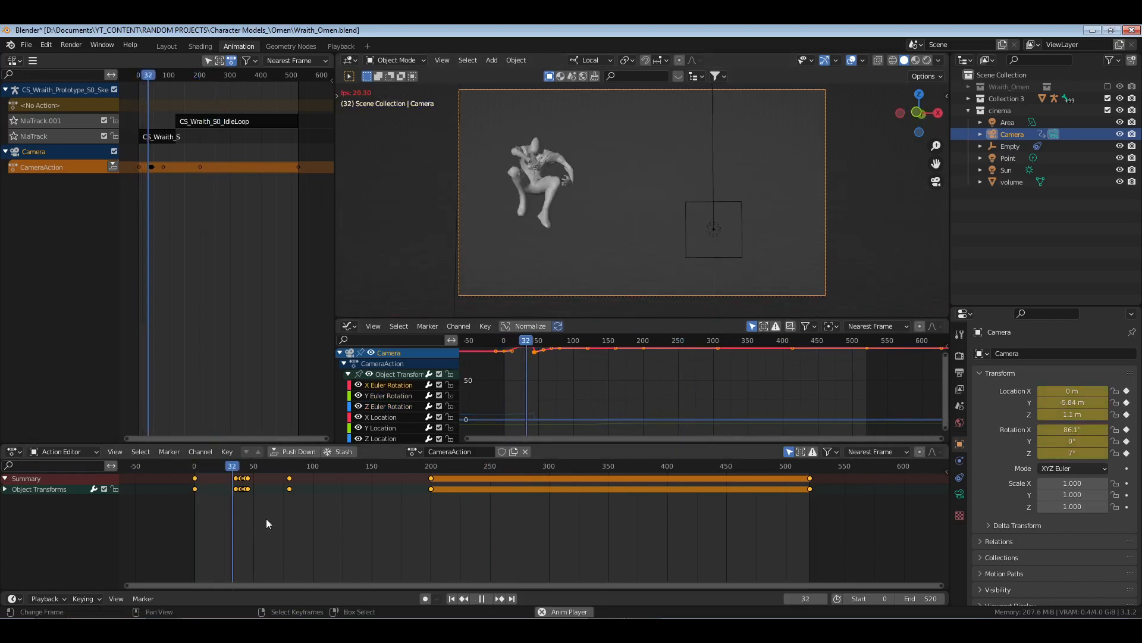
key(space)
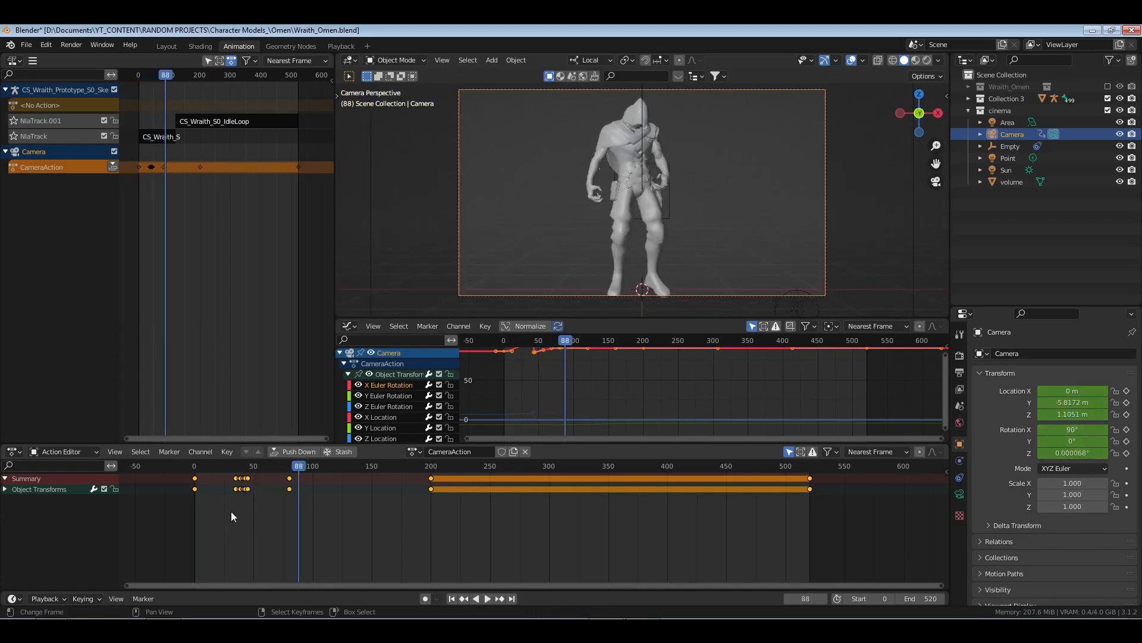
mouse_move(221, 513)
mouse_down()
mouse_move(247, 512)
mouse_move(237, 512)
mouse_up()
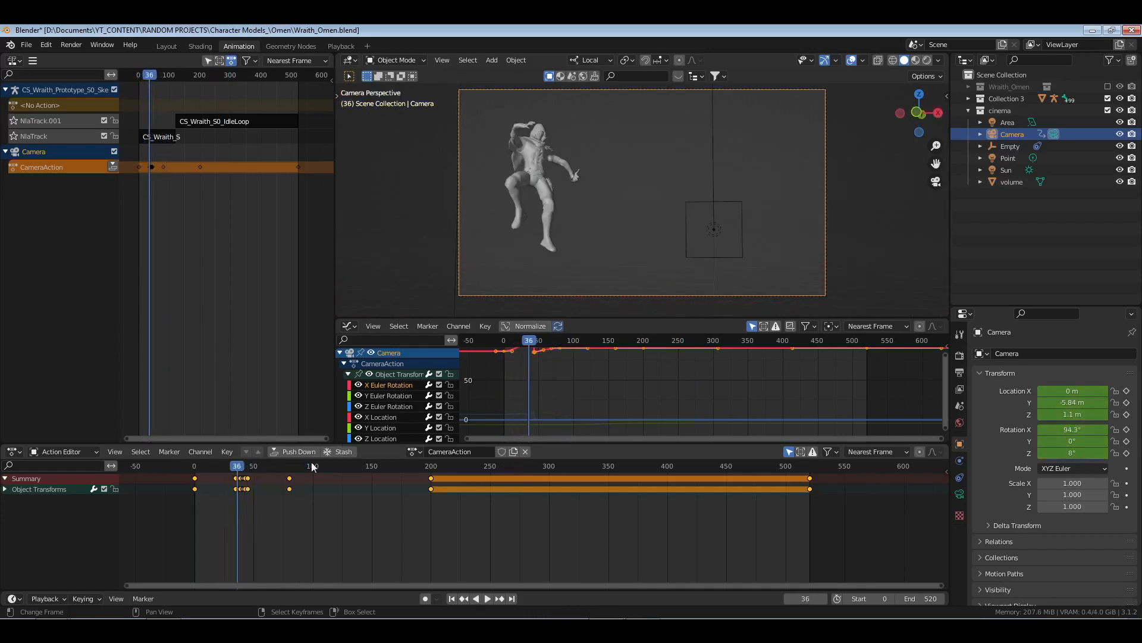
- Inspect the camera's Y Euler Rotation curve, and isolate and frame the X Euler Rotation curve with its keyframes deselected
click(379, 405)
click(381, 393)
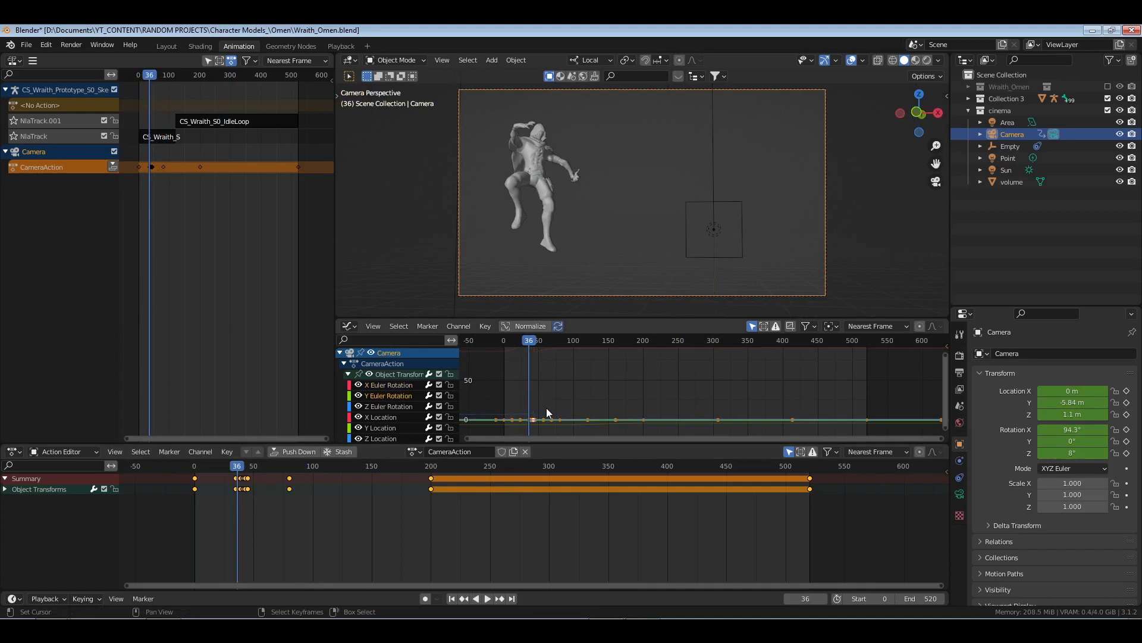
key(Home)
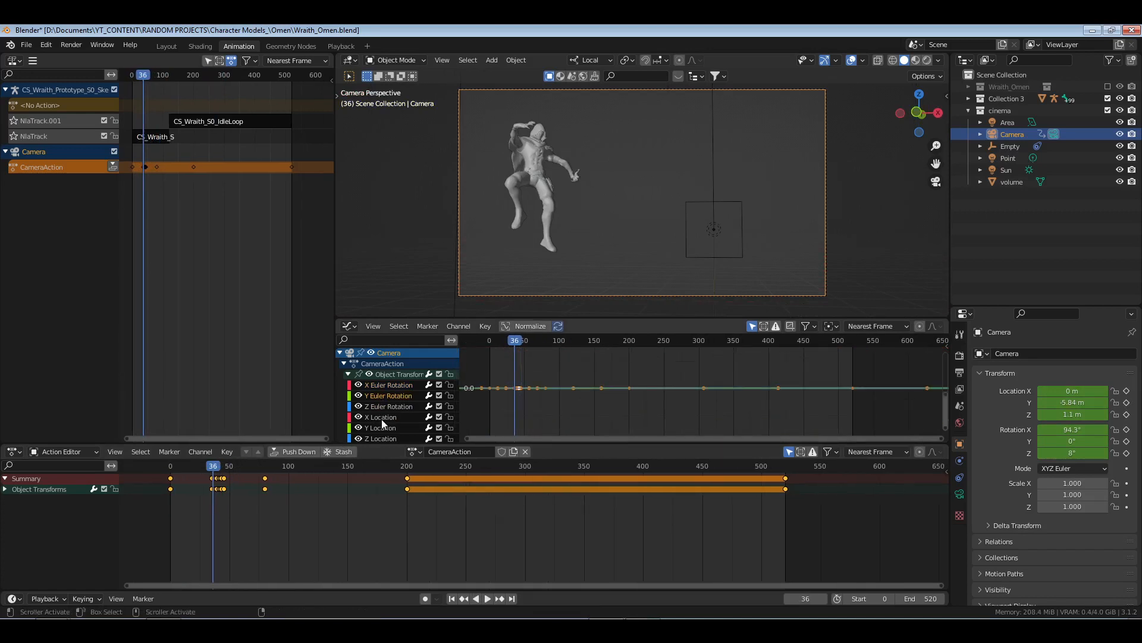
click(400, 386)
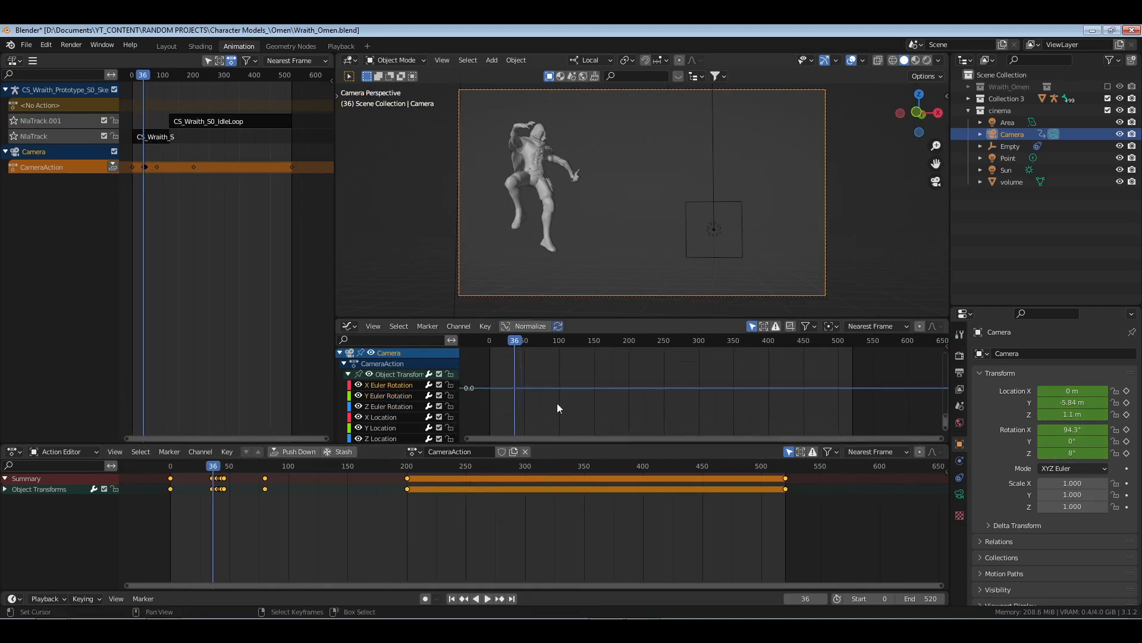
key(Home)
right_click(587, 402)
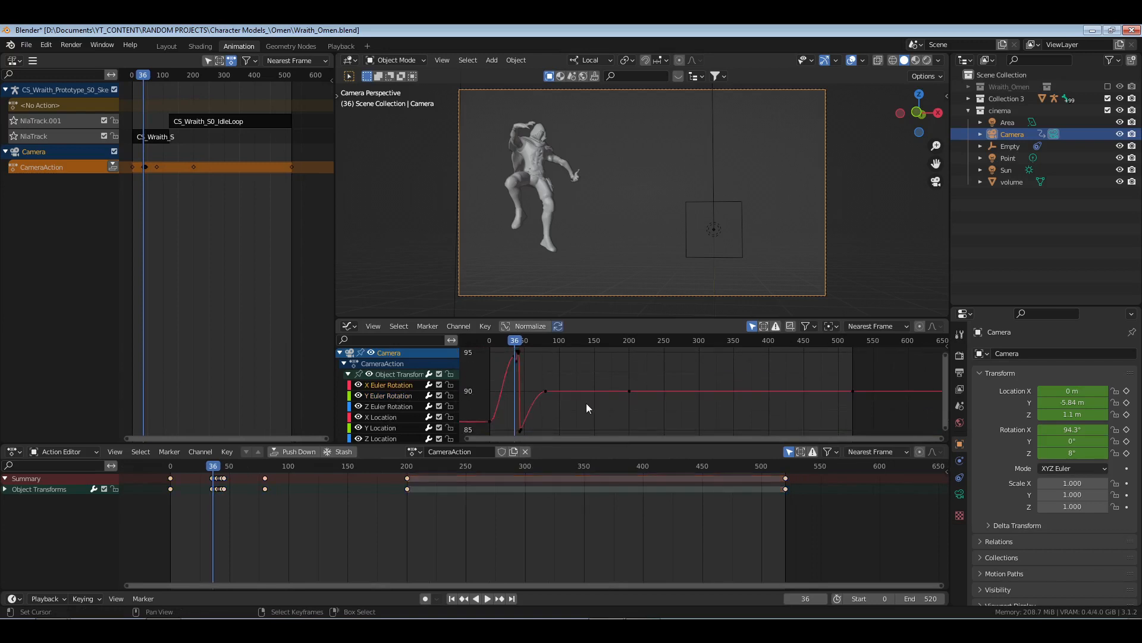
- Select the X Euler Rotation keyframes up to frame 80 and frame them in the Graph Editor
middle_drag(588, 403, 614, 397)
drag(524, 354, 609, 417)
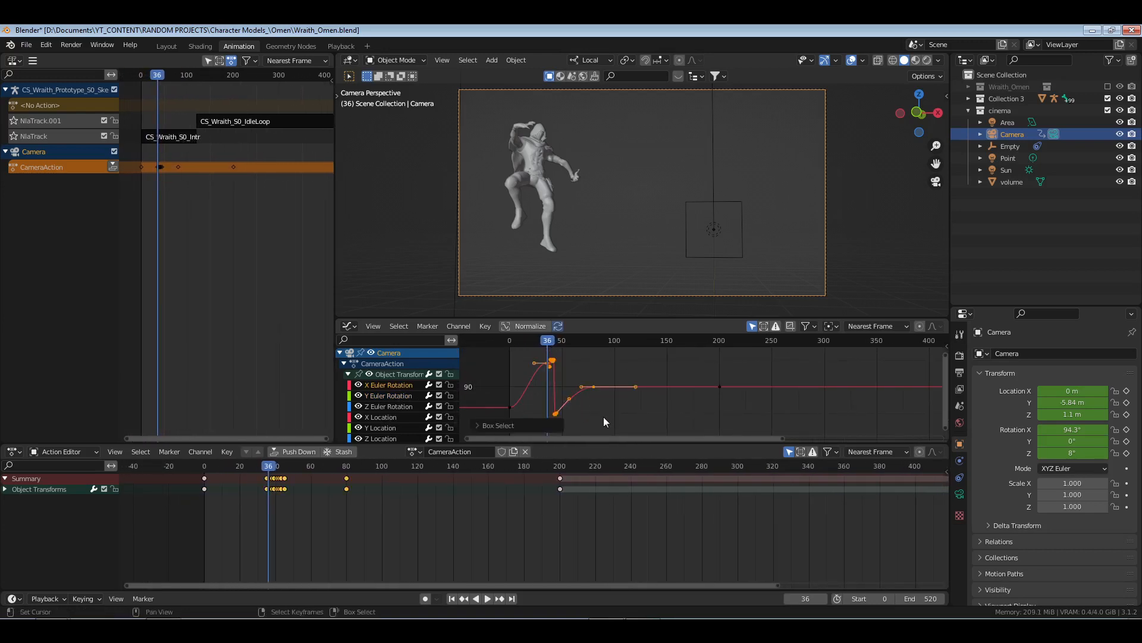
key(KP_Decimal)
middle_drag(574, 404, 746, 399)
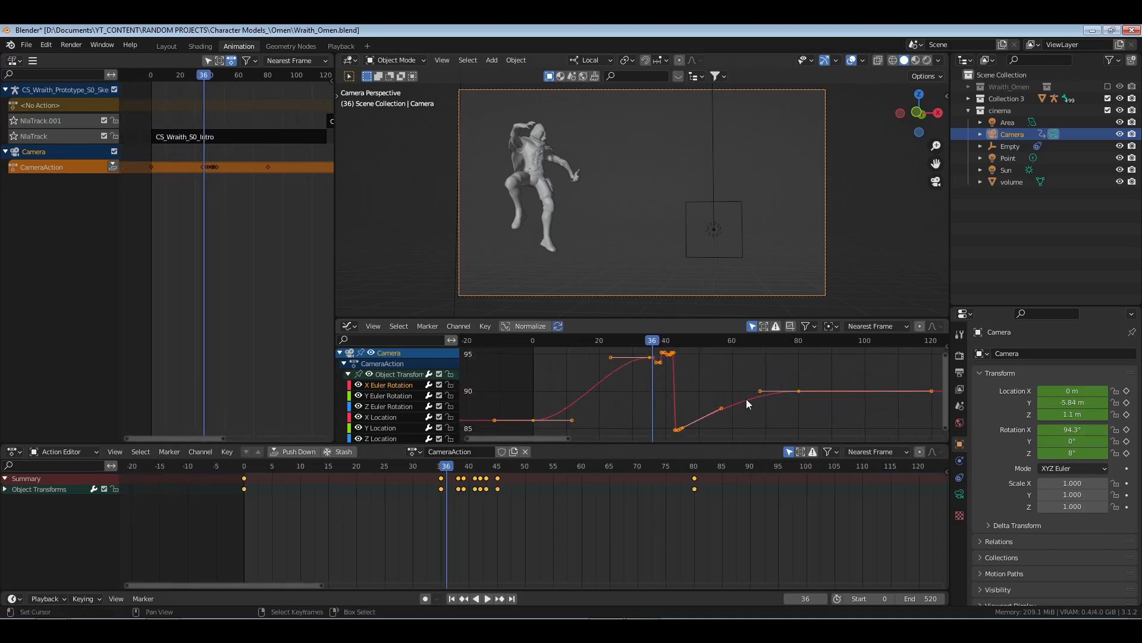
- Try Linear and Back interpolation on the selected X Euler Rotation keyframes, preview the camera motion, and restore Bezier
key(t)
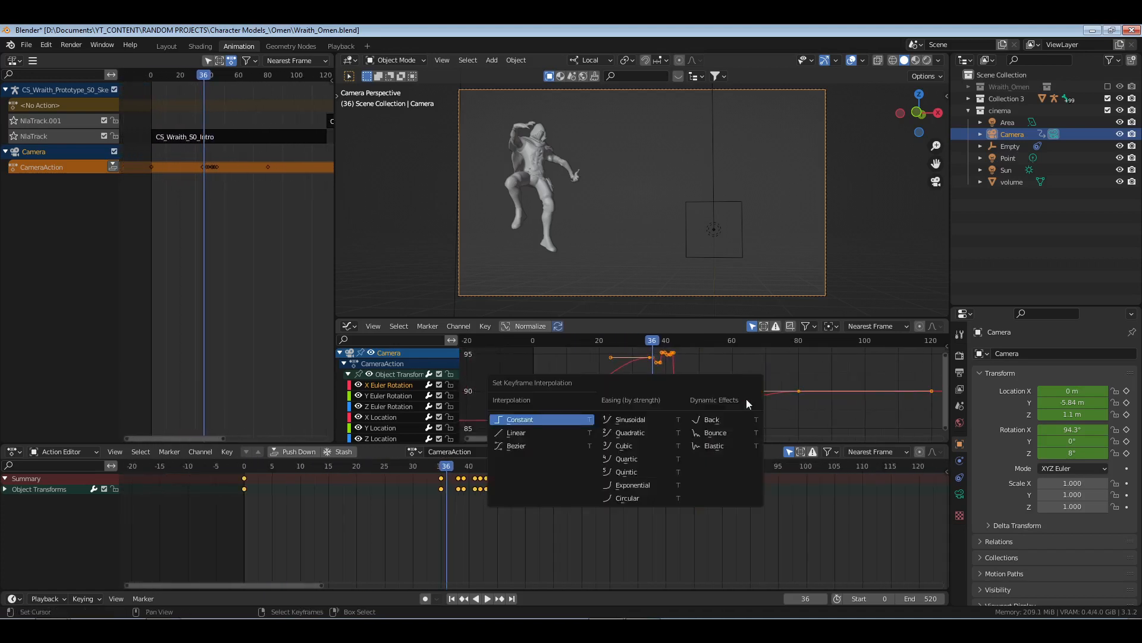
click(548, 428)
key(t)
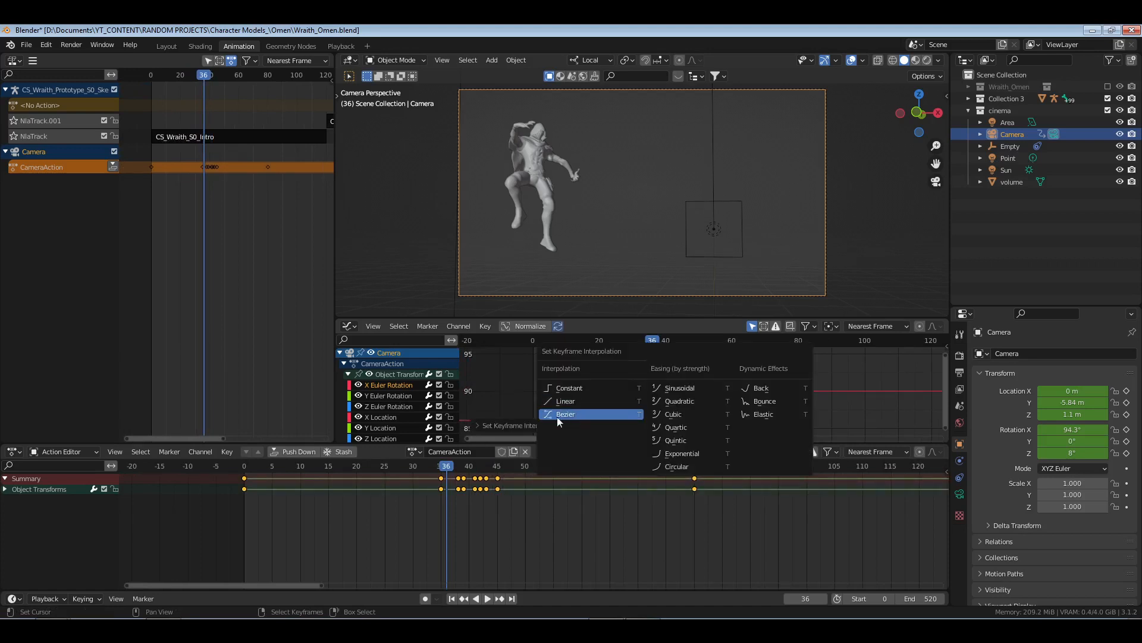
click(561, 408)
key(t)
click(843, 381)
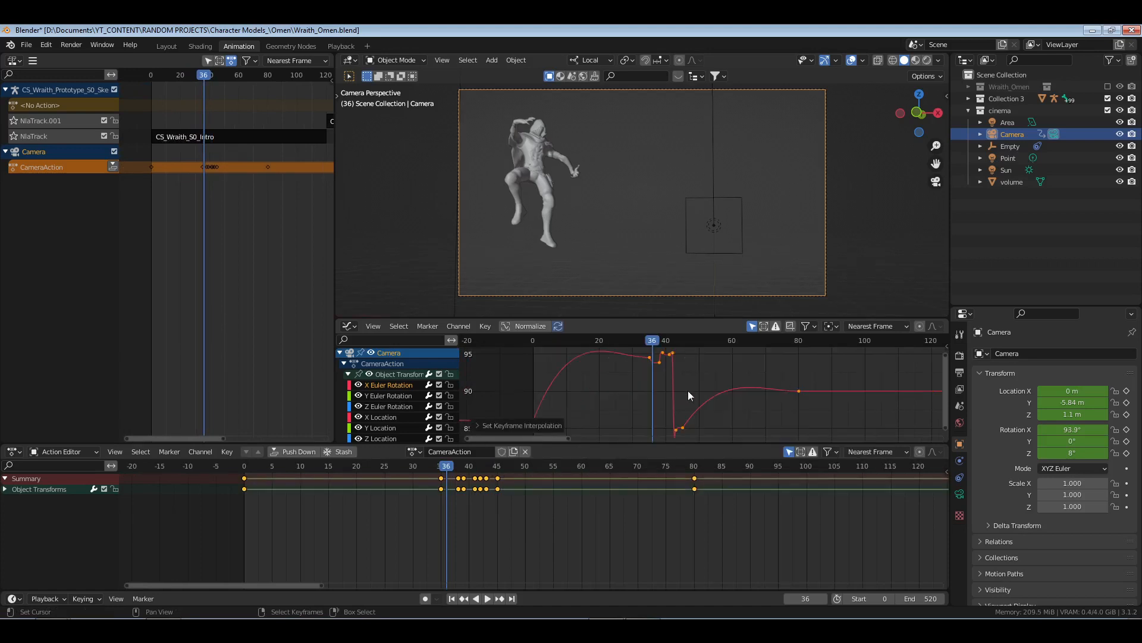
key(space)
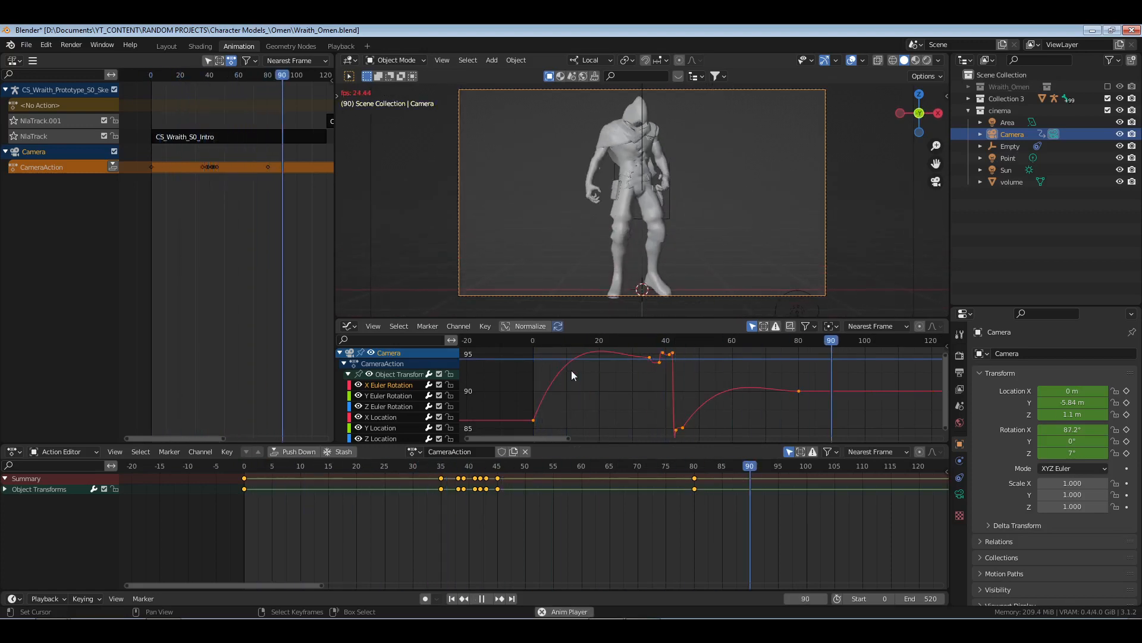
key(space)
key(t)
click(400, 426)
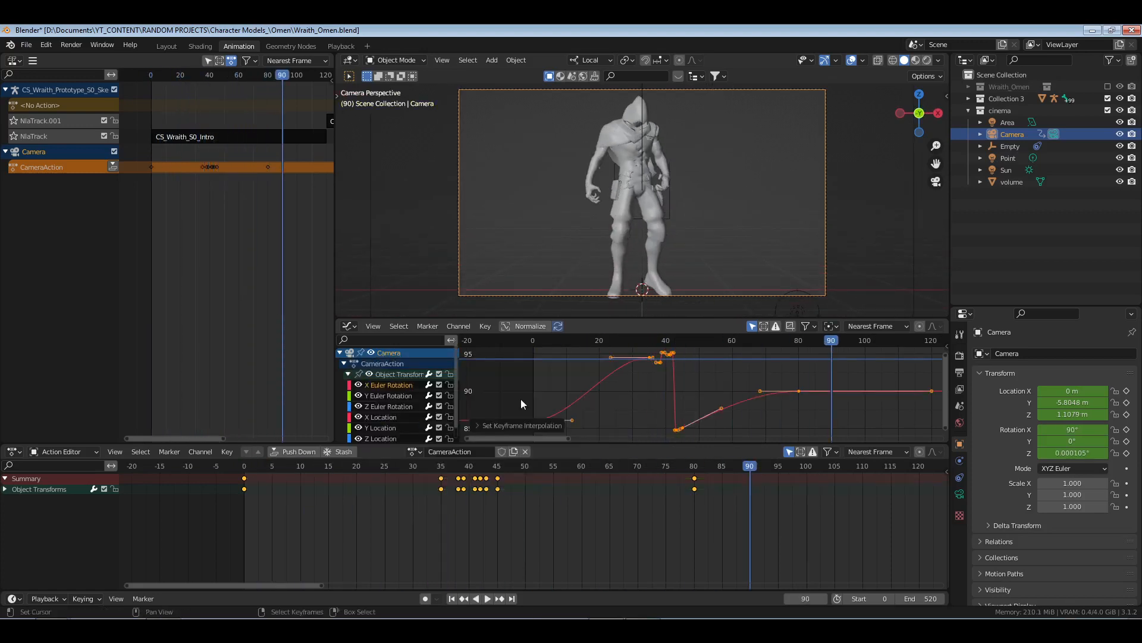
- Return the playhead to frame 0 and save the file
key(shift+Left)
key(space)
key(Escape)
scroll(729, 388, down, 4)
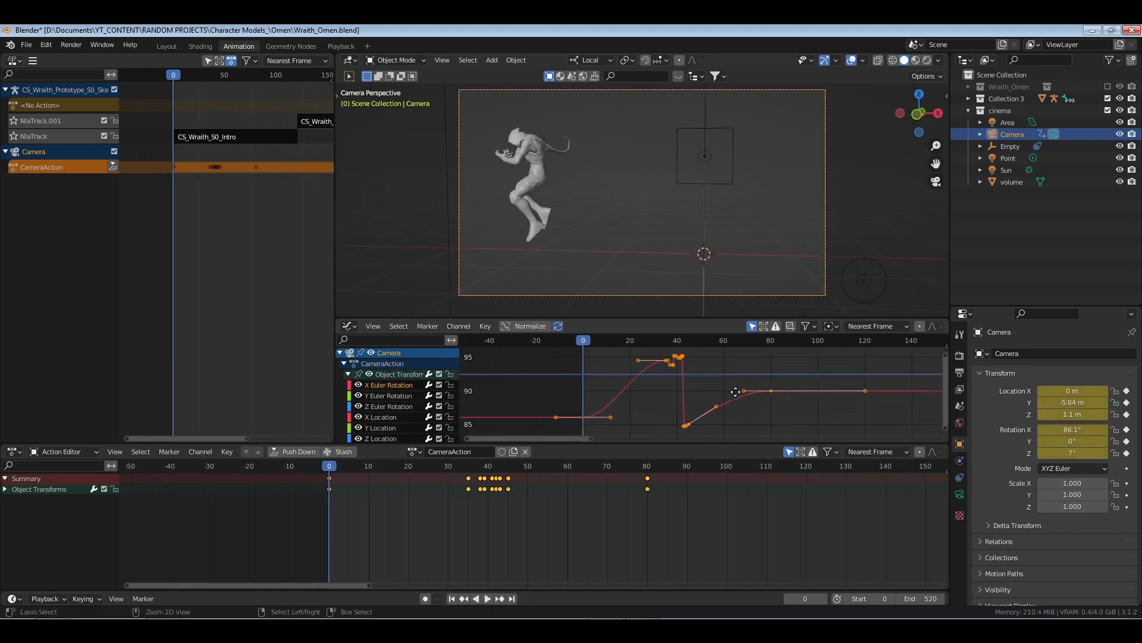
key(ctrl+s)
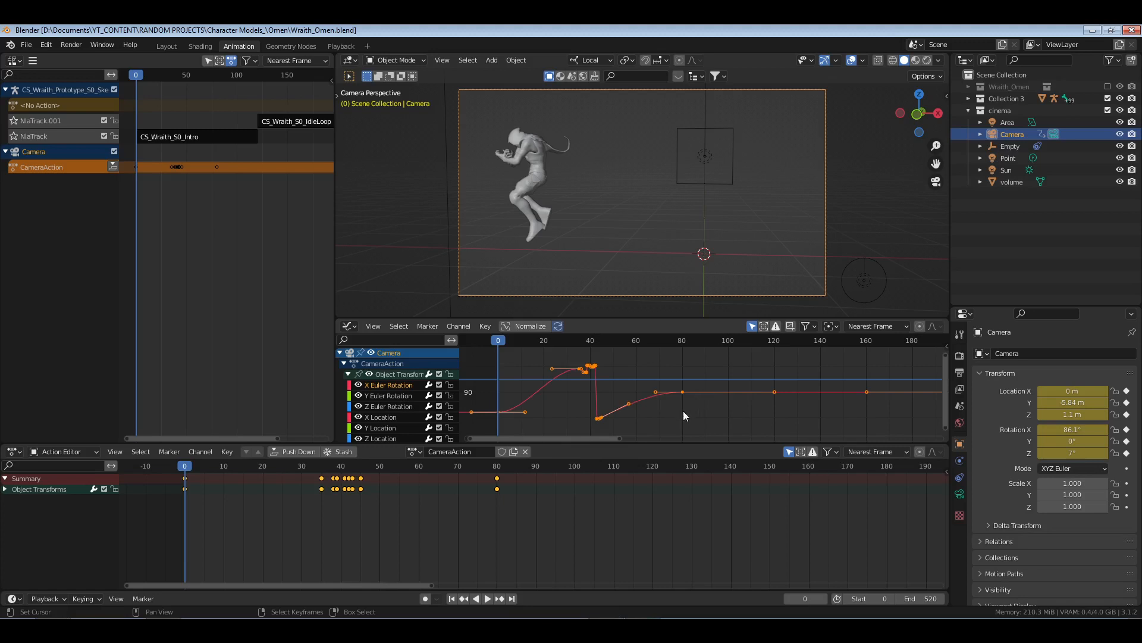
- Play the animation, scrub the playhead to frame 84, and deselect the X Euler Rotation keyframes
key(space)
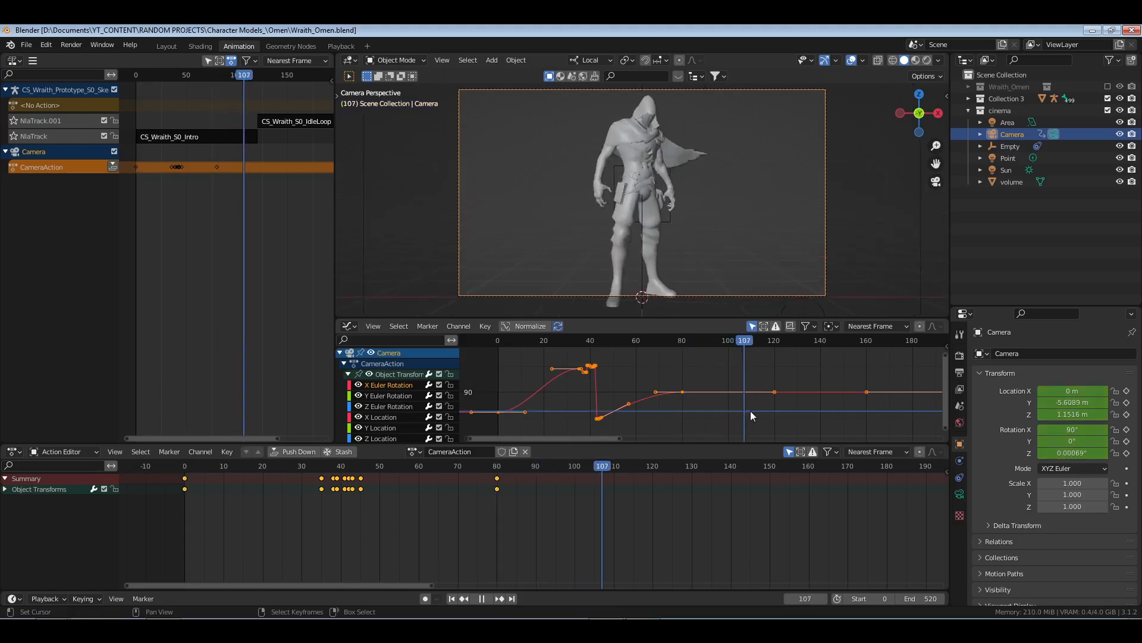
drag(751, 411, 690, 410)
key(space)
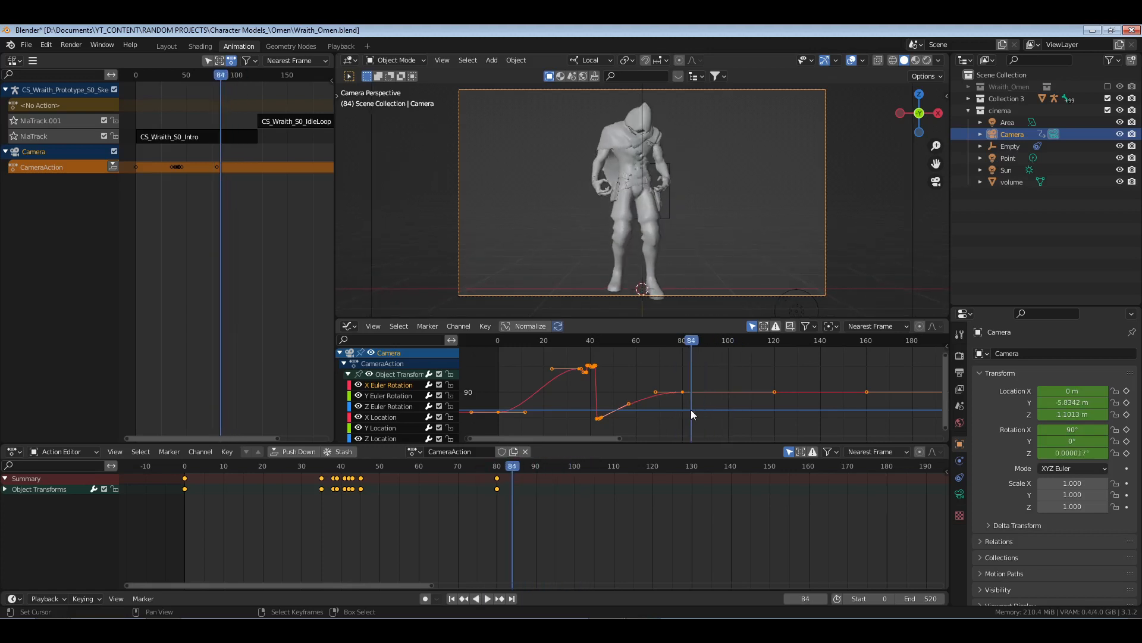
click(687, 402)
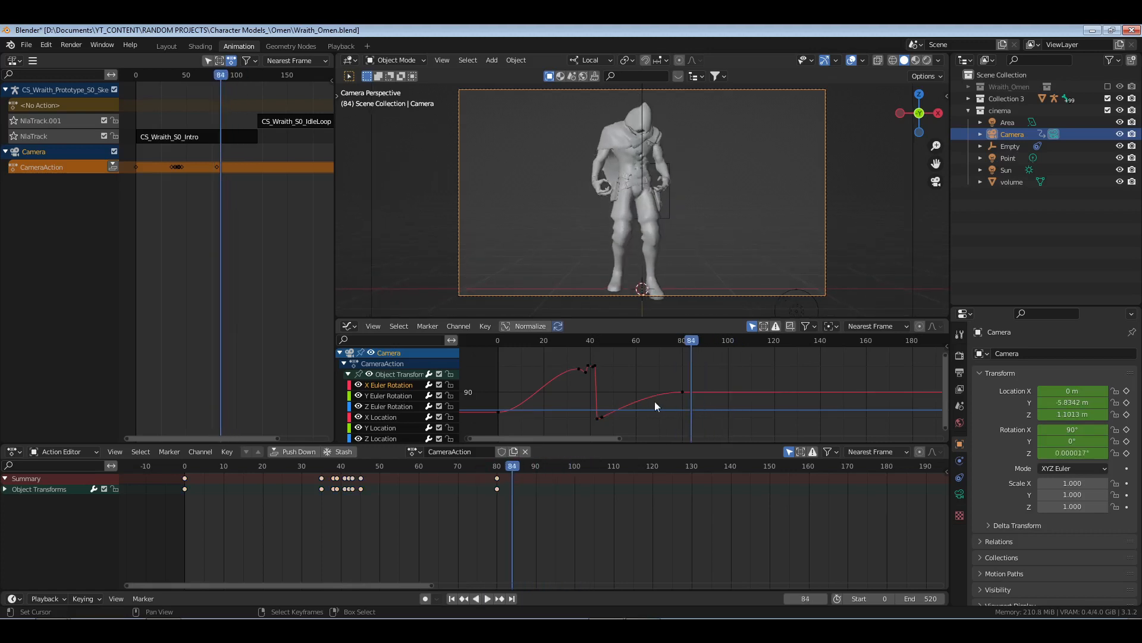
- Select the X Euler Rotation keyframes at frames 80 and 200 and review the available keyframe handle types
scroll(737, 411, down, 3)
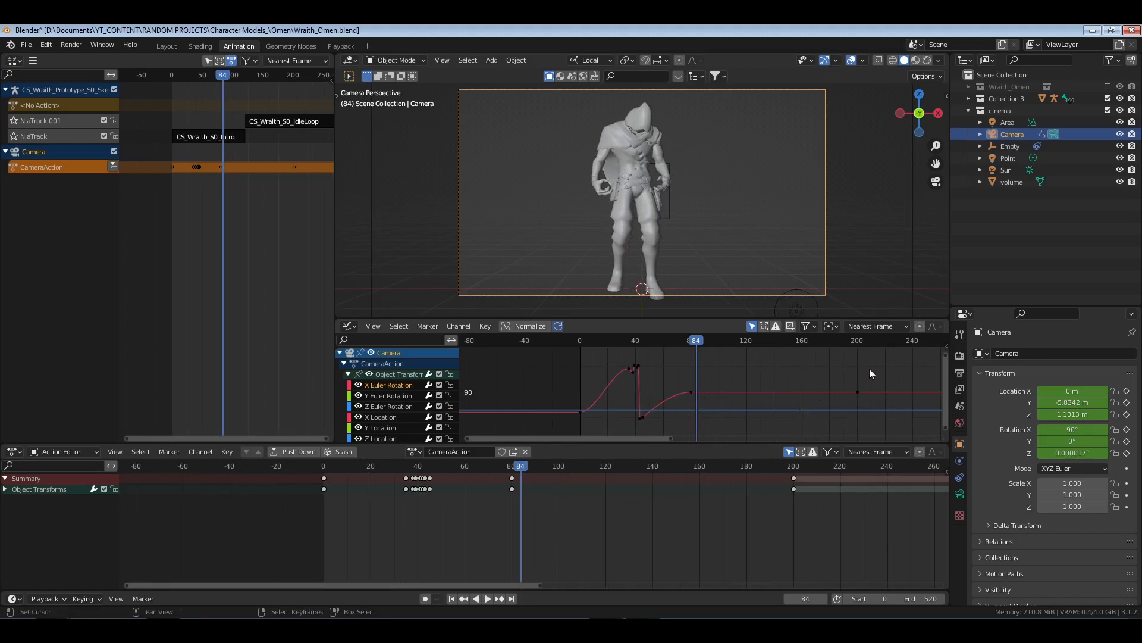
drag(885, 369, 678, 405)
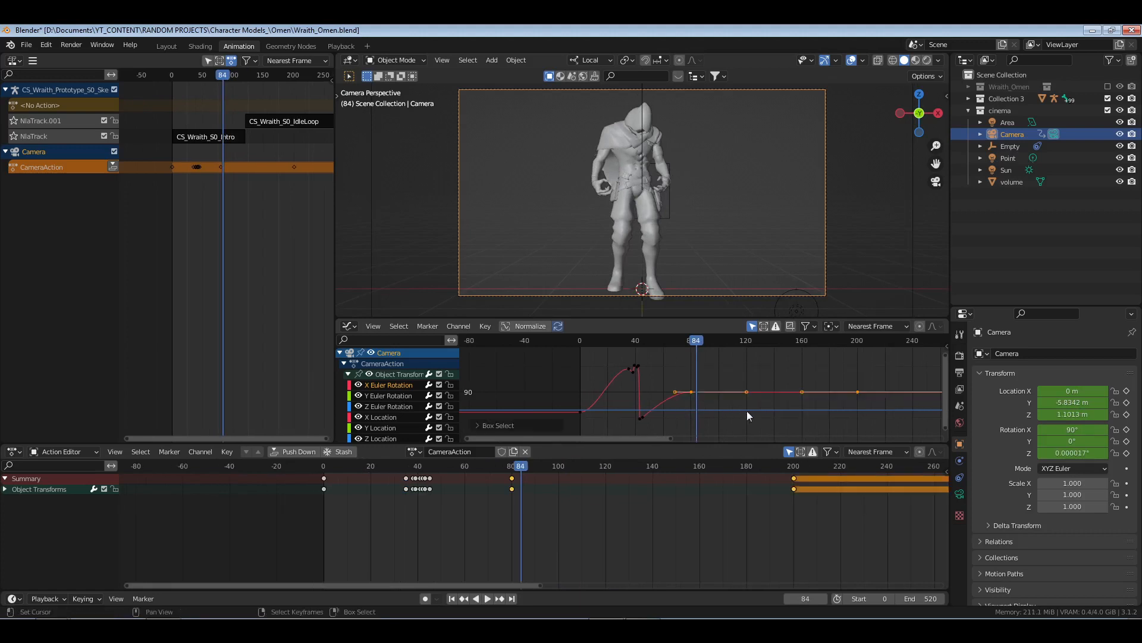
key(v)
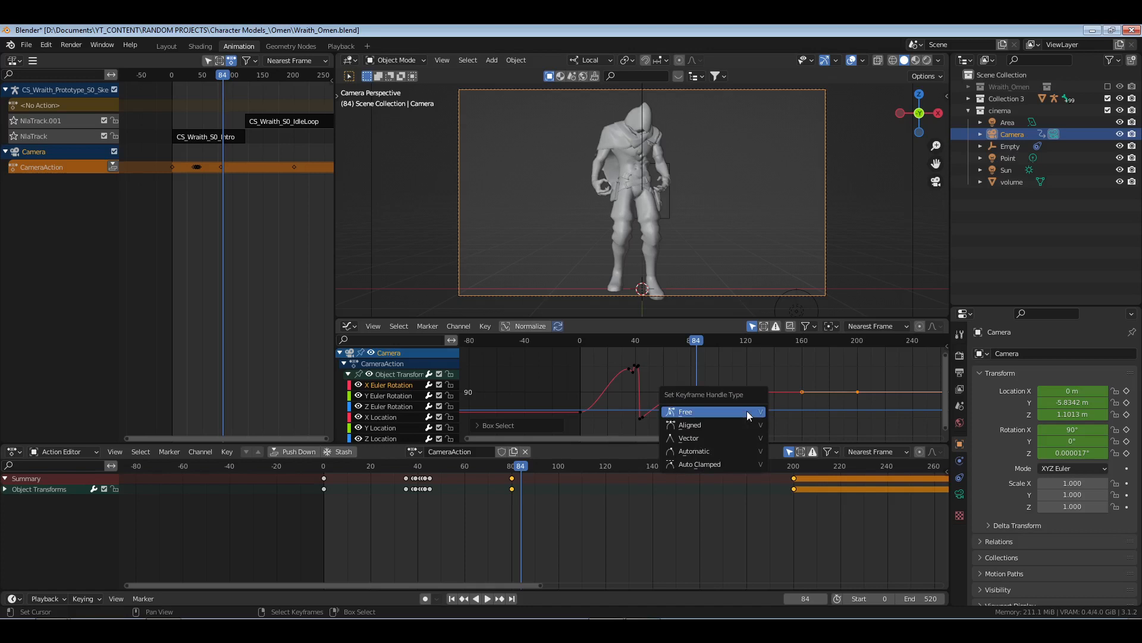
click(747, 411)
click(386, 326)
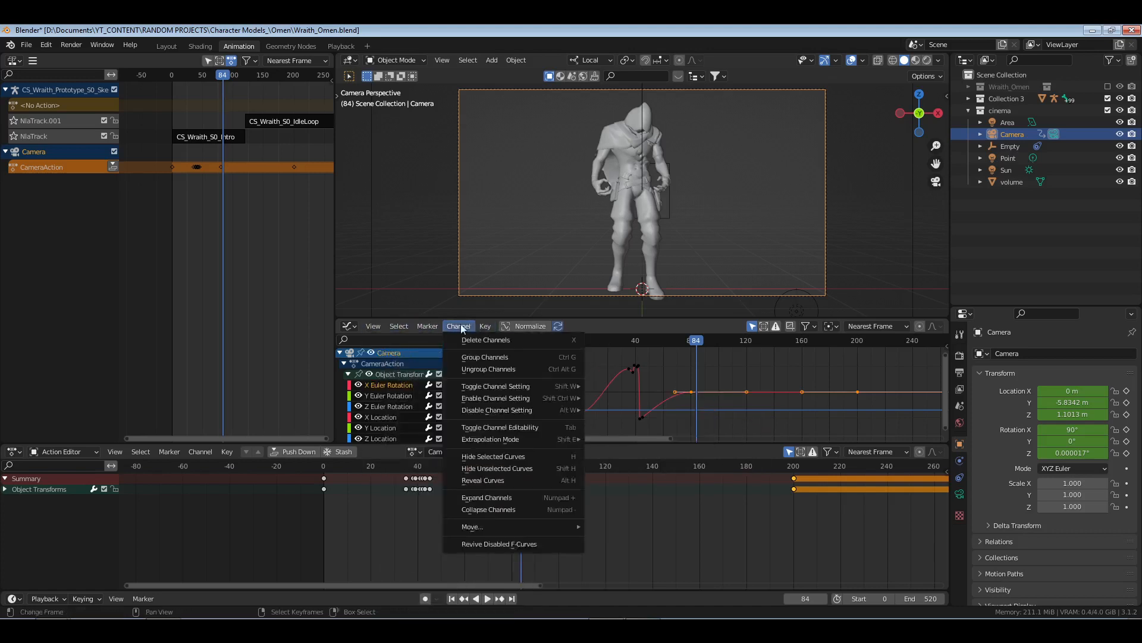
mouse_move(479, 328)
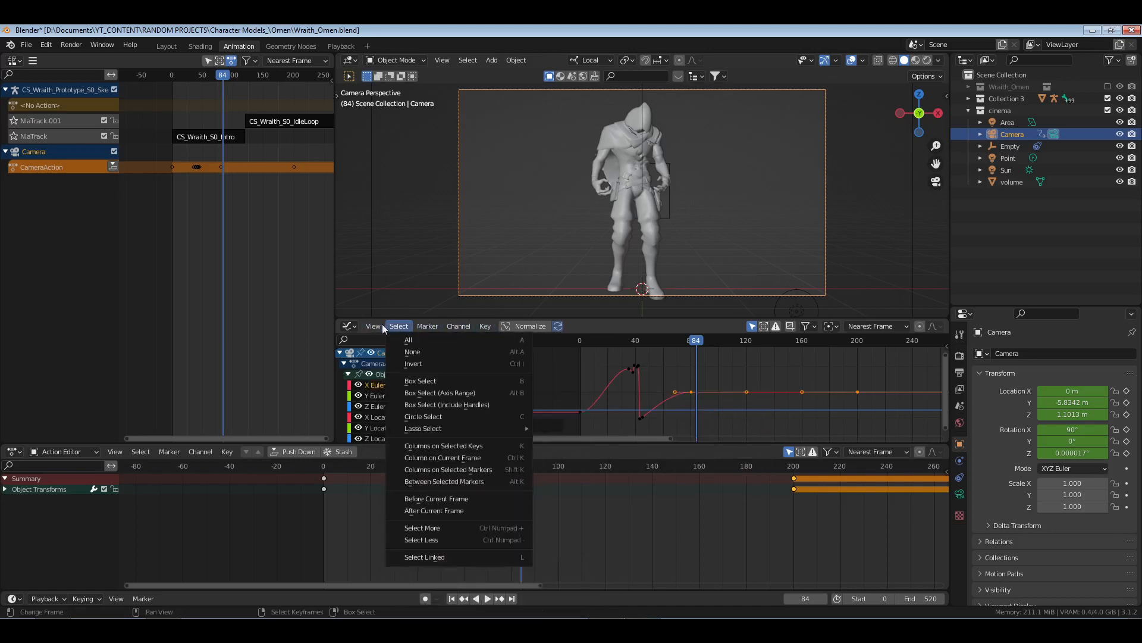
mouse_move(407, 331)
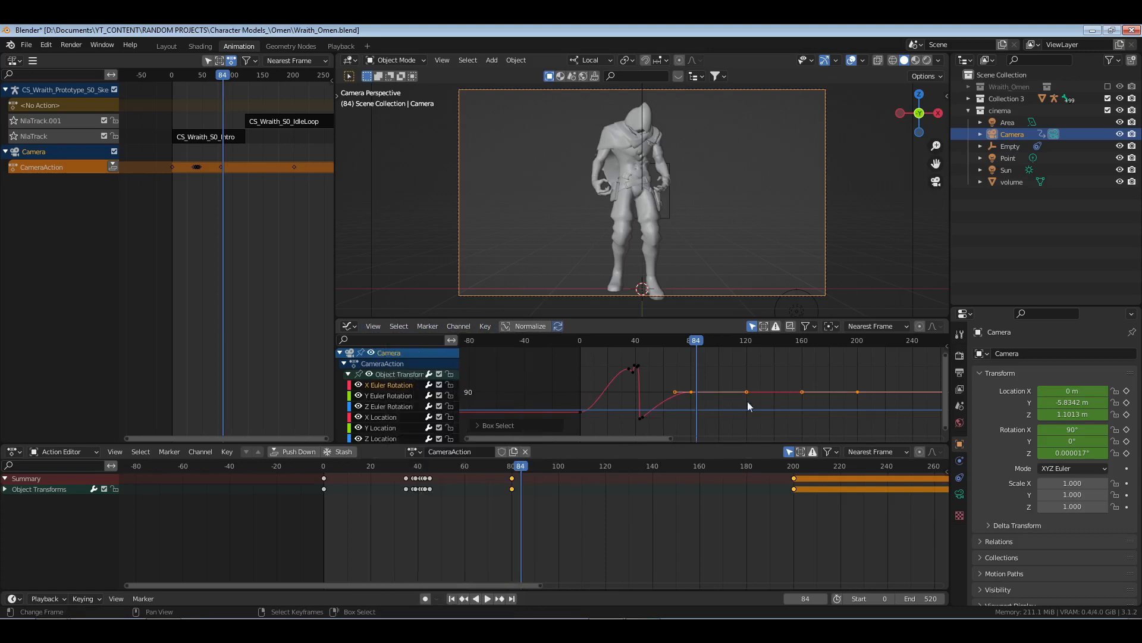
key(v)
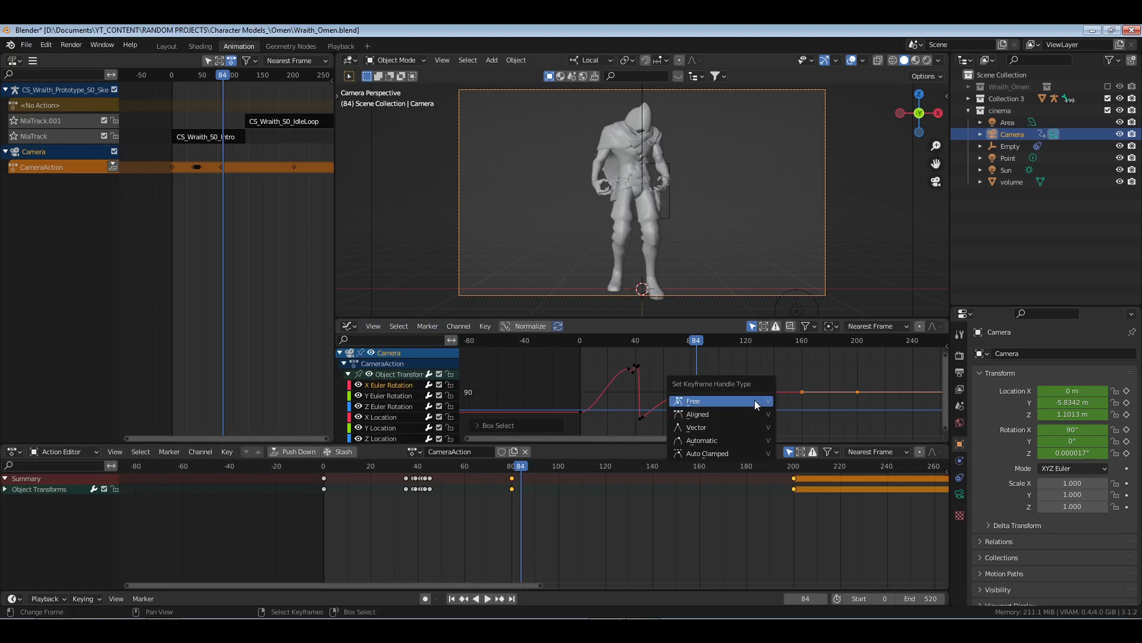
click(755, 400)
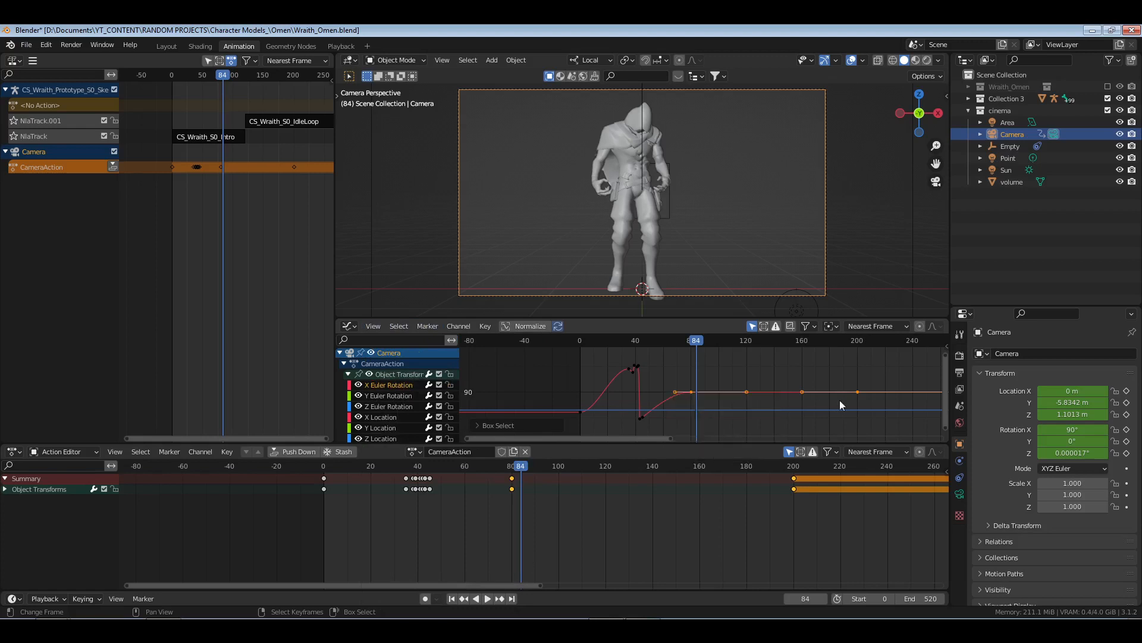
- Try moving the incoming handle of the X Euler Rotation keyframe at frame 80 vertically
click(692, 394)
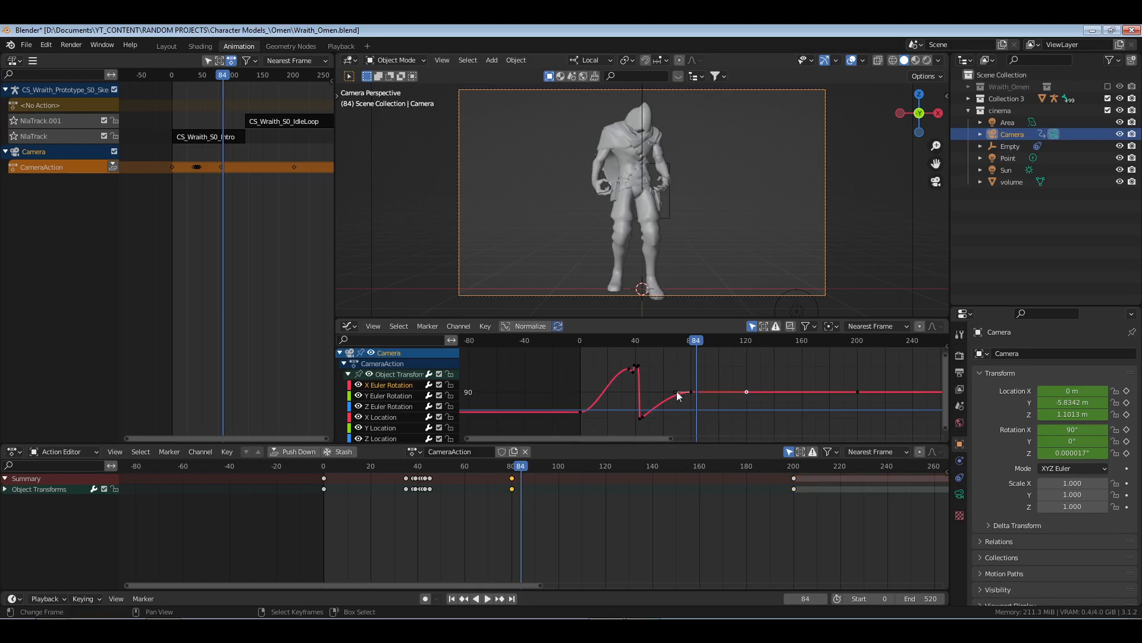
scroll(713, 397, up, 6)
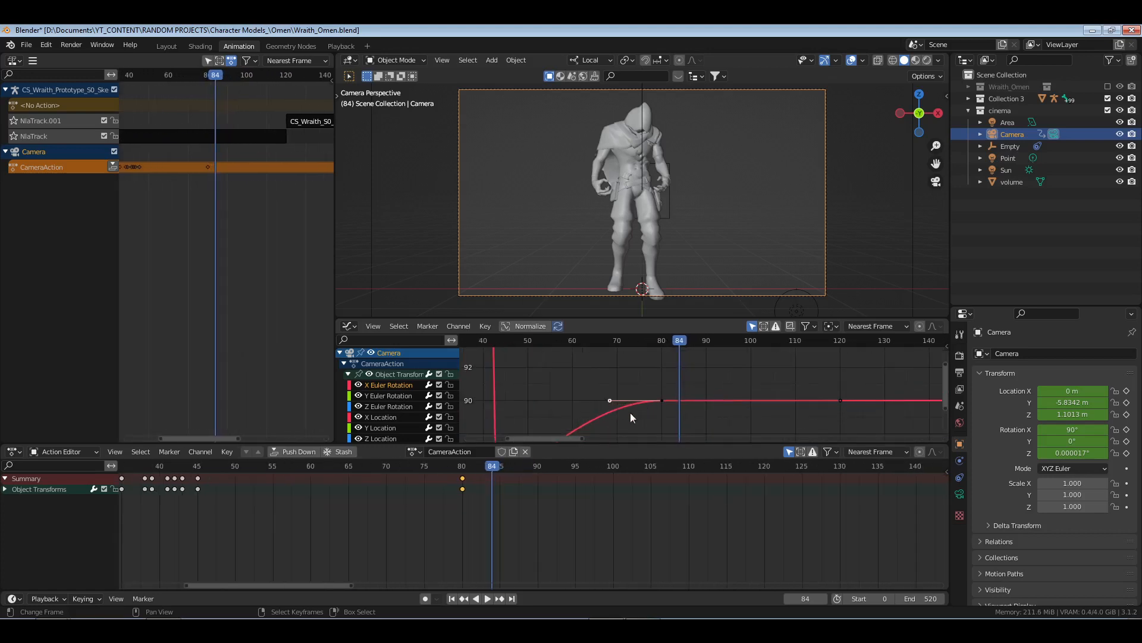
key(g)
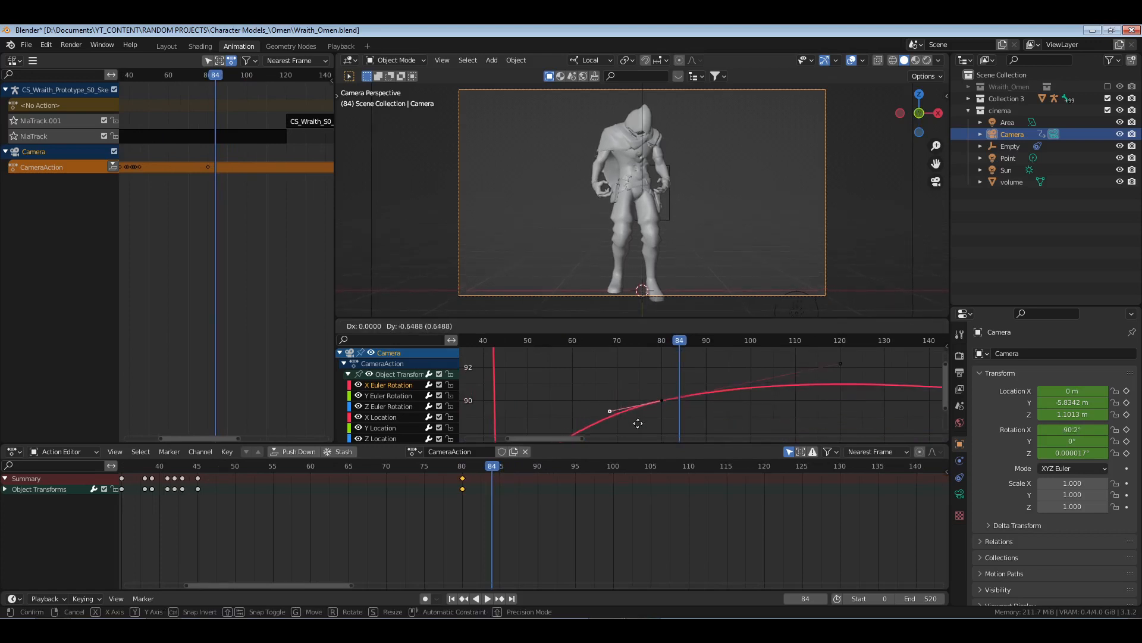
right_click(641, 414)
- Set the handle type of the X Euler Rotation keyframe at frame 80 to Free
right_click(662, 400)
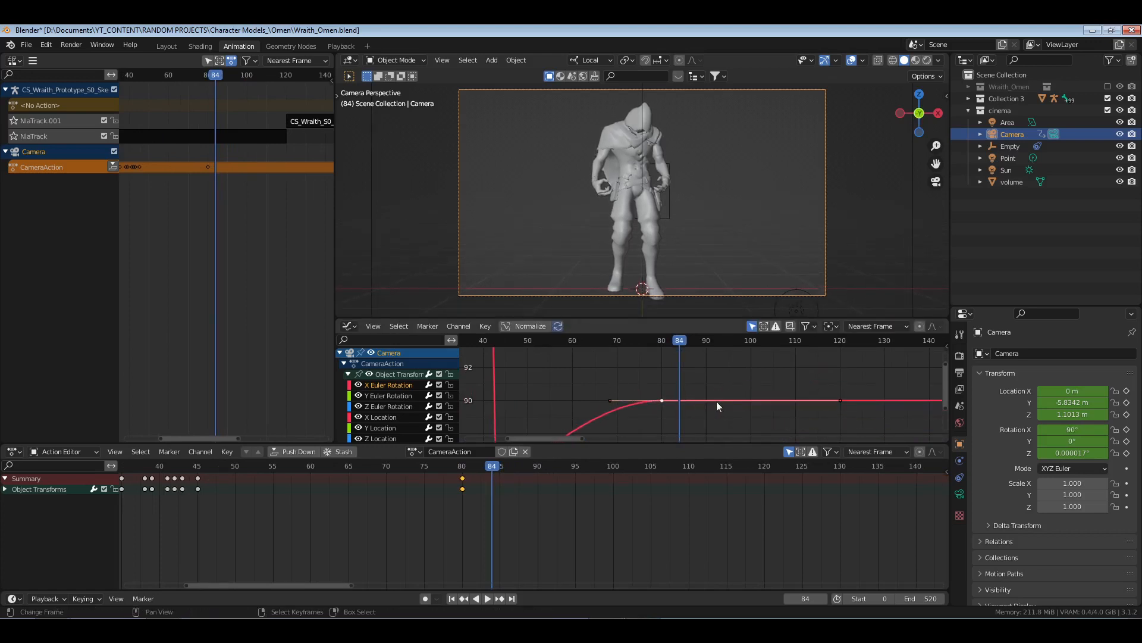
key(v)
click(718, 401)
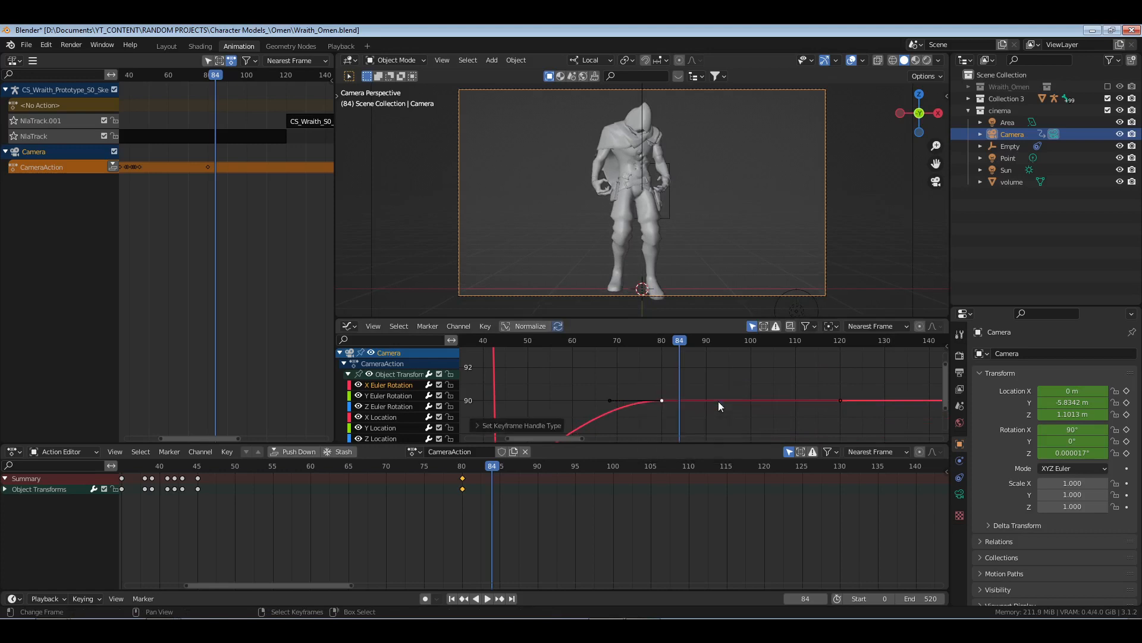
- Try moving the incoming and outgoing handles of the frame 80 keyframe independently, cancelling each move
right_click(609, 400)
key(g)
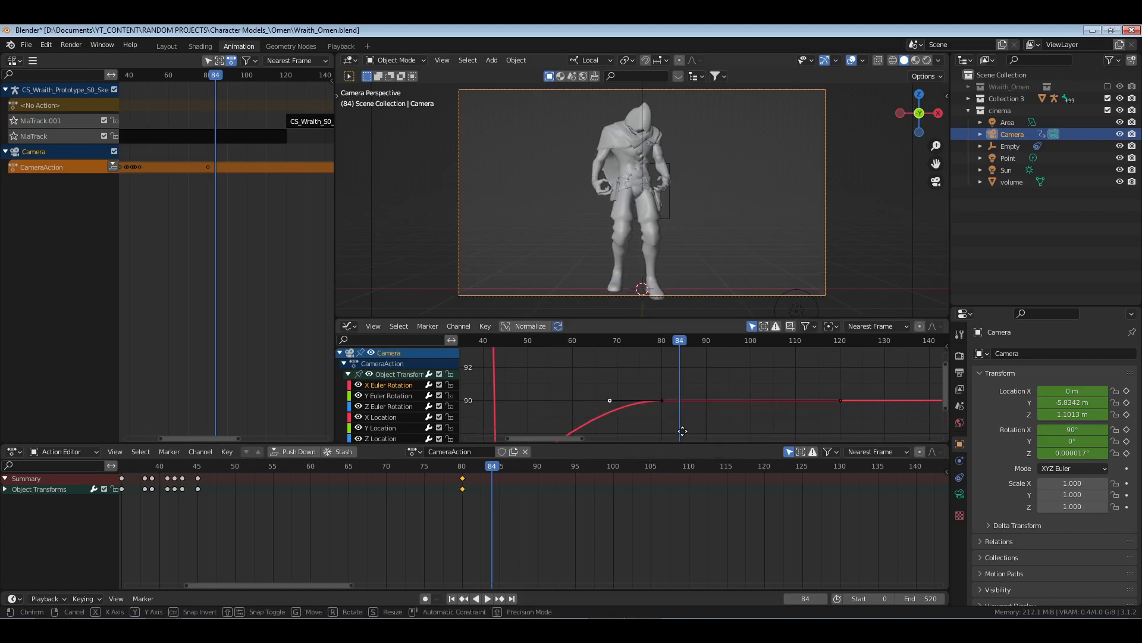
right_click(758, 416)
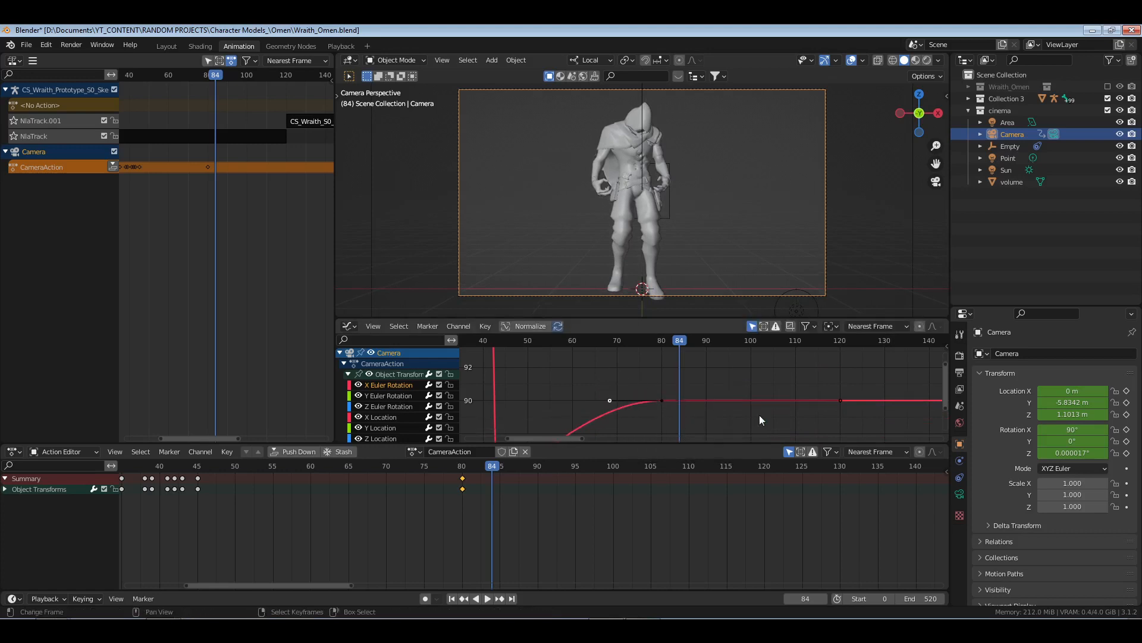
right_click(840, 399)
key(g)
right_click(683, 408)
- Reselect the X Euler Rotation keyframe at frame 80 and place the playhead on that frame
right_click(663, 401)
scroll(693, 392, down, 6)
middle_drag(696, 399, 725, 390)
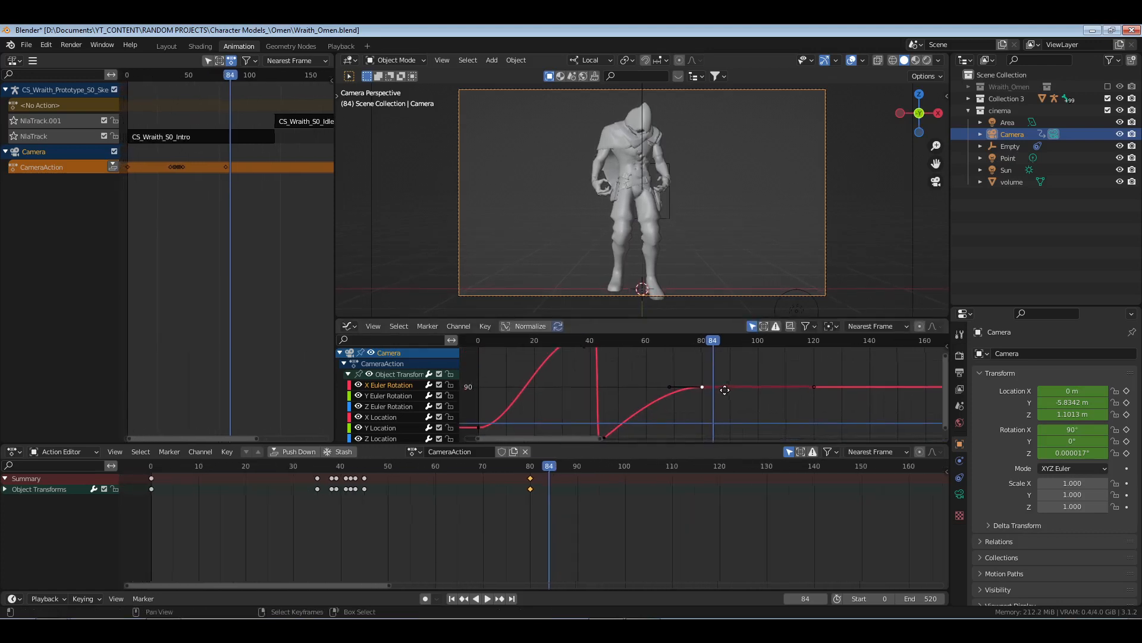
click(531, 506)
key(space)
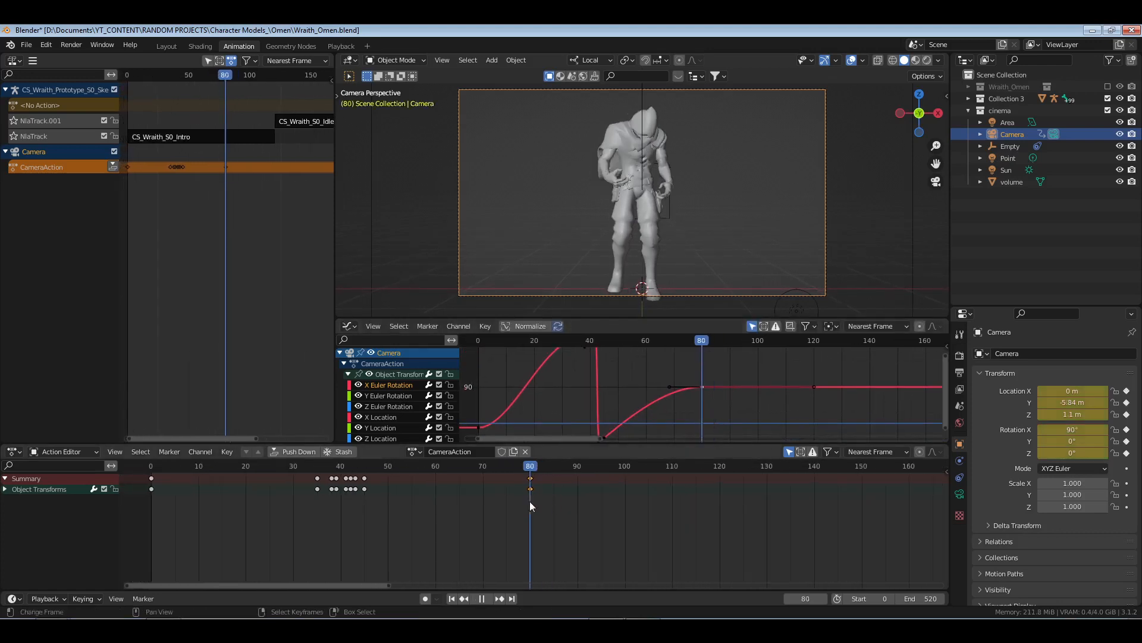
- Try moving the X Euler Rotation keyframe at frame 80 upward, cancelling or undoing each move
key(g)
key(y)
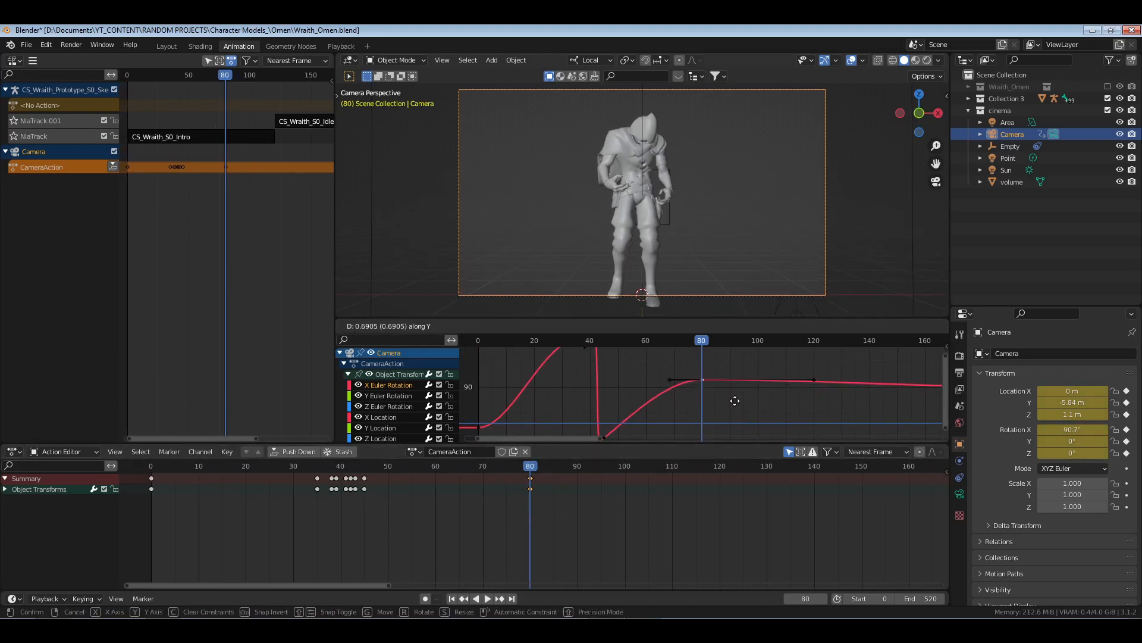
right_click(736, 400)
key(g)
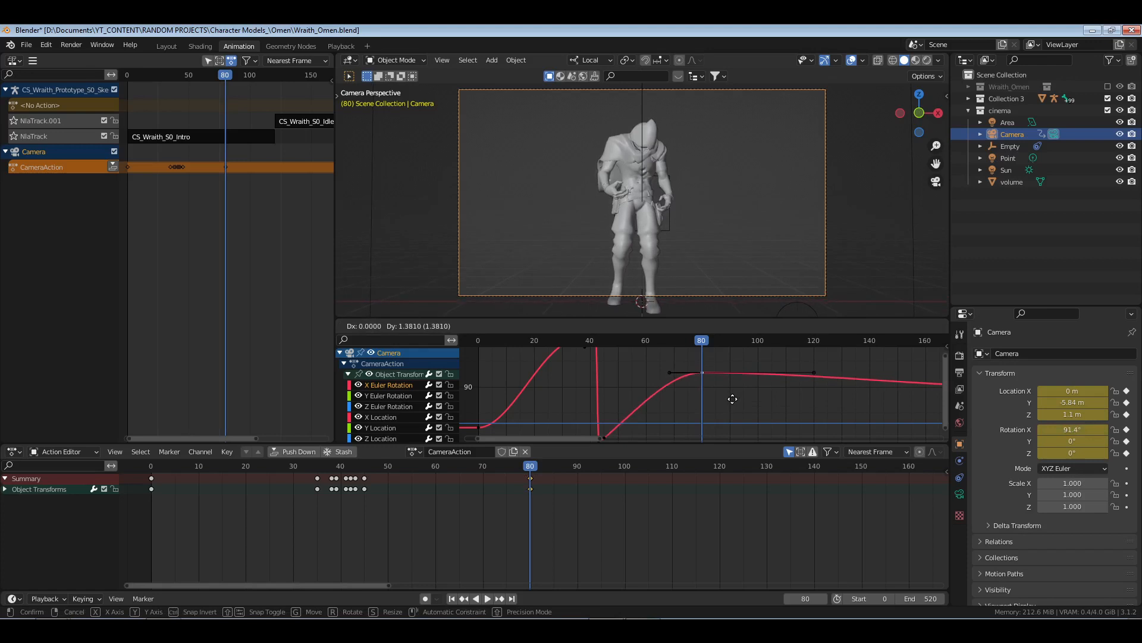
right_click(732, 403)
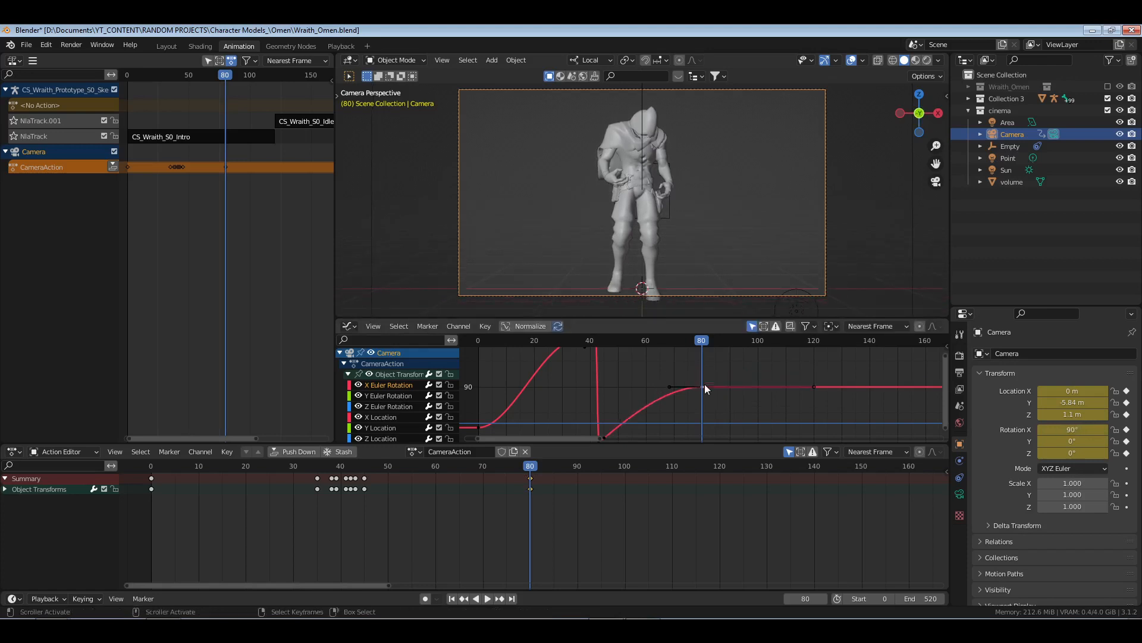
key(g)
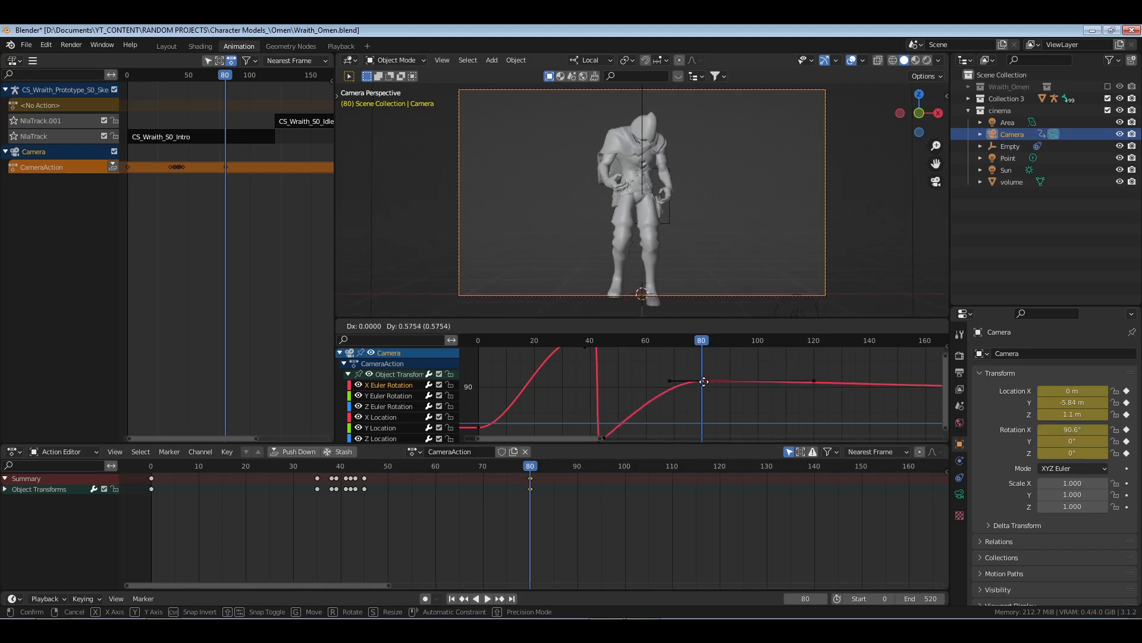
click(704, 381)
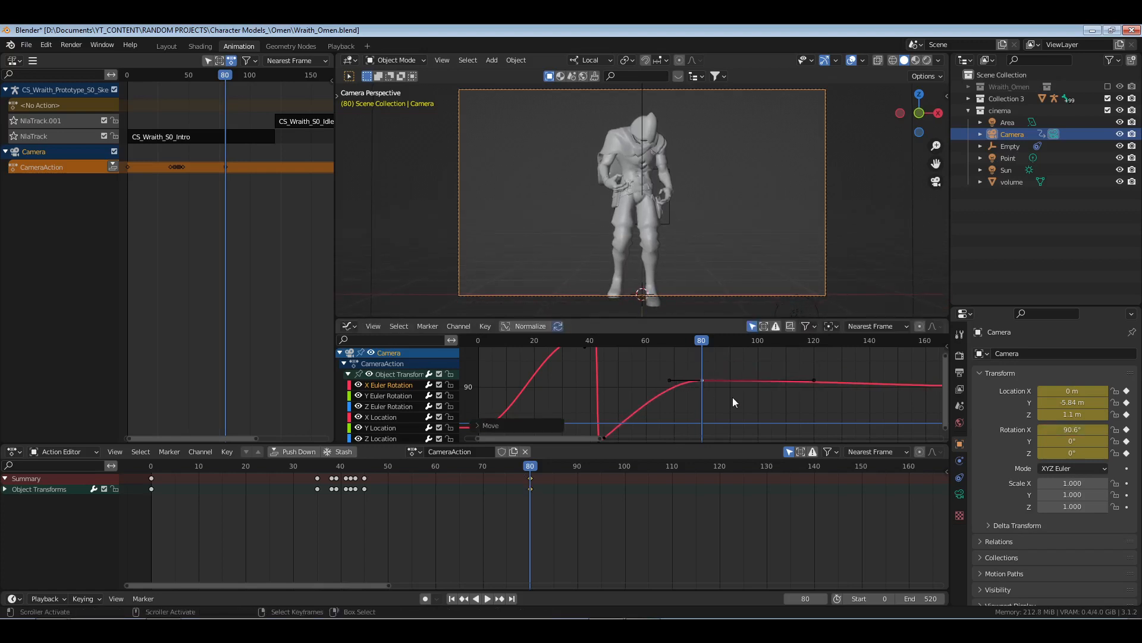
key(ctrl+z)
- Raise the X Euler Rotation keyframe at frame 80 along the value axis to about 91.8°
key(g)
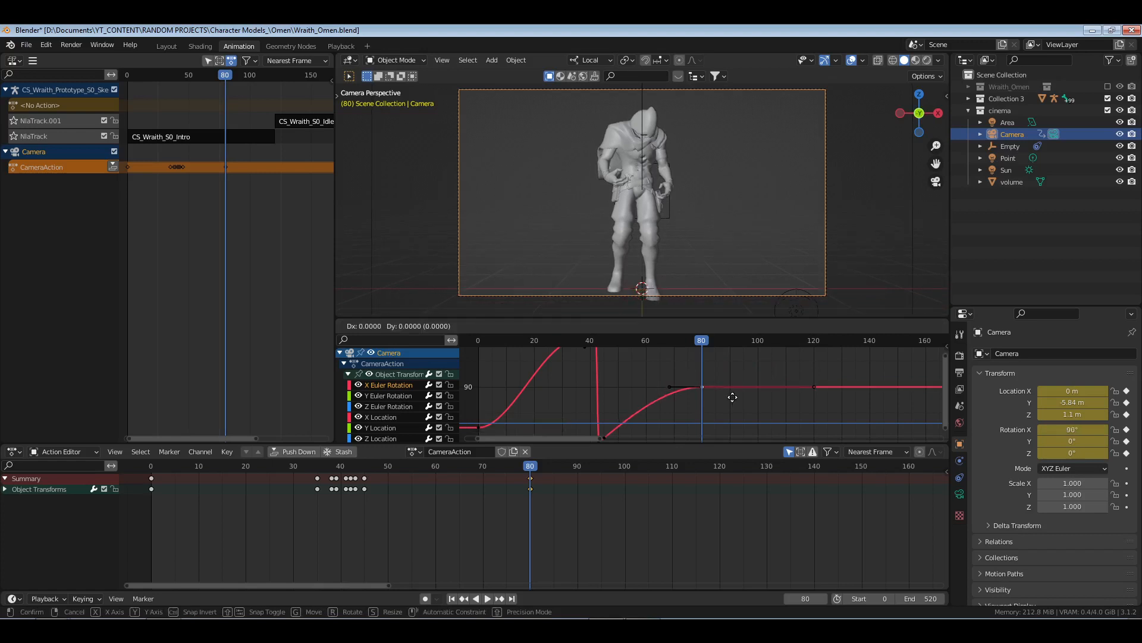
key(y)
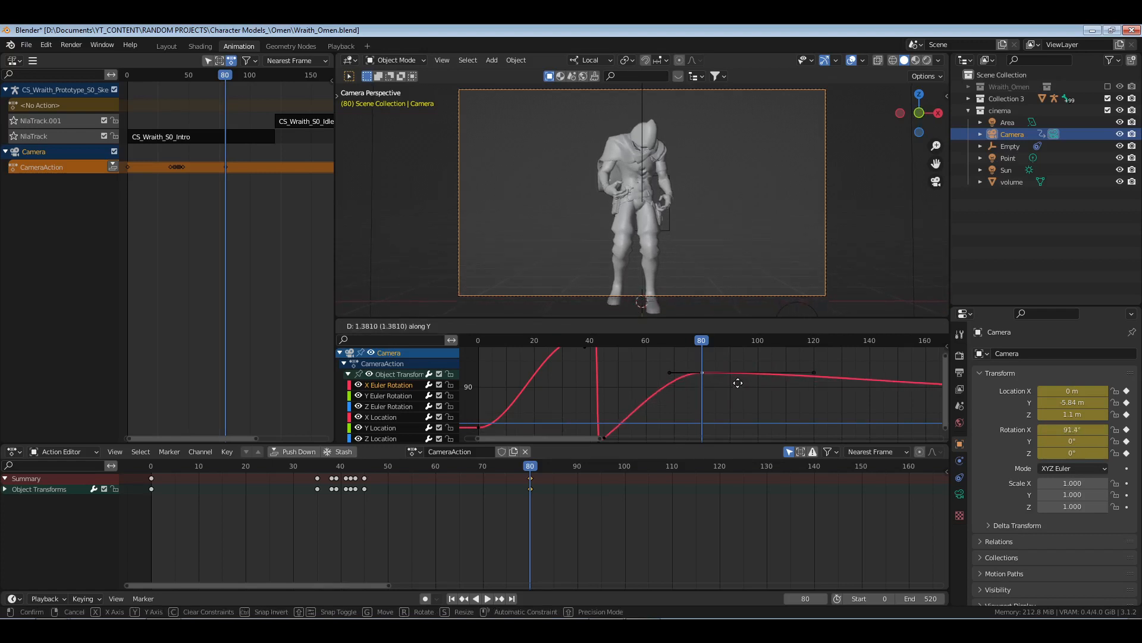
click(809, 370)
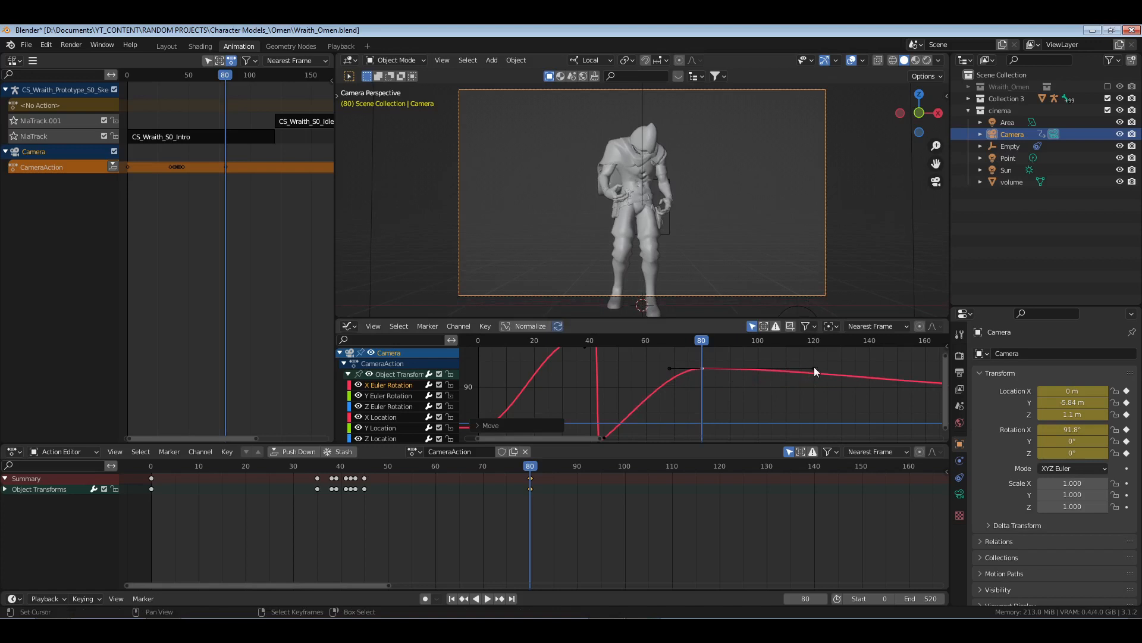
- Shorten the outgoing handle of the frame 80 keyframe horizontally, and raise it above the curve
click(814, 369)
key(g)
key(x)
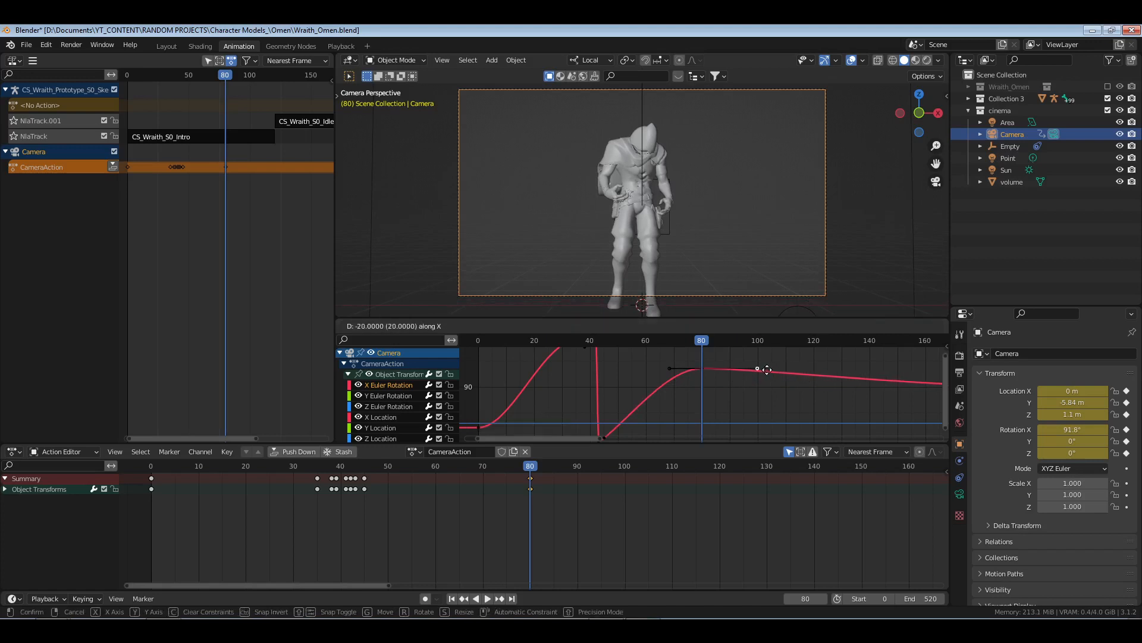
click(758, 368)
key(g)
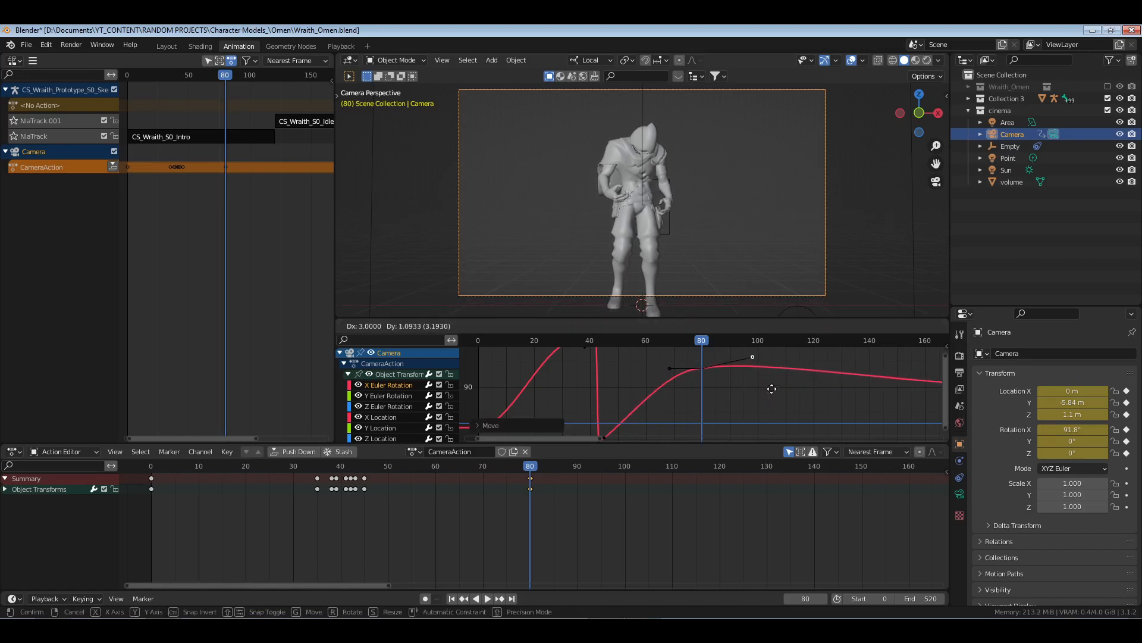
- Raise and lengthen the incoming handle of the frame 80 keyframe, and play back the animation
click(676, 371)
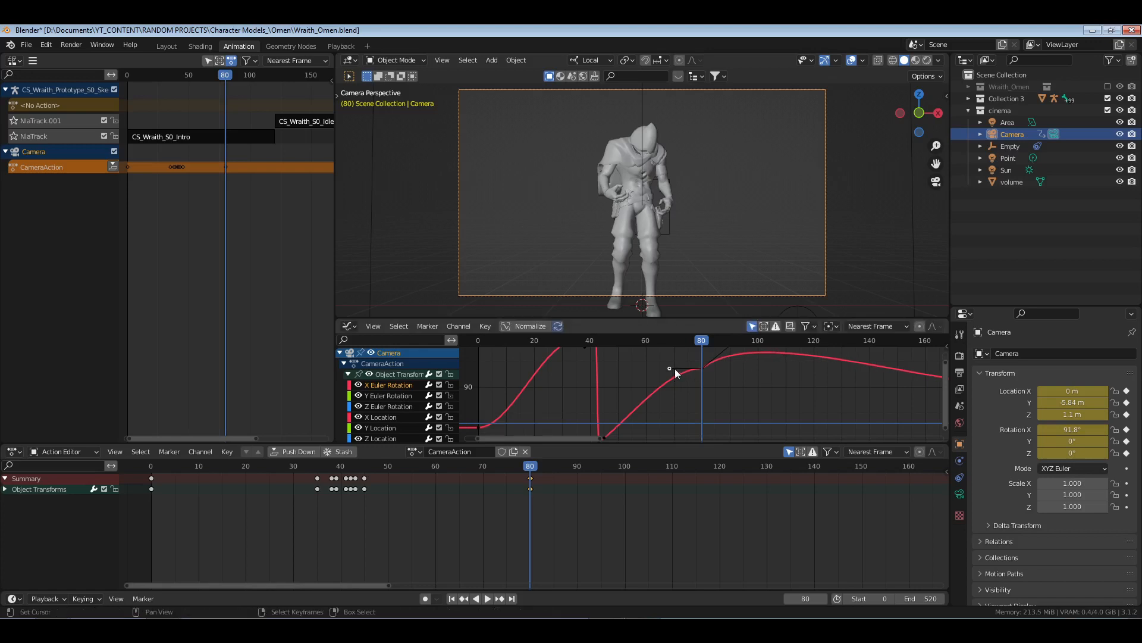
key(g)
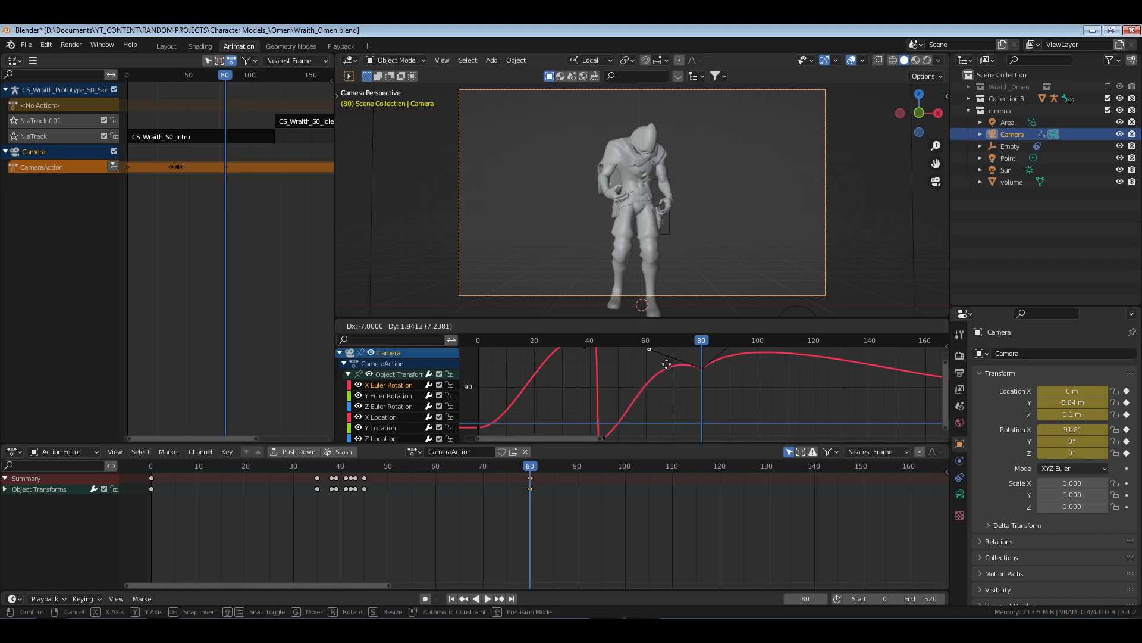
click(666, 363)
key(space)
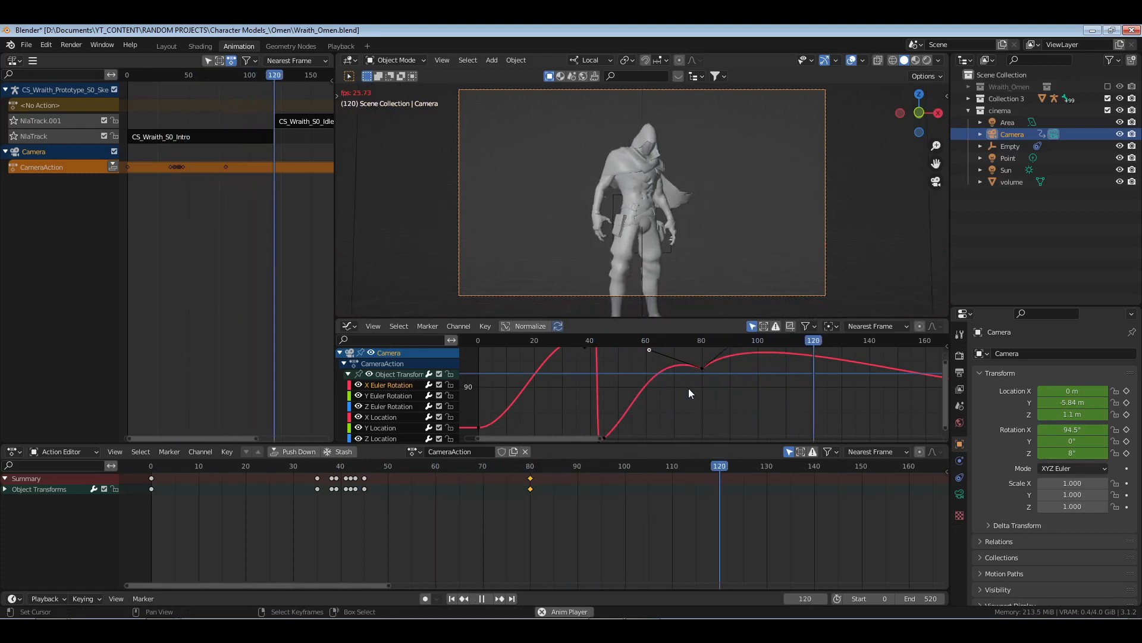
key(space)
- Return the playhead to frame 80 and lower the X Euler Rotation keyframe there to about 90.1°
right_click(702, 367)
drag(641, 378, 673, 378)
drag(680, 378, 702, 390)
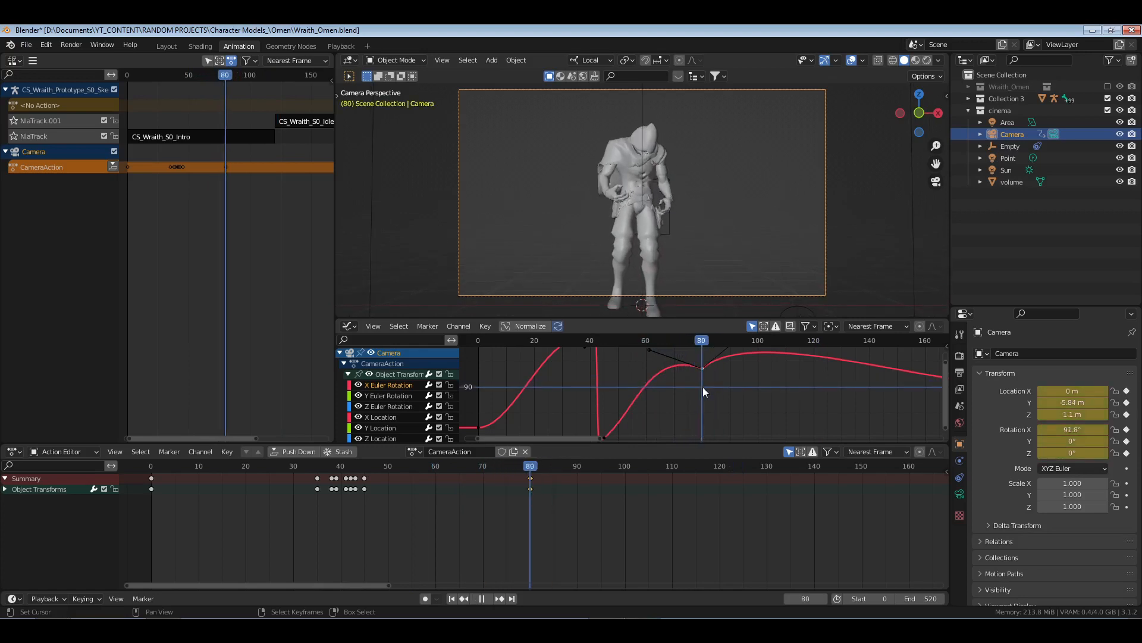
key(g)
key(y)
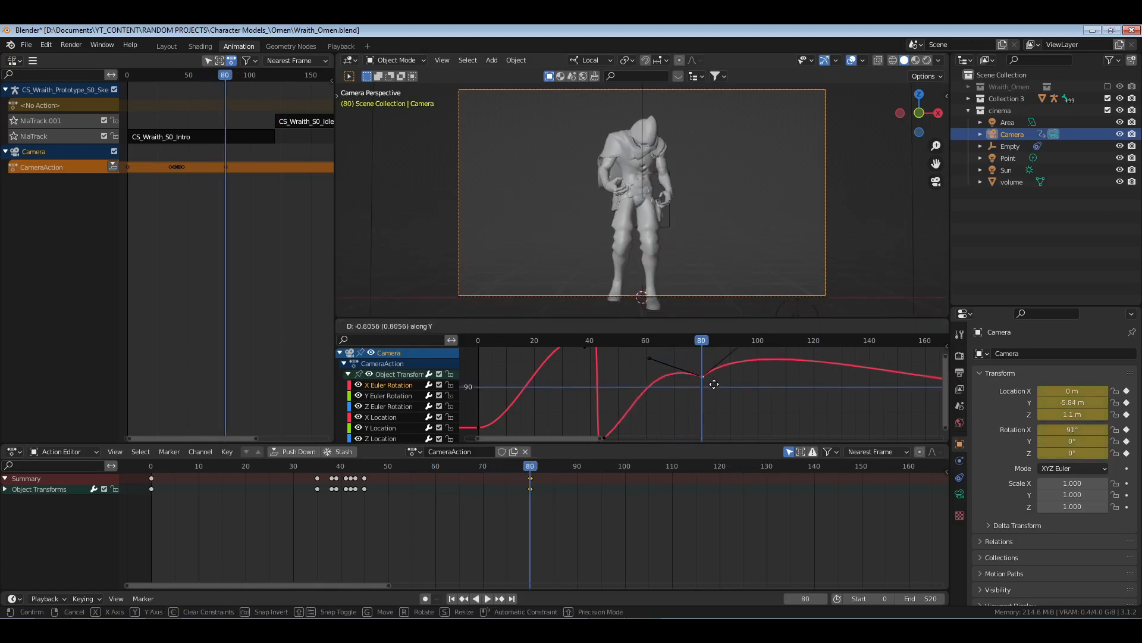
click(712, 390)
- Steepen the incoming handle of the frame 80 keyframe, and stretch its outgoing handle to a shallower slope ending near frame 111
click(651, 369)
key(g)
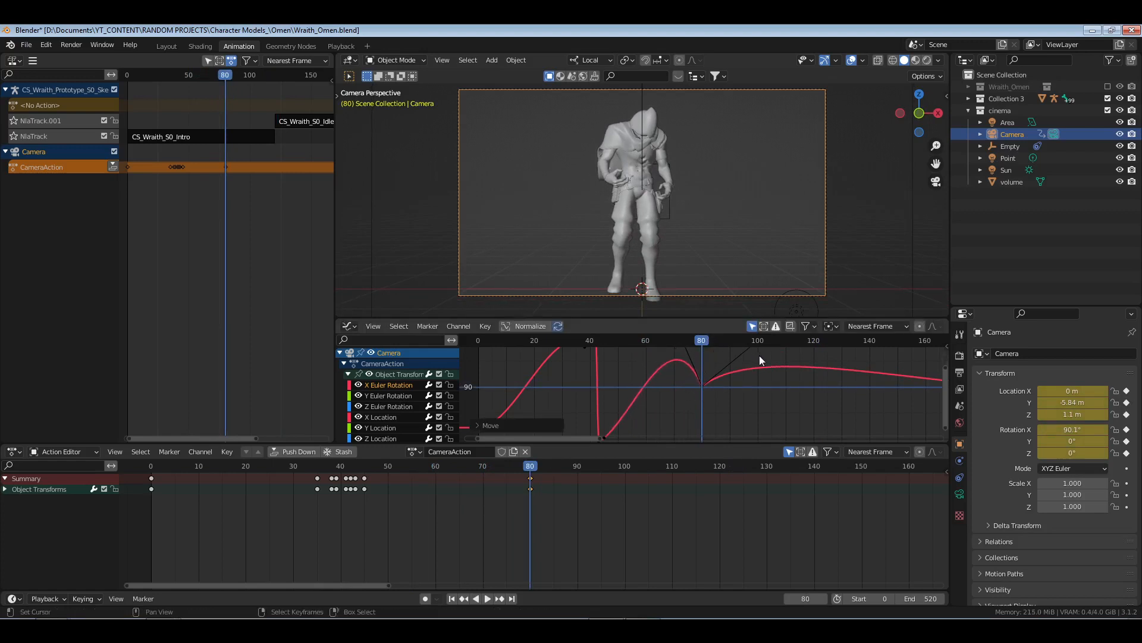
click(793, 403)
middle_drag(765, 397, 784, 387)
key(g)
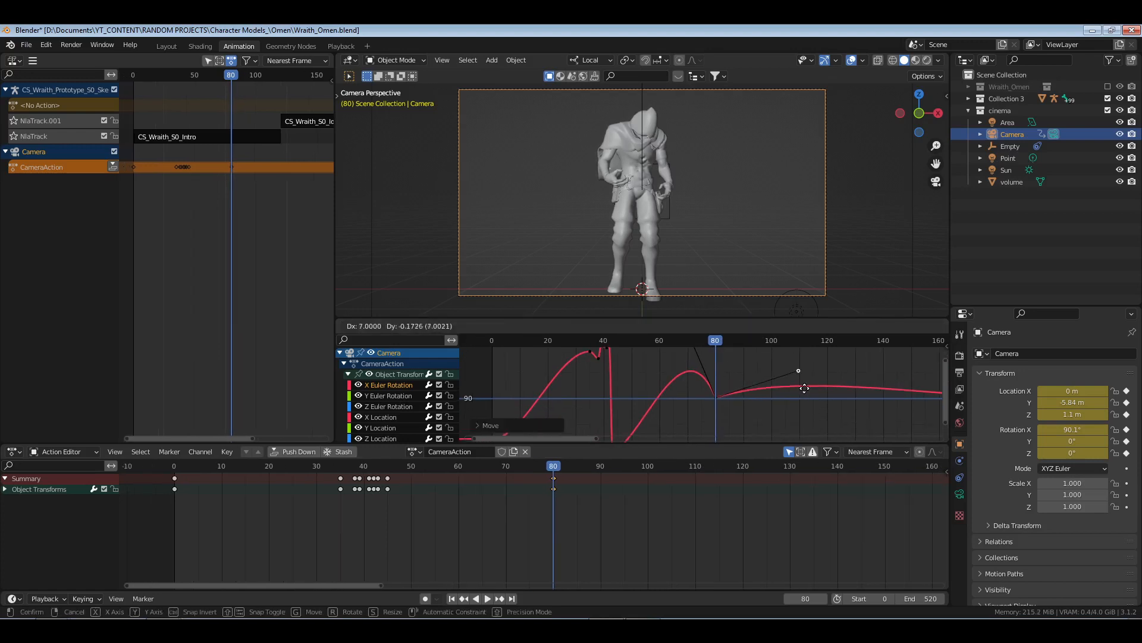
click(797, 388)
- Play back the camera motion through the frame 80 keyframe and return the playhead to frame 0
click(616, 373)
key(space)
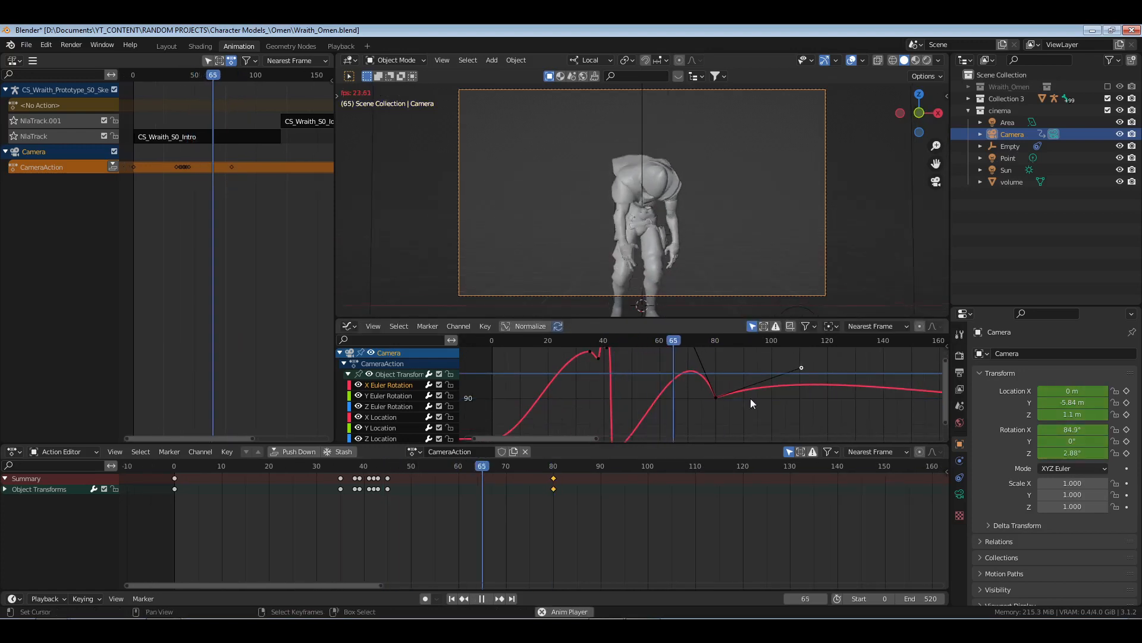
click(651, 381)
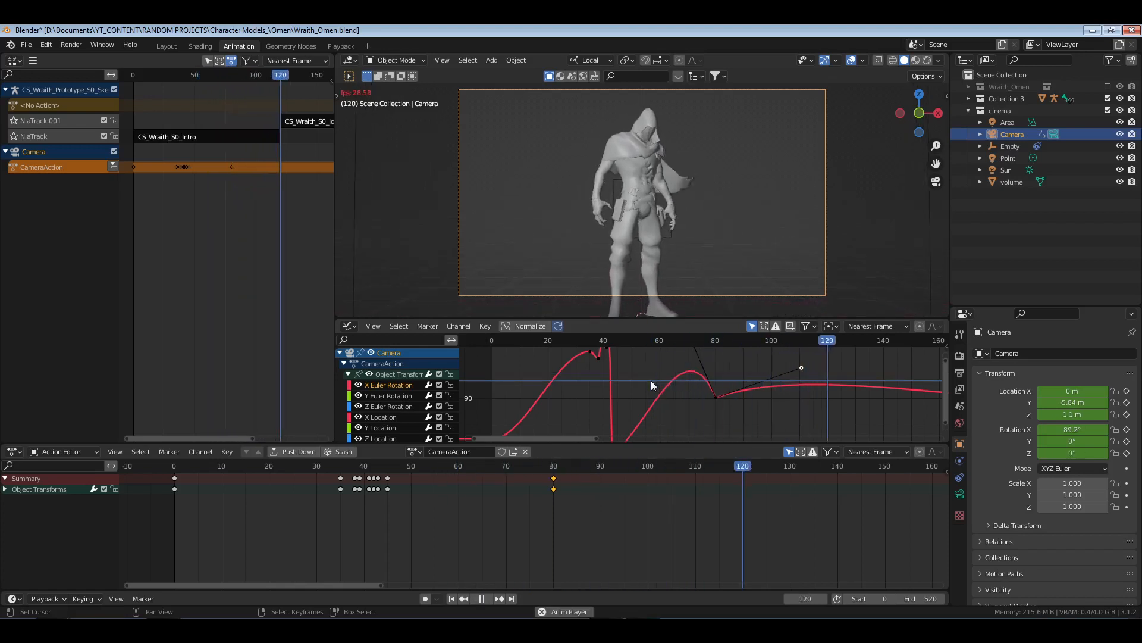
key(space)
drag(651, 380, 484, 375)
- Save the file and play back the animation from frame 0
key(ctrl+s)
middle_drag(720, 412, 725, 406)
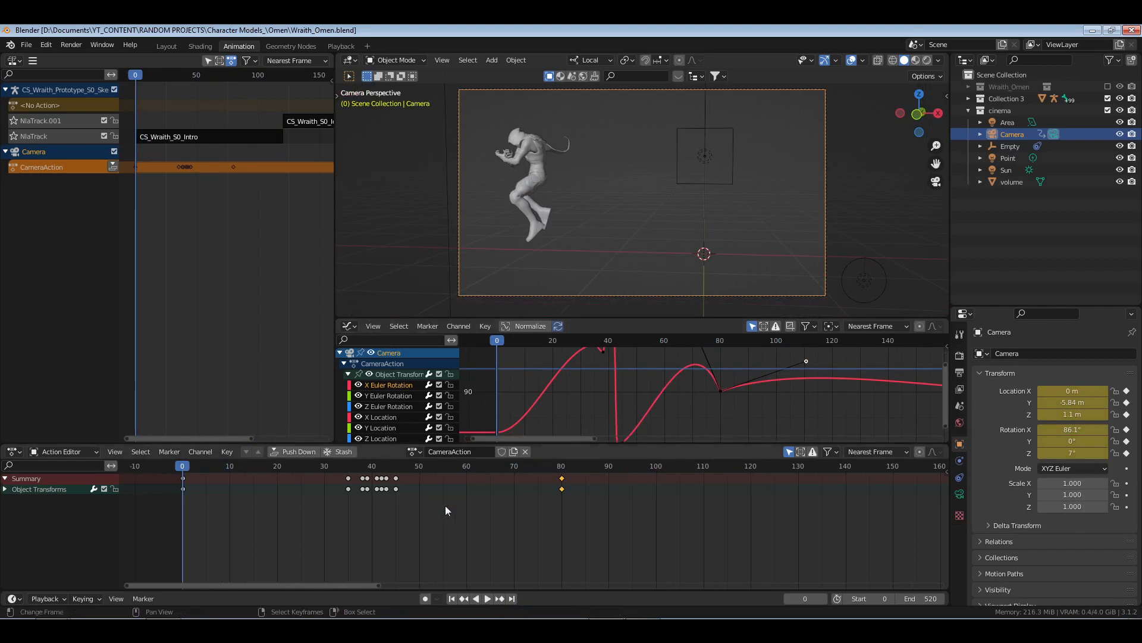
key(space)
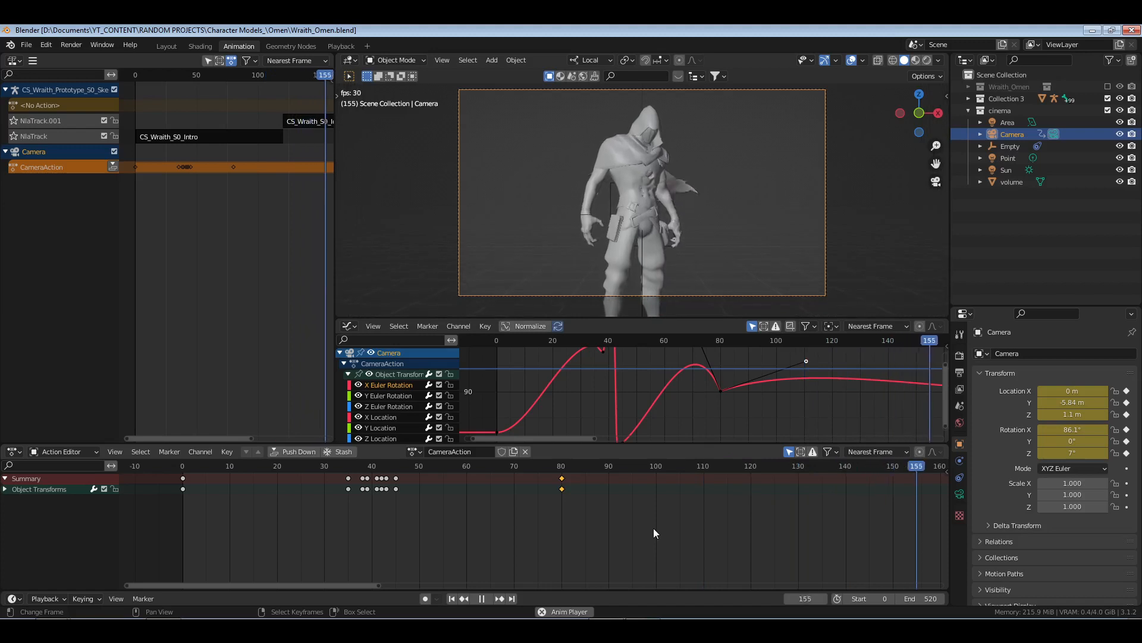
key(space)
- Select the X Euler Rotation keyframe at frame 200 and set its handle type to Free
ctrl+middle_drag(773, 518, 701, 516)
drag(691, 469, 723, 518)
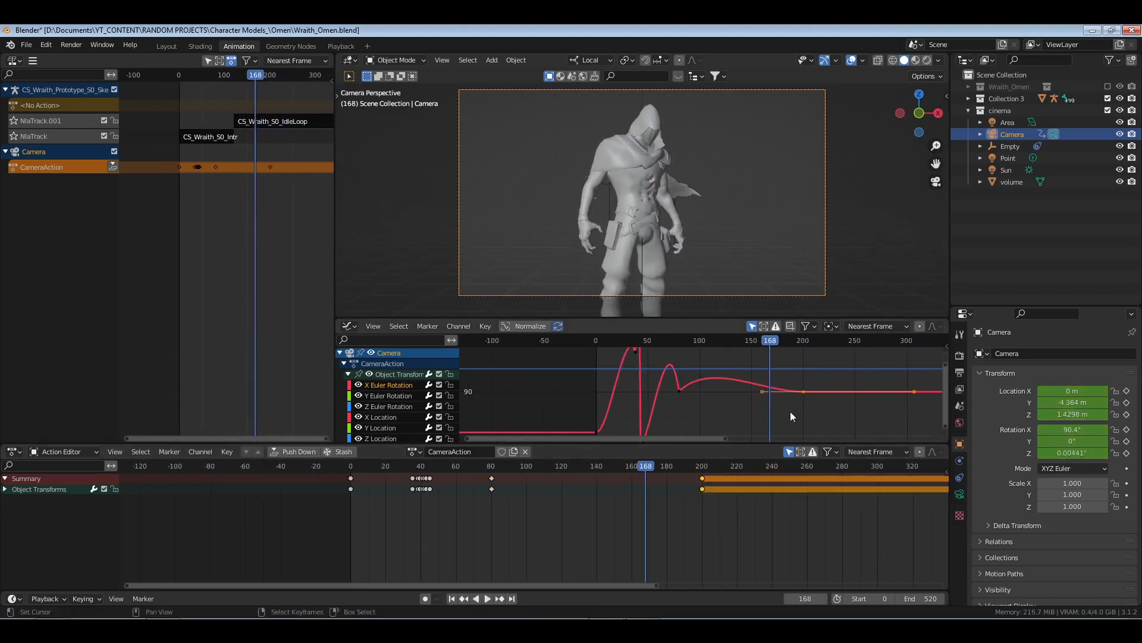
key(v)
click(790, 411)
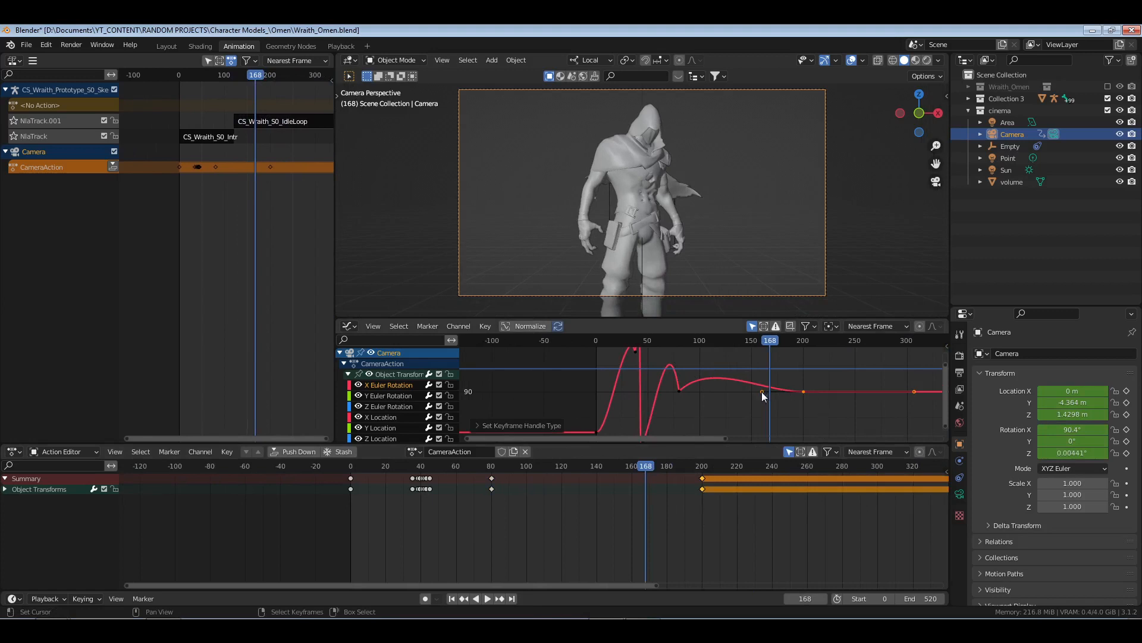
- Pull the frame 200 keyframe's incoming handle up to about frame 187, and review the playback before returning to frame 0
key(g)
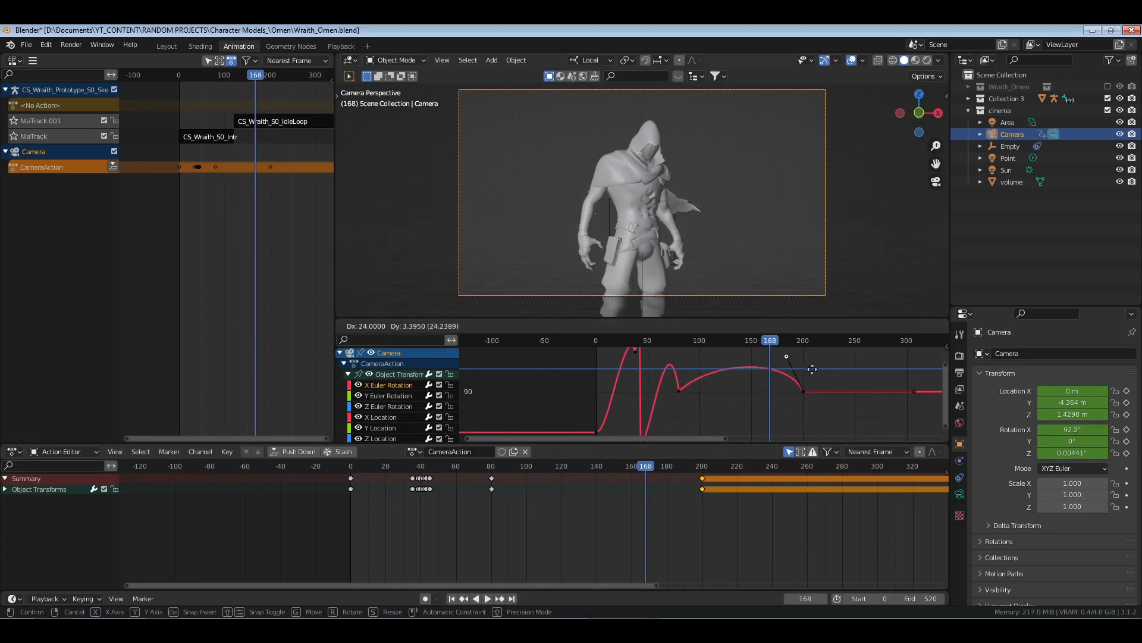
click(815, 375)
click(674, 395)
key(space)
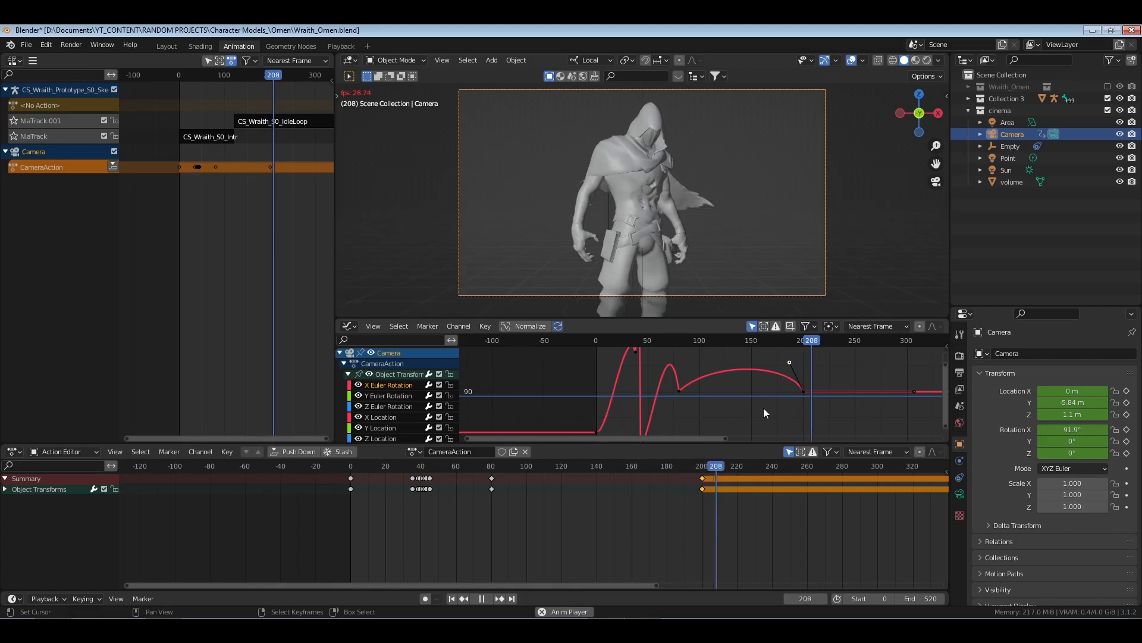
key(space)
click(595, 381)
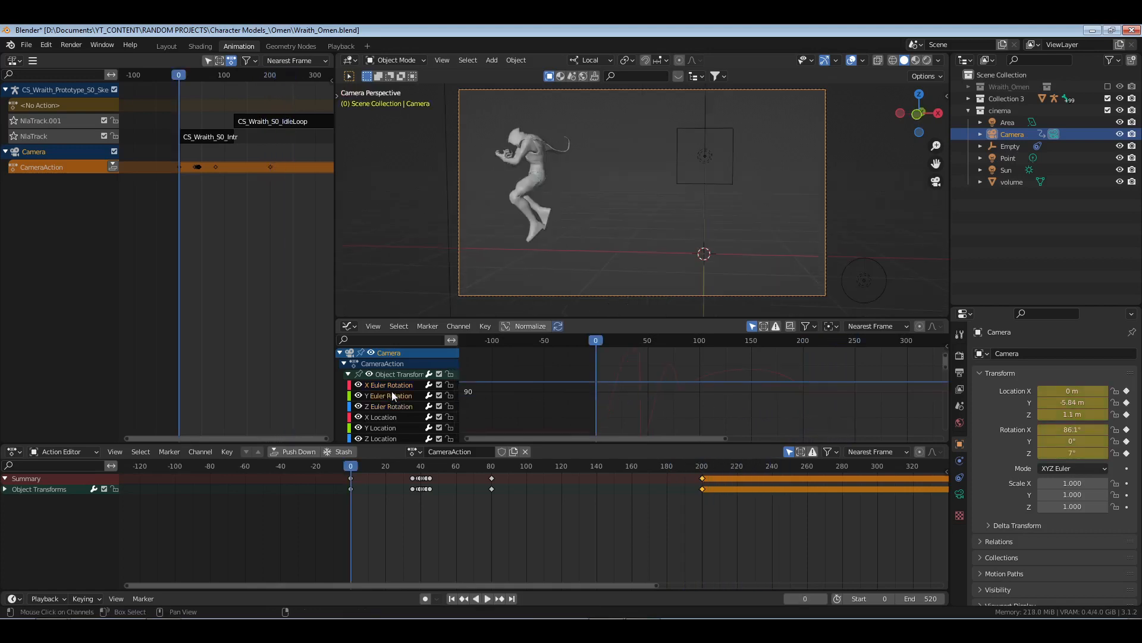
- Show the rotation curves' Noise modifier settings and enable the Noise modifier on the X Euler Rotation curve
key(n)
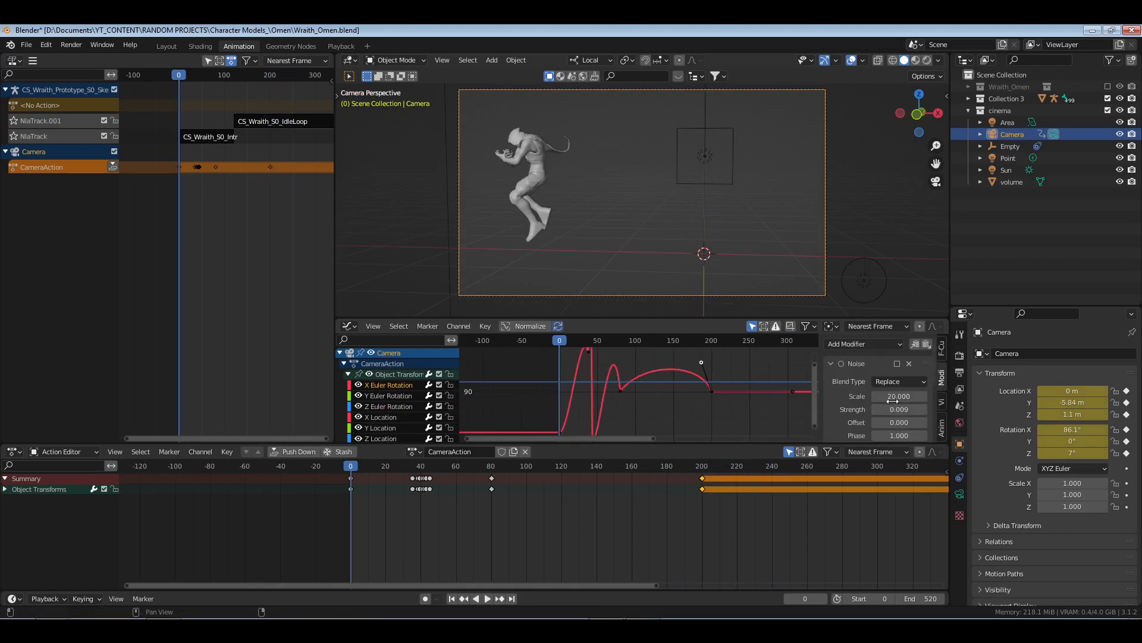
key(a)
click(390, 404)
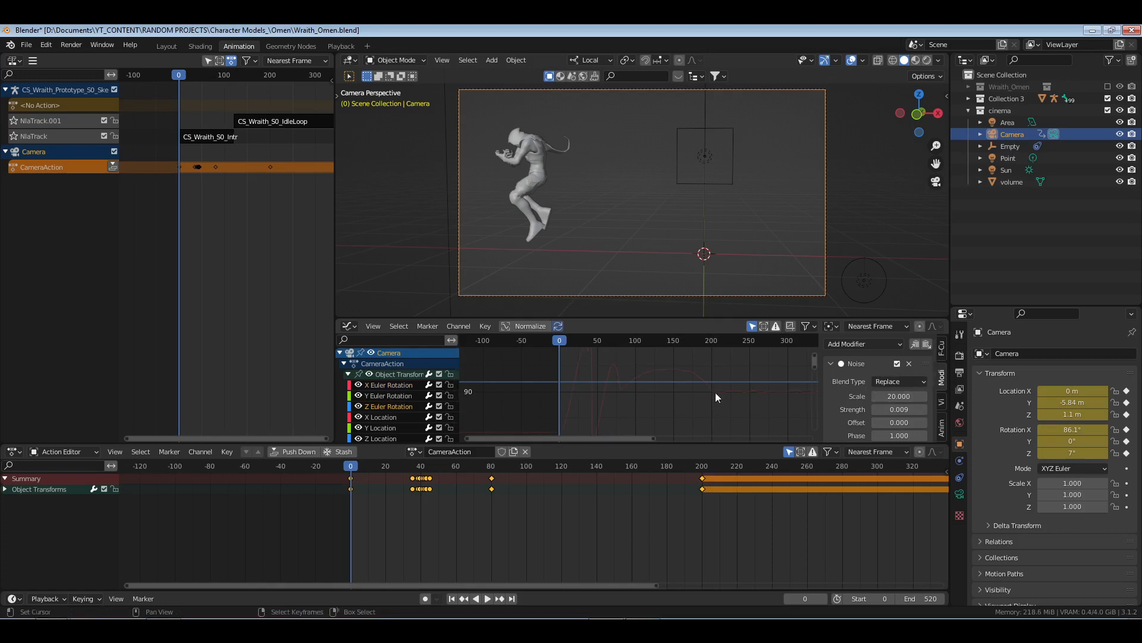
click(623, 394)
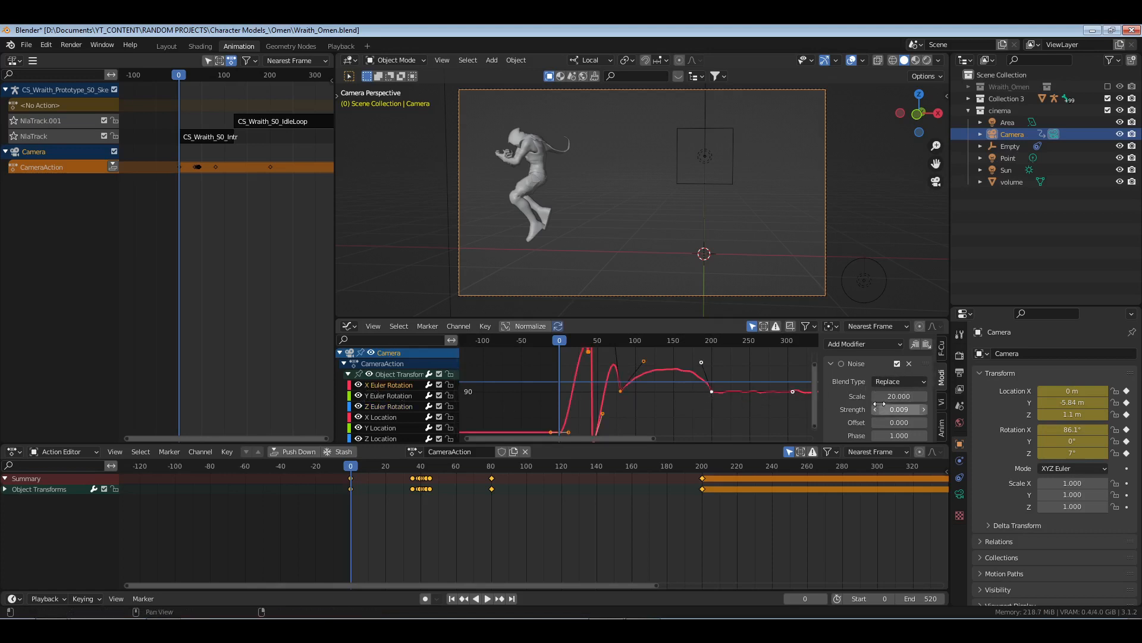
- Set the Noise modifier's Depth to 1 on the X Euler Rotation curve
scroll(892, 390, down, 3)
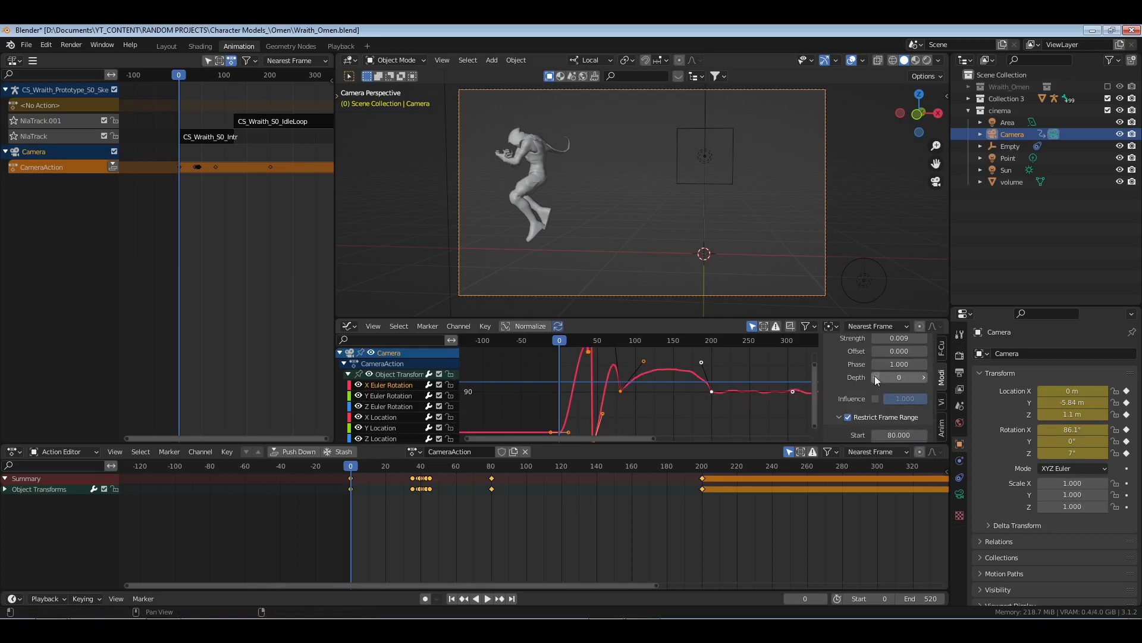
click(924, 377)
scroll(886, 418, down, 3)
scroll(857, 418, up, 3)
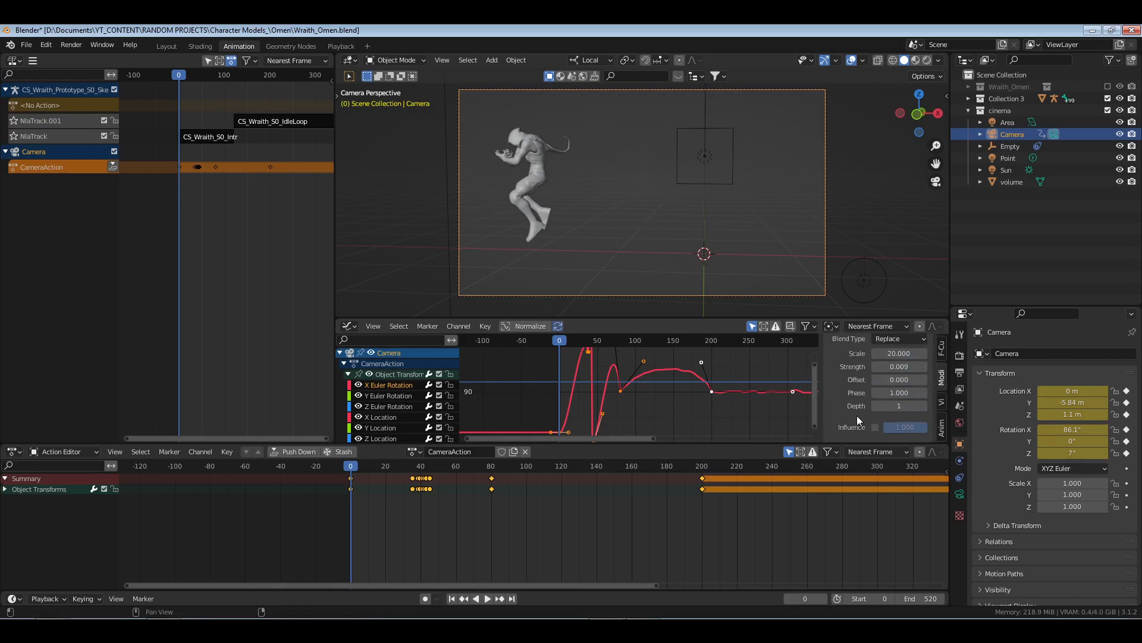
- Save the file with the playhead at frame 0 and deselect all keyframes
ctrl+middle_drag(743, 390, 650, 407)
drag(587, 404, 555, 406)
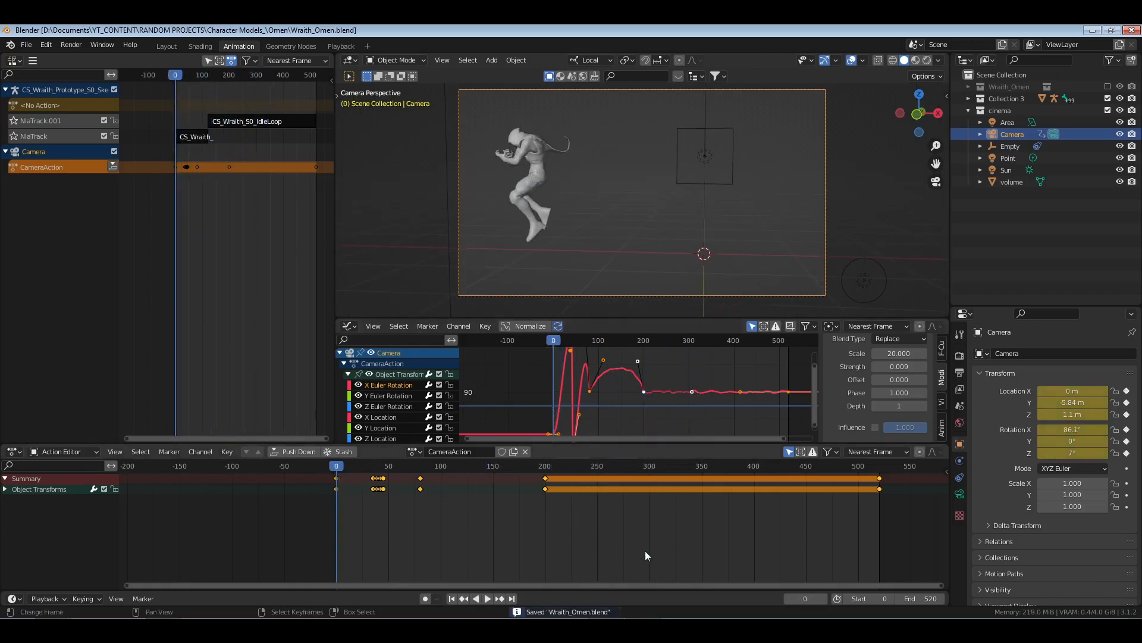
click(704, 532)
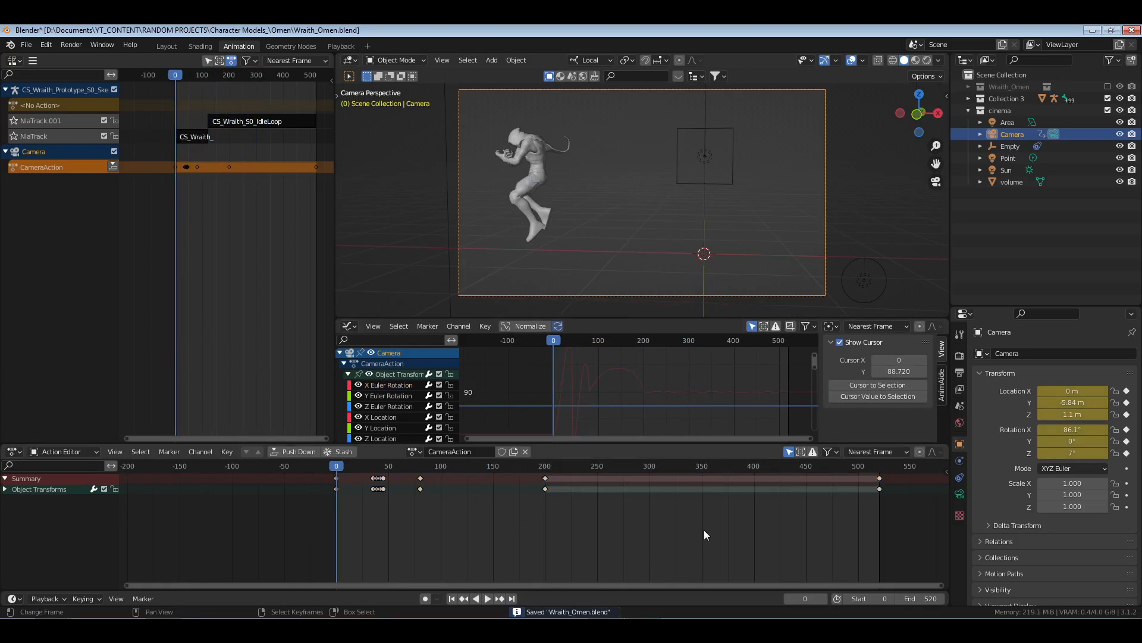
- Switch to the Playback workspace with the camera view fitted to the viewport, and collapse the cinema collection
click(335, 45)
key(KP_0)
key(Home)
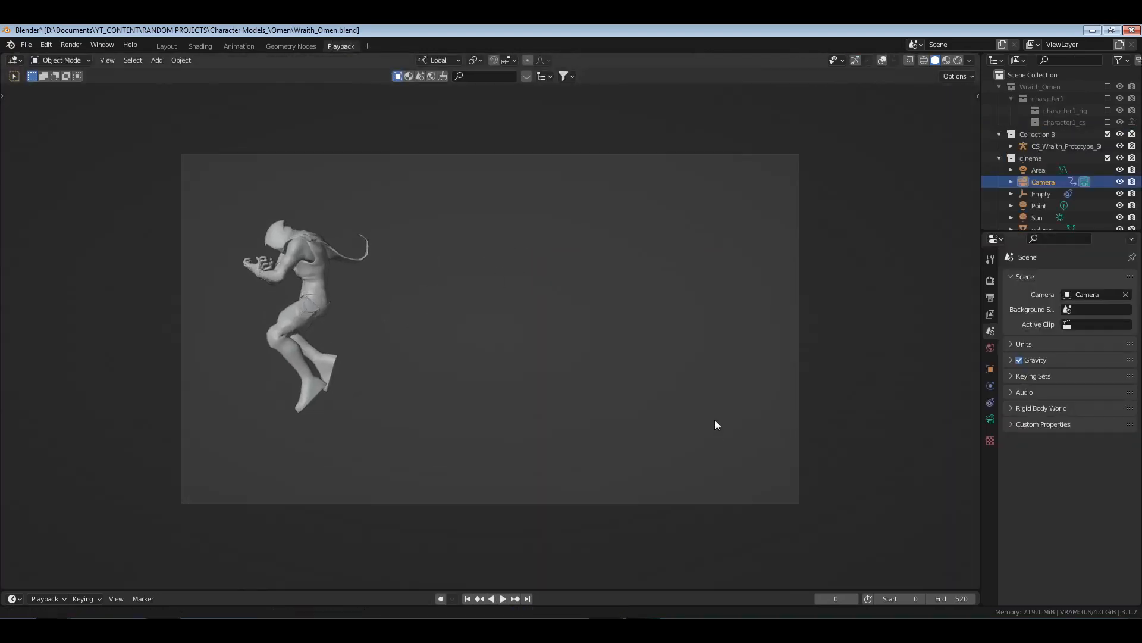
click(999, 159)
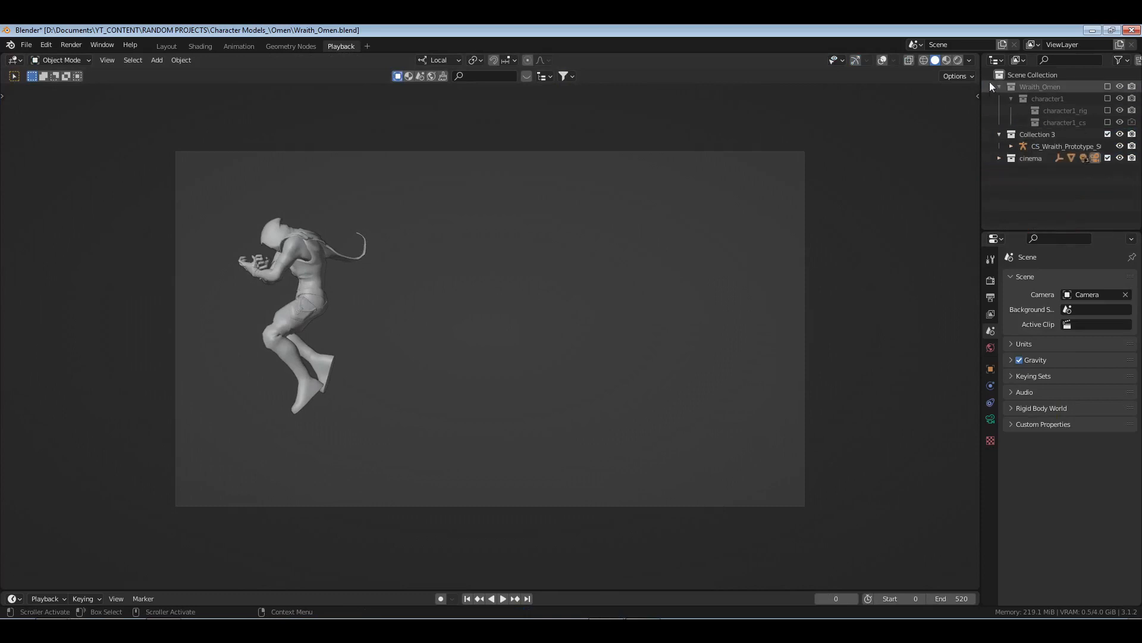
- Switch the viewport to rendered shading and save the file
click(959, 60)
key(ctrl+s)
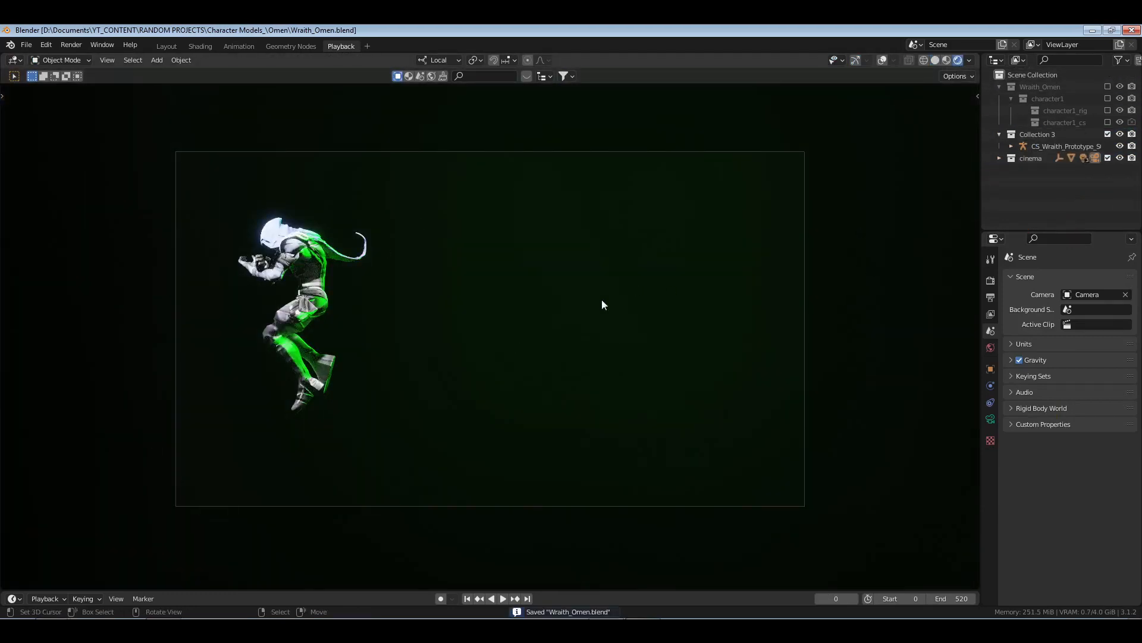
- Leave the camera view, deselect everything, and turn on the viewport overlays and gizmos
click(882, 60)
key(KP_0)
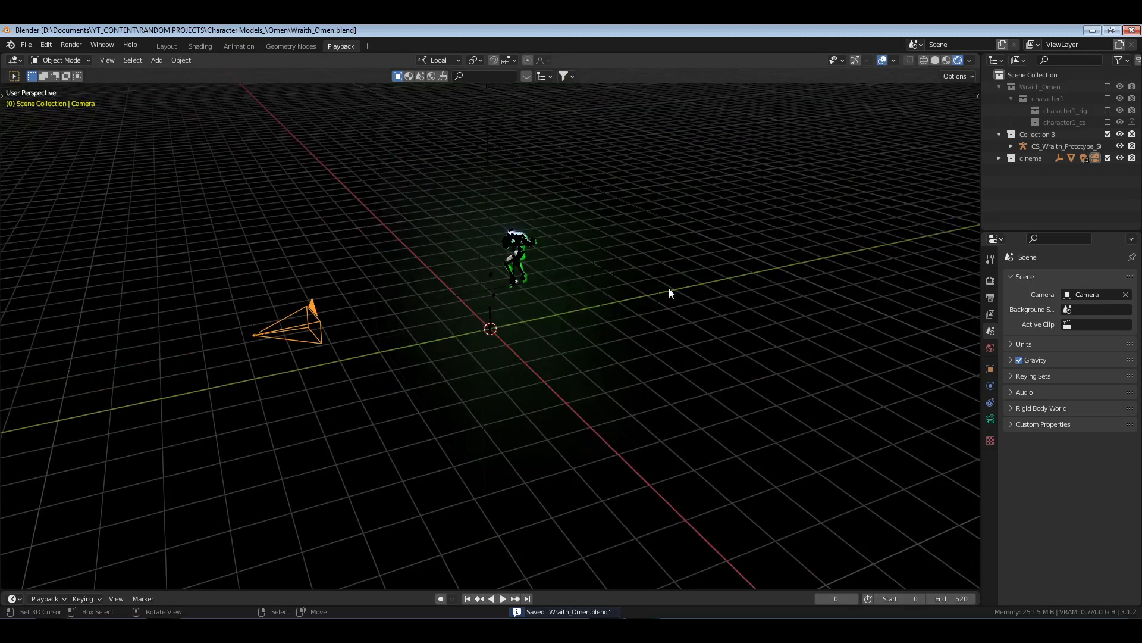
key(alt+a)
middle_drag(468, 343, 495, 338)
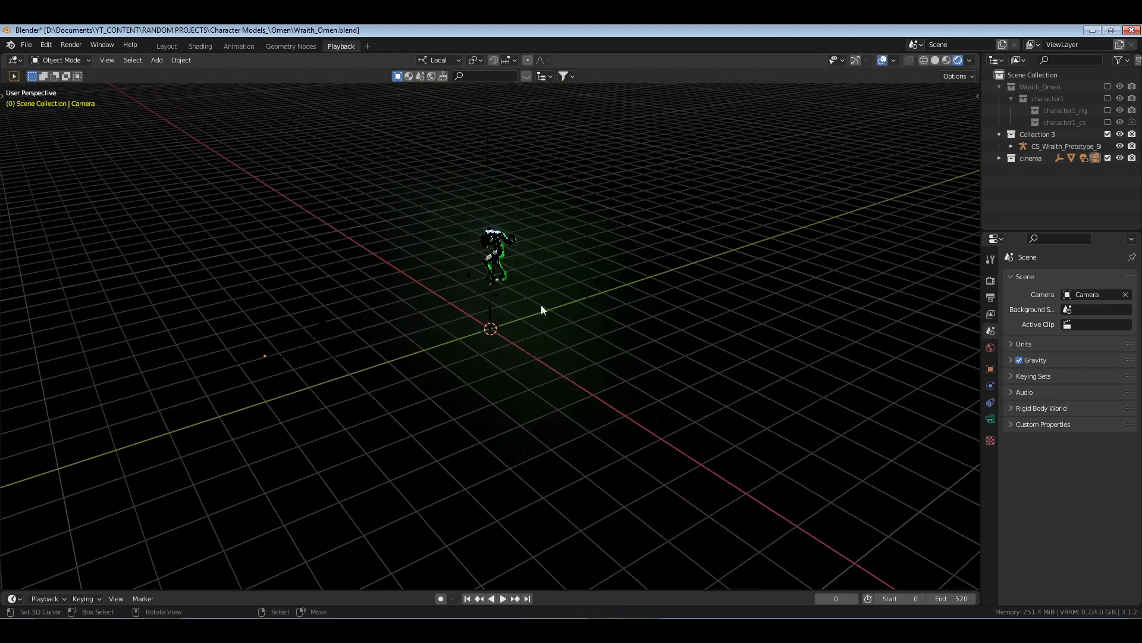
click(858, 58)
middle_drag(479, 287, 544, 290)
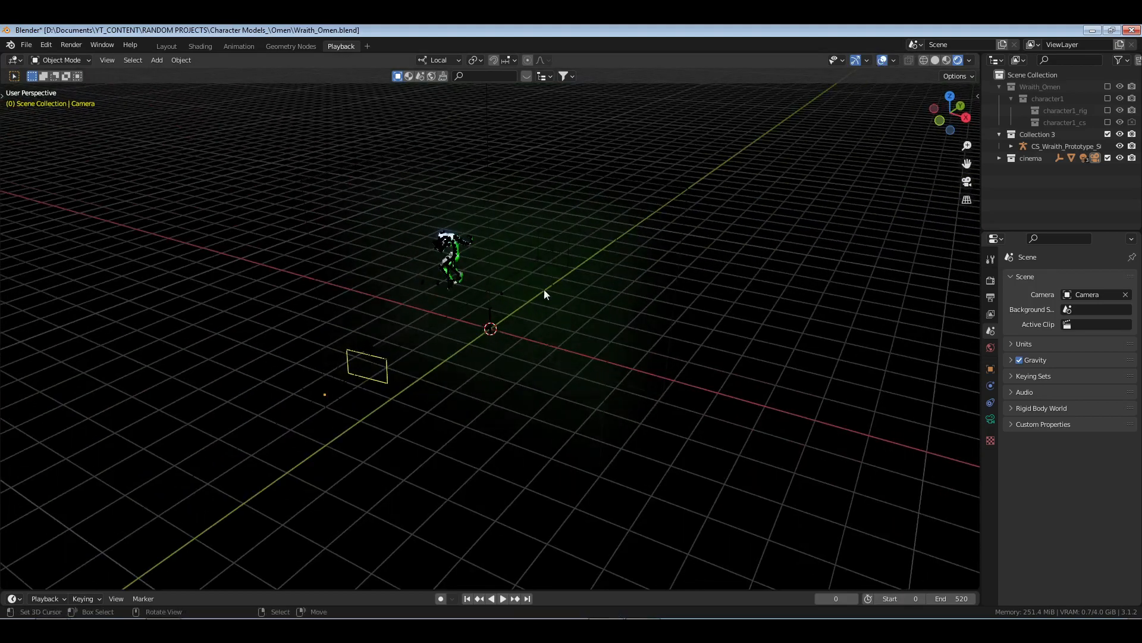
- Examine the cinema setup by selecting the volume box, the area light and the camera in the perspective view
right_click(553, 252)
middle_drag(639, 306, 569, 304)
key(alt+a)
right_click(544, 348)
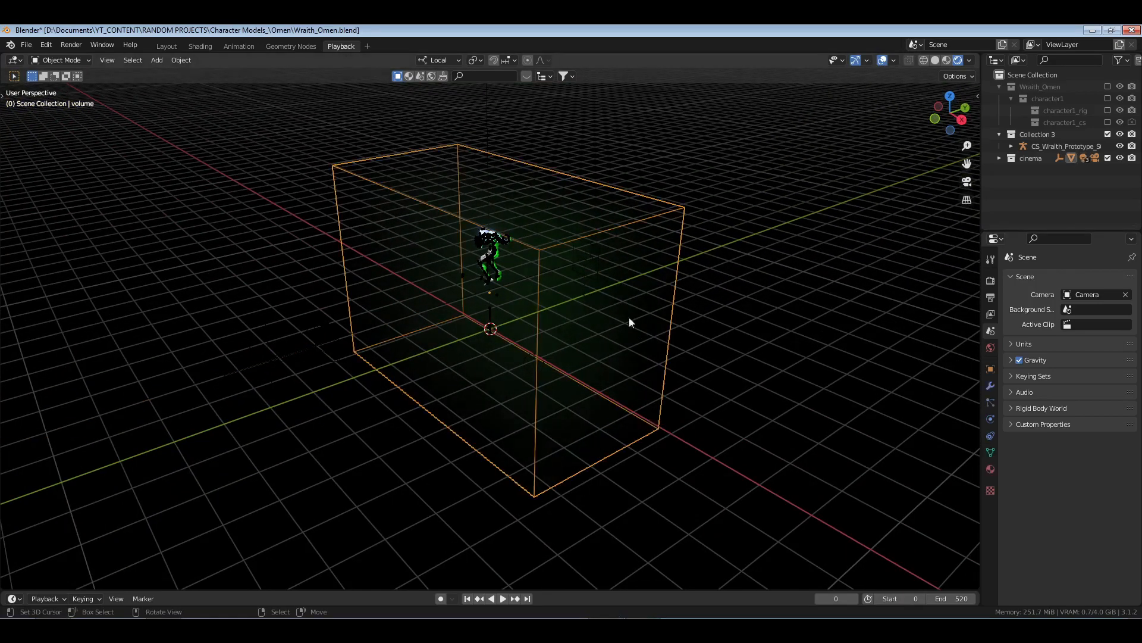
middle_drag(646, 351, 598, 351)
right_click(615, 278)
middle_drag(516, 345, 560, 347)
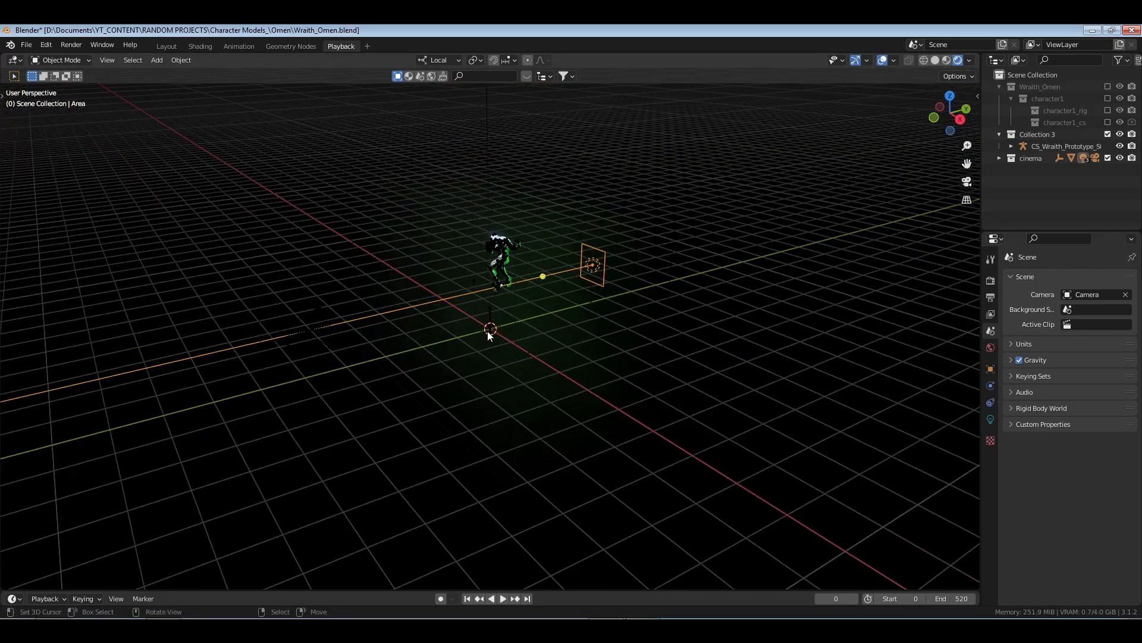
right_click(322, 356)
middle_drag(323, 357, 570, 325)
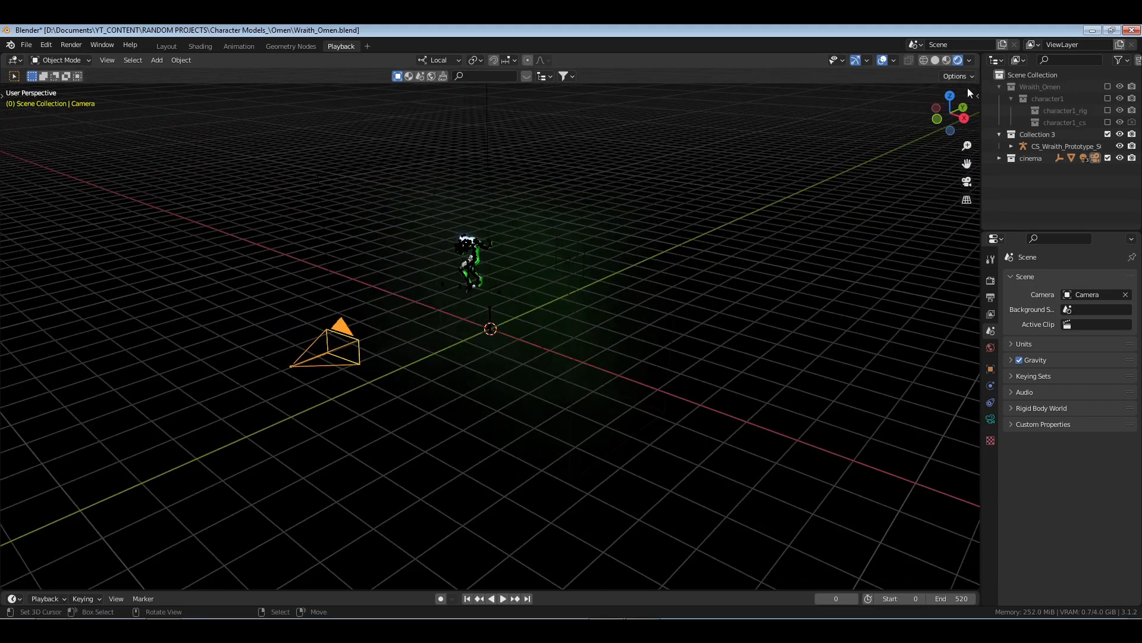
middle_drag(823, 219, 744, 214)
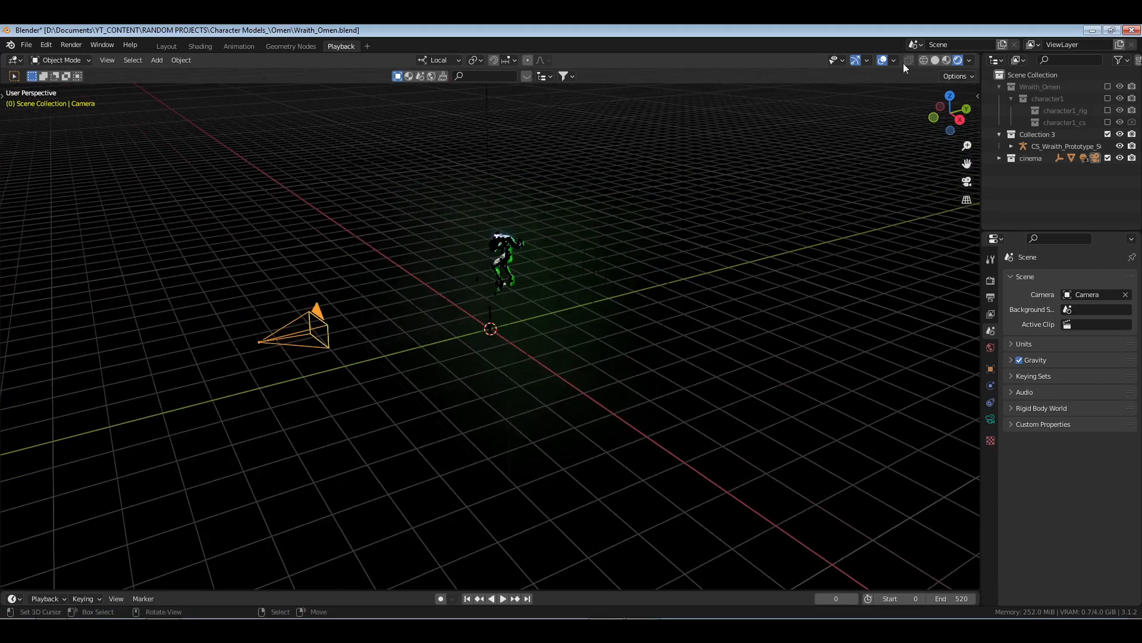
- Play the animation through the camera view with the overlays and gizmos hidden
click(883, 60)
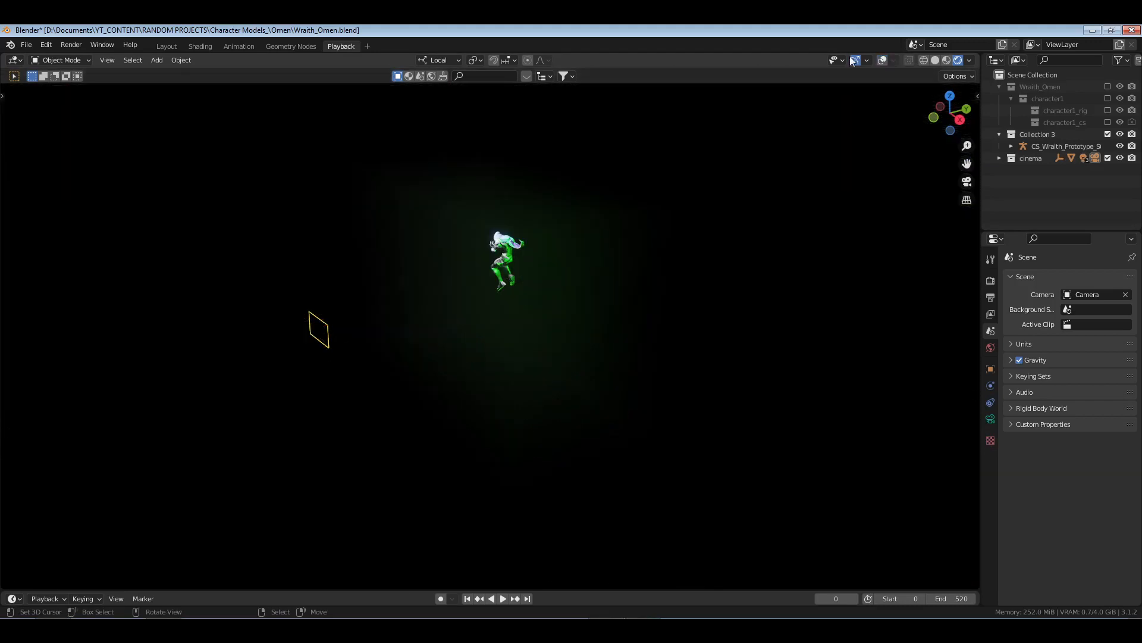
click(854, 59)
key(KP_0)
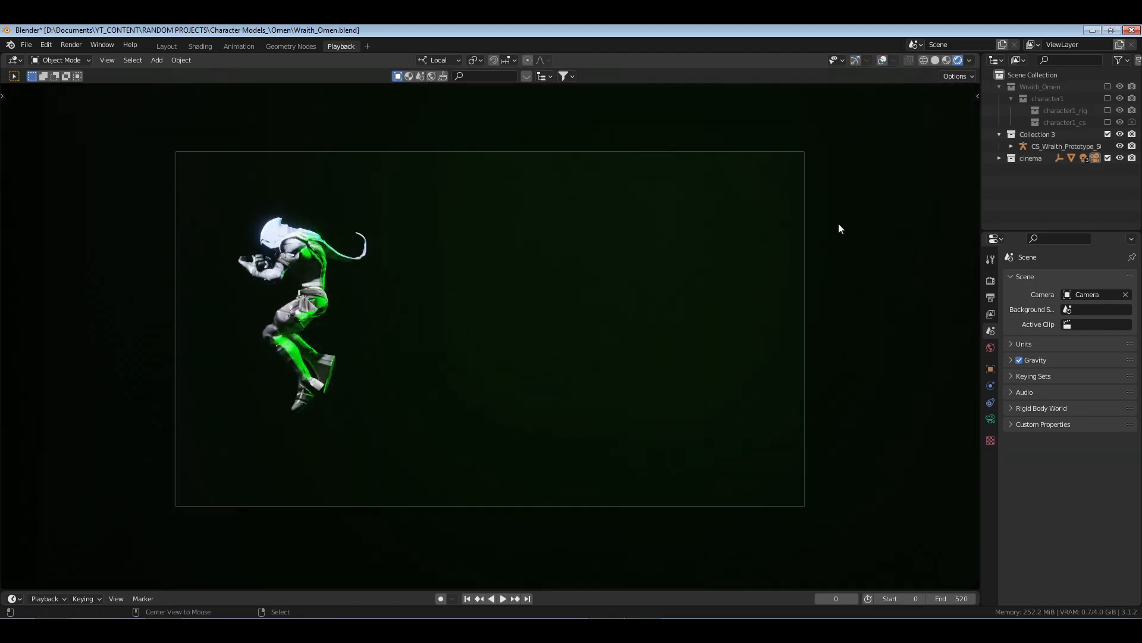
key(space)
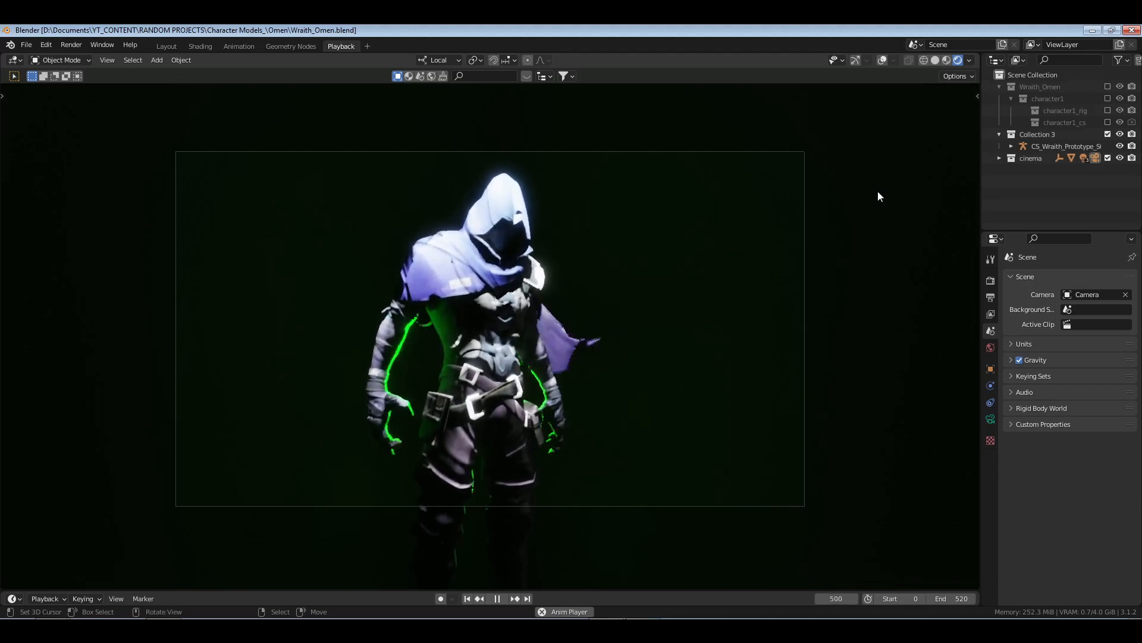
key(space)
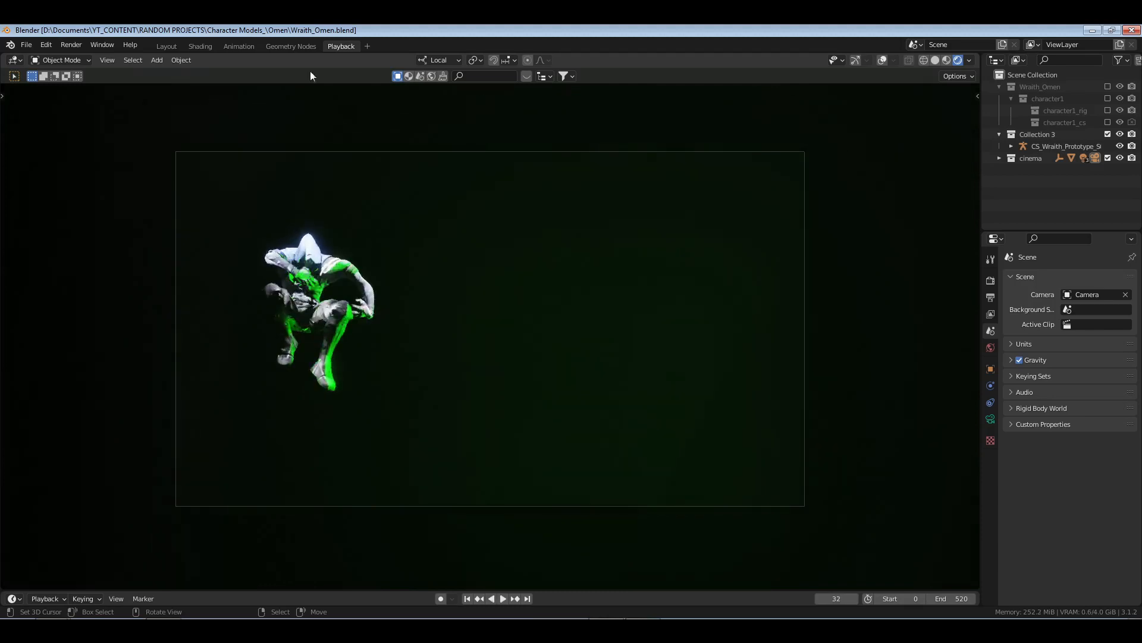
- Select the camera and its frame 200 keyframes in the Animation workspace, and go to frame 520 with auto keying enabled
click(234, 47)
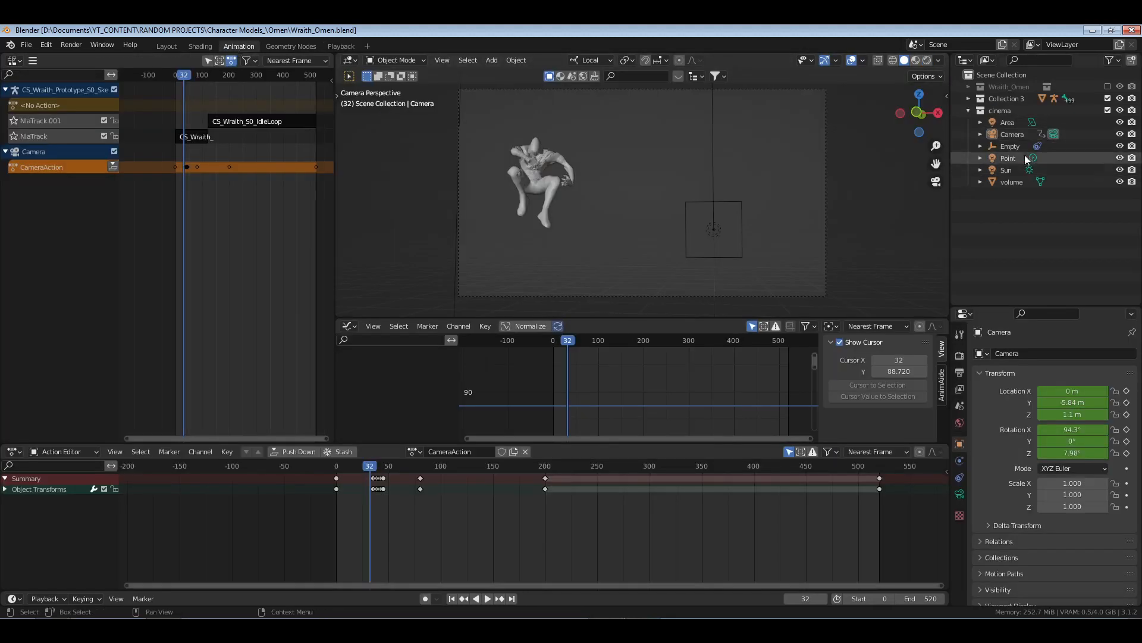
click(1013, 135)
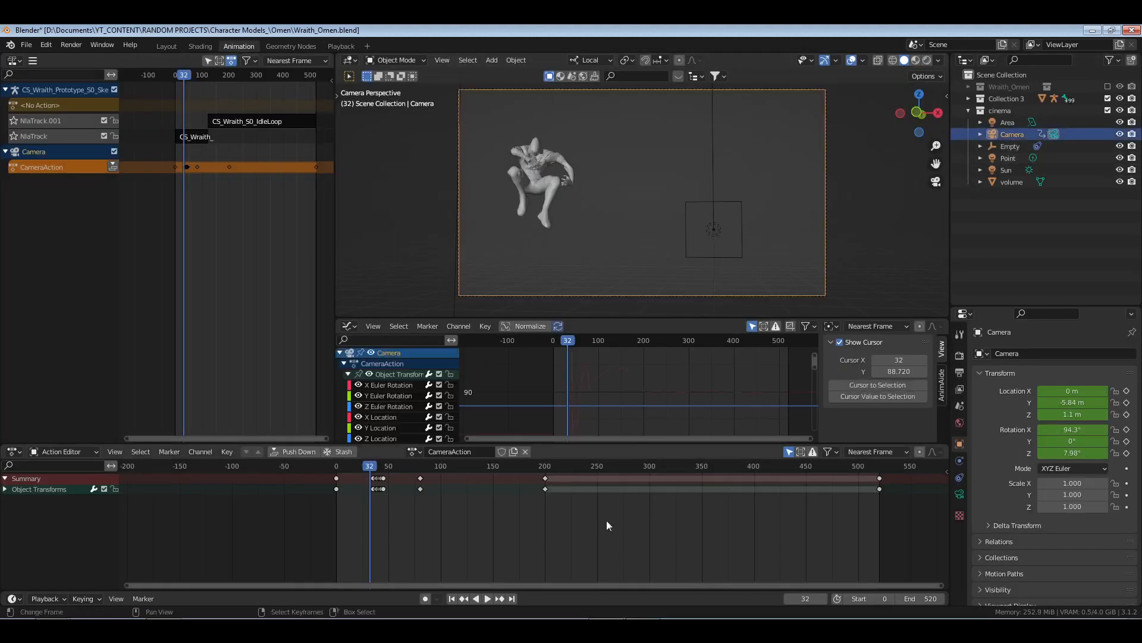
click(545, 507)
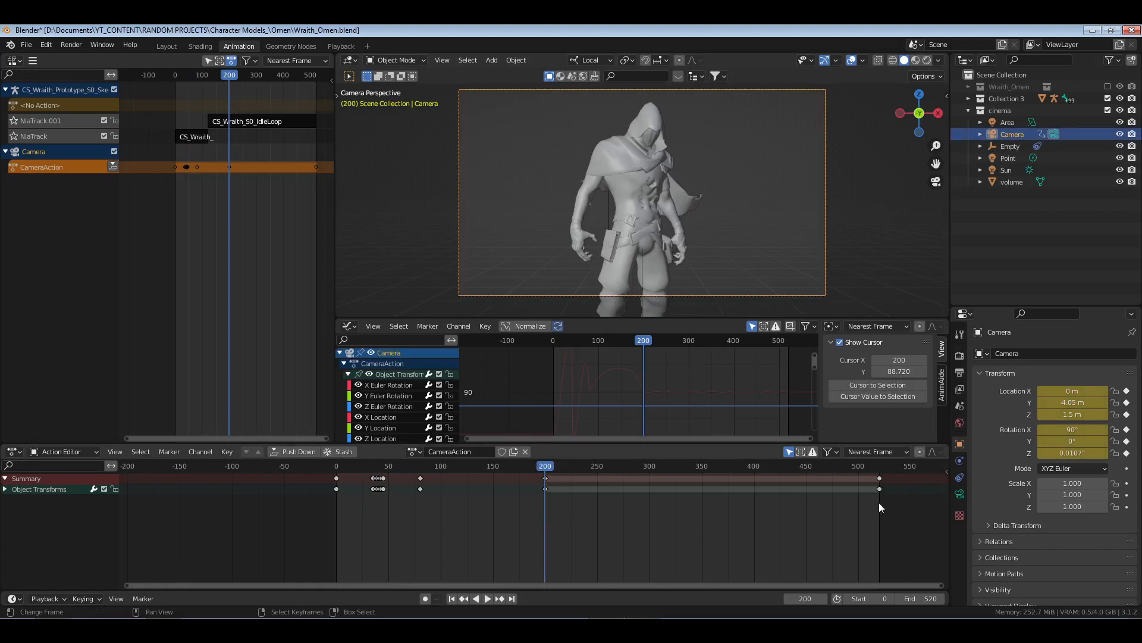
key(space)
click(879, 503)
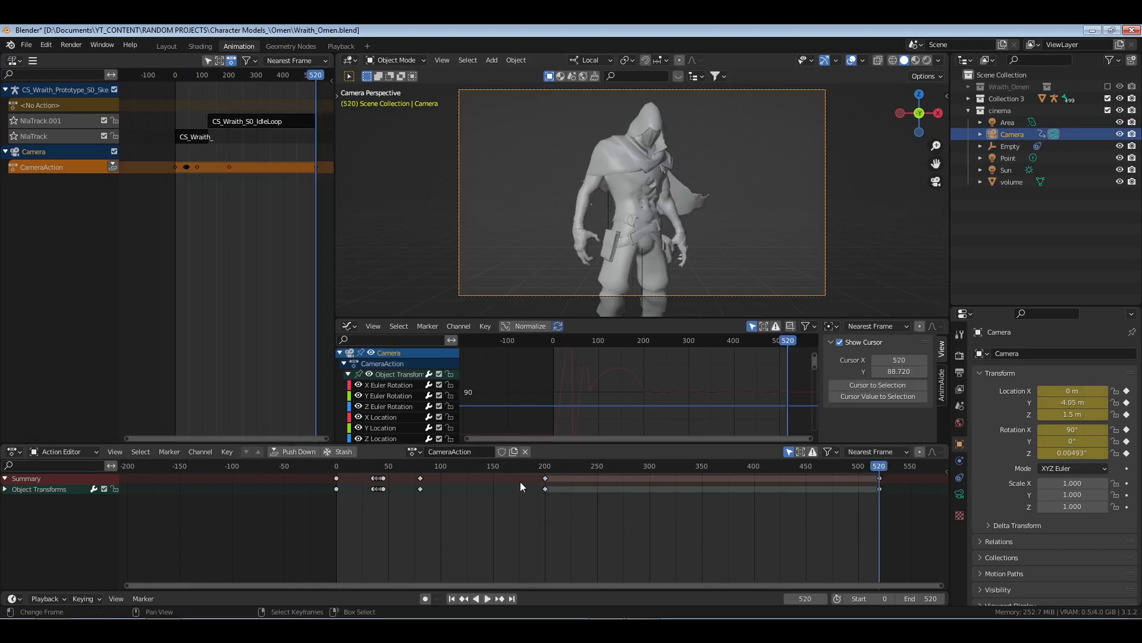
drag(519, 466, 830, 522)
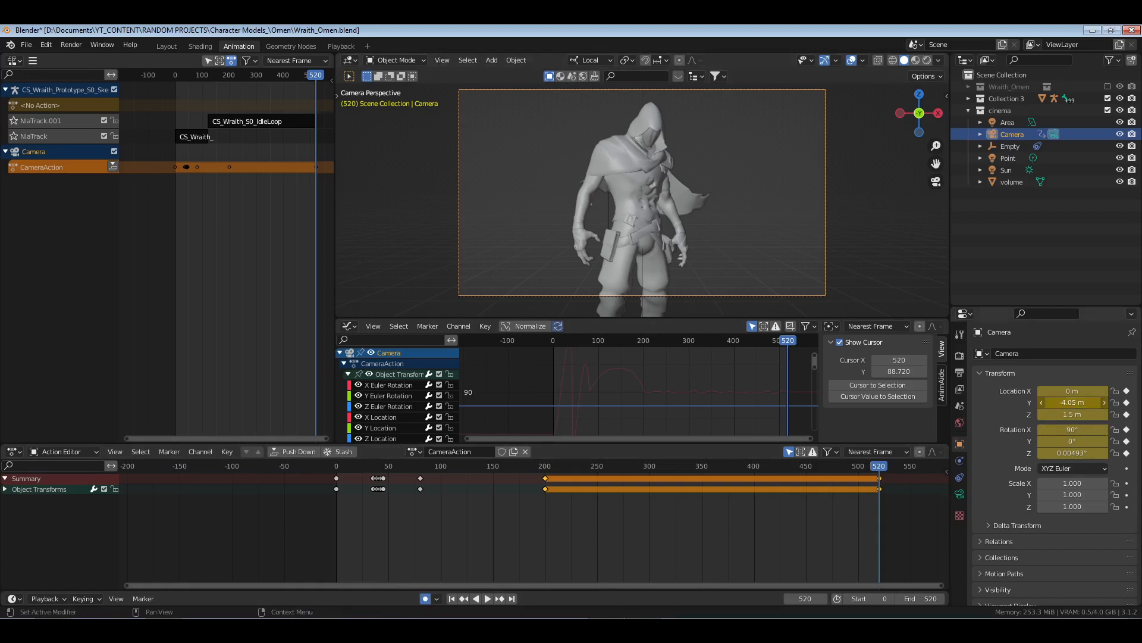
- Key the camera at frame 520 with location X 0.17 m, Y -3.19 m, Z 1.58 m and Z rotation 3.6°
mouse_move(1073, 402)
mouse_down()
mouse_move(1124, 402)
mouse_move(1077, 414)
mouse_up()
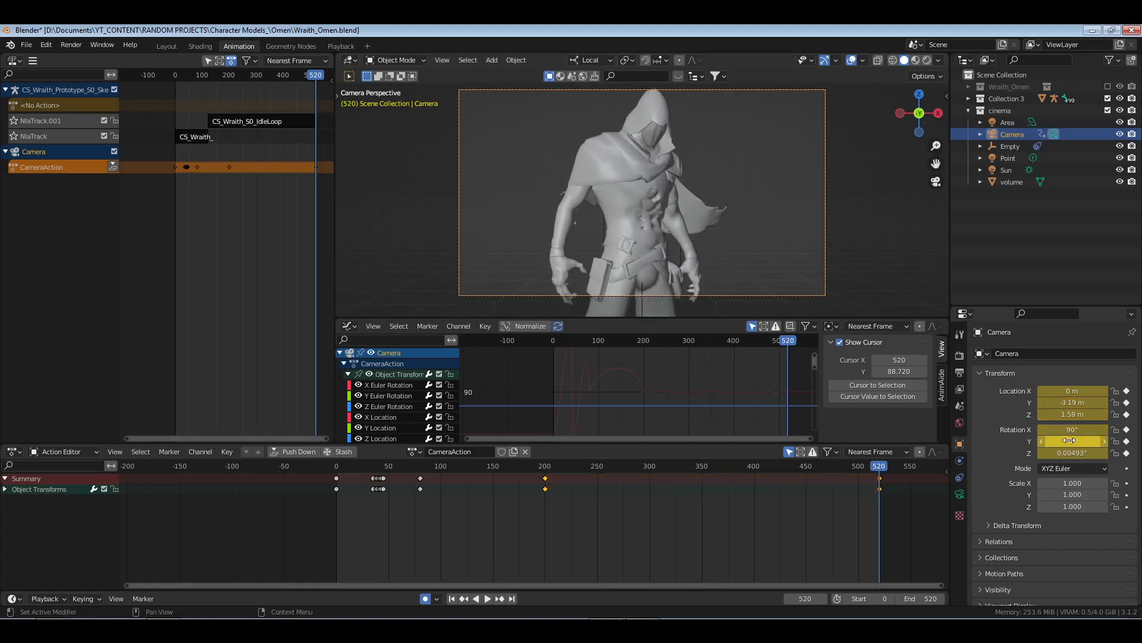
drag(1073, 453, 1101, 452)
drag(1069, 391, 1088, 391)
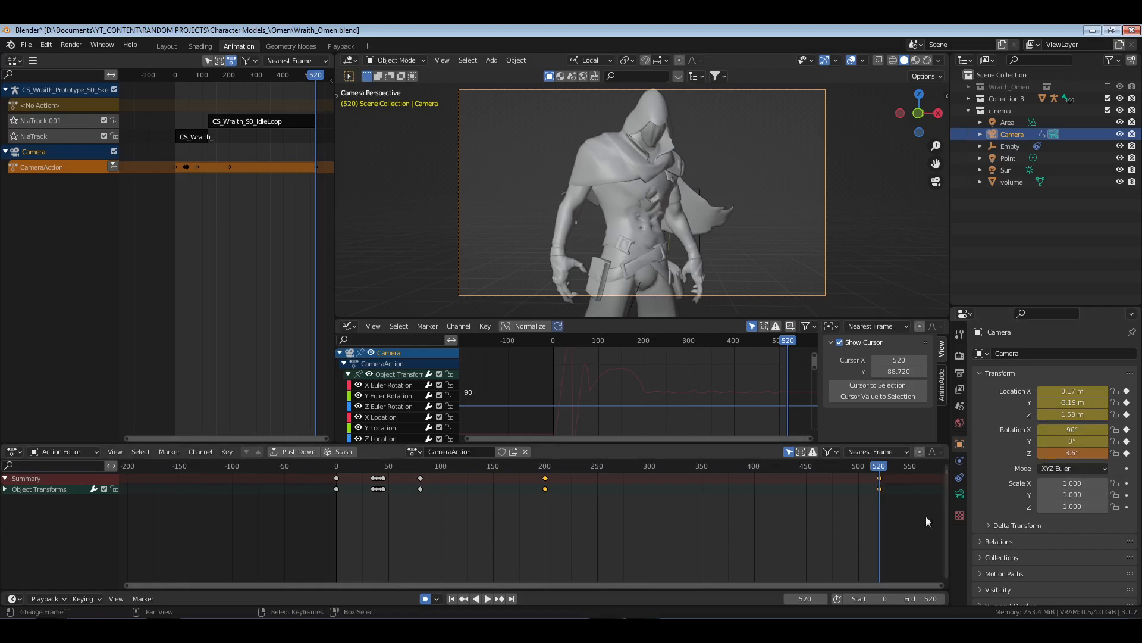
right_click(1071, 452)
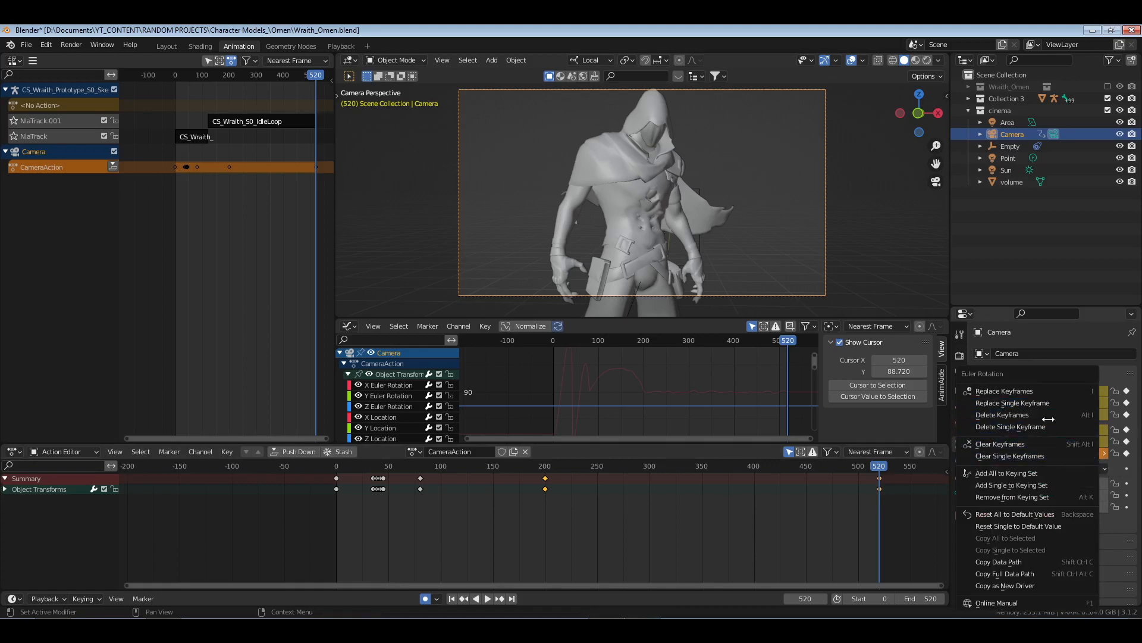
shift+right_drag(711, 506, 879, 505)
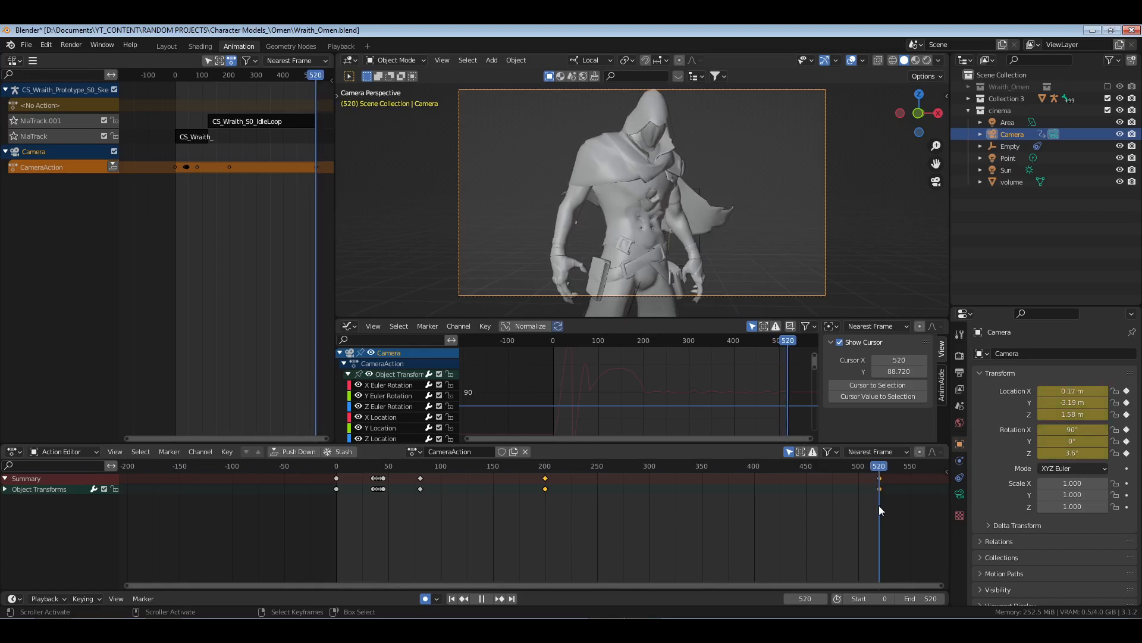
- Key the camera's Z rotation at 8.5° and X location at 0.41 m at frame 520, briefly muting the Z Euler Rotation Noise modifier
drag(1072, 453, 1071, 452)
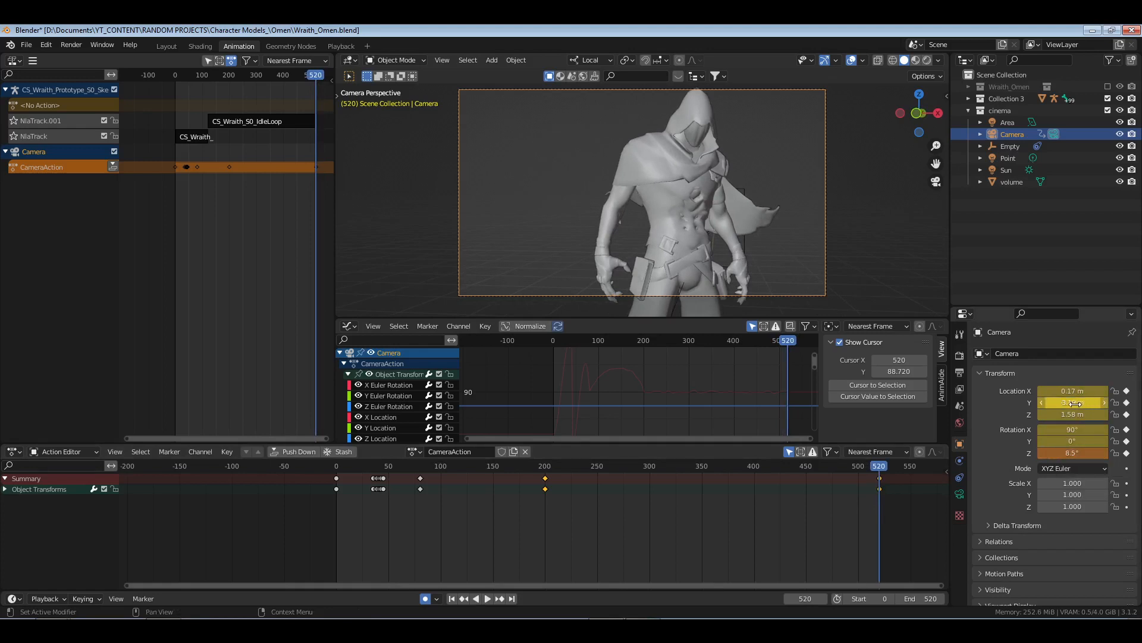
click(387, 407)
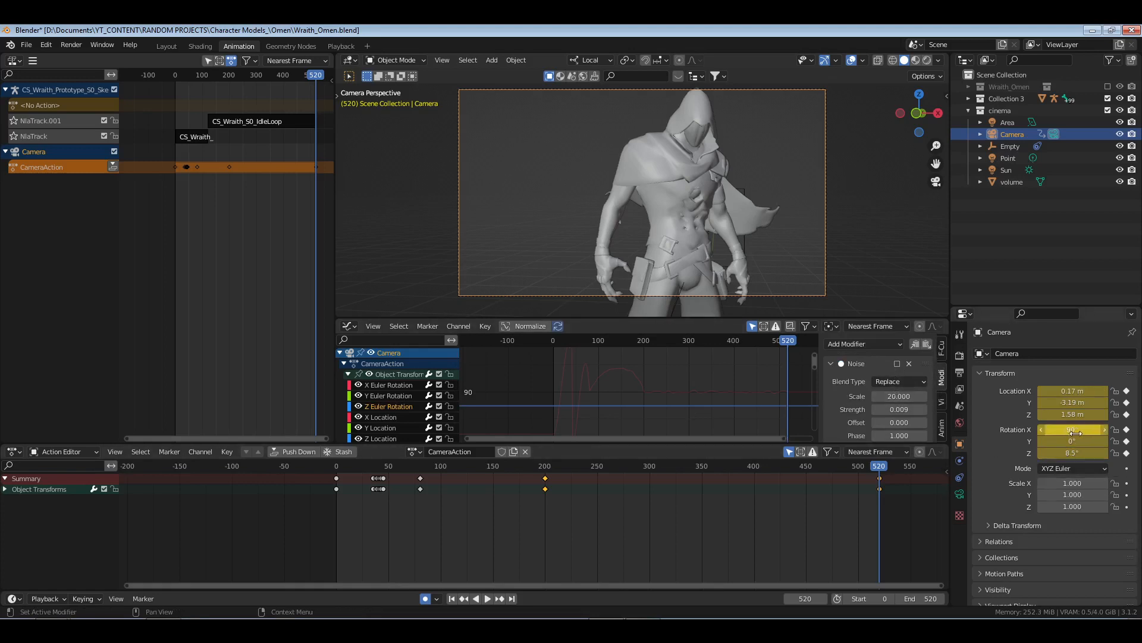
drag(1073, 391, 1101, 390)
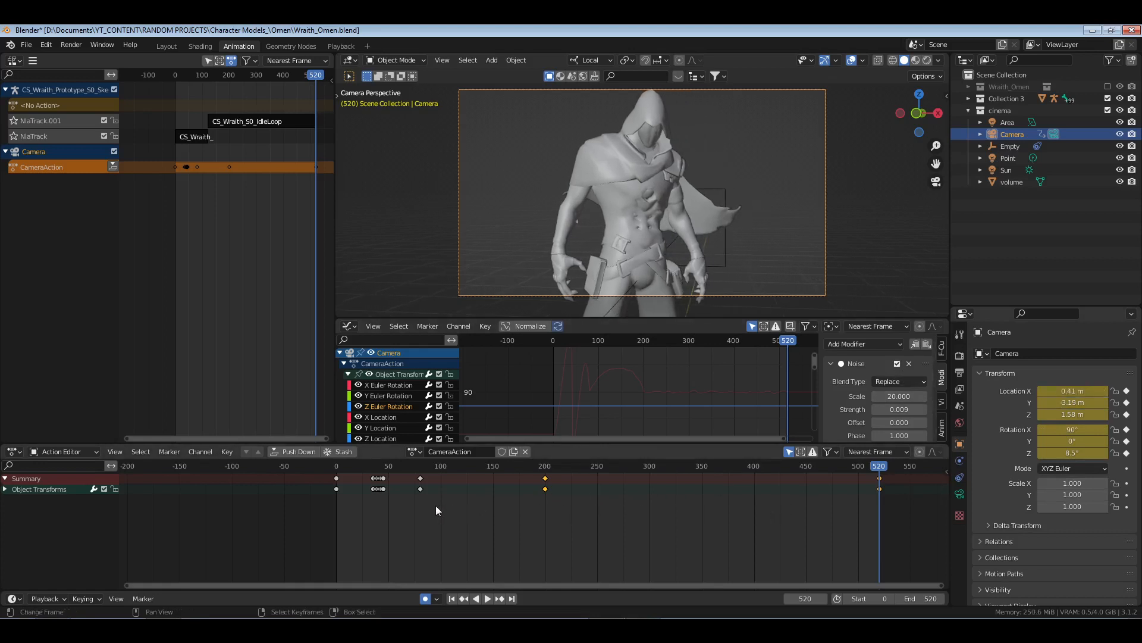
- Review the revised camera move by playing the animation in the Playback workspace
key(space)
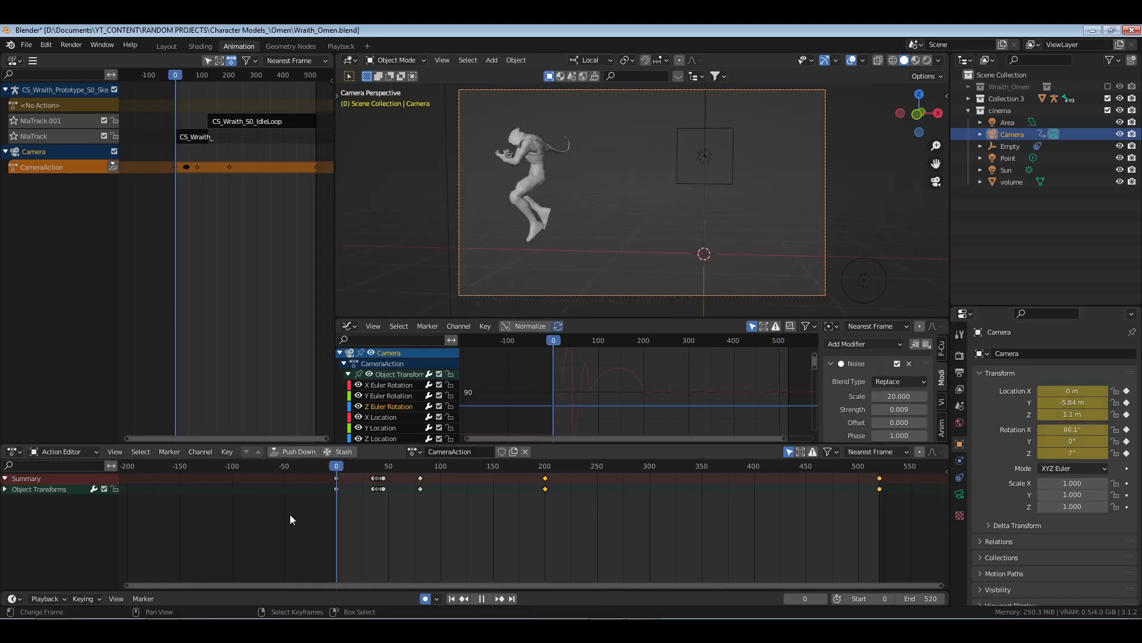
click(340, 46)
key(space)
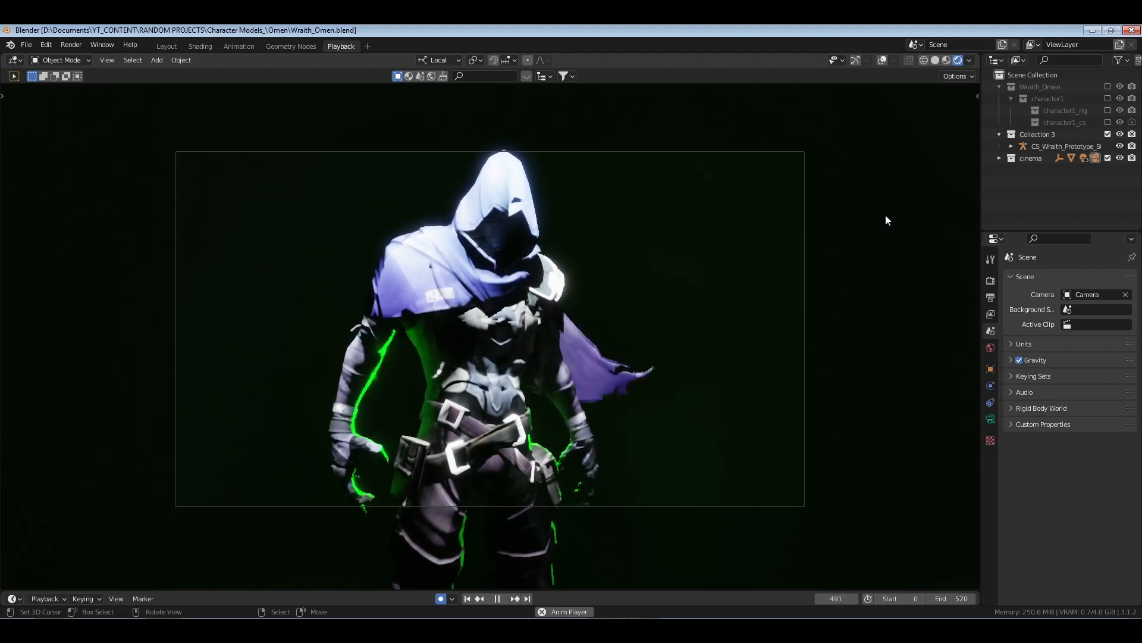
key(space)
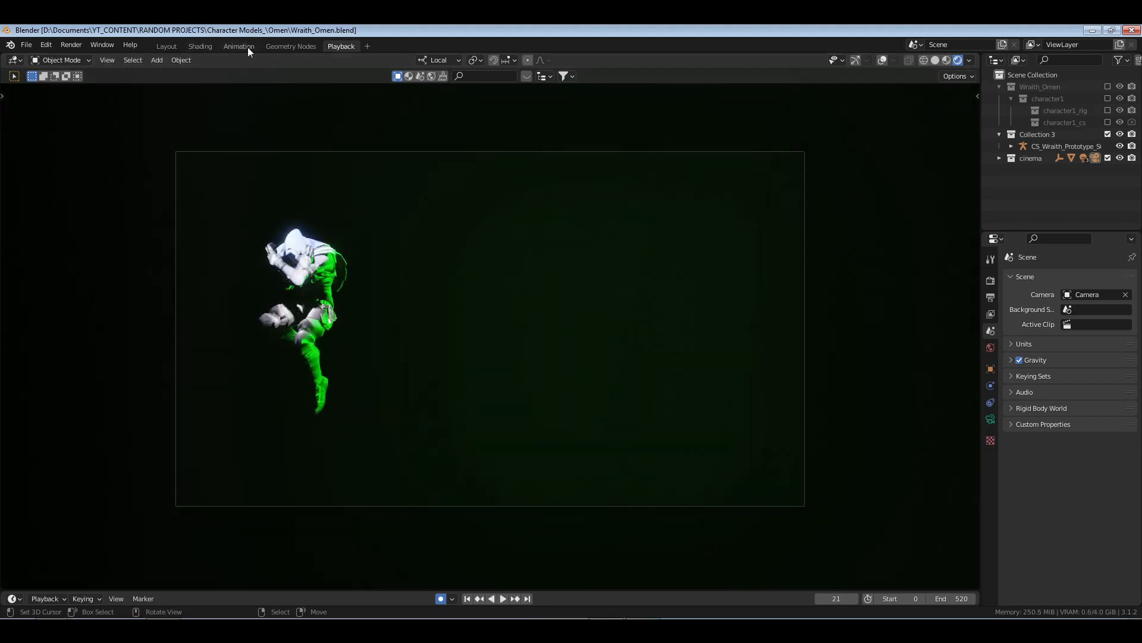
- Back in the Animation workspace, set the camera at frame 520 to location Y -2.67 m, Z 1.72 m and Z rotation 11.4°
click(246, 47)
click(880, 507)
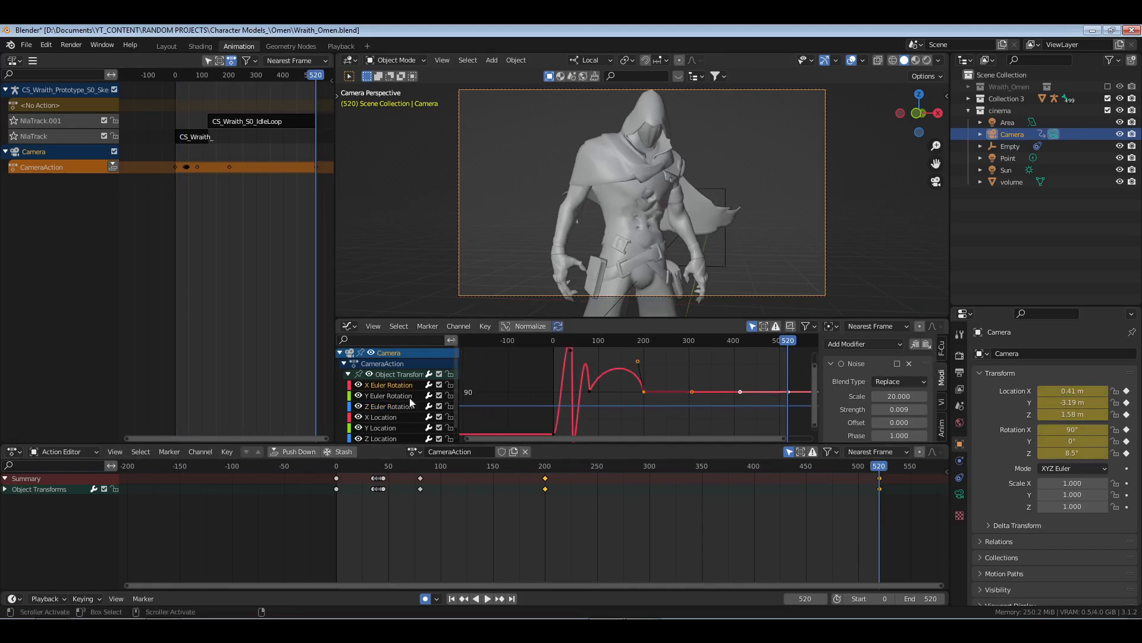
key(a)
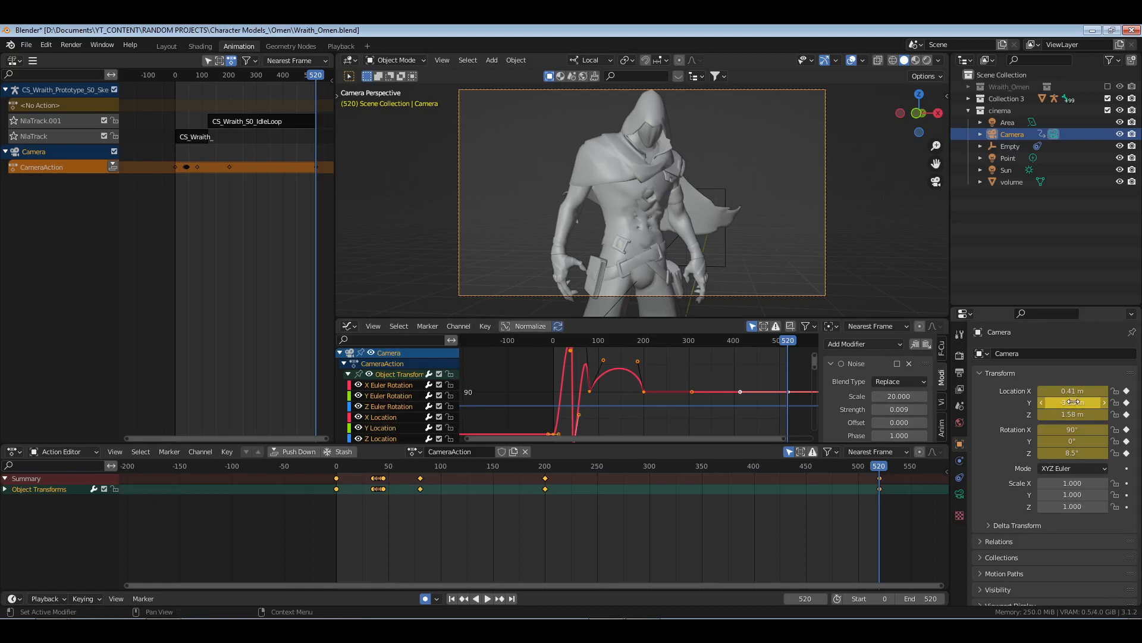
drag(1073, 403, 1101, 413)
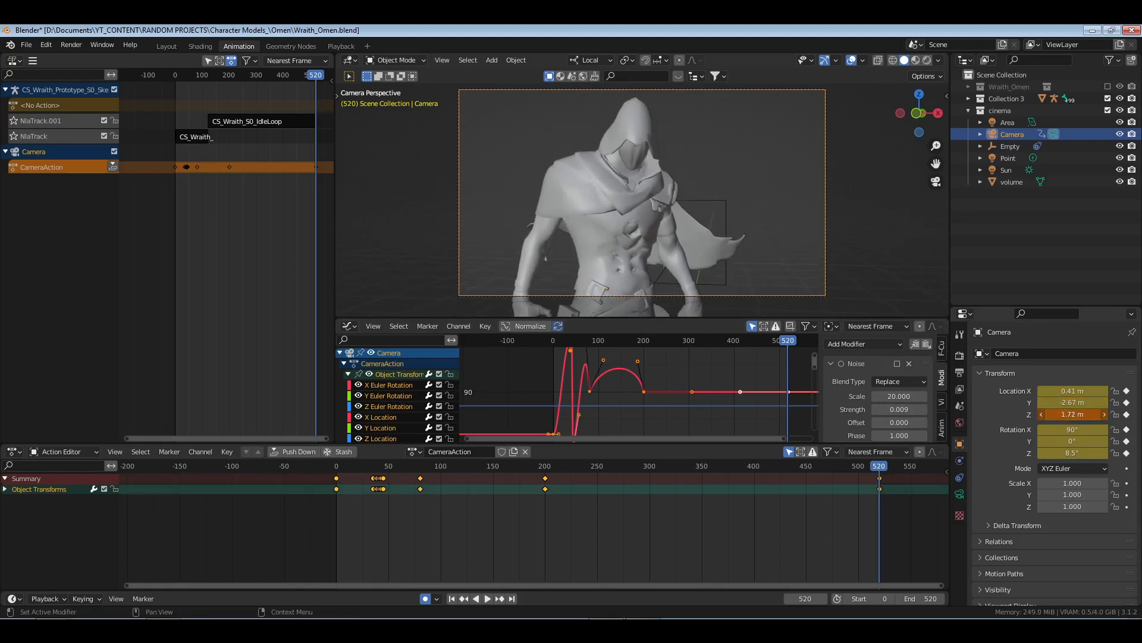
drag(1064, 457, 1078, 457)
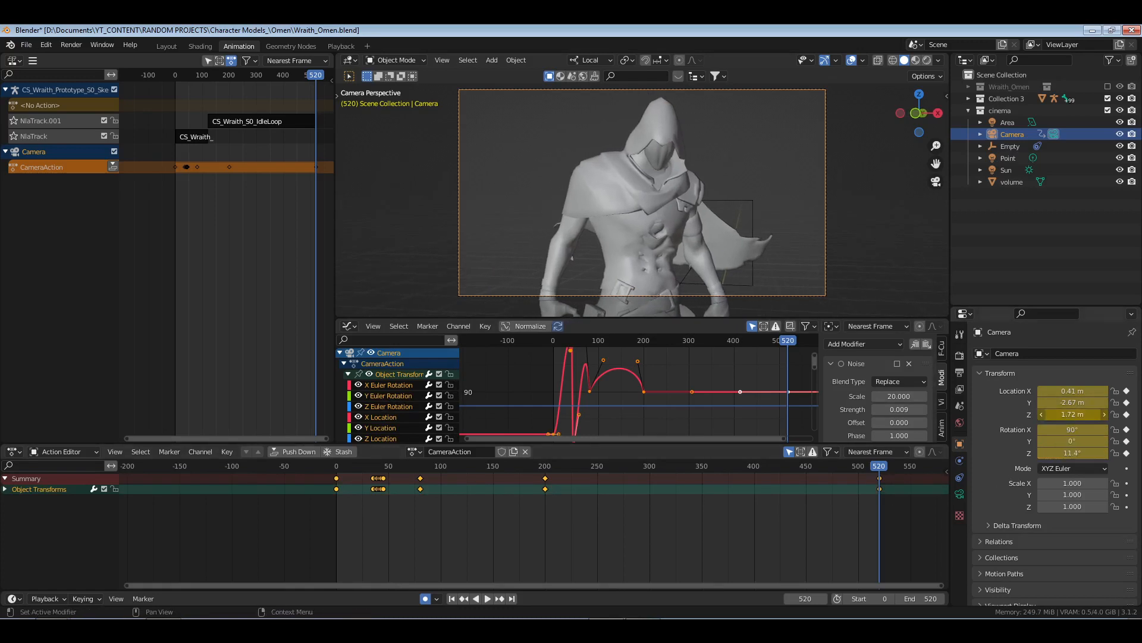
drag(1073, 415, 1071, 414)
- Check the Noise modifiers on the X and Z Euler Rotation curves, and save the file with the playhead at frame 0
click(389, 386)
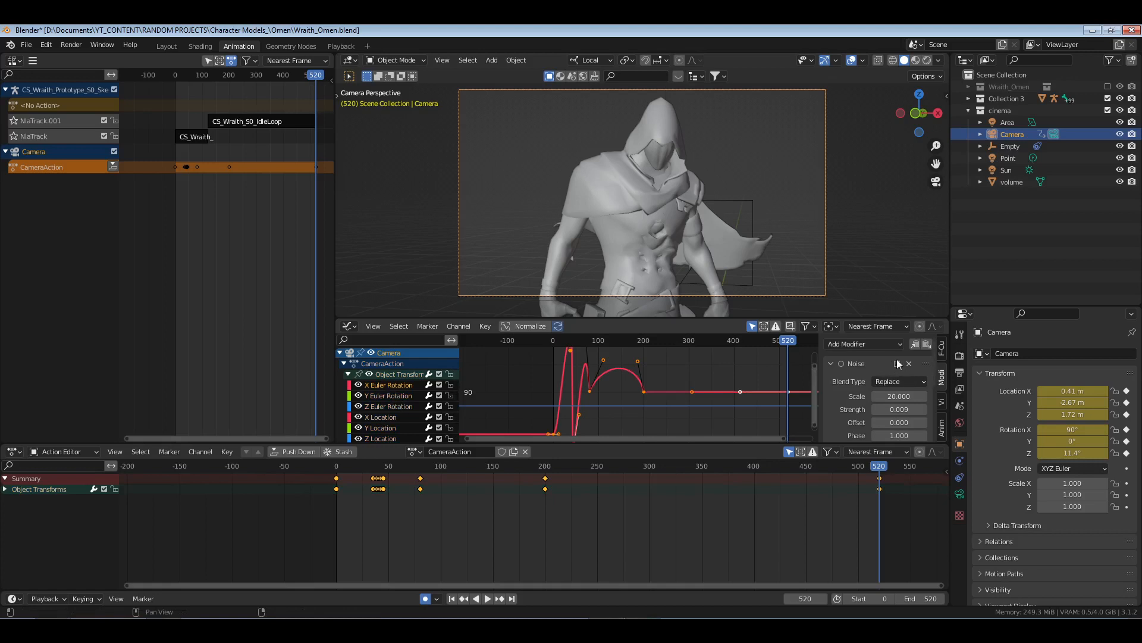
shift+click(394, 405)
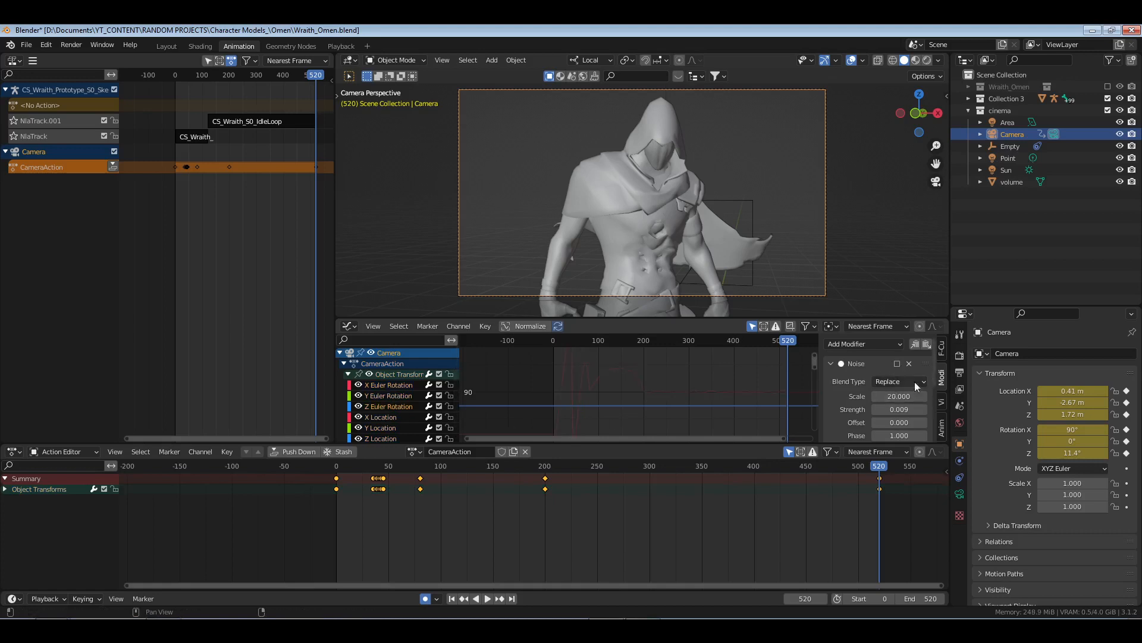
key(shift+Left)
click(605, 523)
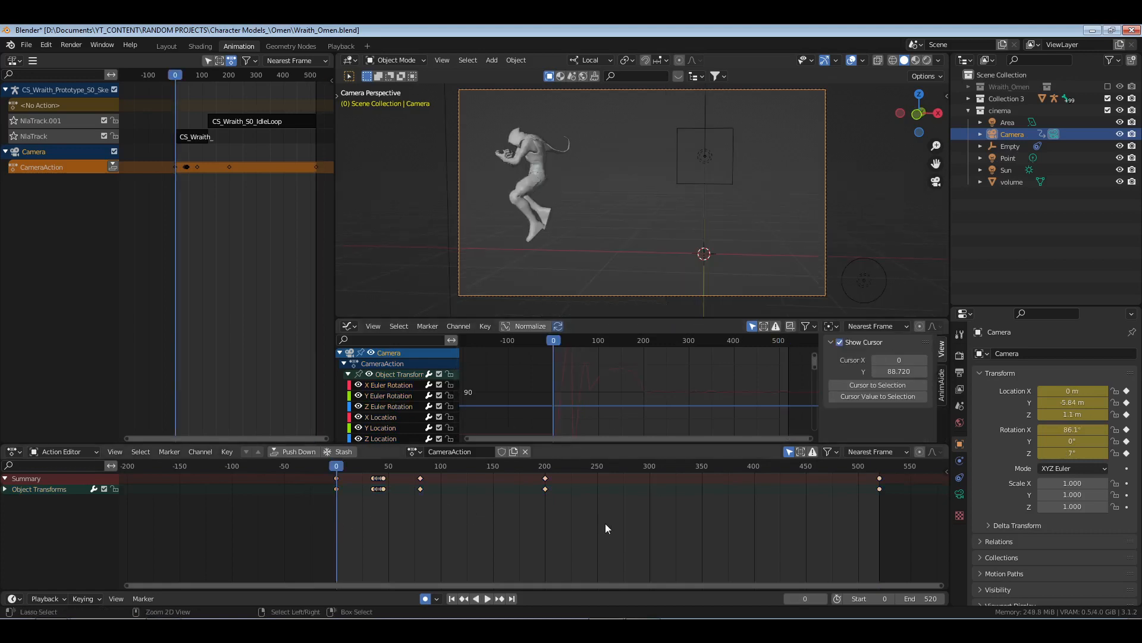
key(ctrl+s)
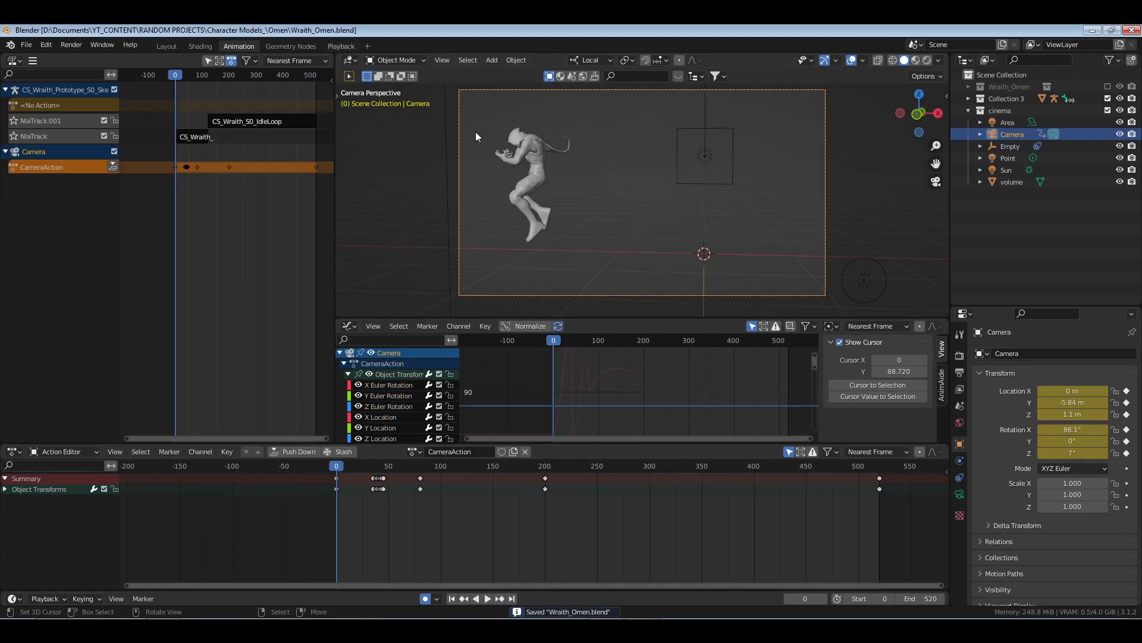
- Save the file and review the rendered camera move by playing the animation through in the Playback workspace
click(341, 46)
key(ctrl+s)
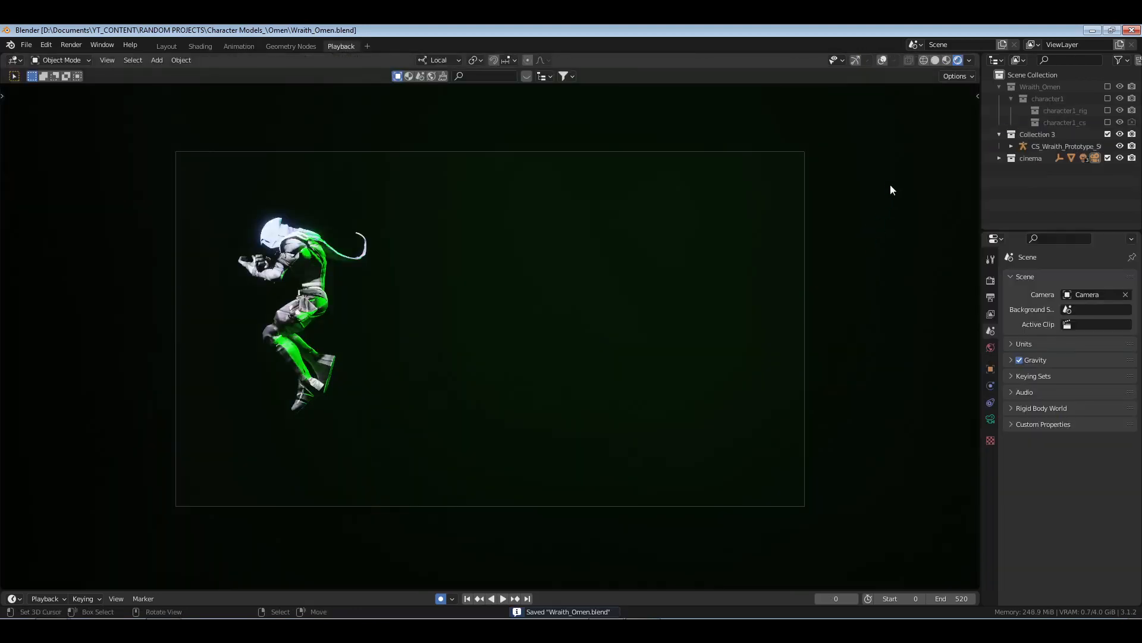
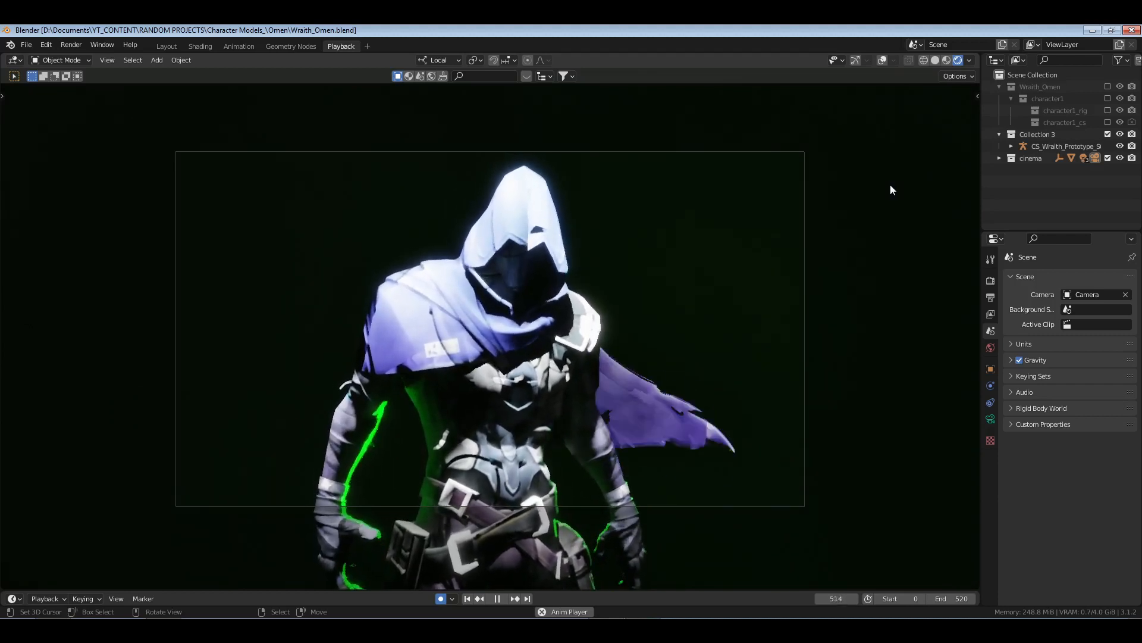
key(space)
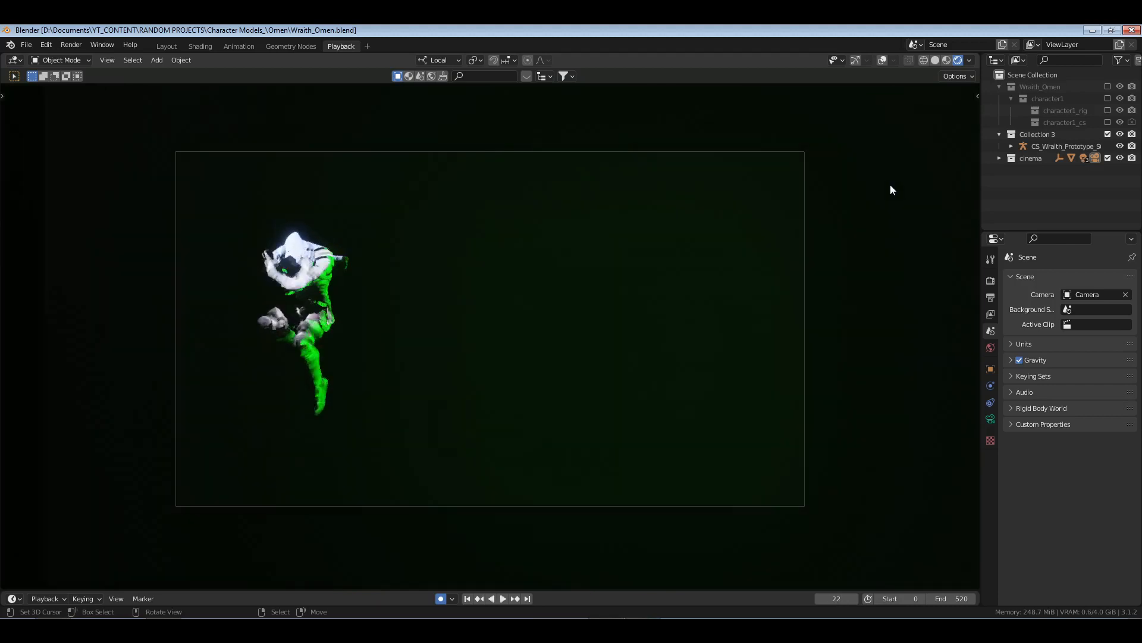
- Back in the Animation workspace, set the camera's frame 520 keyframes to Vector handles, return to frame 0 and save the file
click(238, 47)
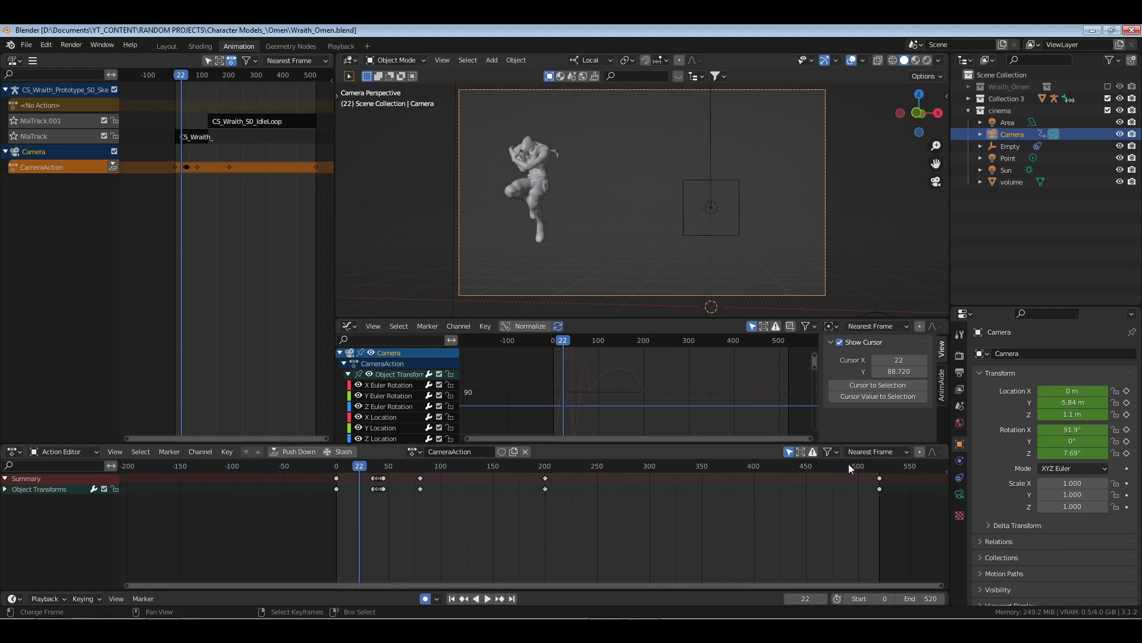
drag(514, 470, 950, 517)
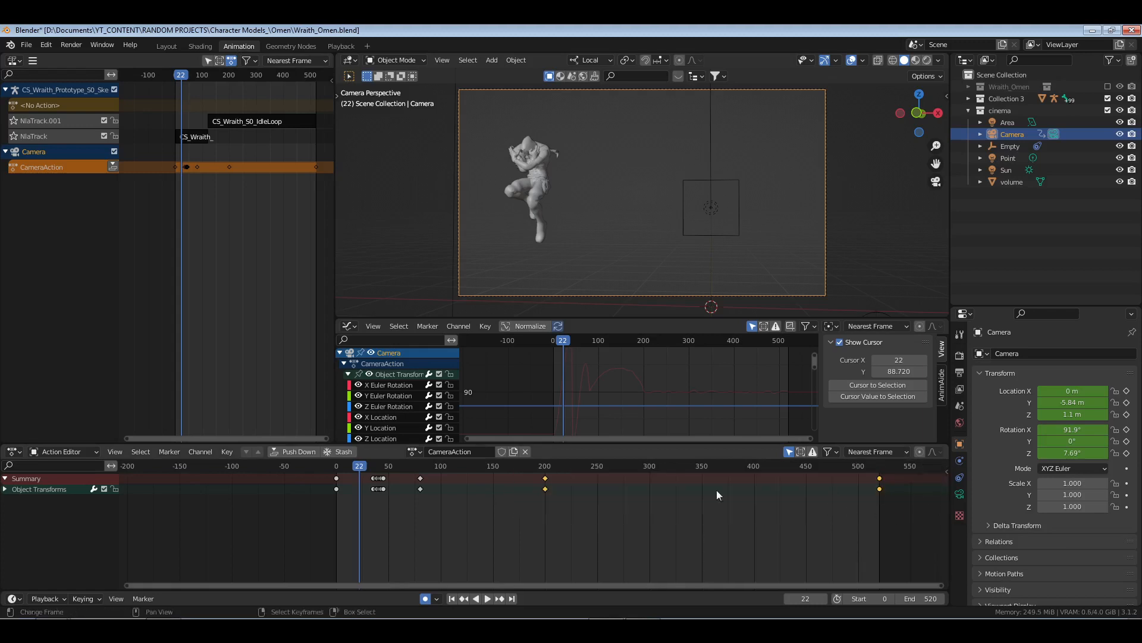
key(space)
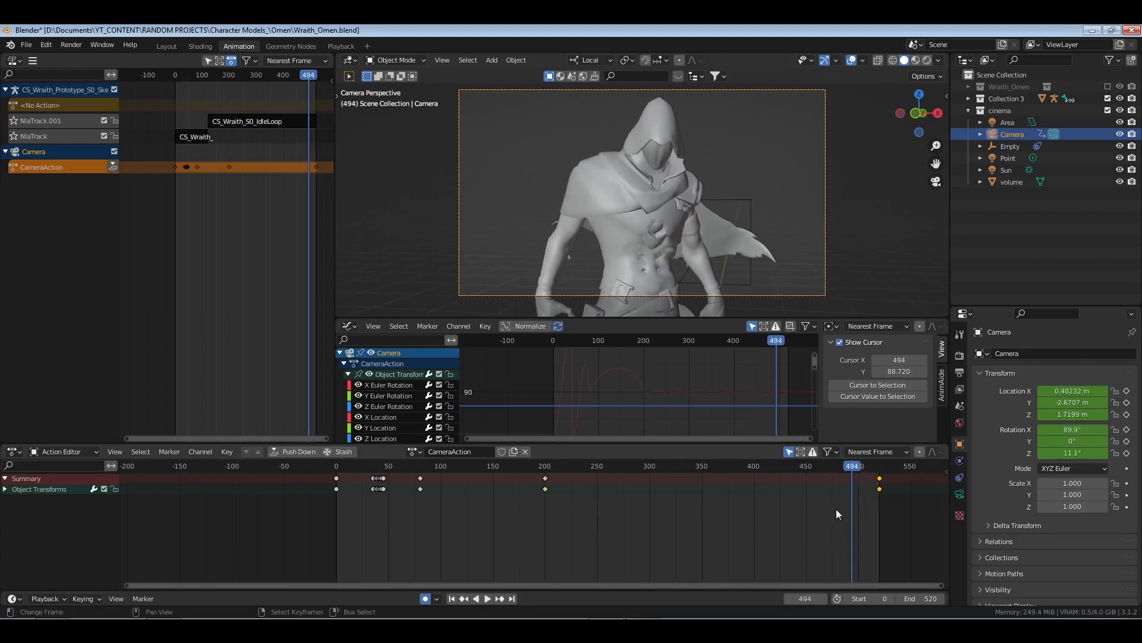
key(a)
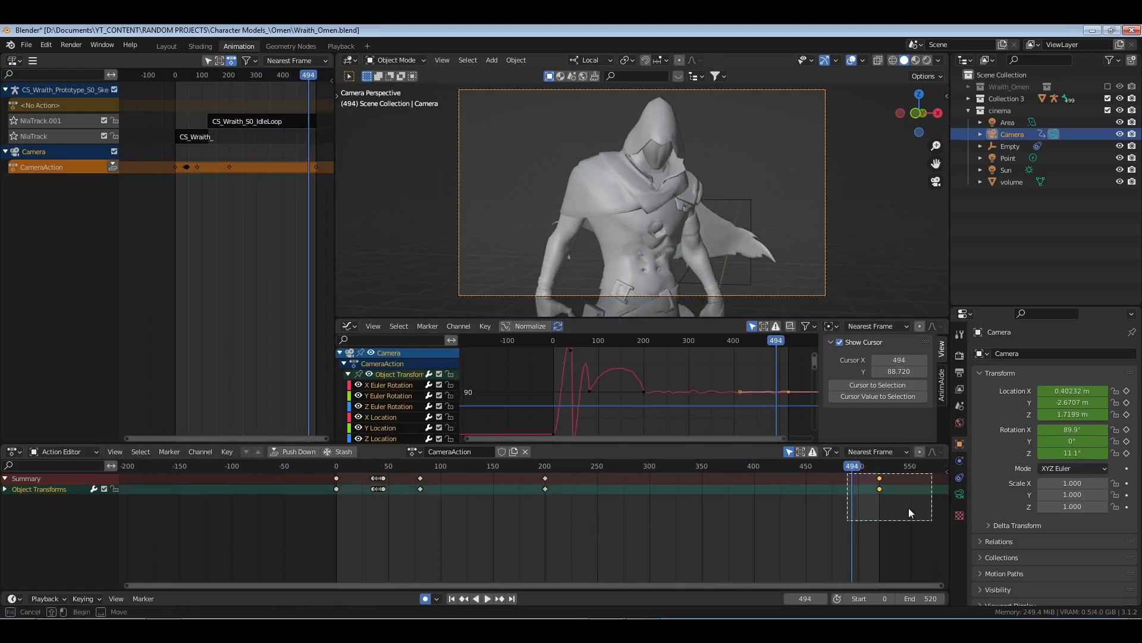
key(v)
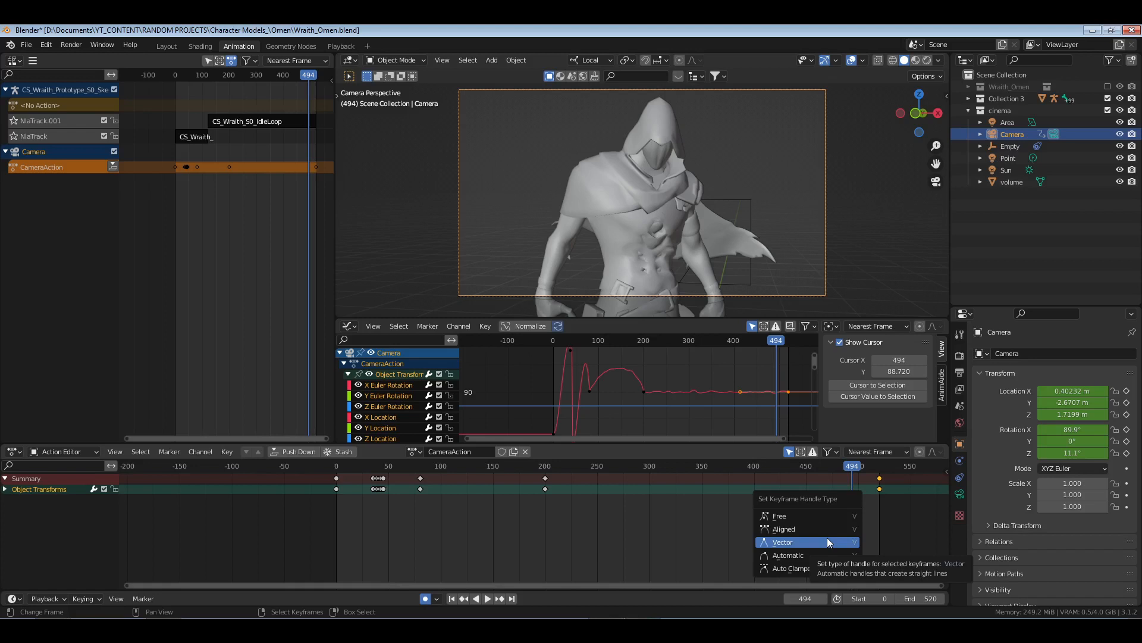
click(828, 542)
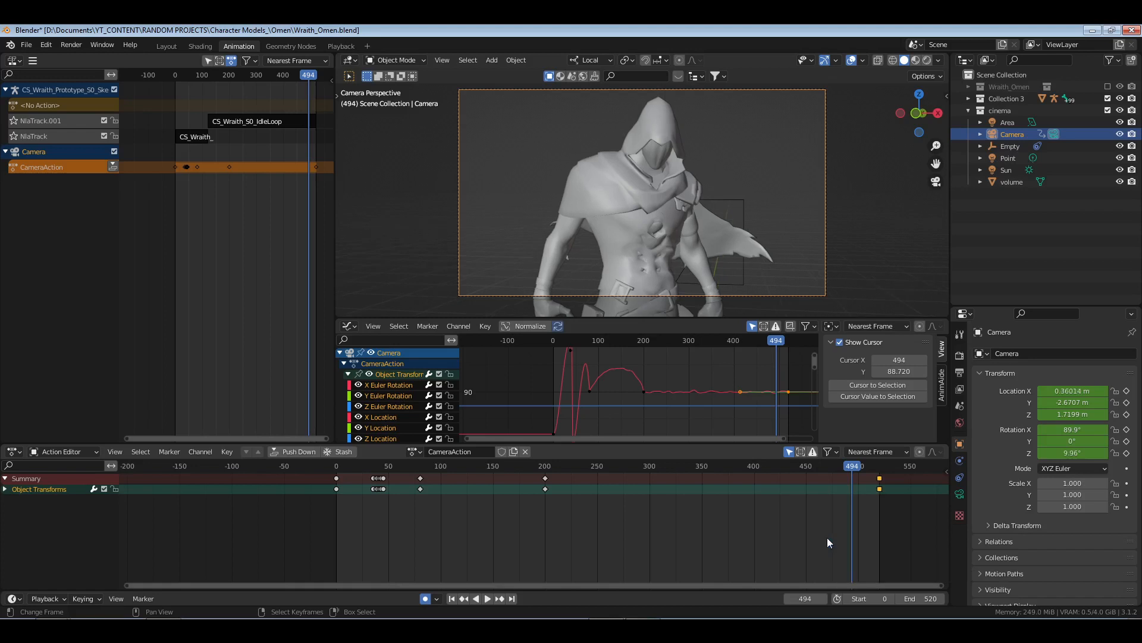
click(331, 508)
right_click(643, 535)
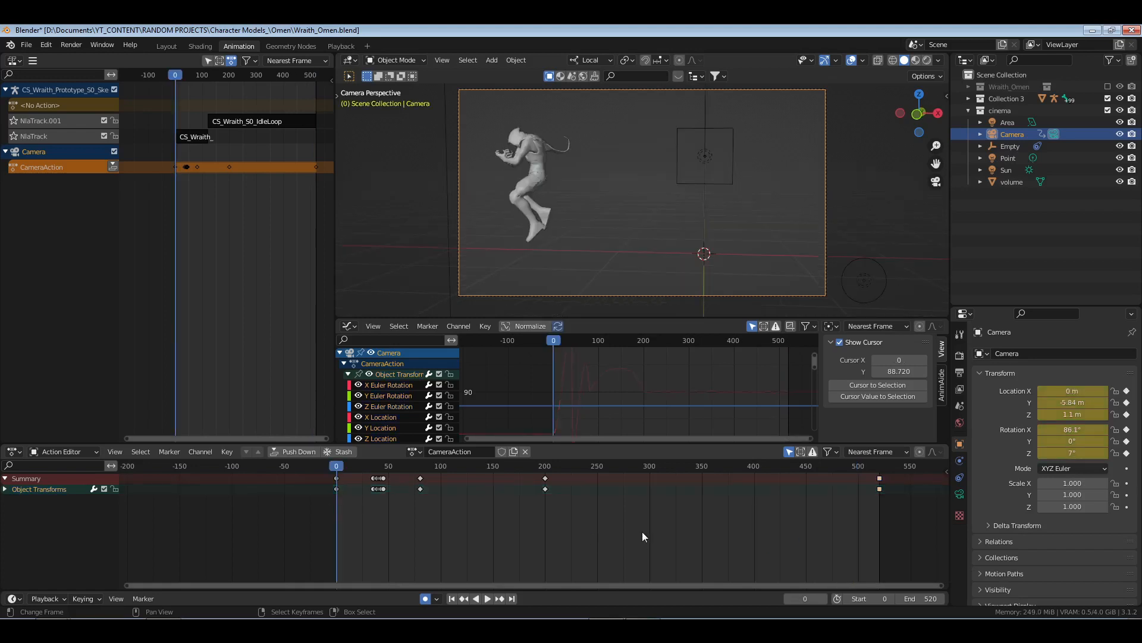
key(ctrl+s)
- Play the animation in the Playback workspace to check the camera's ending with Vector handles
click(340, 46)
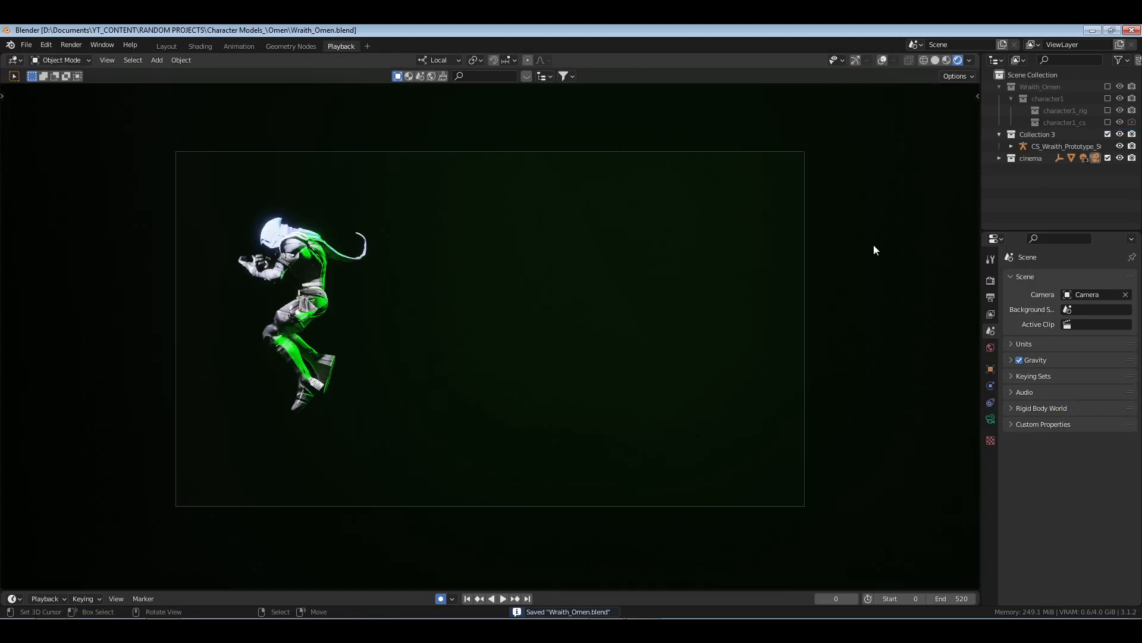
key(space)
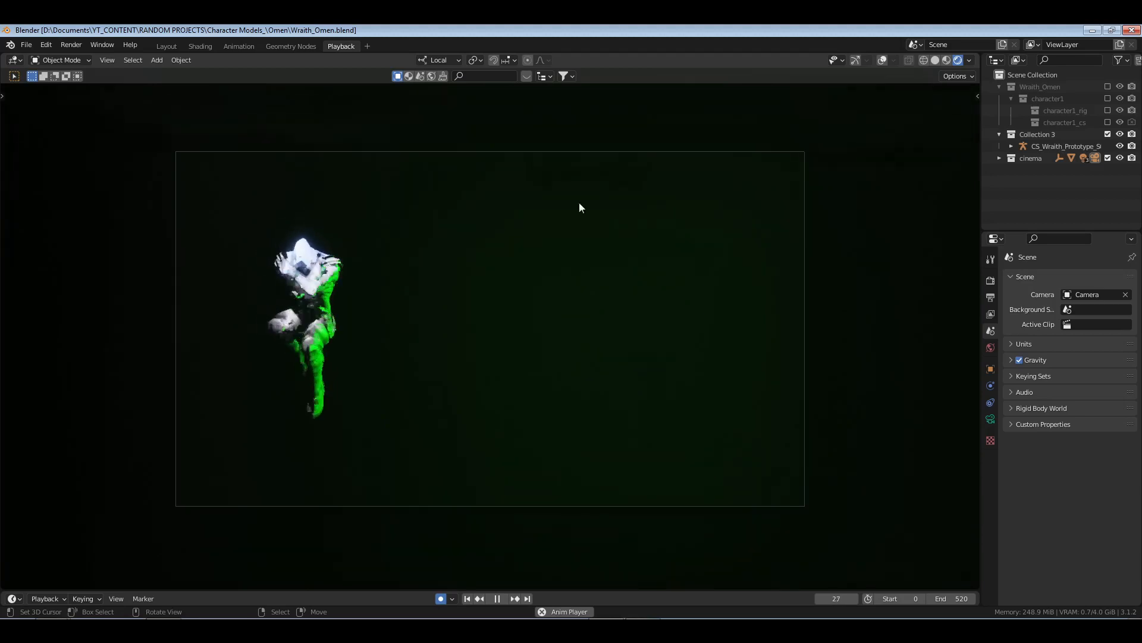
key(space)
- In the Animation workspace, set the camera's location at frame 520 to X 0.3 m and Y -2.05 m, then save at frame 0
click(237, 46)
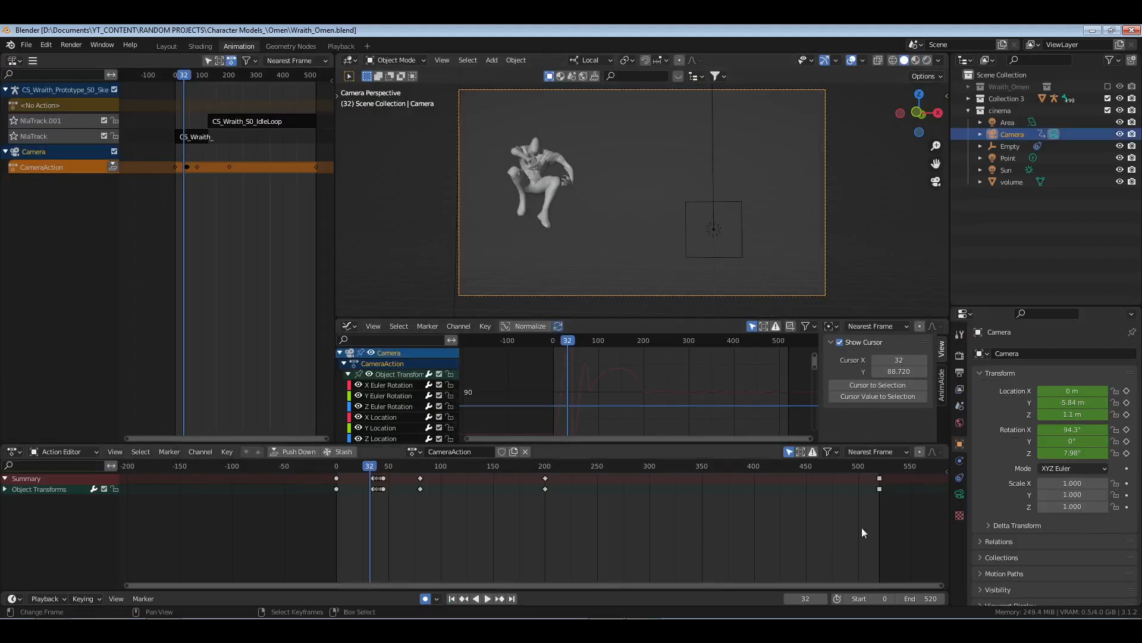
mouse_move(879, 508)
mouse_down()
mouse_move(629, 514)
mouse_move(880, 507)
mouse_up()
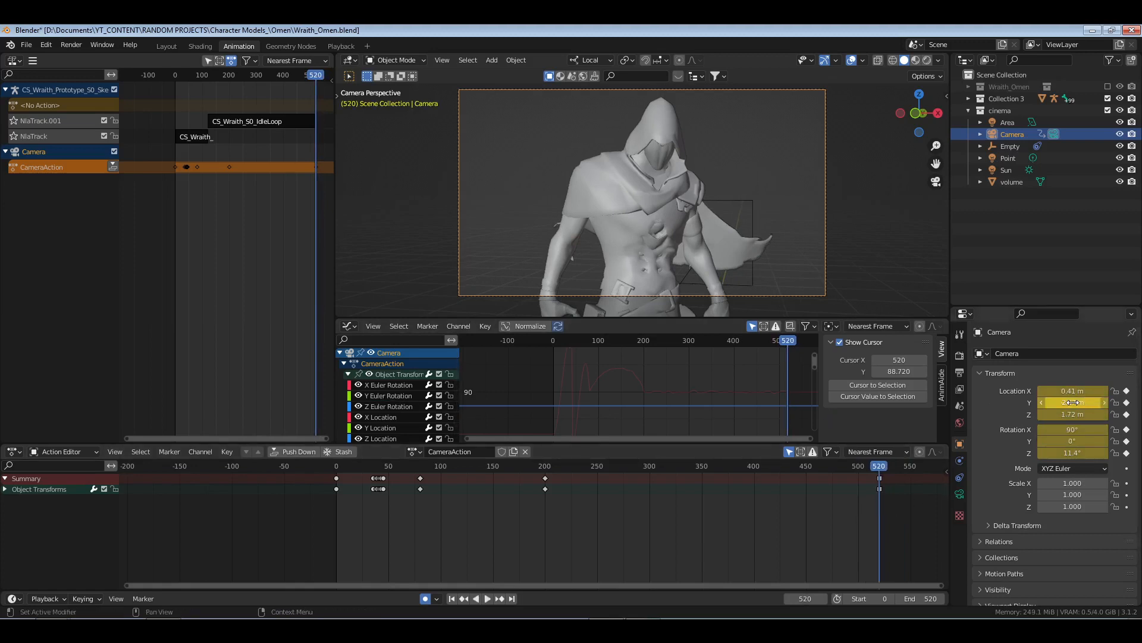
mouse_move(1071, 403)
mouse_down()
mouse_move(1065, 391)
mouse_move(1087, 404)
mouse_move(1064, 392)
mouse_up()
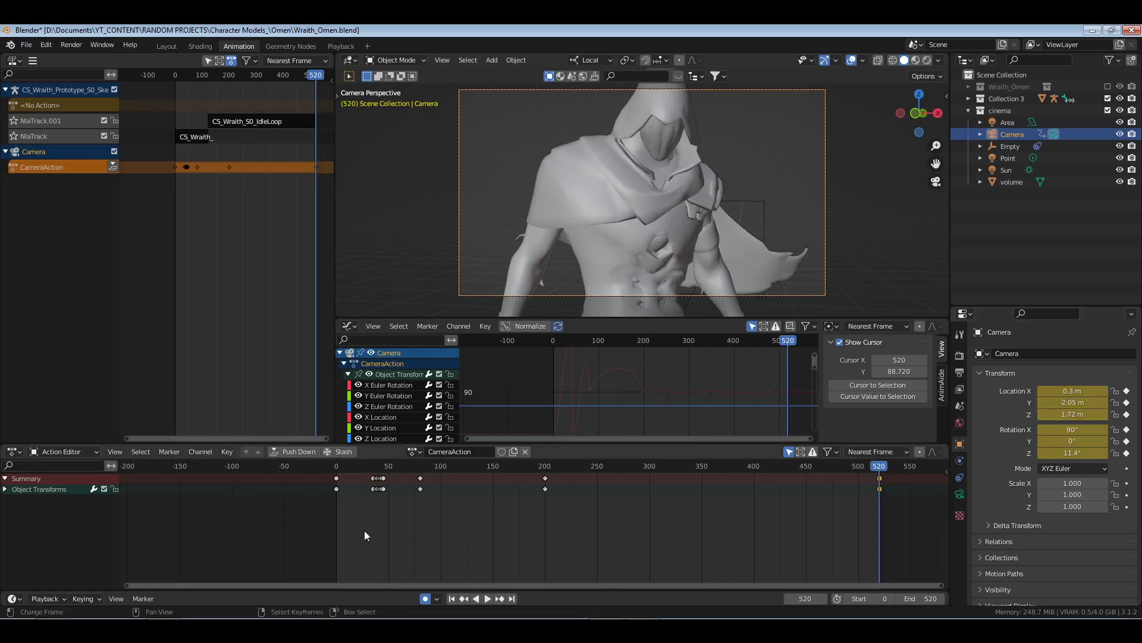
key(shift+Left)
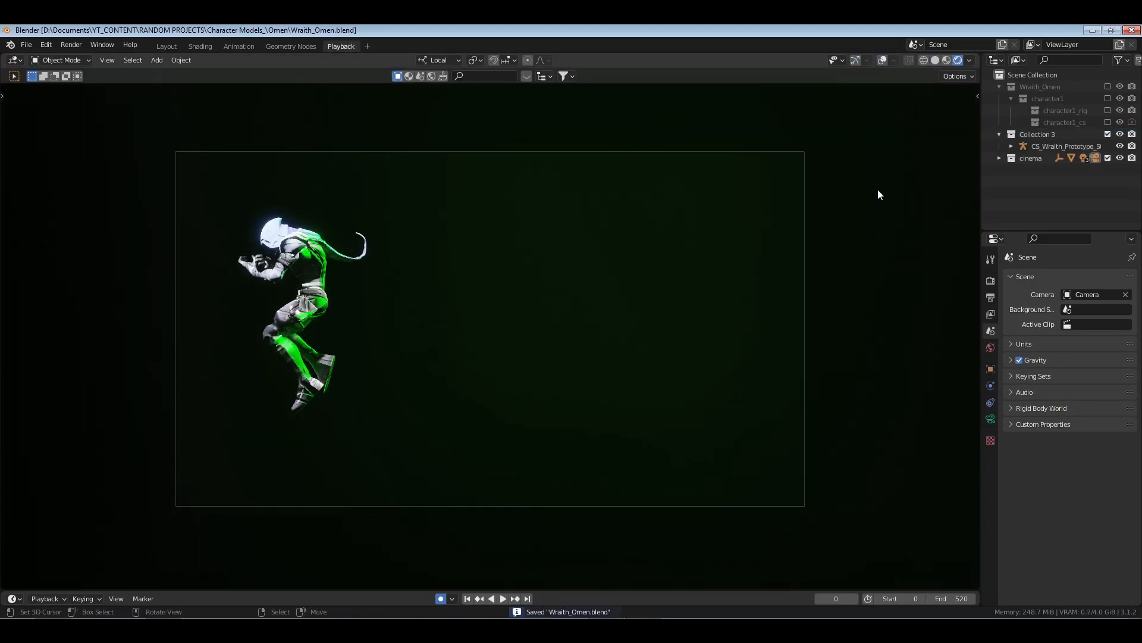
- Review the closer camera ending in rendered playback and return to the first frame
key(space)
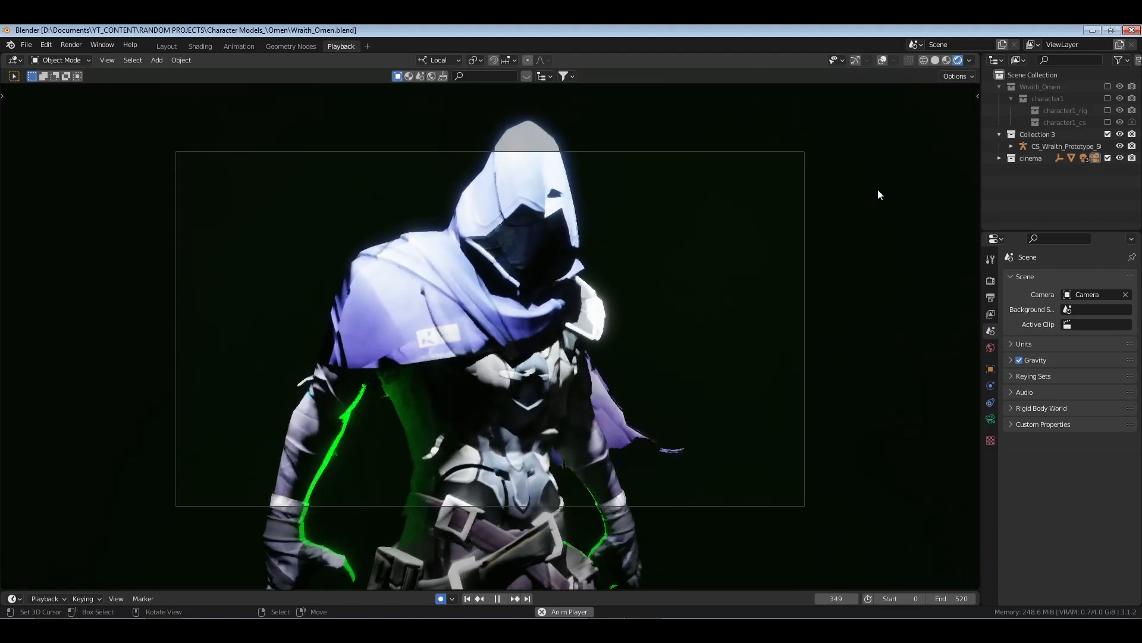
key(space)
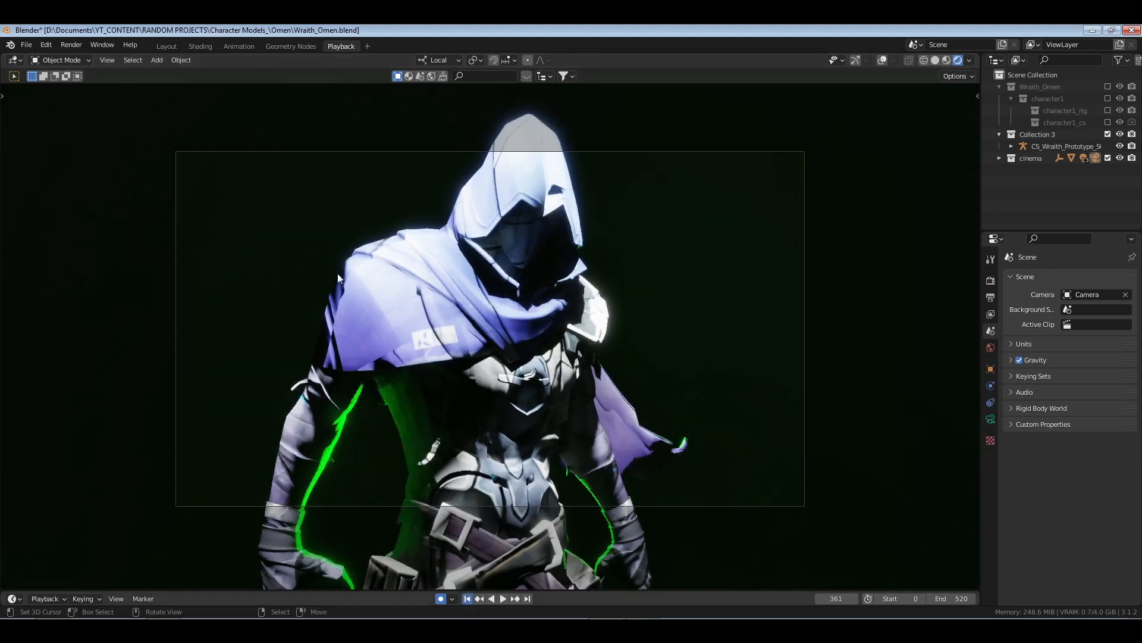
key(shift+Left)
- In the Animation workspace, examine the camera's location and rotation curves one channel at a time in the Graph Editor
click(241, 46)
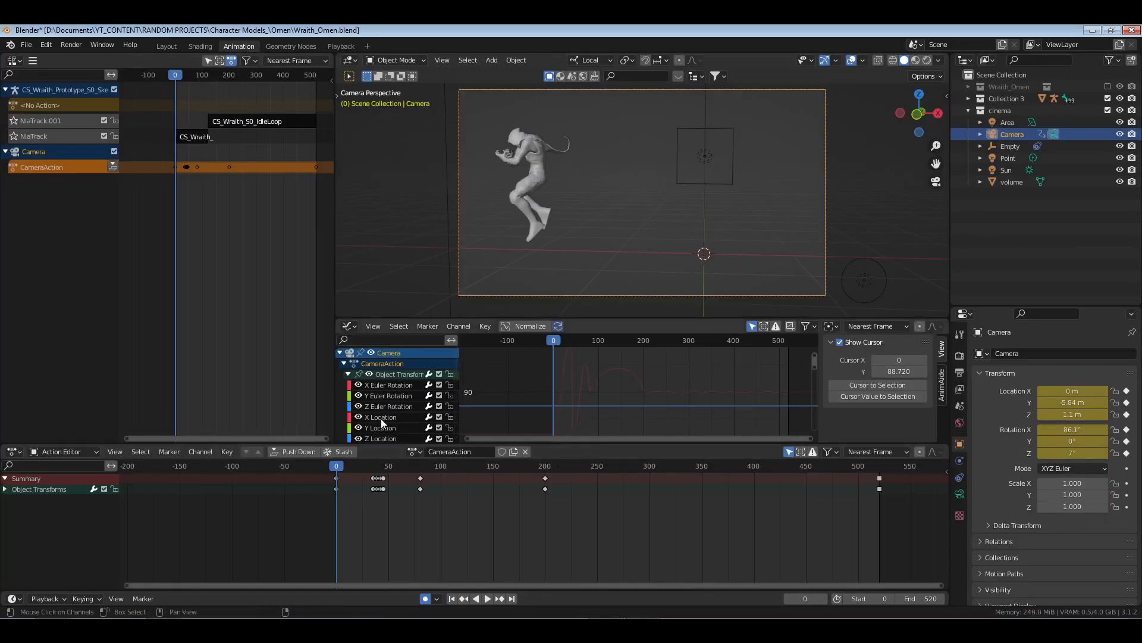
key(a)
key(Home)
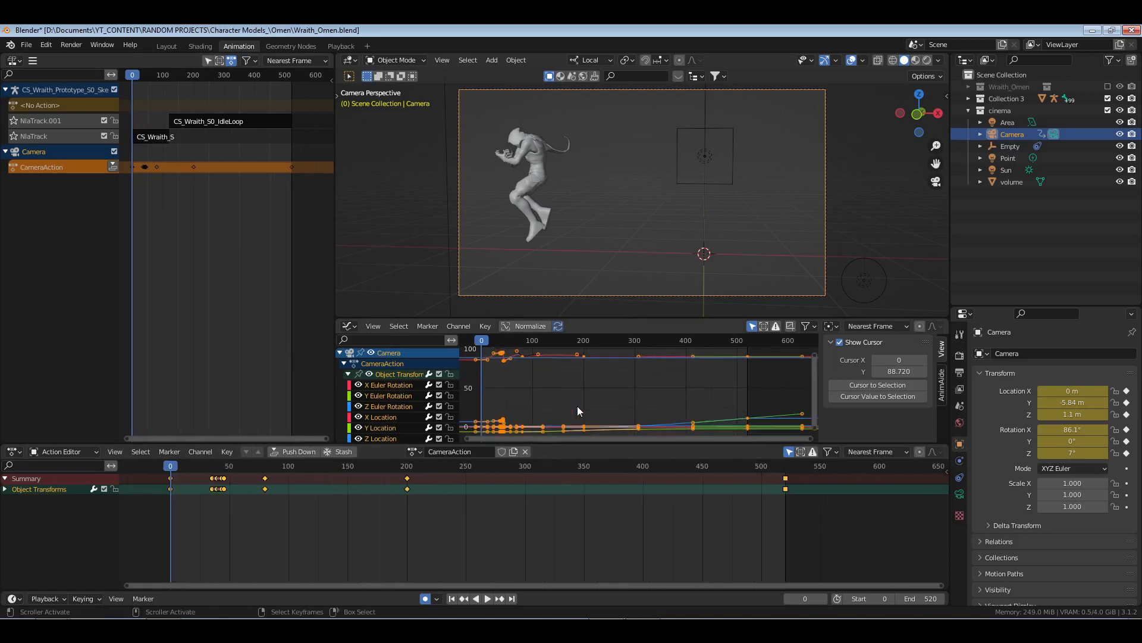
key(alt+a)
middle_drag(579, 391, 641, 375)
scroll(394, 398, down, 1)
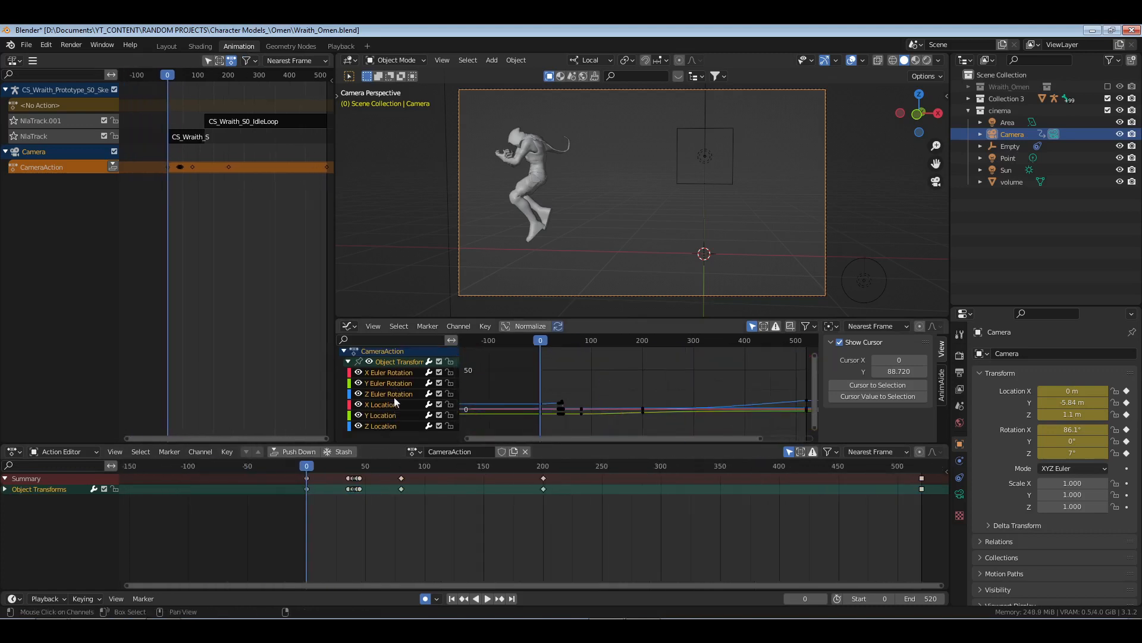
scroll(394, 397, up, 1)
scroll(394, 398, down, 1)
click(380, 425)
click(379, 417)
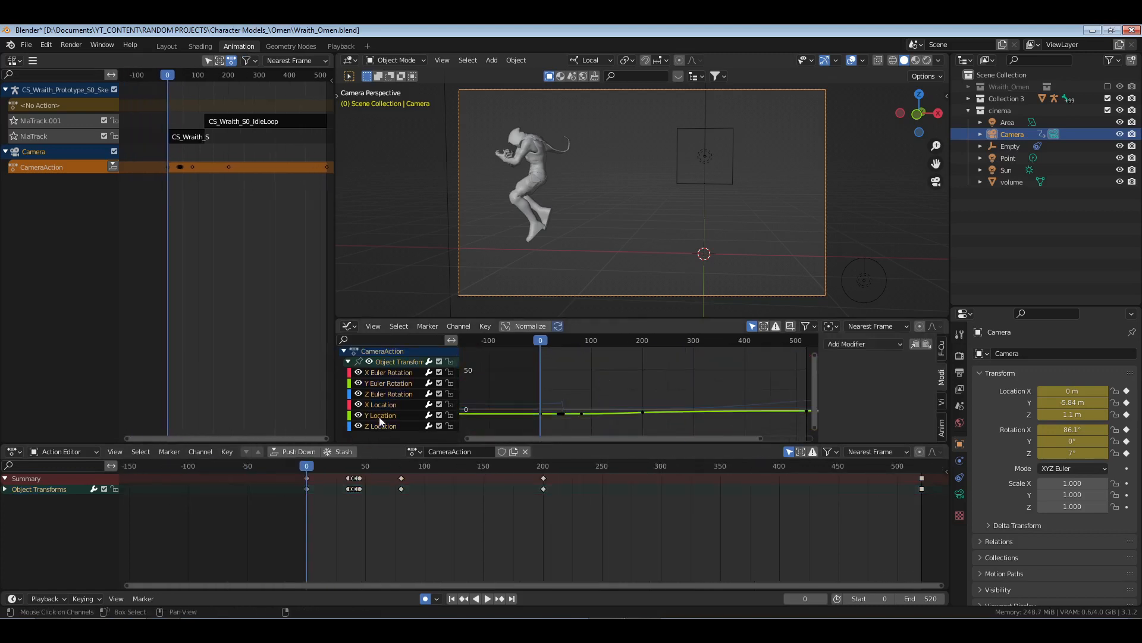
click(381, 405)
click(384, 393)
click(385, 382)
click(385, 375)
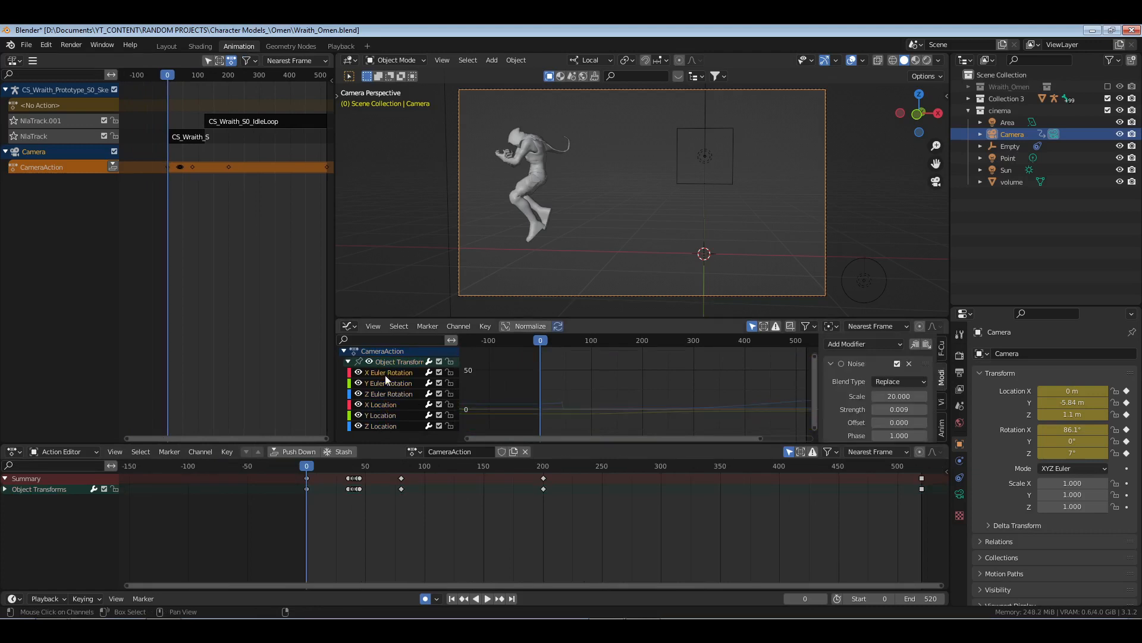
click(387, 384)
key(Home)
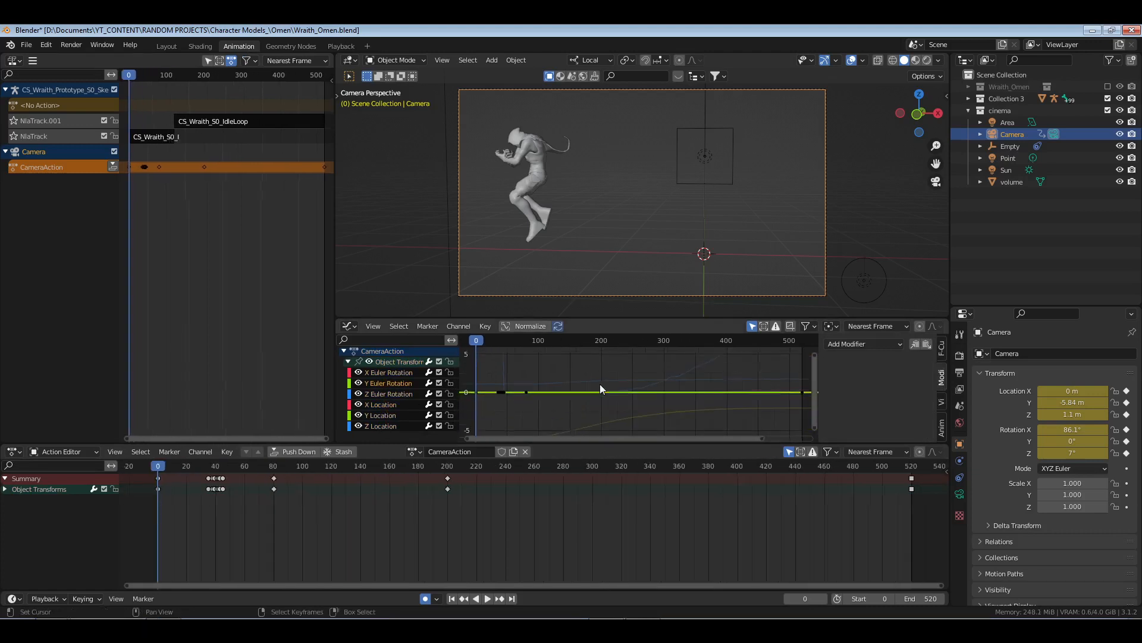
- Fit the Z, Y and X Euler Rotation curves to view in turn and examine their shapes and keyframes
click(420, 394)
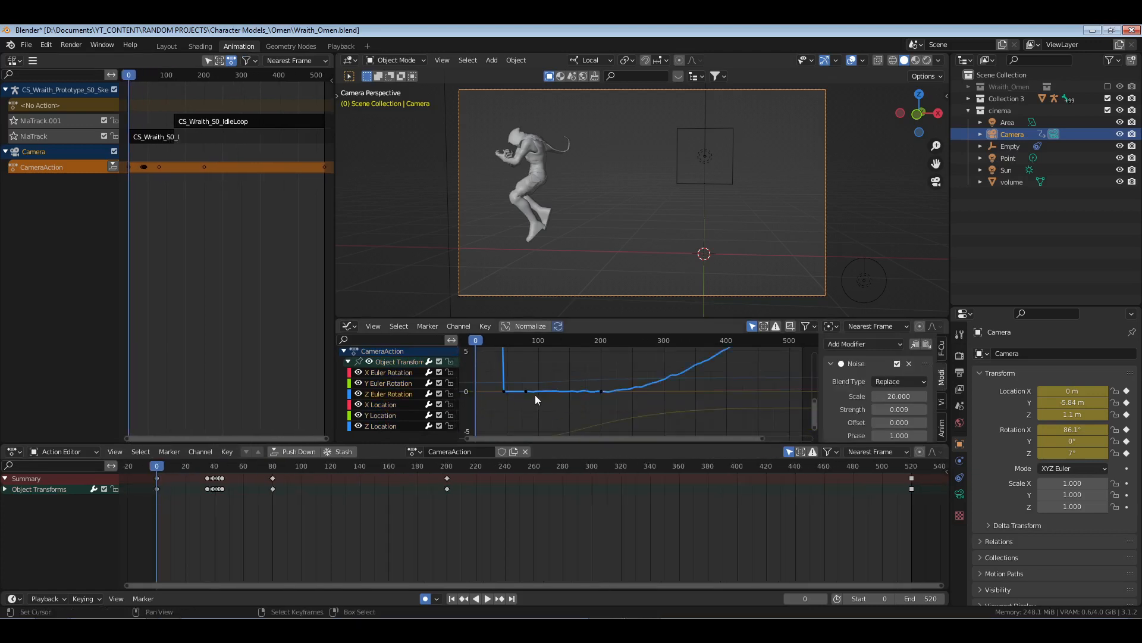
click(535, 394)
key(Home)
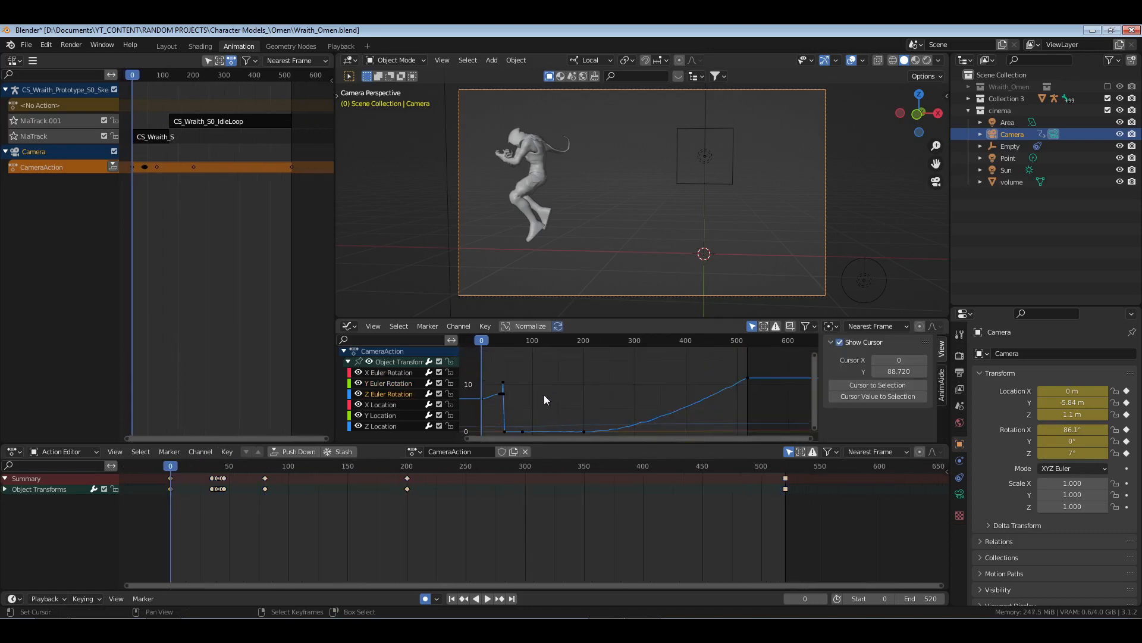
drag(502, 372, 801, 432)
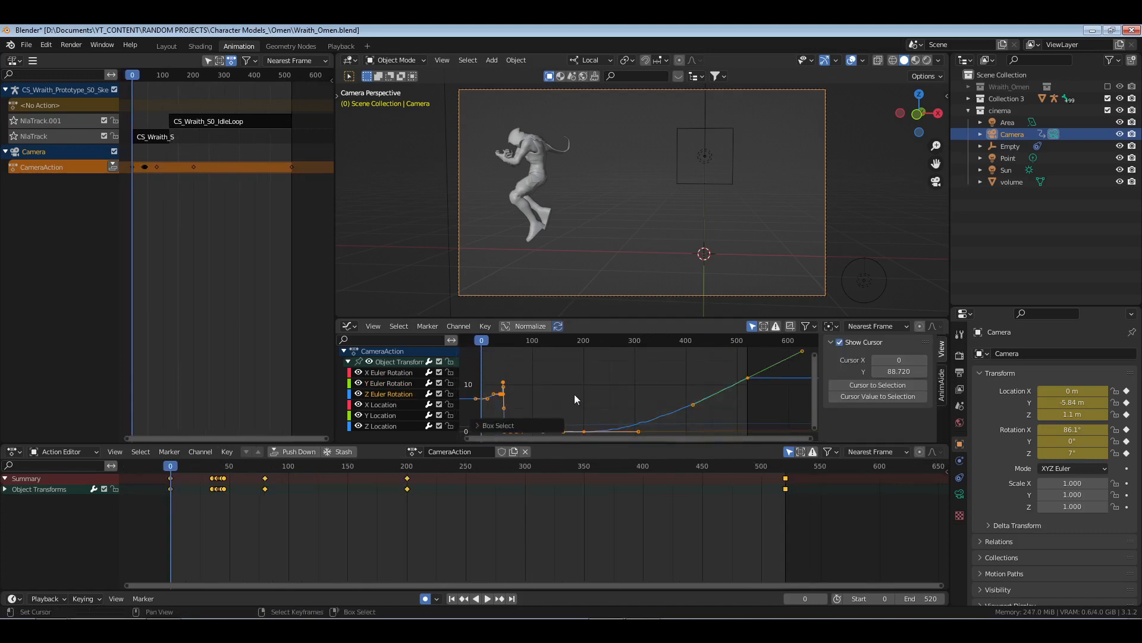
click(381, 383)
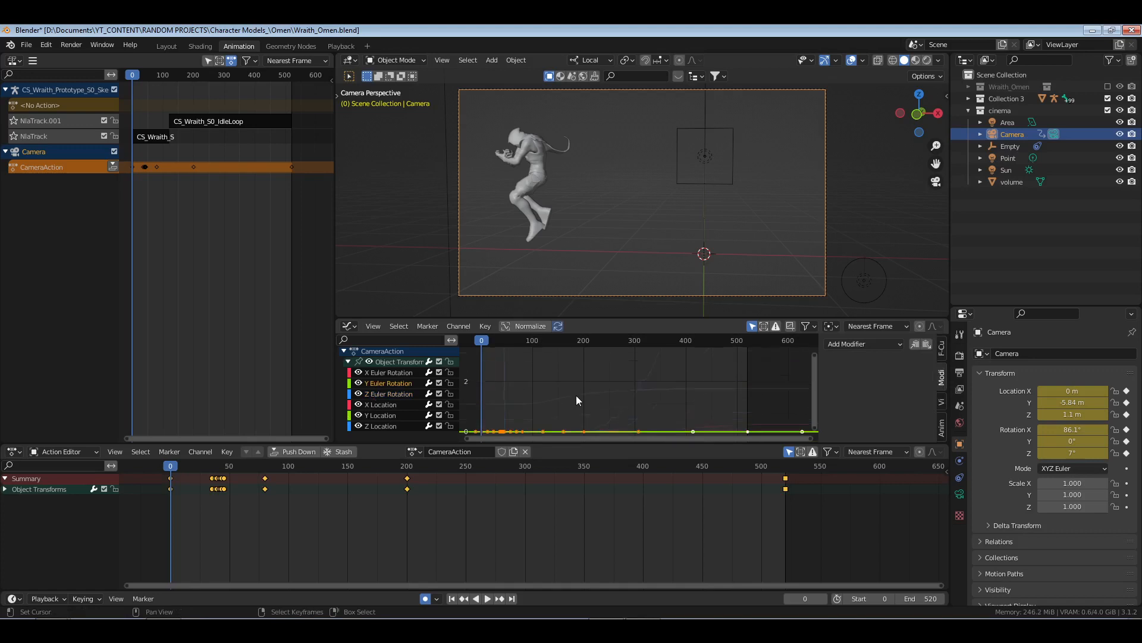
key(Home)
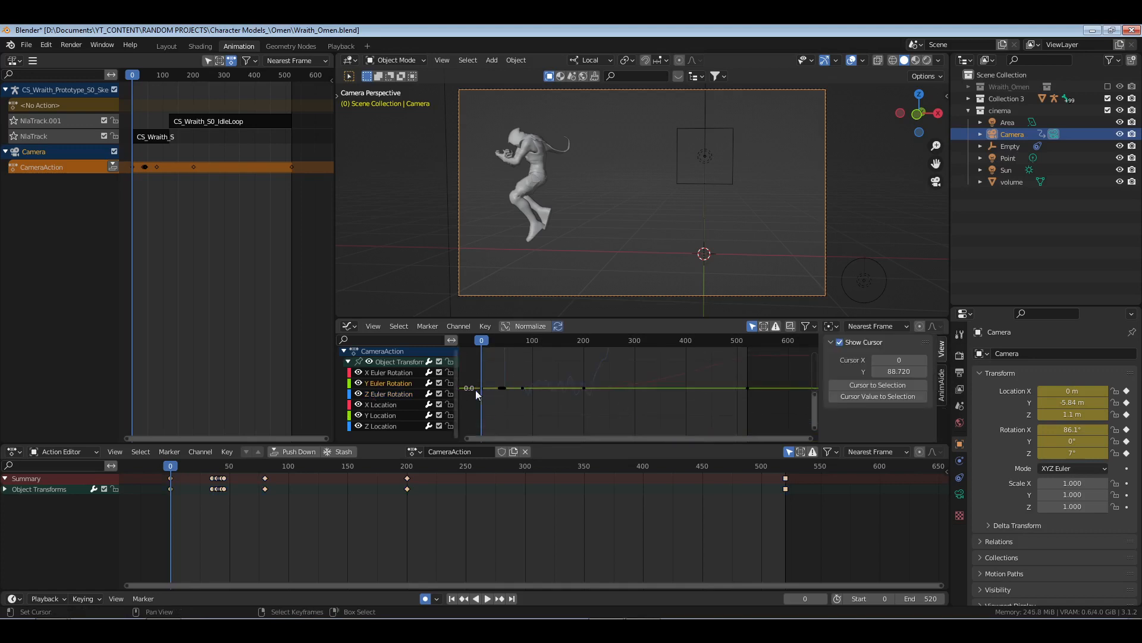
click(391, 373)
key(Home)
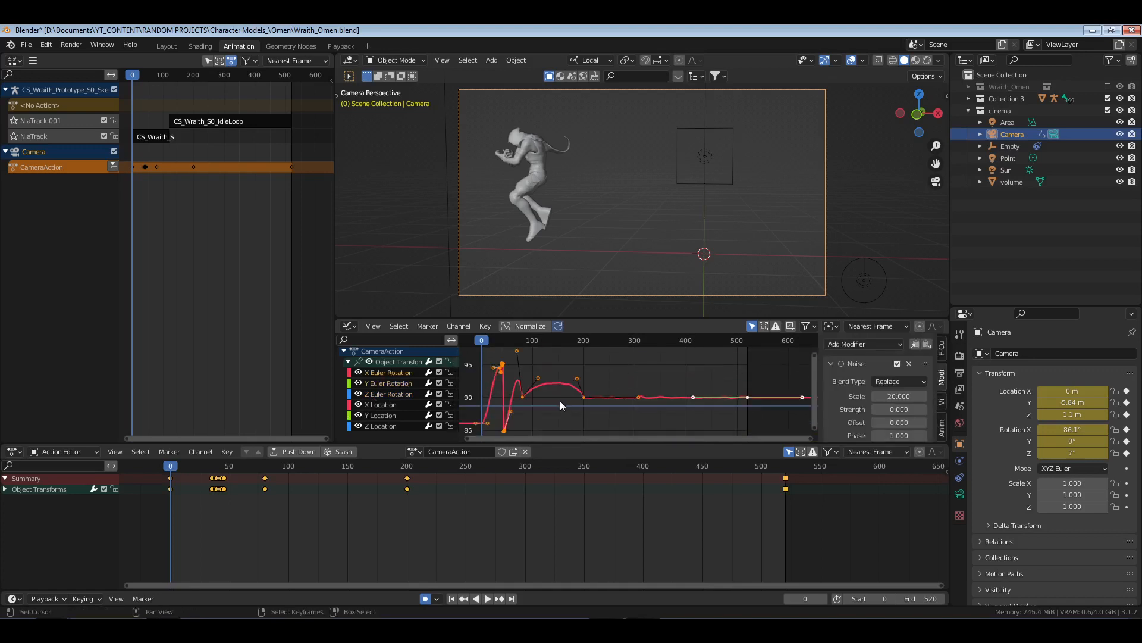
click(559, 401)
- Fit the camera's X, Y and Z Location curves in the Graph Editor and examine them together
click(387, 426)
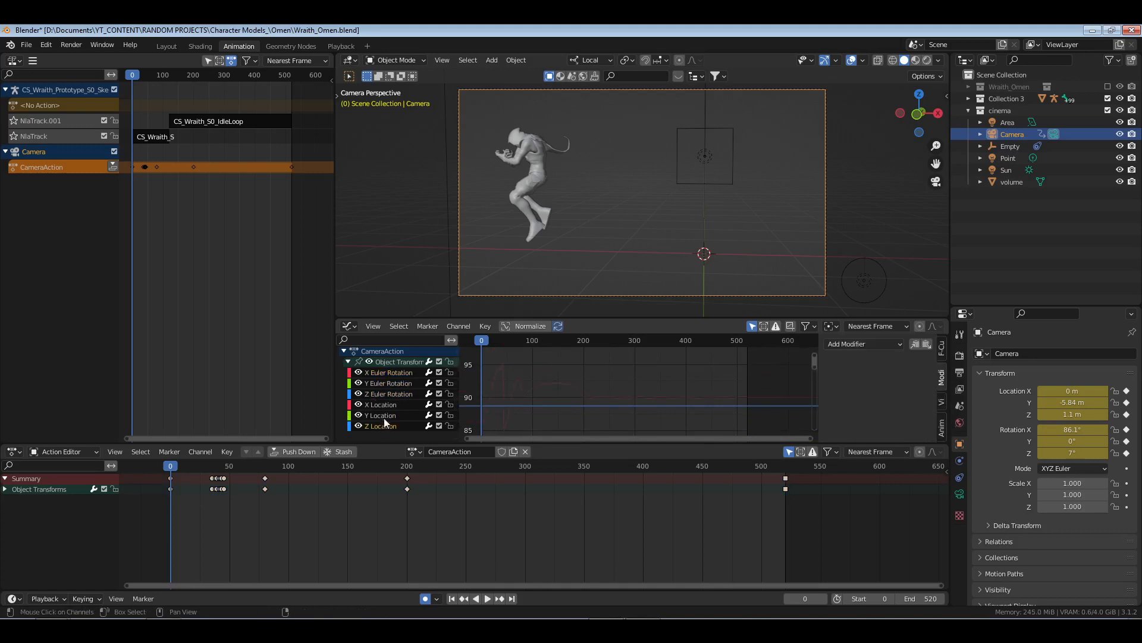
key(a)
key(KP_Decimal)
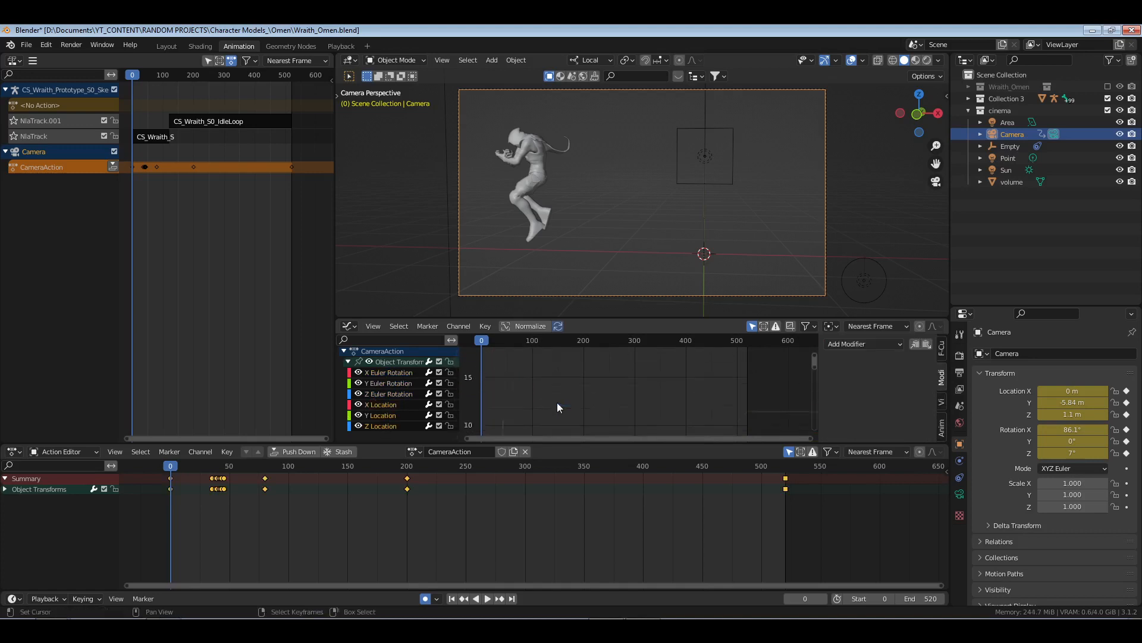
right_click(546, 400)
middle_drag(540, 398, 556, 395)
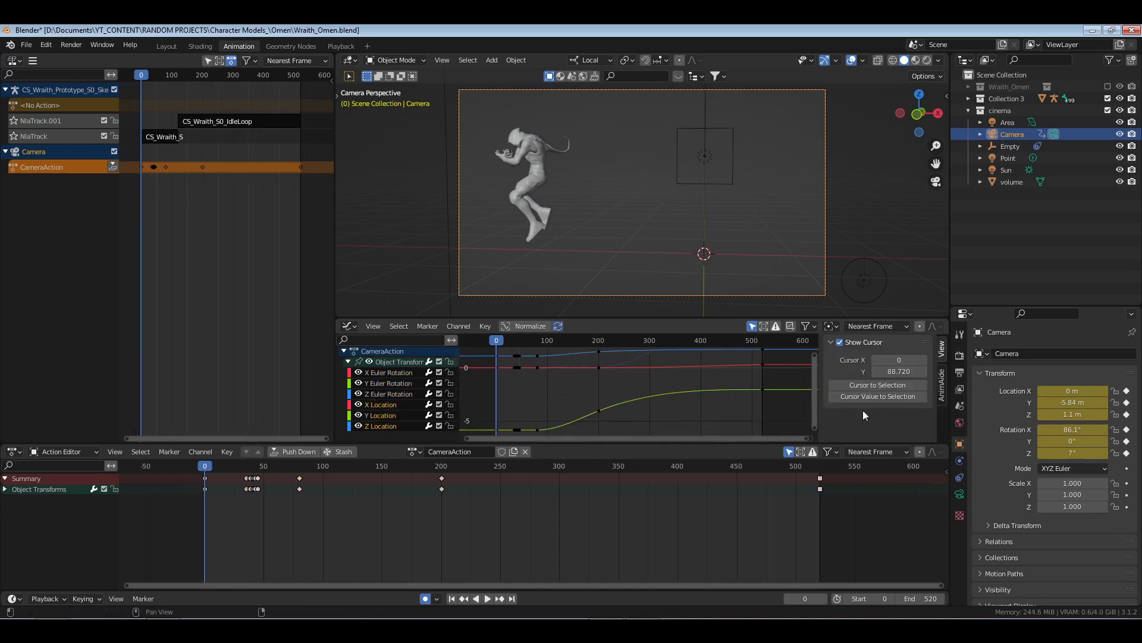
drag(537, 417, 502, 399)
- Isolate the Y Location curve and check the camera's motion around its early keyframes, up to frame 43
click(390, 415)
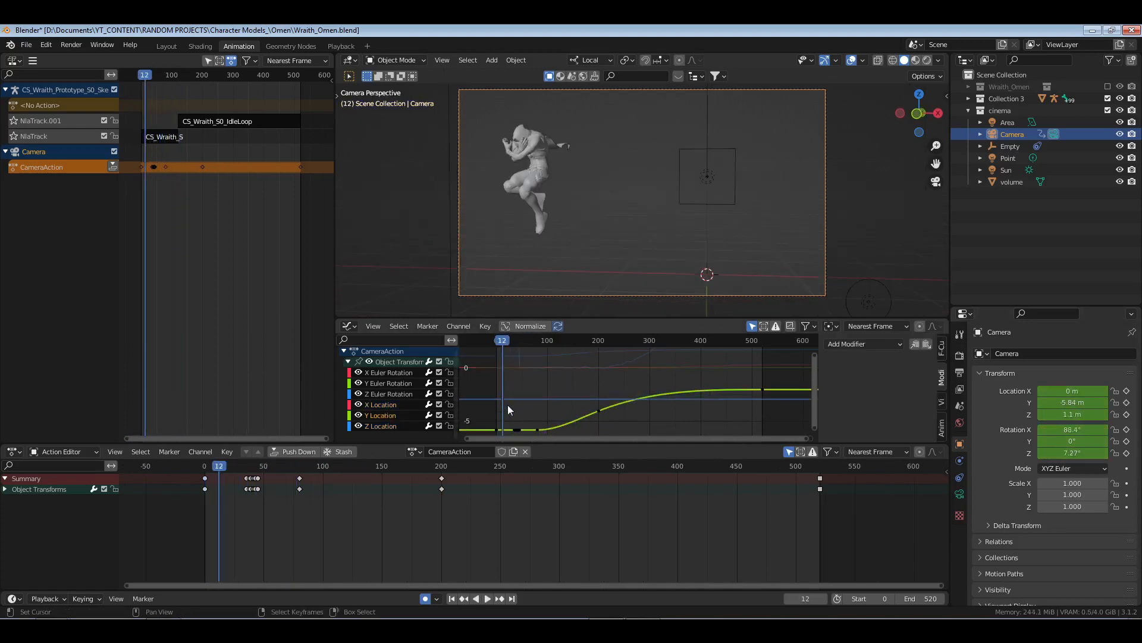
key(Up)
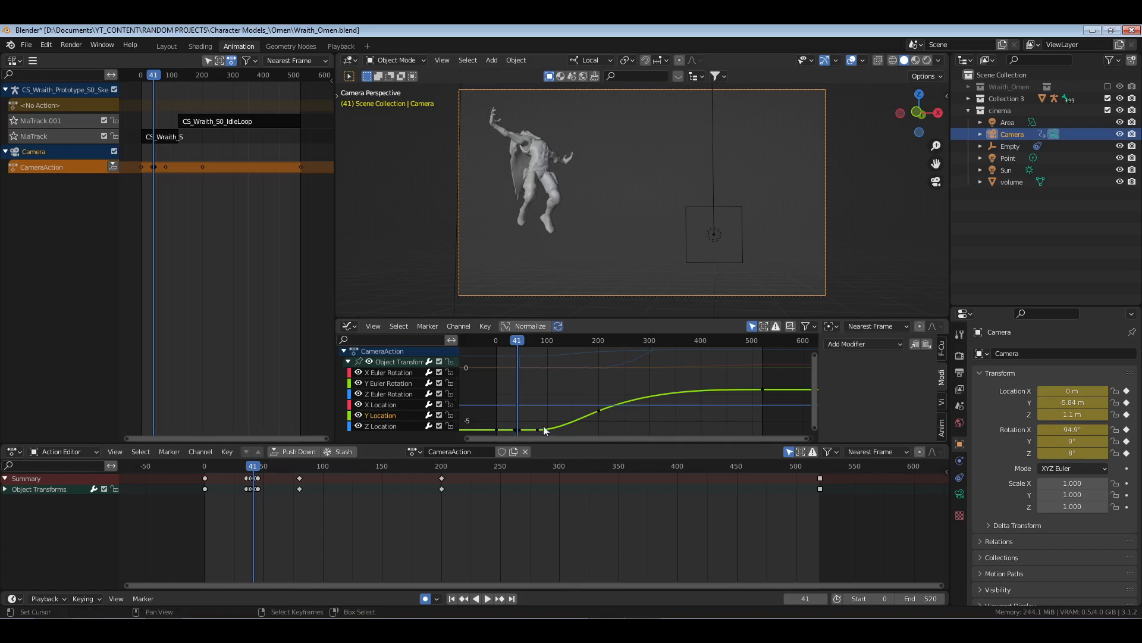
mouse_move(516, 403)
mouse_down()
mouse_move(617, 403)
mouse_move(518, 399)
mouse_up()
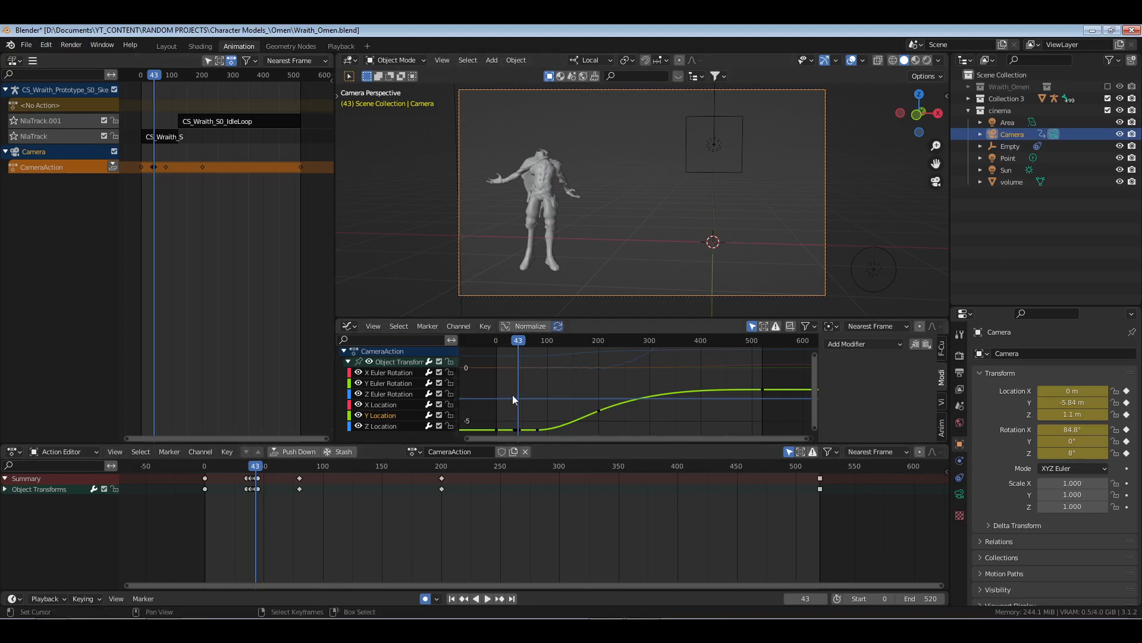
key(space)
- Set the handle type of the Y Location keyframe at frame 200 to Free
drag(553, 396, 581, 398)
drag(777, 374, 575, 422)
drag(558, 385, 636, 426)
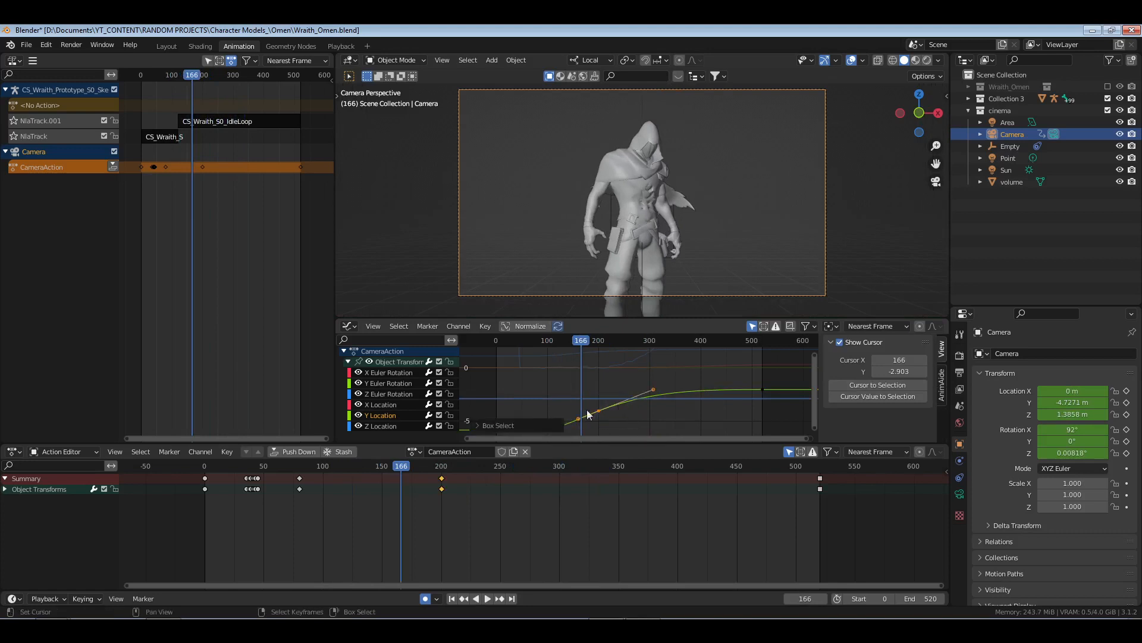
key(v)
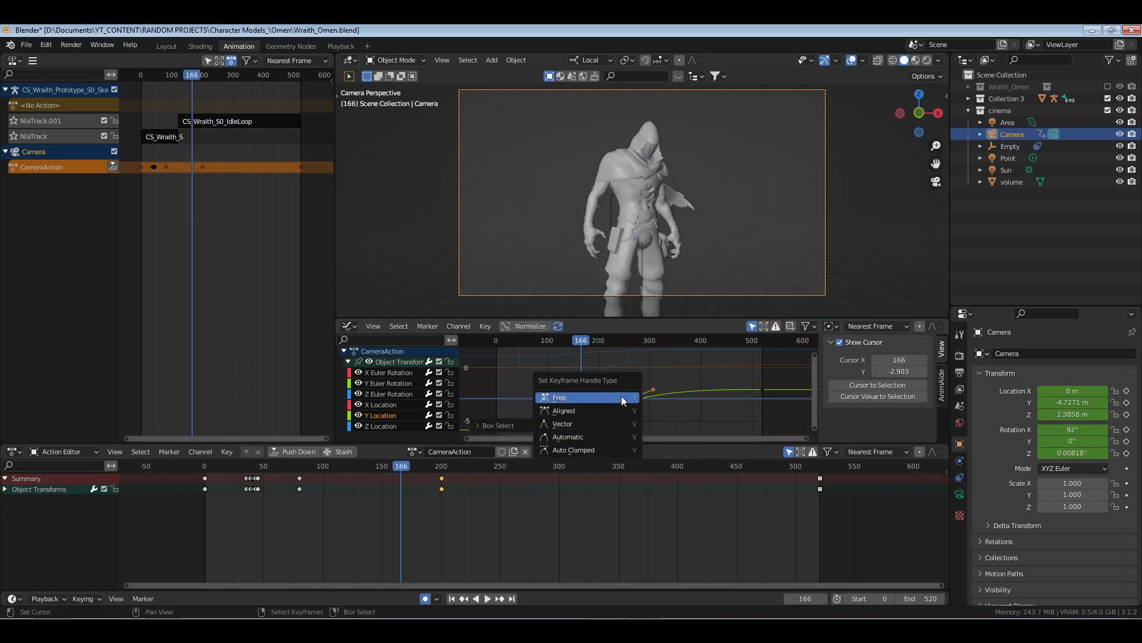
click(621, 395)
click(665, 392)
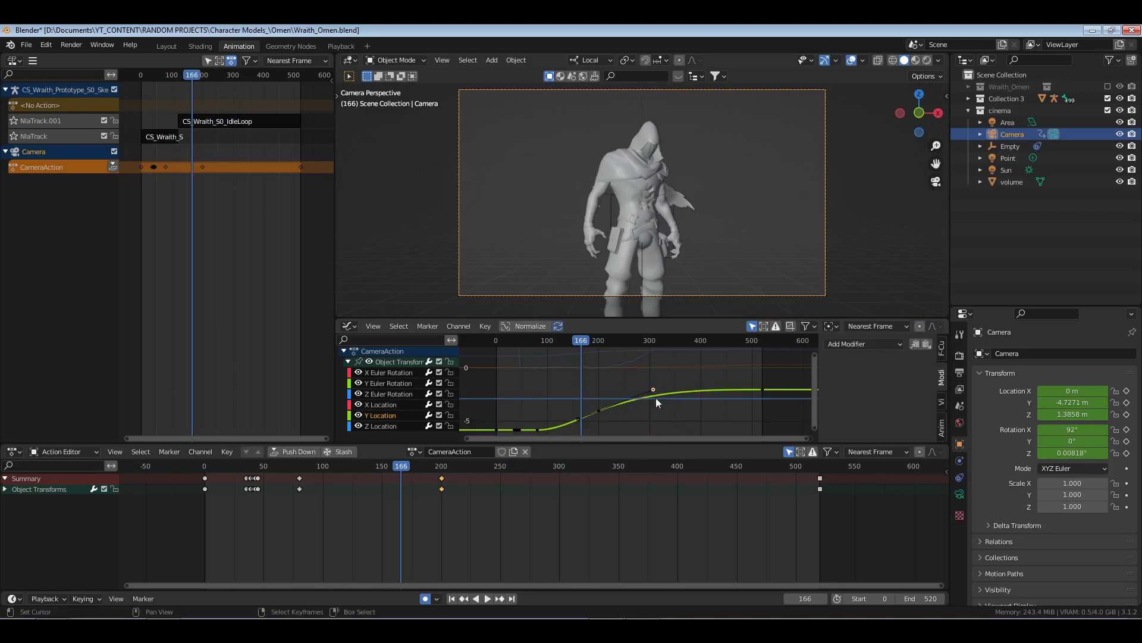
- Move the right handle of the frame 200 Y Location keyframe about 40 frames earlier and 0.8 lower
right_drag(555, 357, 766, 441)
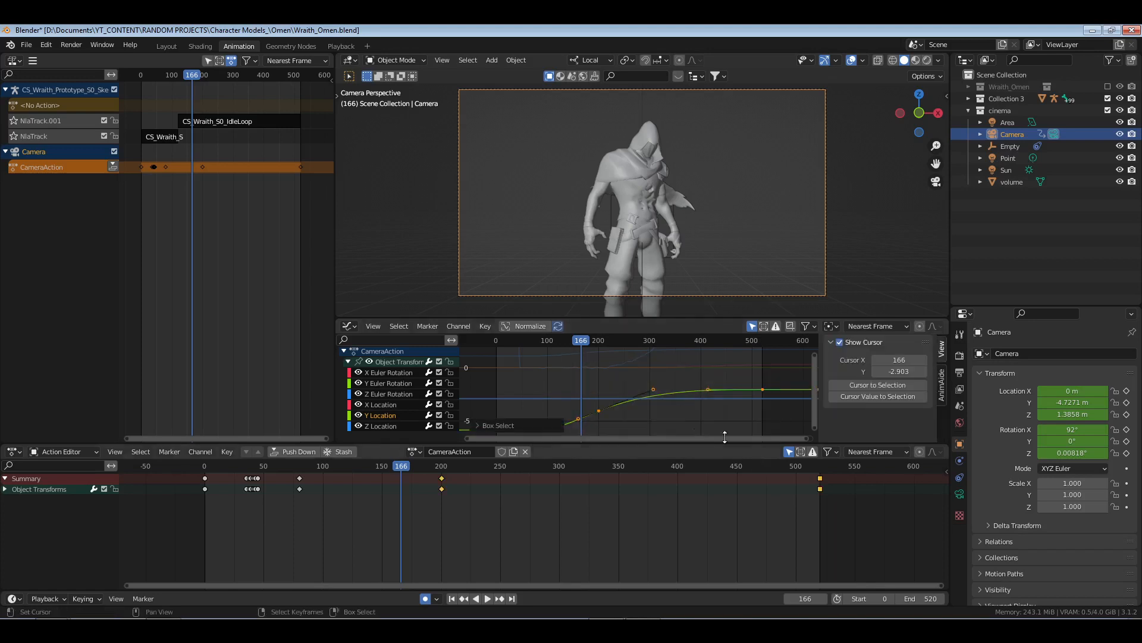
key(KP_Decimal)
right_click(684, 405)
middle_drag(510, 404, 566, 414)
right_click(534, 411)
key(g)
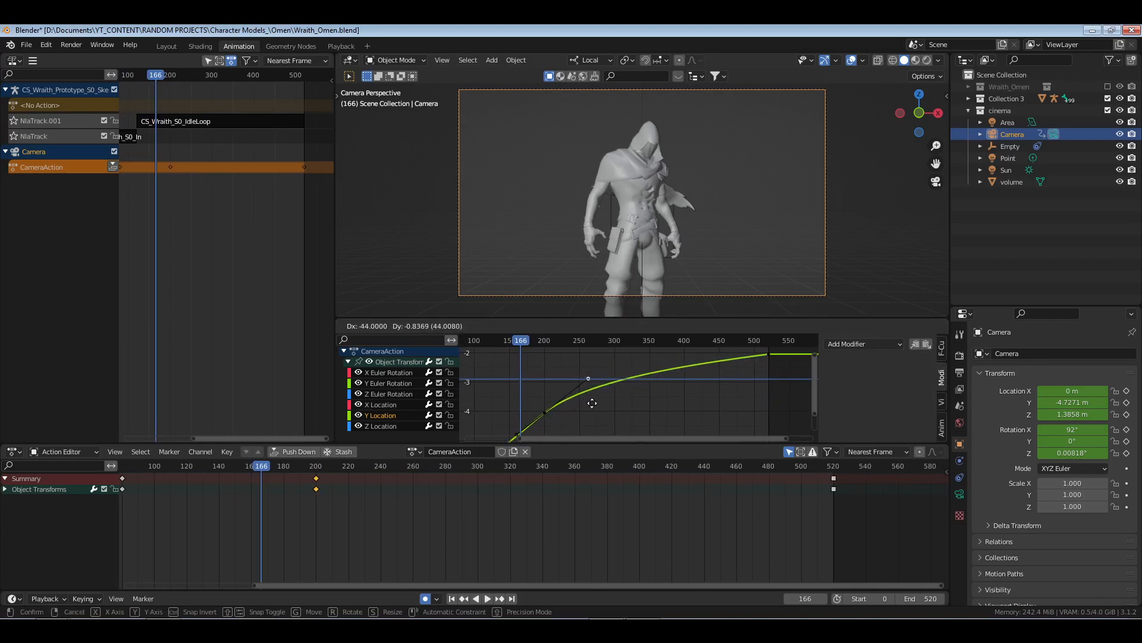
click(595, 402)
- Set the frame 520 Y Location keyframe's handles to Free and raise its left handle by about 0.5
click(767, 356)
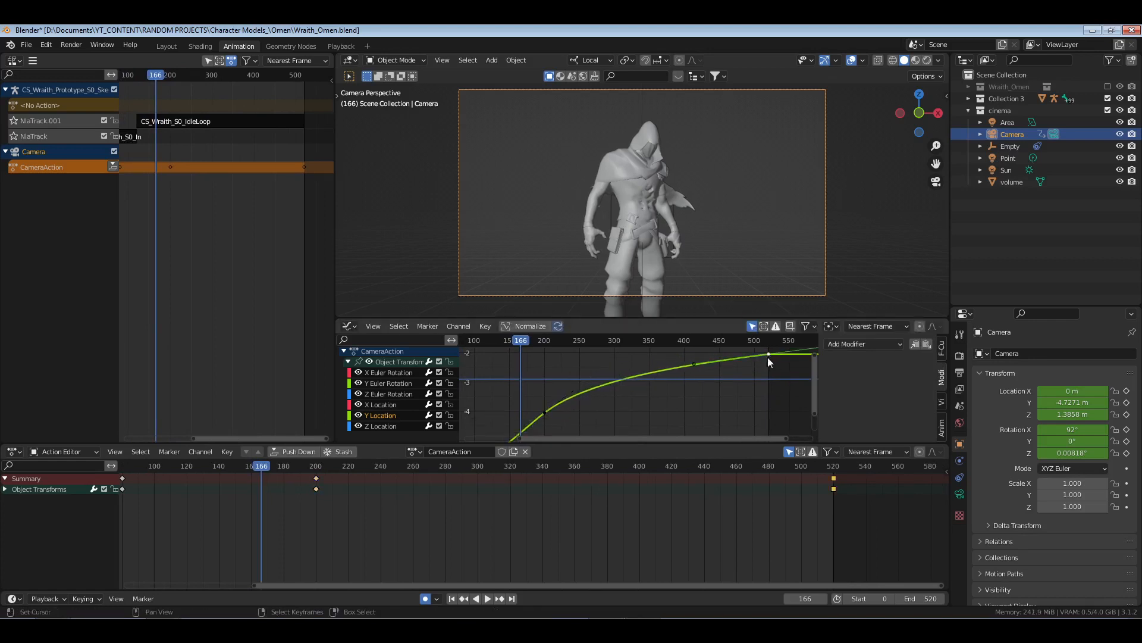
key(v)
click(766, 370)
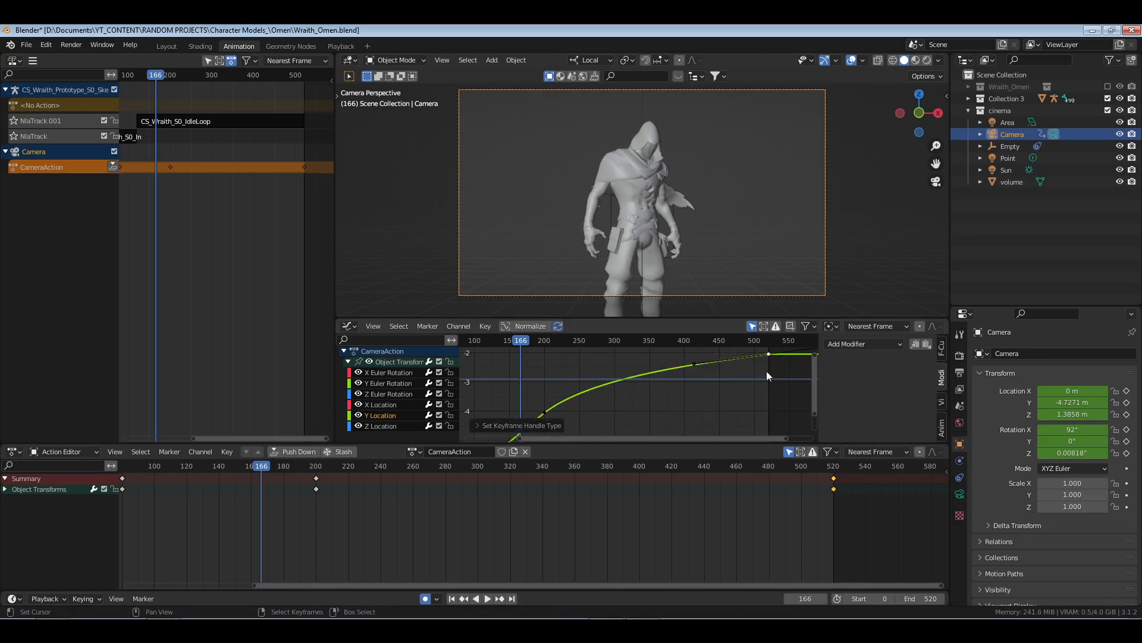
click(691, 365)
key(g)
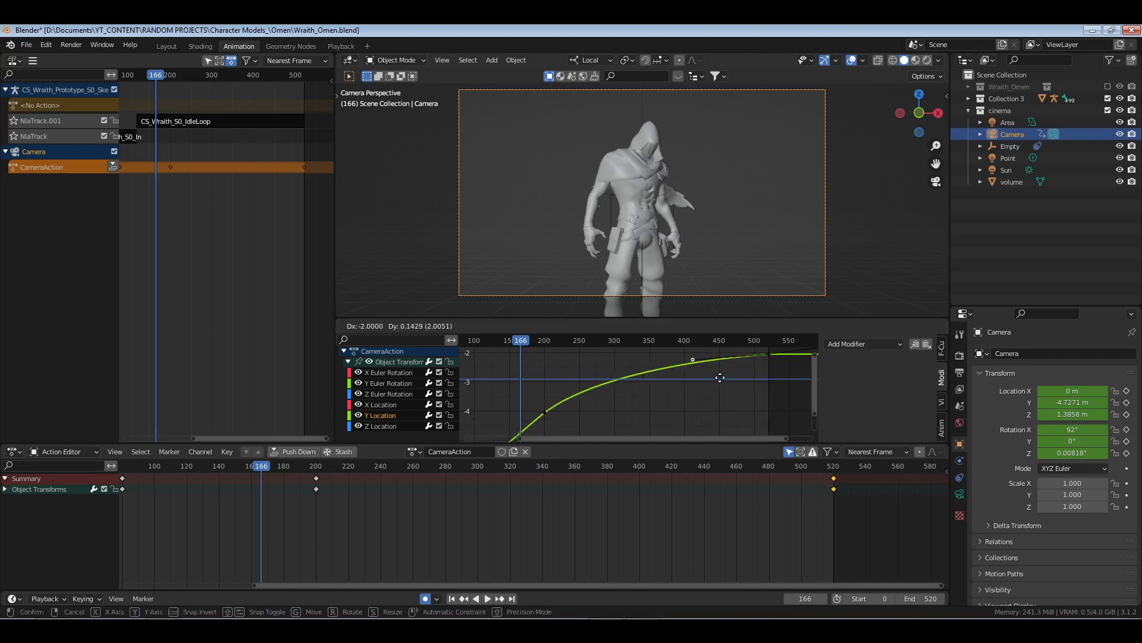
click(717, 367)
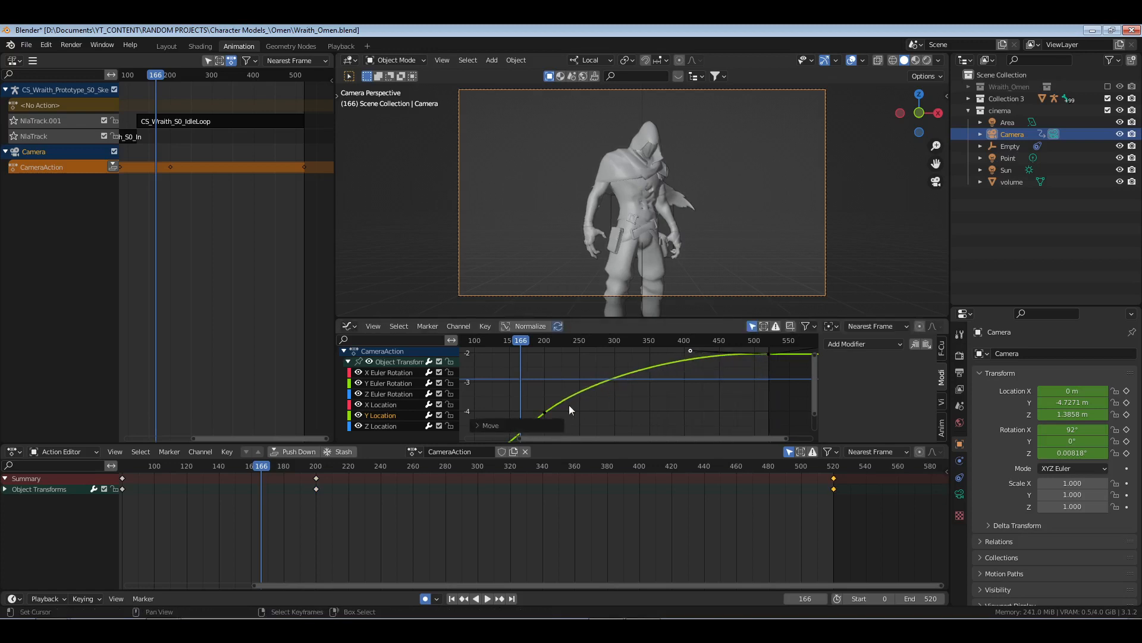
- Extend the right handle of the frame 200 Y Location keyframe slightly outward and upward
right_click(553, 408)
click(592, 377)
key(g)
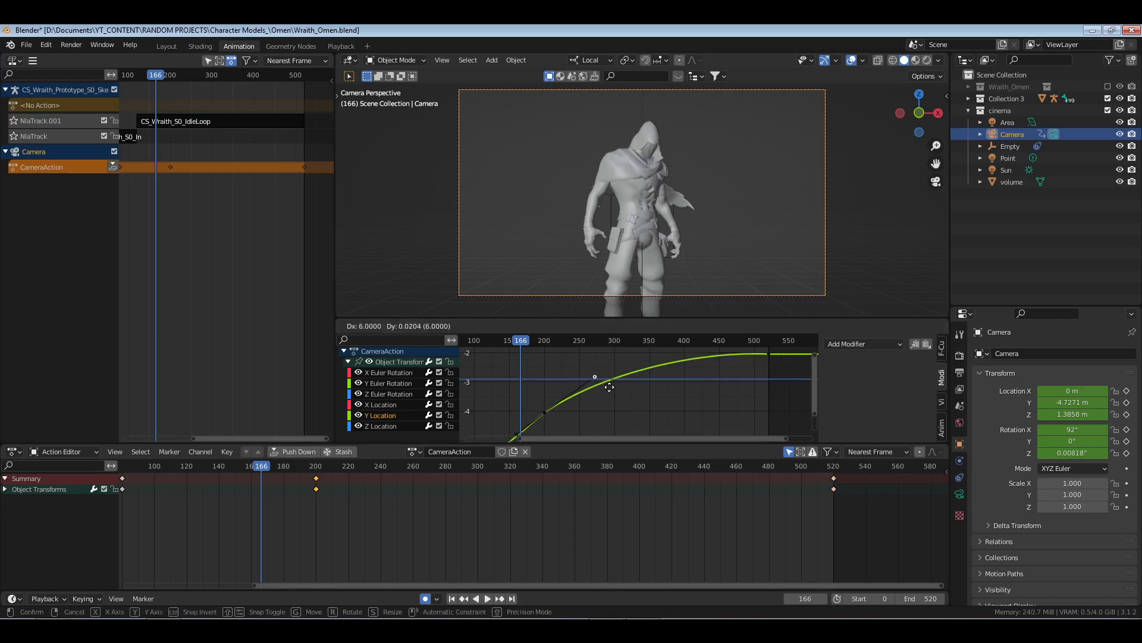
click(621, 381)
- Nudge the left handle of the frame 200 Y Location keyframe slightly earlier and upward, then save the file
right_click(583, 405)
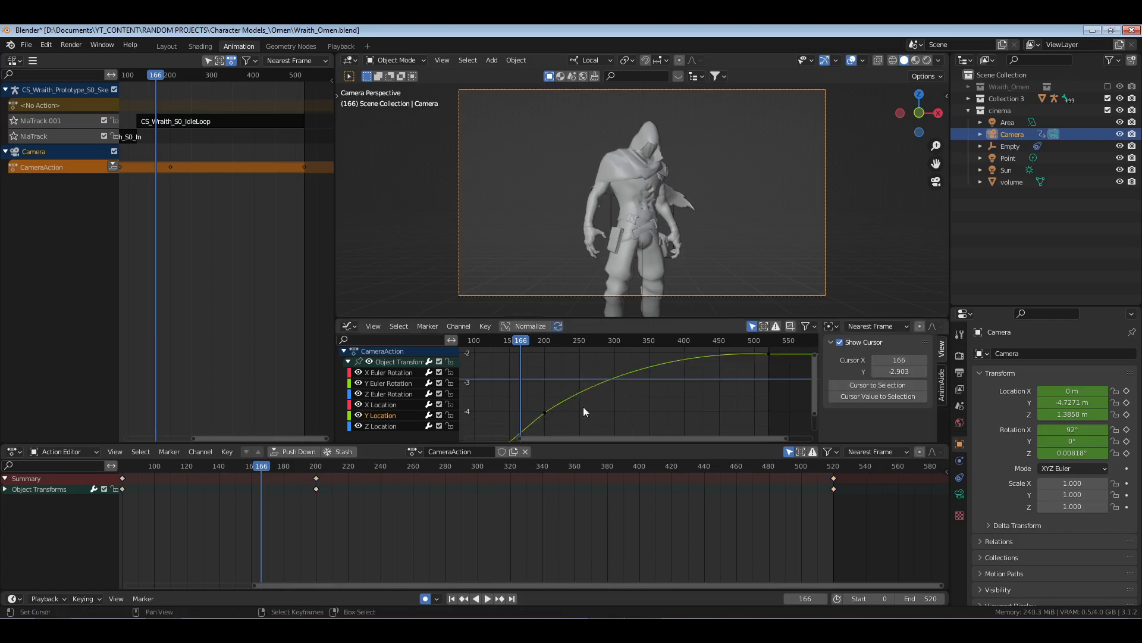
mouse_move(609, 405)
middle_down()
mouse_move(618, 401)
mouse_move(578, 418)
mouse_move(595, 394)
middle_up()
right_click(554, 405)
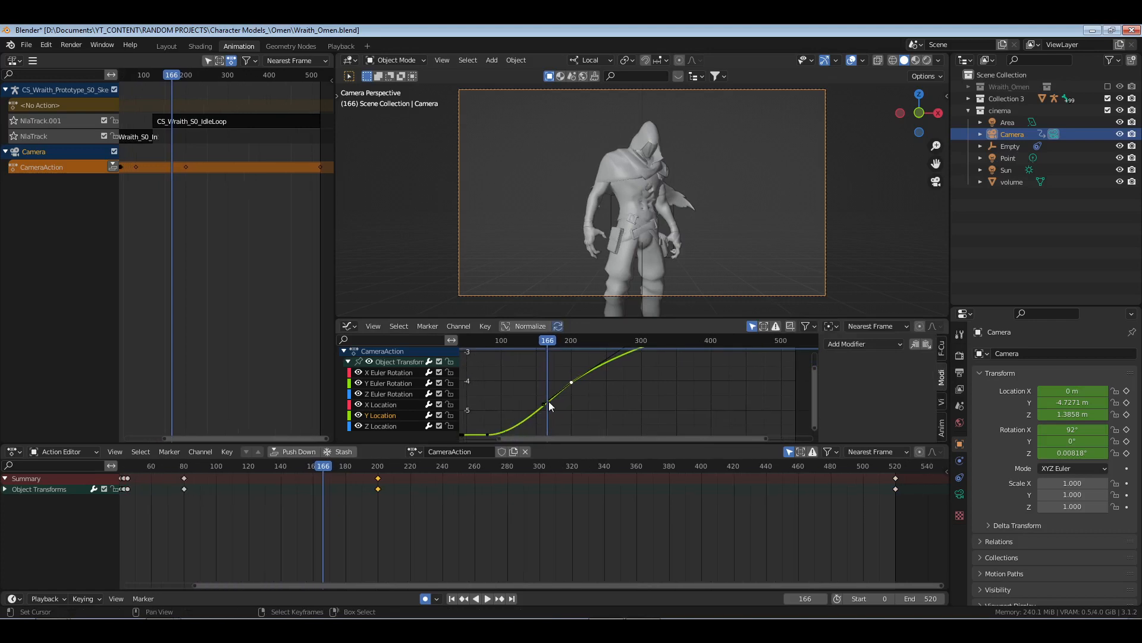
right_click(547, 402)
key(g)
click(511, 385)
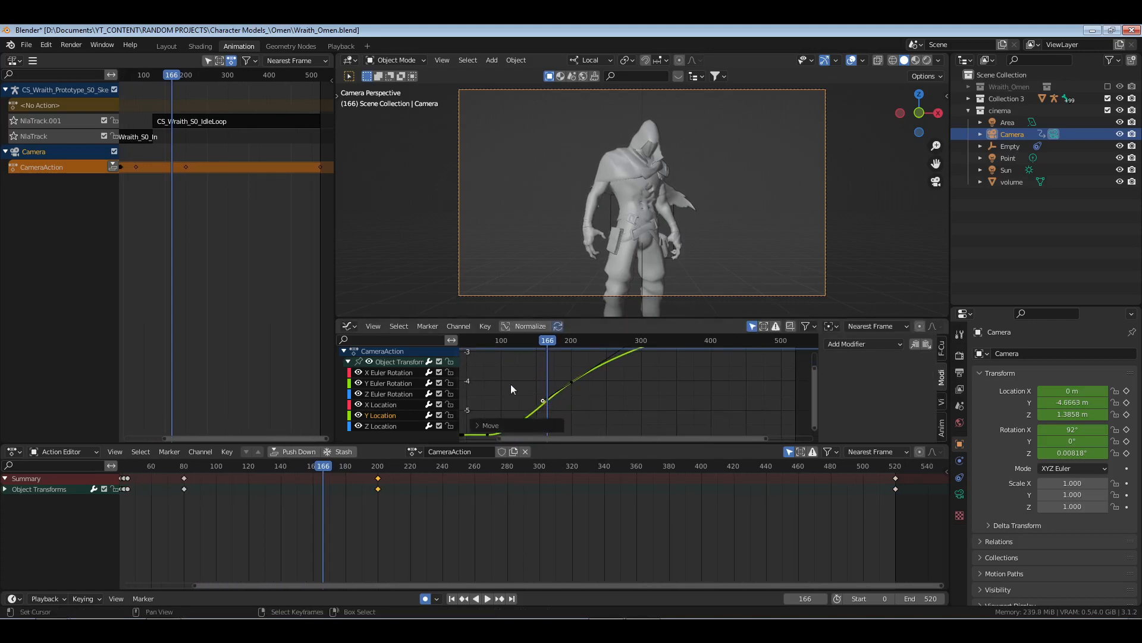
click(486, 379)
right_click(638, 394)
key(ctrl+s)
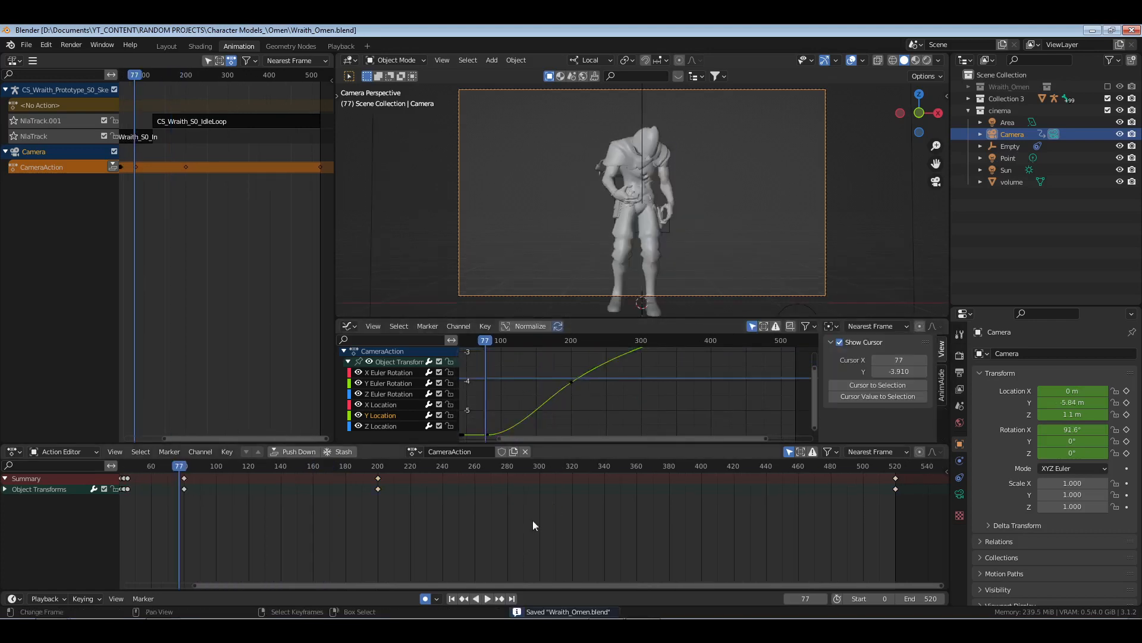
- Return to the first frame and review the reshaped camera push-in as rendered playback in the Playback workspace
click(454, 597)
click(341, 46)
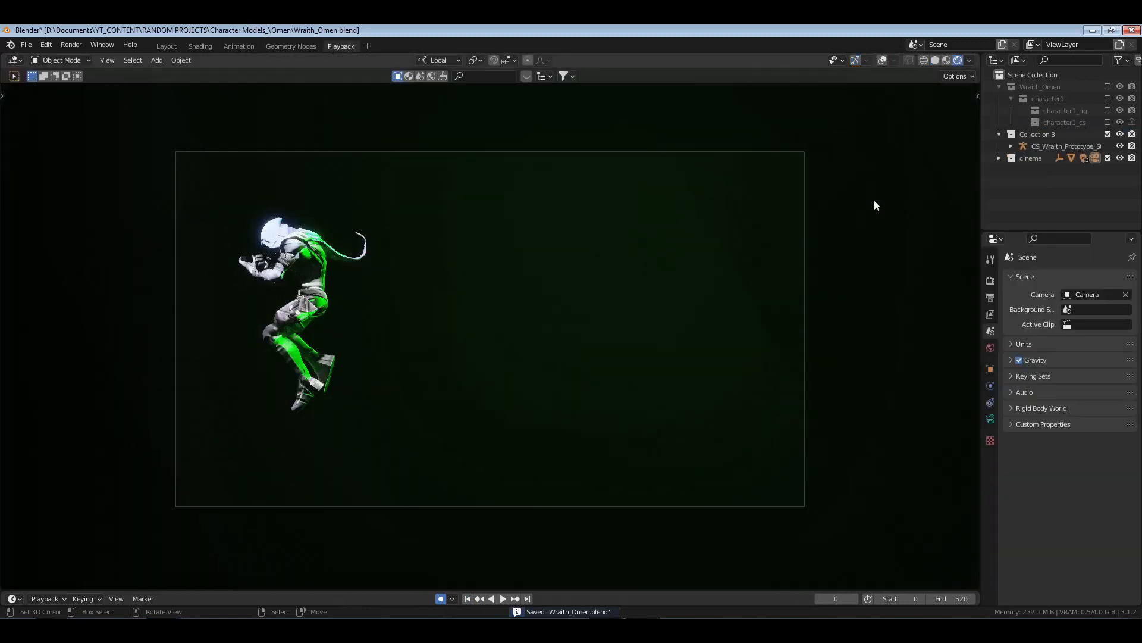
key(space)
key(space)
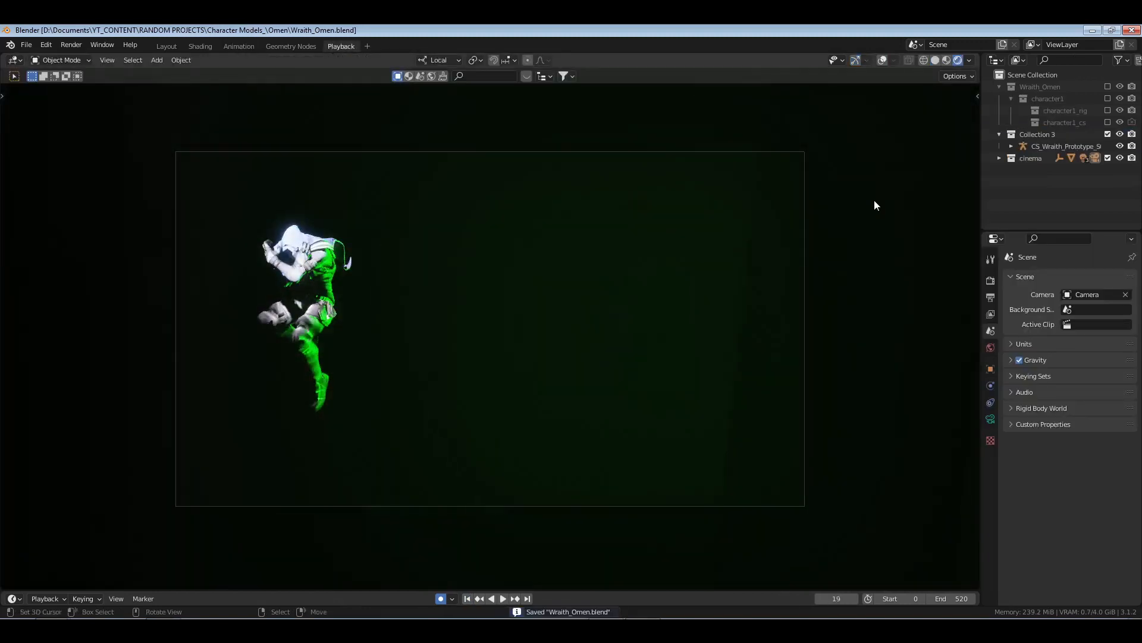
key(space)
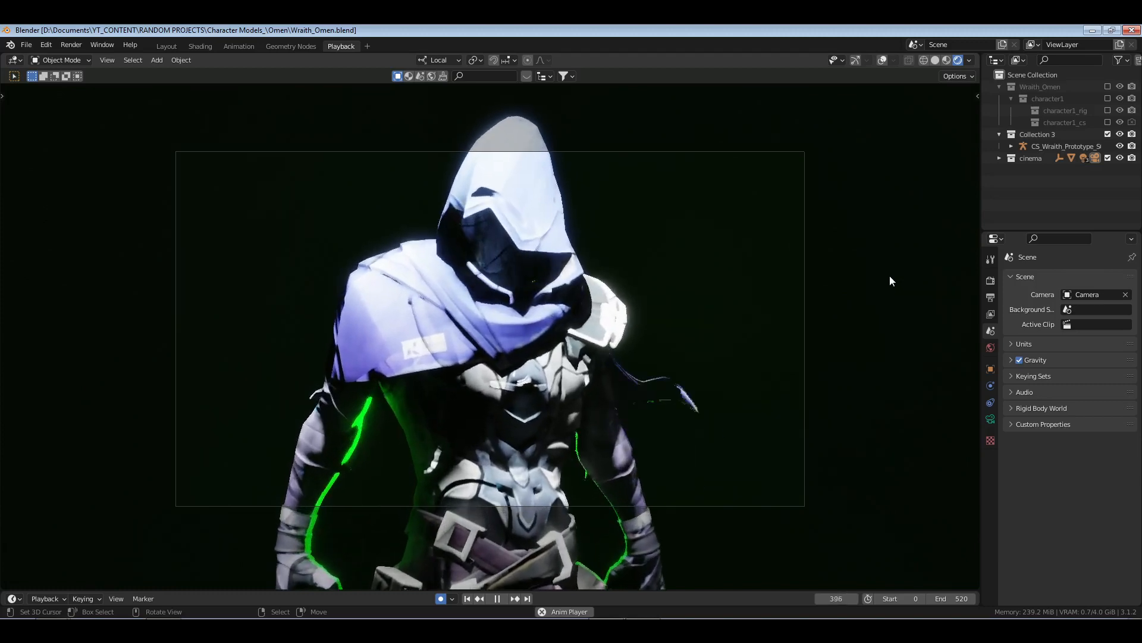
key(space)
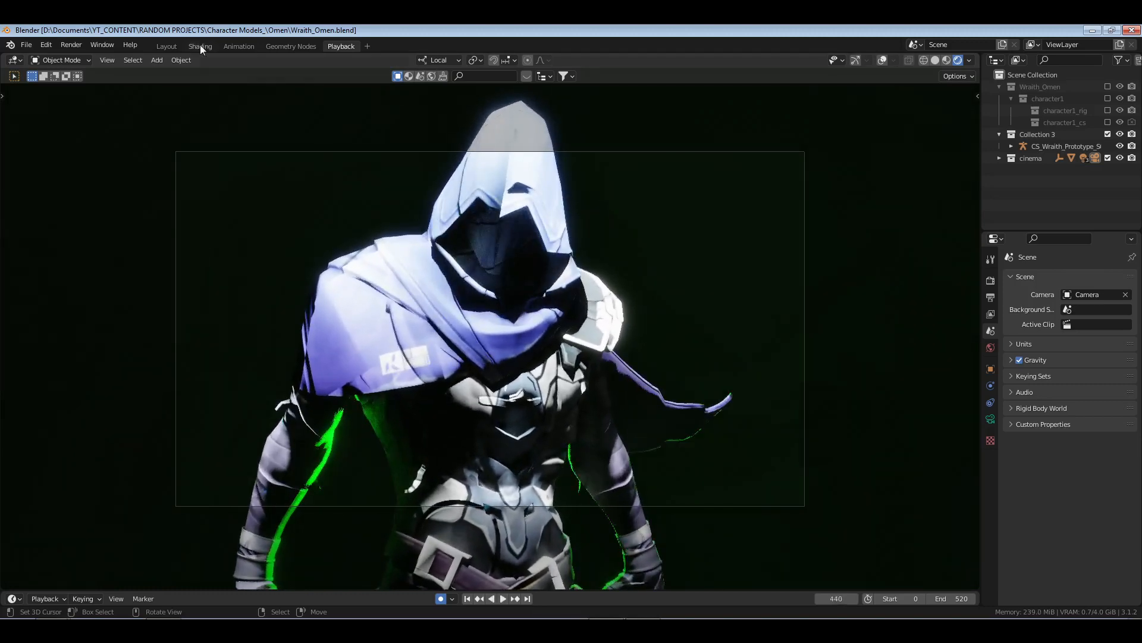
- In the Animation workspace, select the frame 520 keyframe on the Y Location curve
click(246, 46)
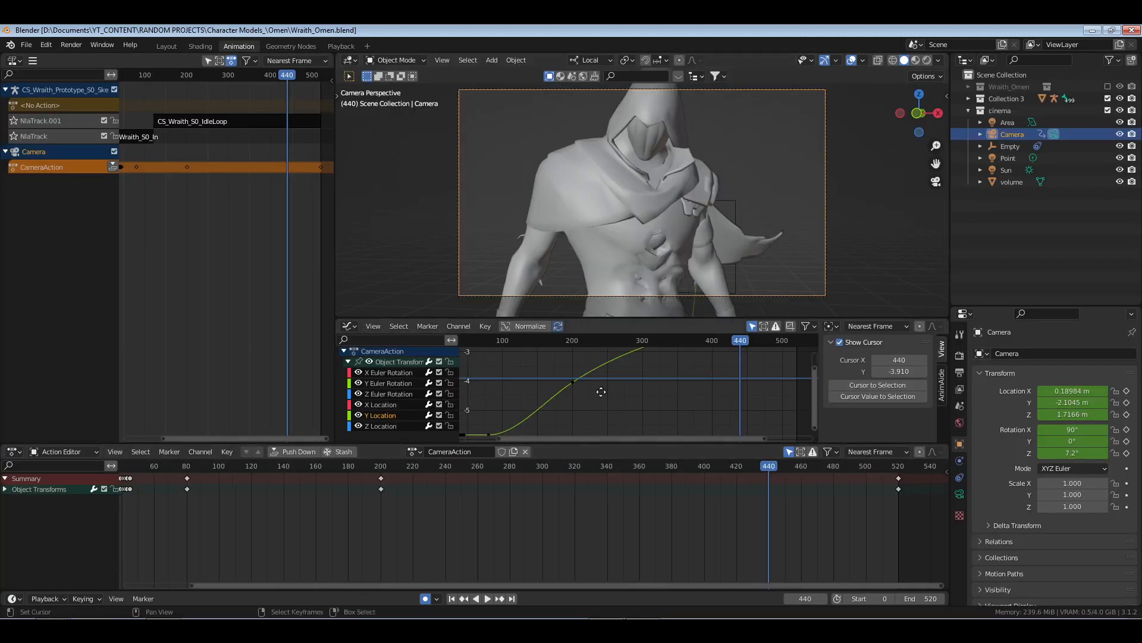
middle_drag(651, 359, 614, 397)
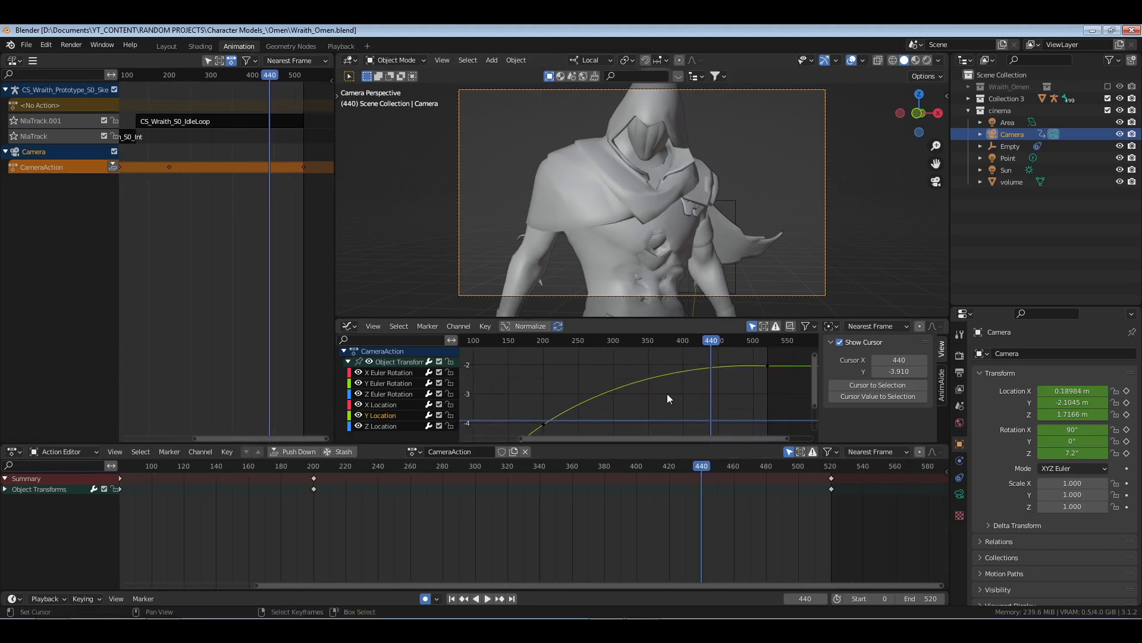
click(767, 366)
mouse_move(766, 366)
middle_down()
mouse_move(721, 366)
mouse_move(768, 375)
middle_up()
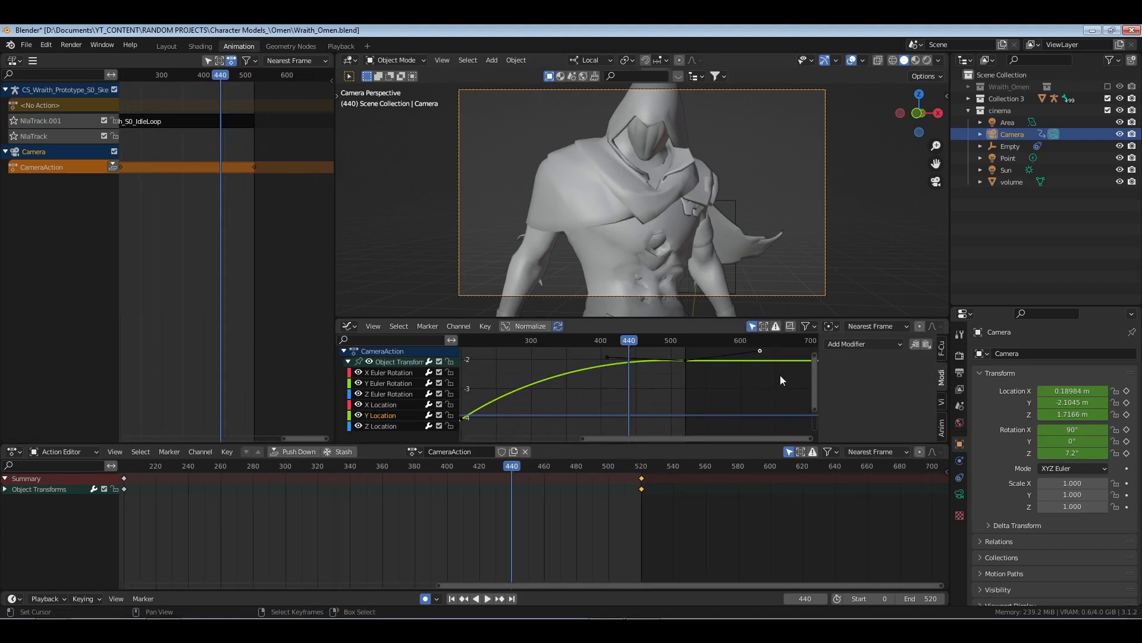
key(g)
key(y)
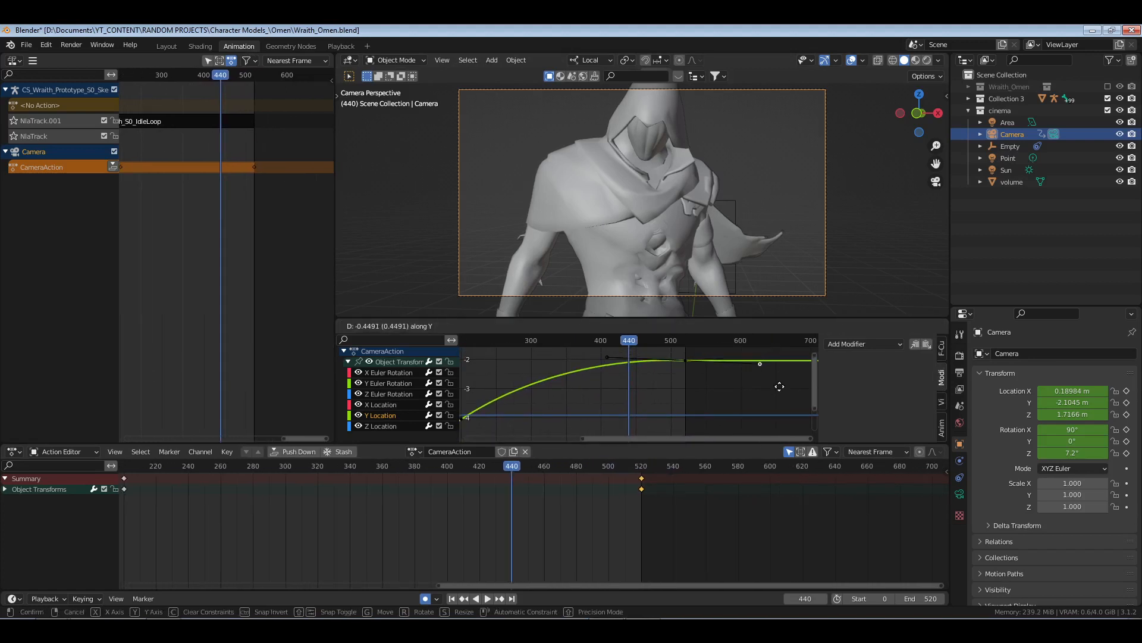
key(Escape)
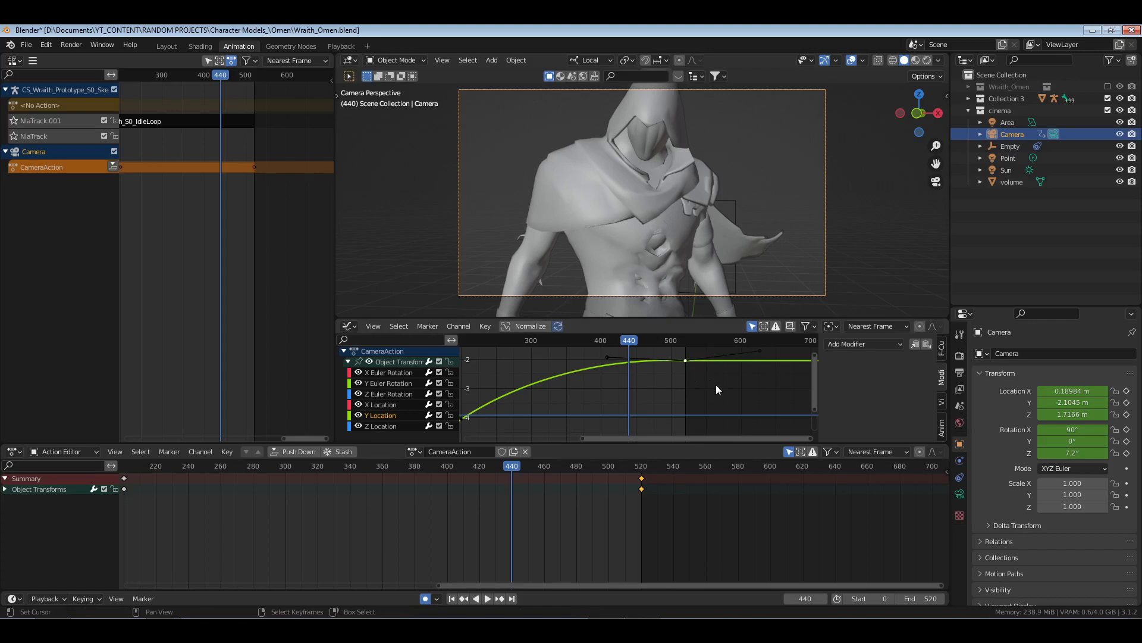
- Level the handles of the frame 520 Y Location keyframe by scaling them to 0 along Y
key(s)
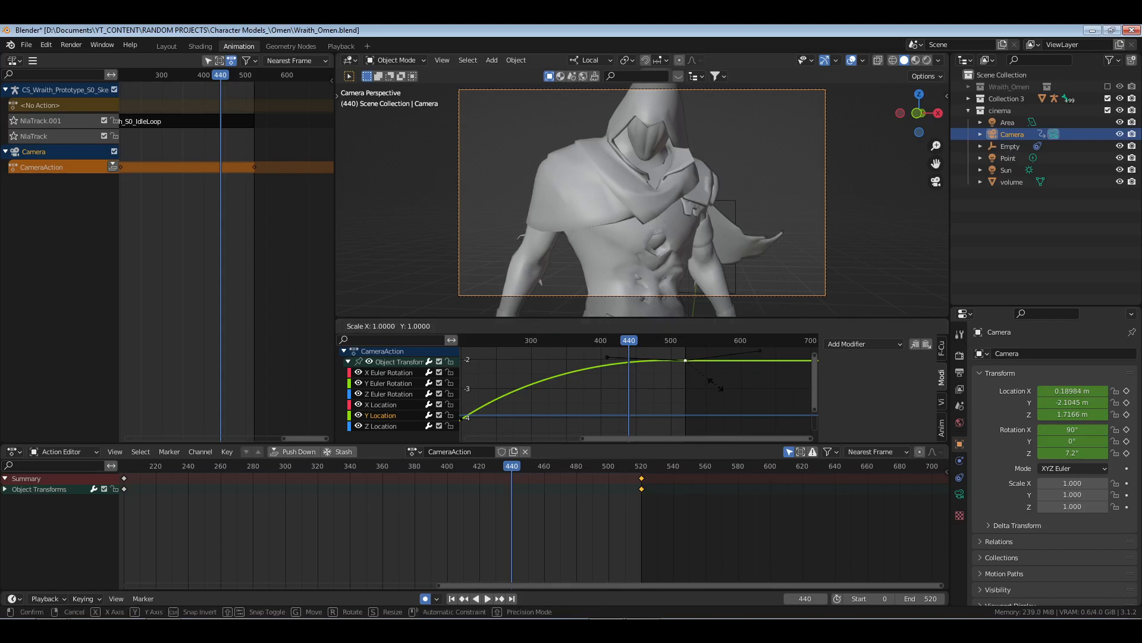
key(y)
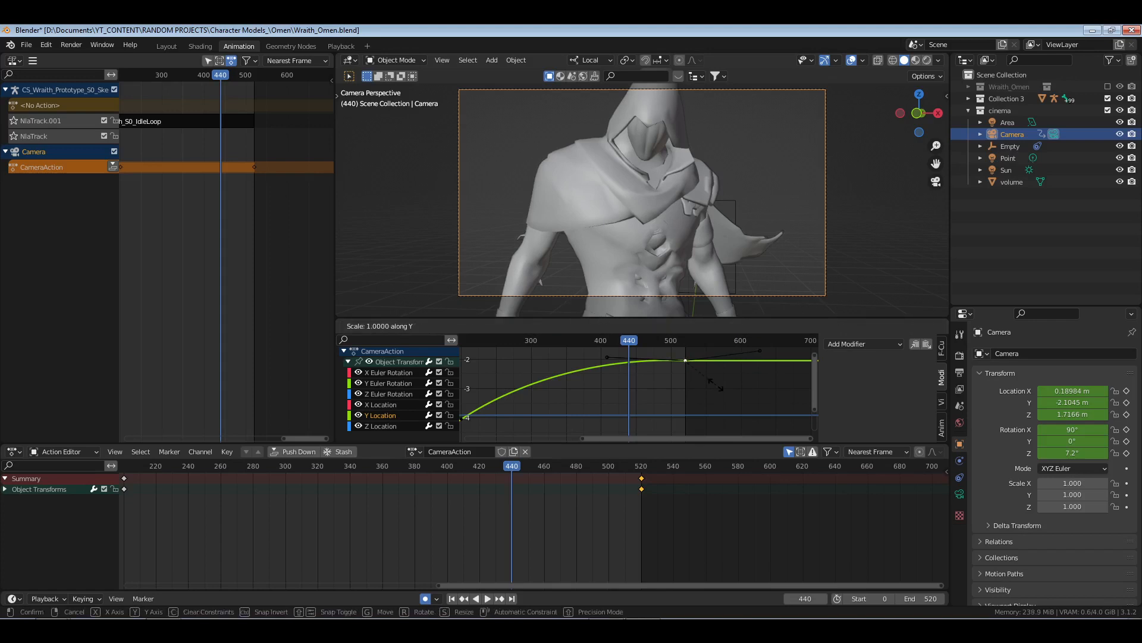
key(0)
key(Return)
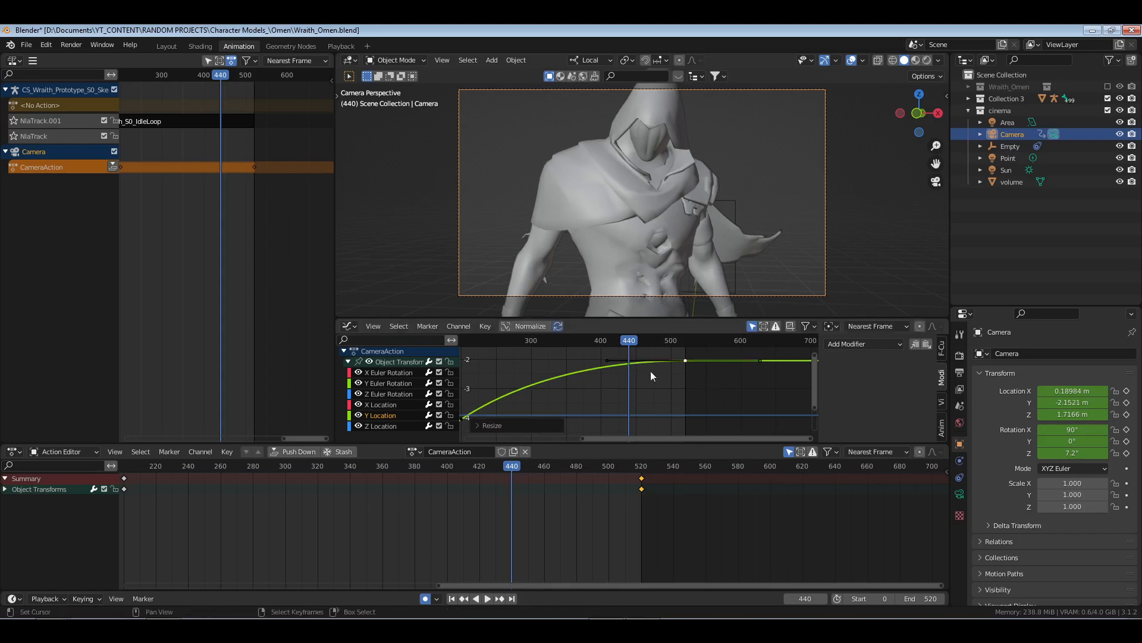
- Pull the left handle of the frame 520 Y Location keyframe back to about frame 290 and up to about -1.6
click(607, 361)
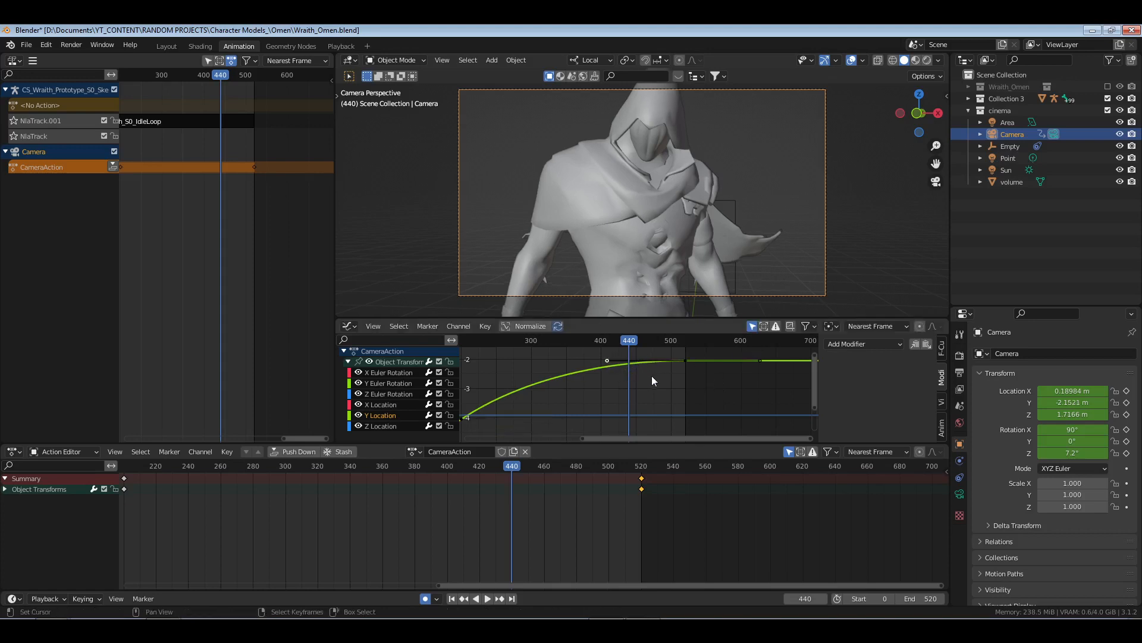
key(g)
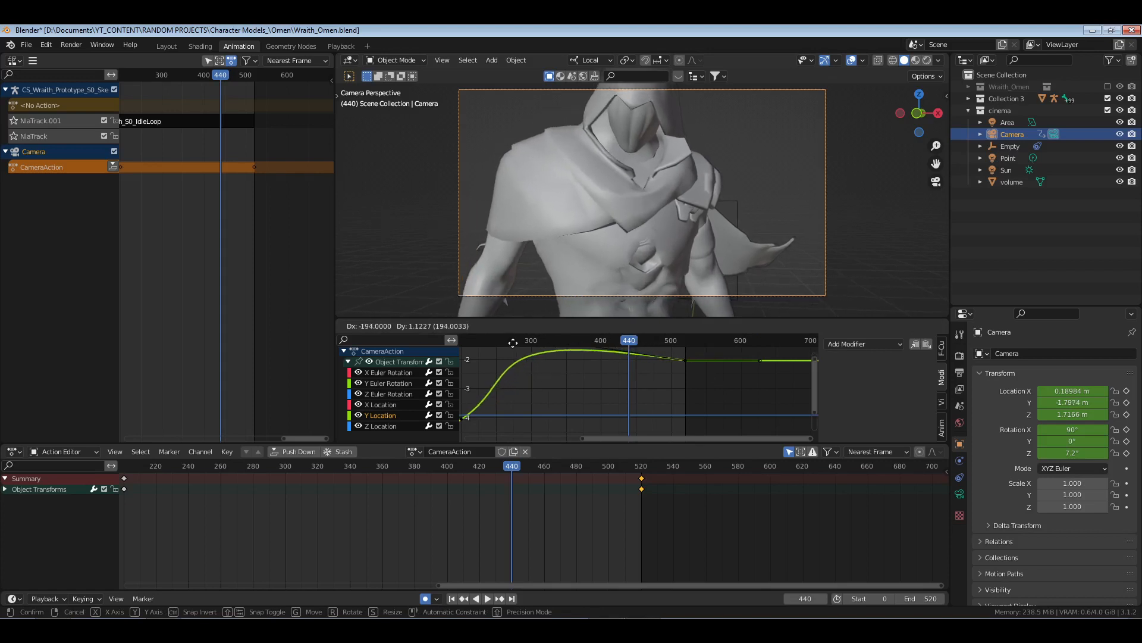
click(572, 367)
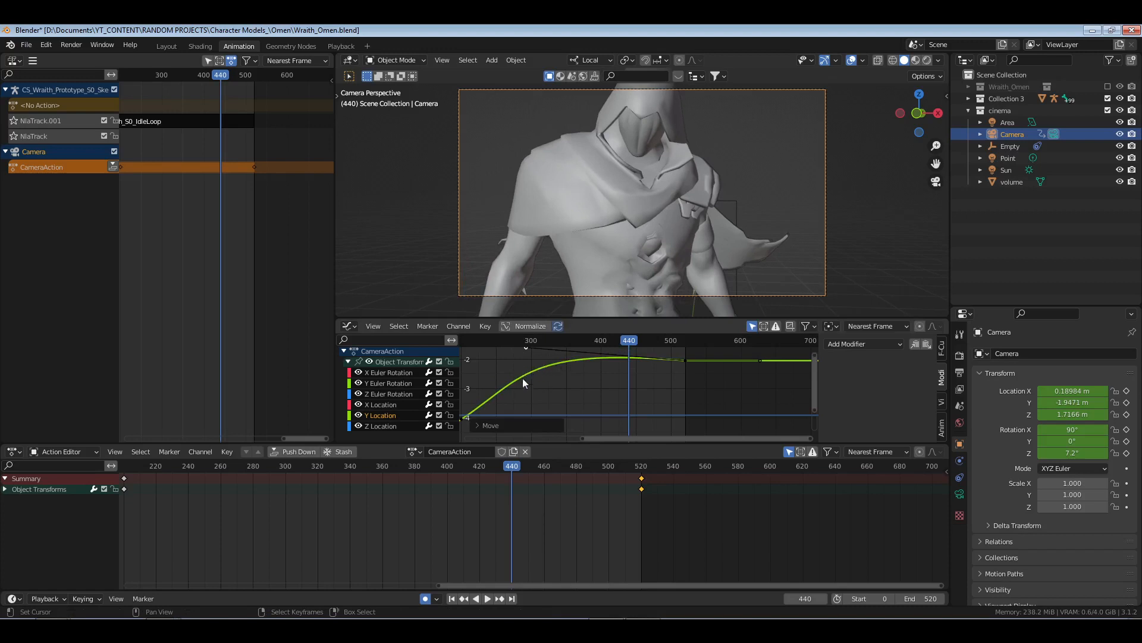
- Undo the last handle move, pull the frame 520 Y Location keyframe's left handle to about frame 330 and -0.9, and play the result
key(ctrl+z)
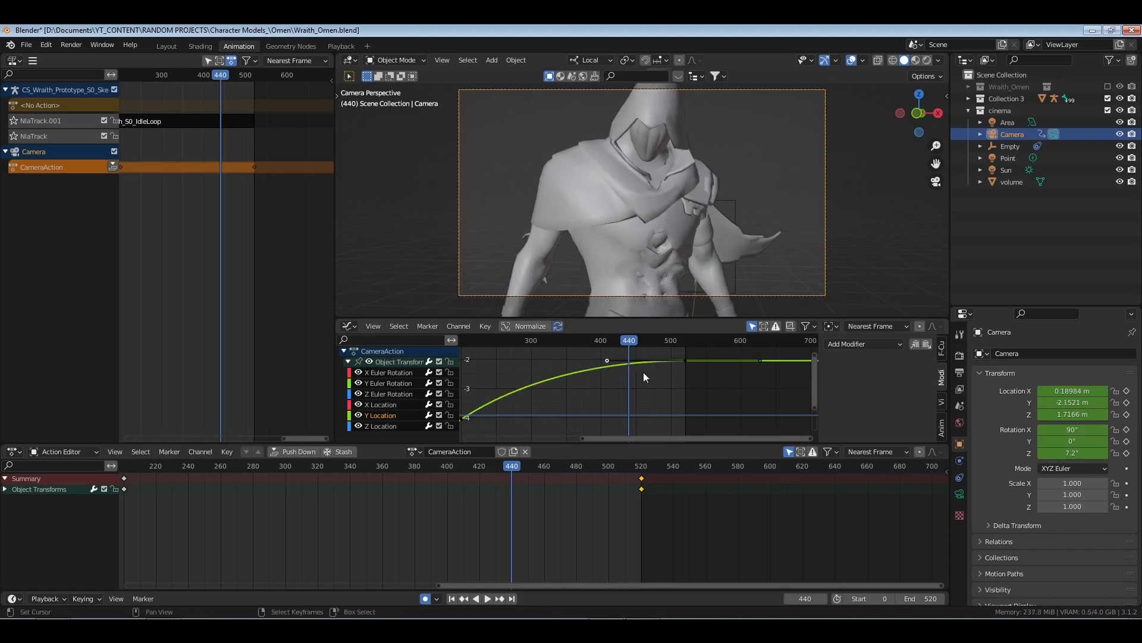
key(g)
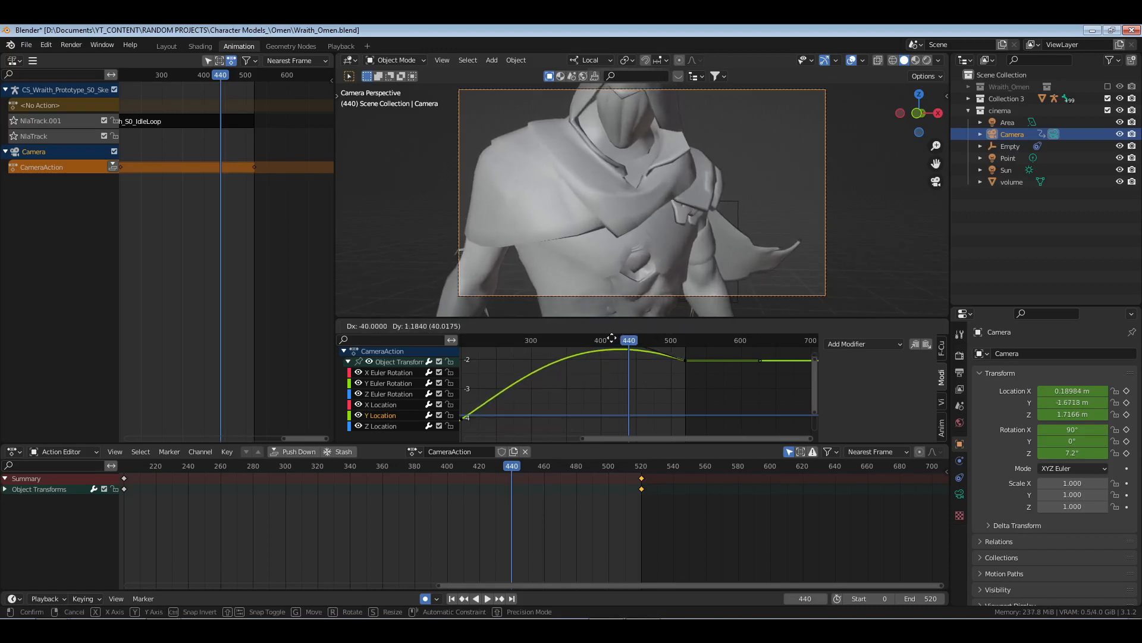
click(592, 344)
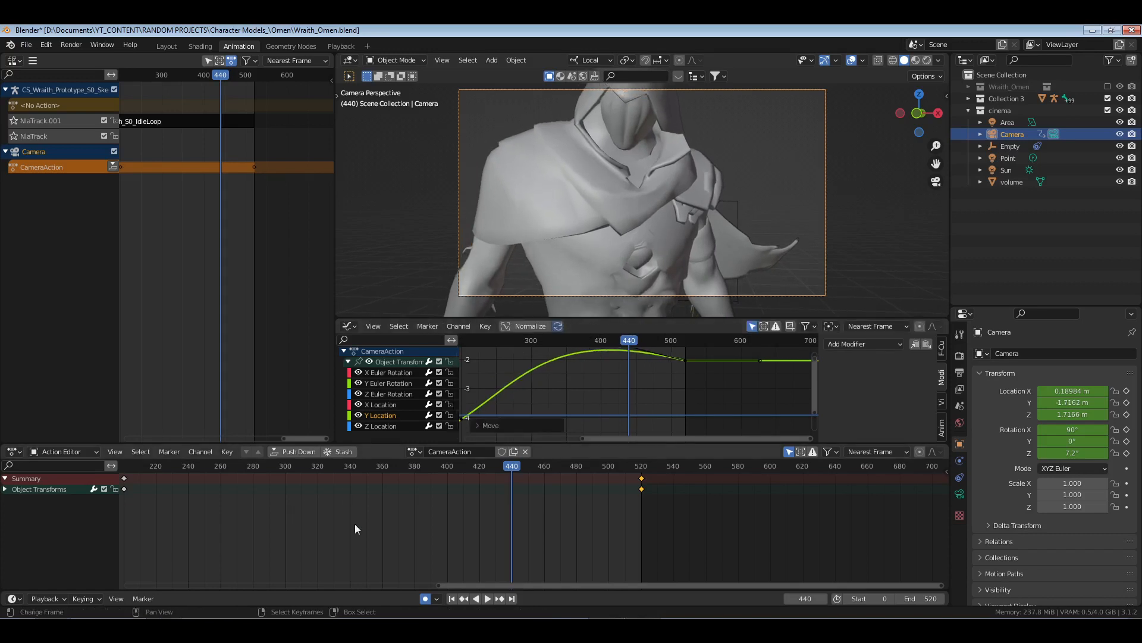
scroll(290, 526, down, 3)
click(341, 506)
key(space)
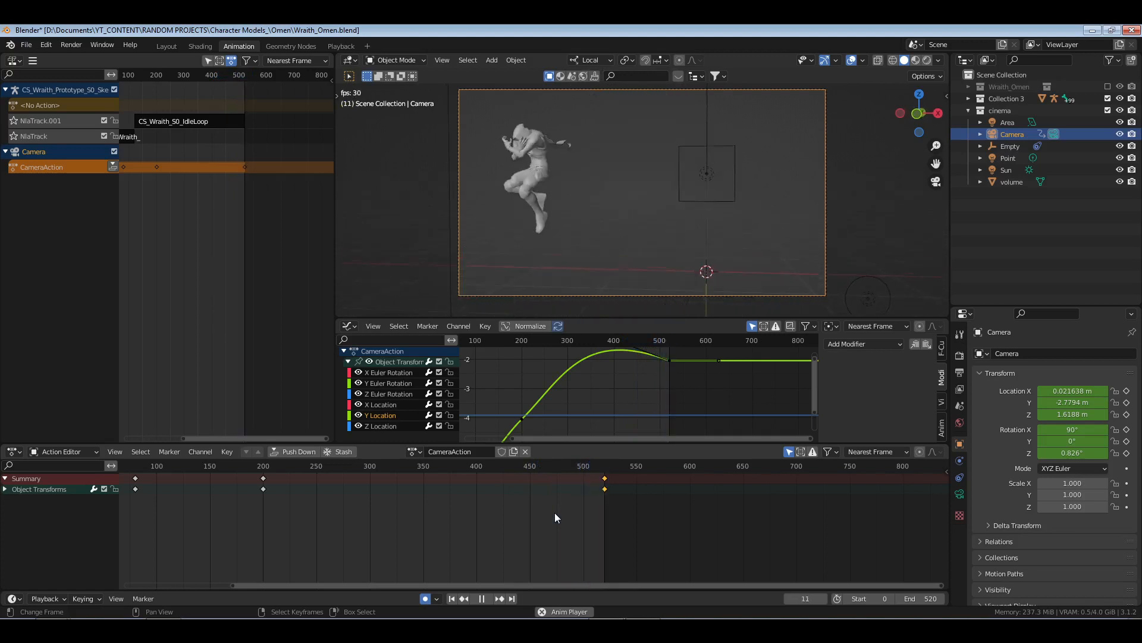
key(space)
- Go to frame 281 and pull the frame 520 Y Location keyframe's left handle back to about frame 225 and -1.1
middle_drag(597, 384, 603, 407)
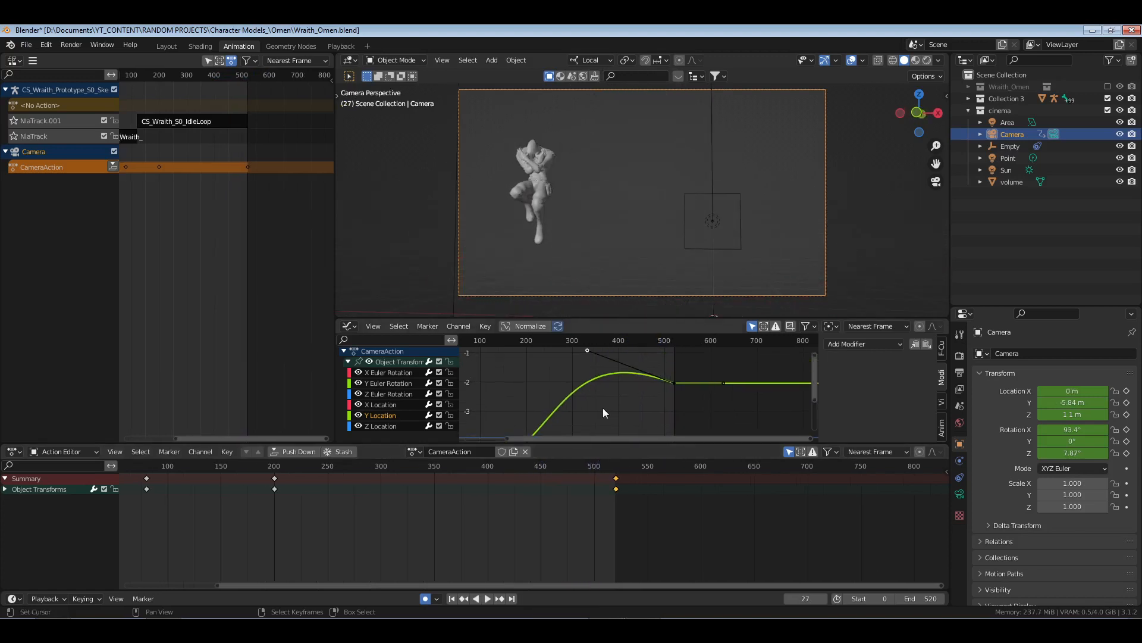
click(360, 512)
key(g)
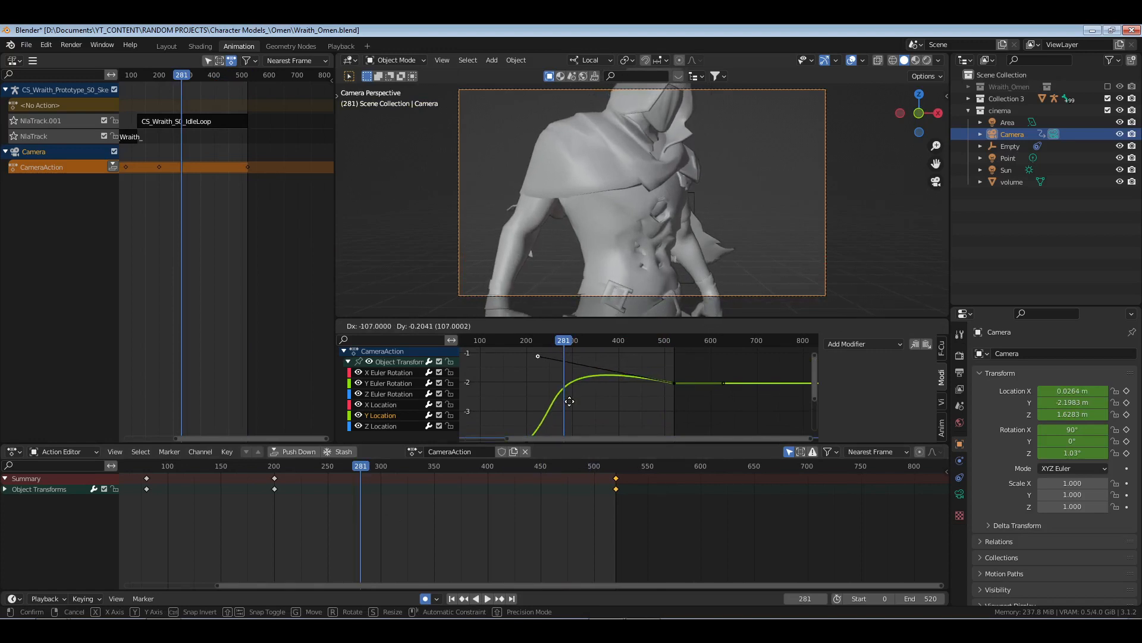
click(570, 401)
- Shift the right handle of the frame 200 Y Location keyframe to about frame 270 and -2.85, and play the camera move
middle_drag(508, 408, 516, 381)
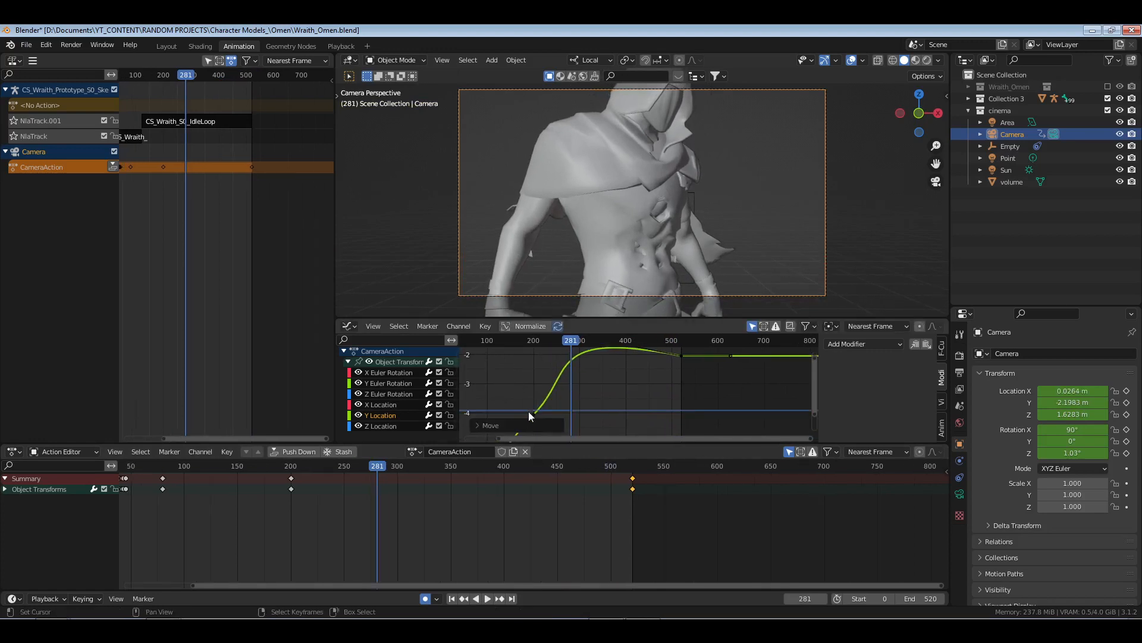
click(532, 413)
right_click(574, 376)
key(g)
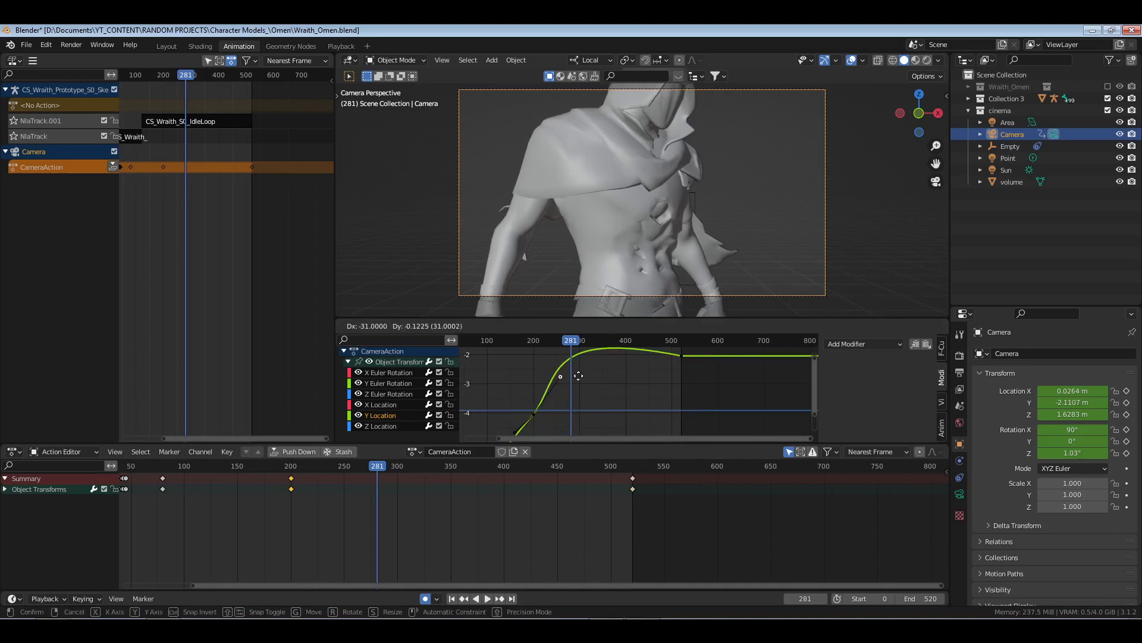
click(583, 379)
key(space)
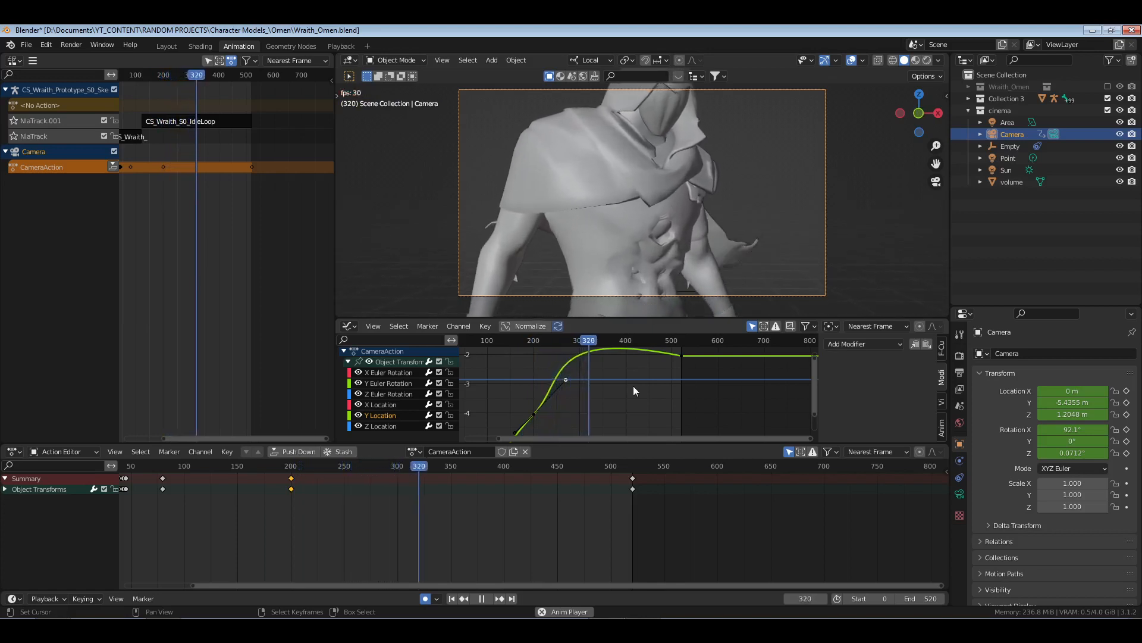
key(space)
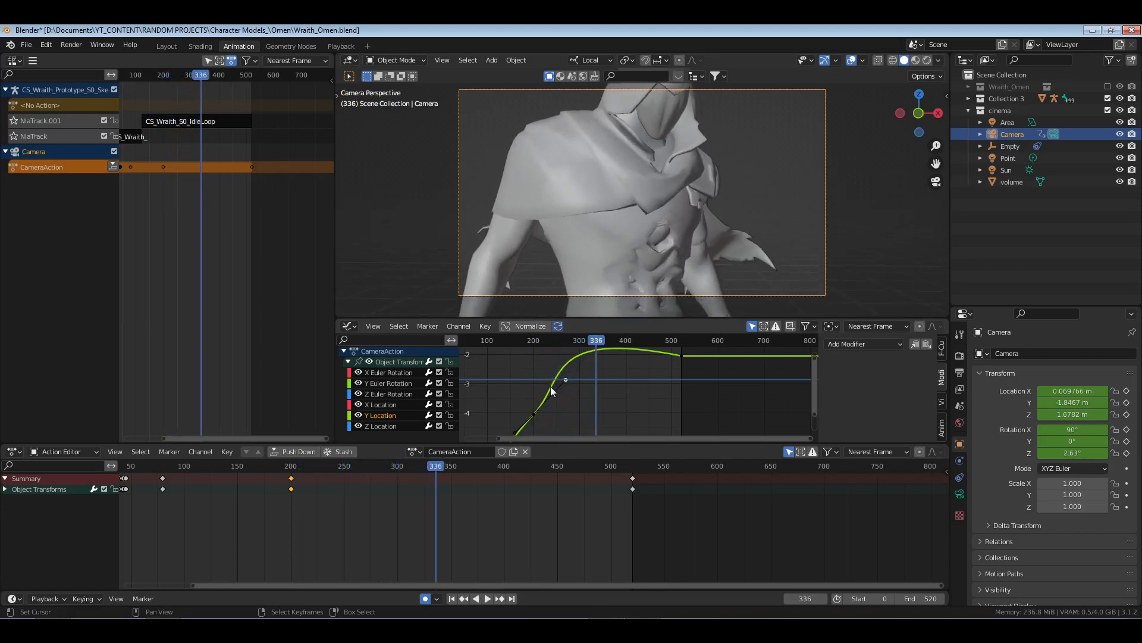
- Bring up the camera's X Location curve and set its frame 200 keyframe's handle type to Free
click(381, 404)
key(Home)
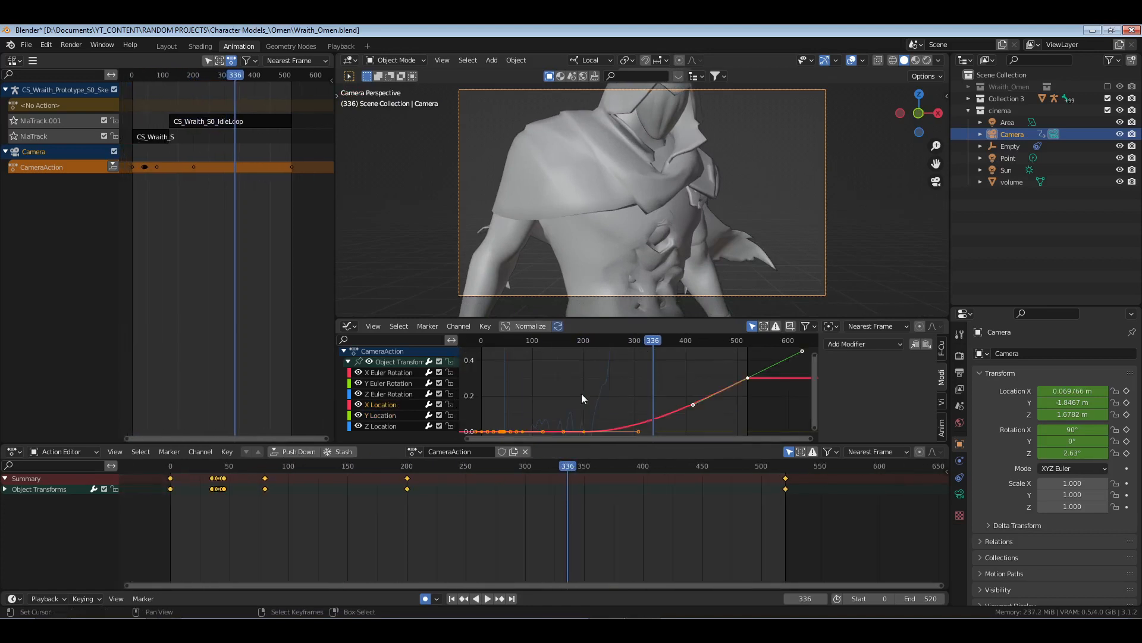
drag(388, 469, 839, 512)
key(KP_Decimal)
drag(640, 395, 719, 358)
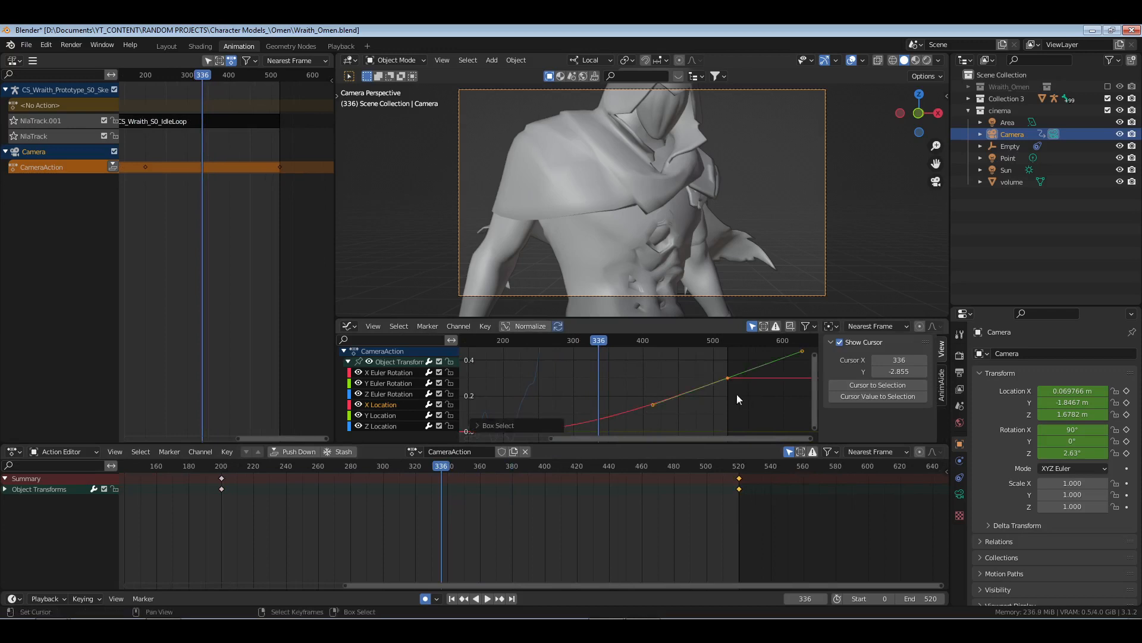
middle_drag(616, 398, 625, 354)
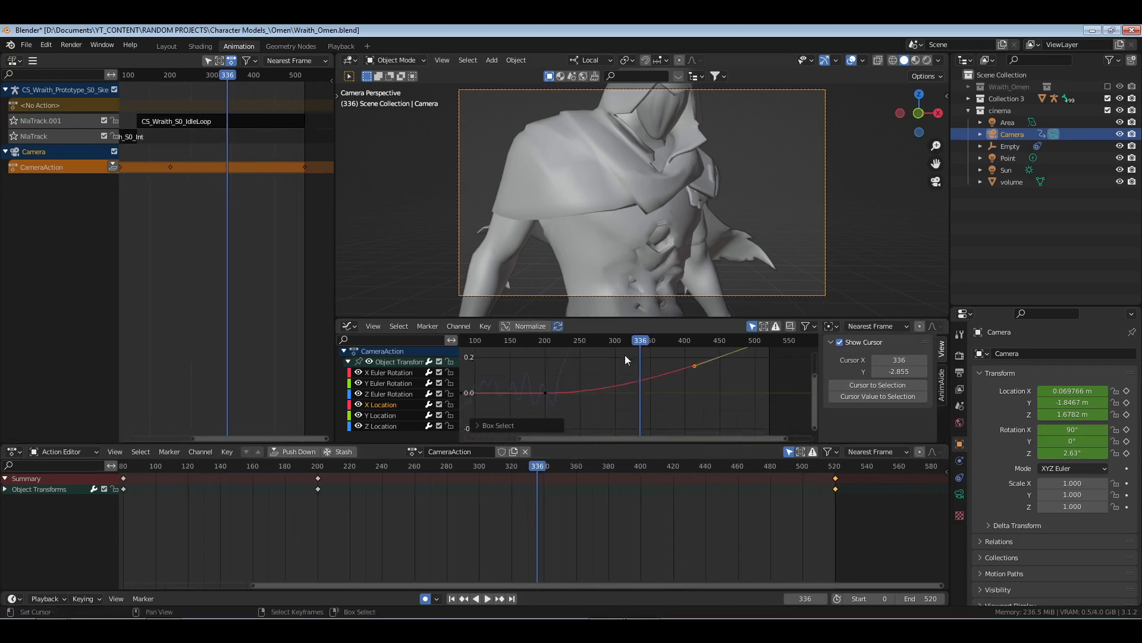
click(544, 392)
key(v)
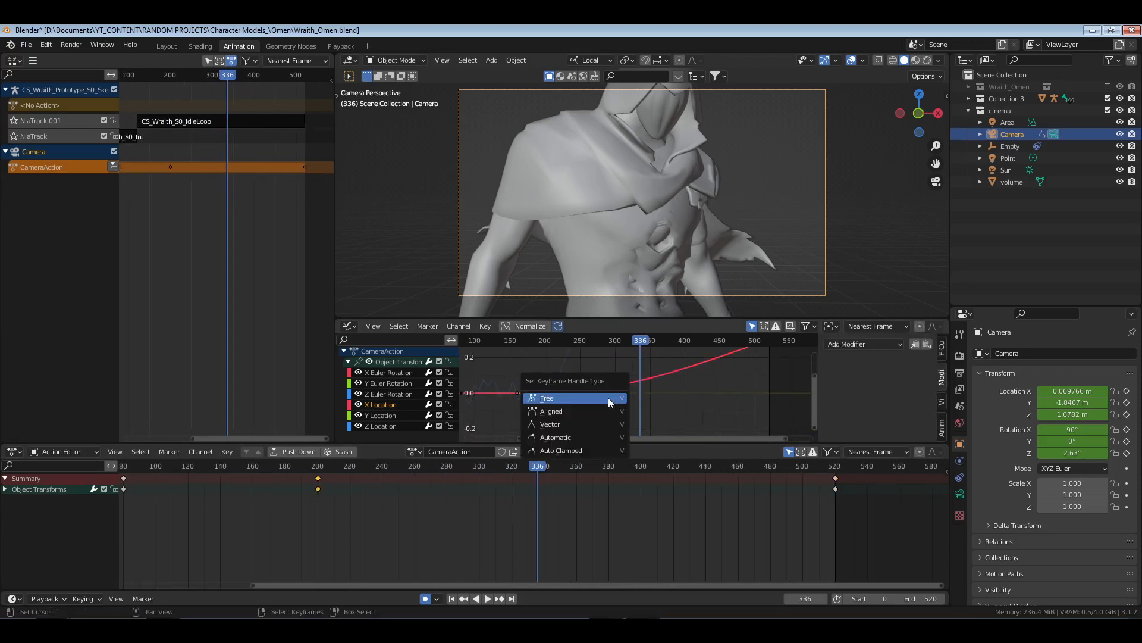
click(609, 399)
click(622, 392)
middle_drag(647, 394, 649, 420)
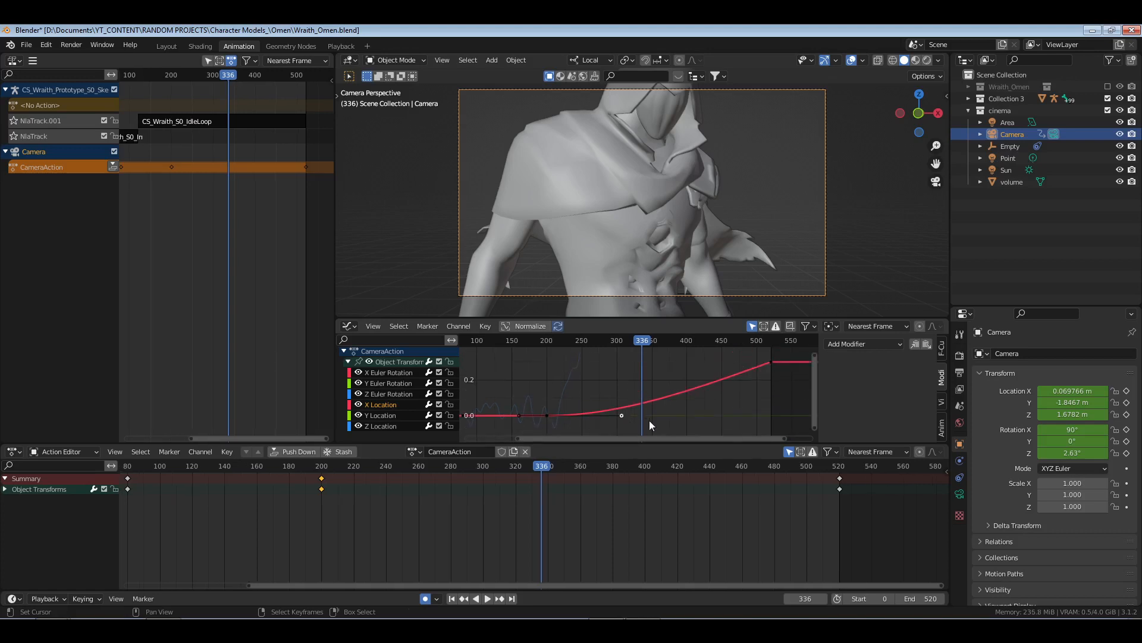
key(g)
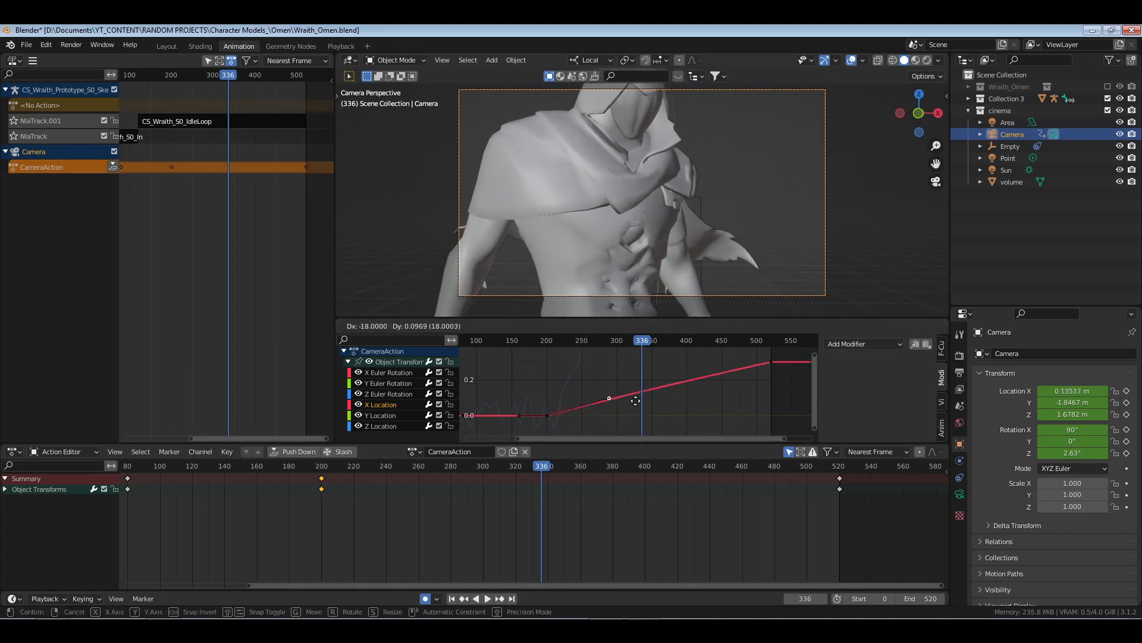
click(647, 410)
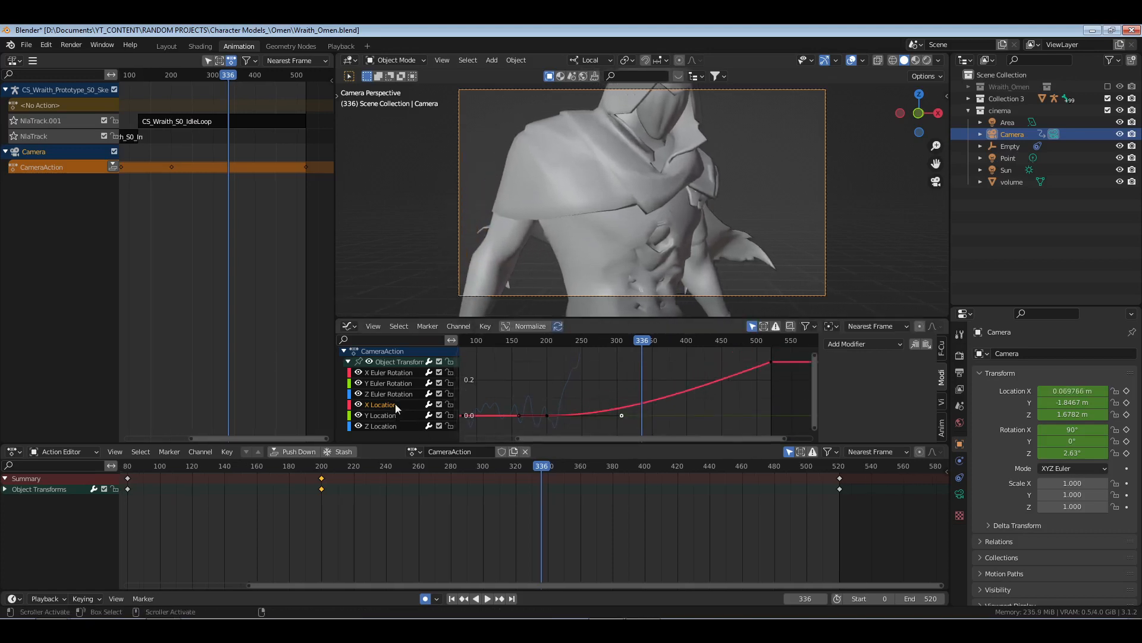
- On the X Euler Rotation curve, raise the right handle of the frame 200 keyframe to about frame 320 and 97 degrees
click(388, 374)
key(a)
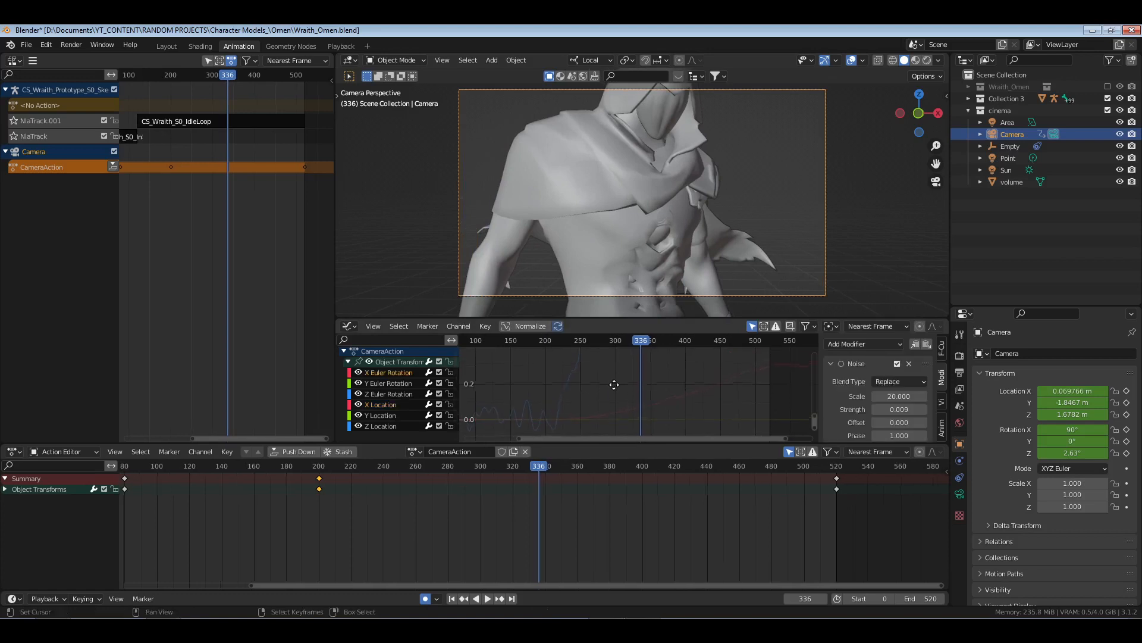
key(KP_Decimal)
right_click(604, 381)
middle_drag(650, 374, 639, 370)
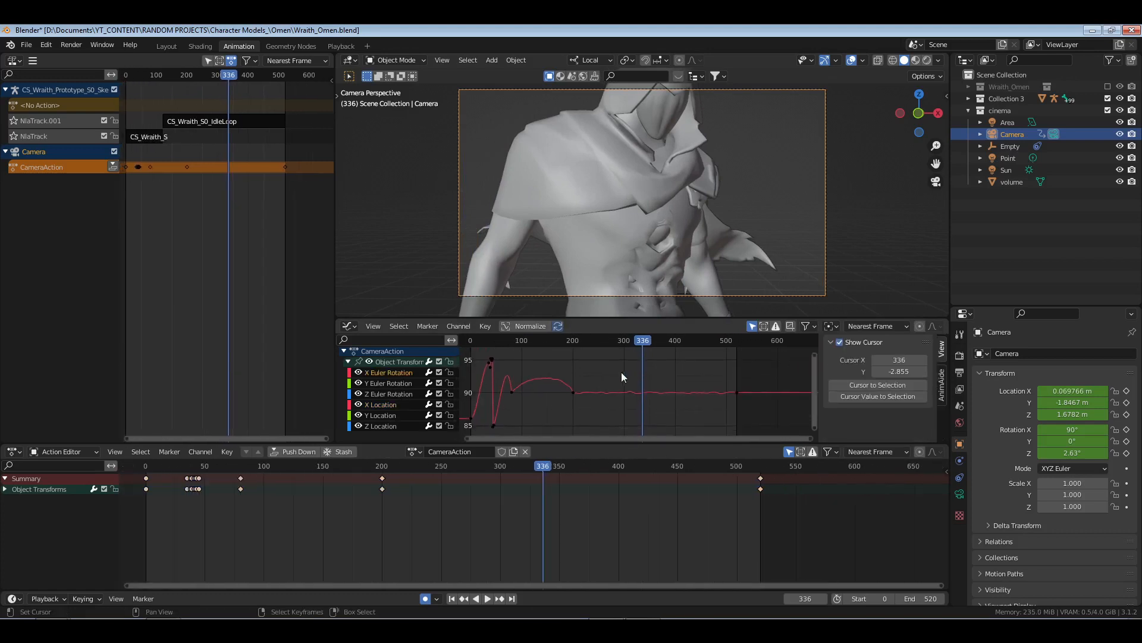
click(573, 392)
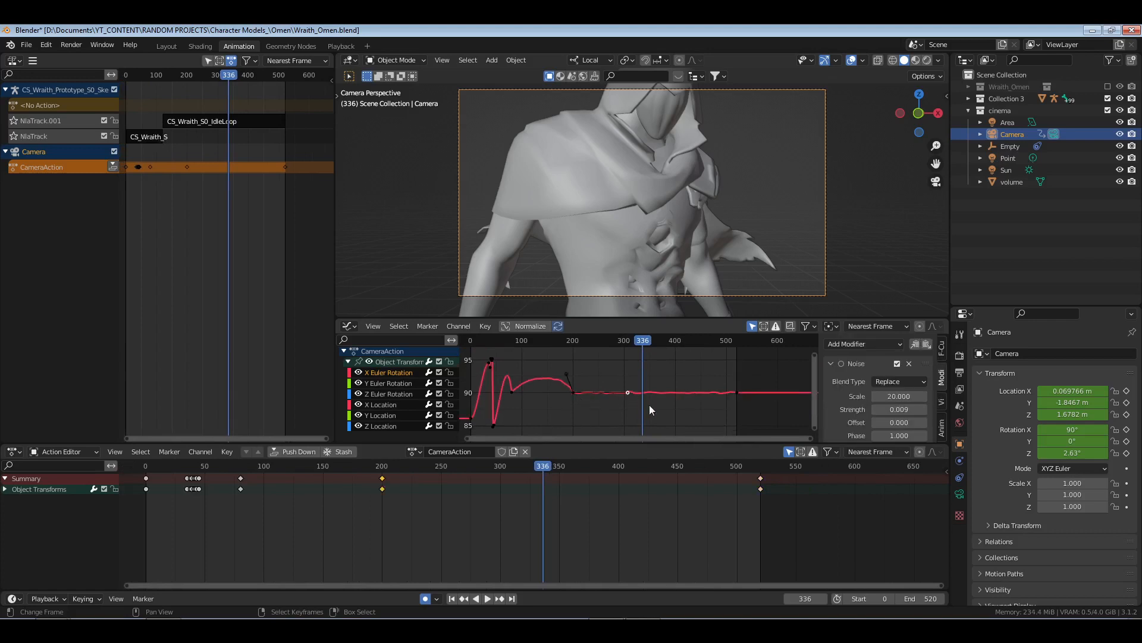
key(g)
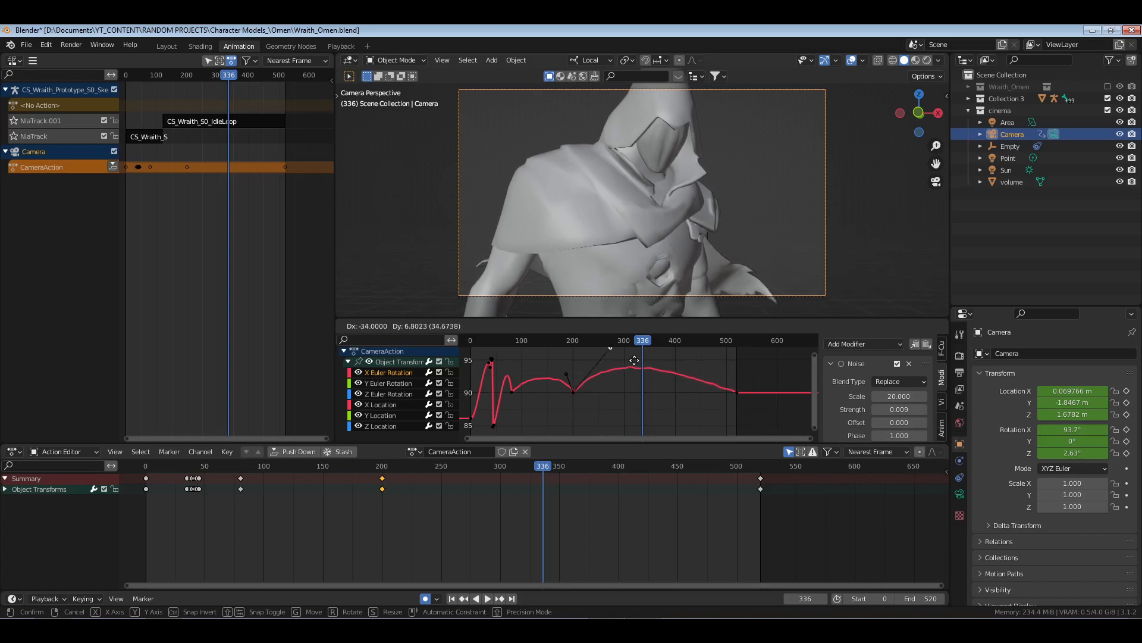
click(659, 361)
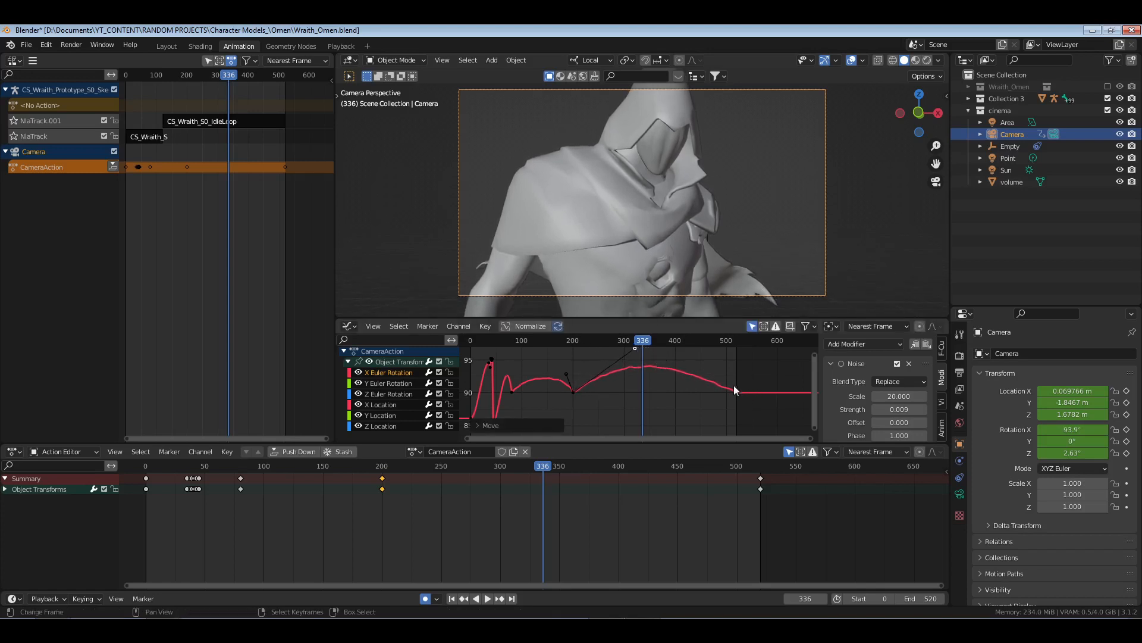
- Set the frame 520 X Euler Rotation keyframe's handles to Free and move its left handle to about frame 375 and 90.6 degrees
click(735, 389)
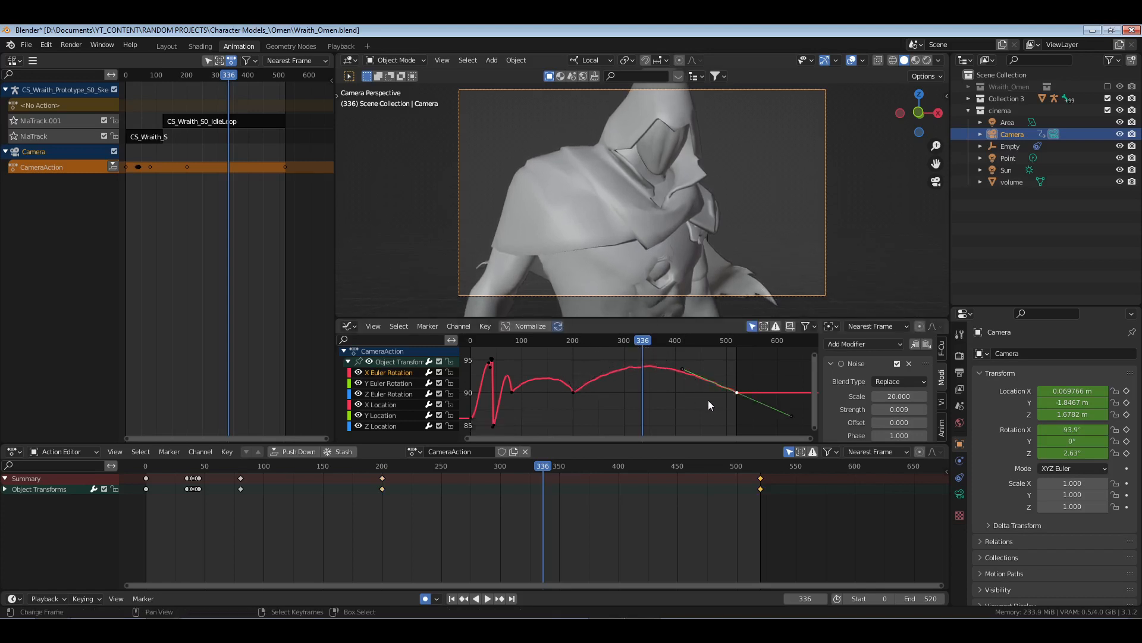
key(v)
click(709, 399)
click(683, 370)
key(g)
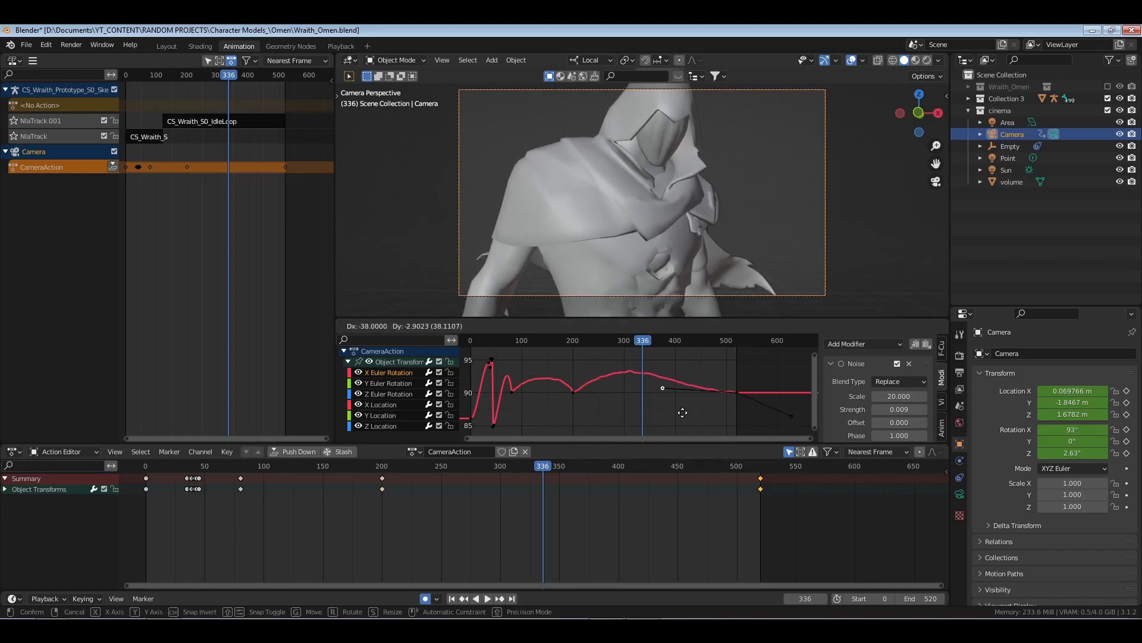
click(682, 413)
- Go to frame 60, save the file, and play the camera animation through in the viewport
click(501, 370)
key(ctrl+s)
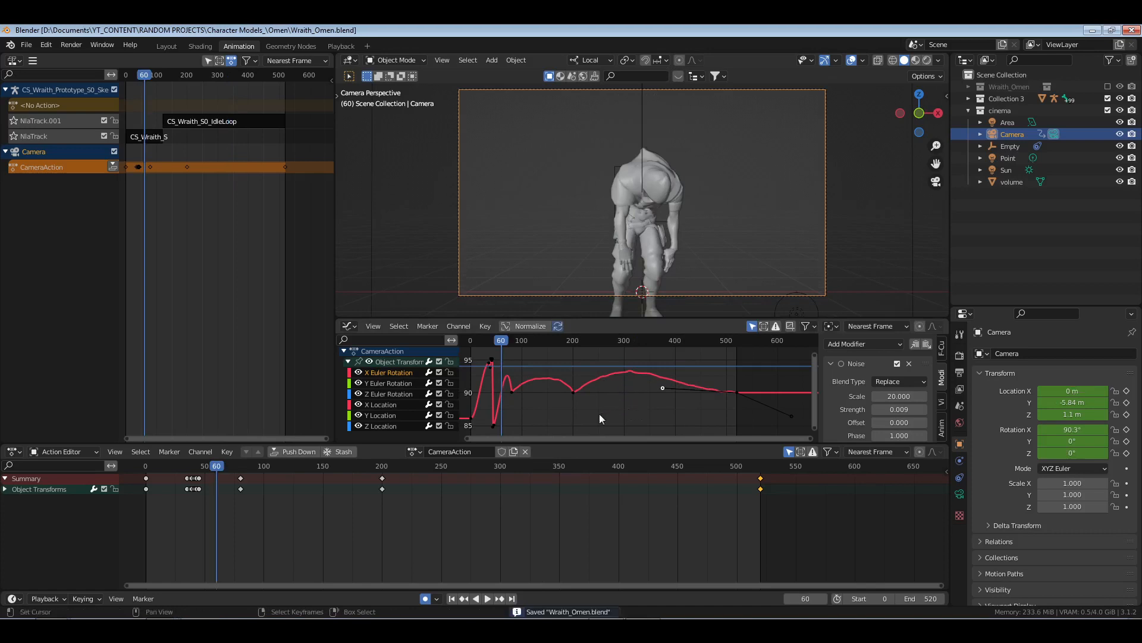
key(space)
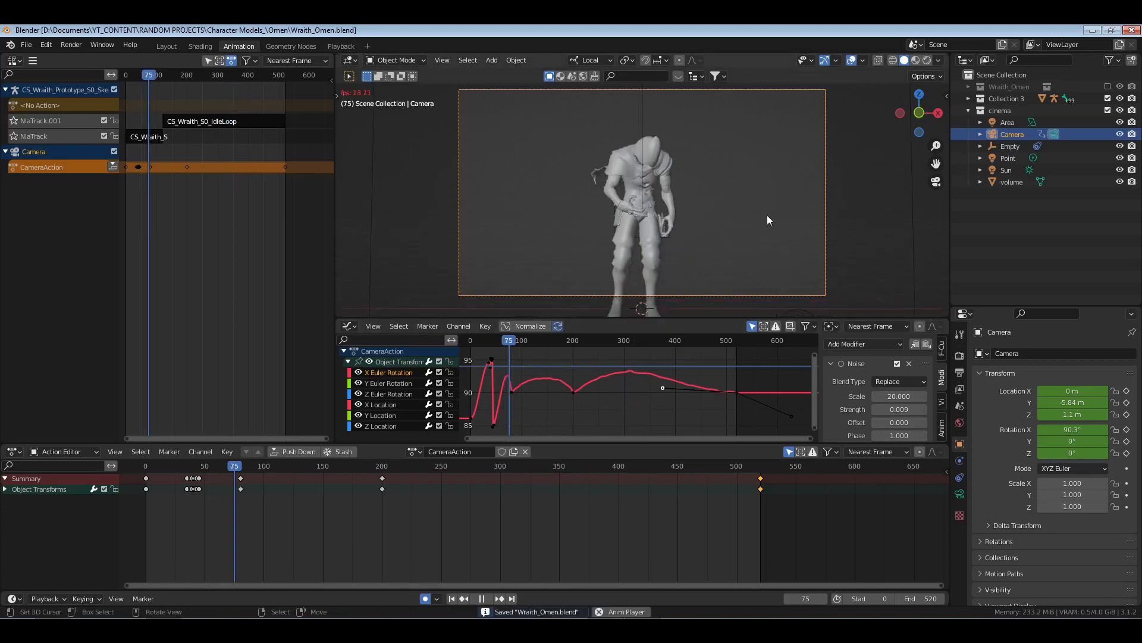
key(space)
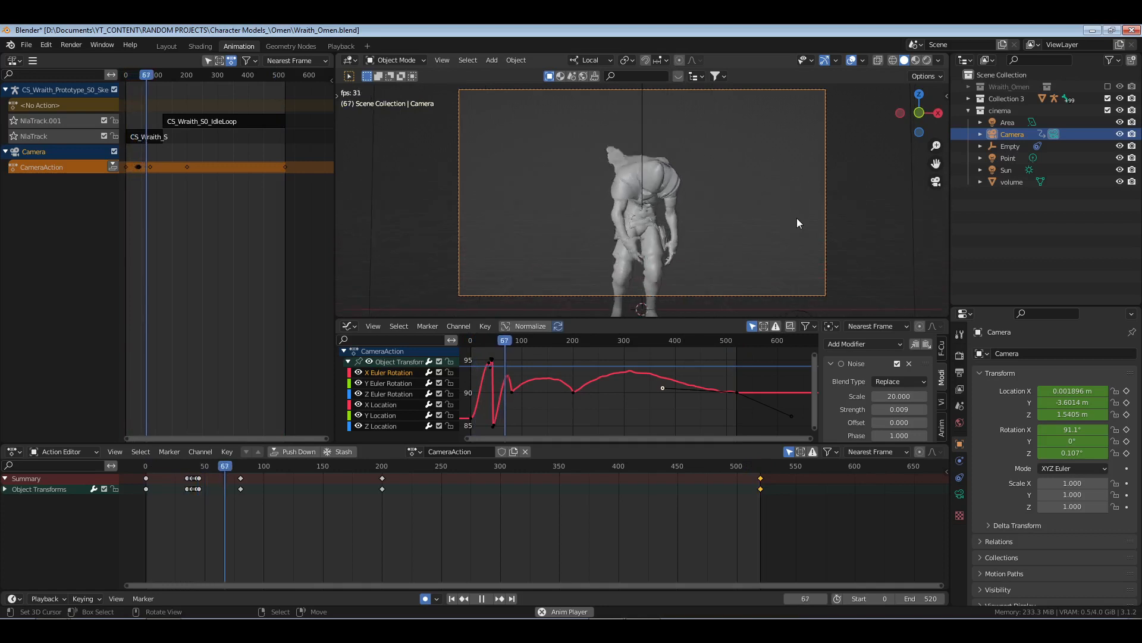
key(space)
- In the Playback workspace, return to the first frame, save the file, and review the whole shot as rendered playback
click(341, 47)
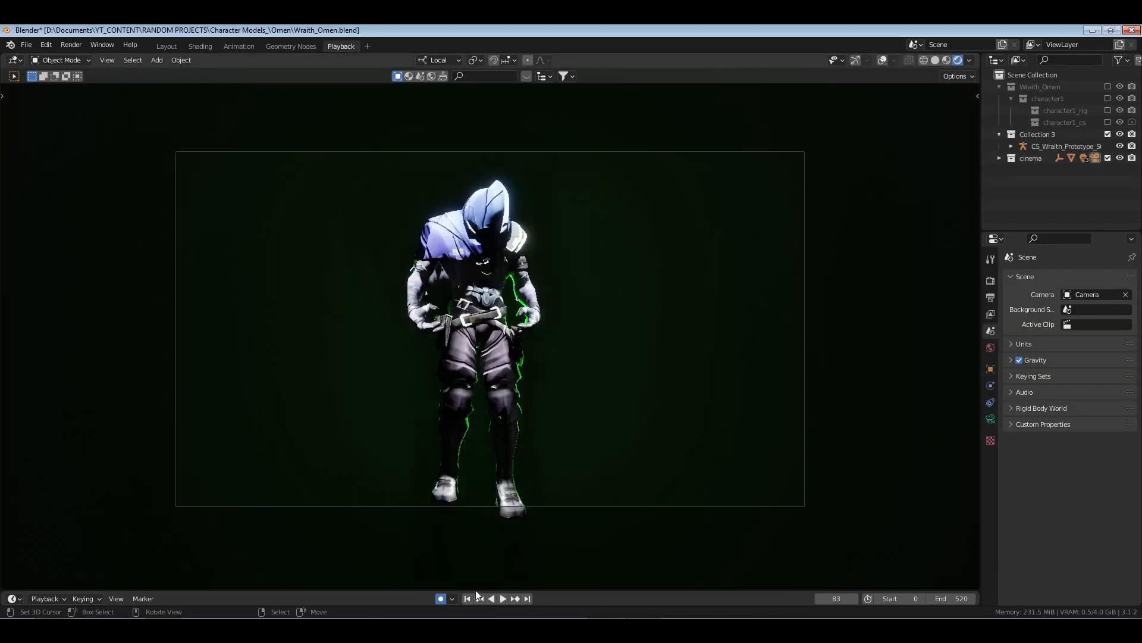
key(shift+Left)
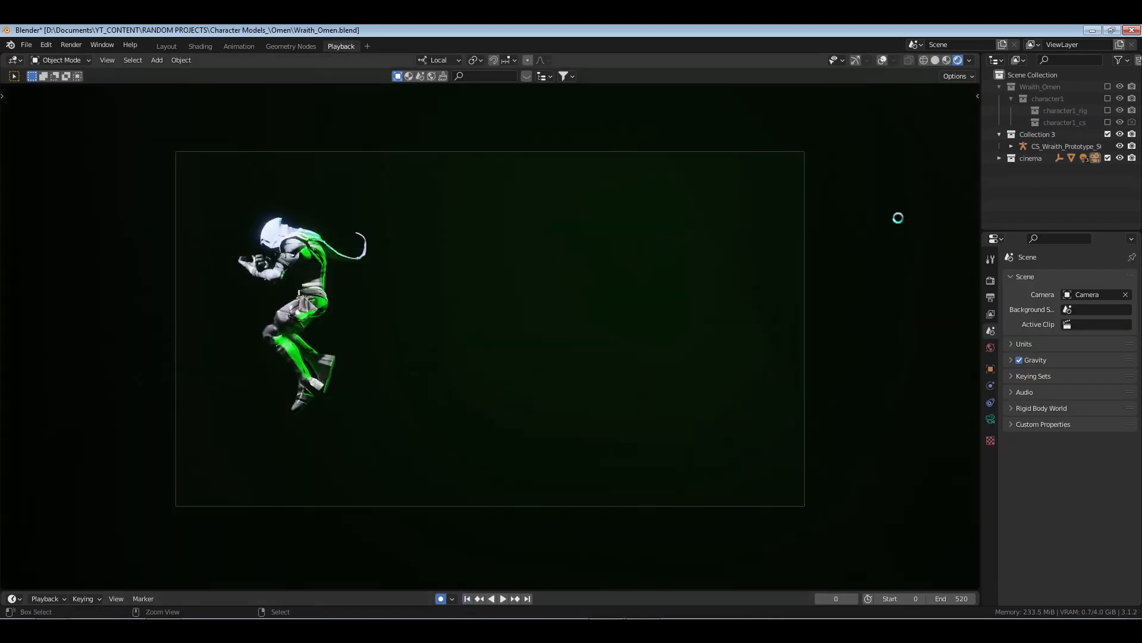
key(ctrl+s)
key(space)
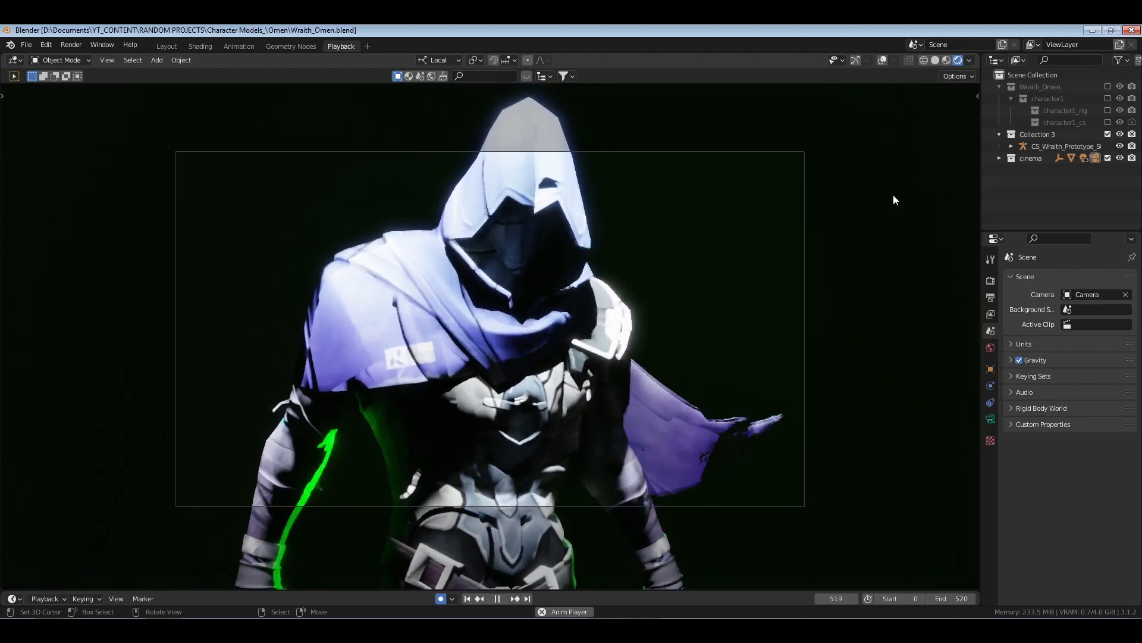
key(space)
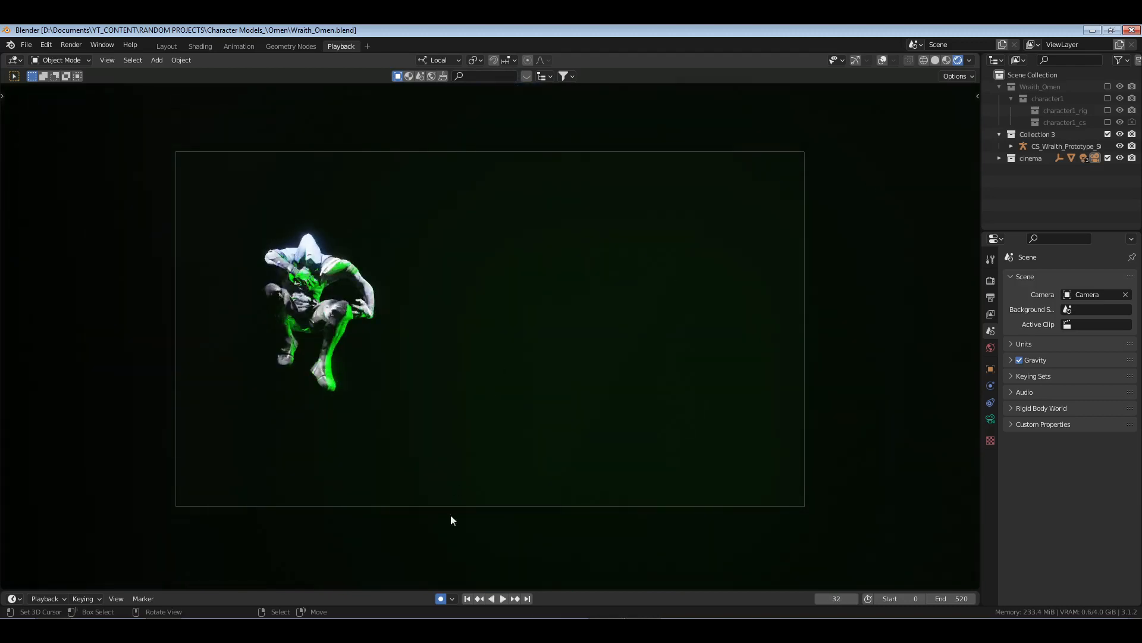
click(467, 598)
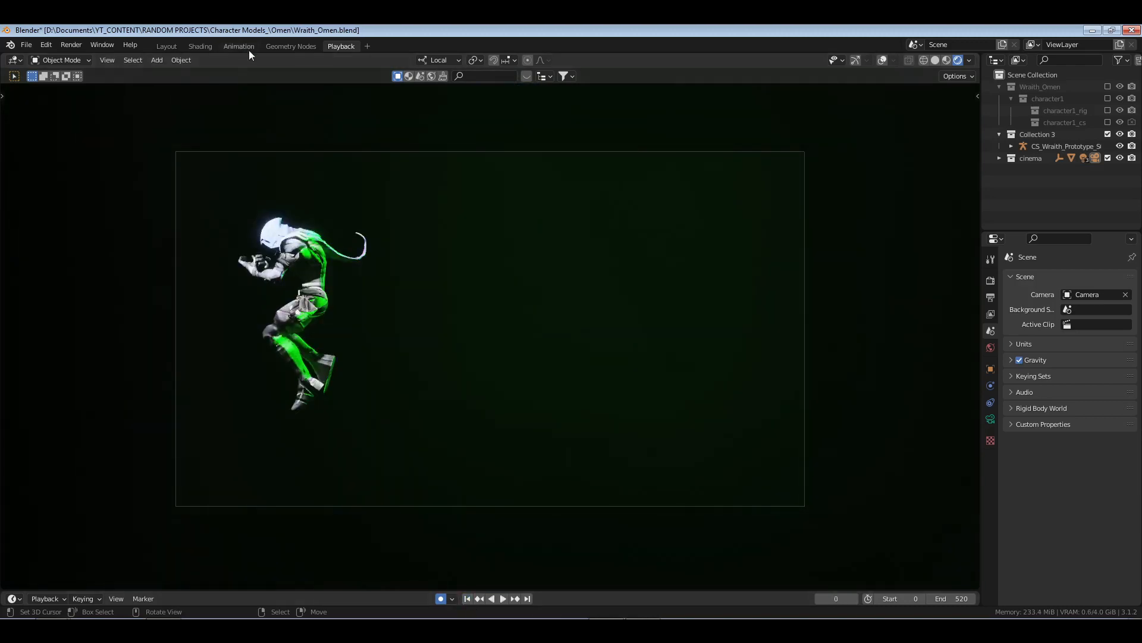
- In the Animation workspace, select all keyframes of the camera action with the X Euler Rotation curve shown
click(249, 47)
middle_drag(601, 406, 652, 408)
right_click(640, 402)
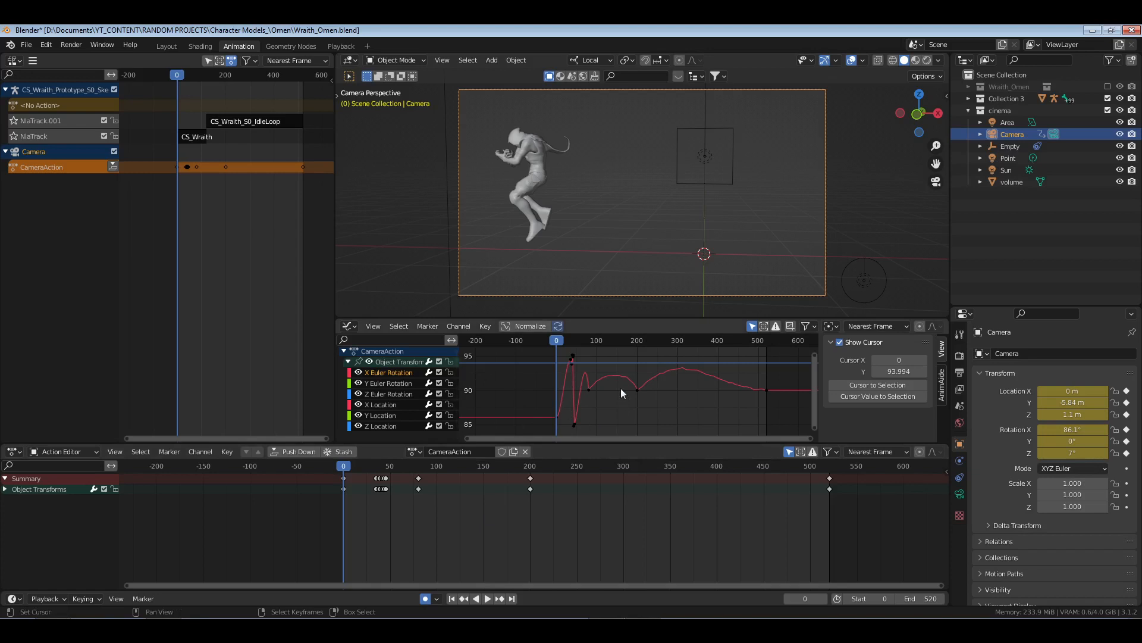
right_drag(310, 467, 848, 518)
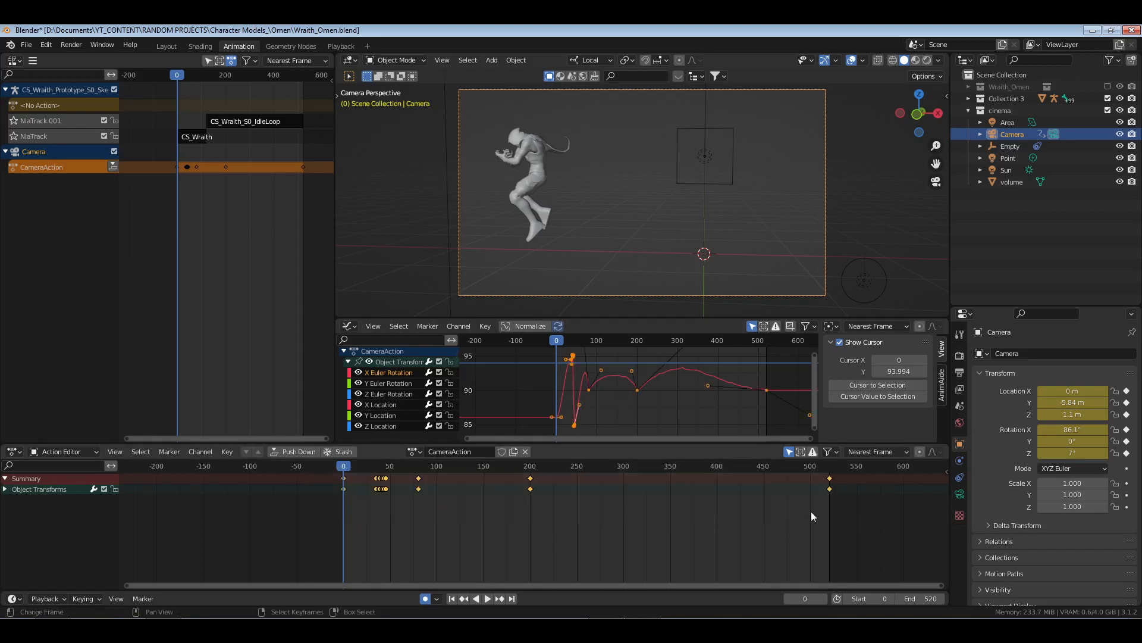
- Show armatures in the viewport and put the Wraith skeleton armature into Pose Mode
right_click(526, 533)
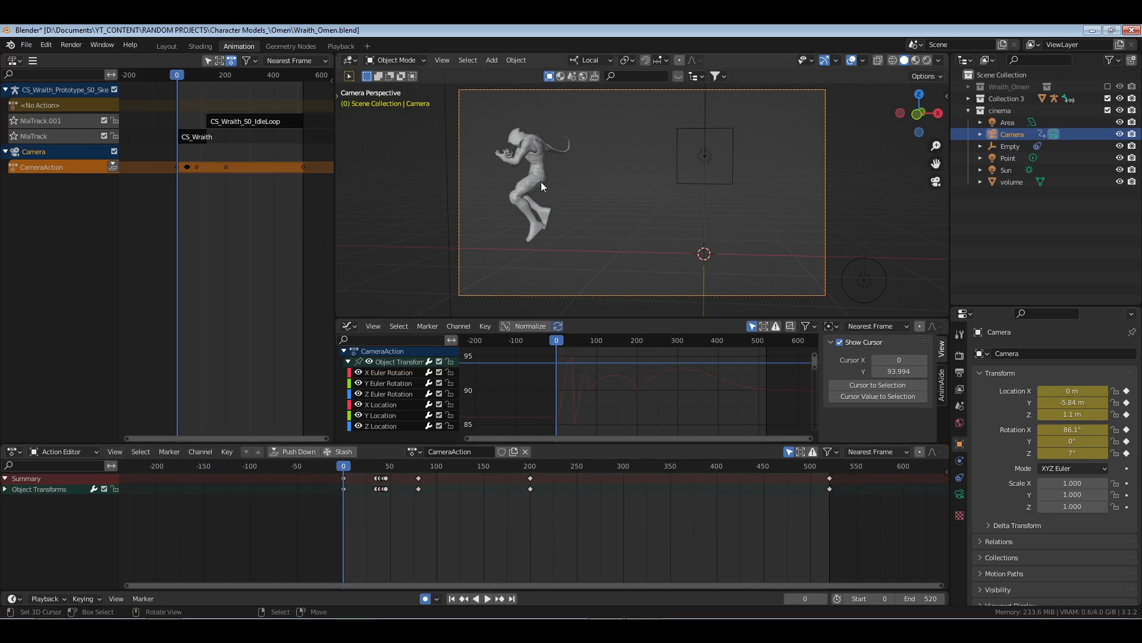
click(863, 62)
click(870, 190)
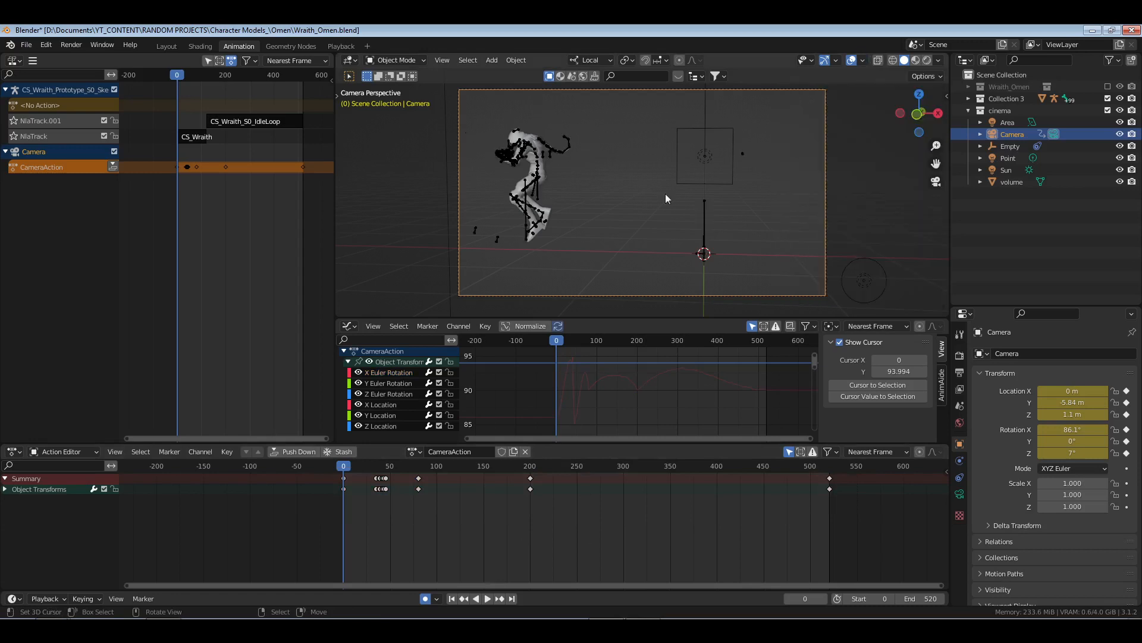
right_click(556, 146)
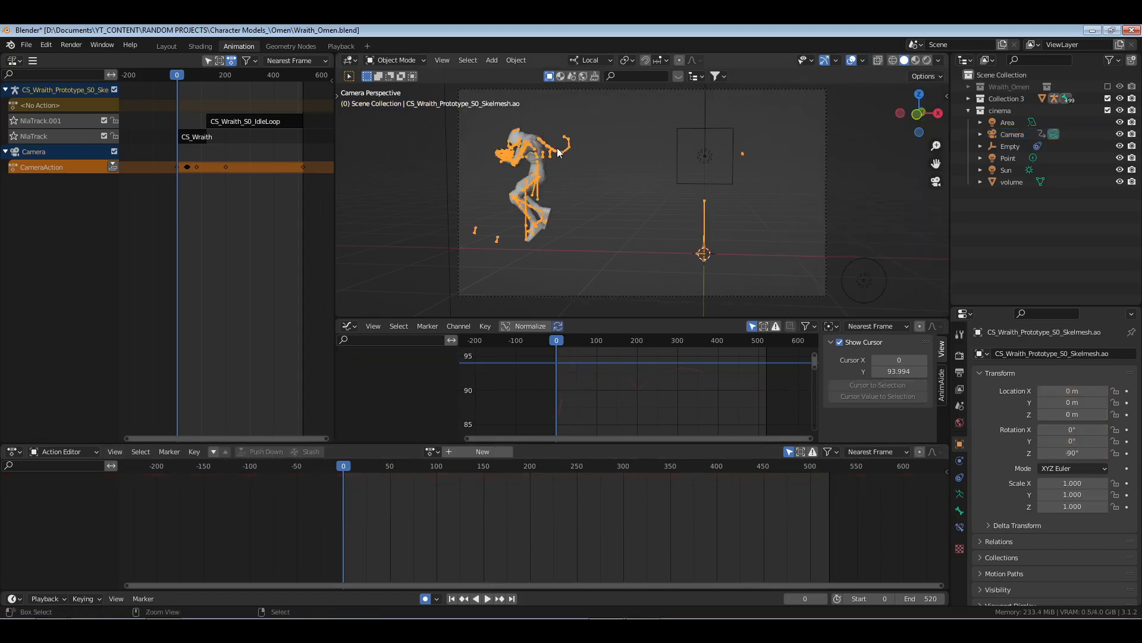
key(ctrl+Tab)
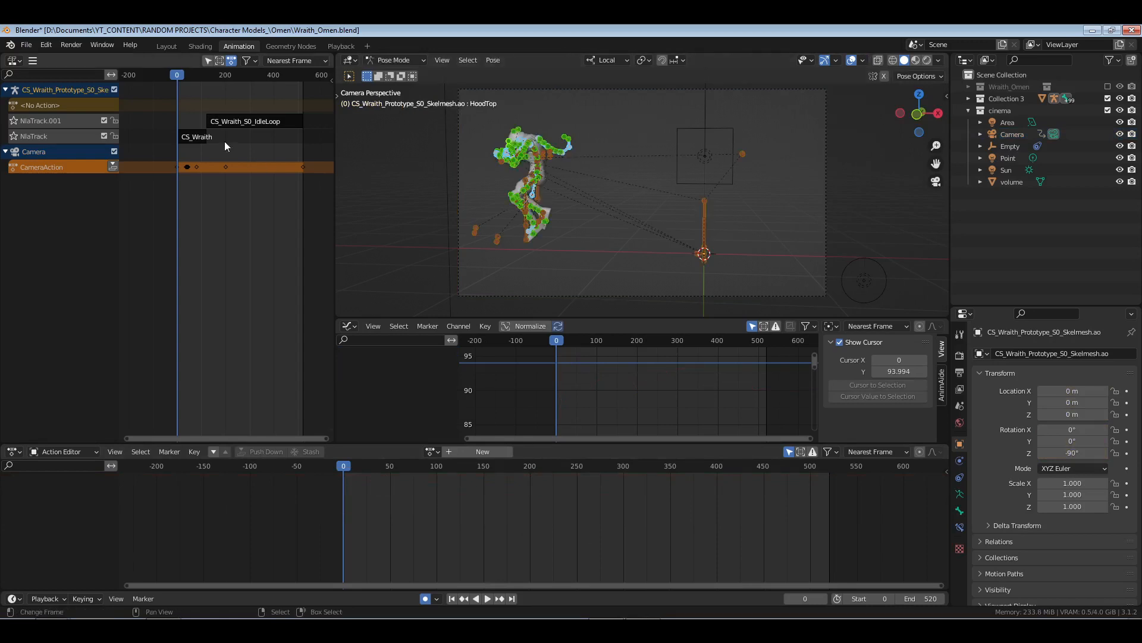
- Open the CS_Wraith_S0_Intro strip for editing in tweak mode and fit its keyframes to the timeline
click(199, 135)
key(Tab)
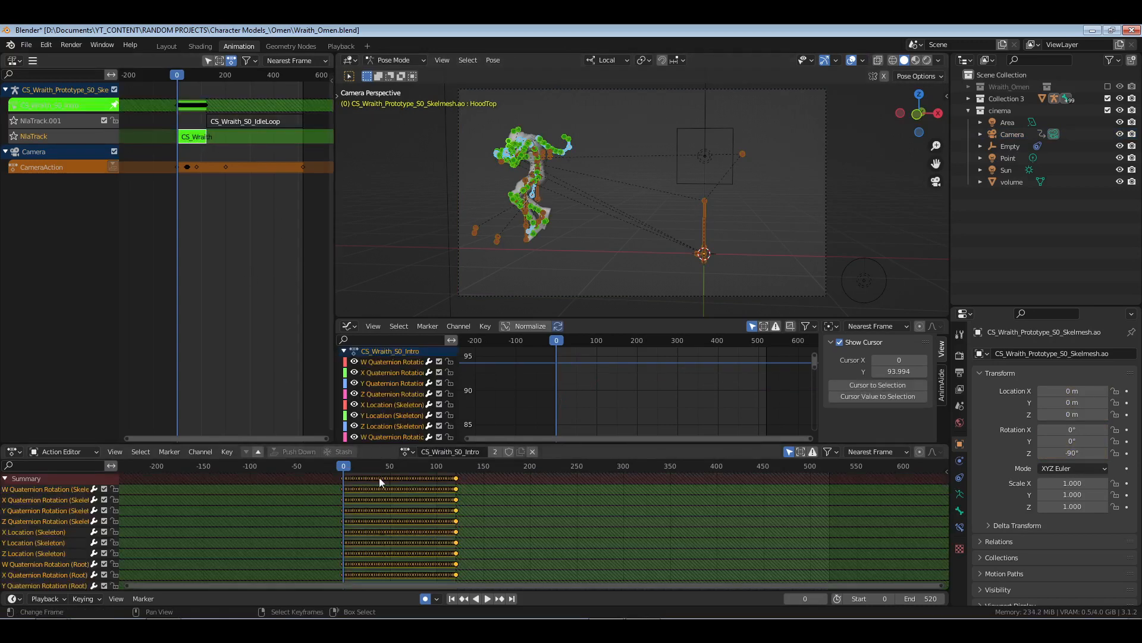
key(Home)
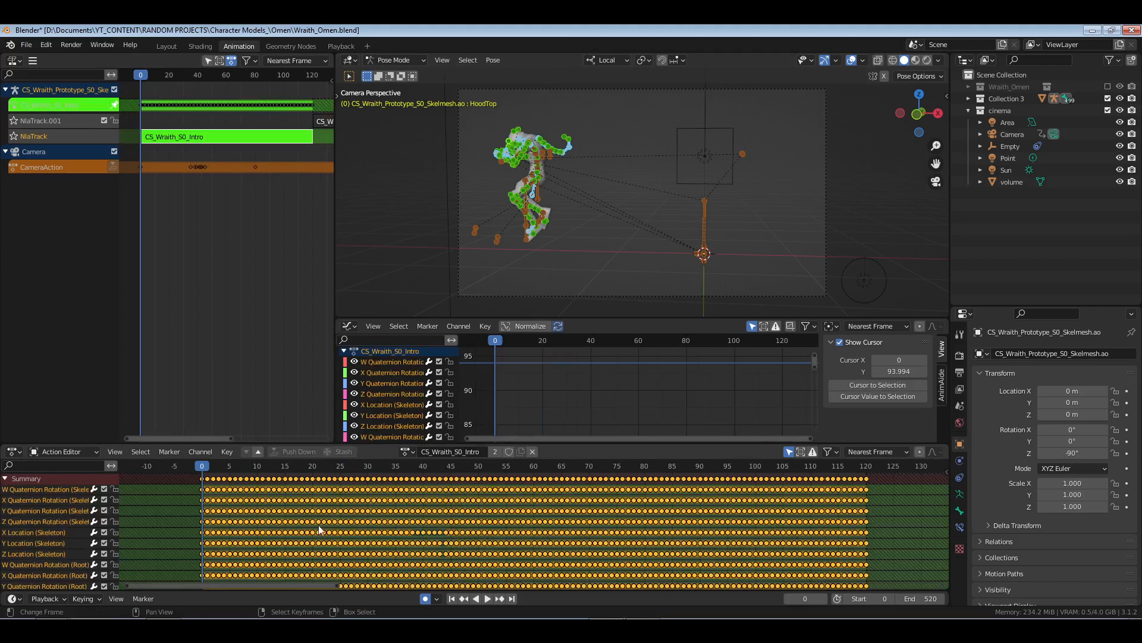
- Select all bones of the armature and clean the redundant keyframes from the CS_Wraith_S0_Intro action
key(KP_0)
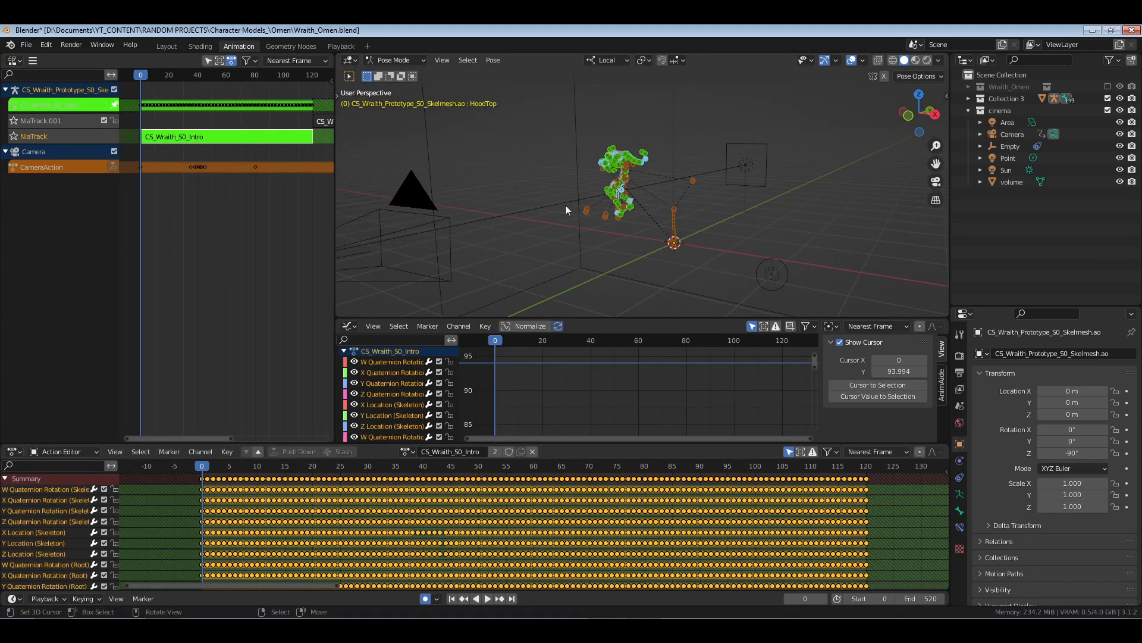
drag(530, 107, 658, 234)
key(KP_Decimal)
key(alt+a)
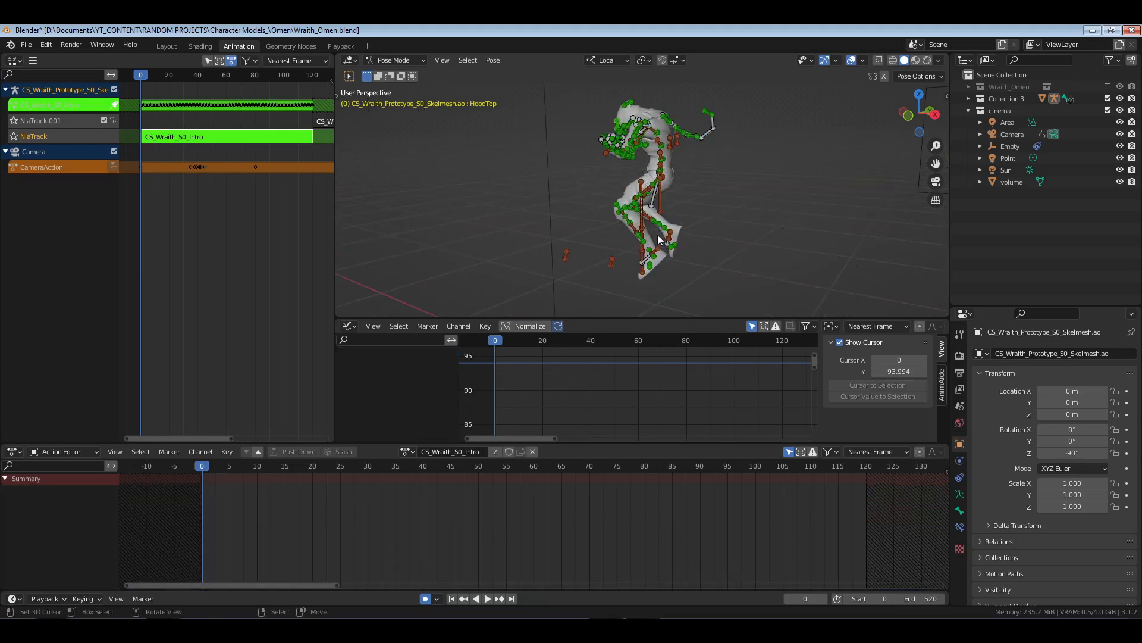
middle_drag(658, 234, 738, 186)
scroll(742, 181, up, 6)
scroll(737, 187, down, 5)
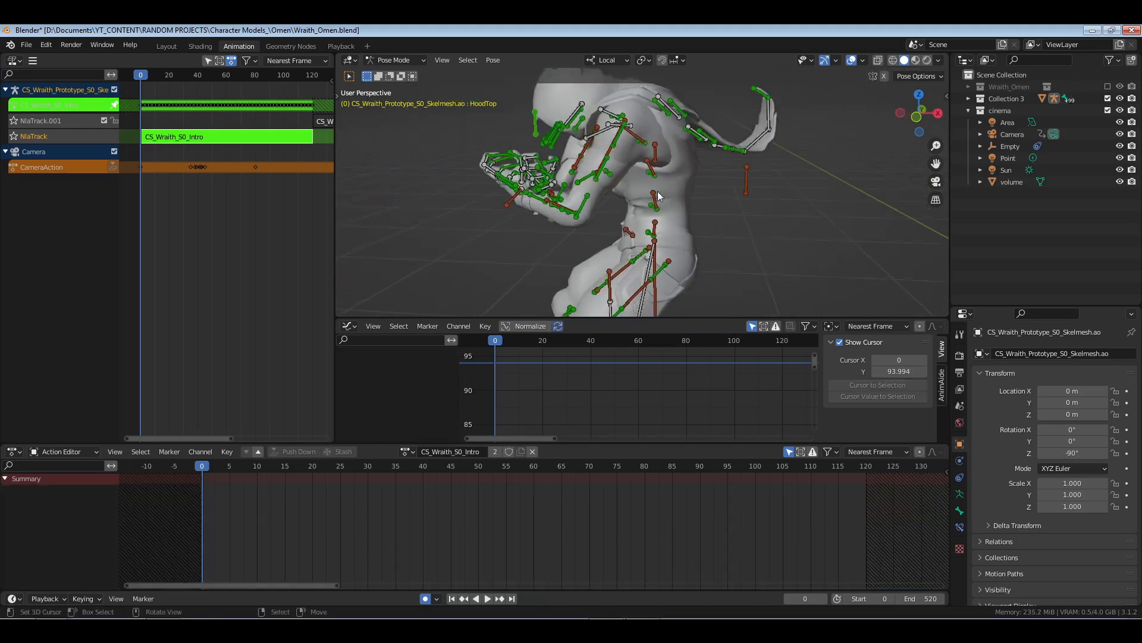
key(a)
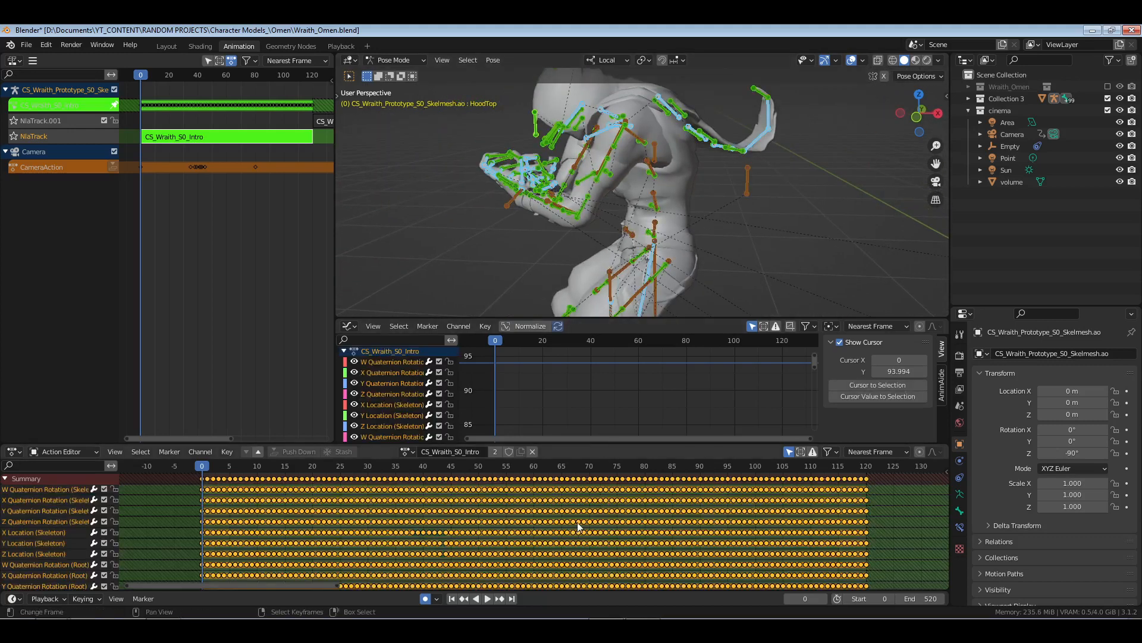
key(x)
click(573, 540)
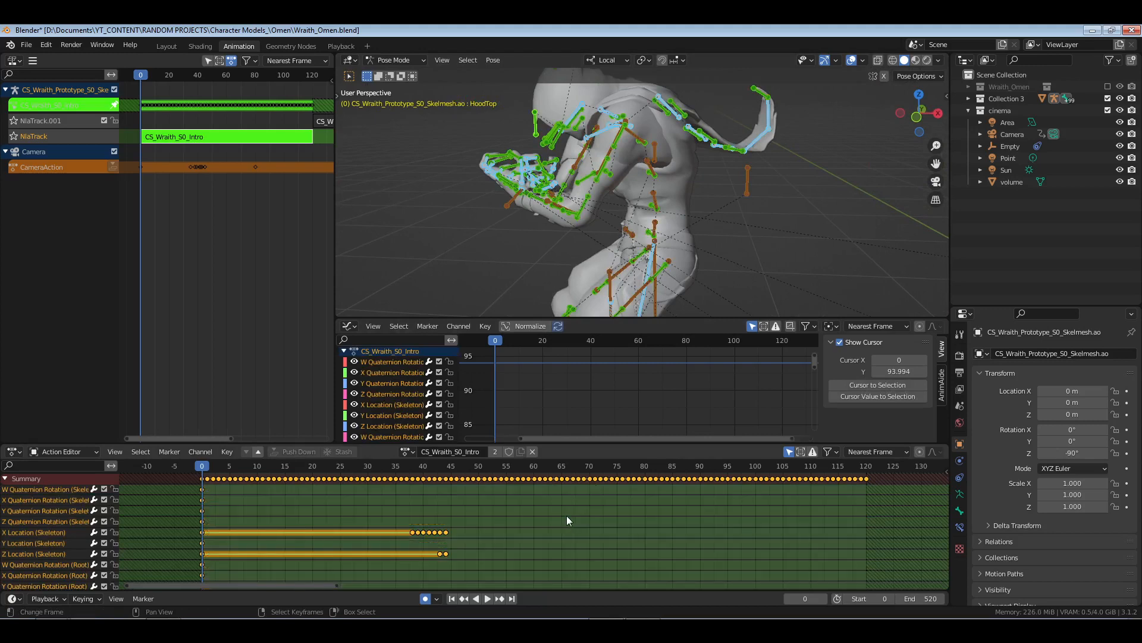
- Play and scrub through the intro animation from the camera view and return to frame 0
key(space)
key(KP_0)
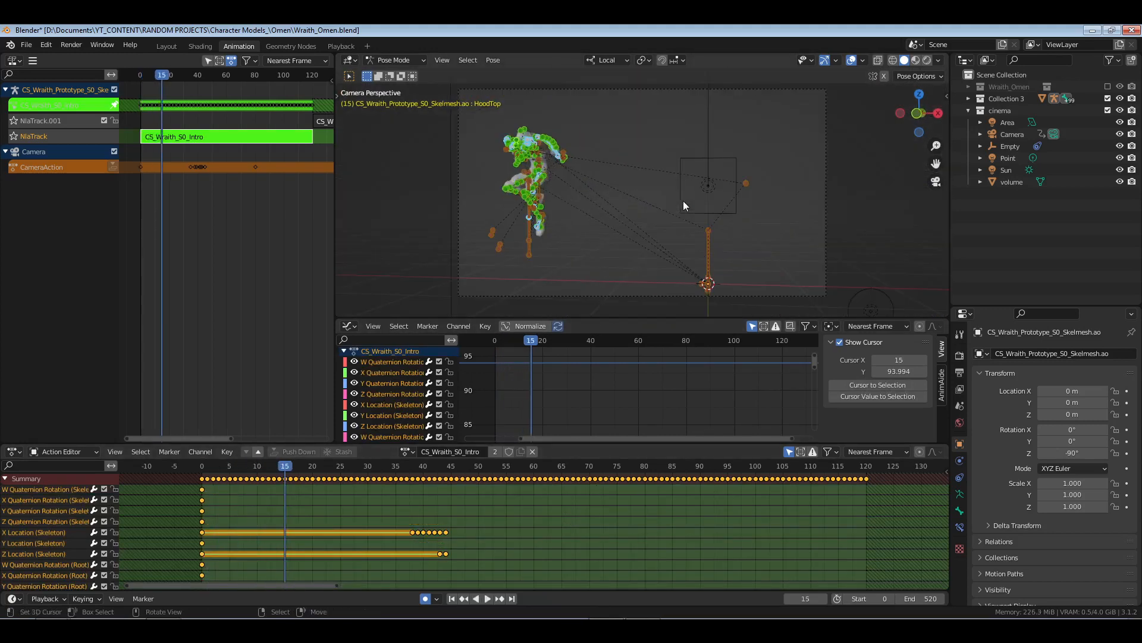
drag(176, 470, 892, 486)
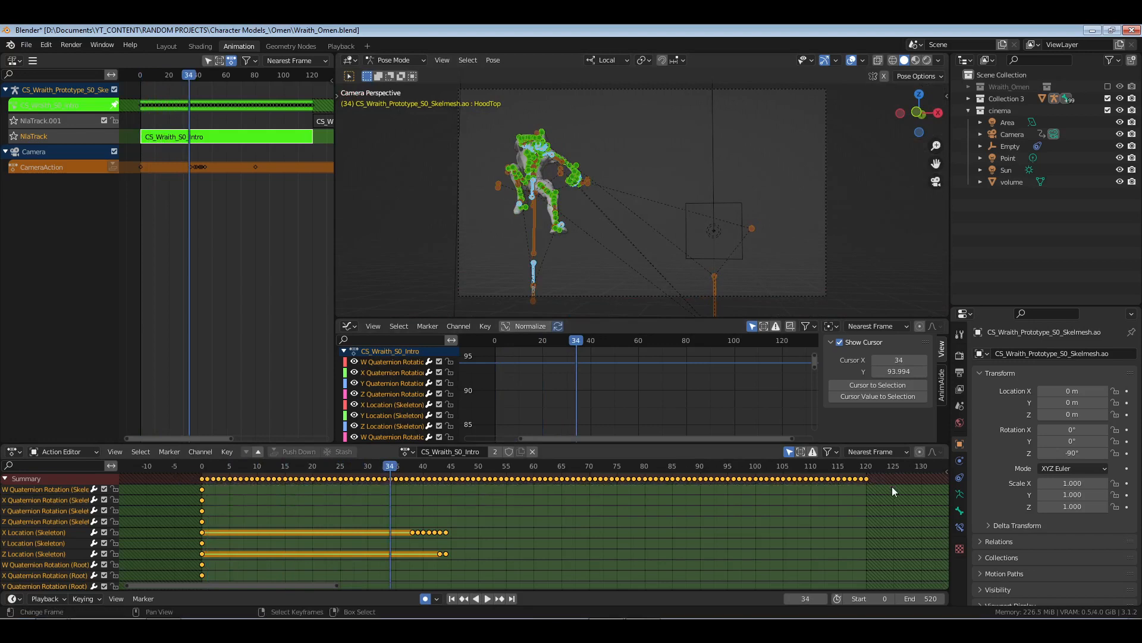
click(199, 472)
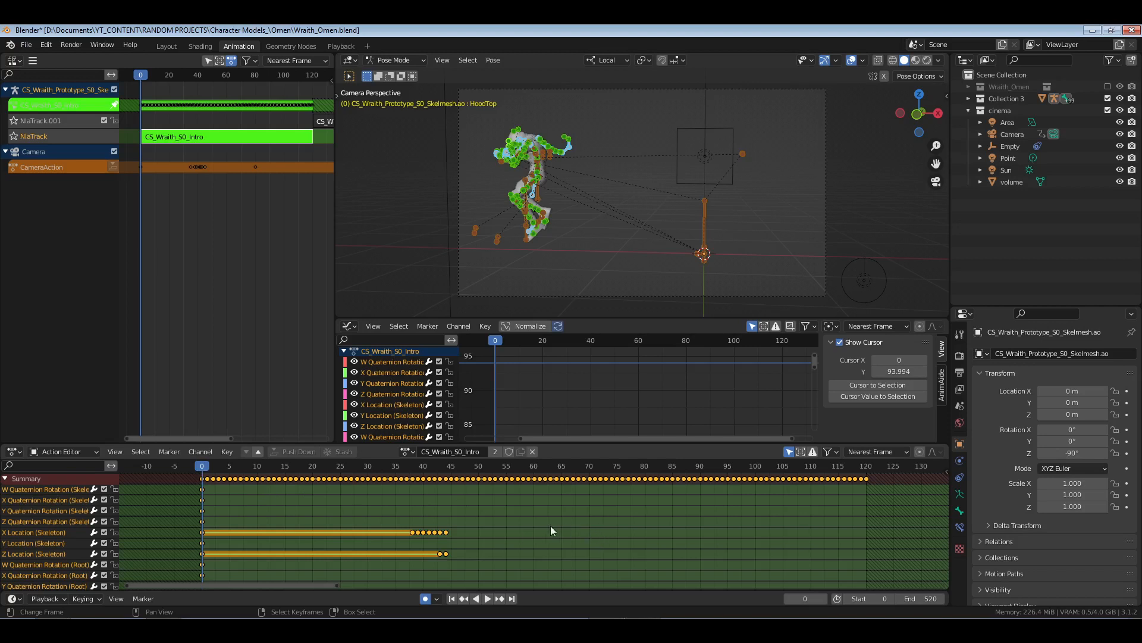
- Check the pose at frame 284, return to frame 0 and look through the remaining keyframes down the bone channels
ctrl+middle_drag(503, 528, 536, 556)
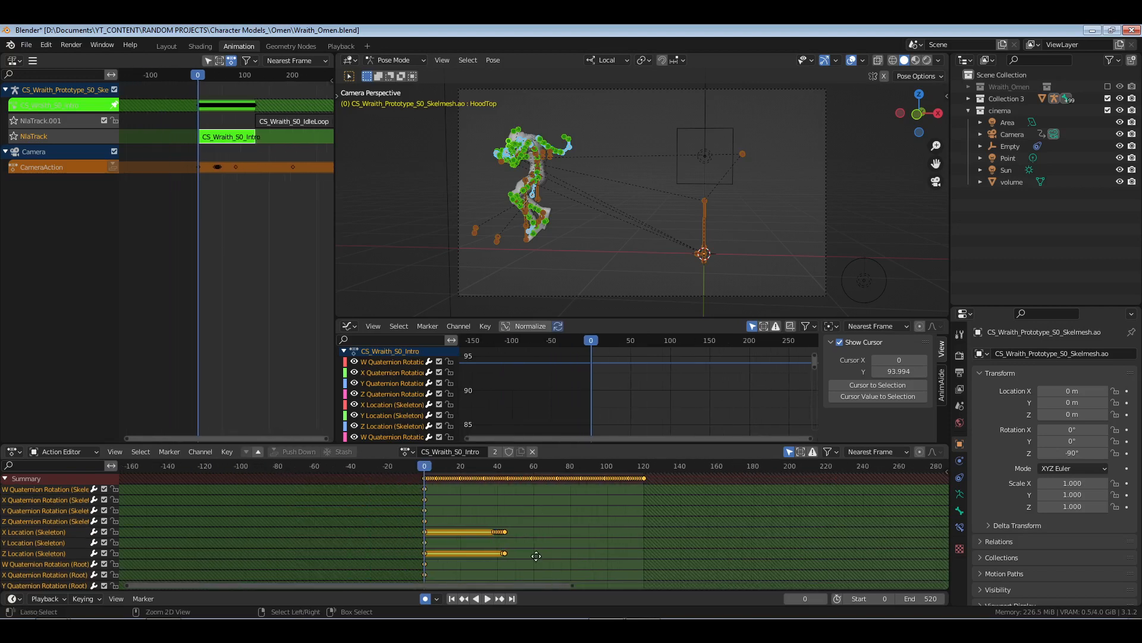
click(944, 479)
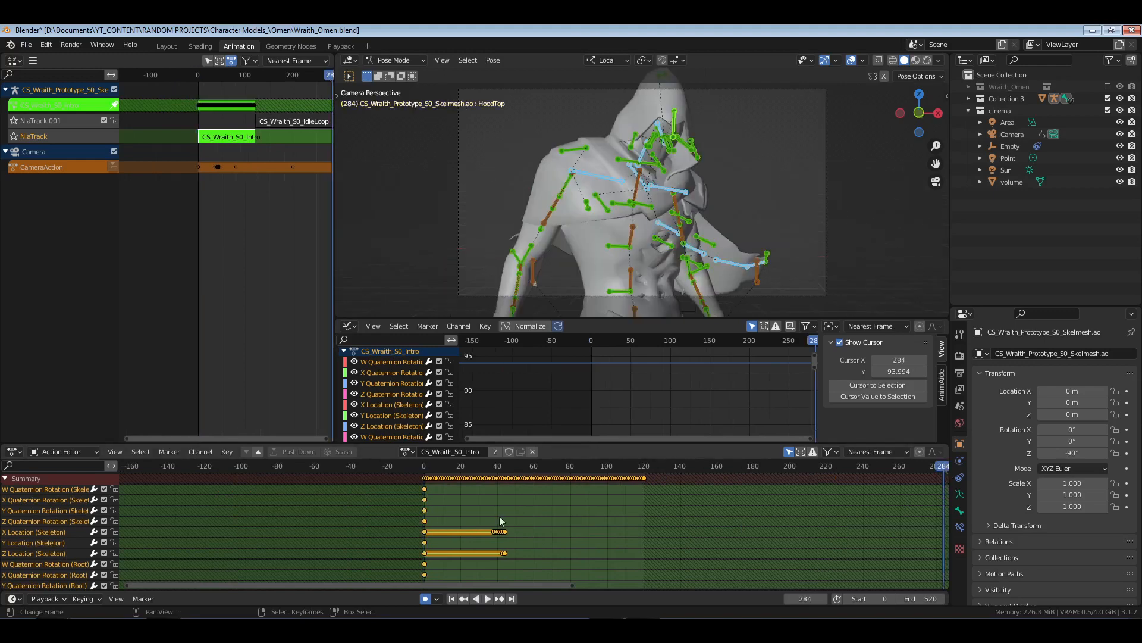
click(424, 503)
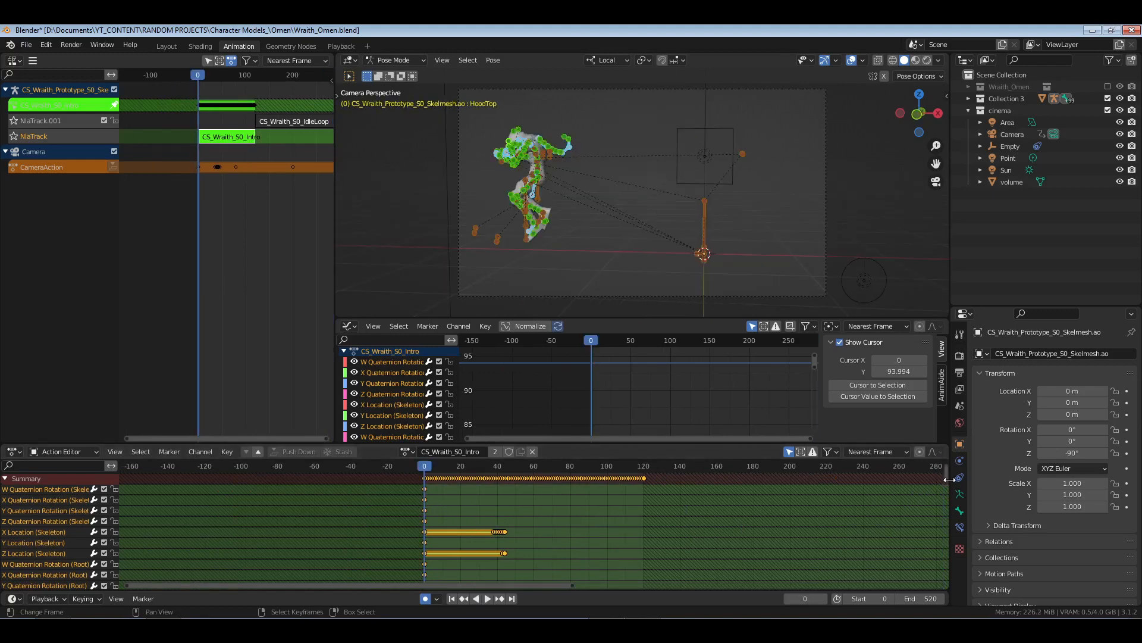
drag(944, 476, 944, 507)
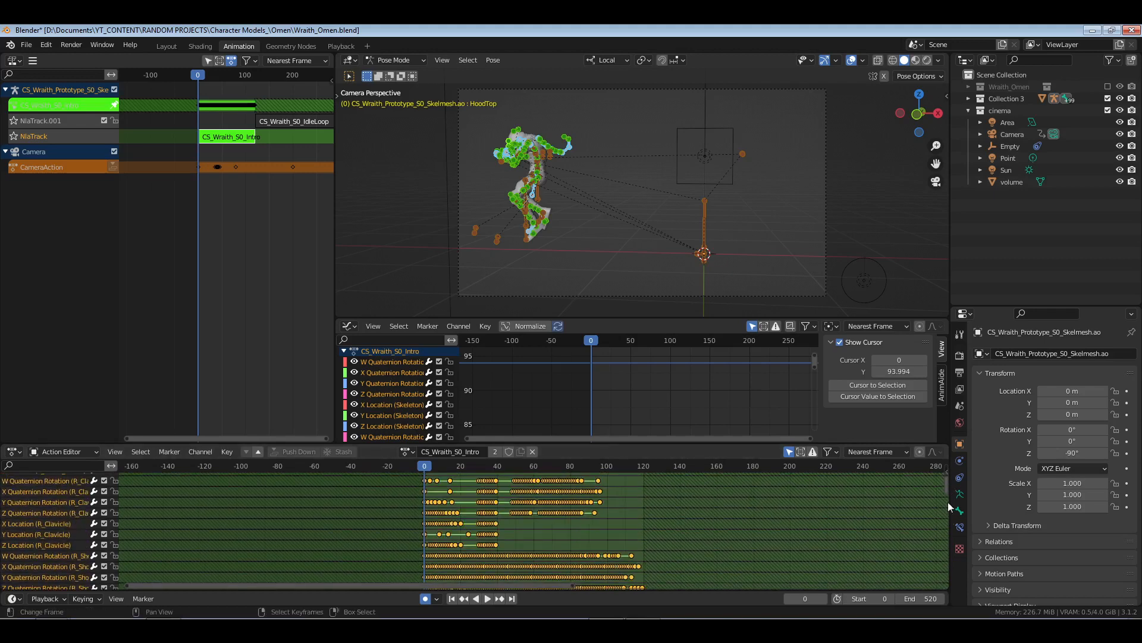
mouse_move(948, 502)
mouse_down()
mouse_move(944, 591)
mouse_move(943, 512)
mouse_up()
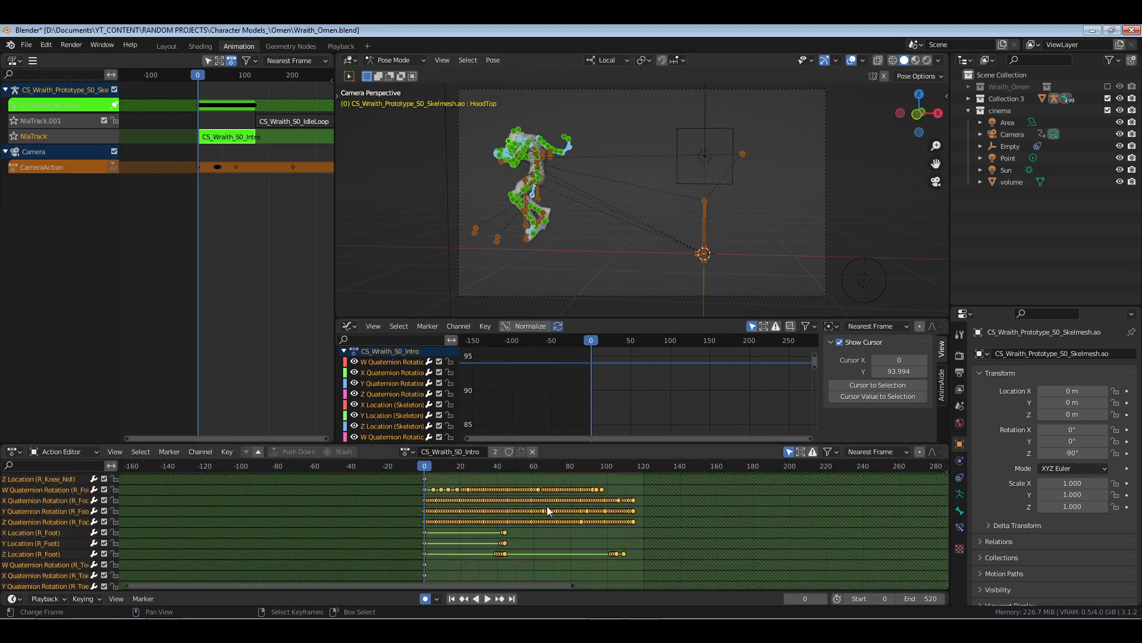
- Play the animation with viewport overlays hidden, return to frame 0 and show the overlays again
key(Home)
key(space)
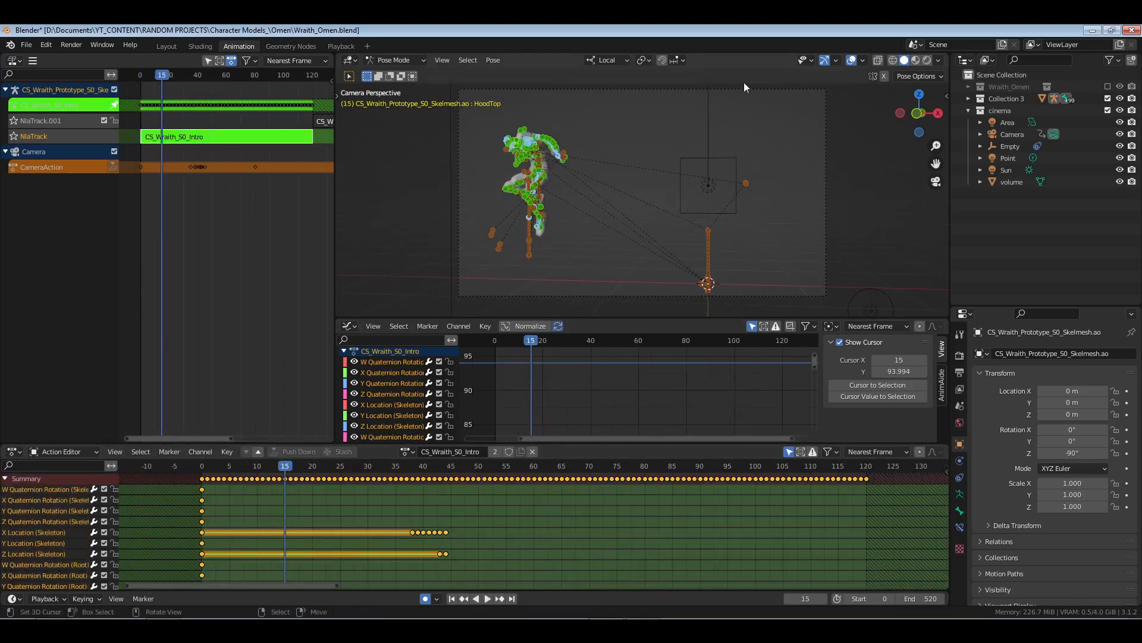
click(852, 60)
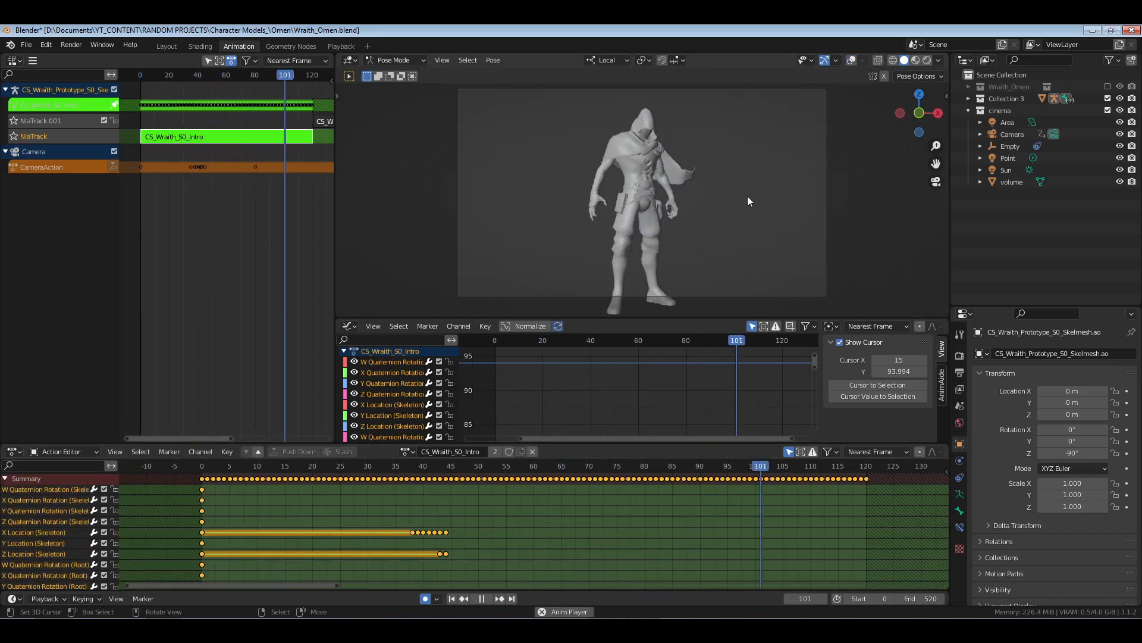
key(space)
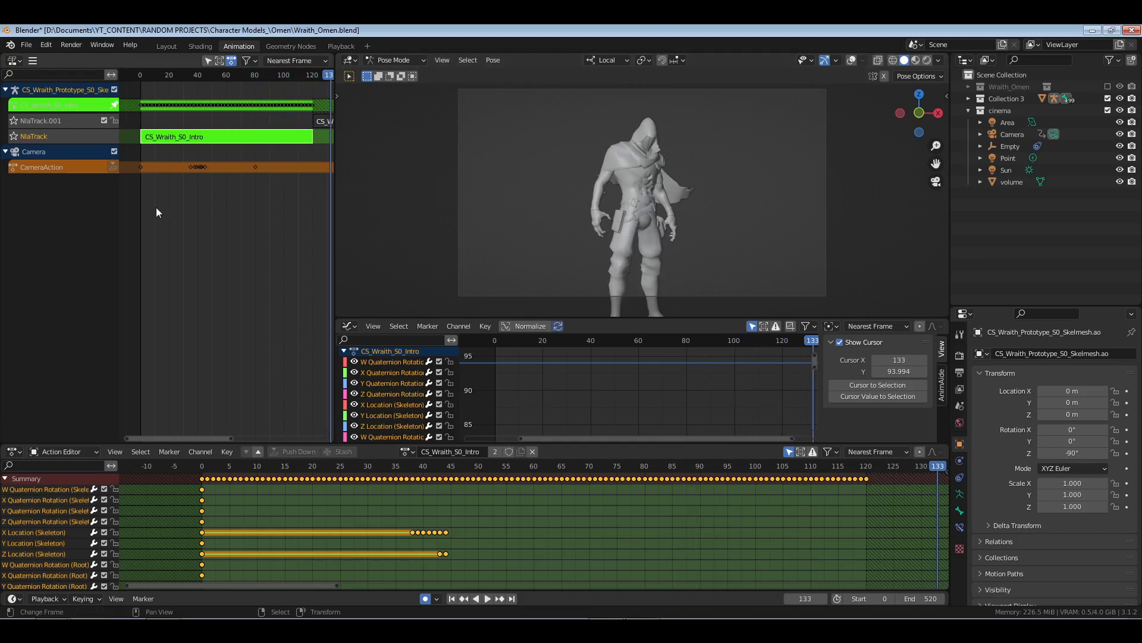
key(shift+Left)
key(Tab)
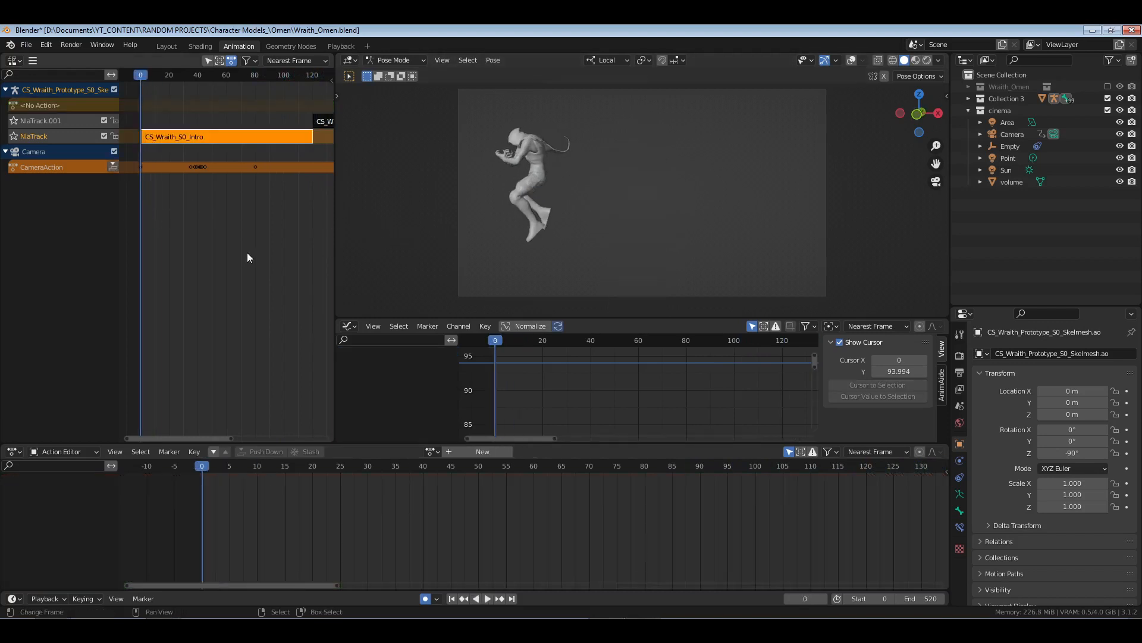
key(Tab)
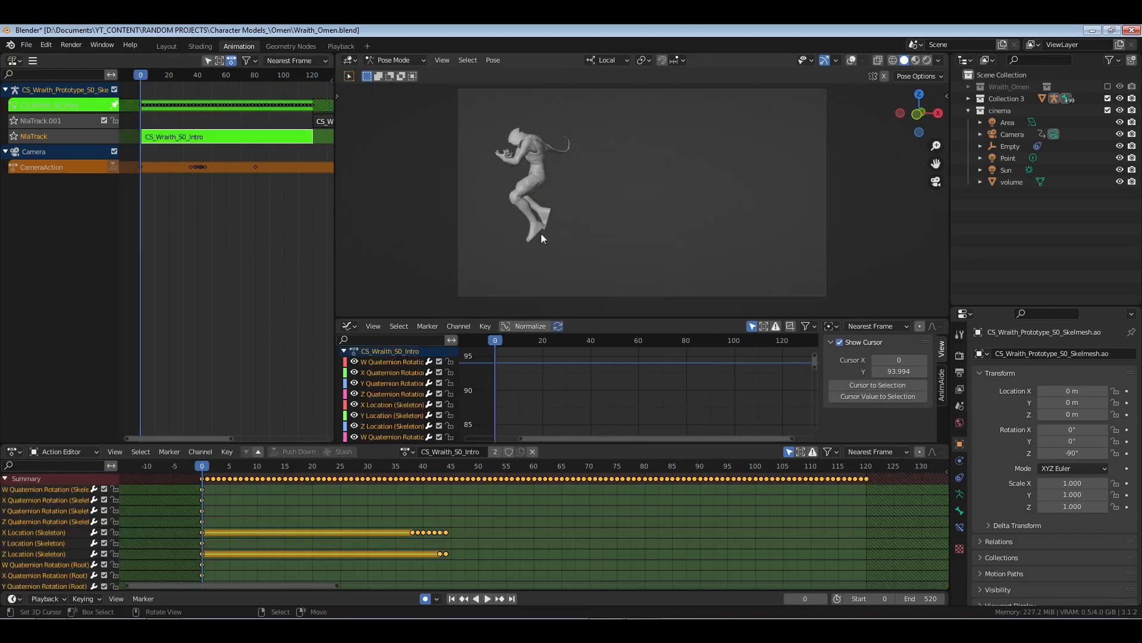
click(851, 60)
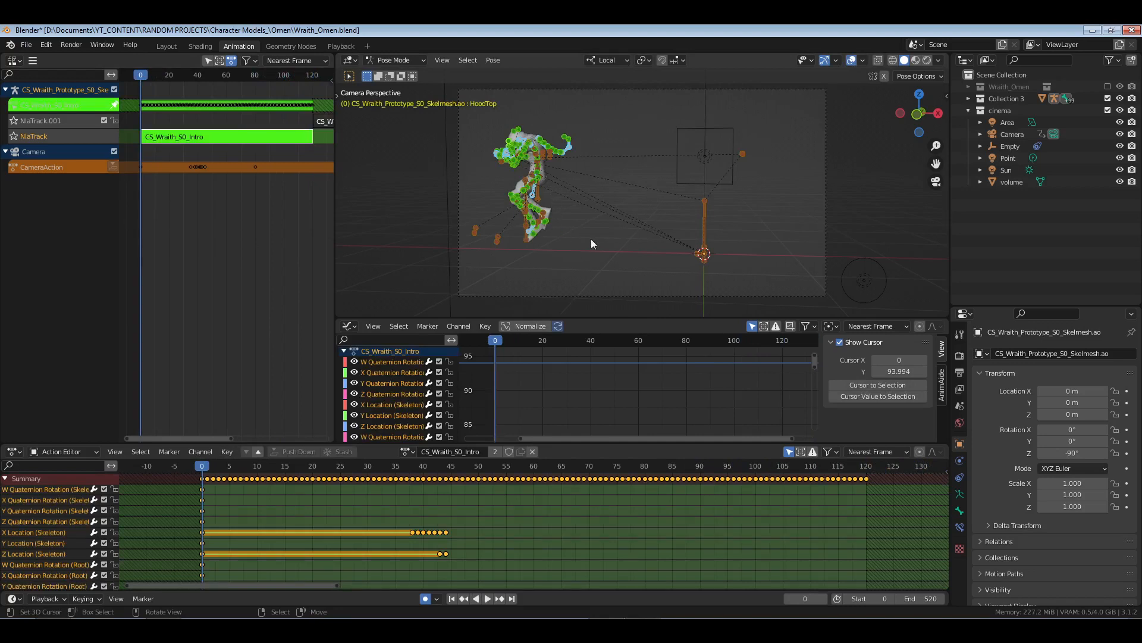
- Examine the Skeleton X Location channel up to frame 67 and the keyframe gaps in the Splitter and Spine channels
click(16, 534)
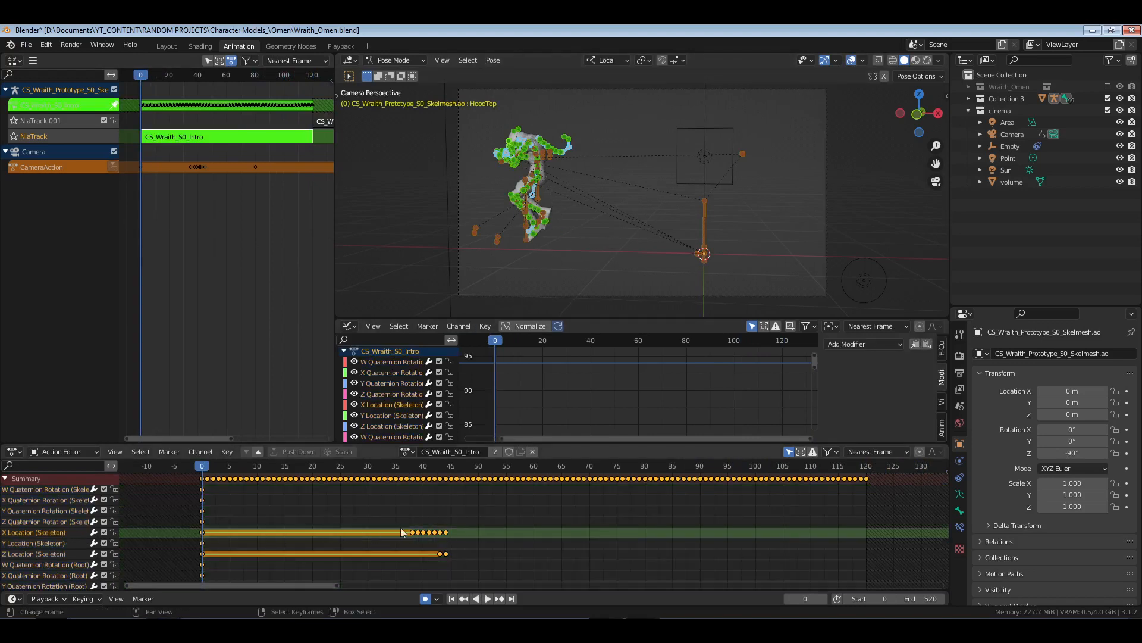
drag(402, 531, 571, 538)
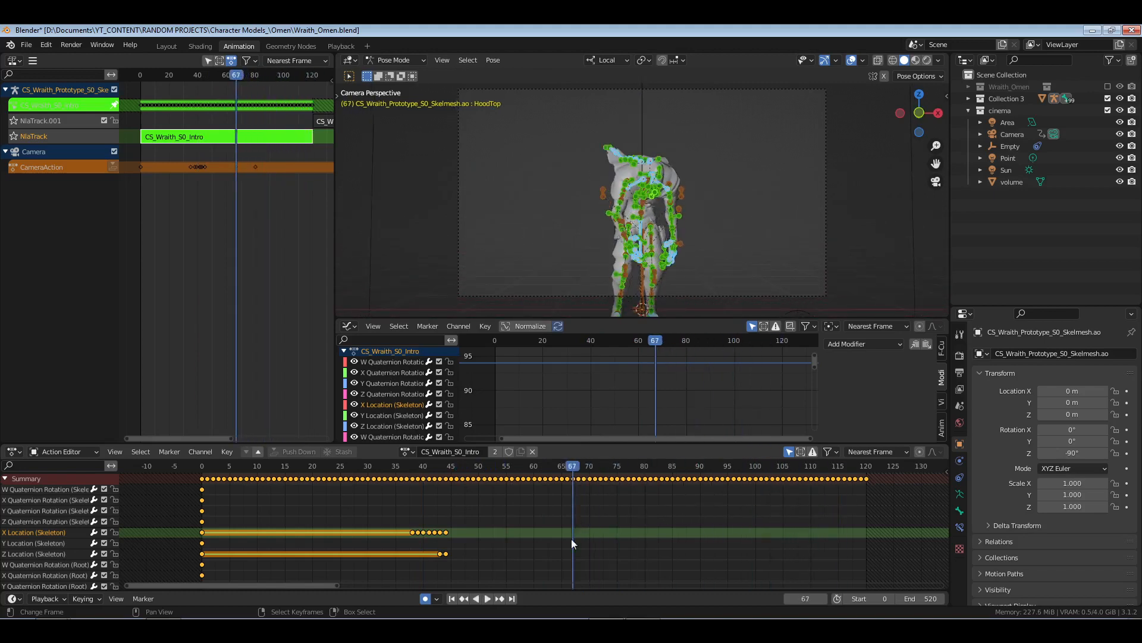
middle_drag(571, 538, 598, 504)
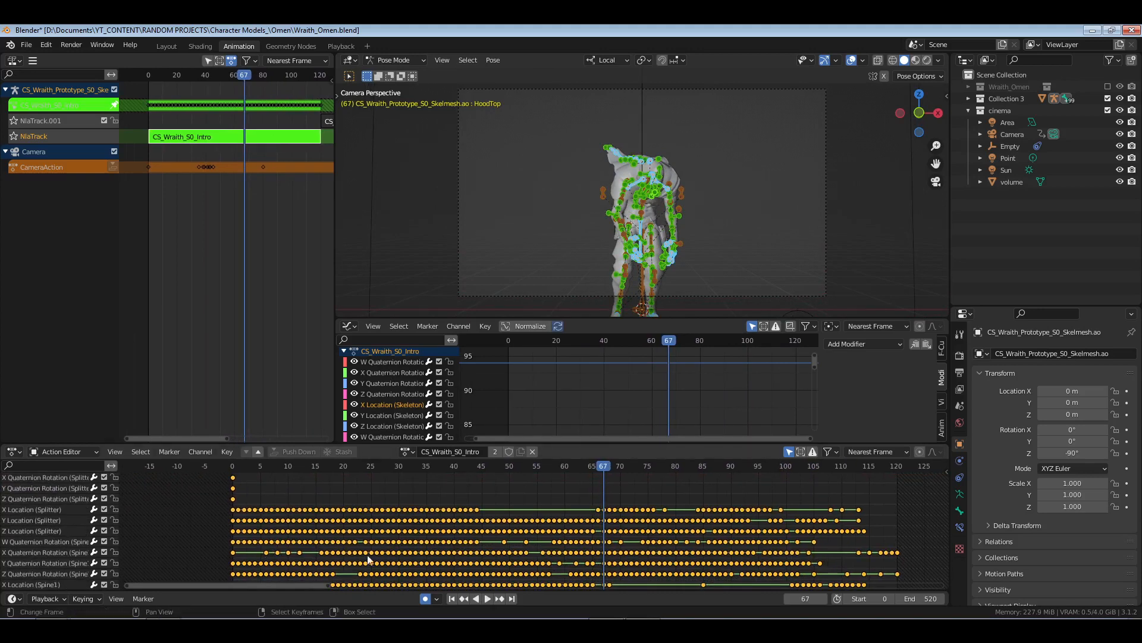
middle_drag(370, 560, 375, 516)
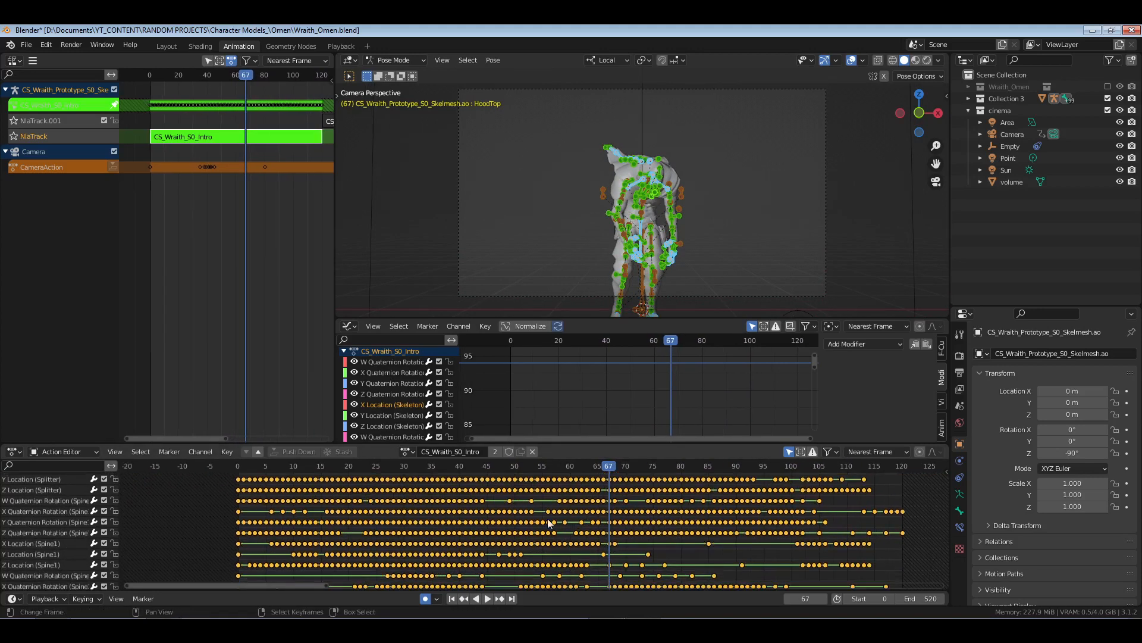
middle_drag(548, 521, 565, 530)
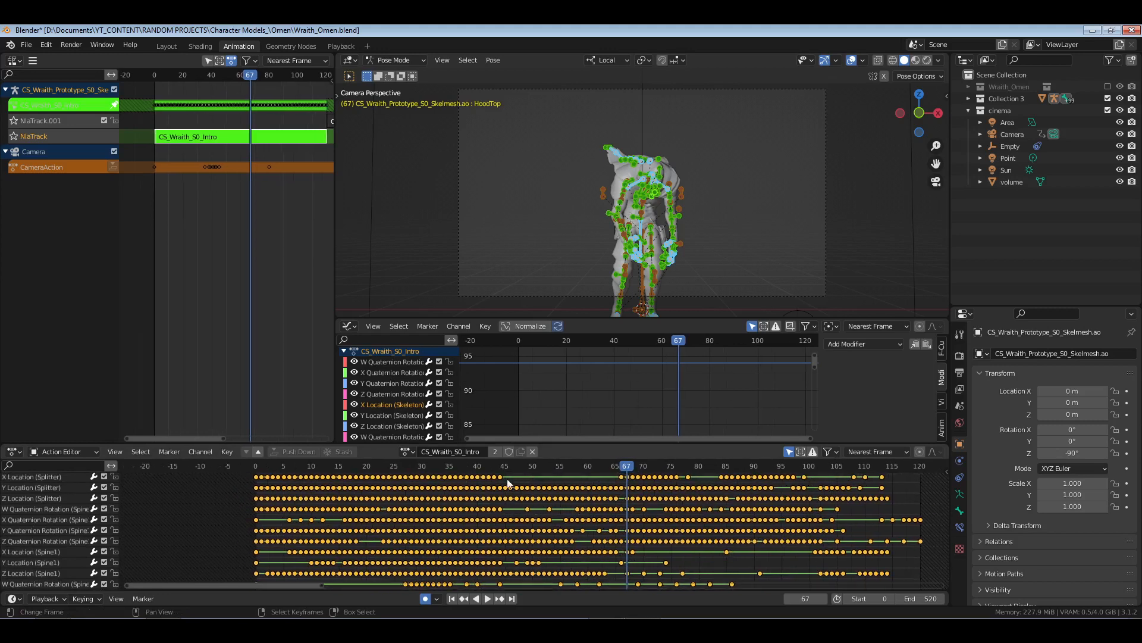
middle_drag(508, 483, 511, 502)
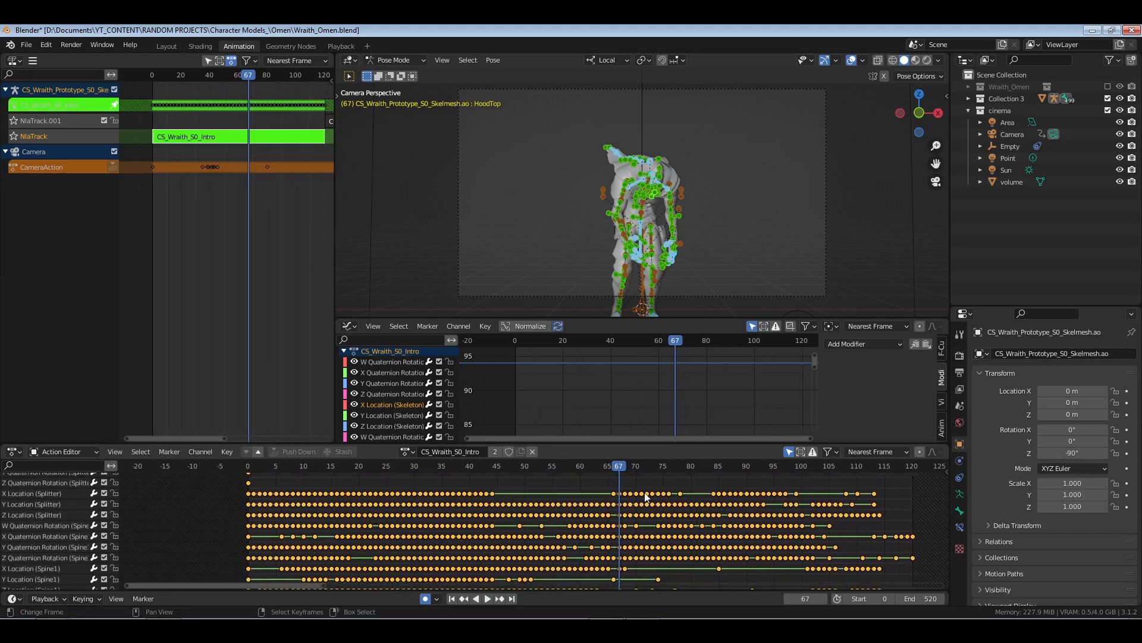
- Set the interpolation of all keyframes in the intro action to Bezier from frame 0 and leave tweak mode
click(239, 492)
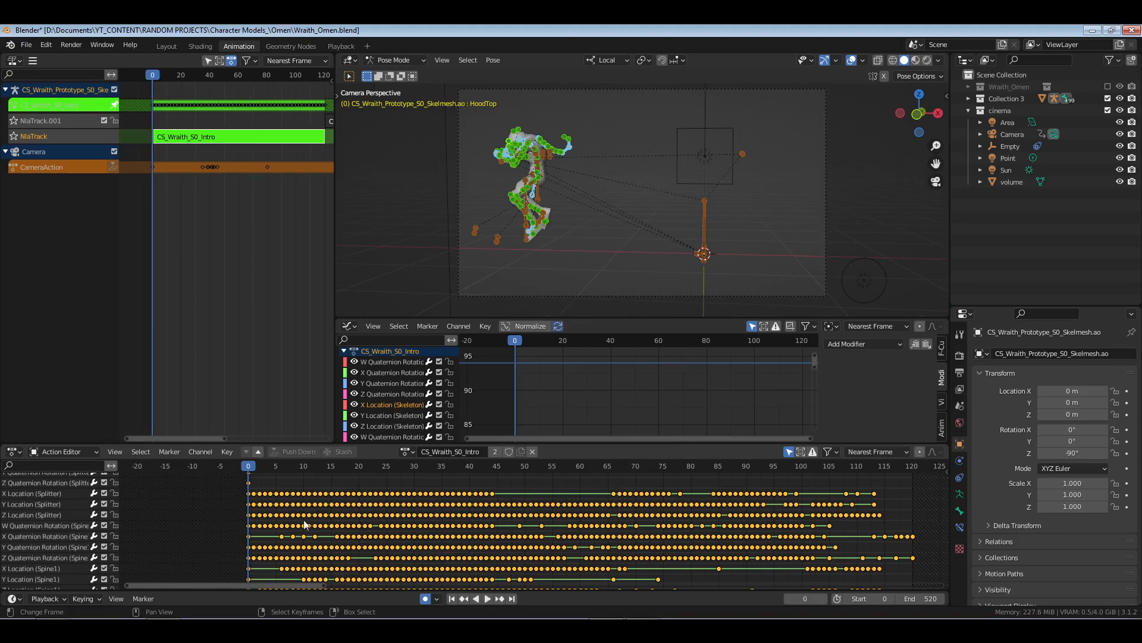
key(a)
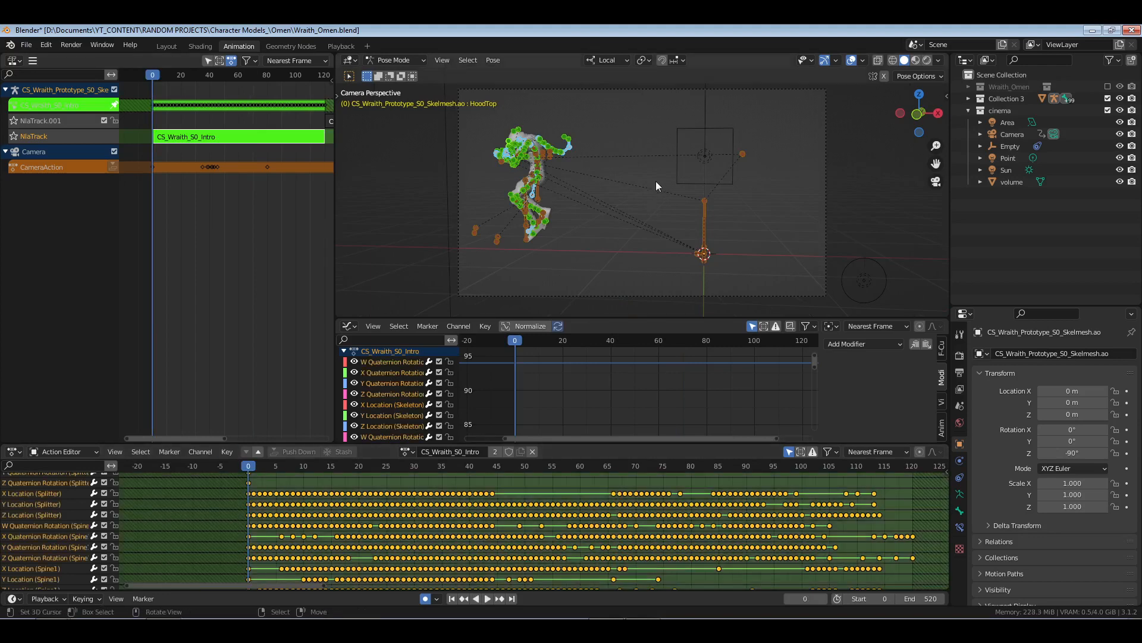
key(t)
click(429, 506)
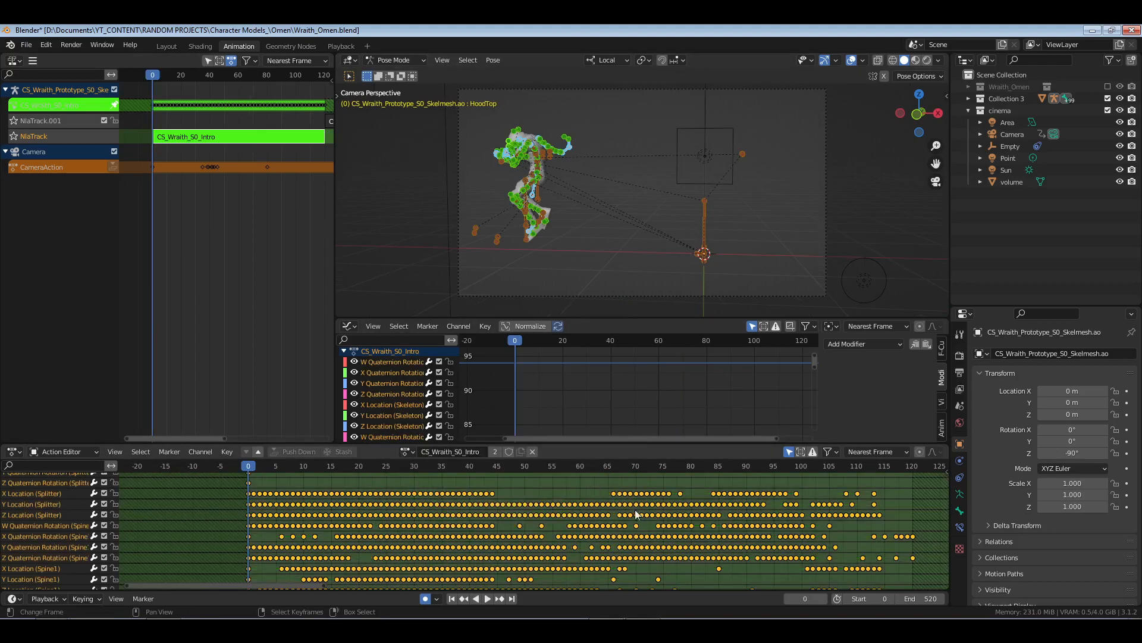
key(Tab)
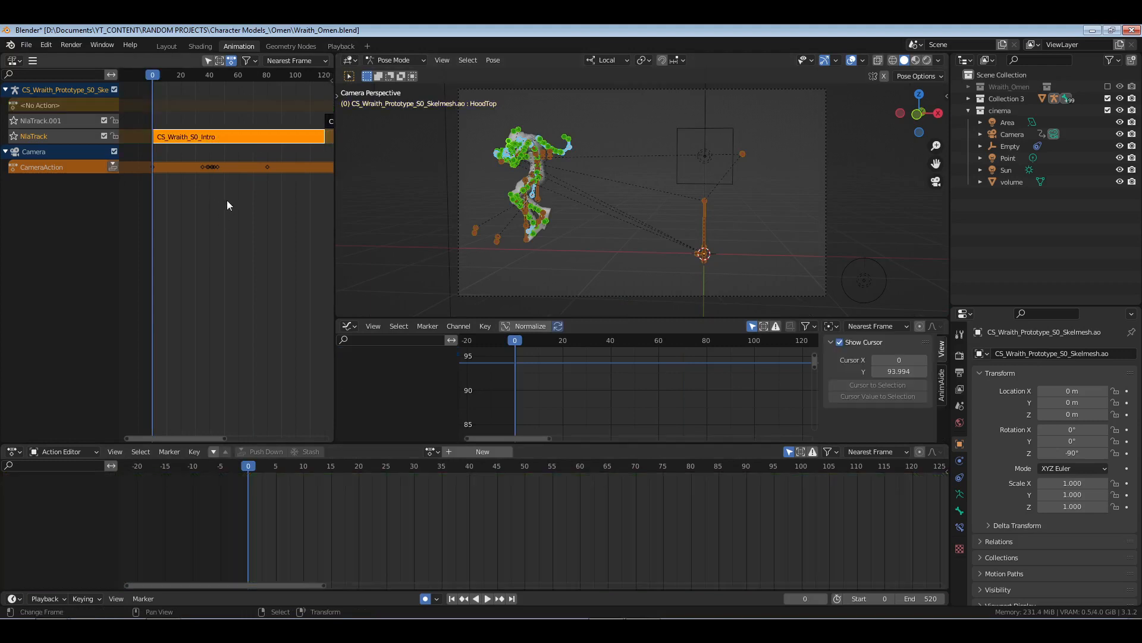
- Switch the armature to Object Mode and play the intro twice in the Playback workspace, restarting from frame 0
key(ctrl+Tab)
click(345, 46)
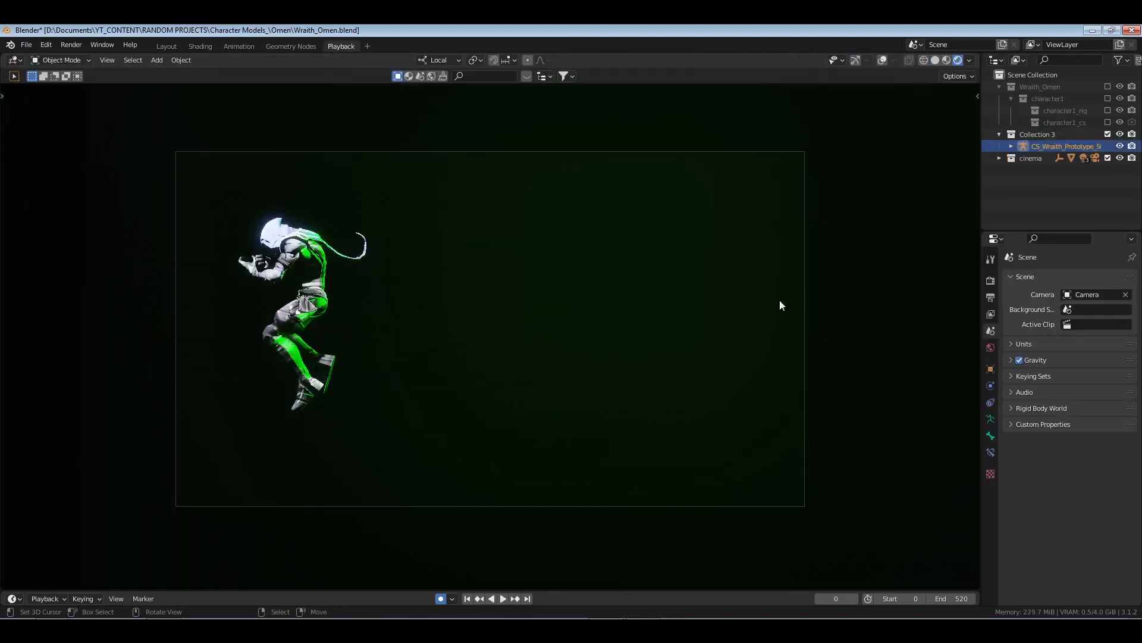
key(space)
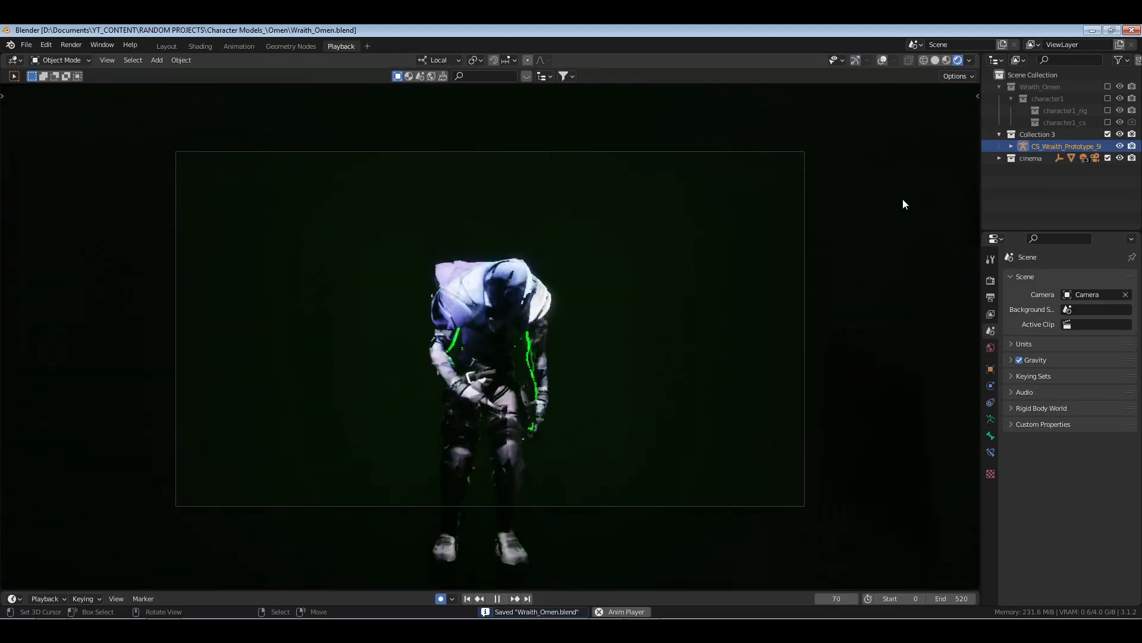
key(space)
click(468, 598)
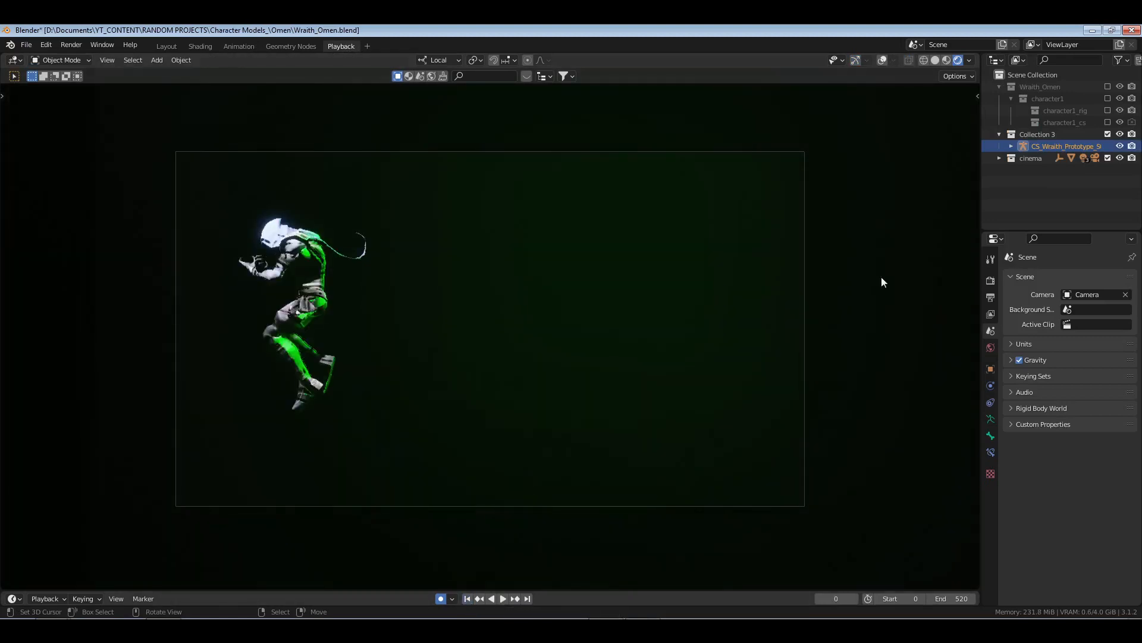
key(space)
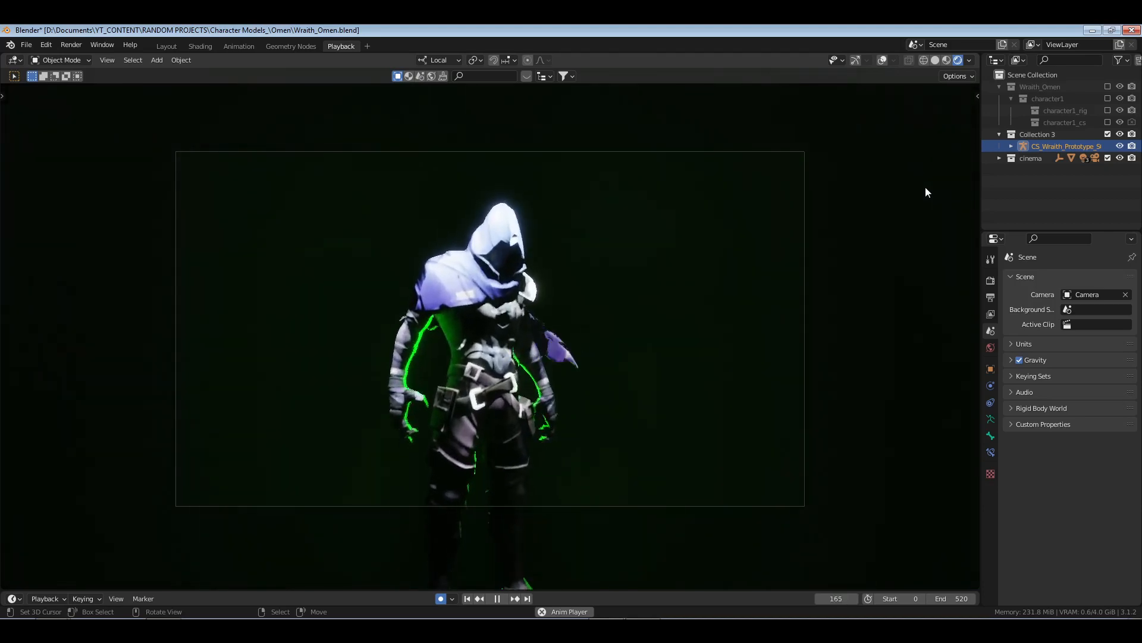
key(space)
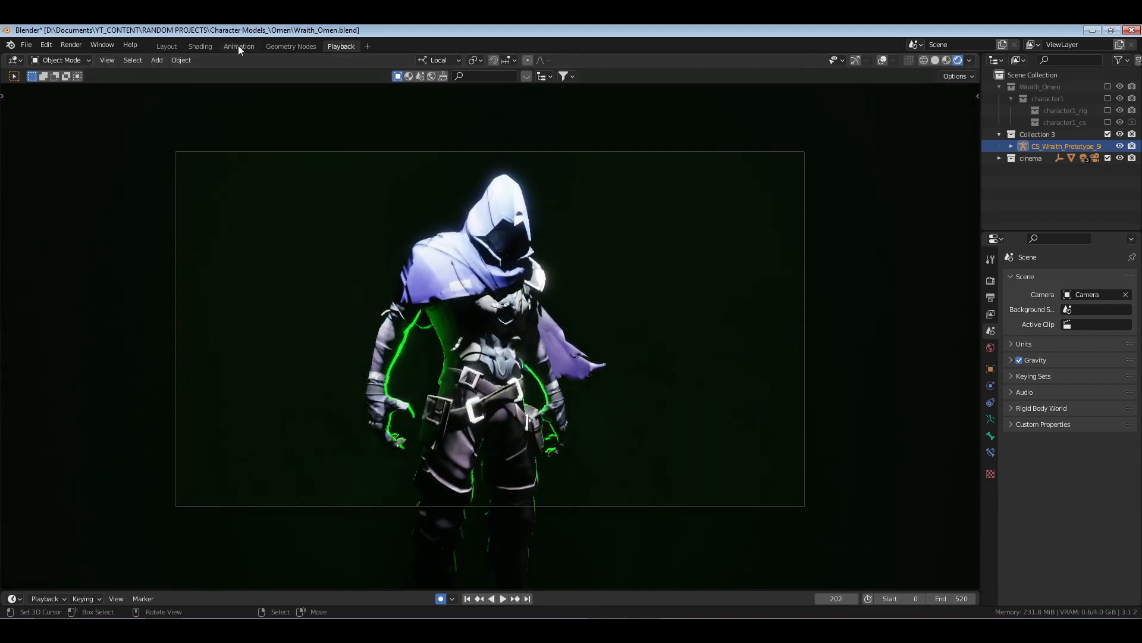
- In the Animation workspace, enter tweak mode on the CS_Wraith_S0_IdleLoop strip and clean its keyframes
click(238, 46)
middle_drag(265, 180, 163, 212)
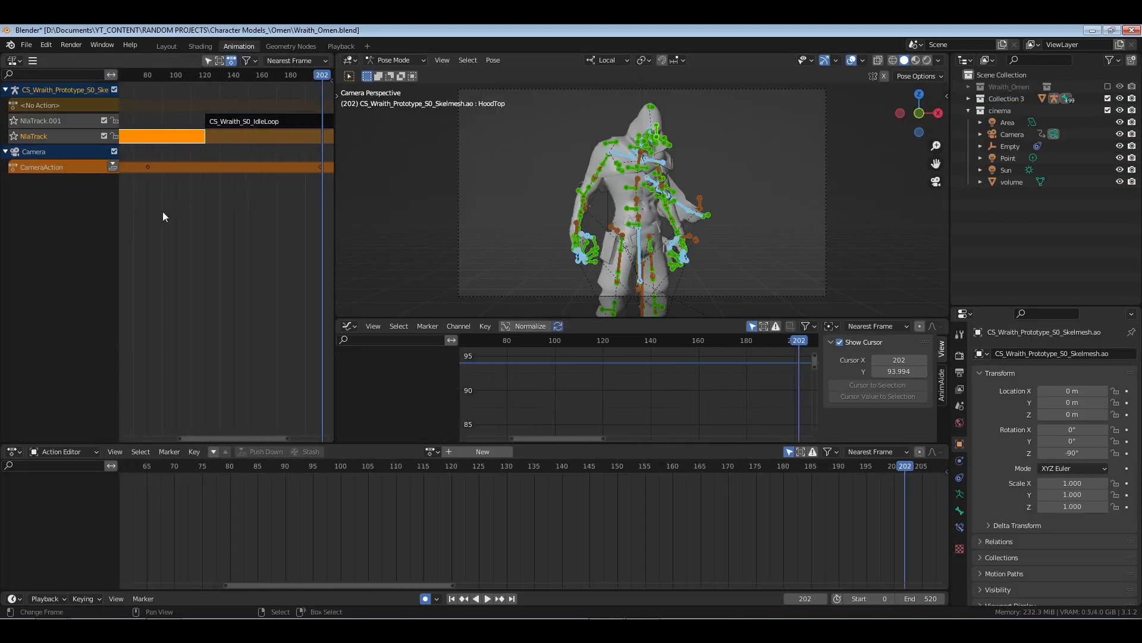
click(261, 122)
key(Tab)
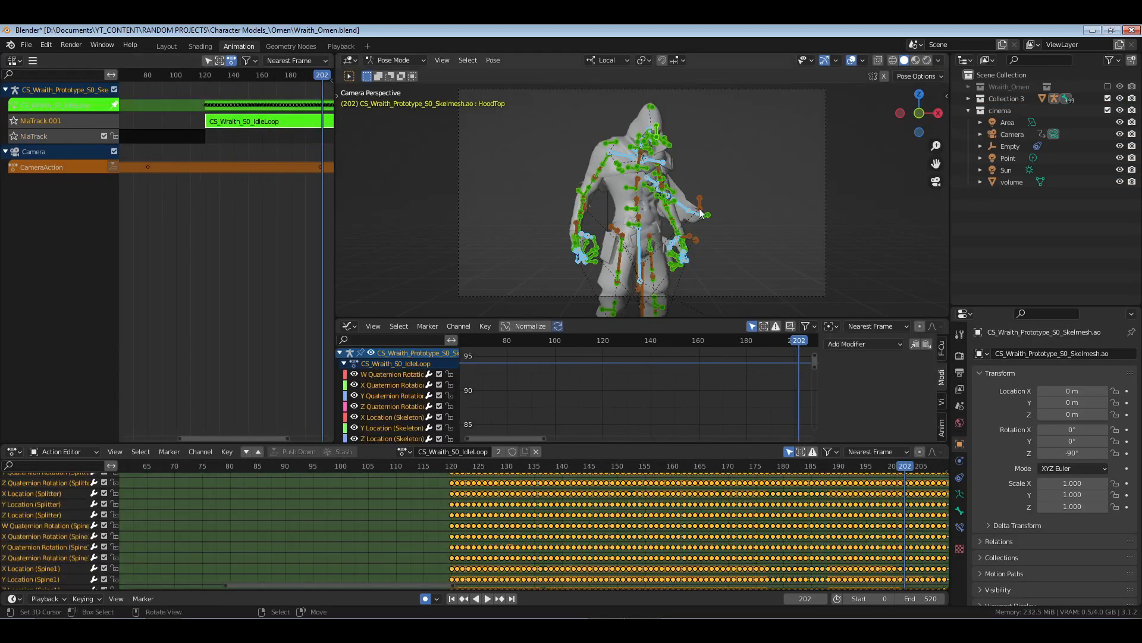
key(x)
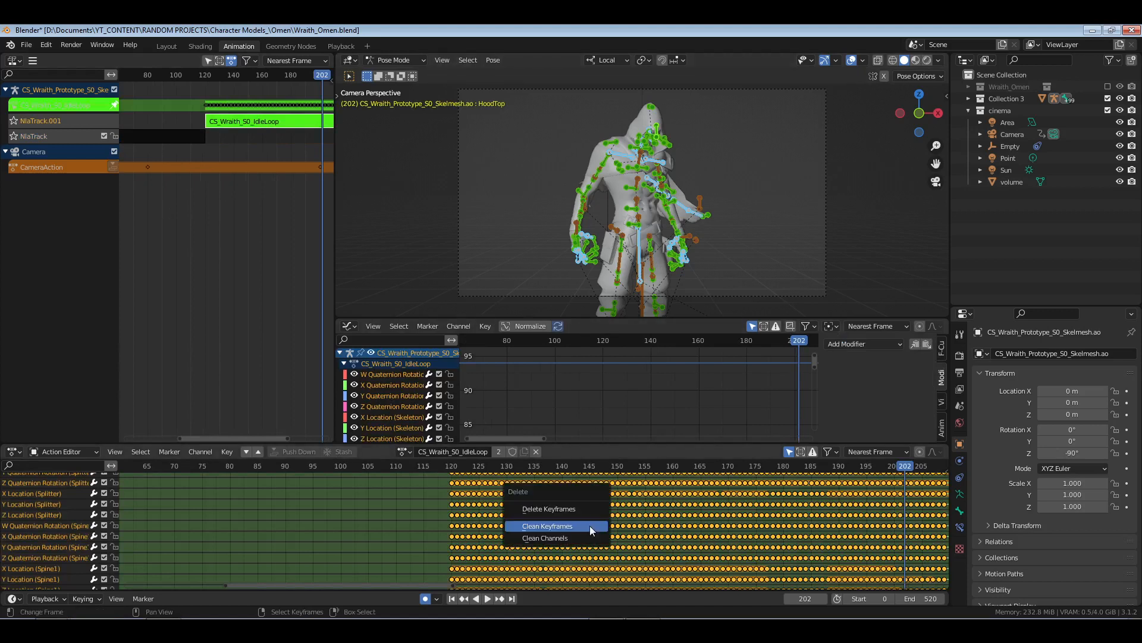
click(587, 529)
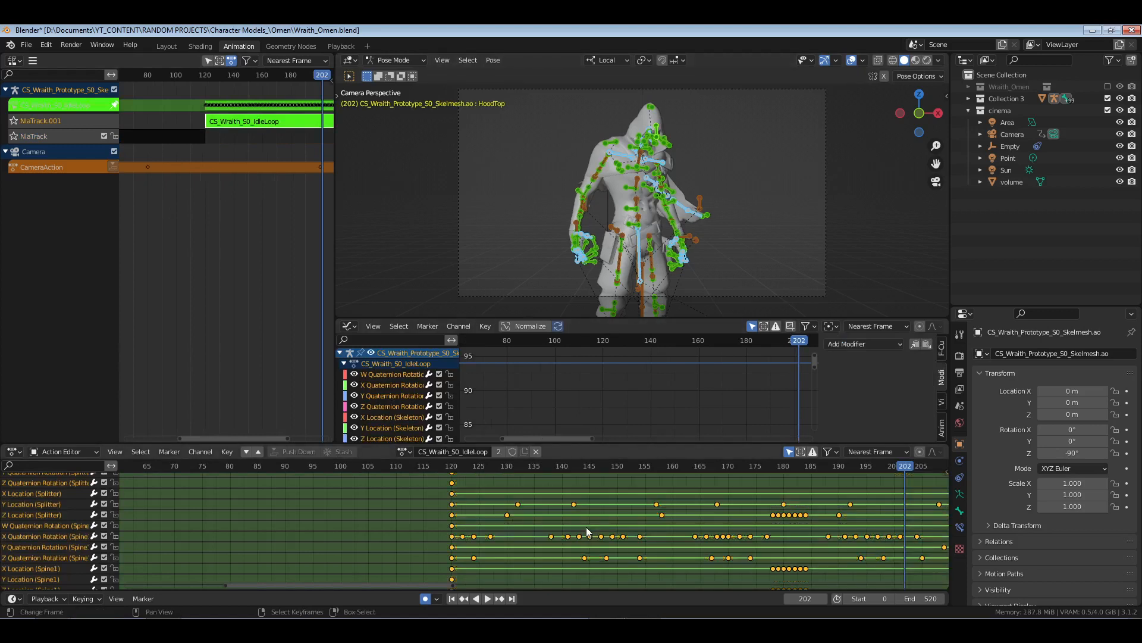
- Set the idle loop keyframes' interpolation to Bezier, check frame 120 and leave tweak mode with the strips deselected
key(t)
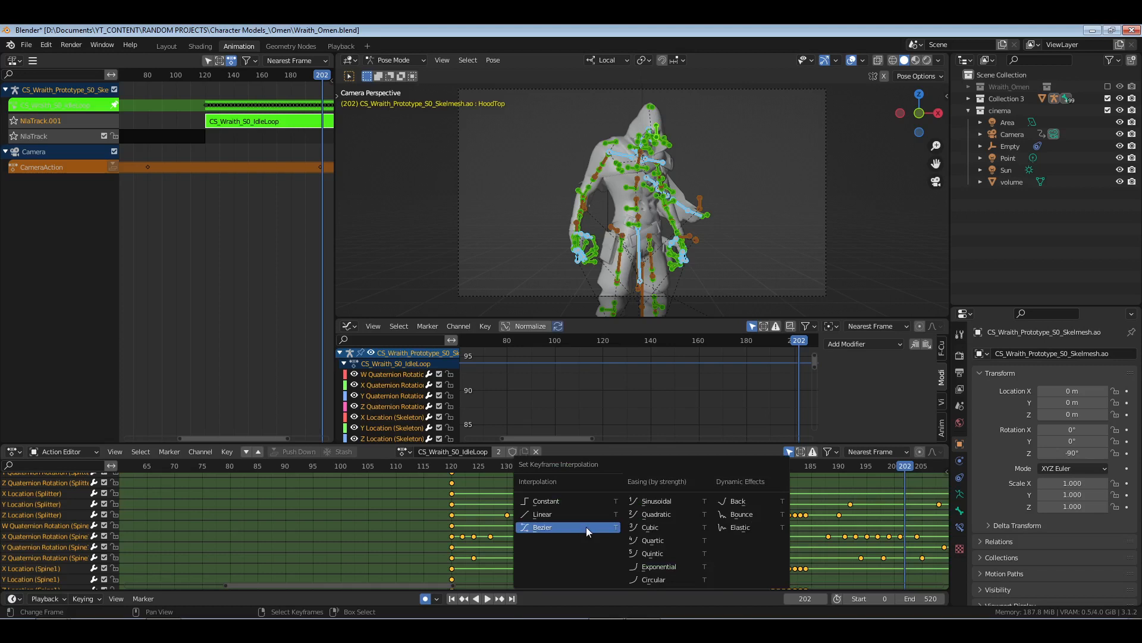
click(587, 526)
click(452, 492)
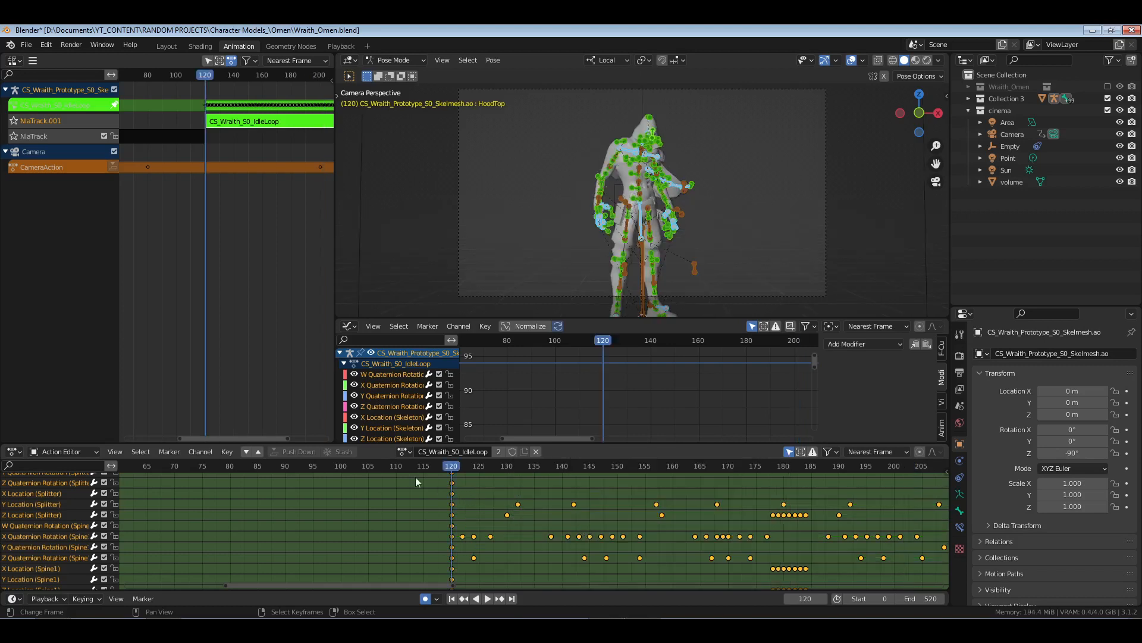
key(Tab)
click(177, 212)
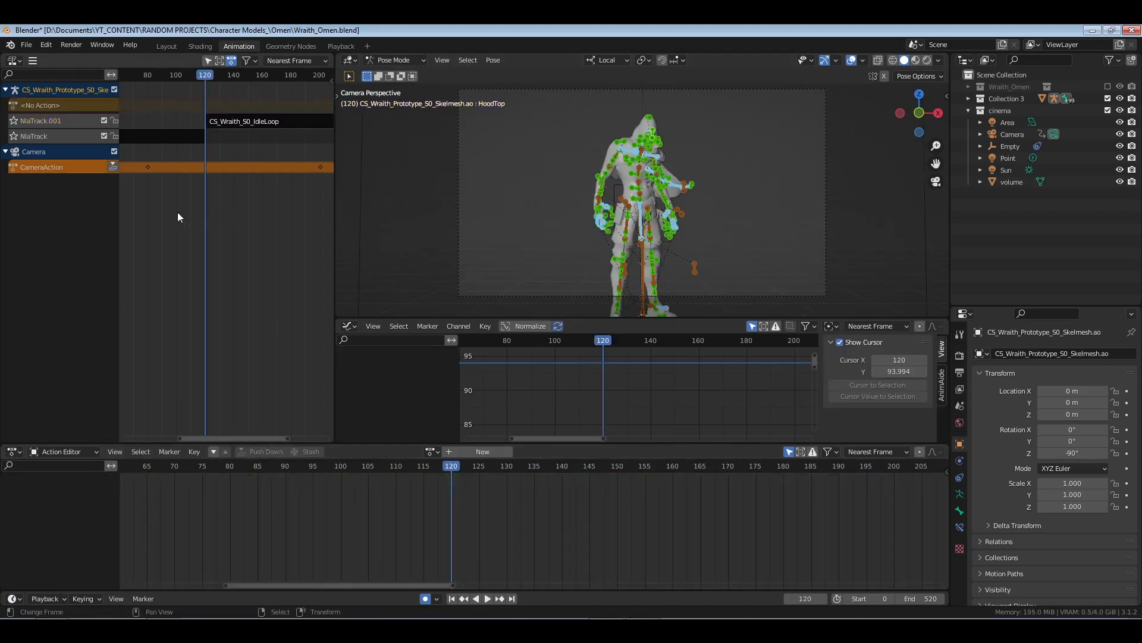
- Play the intro and idle loop strips together from frame 0 in the Animation workspace and return to frame 0
click(452, 598)
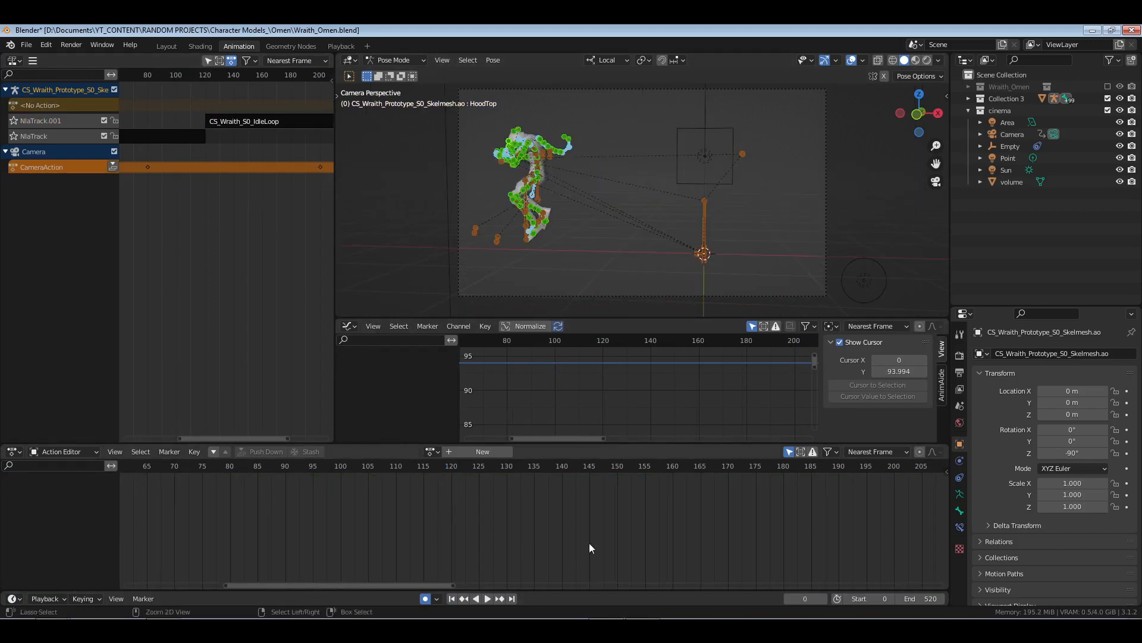
key(KP_Decimal)
key(space)
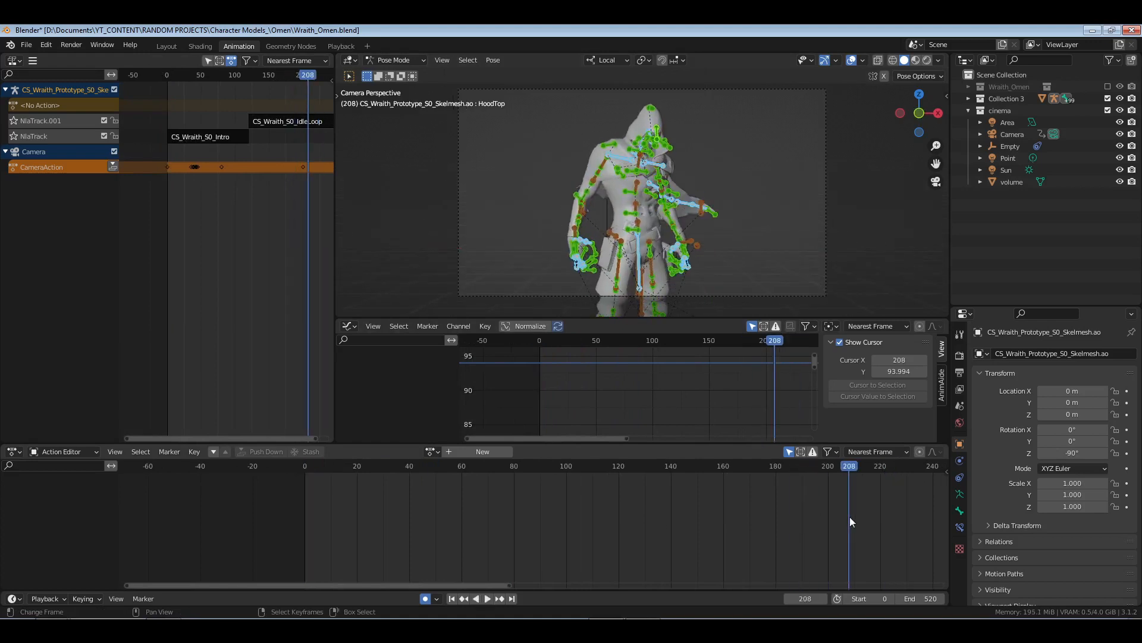
key(Escape)
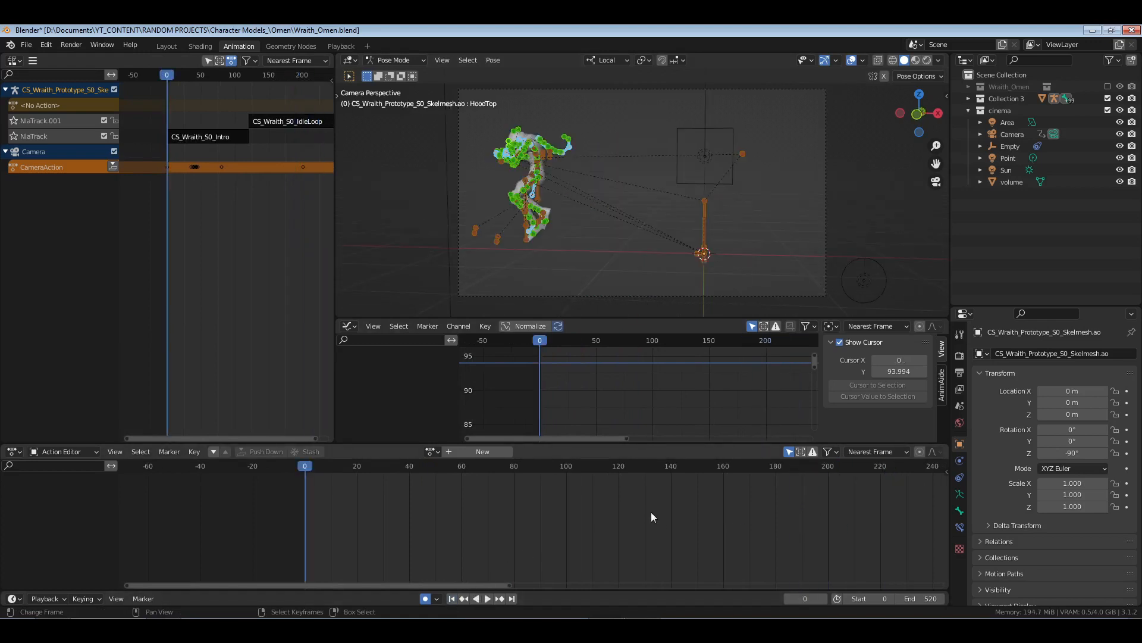
key(KP_Decimal)
middle_drag(758, 485, 578, 488)
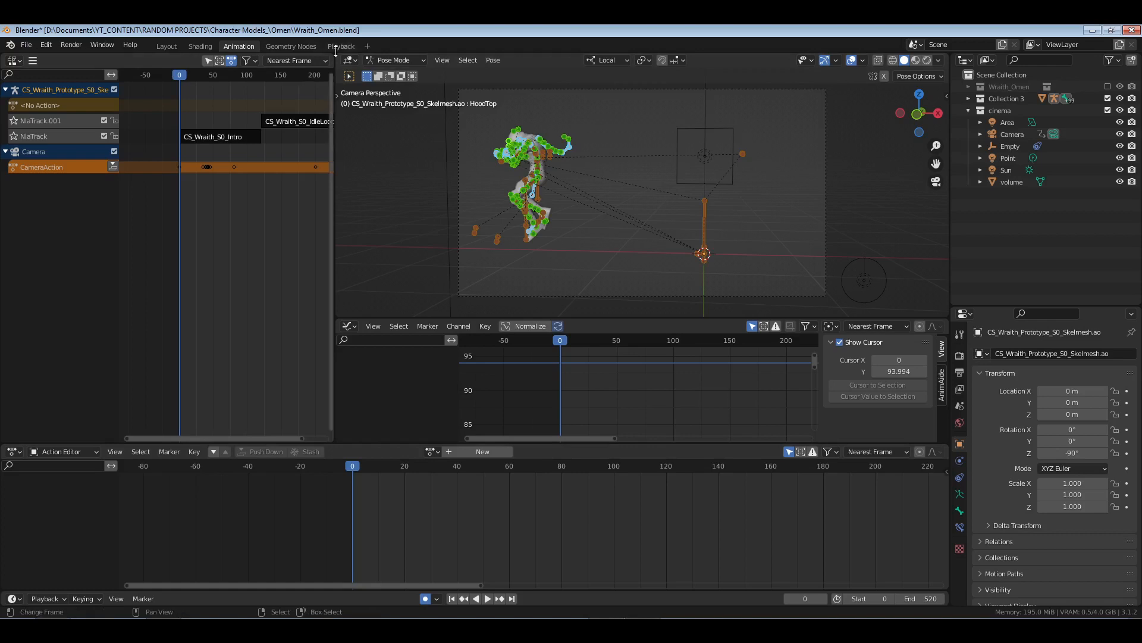
- Switch to Object Mode and play the cleaned animation in the Playback workspace, briefly showing viewport overlays to check the frame rate
key(ctrl+Tab)
click(342, 47)
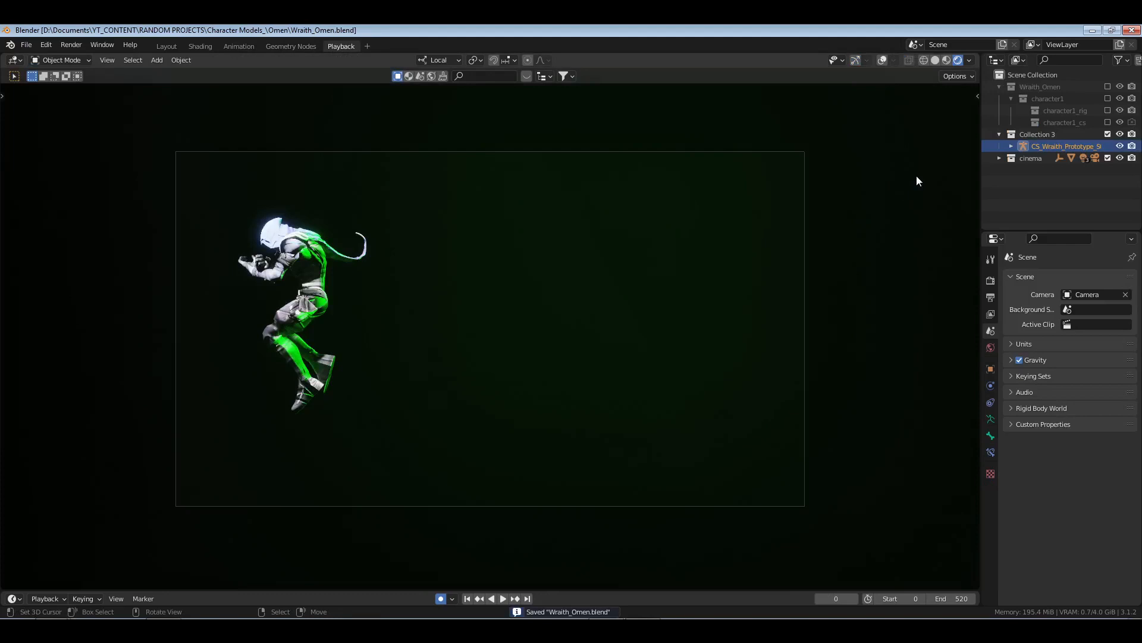
key(space)
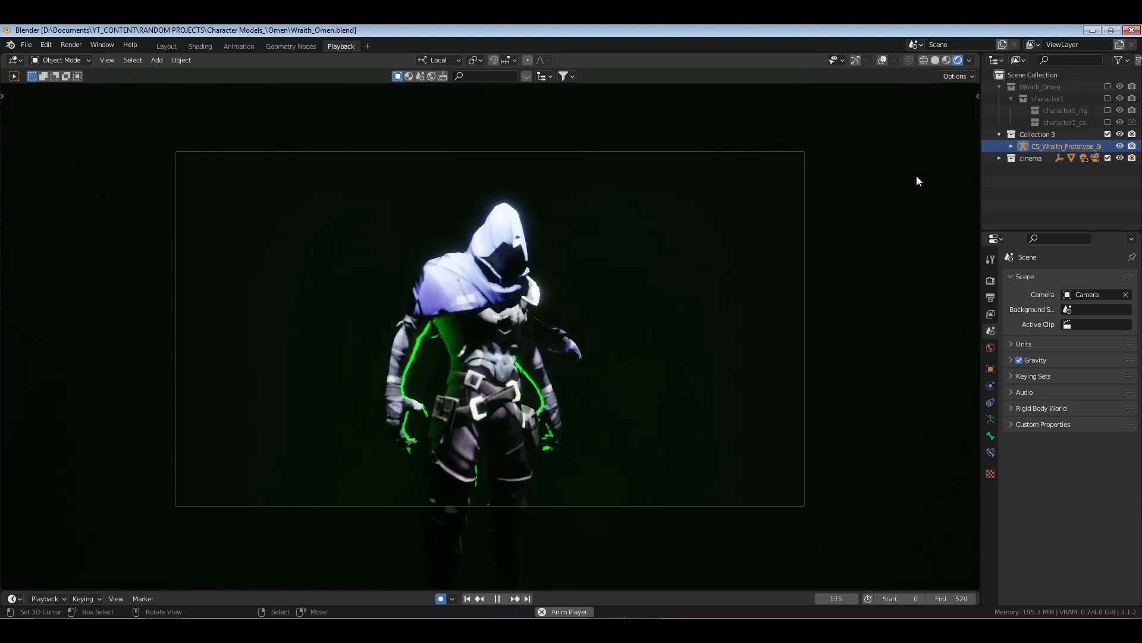
key(space)
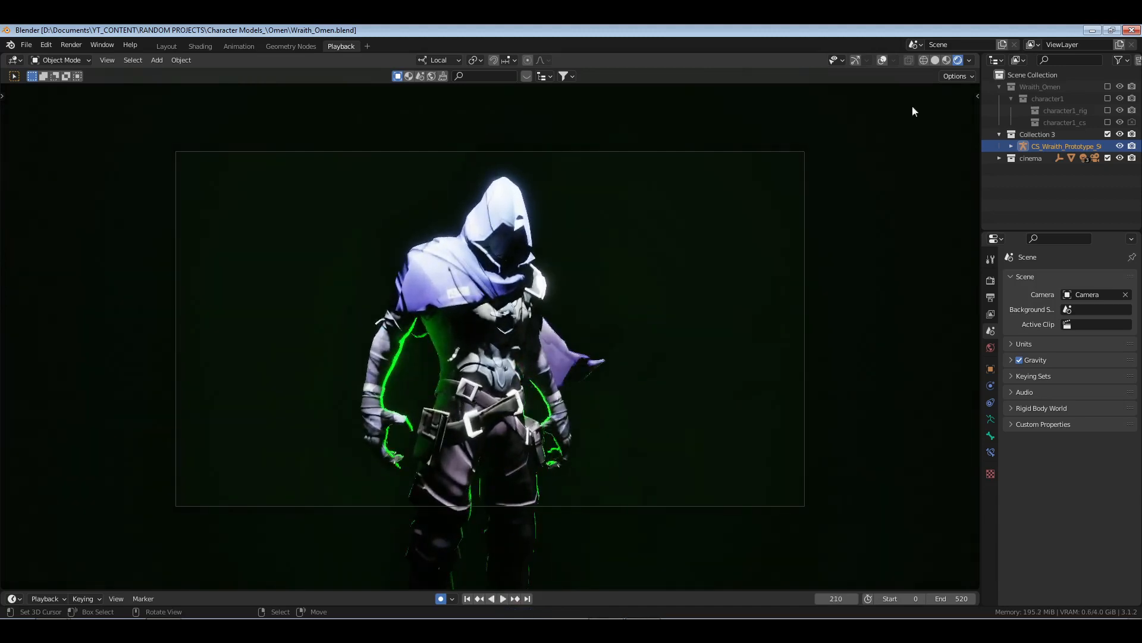
click(883, 60)
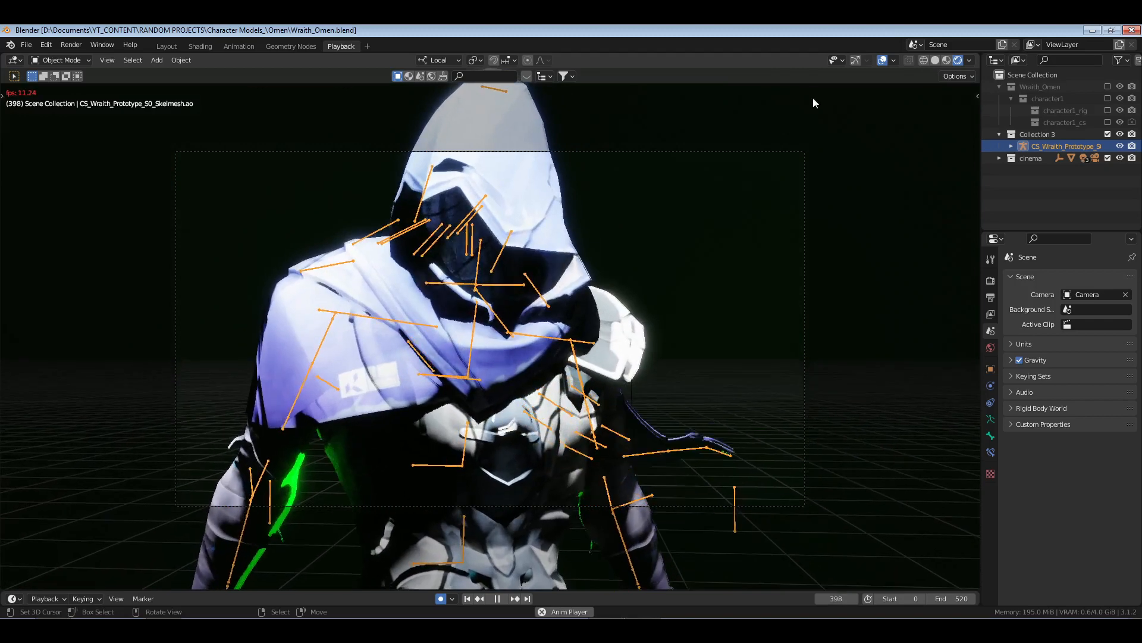
click(882, 60)
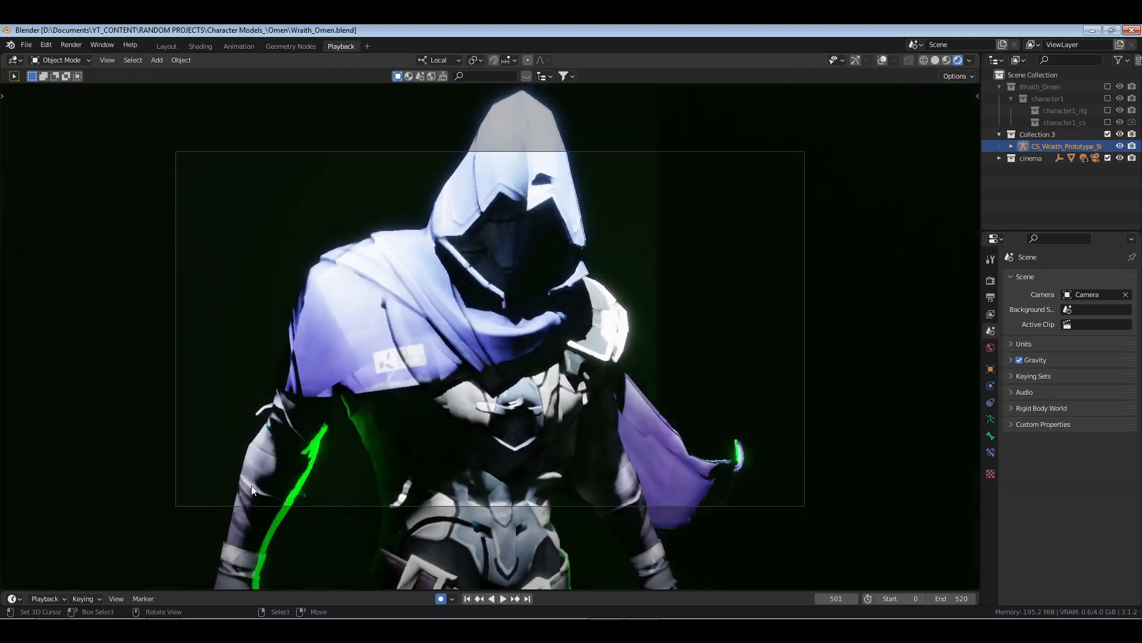
key(space)
- Set the timeline's playback sync mode to Play Every Frame and return to the start frame
click(48, 598)
click(104, 378)
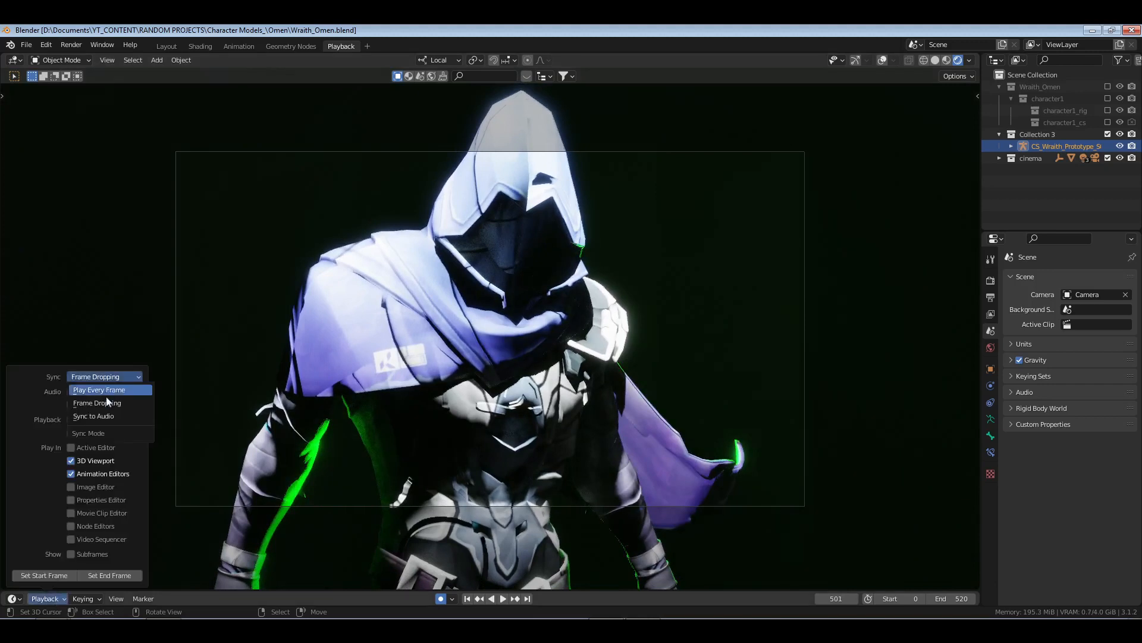
click(110, 387)
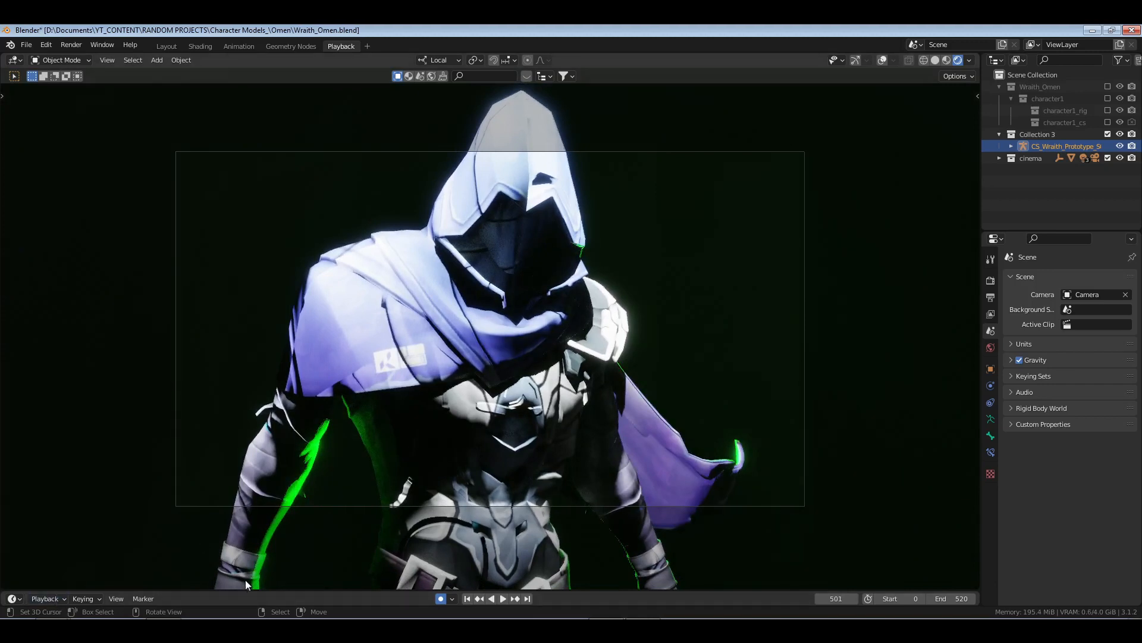
click(45, 598)
click(76, 434)
click(467, 598)
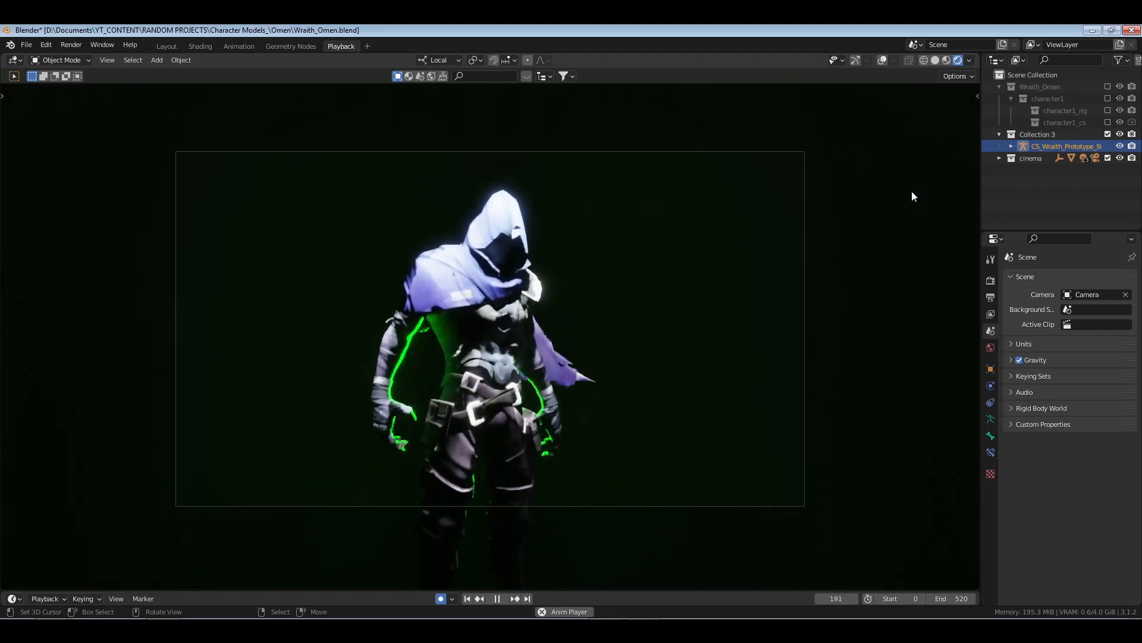
- Check the rendered view's frame rate with every frame playing, then hide the overlays and pause the animation
click(883, 60)
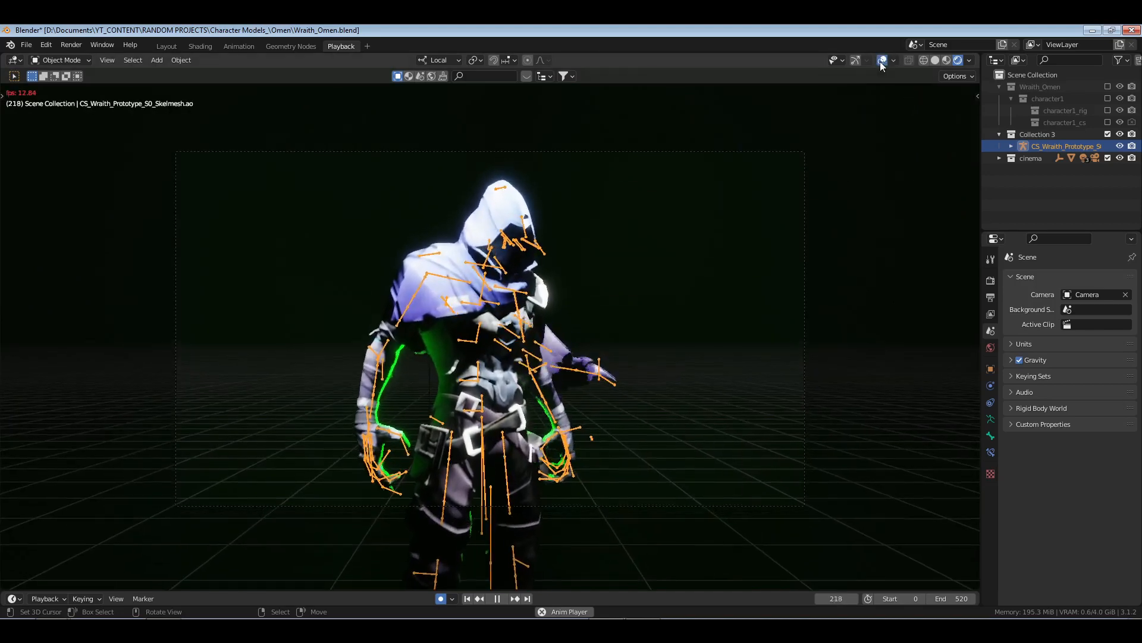
click(883, 60)
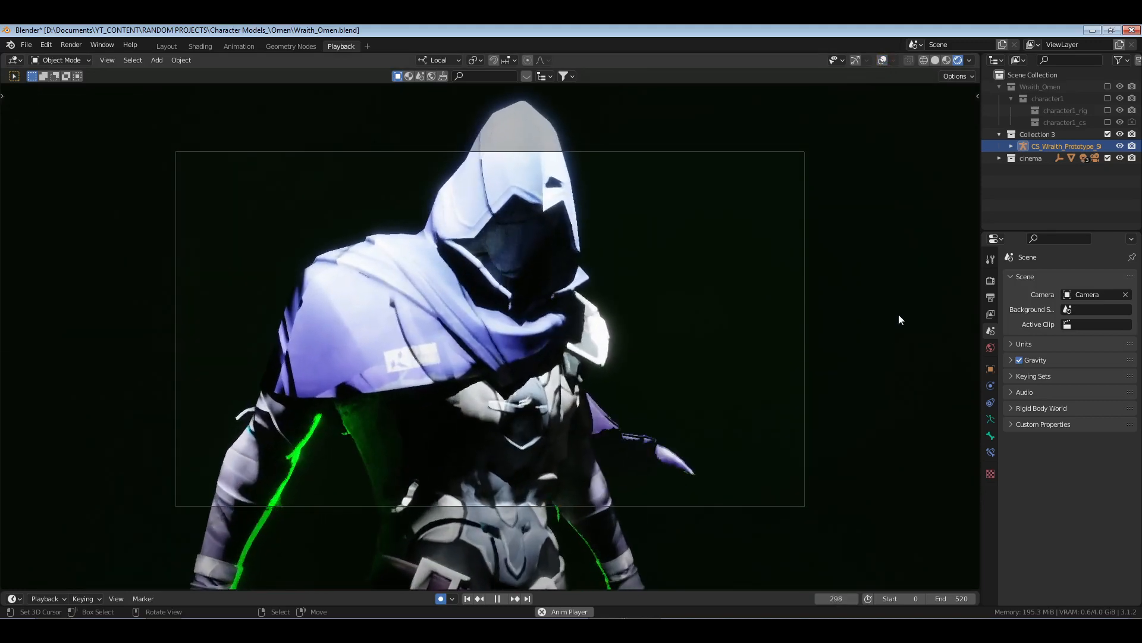
key(space)
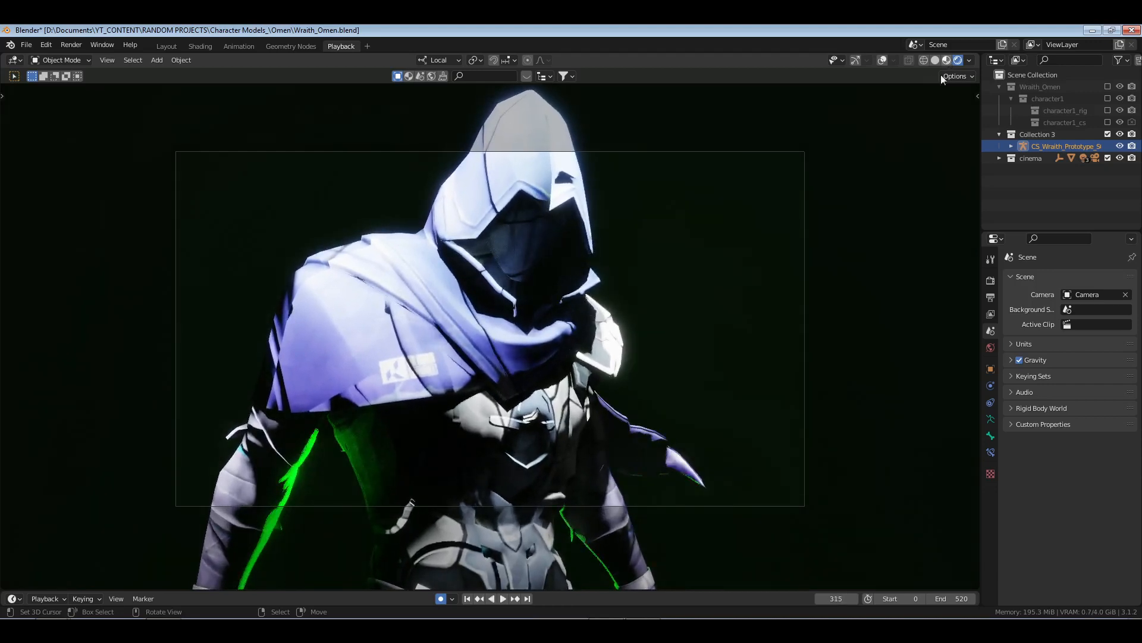
- Play the animation in Material Preview shading to compare its frame rate, then hide the overlays and pause
click(947, 60)
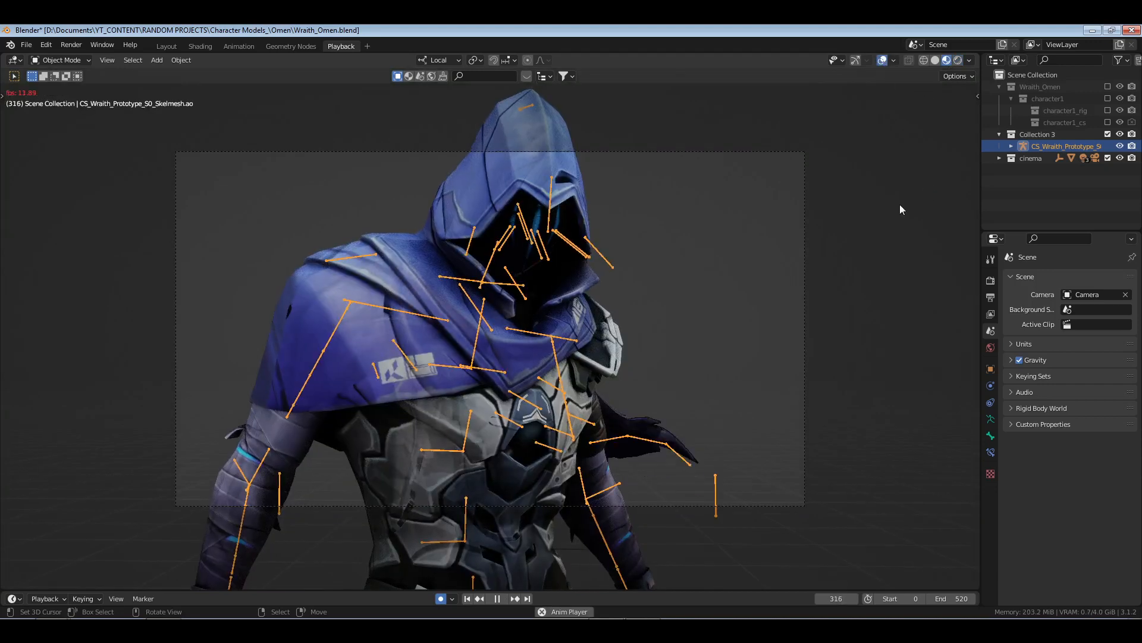
click(882, 61)
key(space)
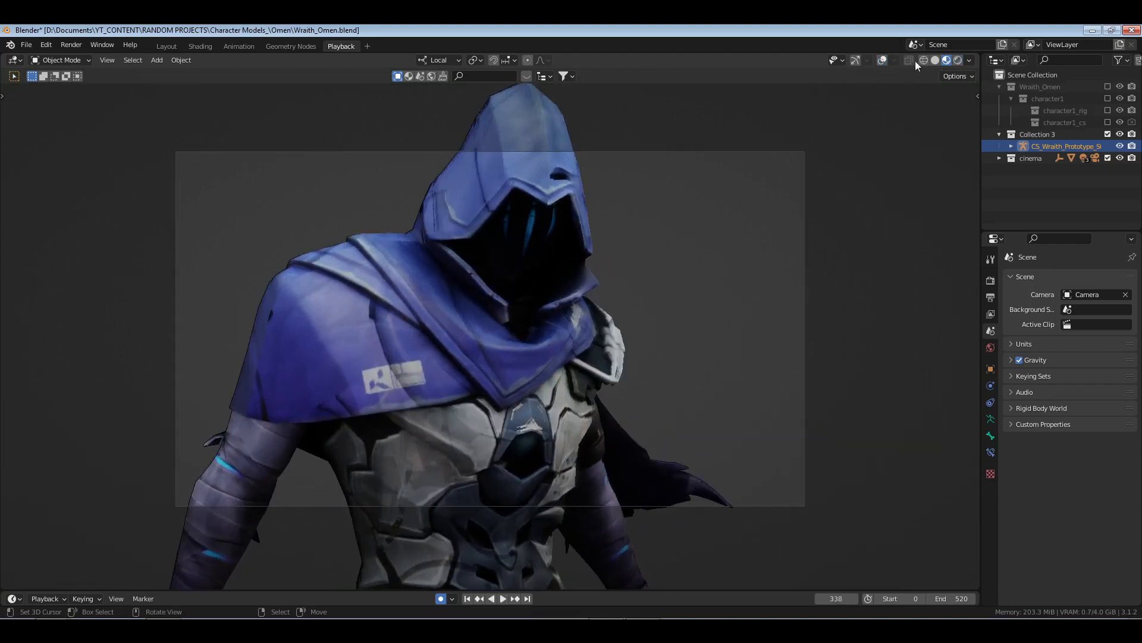
- Switch the viewport to Solid shading and play the animation, checking the frame rate with overlays shown briefly before pausing
click(935, 61)
key(space)
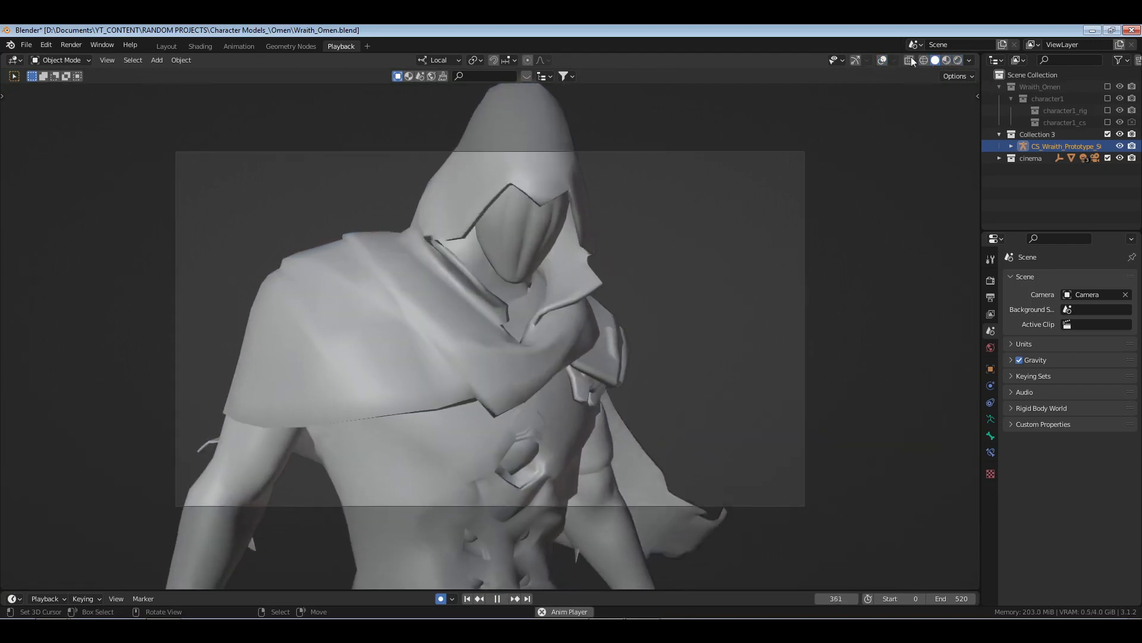
click(882, 61)
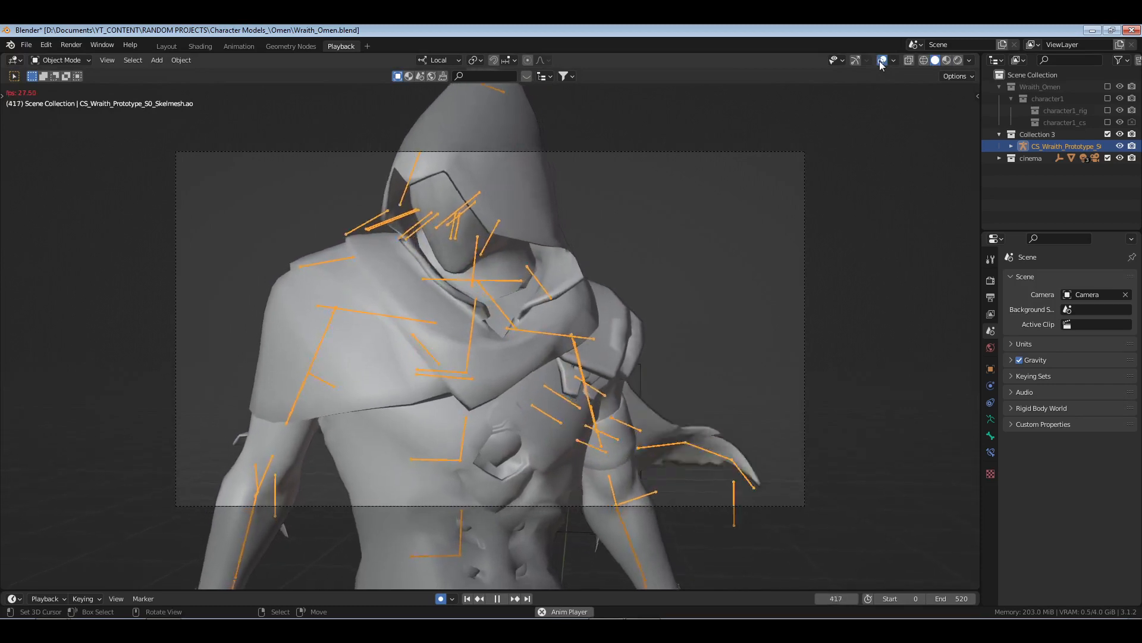
click(882, 60)
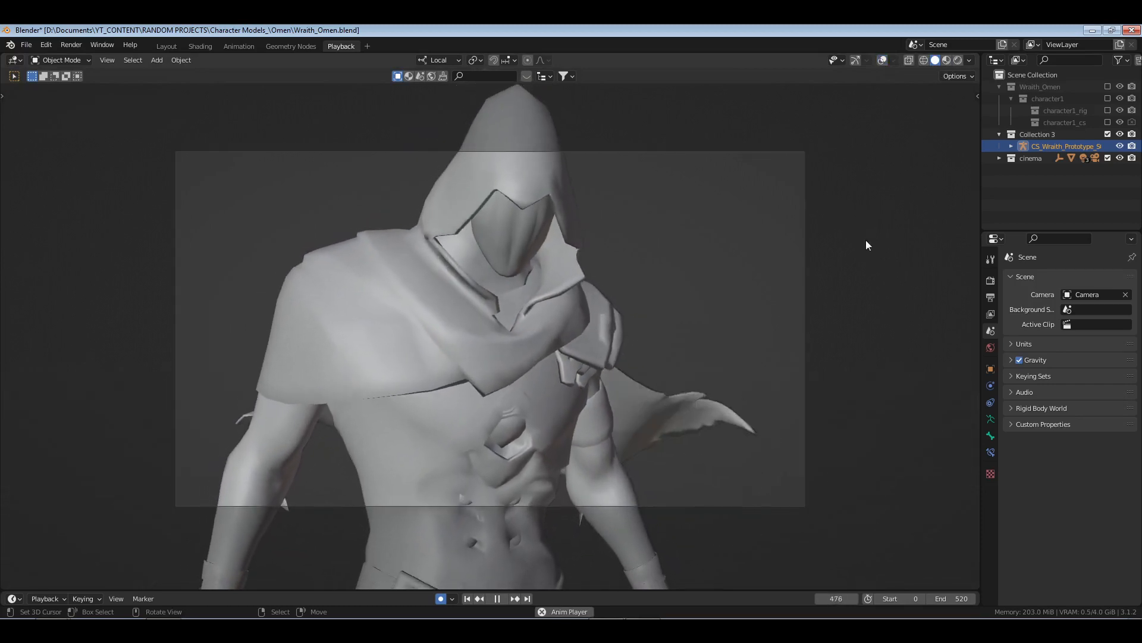
key(space)
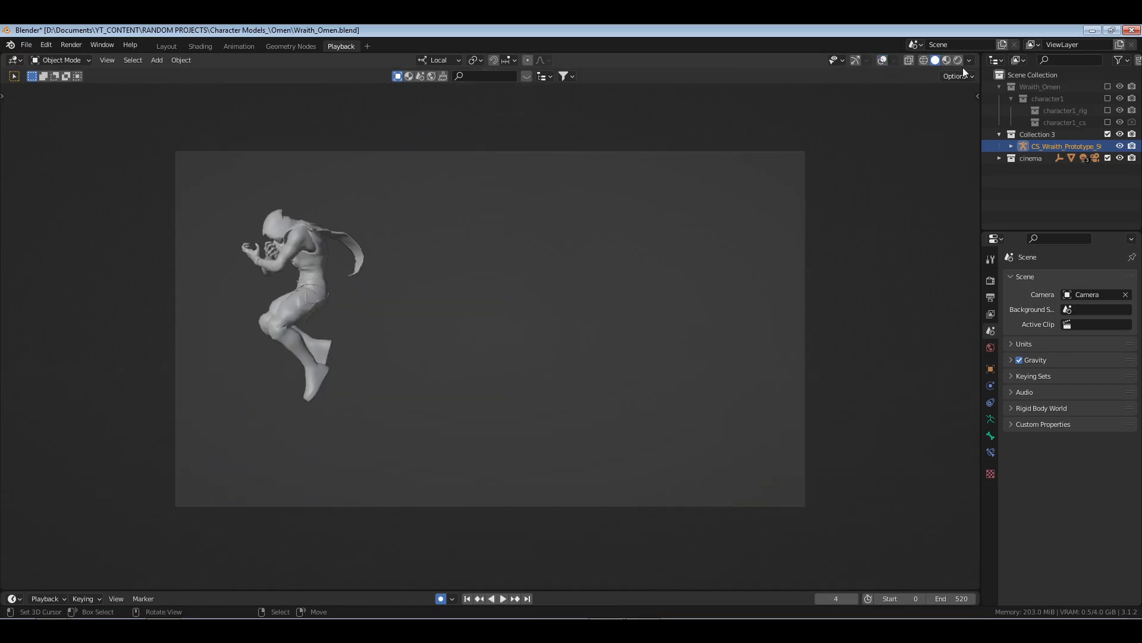
- Make the Solid shading display the model's textures and play the animation
click(969, 60)
click(1008, 221)
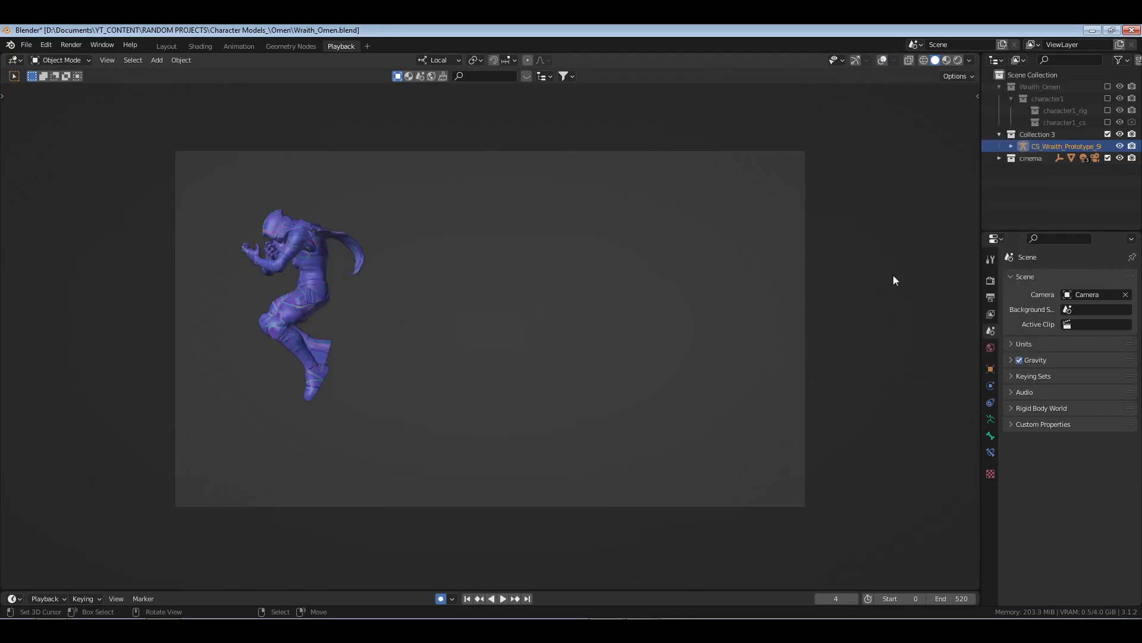
key(space)
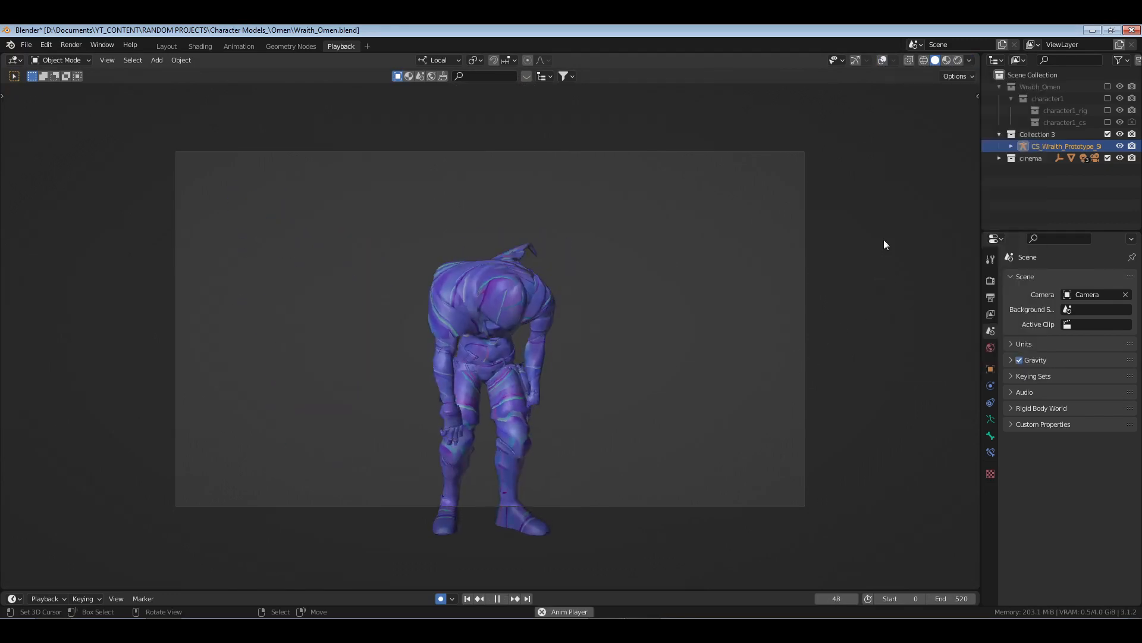
- Set the Solid shading's lighting to MatCap with a soft grey sphere, and play the animation to preview it before pausing
click(970, 60)
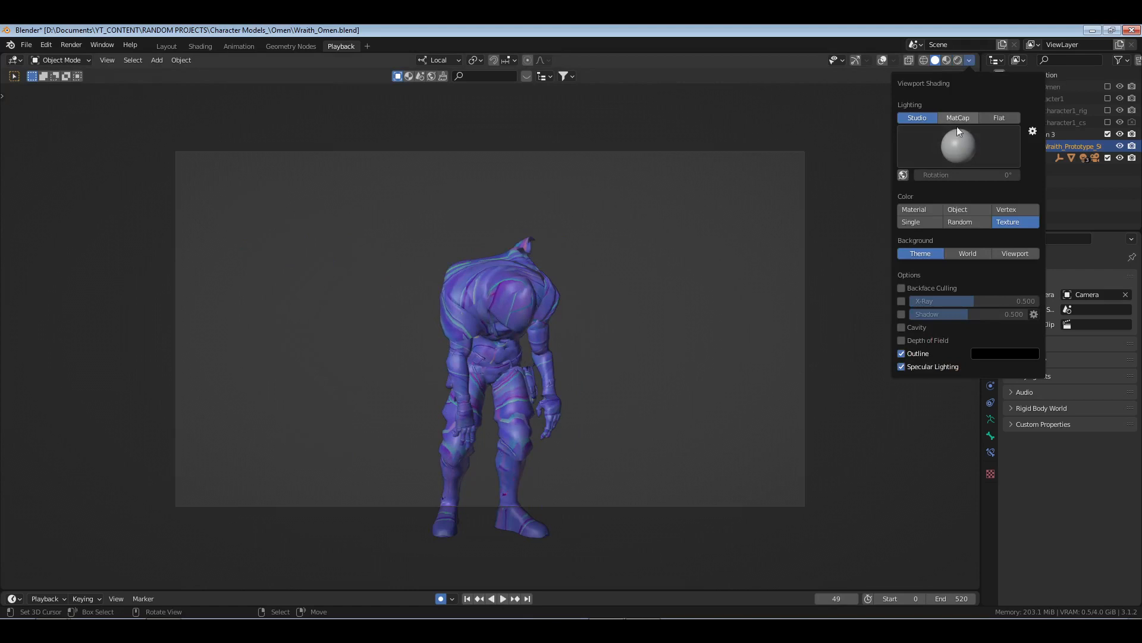
click(958, 118)
click(961, 141)
click(862, 188)
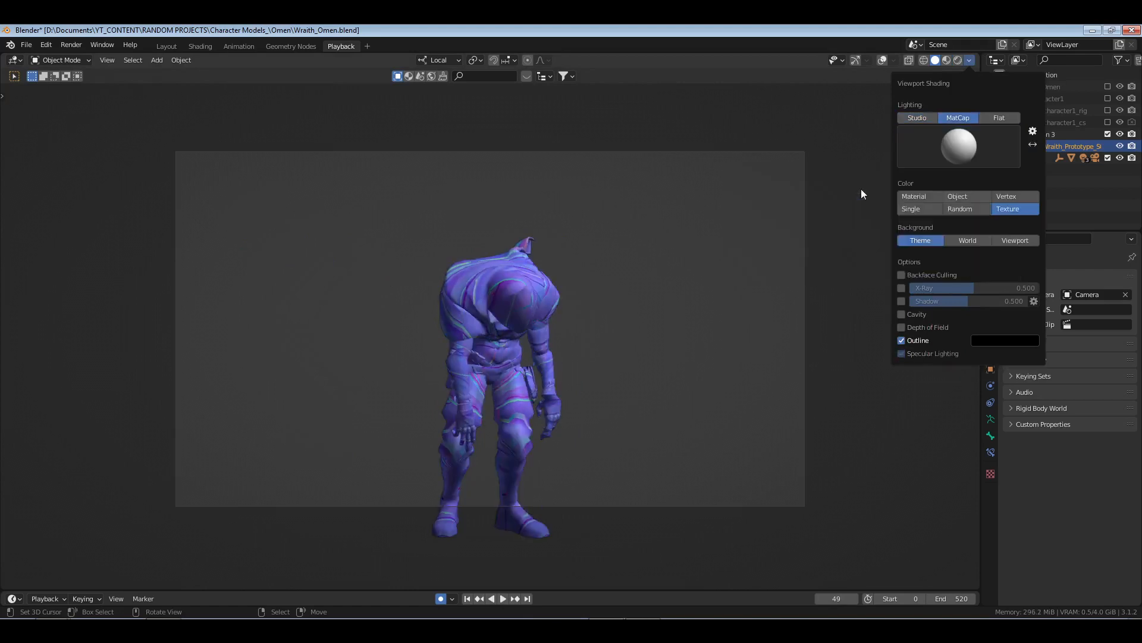
click(934, 143)
click(754, 192)
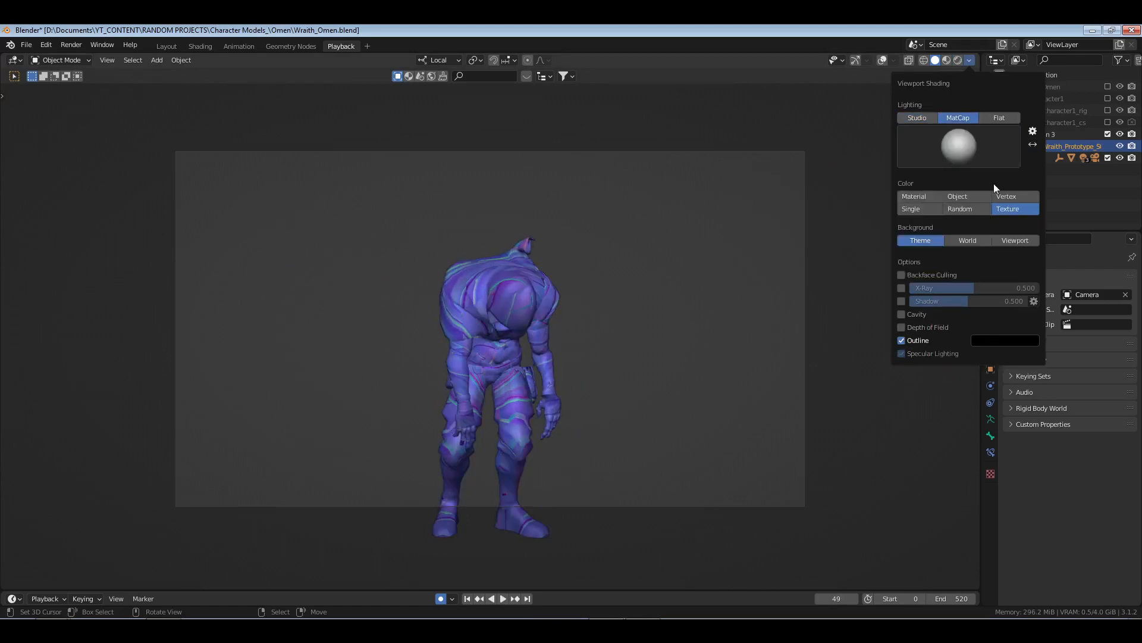
key(space)
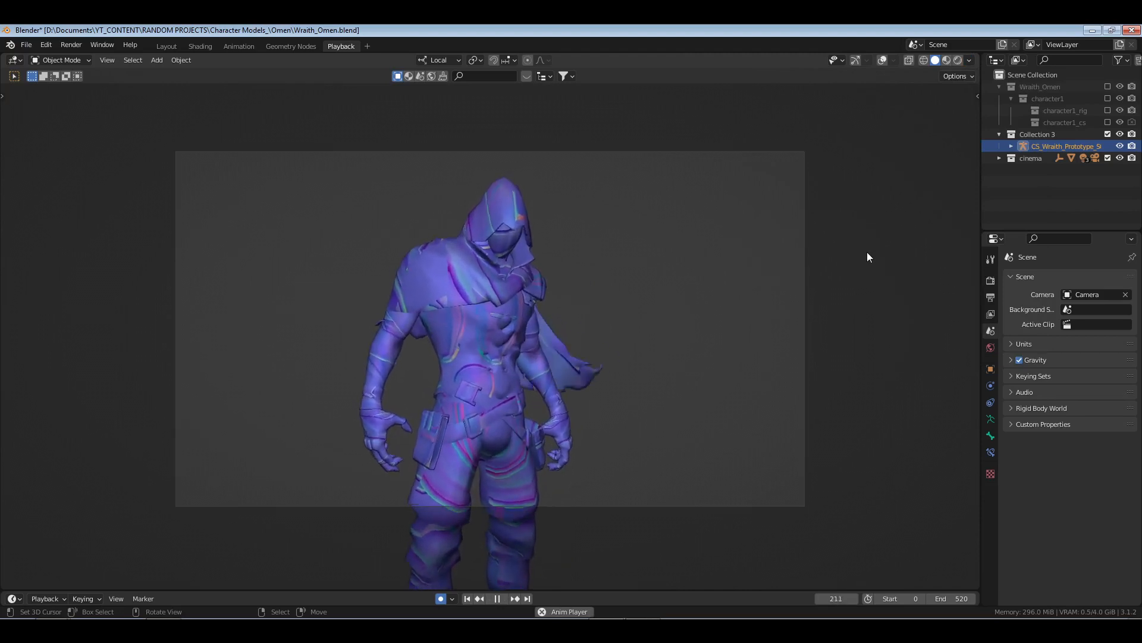
key(space)
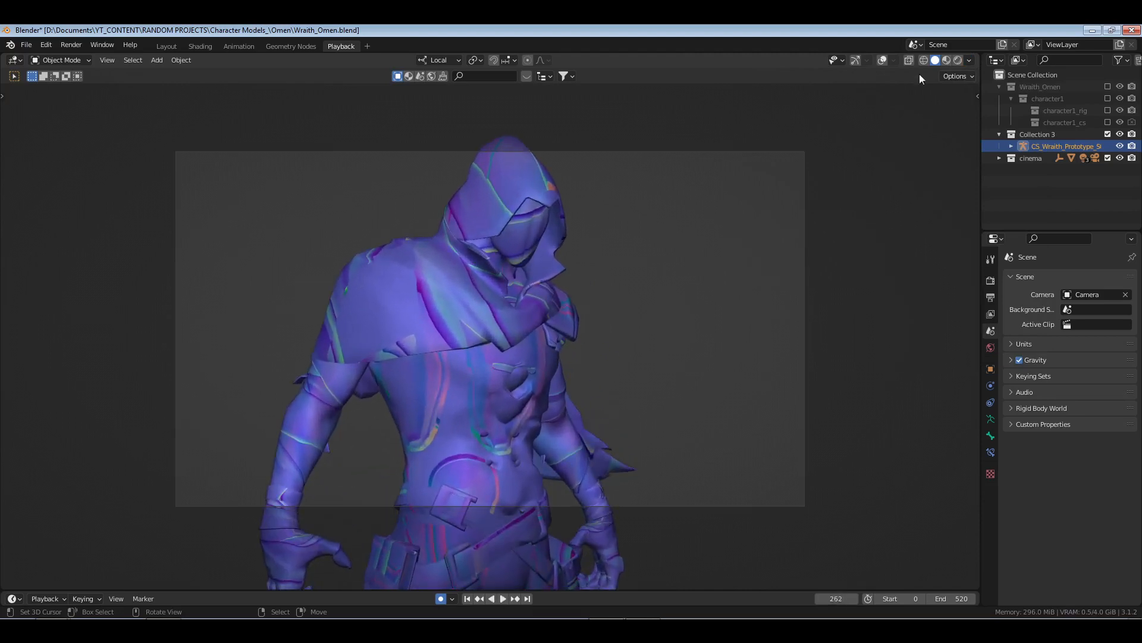
- In the Animation workspace, smooth all keyframes of the CS_Wraith_S0_Intro strip's action in the Graph Editor, and exit its tweak mode
click(955, 63)
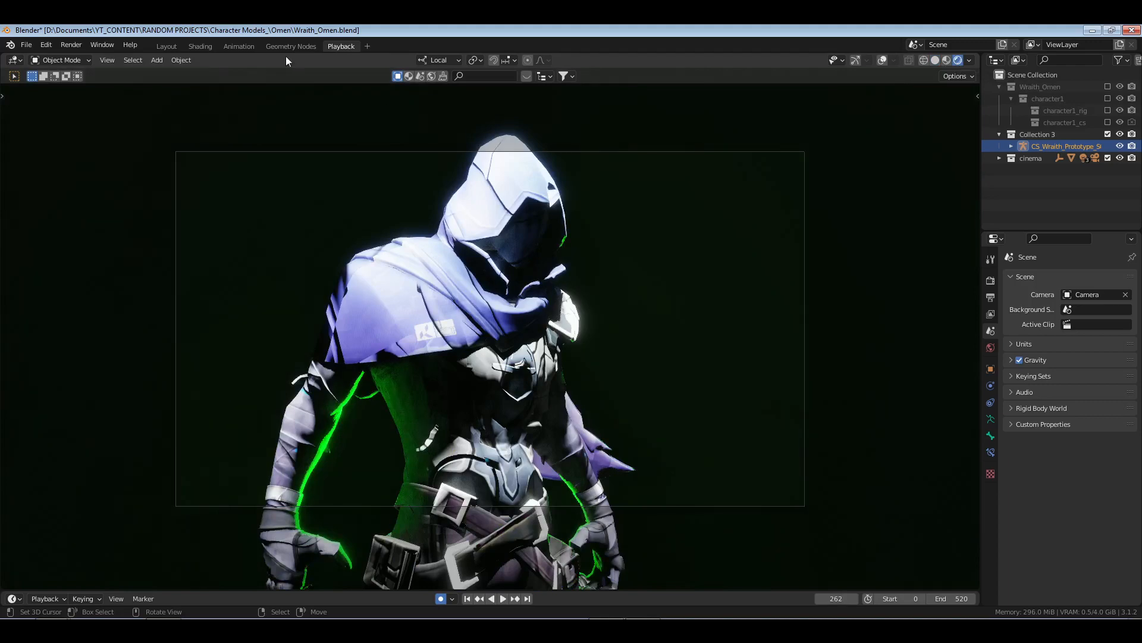
click(237, 46)
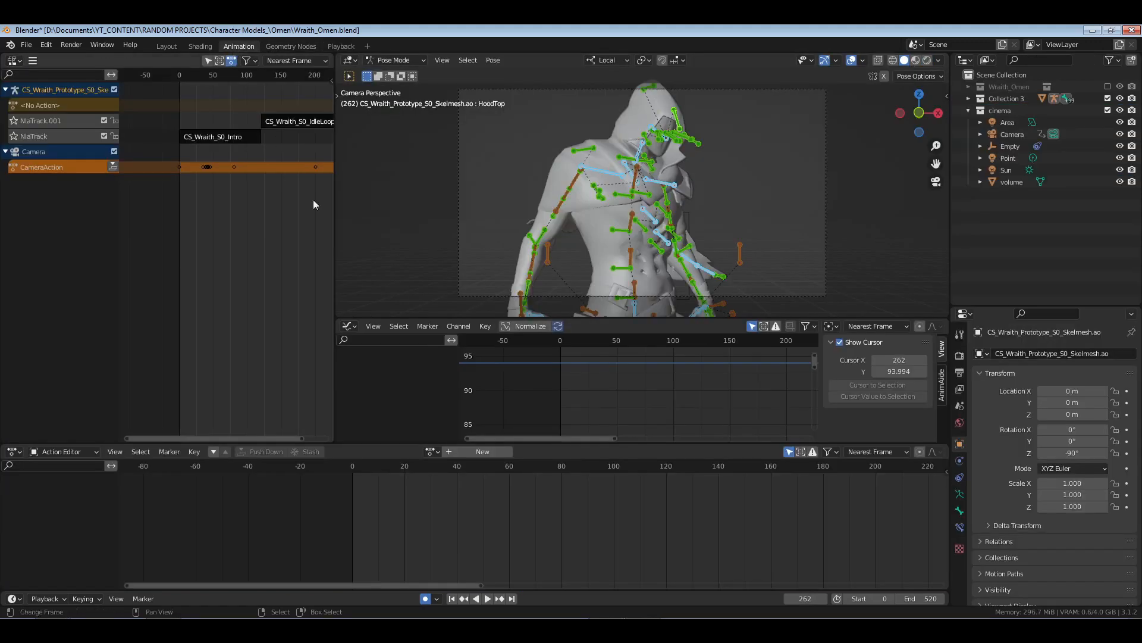
click(234, 137)
key(shift+Left)
key(Tab)
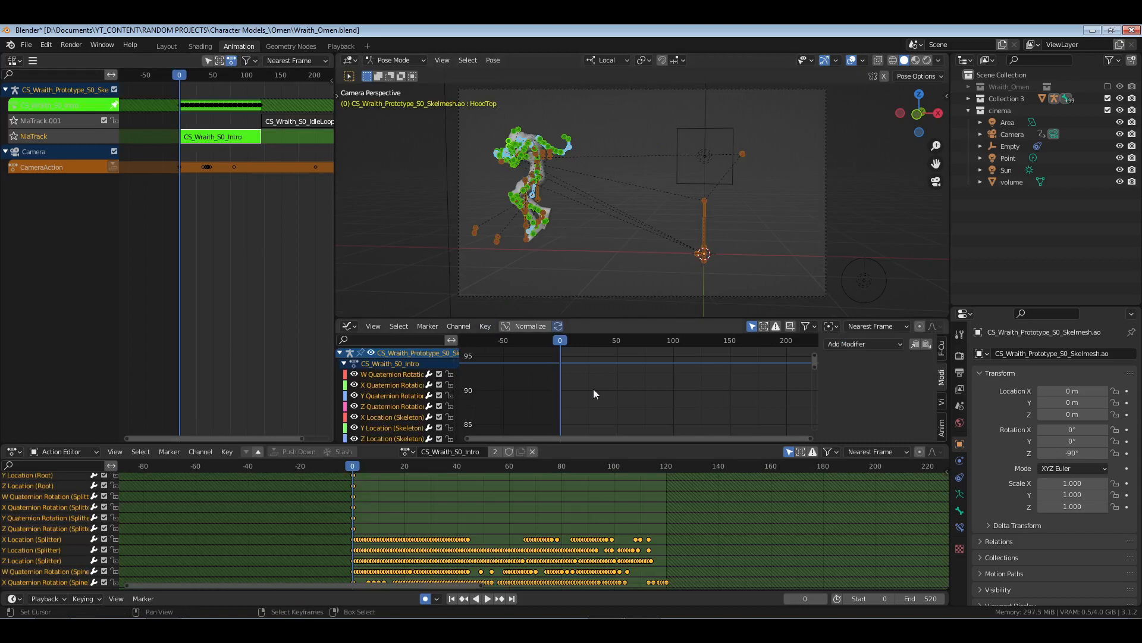
key(Home)
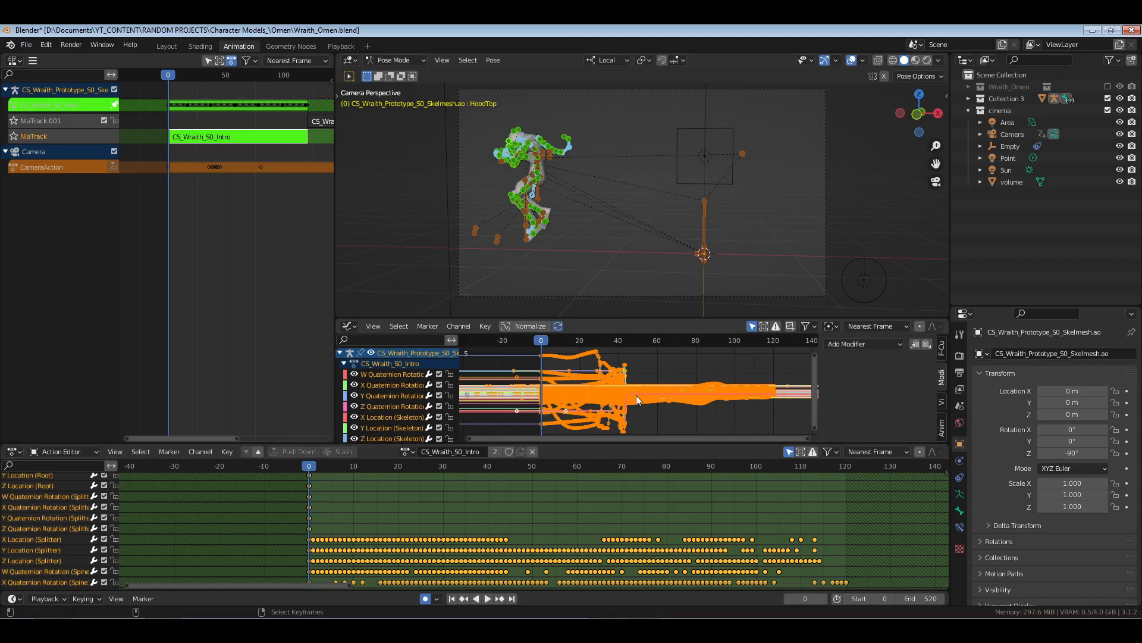
key(alt+o)
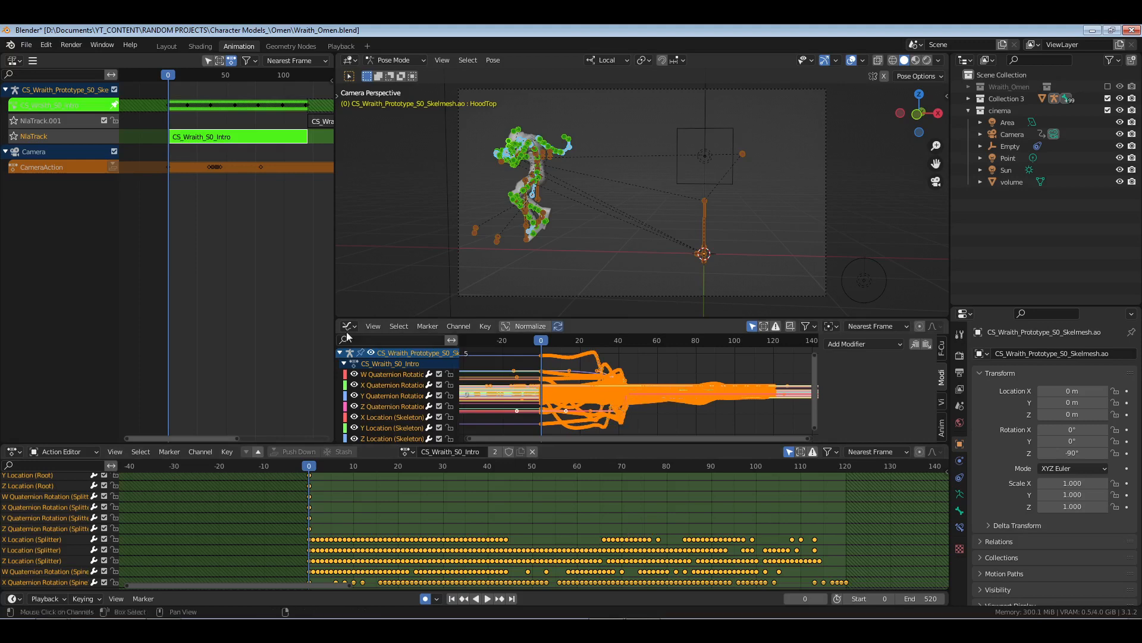
key(Tab)
click(293, 216)
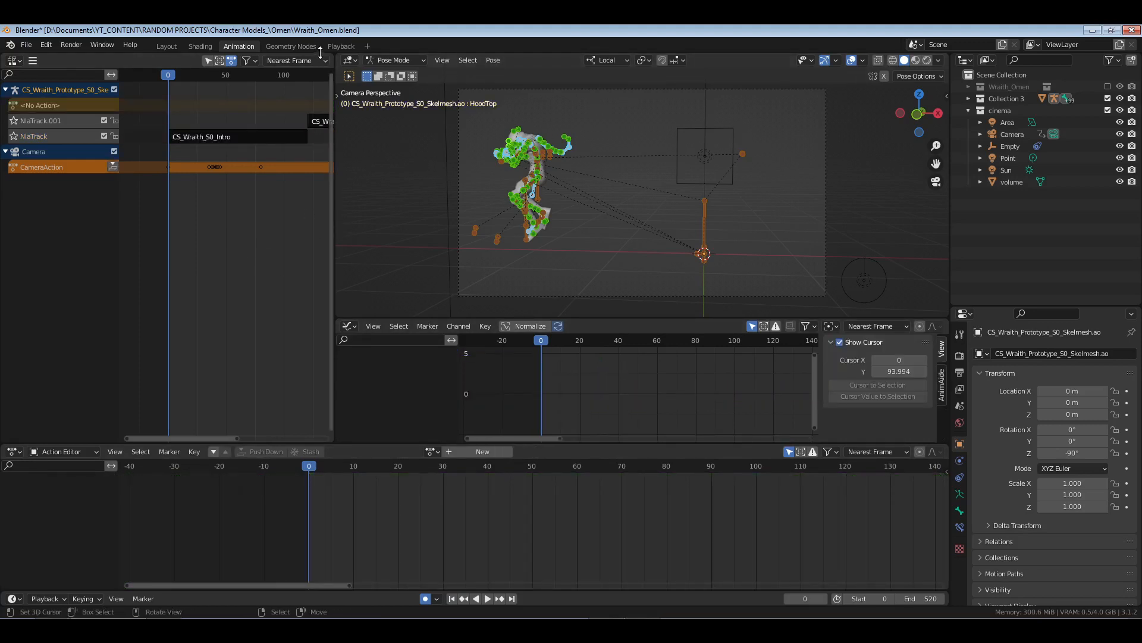
- Return to the Playback workspace, switch the viewport to Solid shading, and play the intro animation before pausing
click(341, 46)
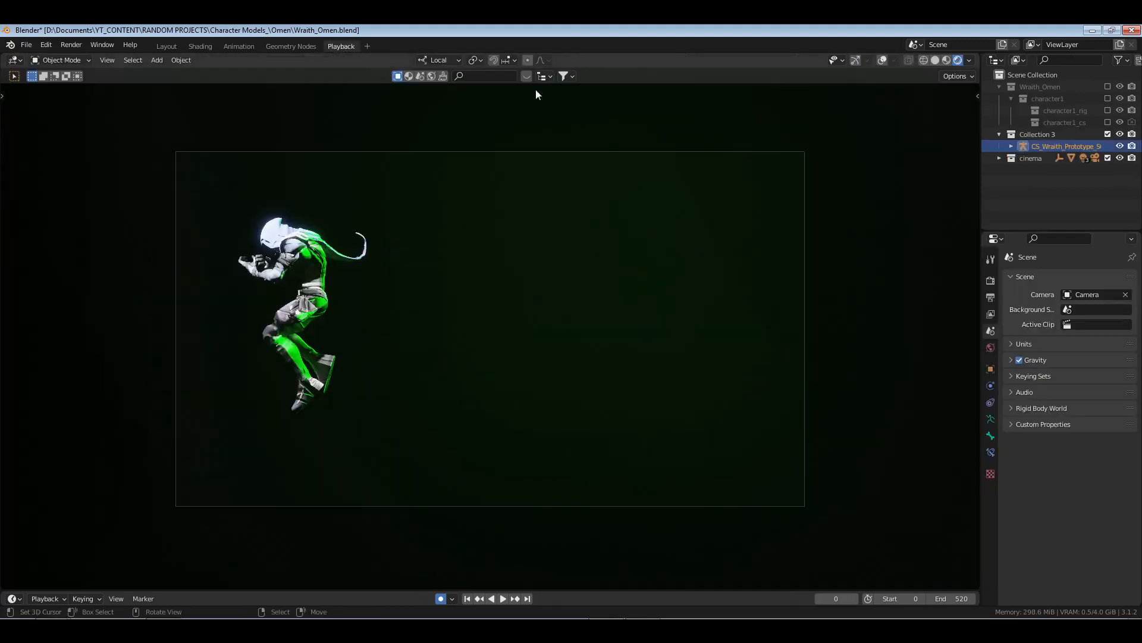
click(937, 61)
key(space)
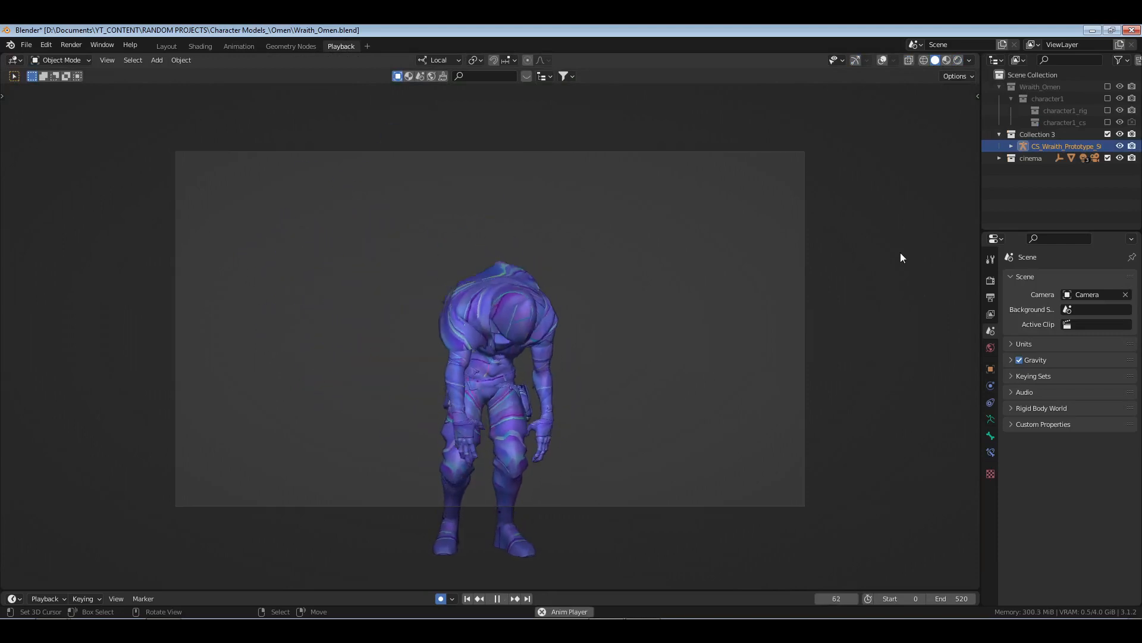
key(space)
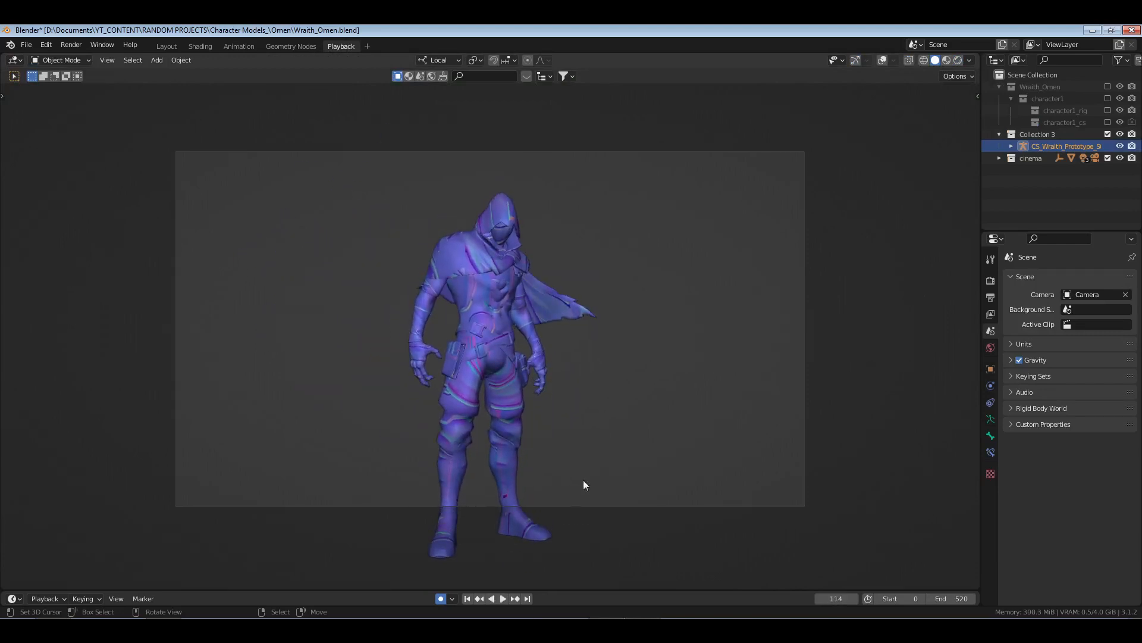
- Replay the animation several times from the first frame to examine how smoothly the intro moves, then rewind to the start
click(467, 598)
key(space)
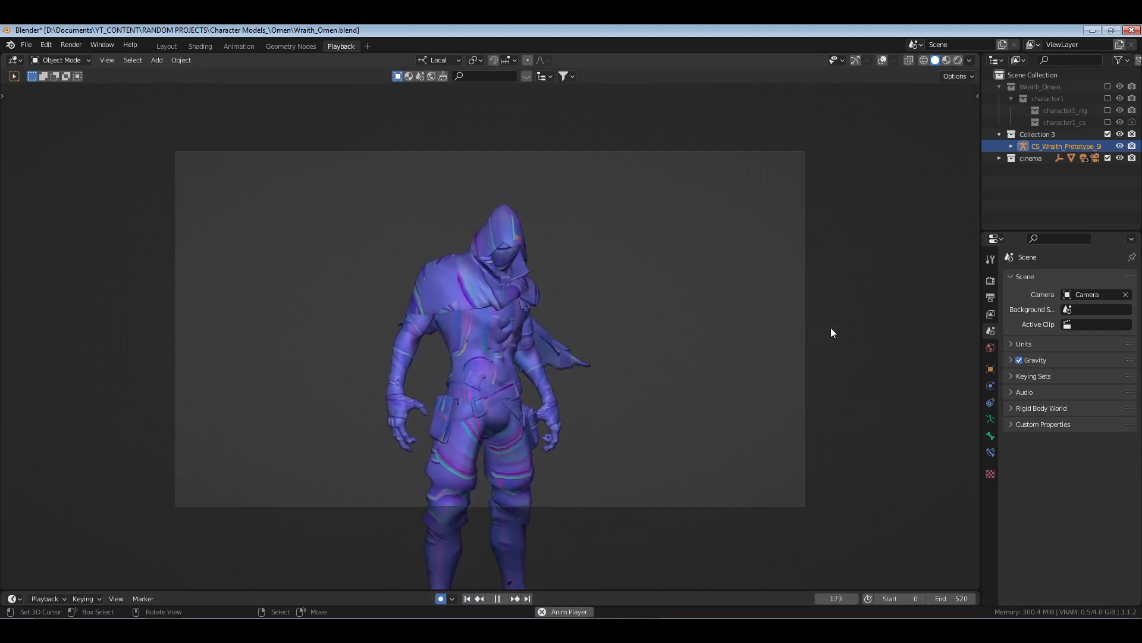
key(space)
click(467, 598)
key(space)
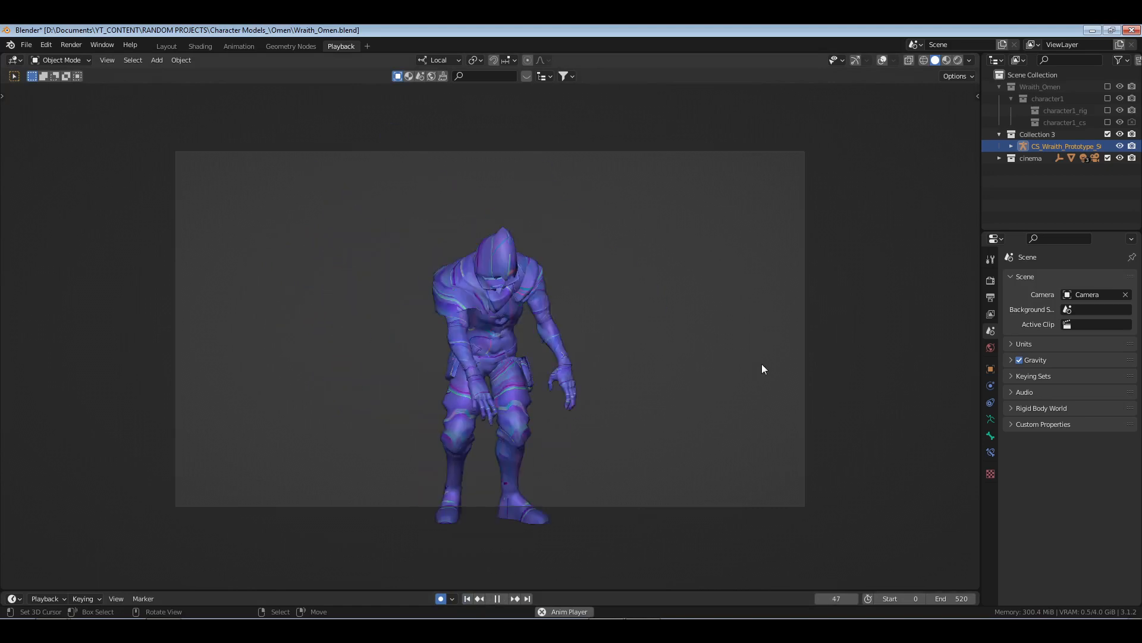
key(space)
click(466, 599)
key(space)
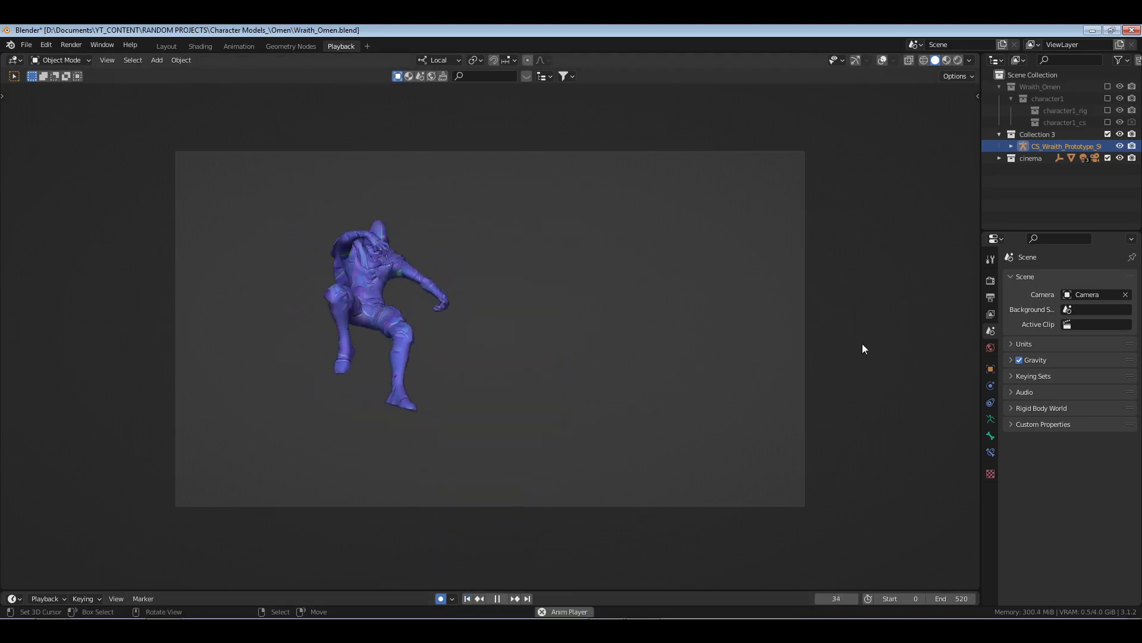
key(space)
click(470, 598)
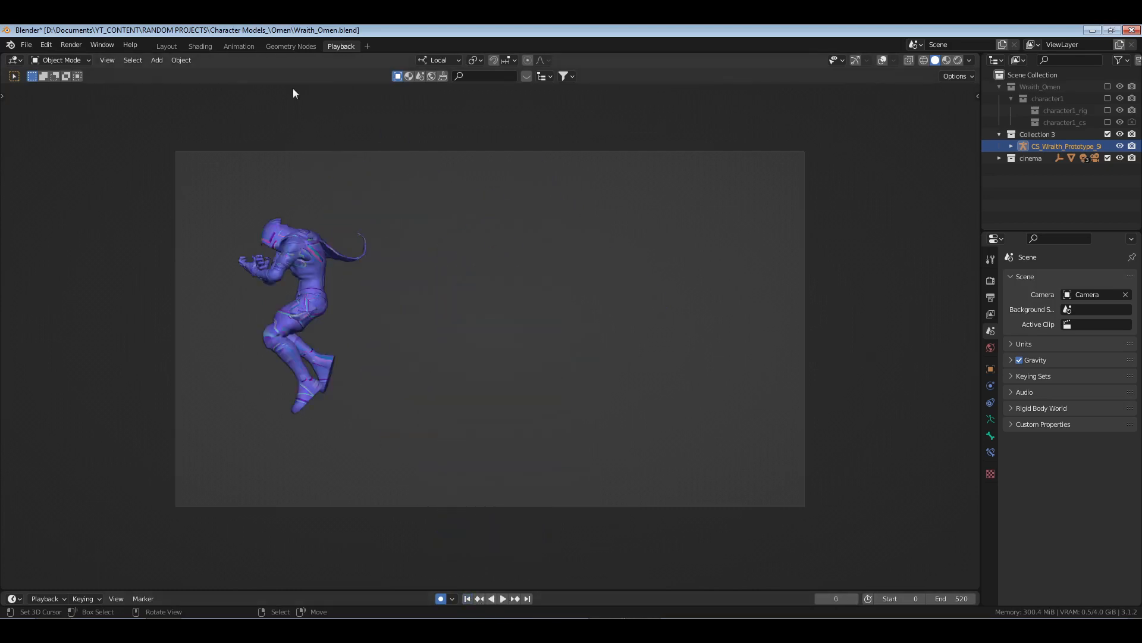
- In the Animation workspace, smooth all keyframes of the CS_Wraith_S0_IdleLoop strip's action in the Graph Editor, and exit its tweak mode
click(249, 45)
middle_drag(287, 213, 195, 198)
right_click(249, 120)
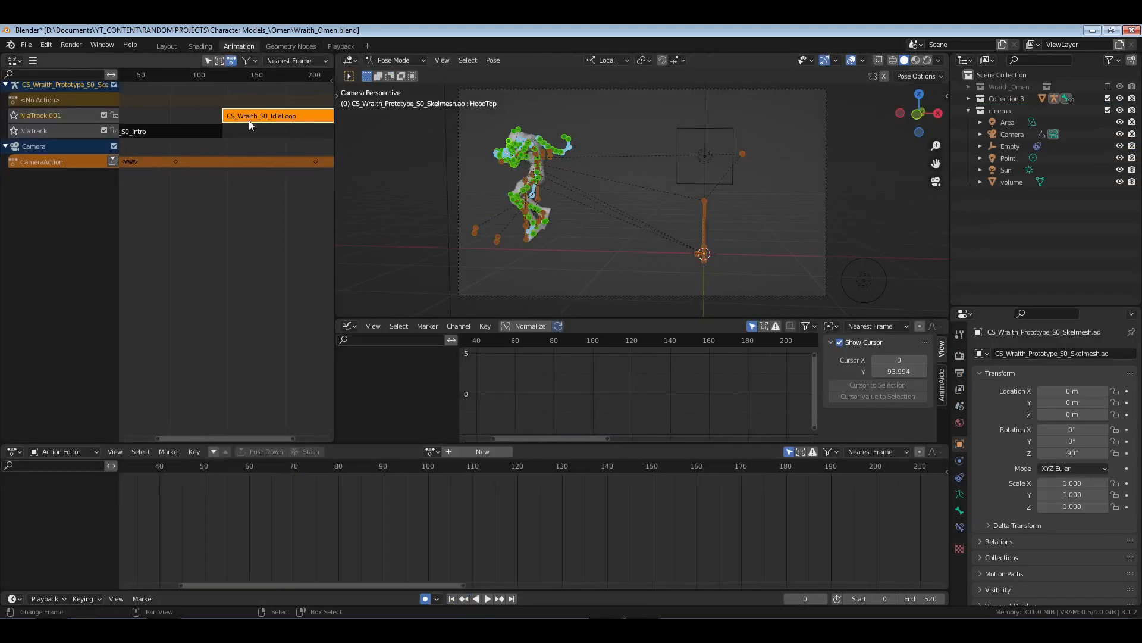
key(Tab)
click(252, 123)
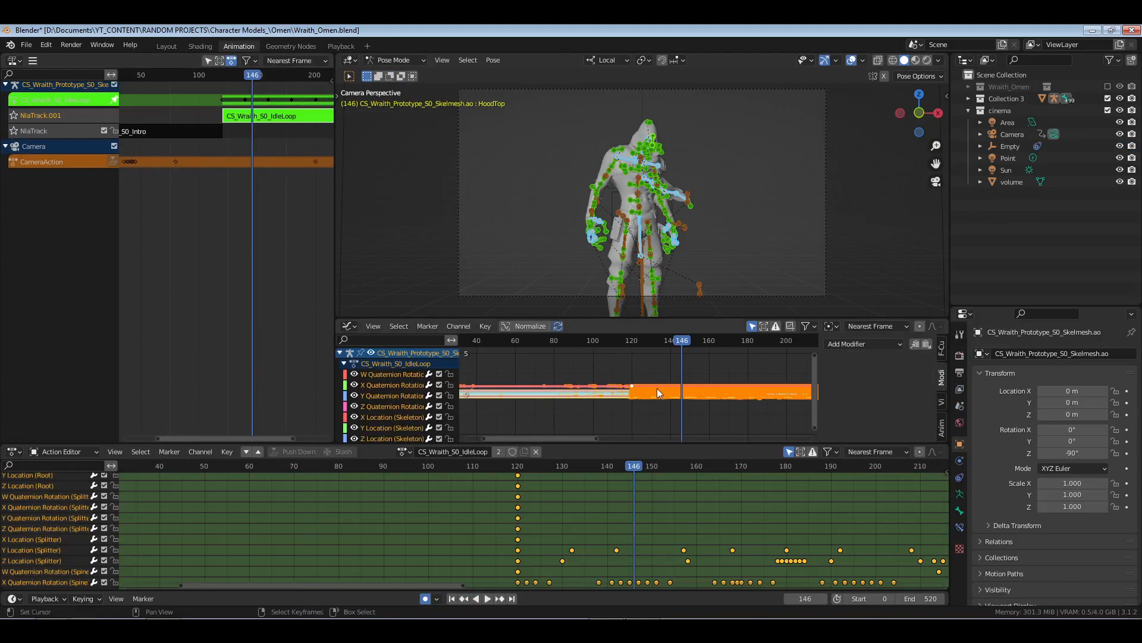
key(Home)
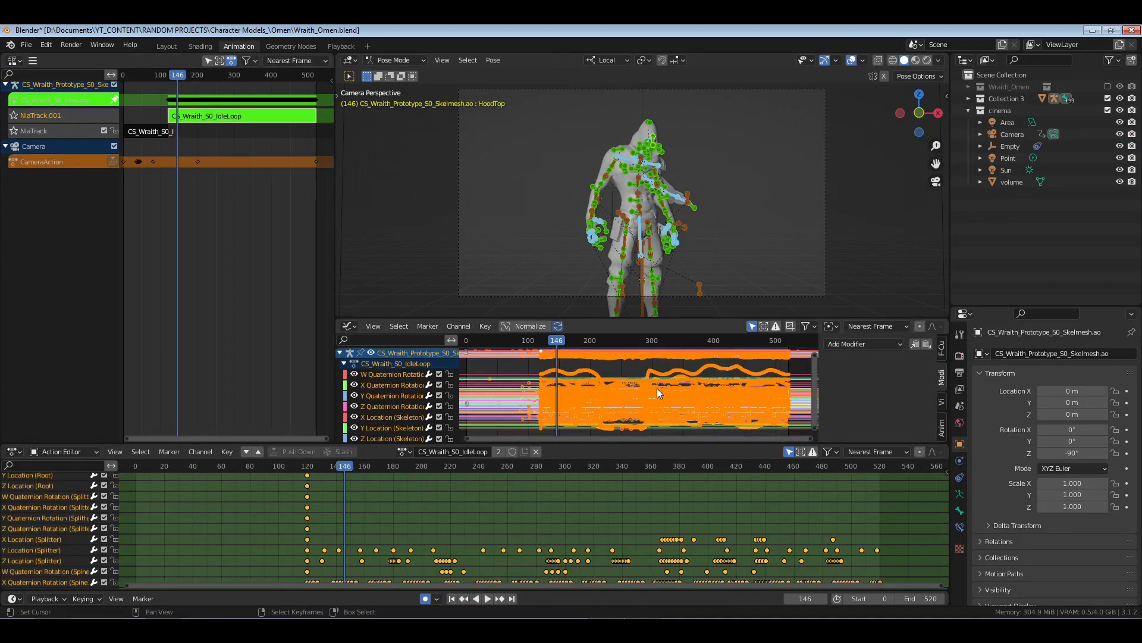
key(ctrl+z)
key(alt+o)
key(Tab)
- Scrub through the intro, return to the first frame, and play the whole animation in the Playback workspace to check its motion
drag(150, 215, 141, 214)
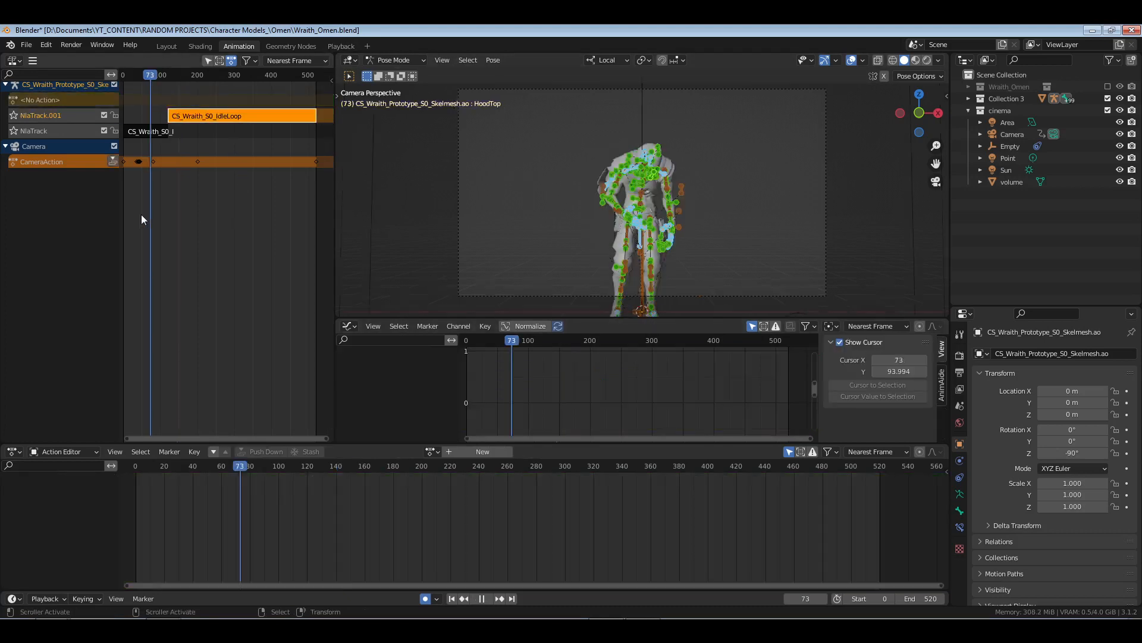
right_click(176, 213)
middle_drag(177, 213, 206, 219)
key(shift+Left)
key(space)
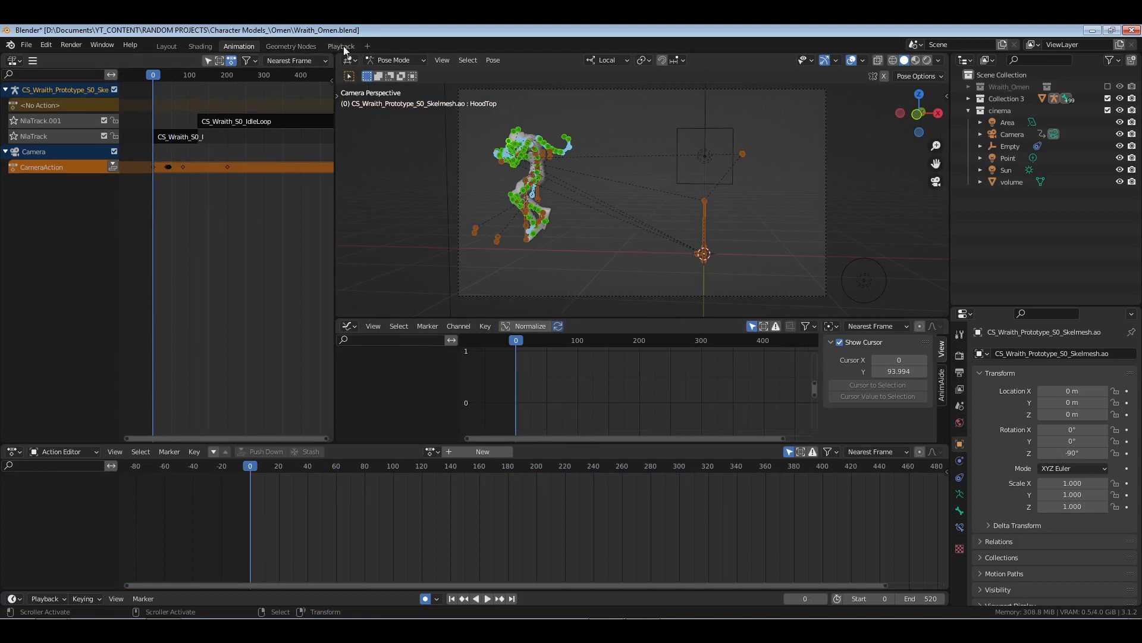
click(343, 46)
key(space)
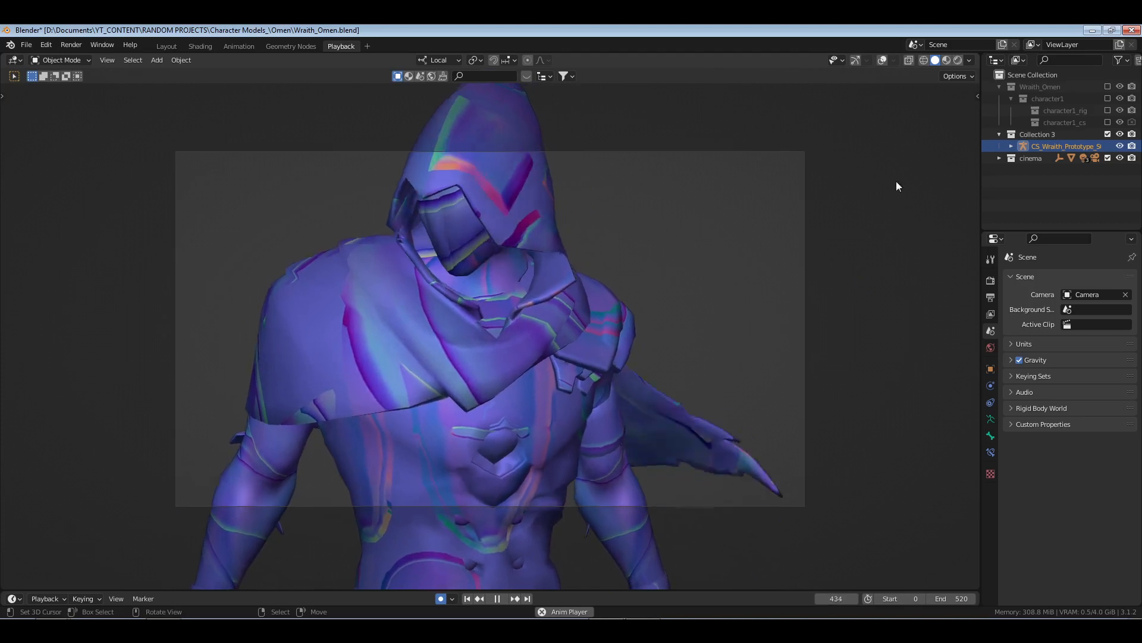
- Set the Solid shading's color to Material while the animation plays, then pause playback
click(968, 60)
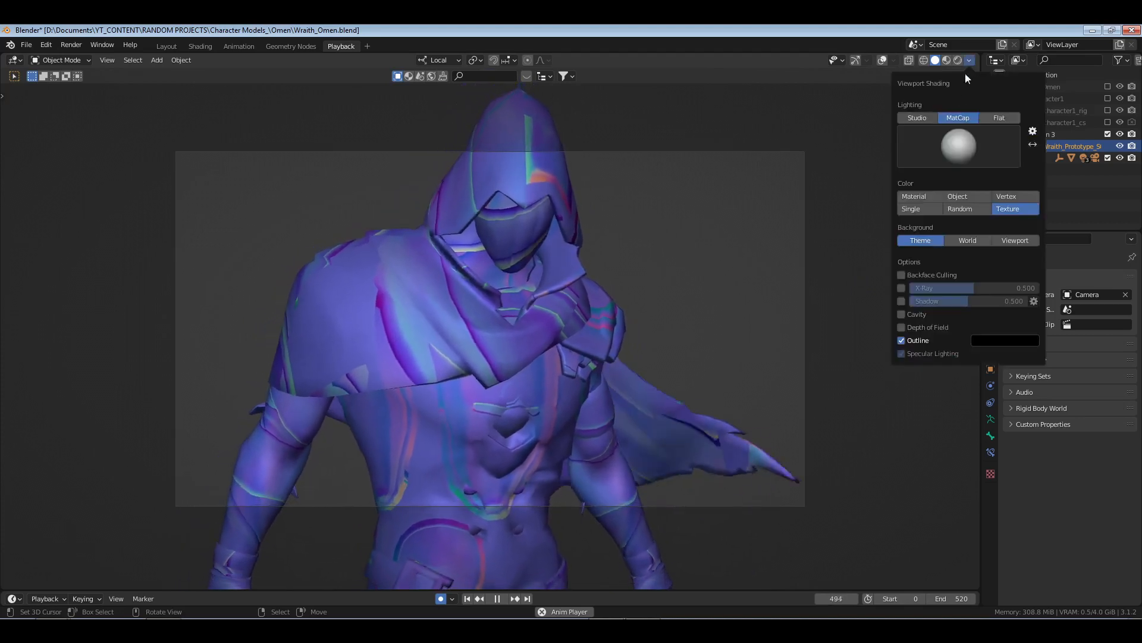
click(925, 199)
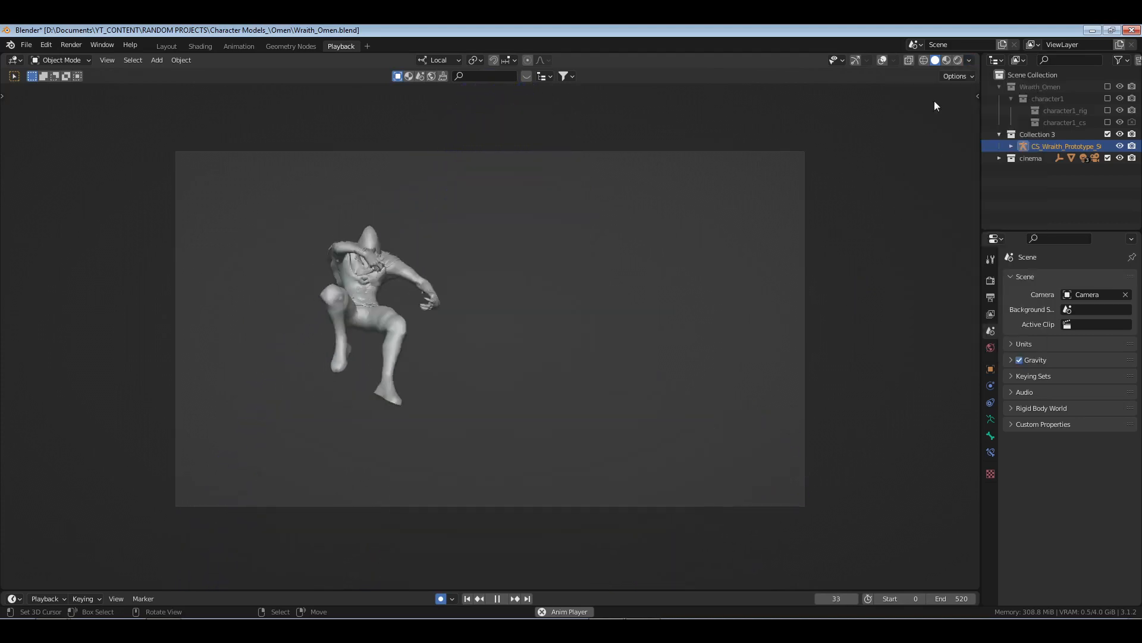
key(space)
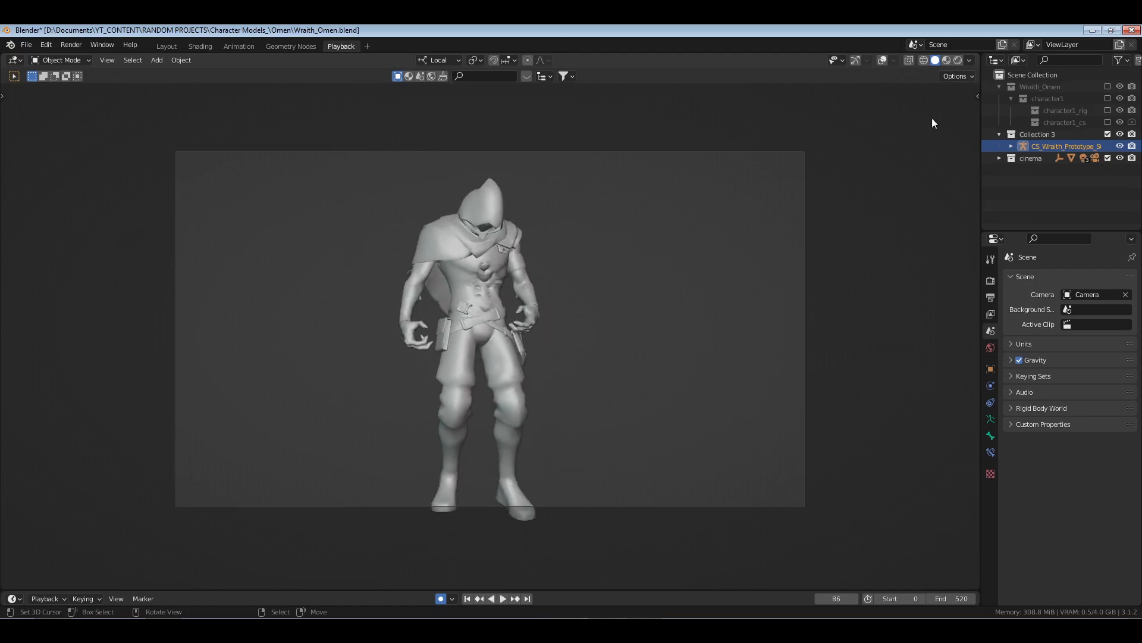
- Switch the viewport to Rendered shading, rewind to the first frame, save the file, and briefly play the animation
click(958, 60)
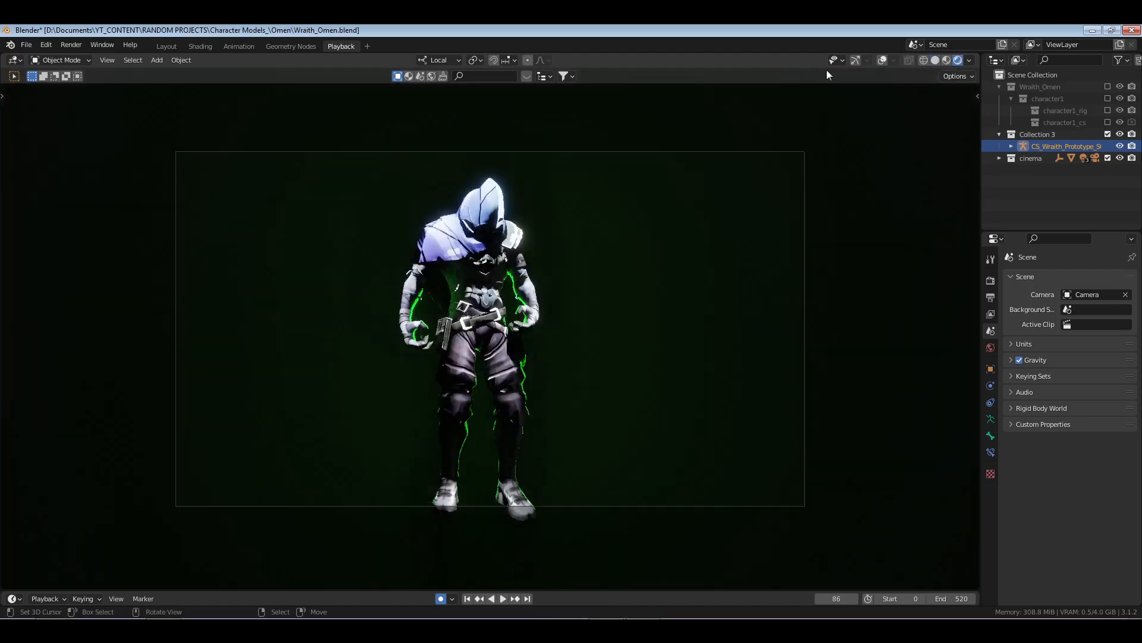
click(469, 598)
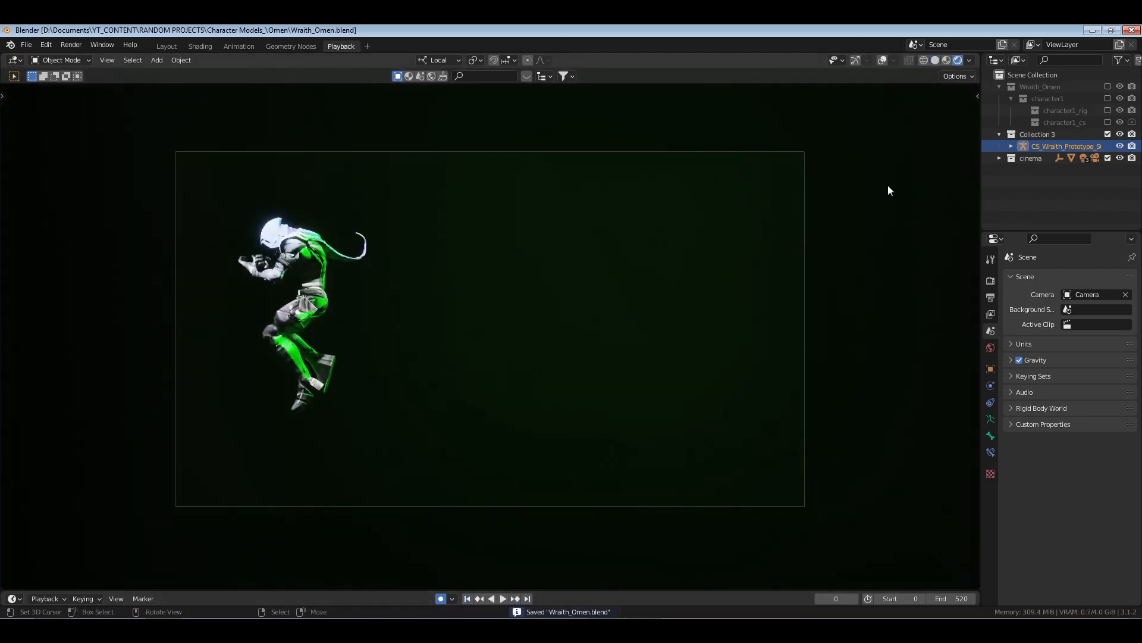
key(space)
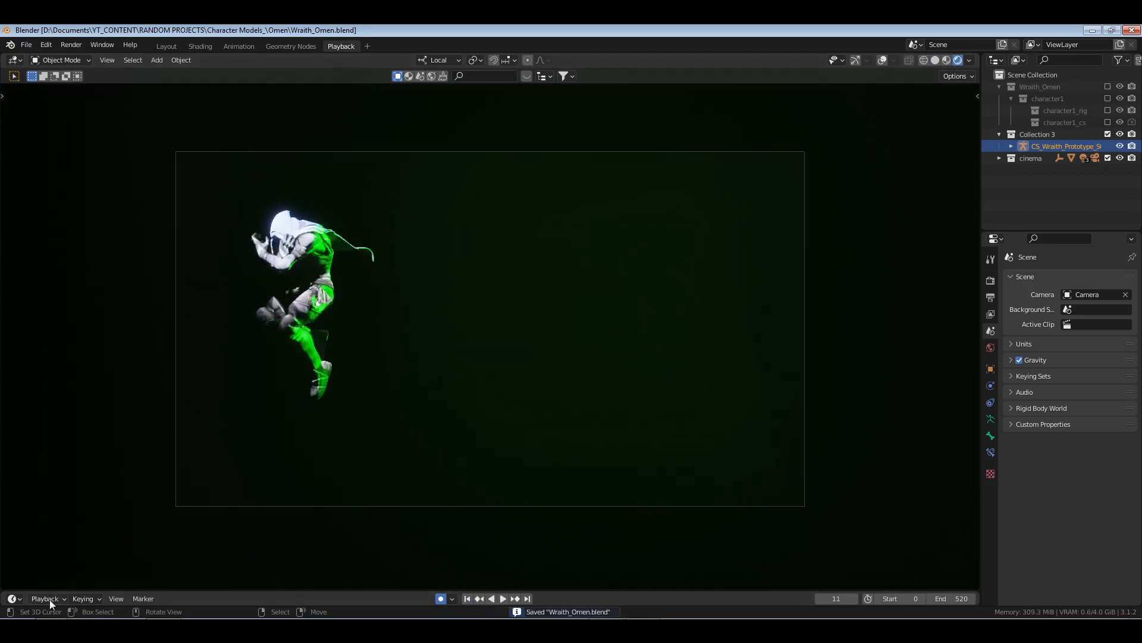
- Set the playback sync to Frame Dropping and play the rendered animation before pausing
click(55, 598)
click(113, 377)
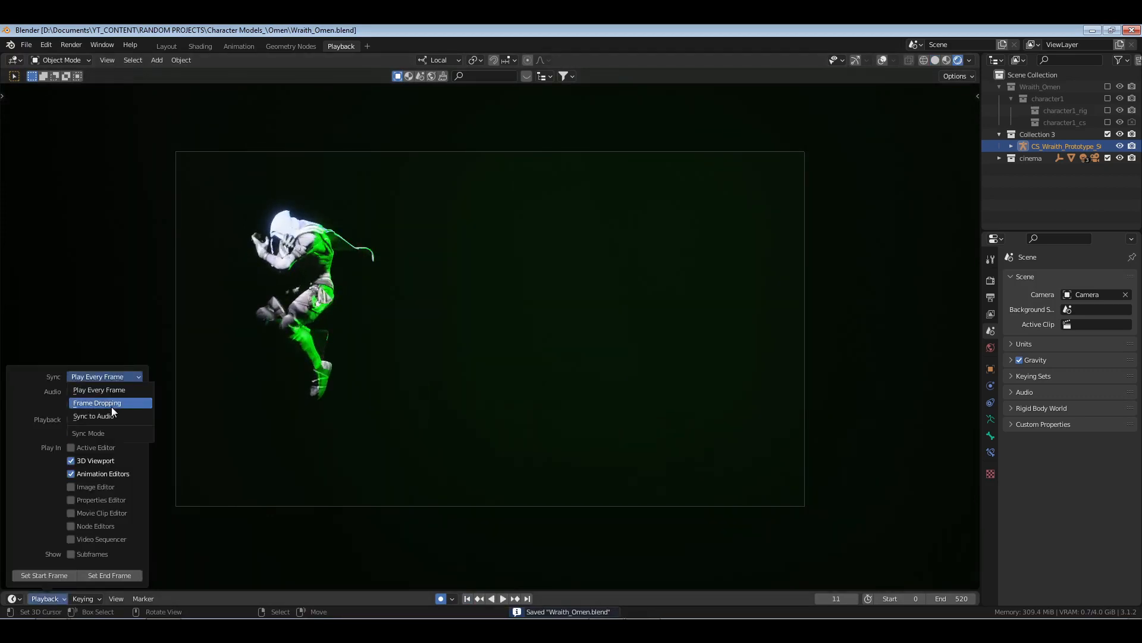
click(112, 406)
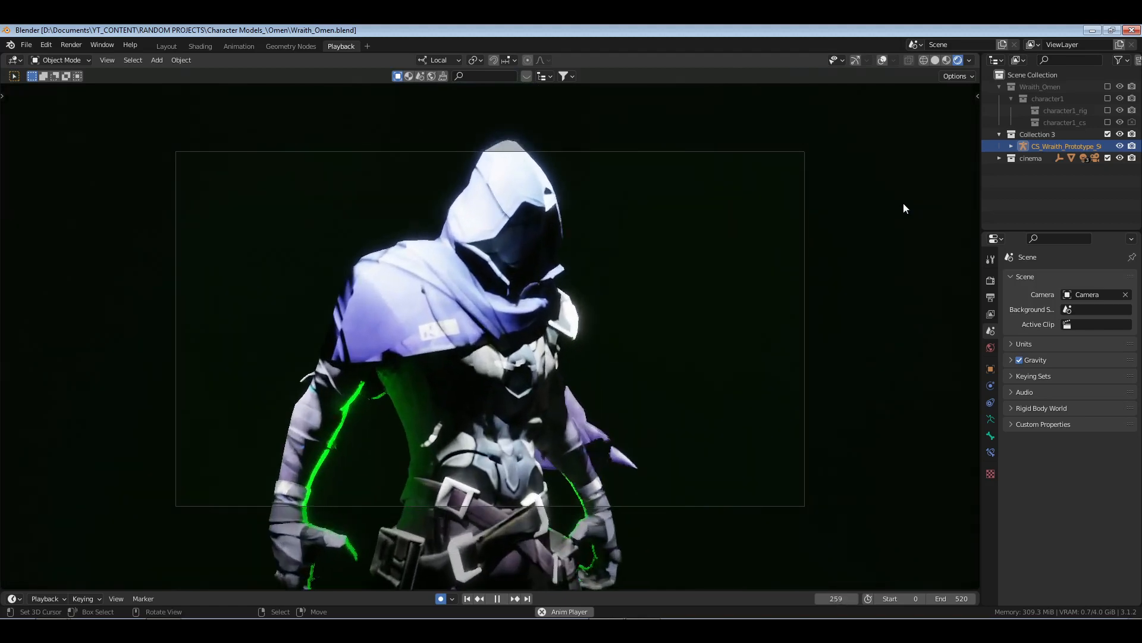
key(space)
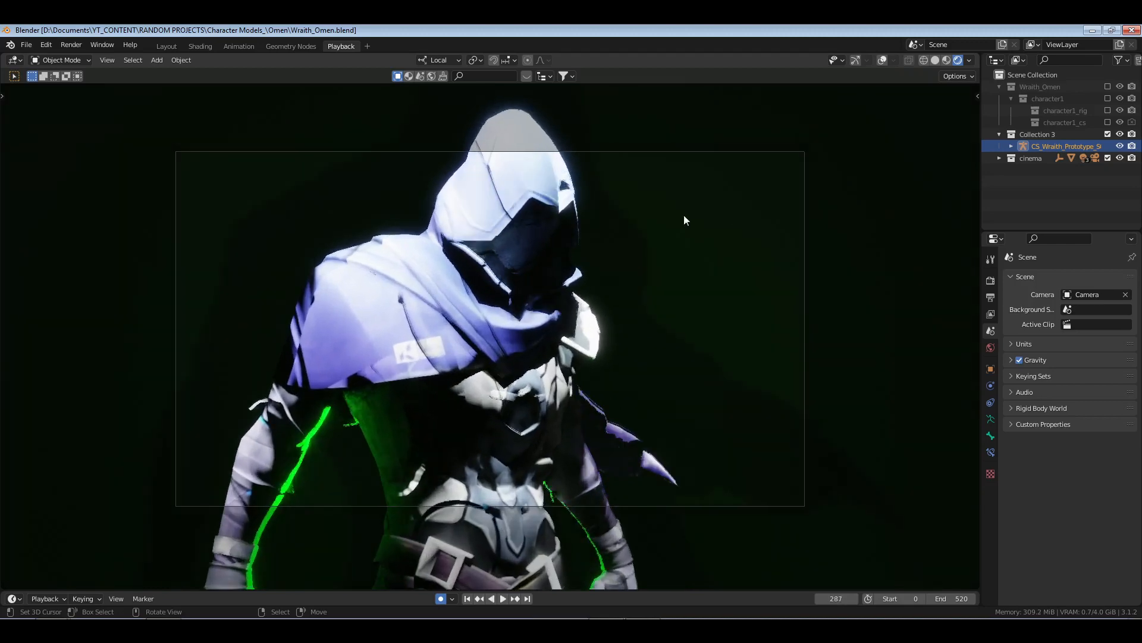
- In the Animation workspace, inspect the idle loop strip's channels and opening frames in tweak mode, and exit tweak mode at frame 119
click(239, 46)
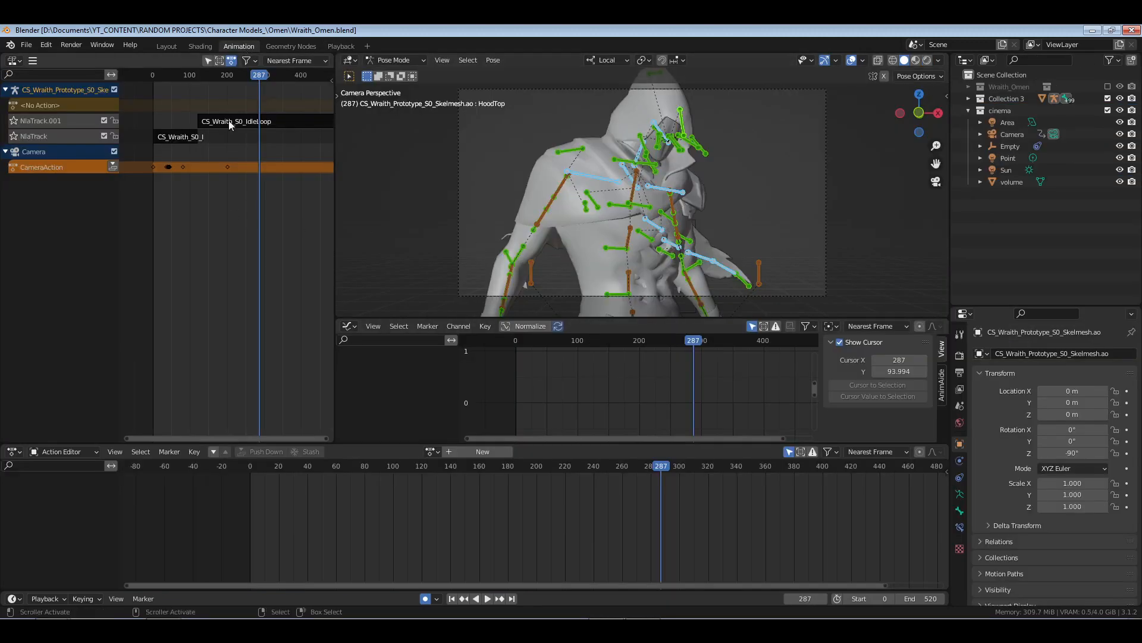
key(Tab)
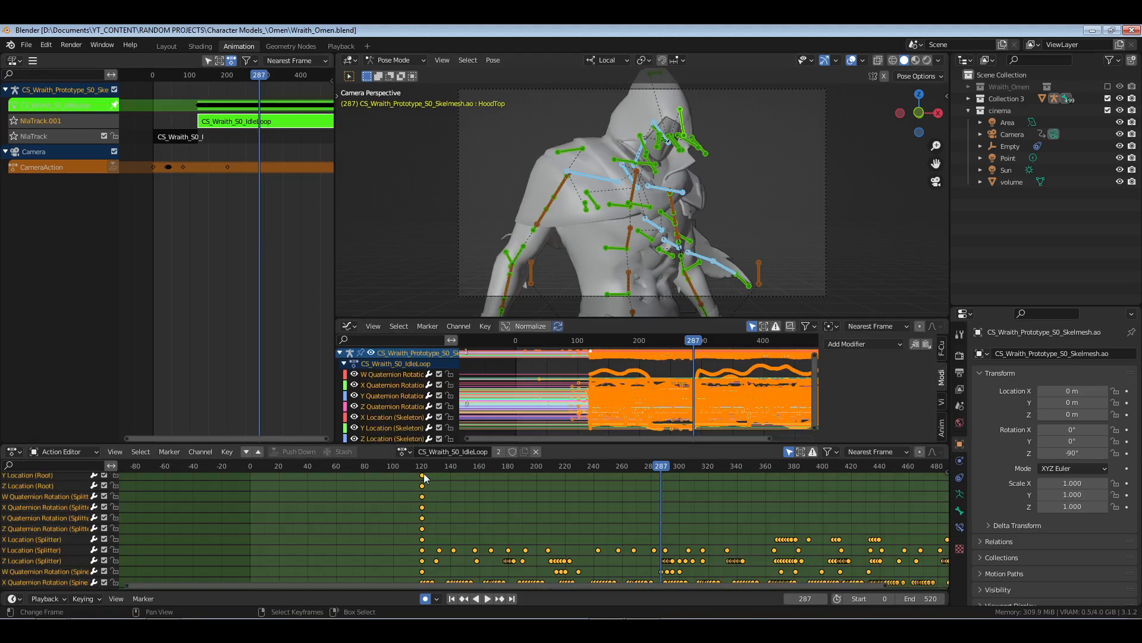
drag(423, 469, 451, 475)
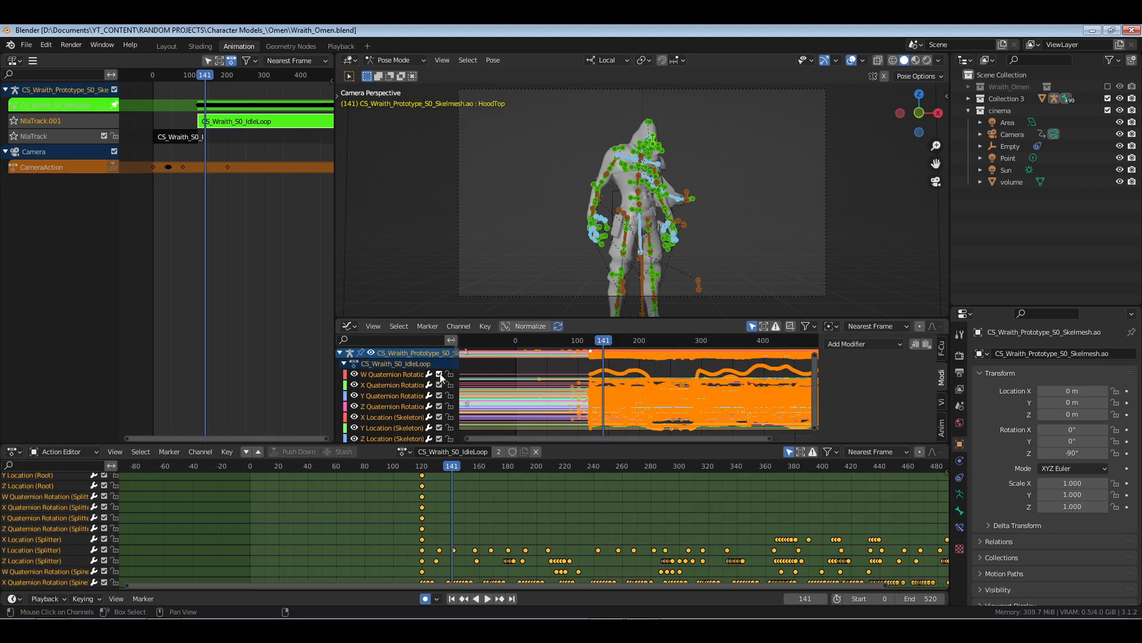
scroll(400, 391, down, 5)
scroll(408, 387, up, 5)
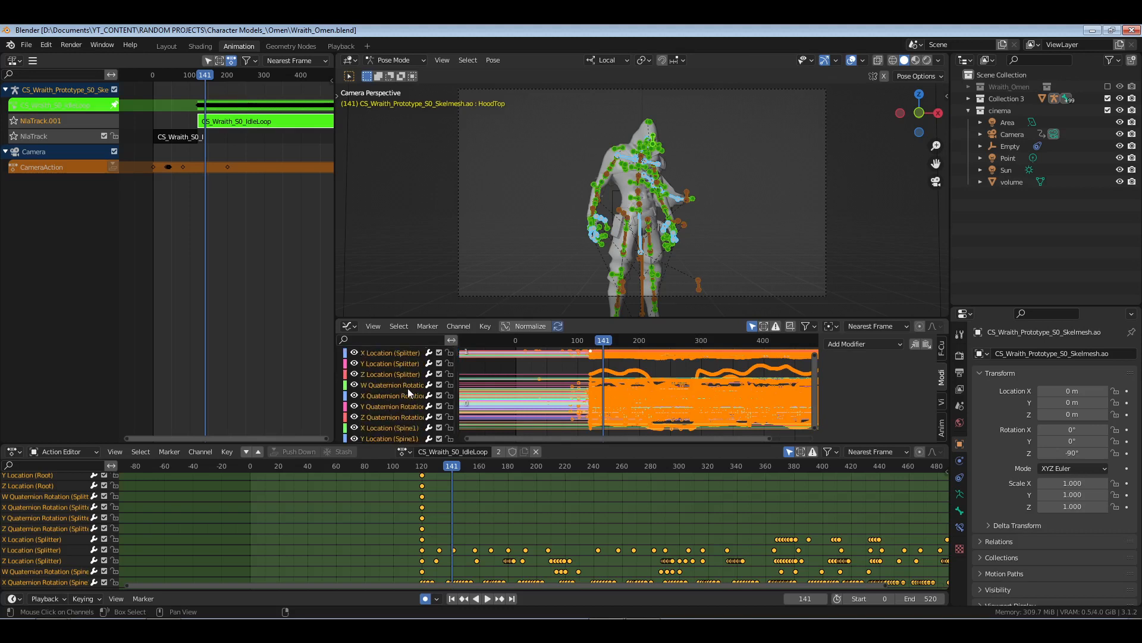
click(421, 470)
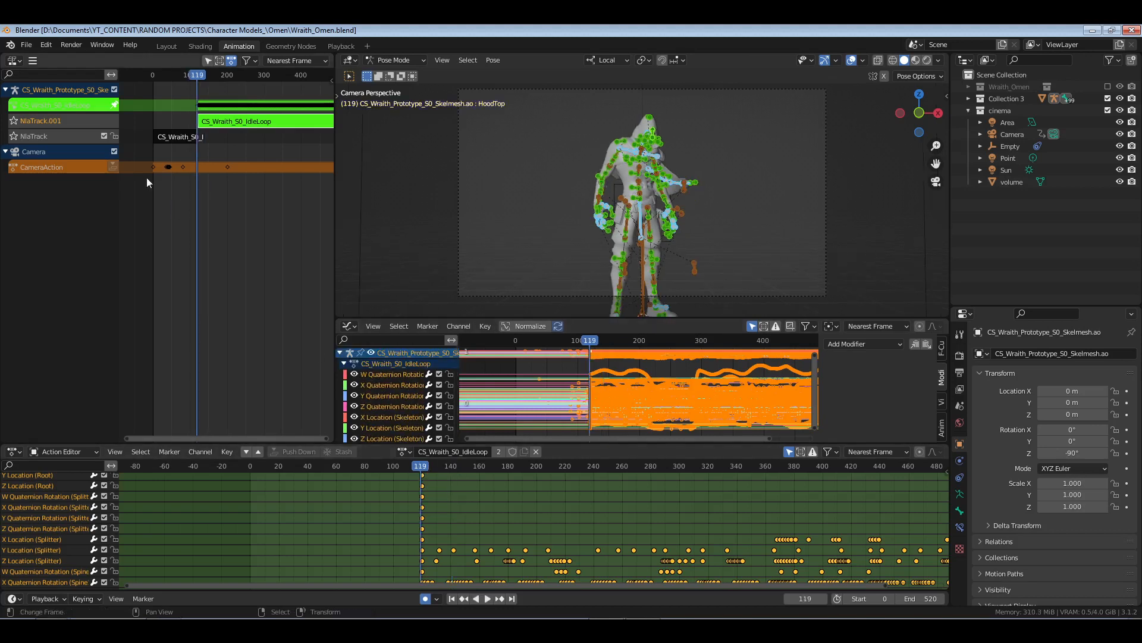
key(Tab)
- Go to frame 34, leave the camera view to frame the whole character, and hide the bones in the viewport overlays
click(238, 149)
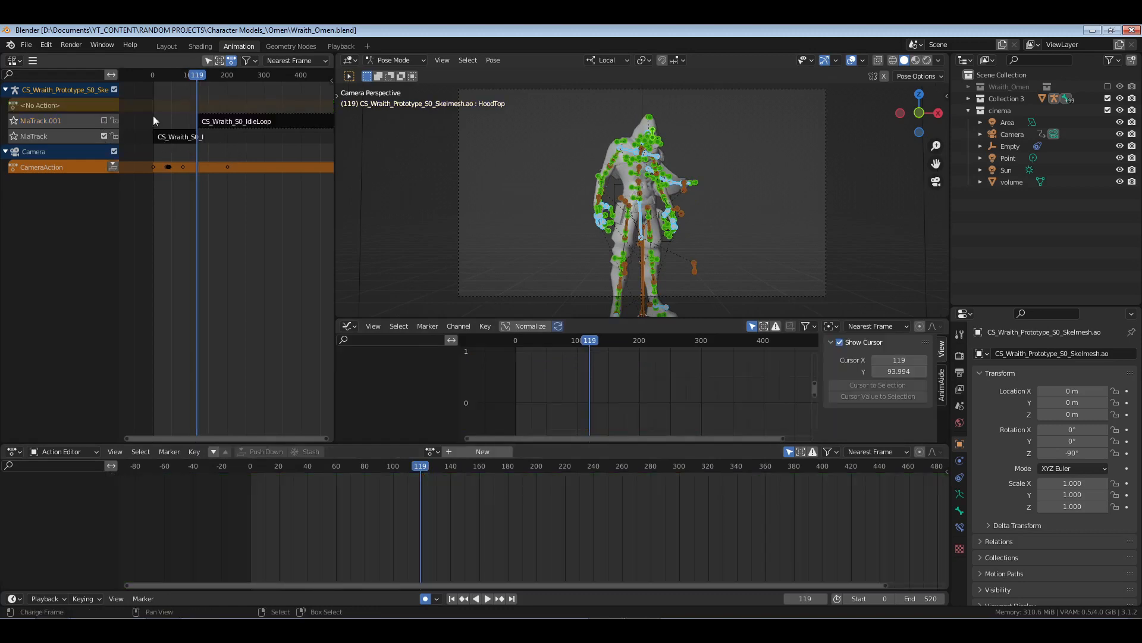
mouse_move(153, 116)
mouse_down()
mouse_move(180, 118)
mouse_move(165, 118)
mouse_up()
key(KP_0)
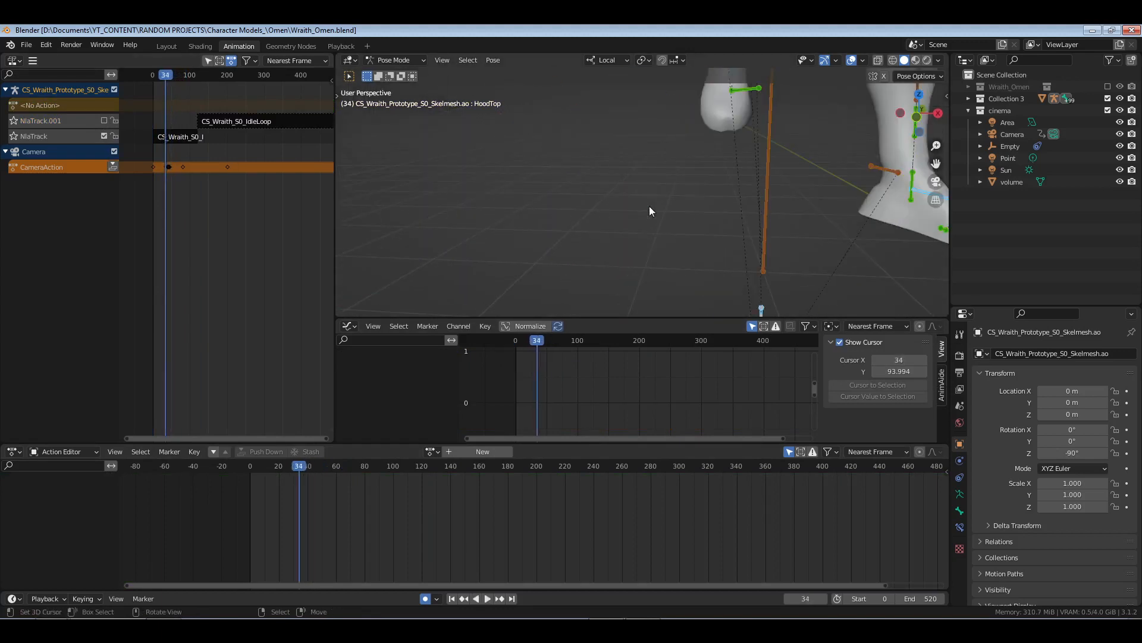
key(KP_Decimal)
middle_drag(649, 206, 701, 238)
key(a)
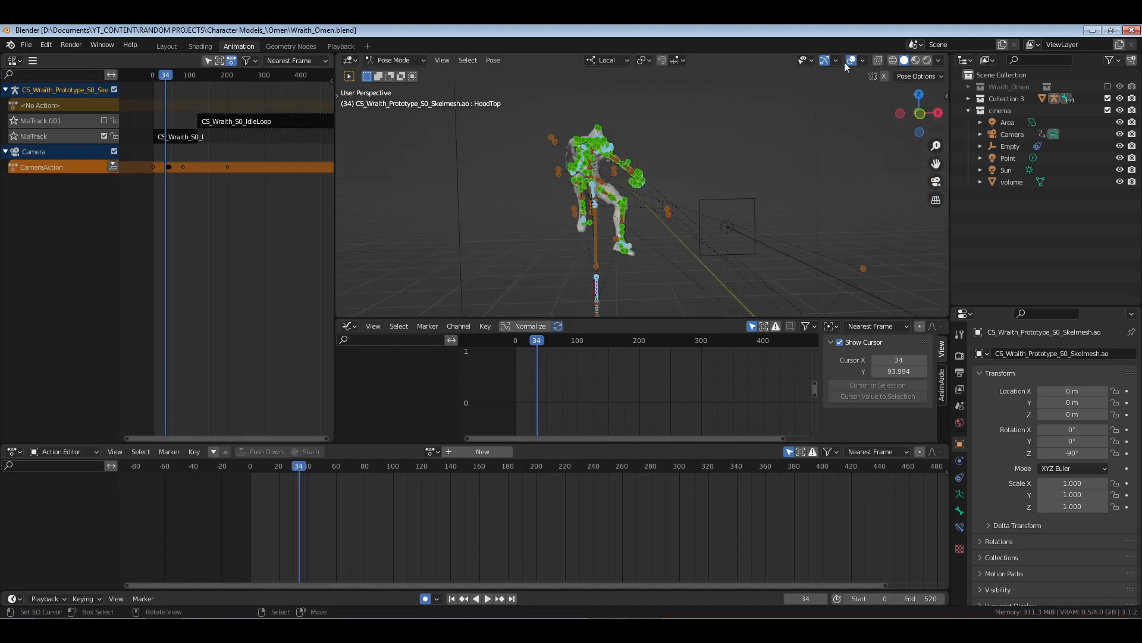
click(863, 61)
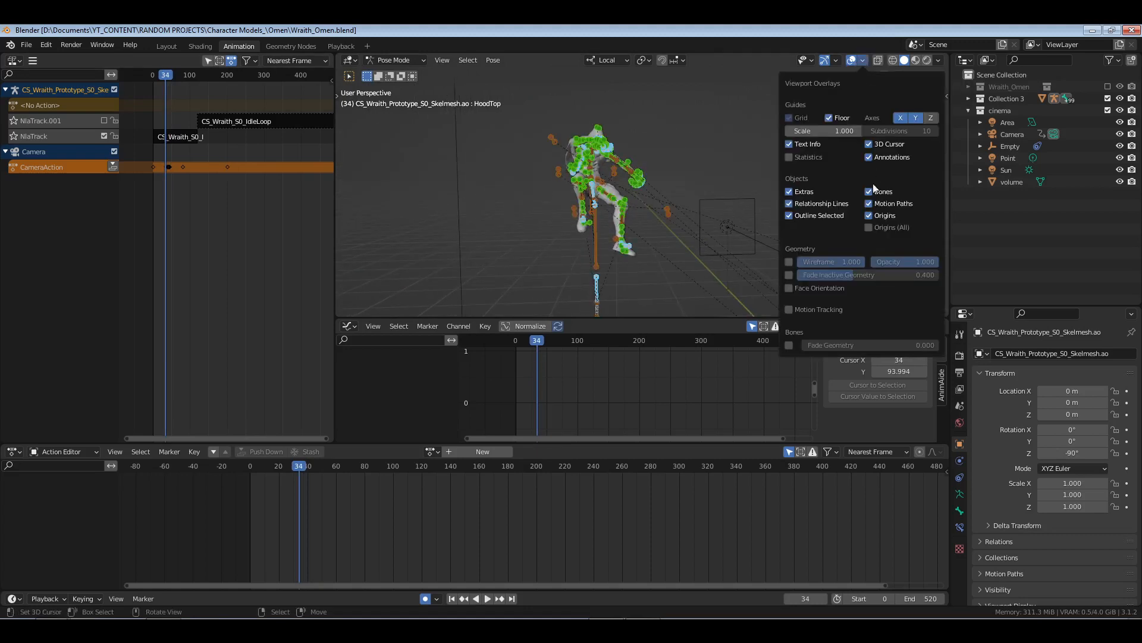
mouse_move(691, 220)
middle_down()
mouse_move(687, 232)
mouse_move(670, 214)
middle_up()
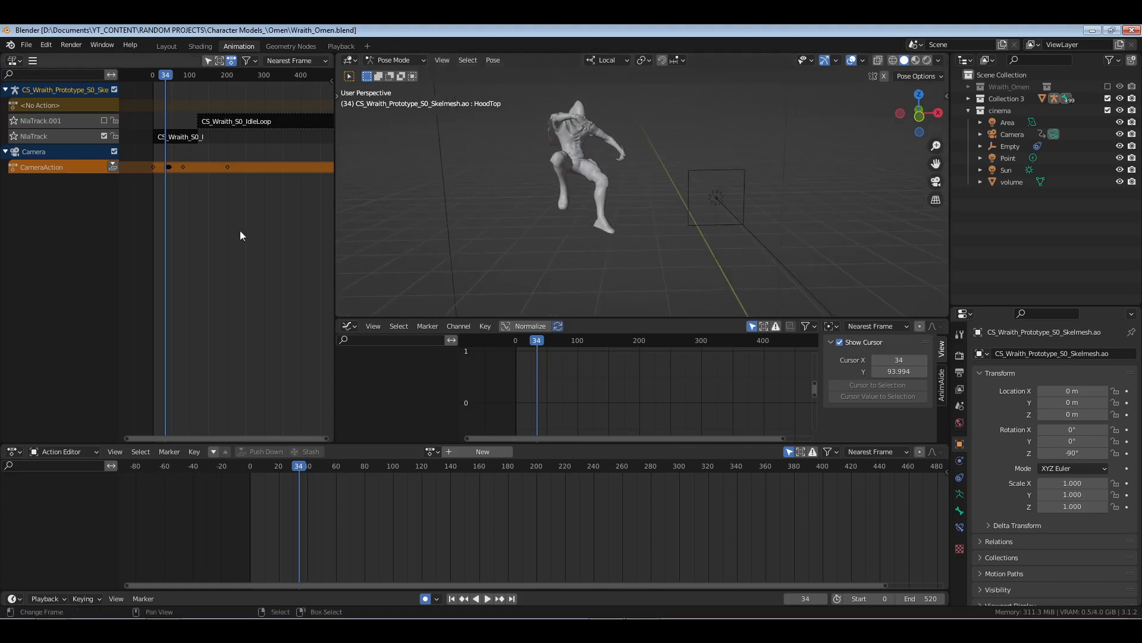
- Enter tweak mode on the intro strip and scrub its keyframes back to frame 24 to check the character's motion
click(175, 137)
key(Tab)
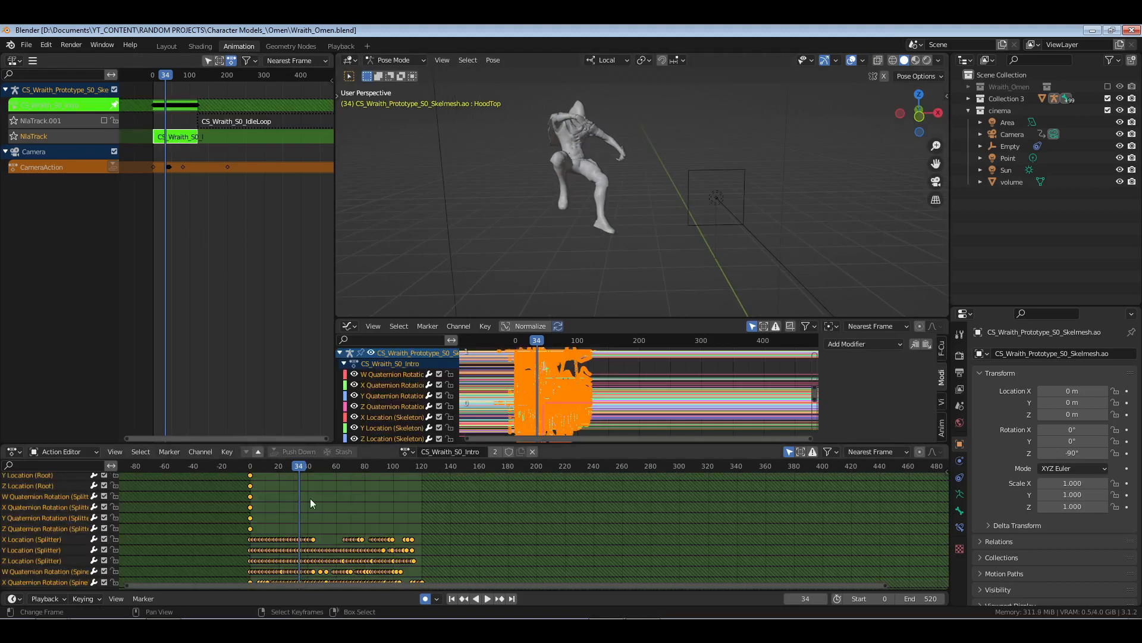
key(Home)
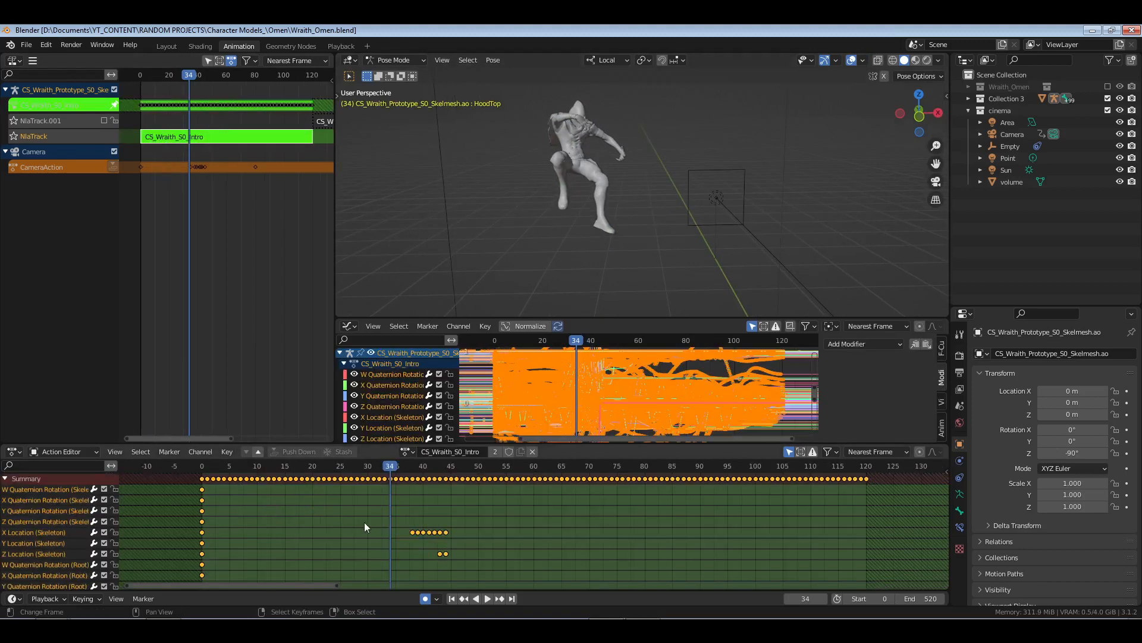
middle_drag(398, 551, 447, 523)
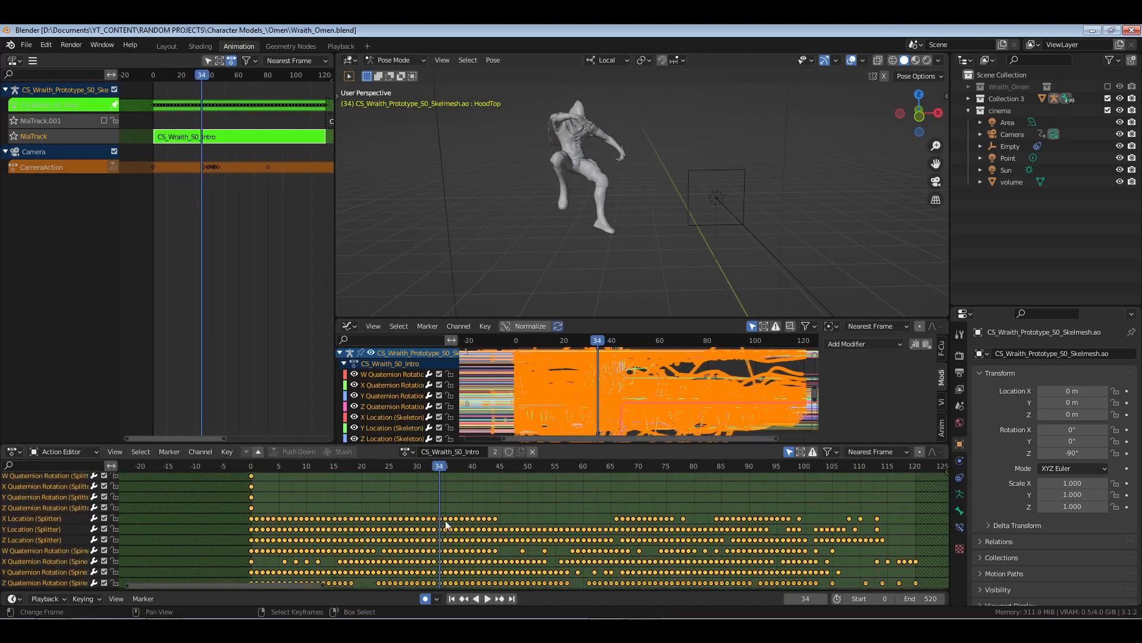
key(space)
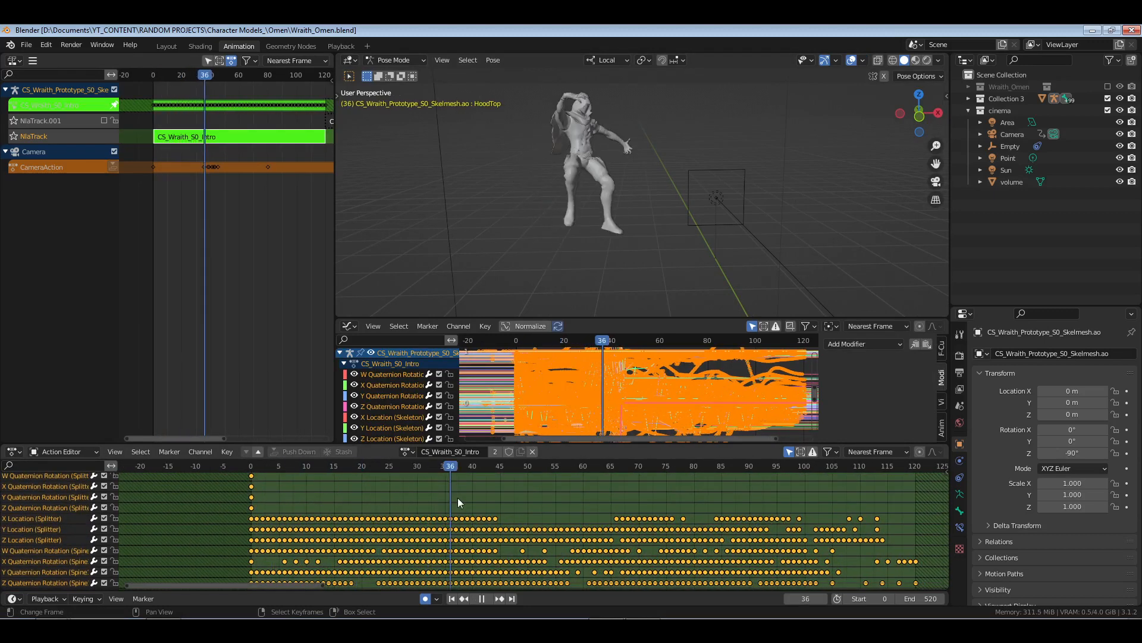
drag(485, 497, 383, 502)
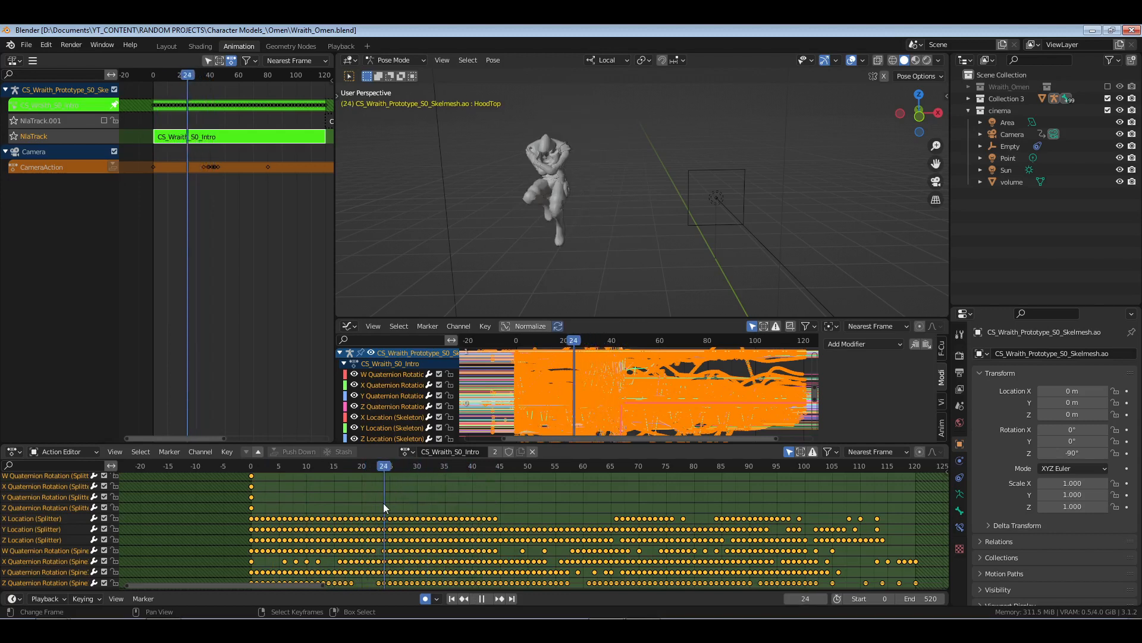
key(space)
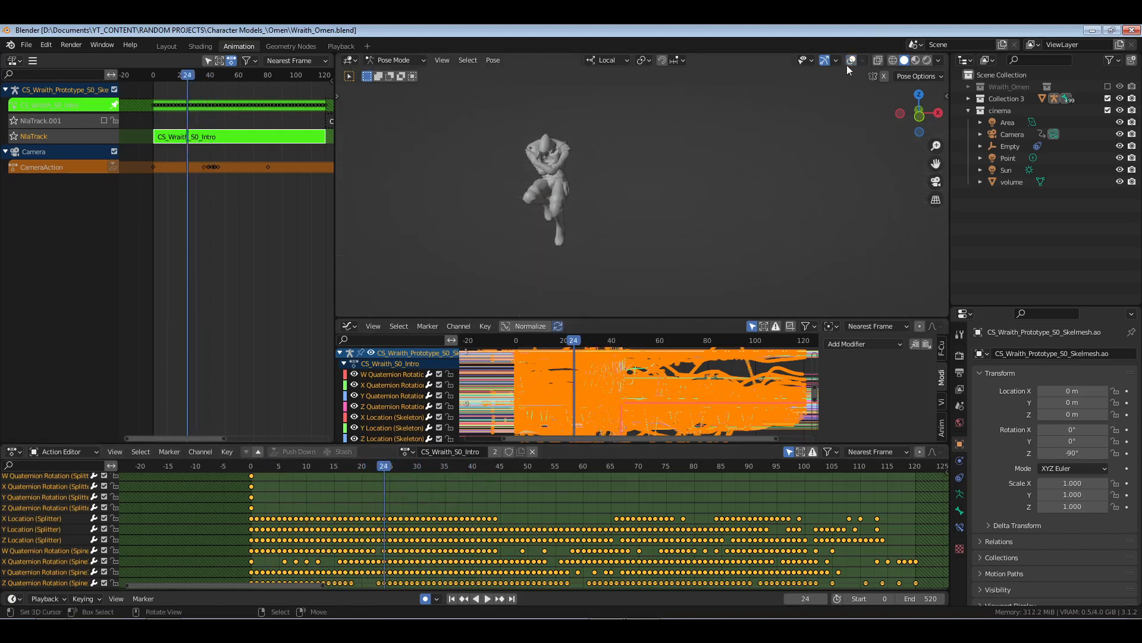
- Show the bones overlay again and select the MasterWeaponAim and Root bones to inspect their animation curves
click(850, 61)
click(863, 60)
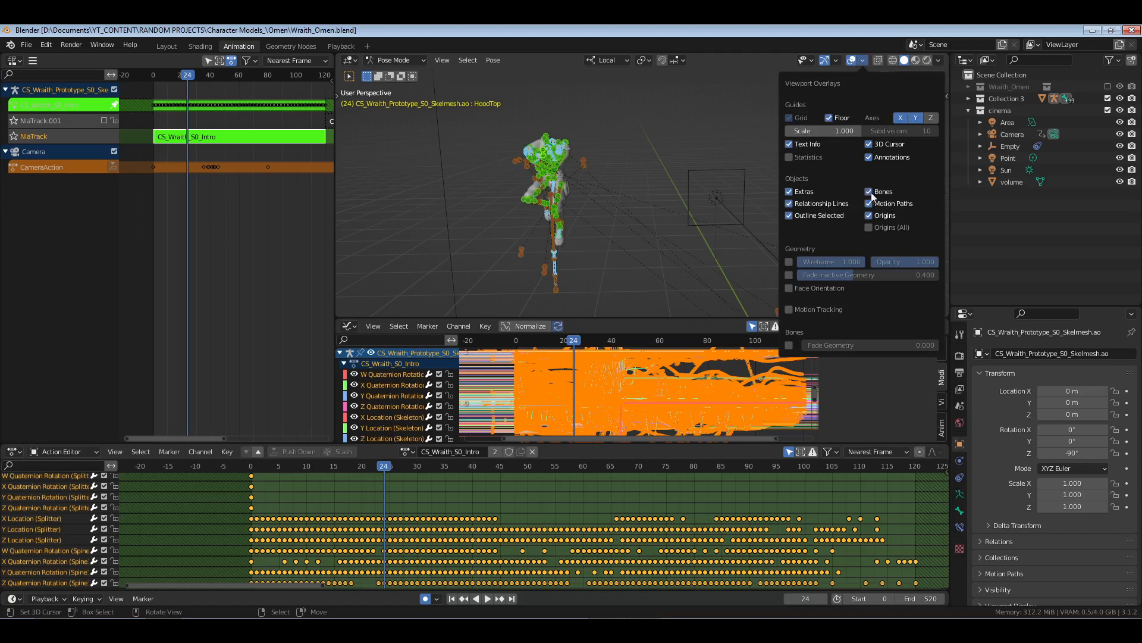
click(552, 243)
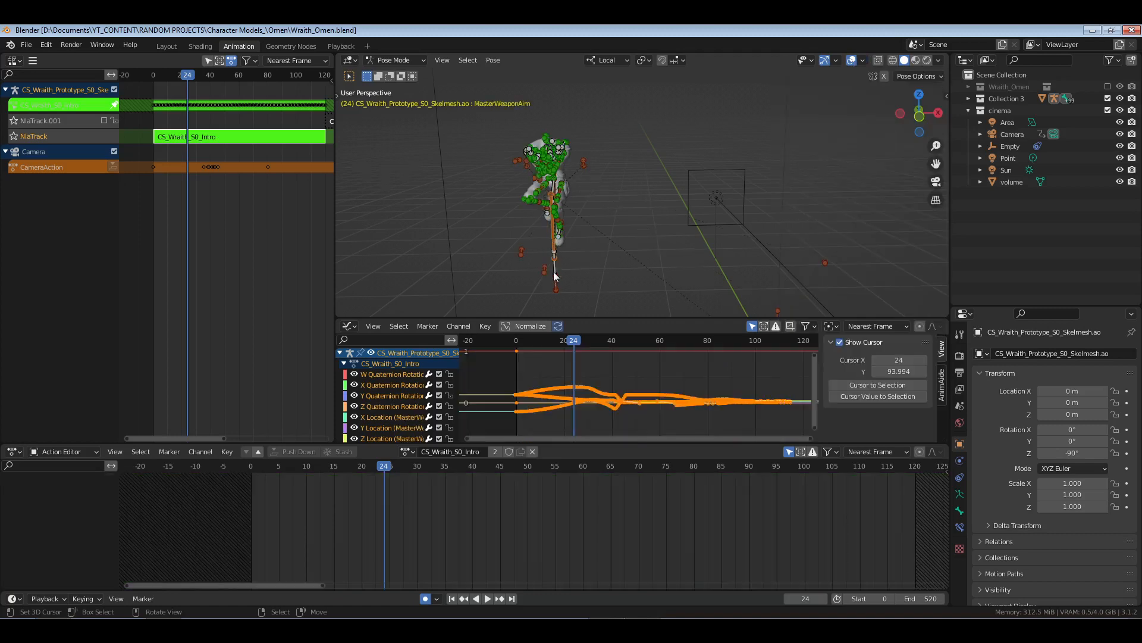
middle_drag(552, 244, 604, 268)
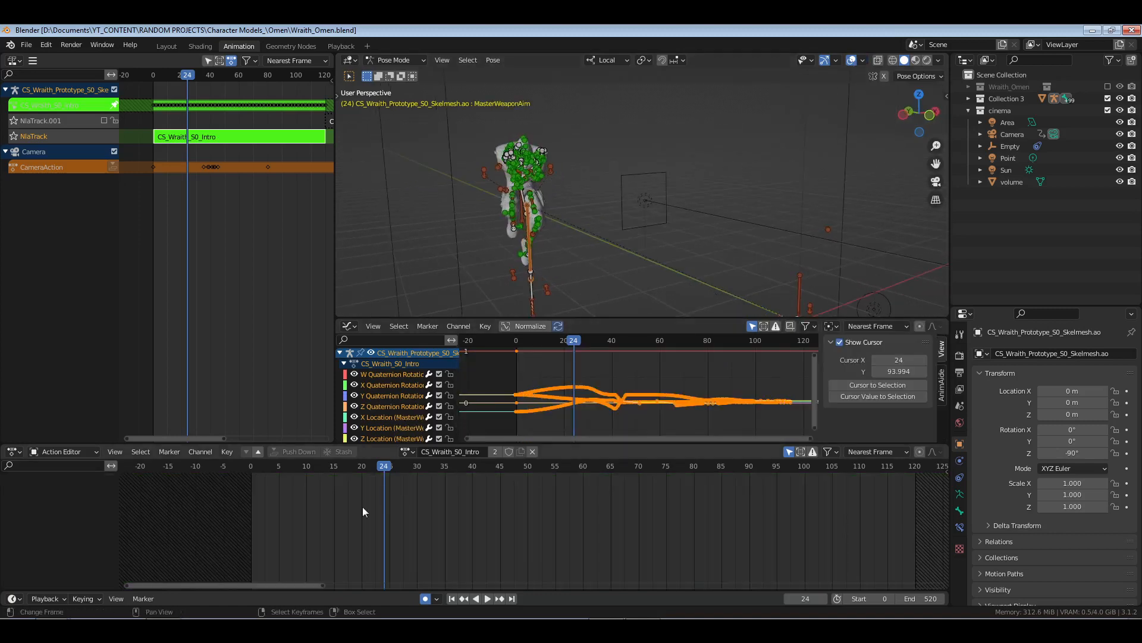
mouse_move(564, 390)
mouse_down()
mouse_move(594, 373)
mouse_move(573, 377)
mouse_up()
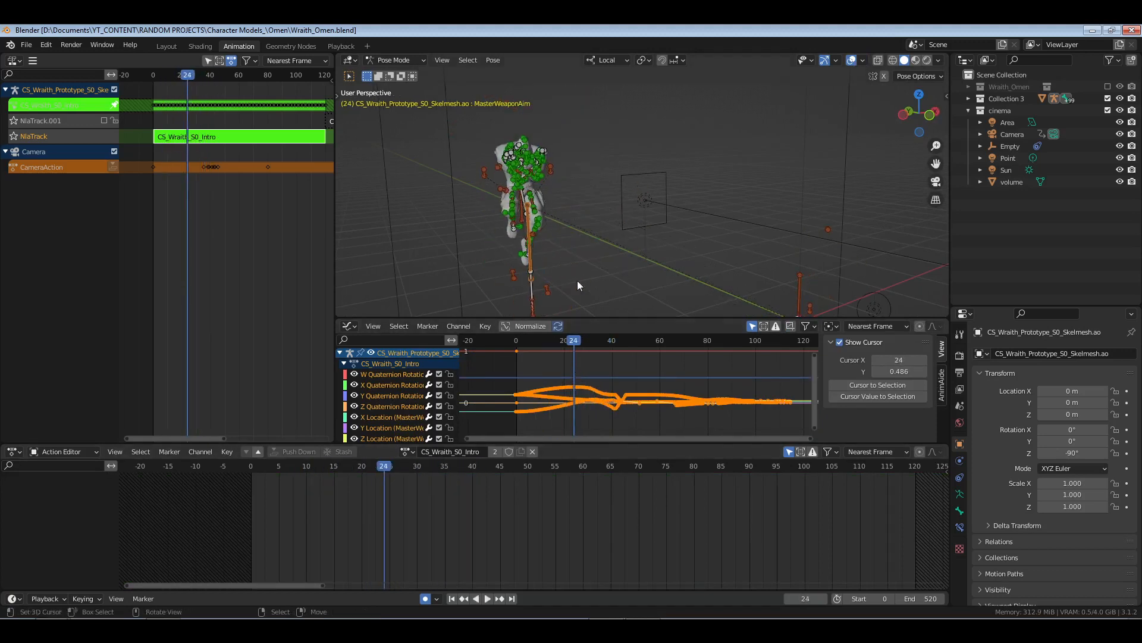
shift+middle_drag(578, 280, 599, 227)
click(574, 240)
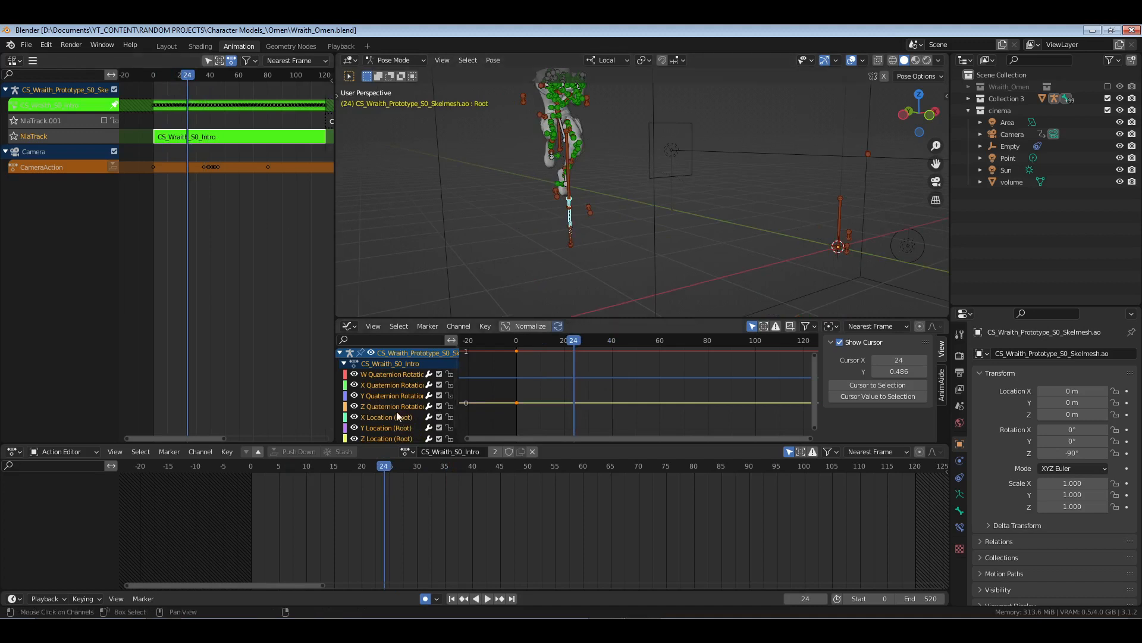
- Go to frame 0 and select the Splitter and R_IK_FootTarget bones to examine their curves
click(244, 494)
middle_drag(537, 249, 619, 253)
scroll(554, 223, up, 3)
click(548, 202)
click(576, 217)
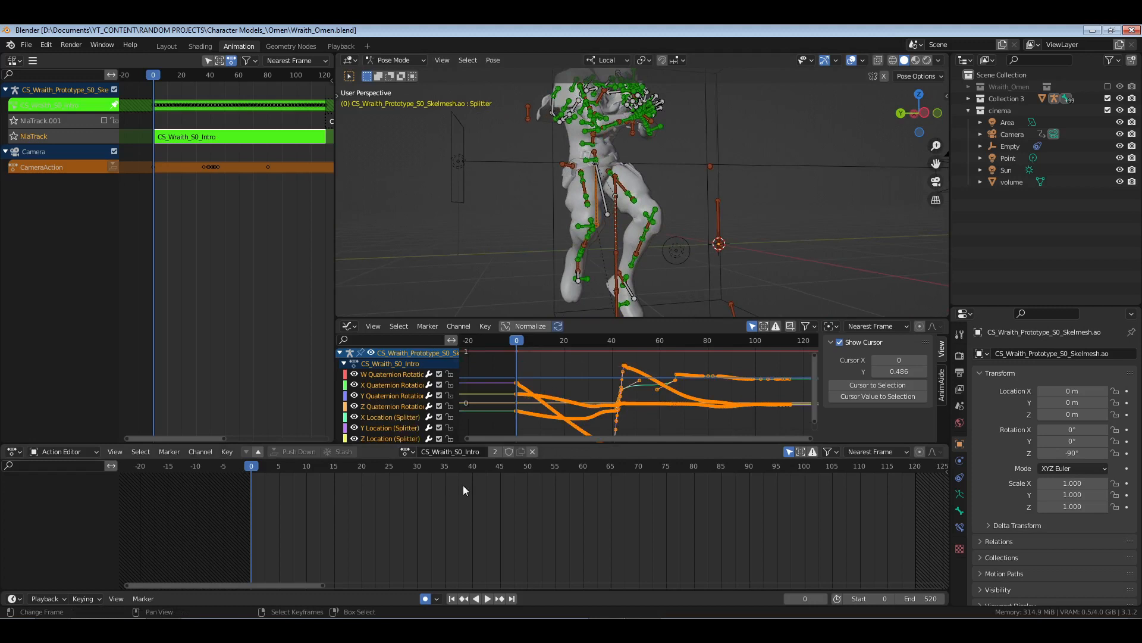
middle_drag(637, 173, 584, 259)
click(606, 174)
click(566, 248)
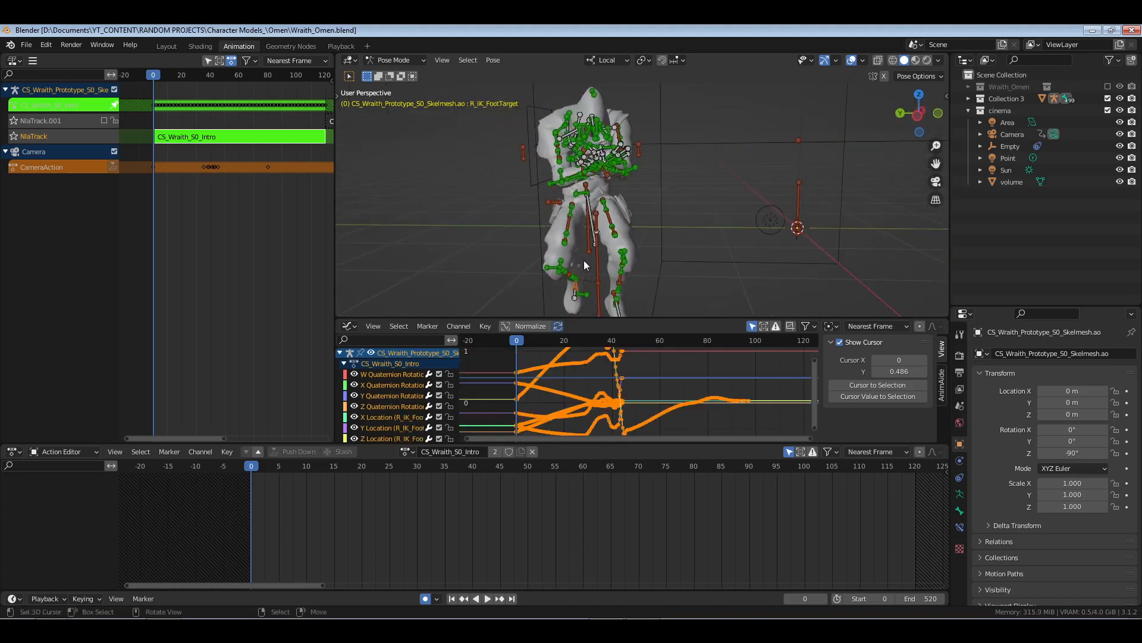
- Select the MasterWeaponAim bone's X Location curve and scrub the intro to frame 33 to check its effect on the pose
click(601, 260)
key(Home)
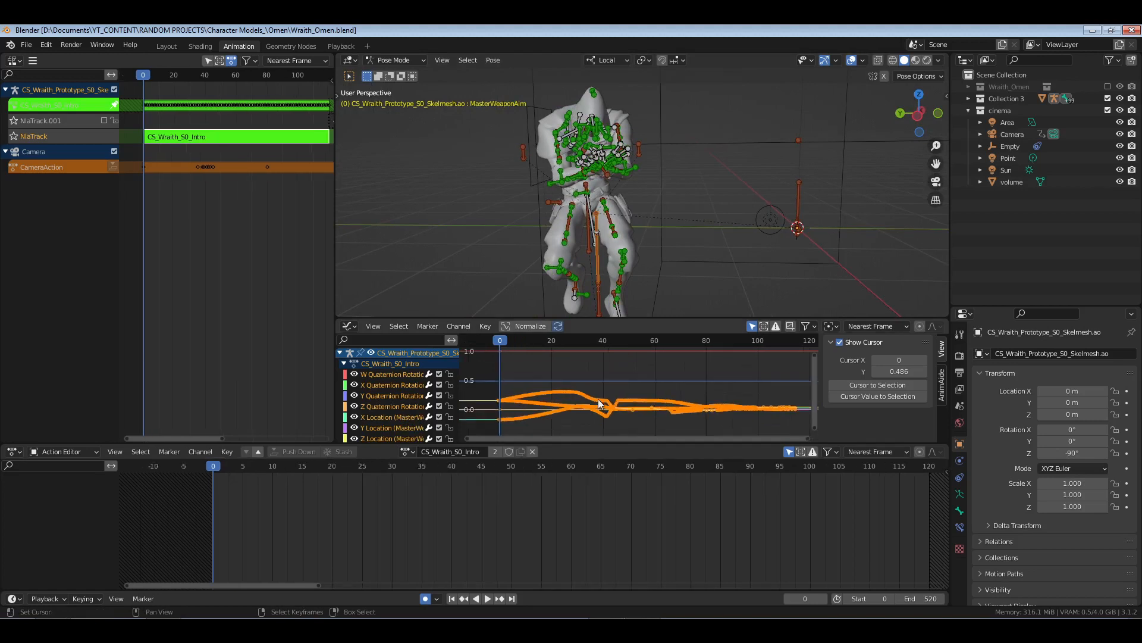
scroll(426, 409, down, 1)
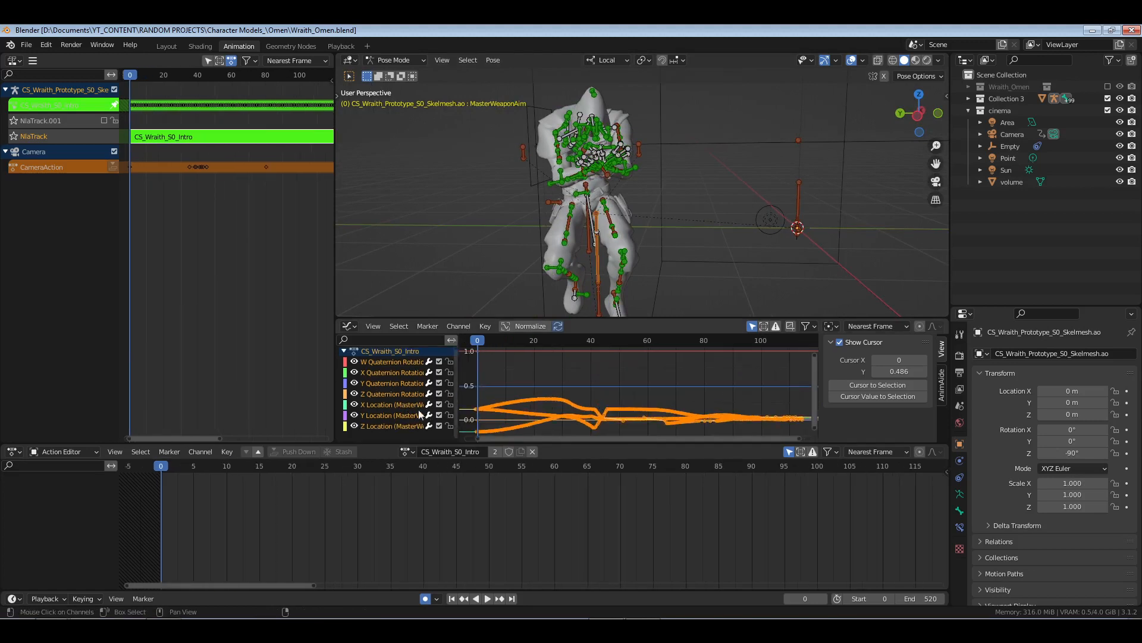
middle_drag(524, 410, 570, 396)
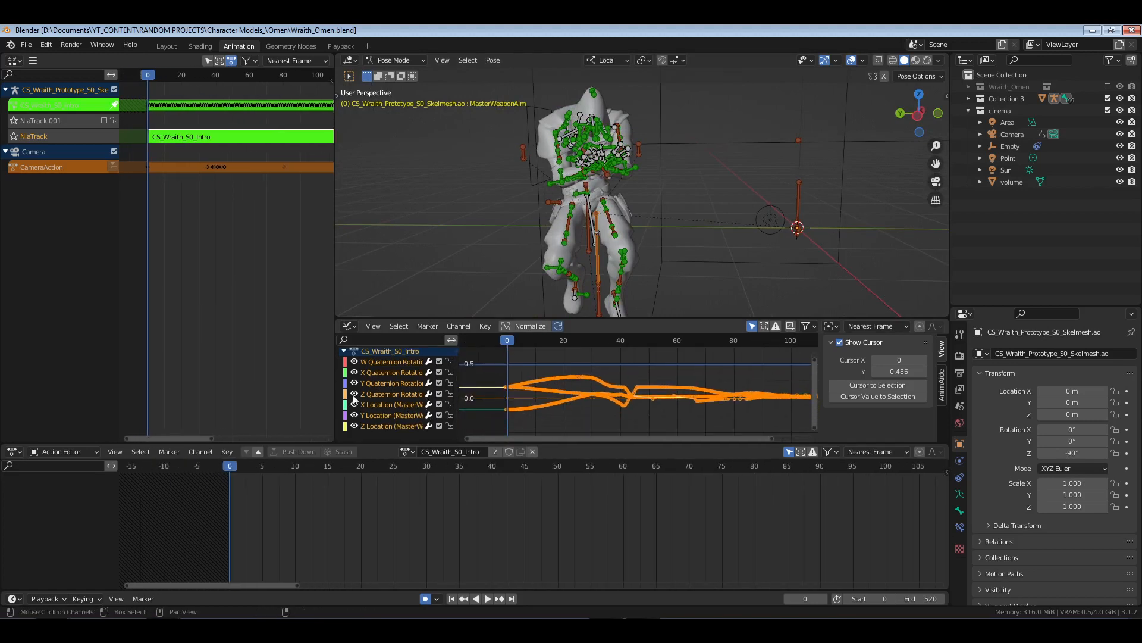
click(382, 403)
key(space)
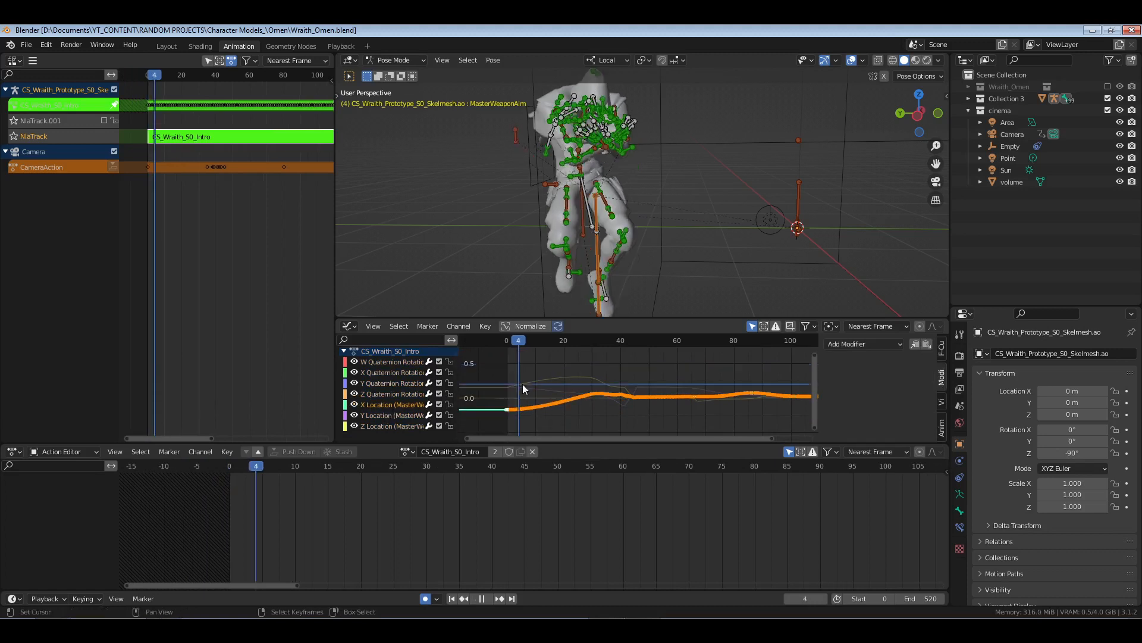
drag(572, 385, 601, 384)
scroll(728, 146, down, 1)
- Select the Pelvis bone and the Splitter bone in turn, and fit the Splitter's curves in the Graph Editor
middle_drag(728, 145, 839, 193)
scroll(704, 195, up, 3)
scroll(737, 116, down, 3)
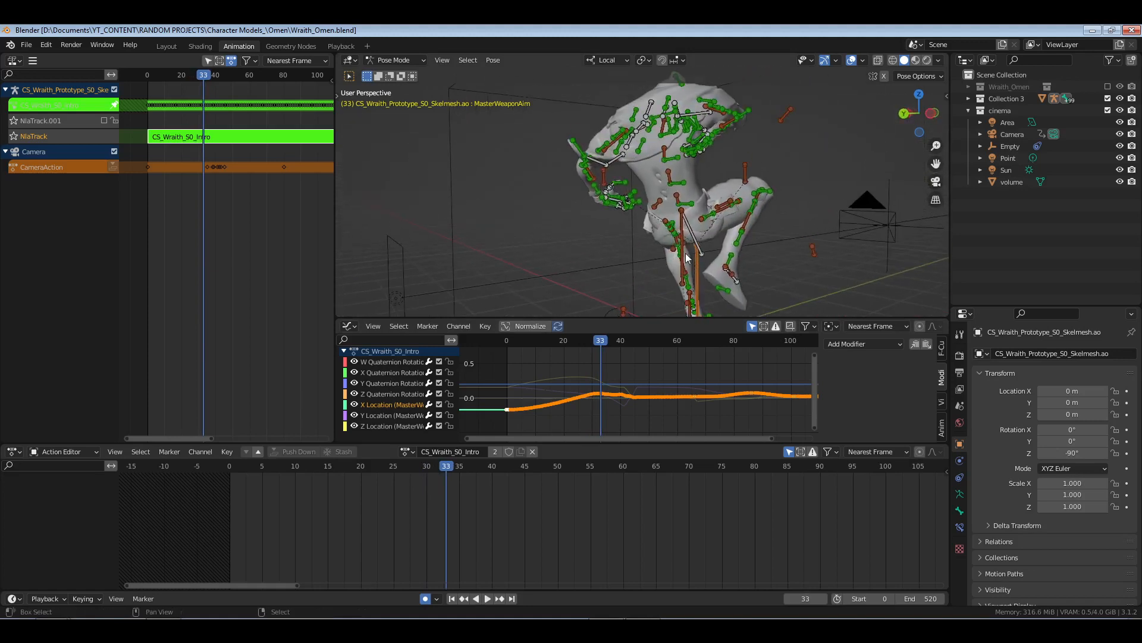
click(700, 234)
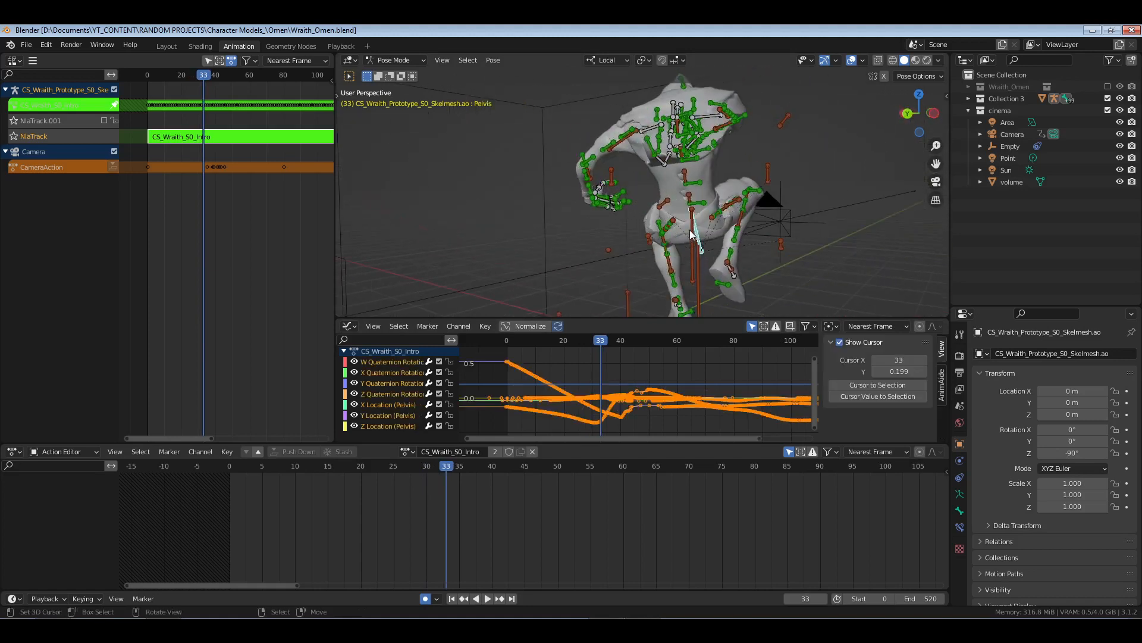
click(690, 232)
key(Home)
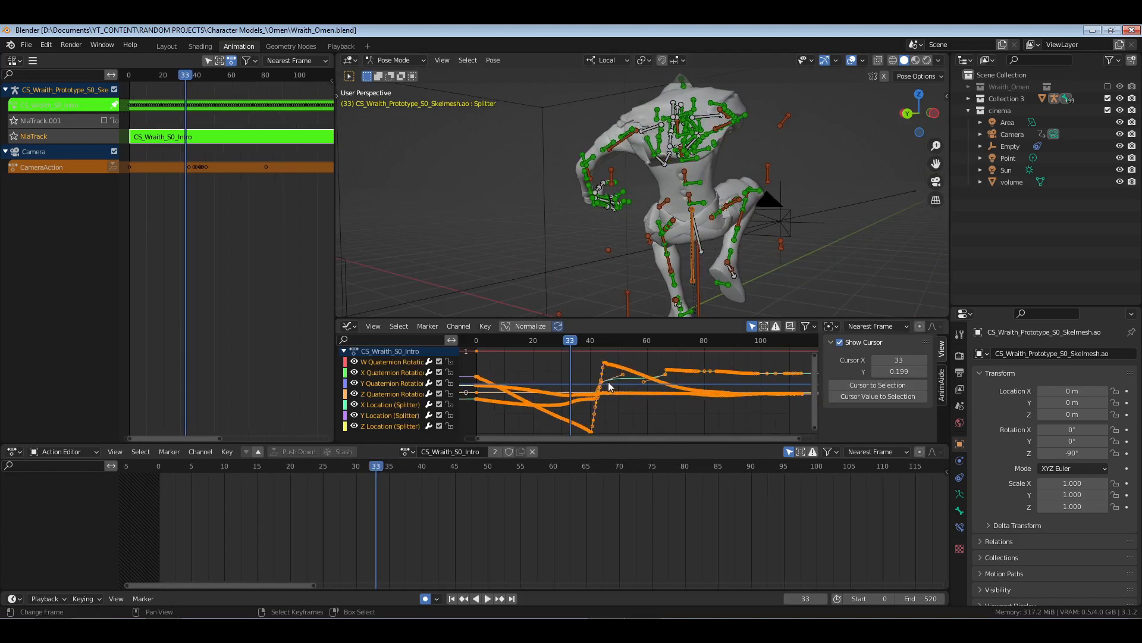
- Play and scrub the intro between frames 30 and 49 to compare the Splitter bone's curve jump with the character's movement
mouse_move(578, 366)
mouse_down()
mouse_move(605, 365)
mouse_move(586, 372)
mouse_up()
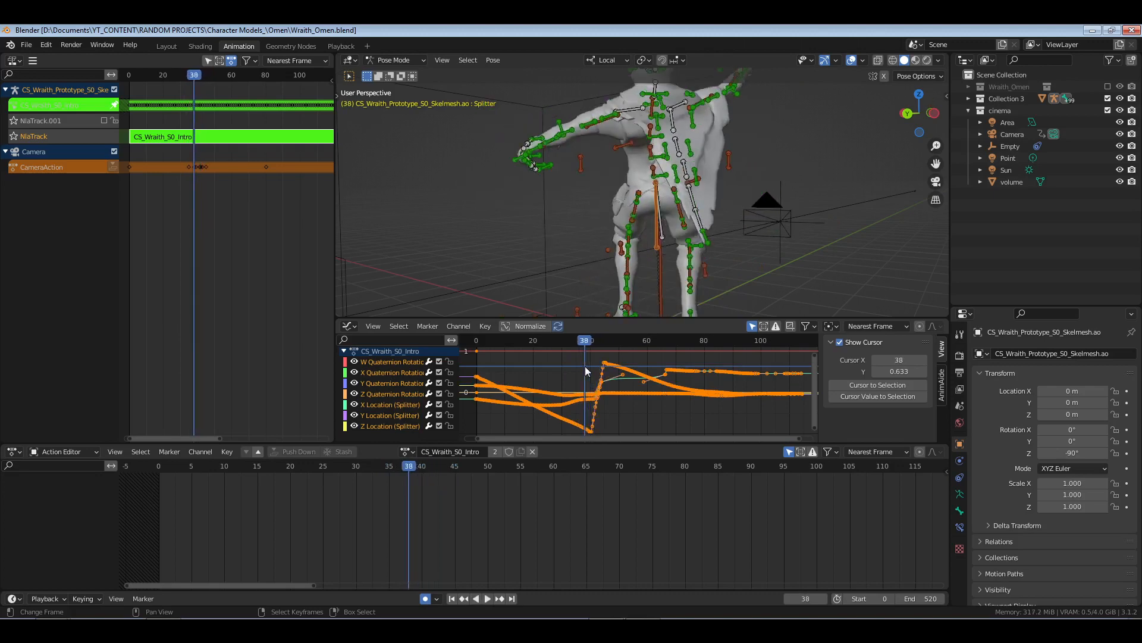
key(space)
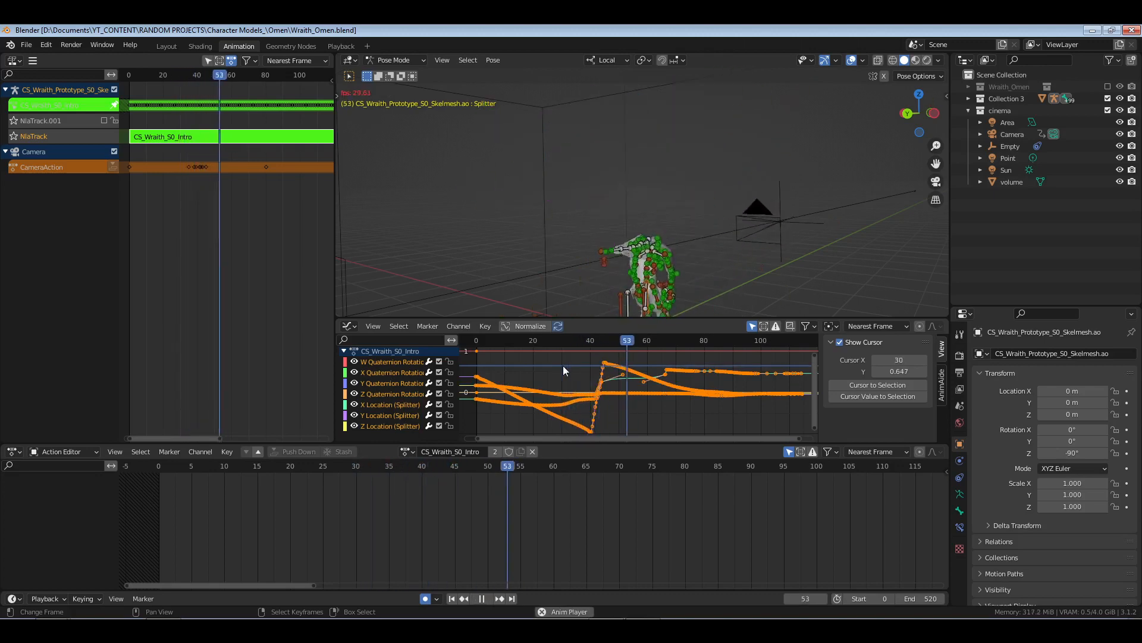
drag(563, 365, 603, 381)
key(Escape)
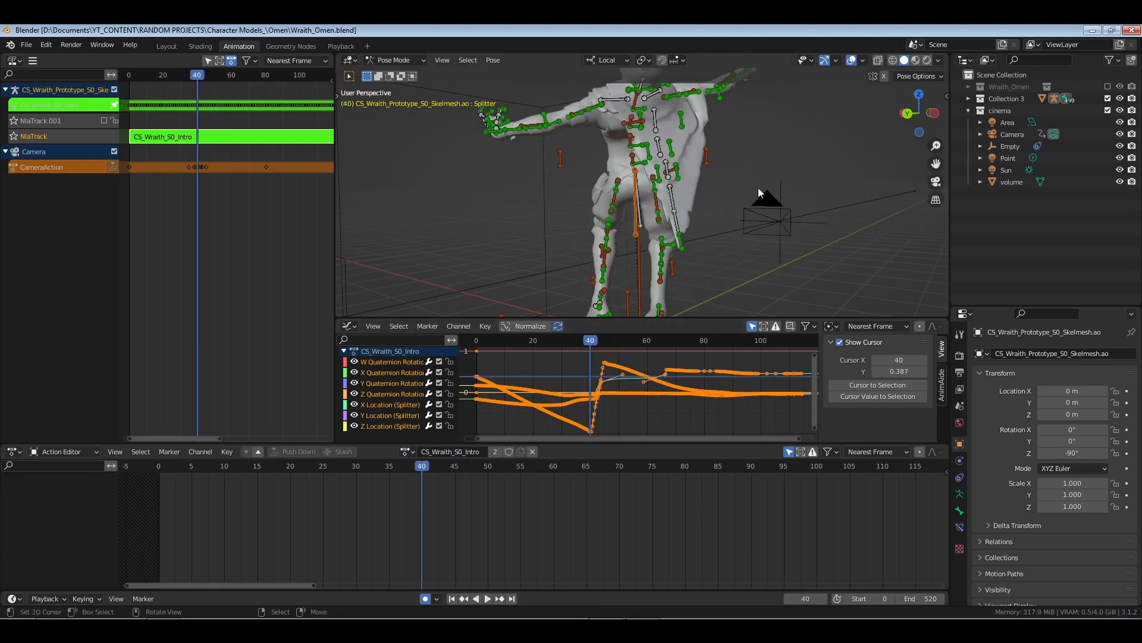
middle_drag(758, 187, 697, 210)
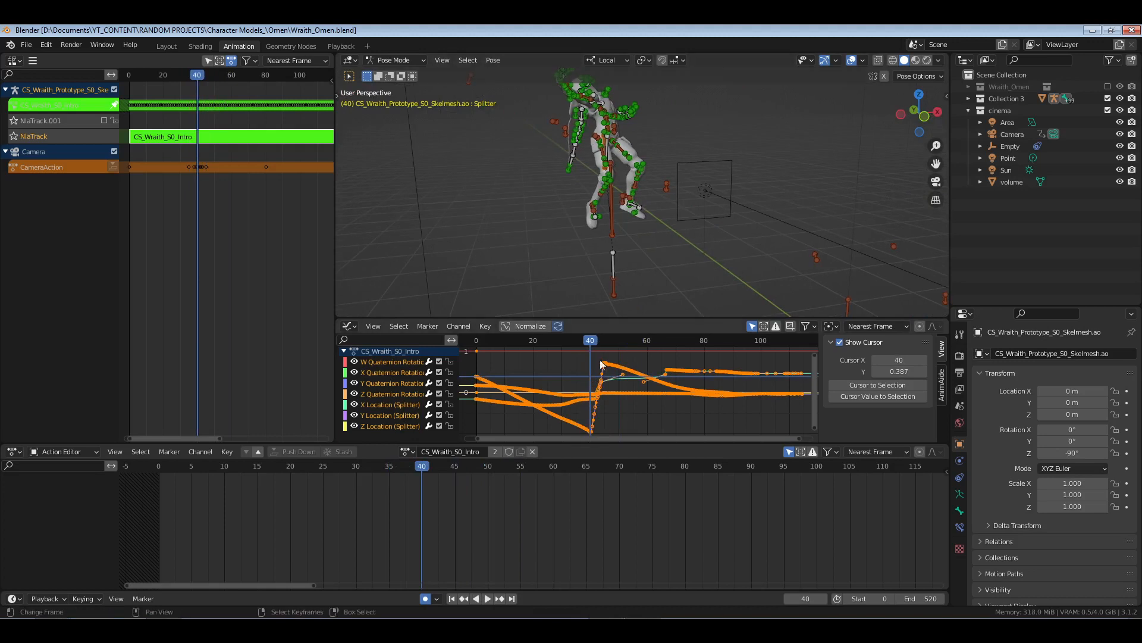
drag(592, 365, 616, 364)
scroll(740, 195, down, 3)
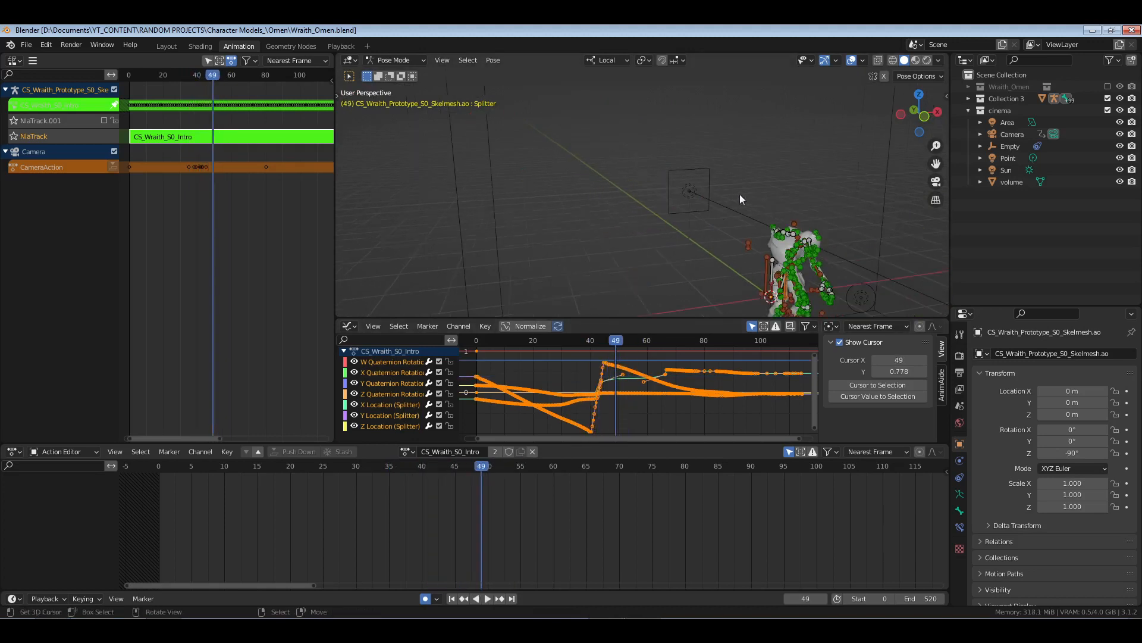
- Play and scrub the intro between frames 29 and 100 from perspective and side views to examine the character's movement against its origin
shift+middle_drag(830, 311, 767, 244)
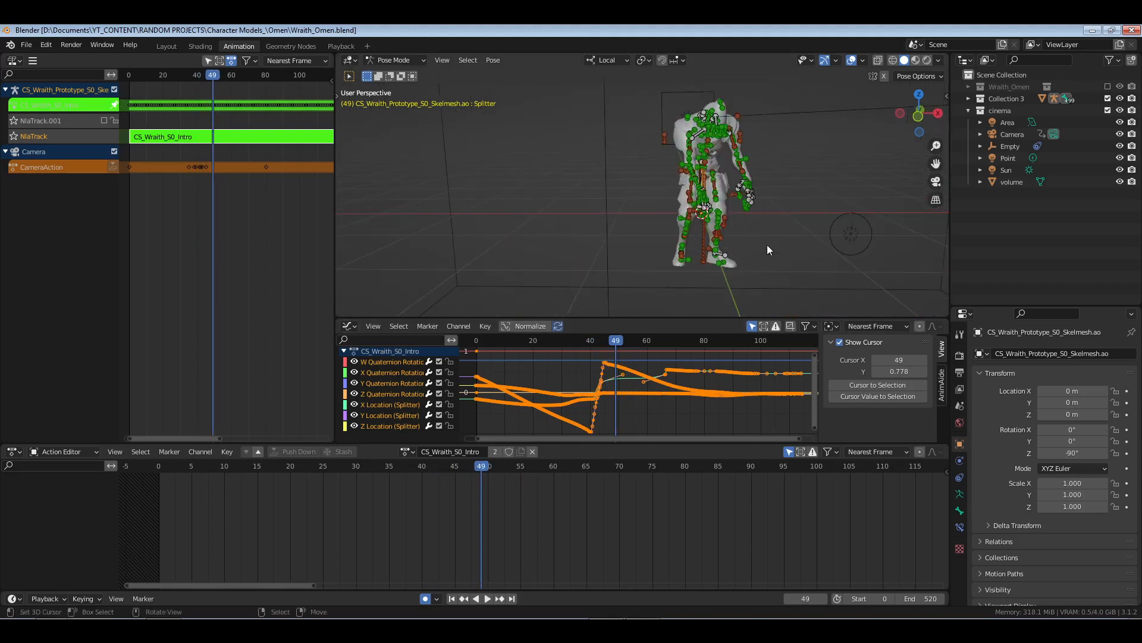
key(space)
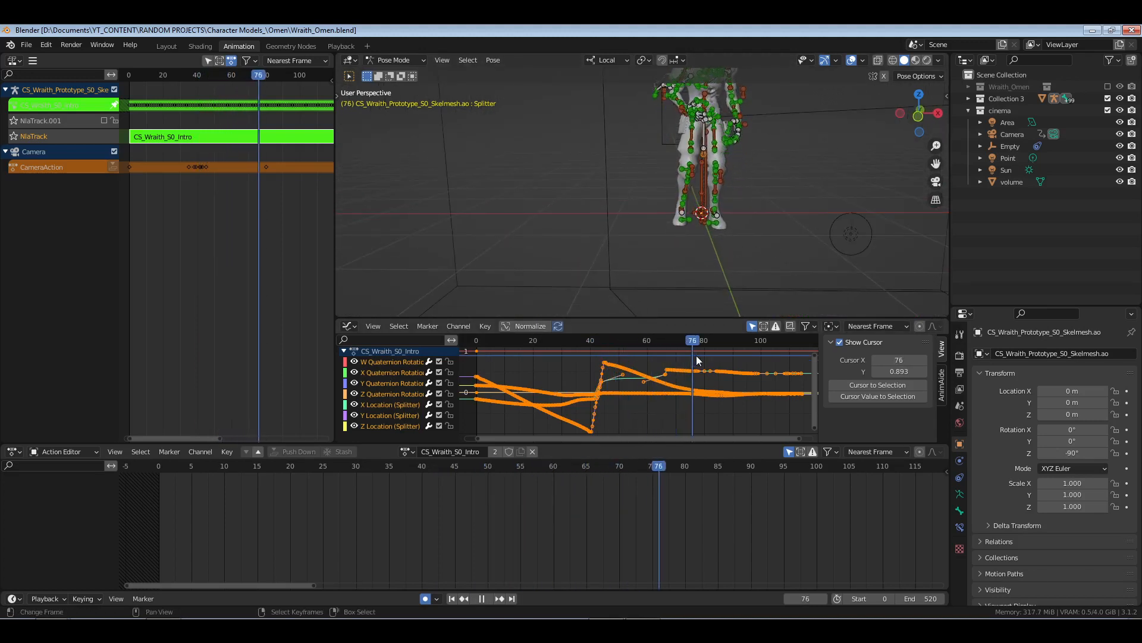
drag(726, 355, 681, 357)
middle_drag(724, 221, 694, 233)
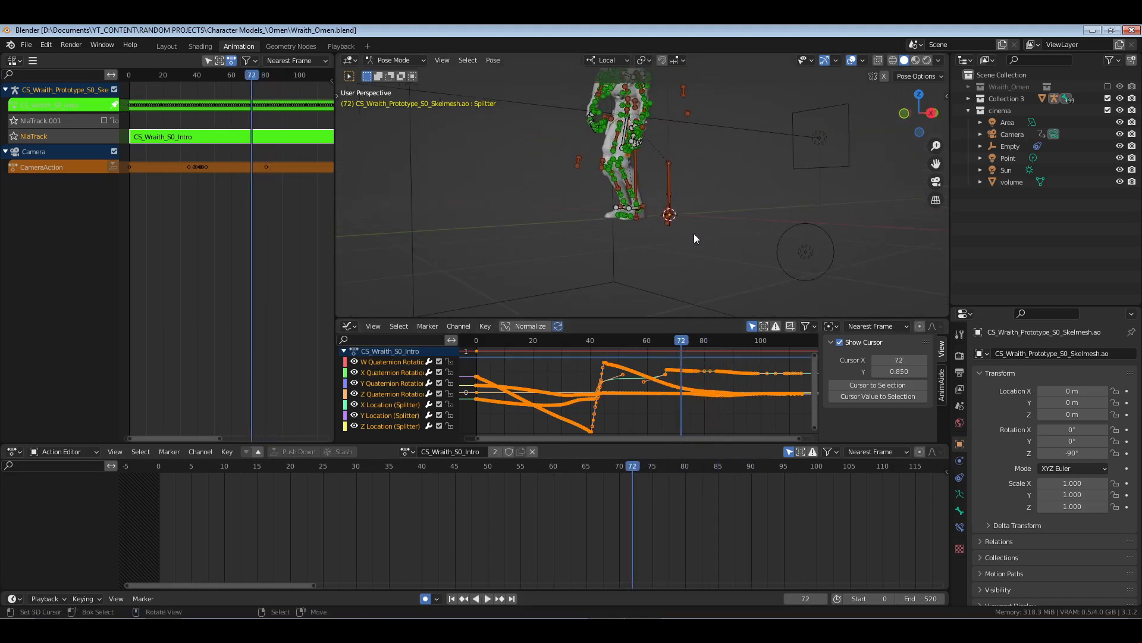
key(KP_3)
key(space)
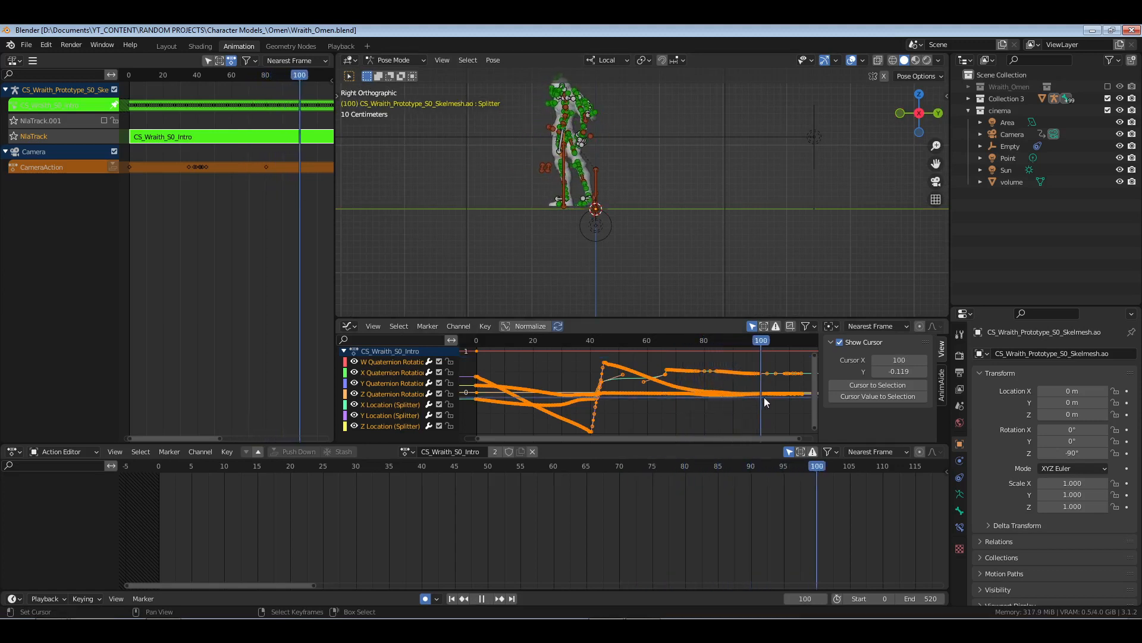
drag(755, 398, 559, 402)
key(space)
middle_drag(616, 198, 676, 209)
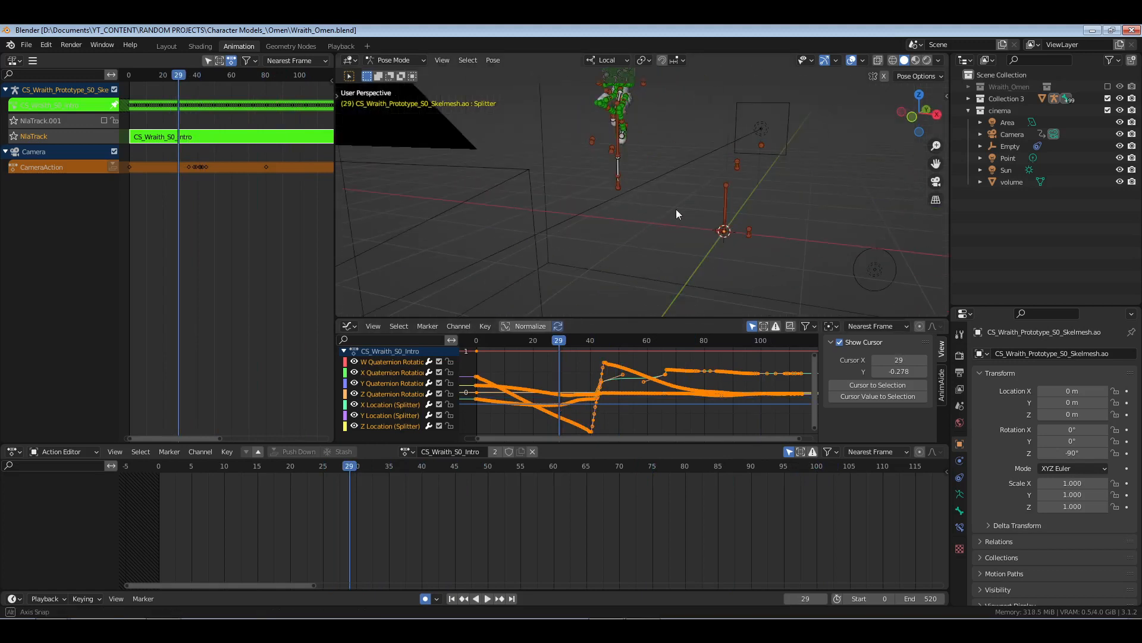
shift+middle_drag(628, 174, 667, 264)
- Leave tweak mode, return to frame 0, and revert through the undo history to the Select All entry that precedes Smooth Keys
key(Tab)
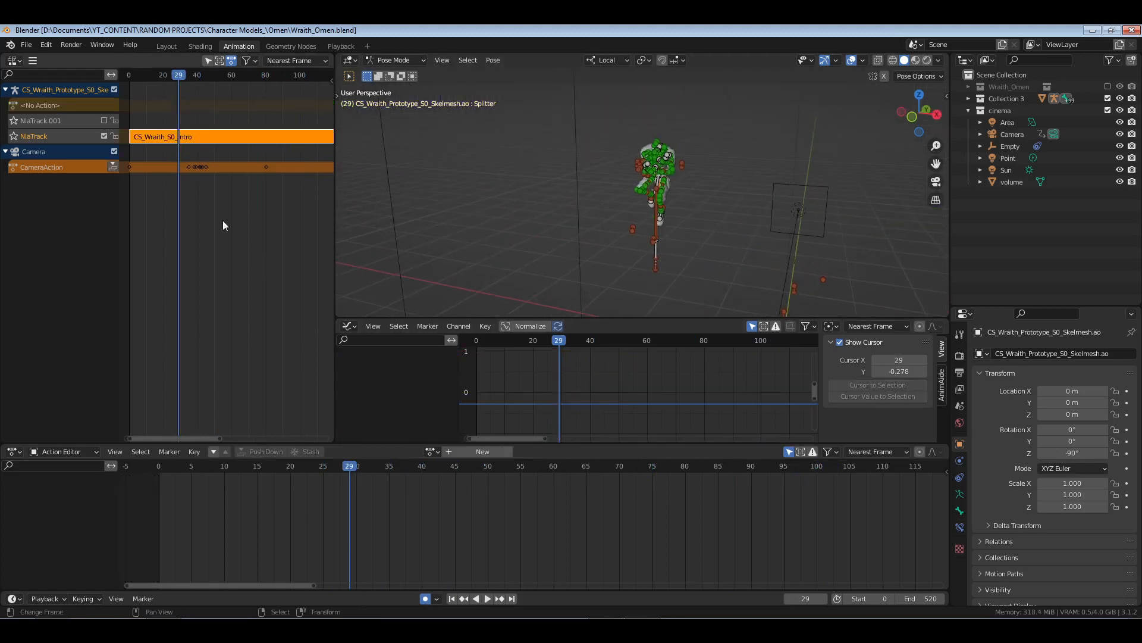
drag(184, 207, 129, 208)
click(181, 226)
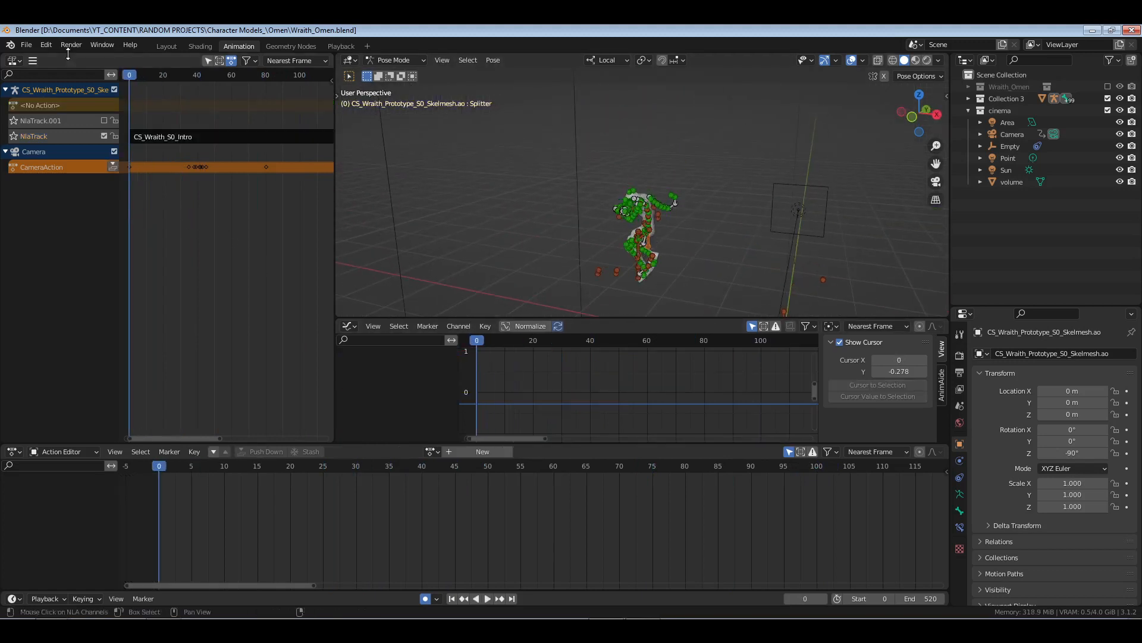
click(46, 44)
mouse_move(131, 88)
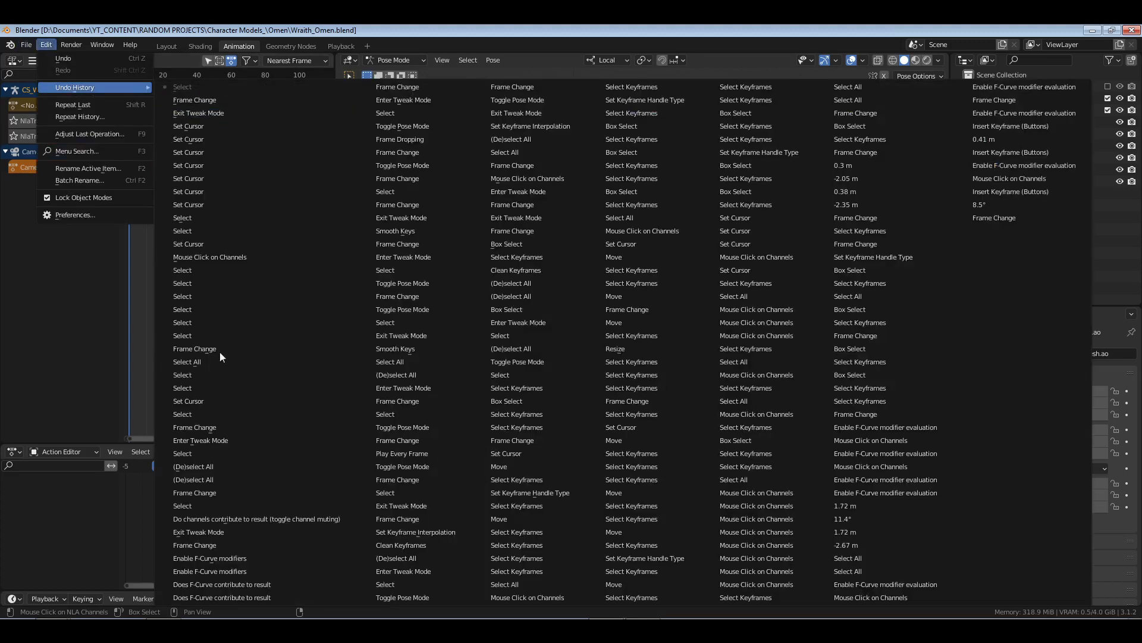
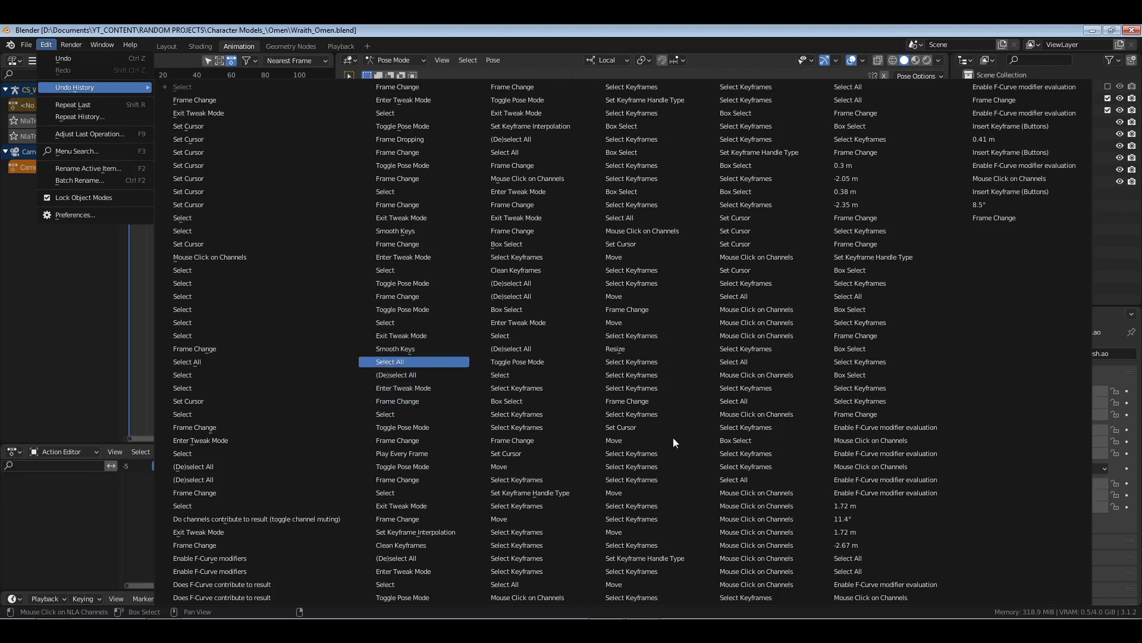
key(Return)
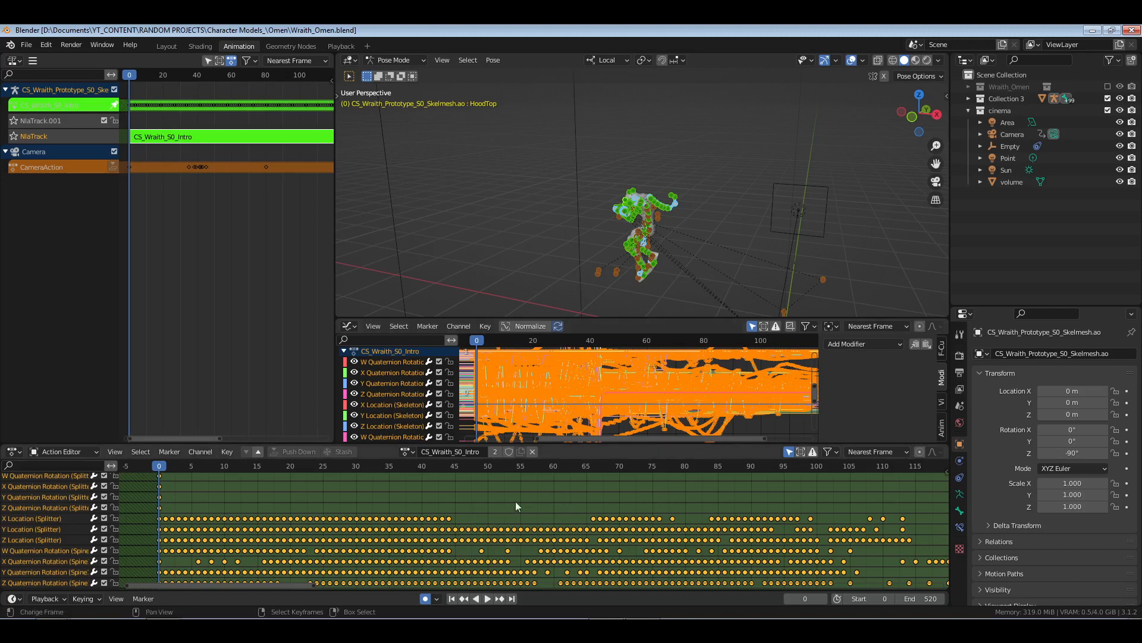
- Play the restored CS_Wraith_S0_Intro strip from frame 0 outside tweak mode and scrub back to frame 20
key(space)
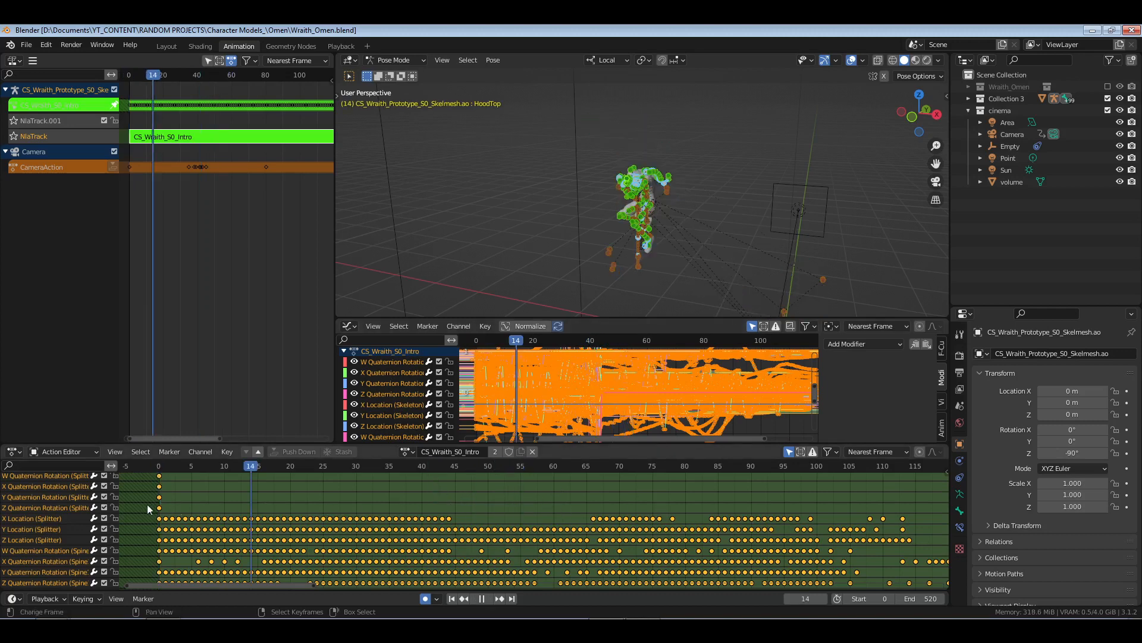
key(Tab)
scroll(248, 265, down, 4)
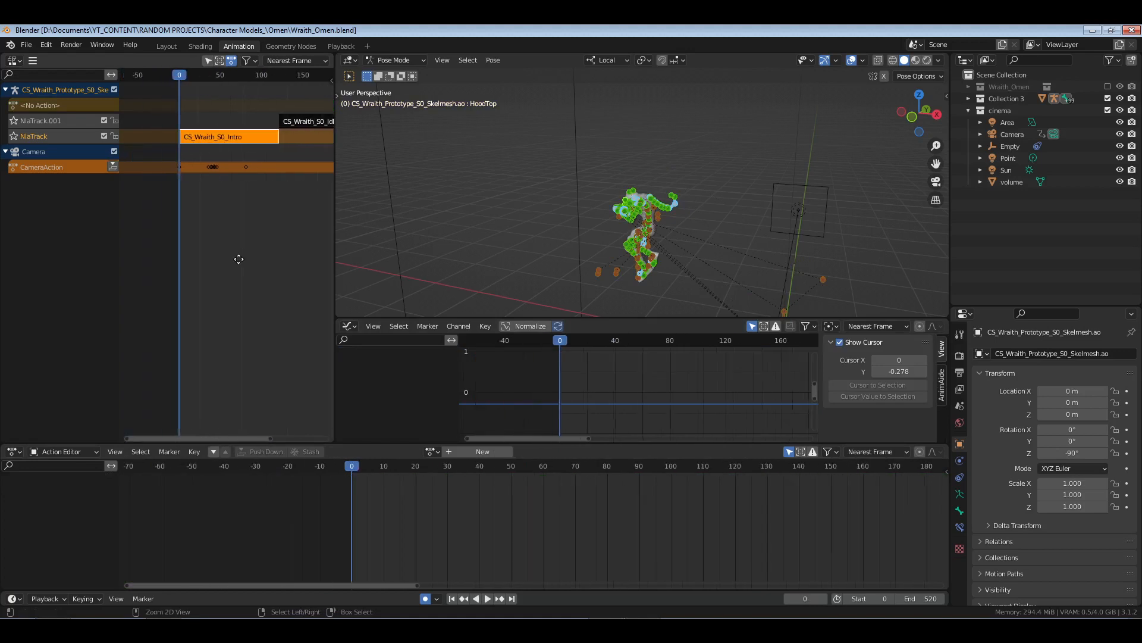
key(space)
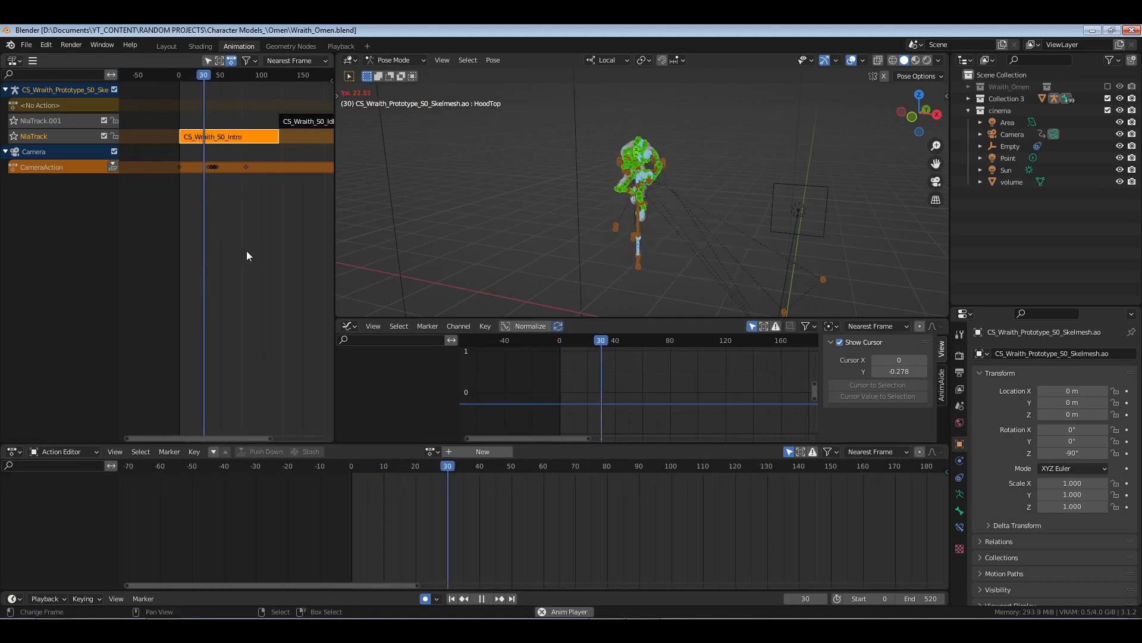
key(space)
mouse_move(201, 223)
mouse_down()
mouse_move(216, 220)
mouse_move(195, 214)
mouse_up()
- Enter tweak mode on the intro strip, fit all its curves, and box-select the keyframes between about frames 17 and 57
key(Tab)
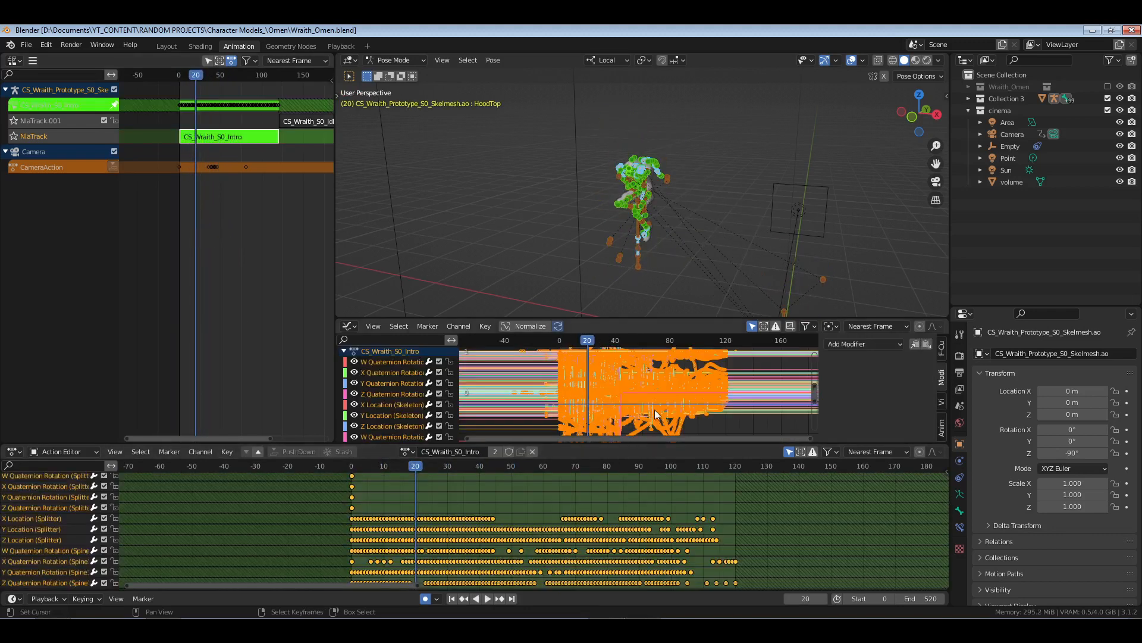
key(Home)
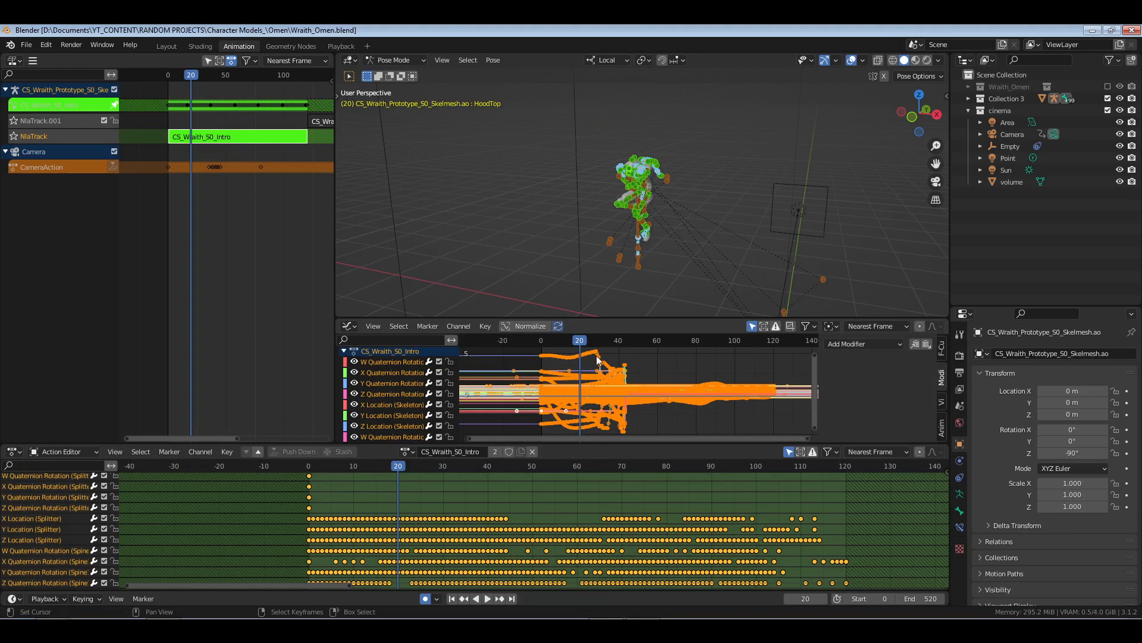
drag(649, 356, 578, 391)
middle_drag(531, 507, 556, 475)
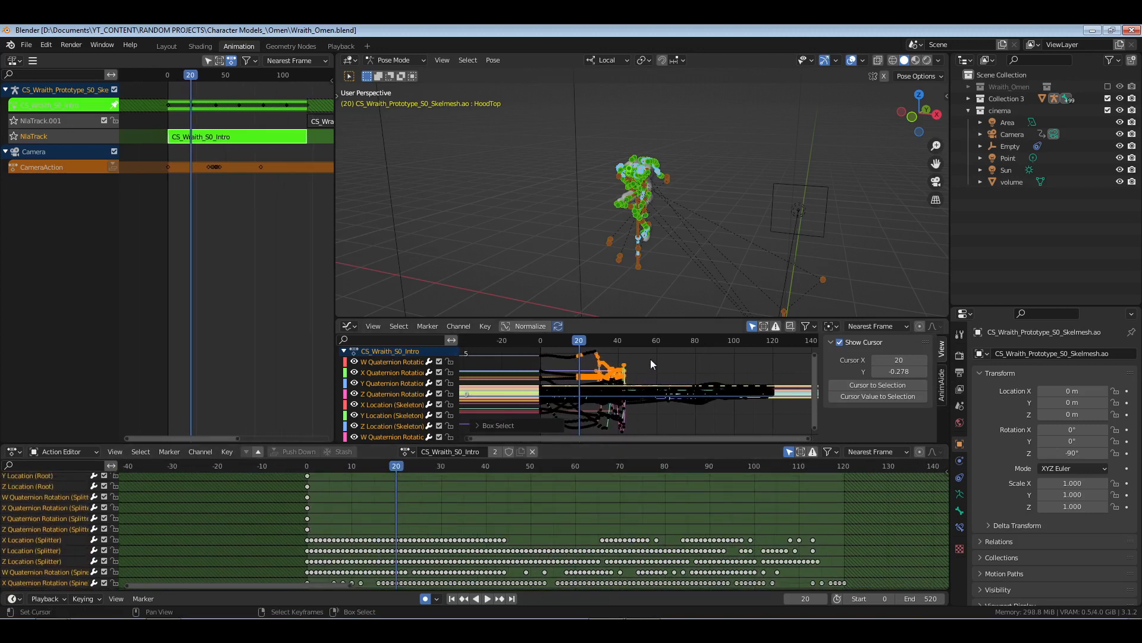
drag(651, 359, 574, 448)
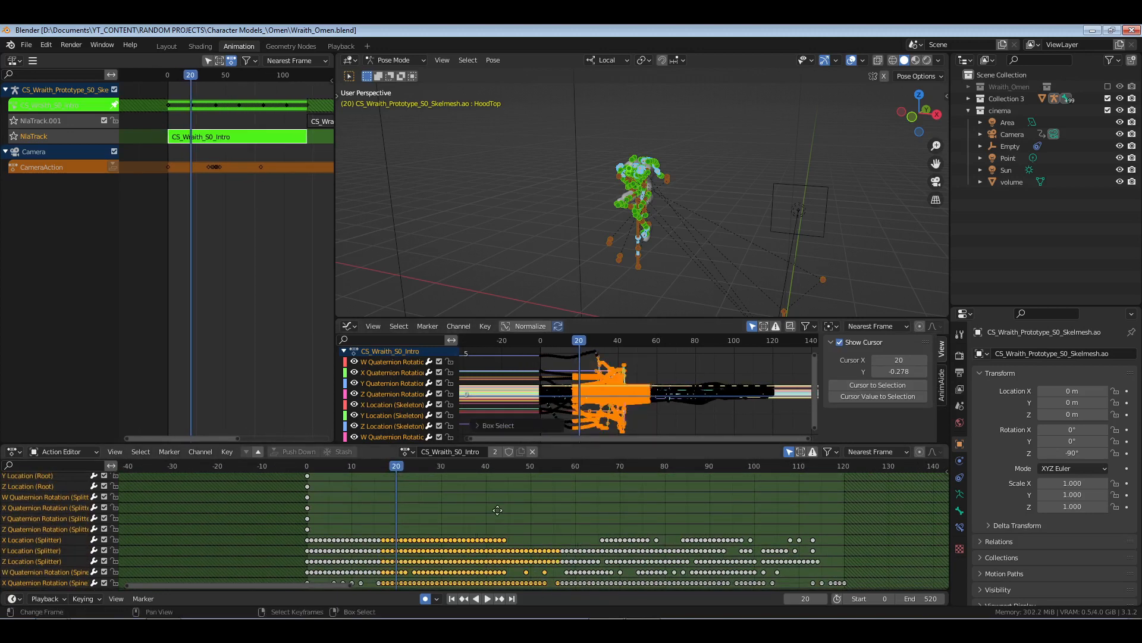
middle_drag(498, 510, 425, 505)
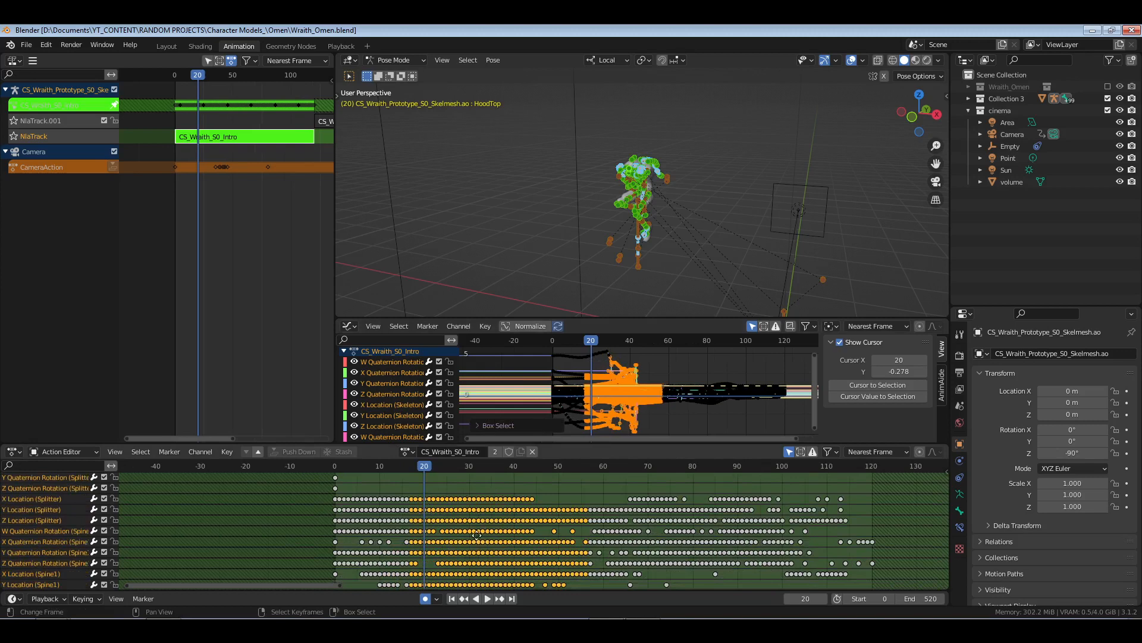
middle_drag(477, 535, 444, 494)
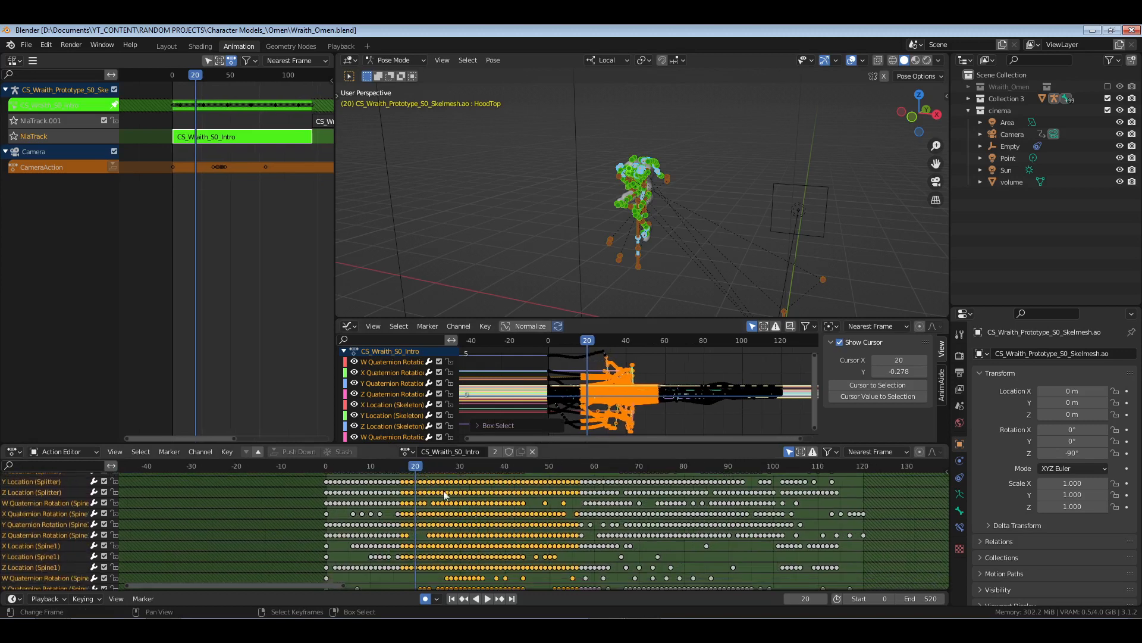
- Go to frame 0, select only the L_Shoulder bone and fit its curves in the Graph Editor
click(325, 473)
click(618, 285)
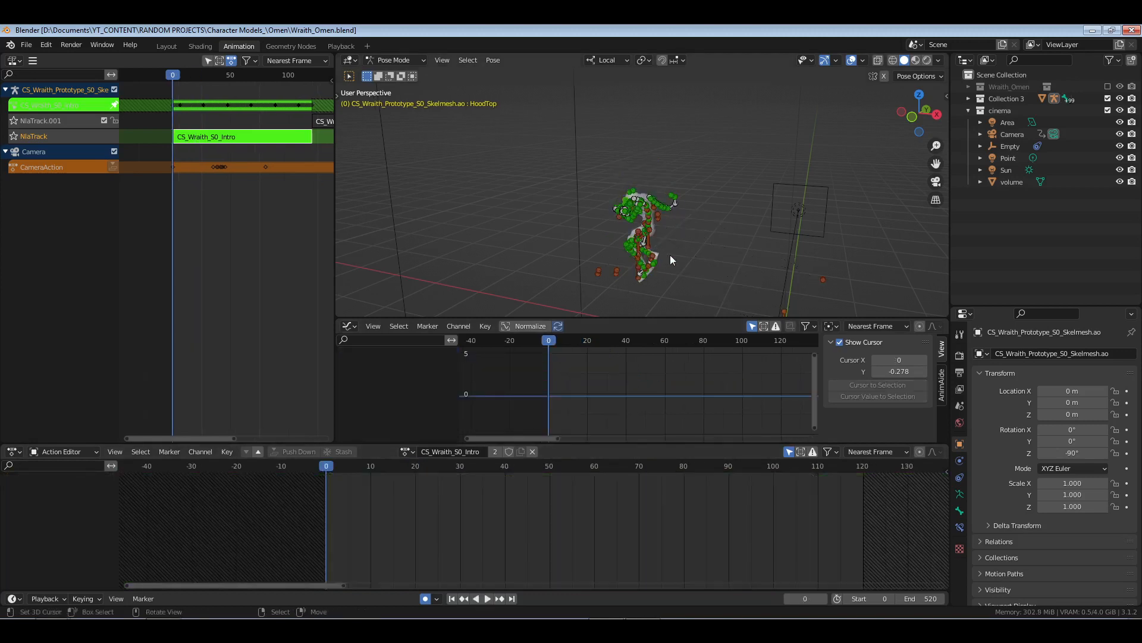
middle_drag(670, 255, 596, 201)
scroll(596, 201, up, 2)
drag(410, 109, 518, 217)
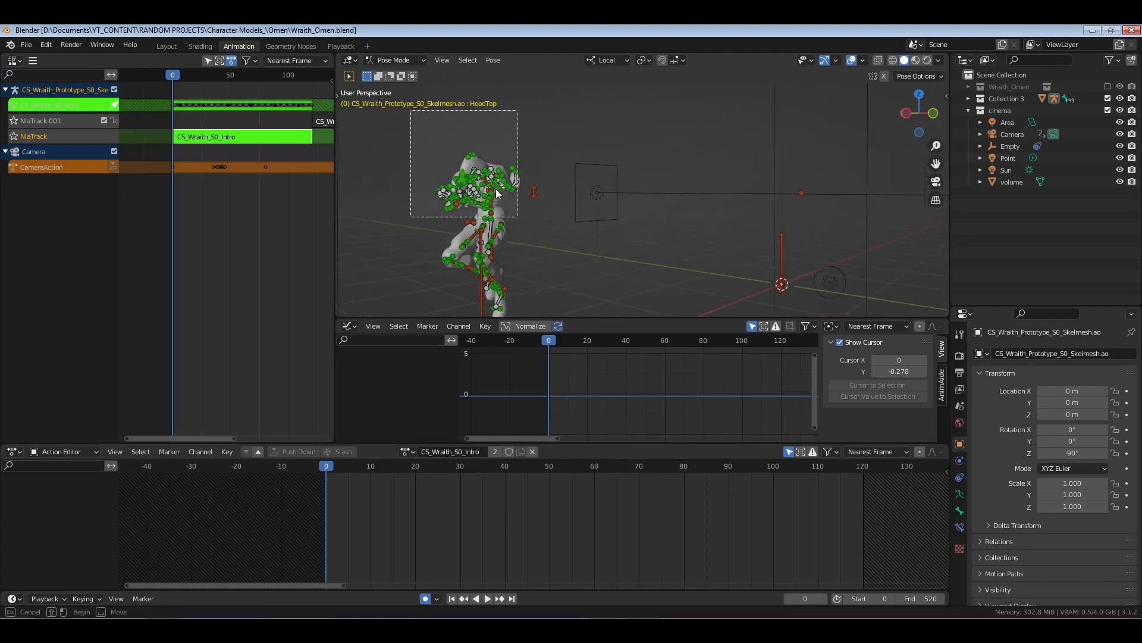
key(KP_Decimal)
key(alt+a)
scroll(495, 188, up, 3)
mouse_move(665, 233)
middle_down()
mouse_move(656, 229)
mouse_move(738, 209)
mouse_move(667, 229)
middle_up()
click(726, 212)
key(Home)
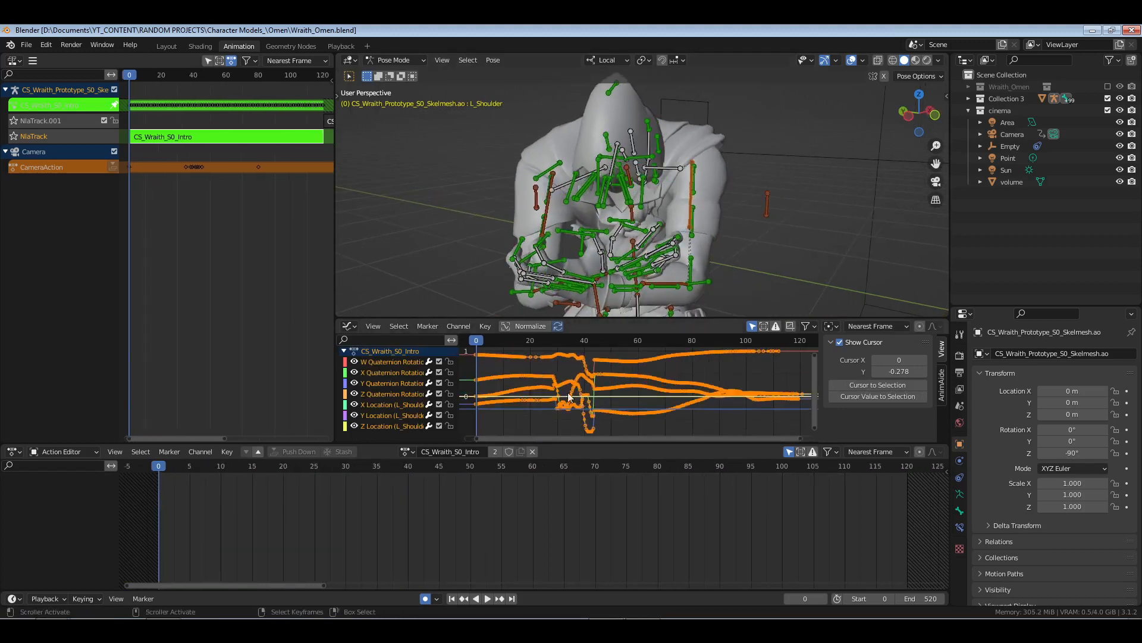
- Frame the L_Shoulder keyframes around the curve dip before frame 45 and isolate the Y Quaternion Rotation curve
drag(538, 347, 616, 426)
key(KP_Decimal)
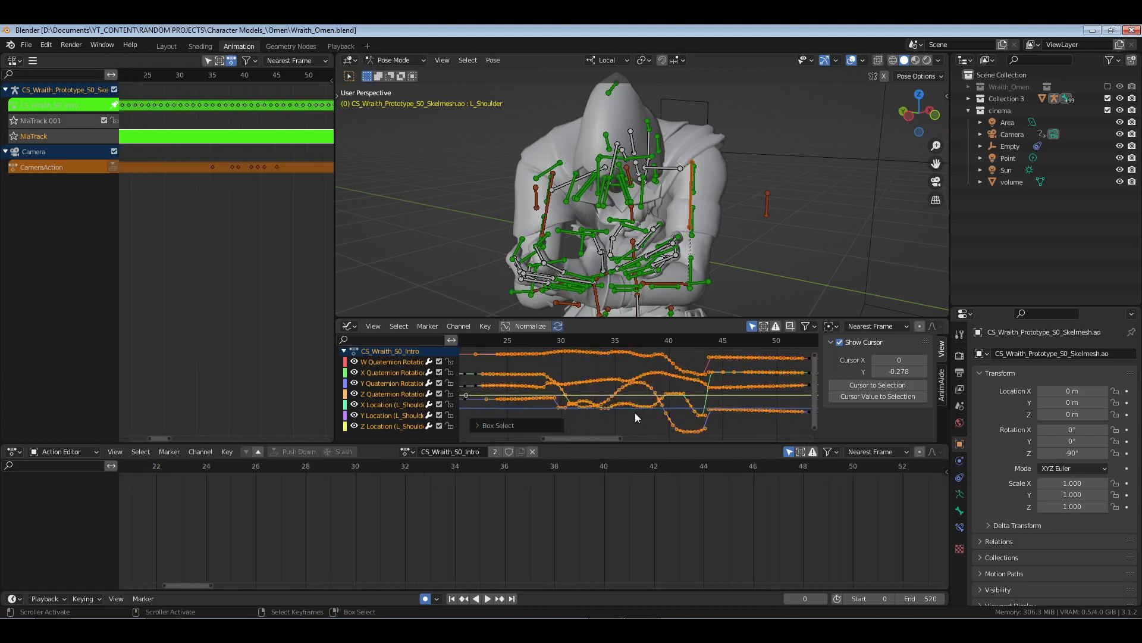
middle_drag(647, 417, 640, 413)
right_click(649, 421)
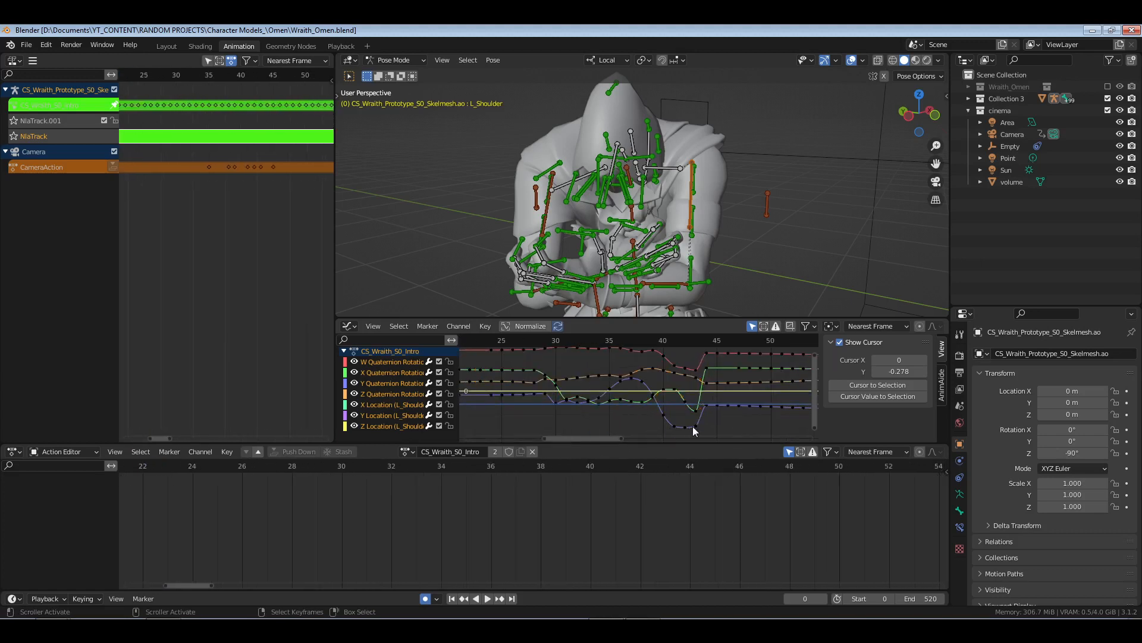
click(375, 416)
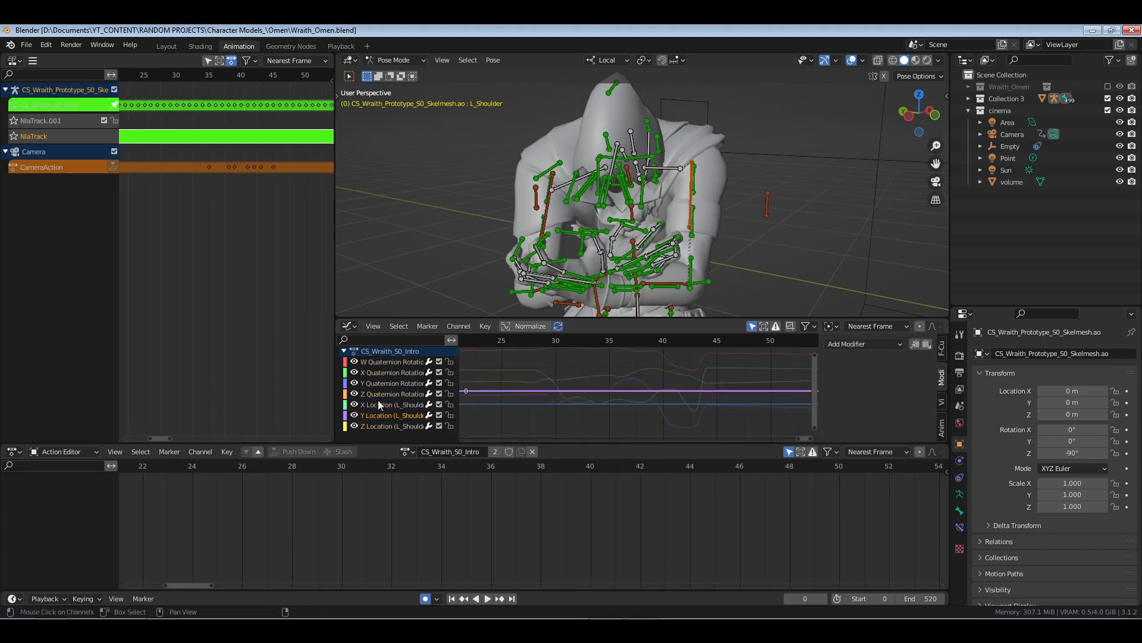
click(379, 385)
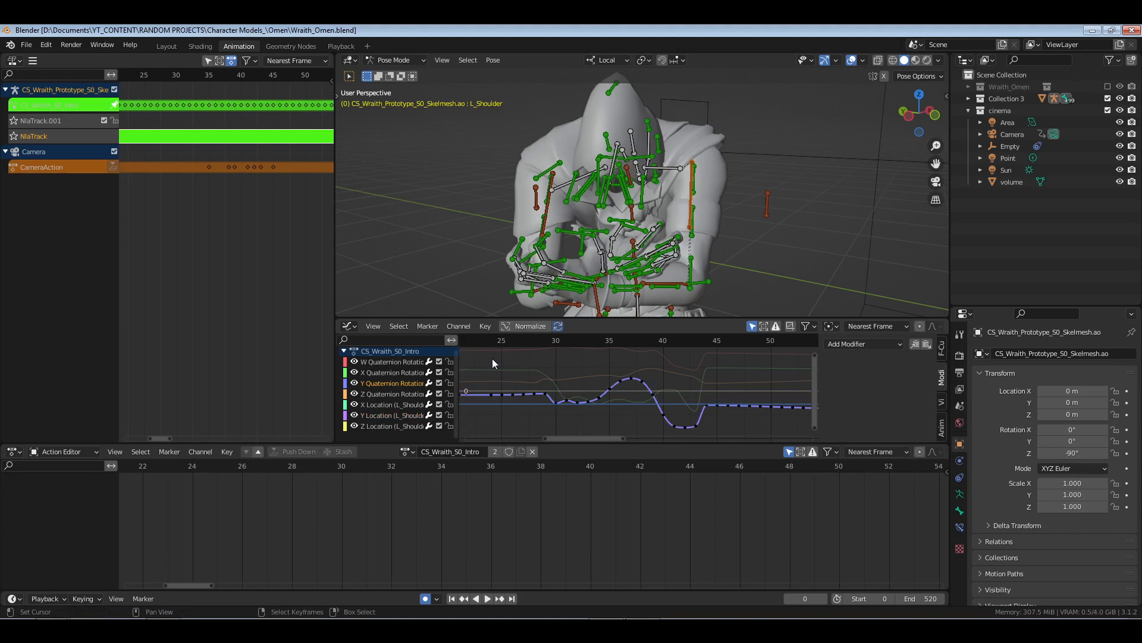
- Box-select the Y Quaternion Rotation keyframes across the dip and set the current frame to 25
drag(491, 358, 759, 442)
click(514, 403)
key(space)
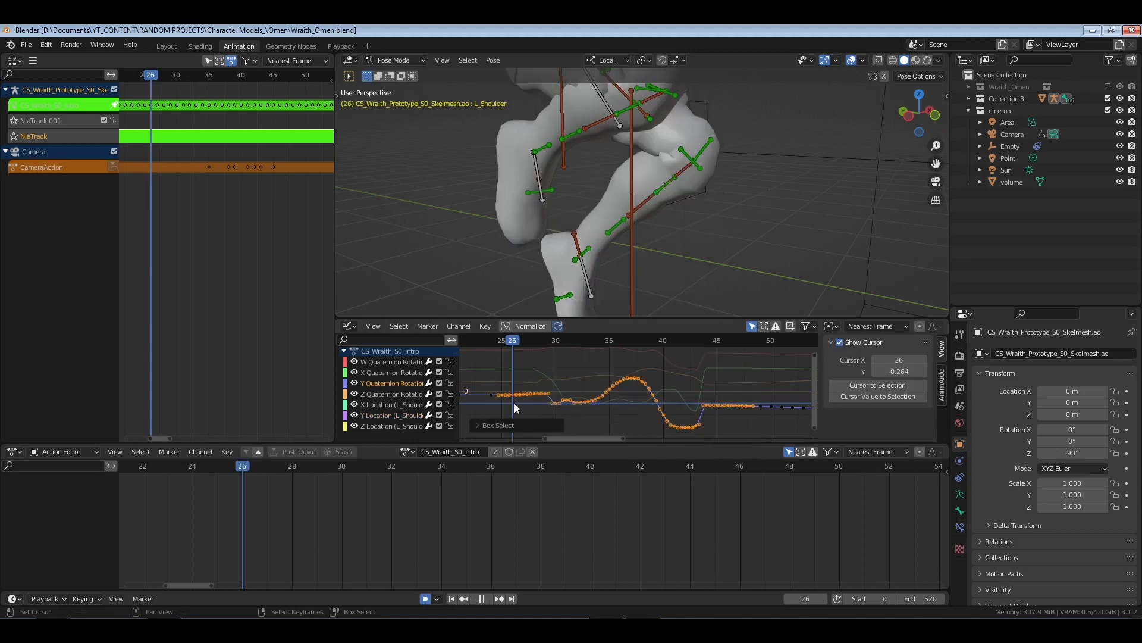
key(Escape)
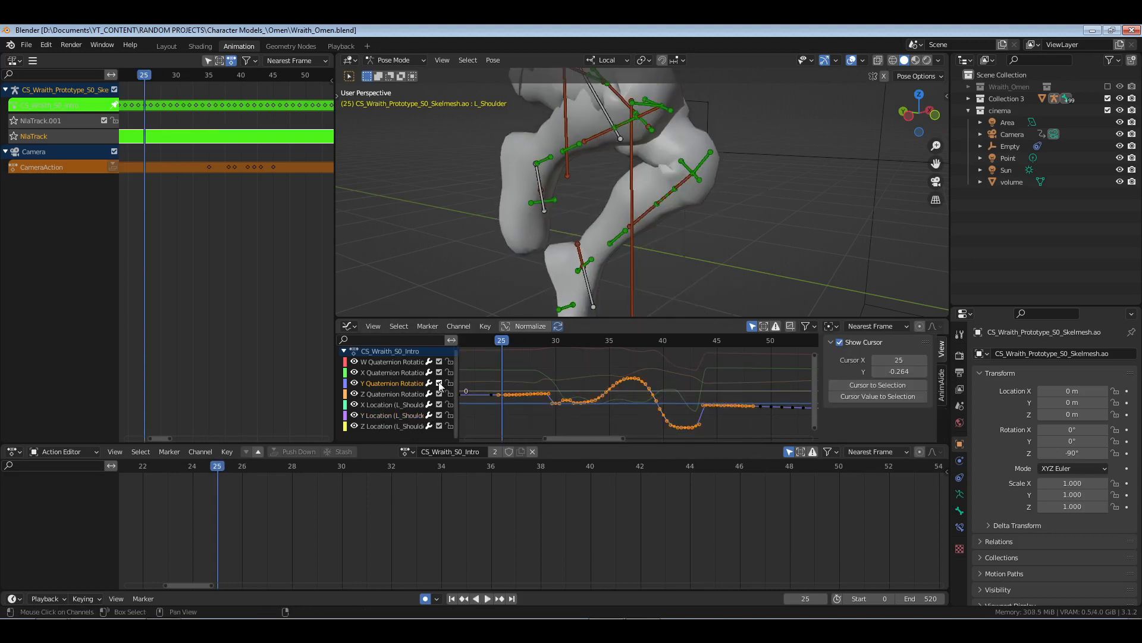
- Mute all L_Shoulder channels except Y Quaternion Rotation and bring the character's upper body into view
click(449, 384)
click(450, 384)
click(439, 382)
drag(441, 373, 438, 414)
middle_drag(659, 220, 575, 352)
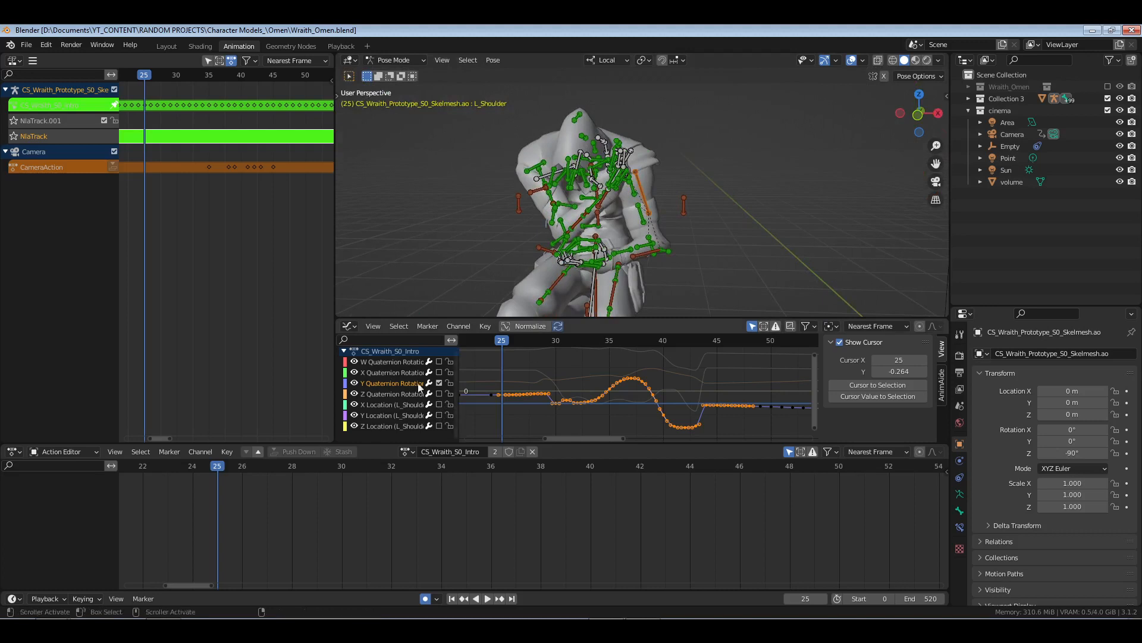
- Toggle the W and X Quaternion Rotation channels on and off, and scrub to frame 37 to compare the arm's pose
click(440, 361)
click(439, 372)
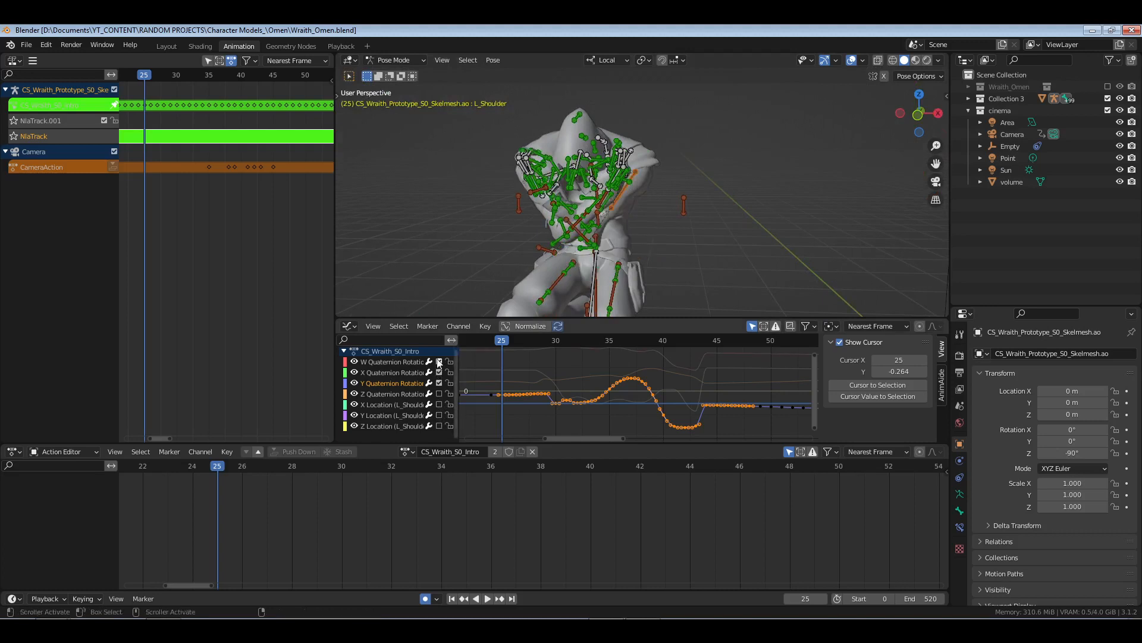
click(439, 361)
click(439, 373)
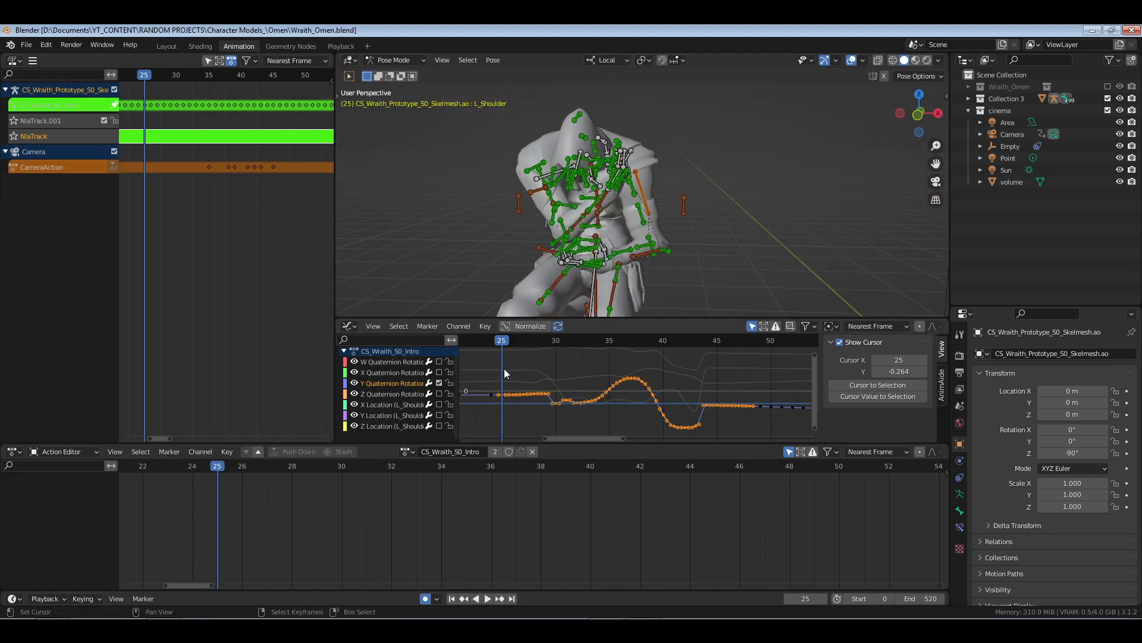
key(space)
drag(534, 371, 632, 372)
- Unmute the remaining quaternion and location channels of L_Shoulder, scrubbing to frame 33 to check the arm's pose
click(439, 372)
click(439, 361)
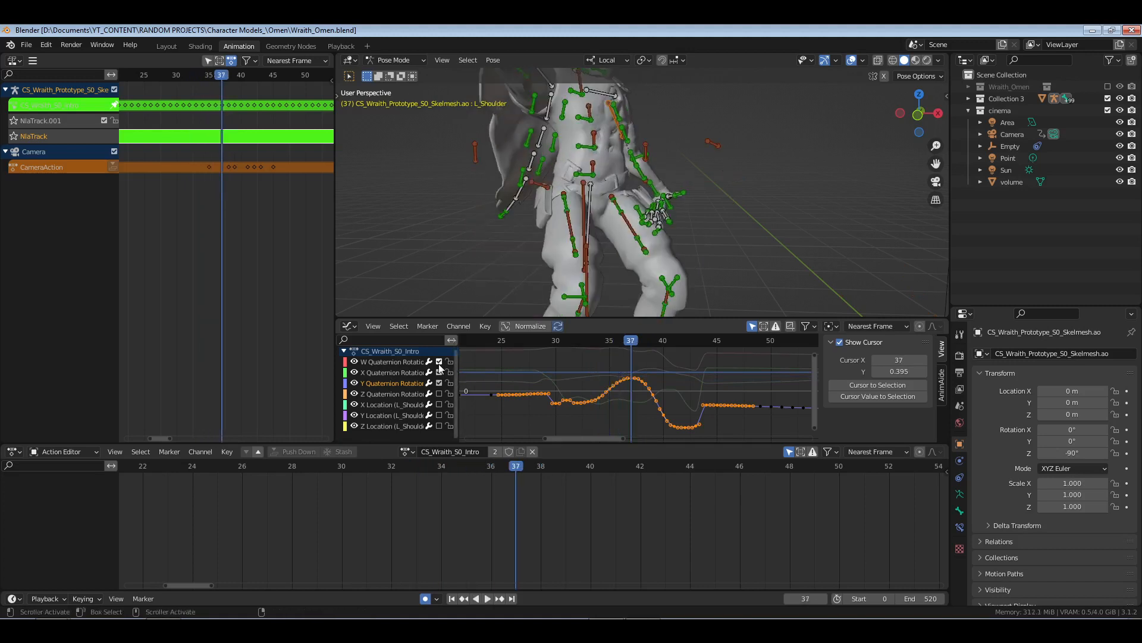
click(439, 393)
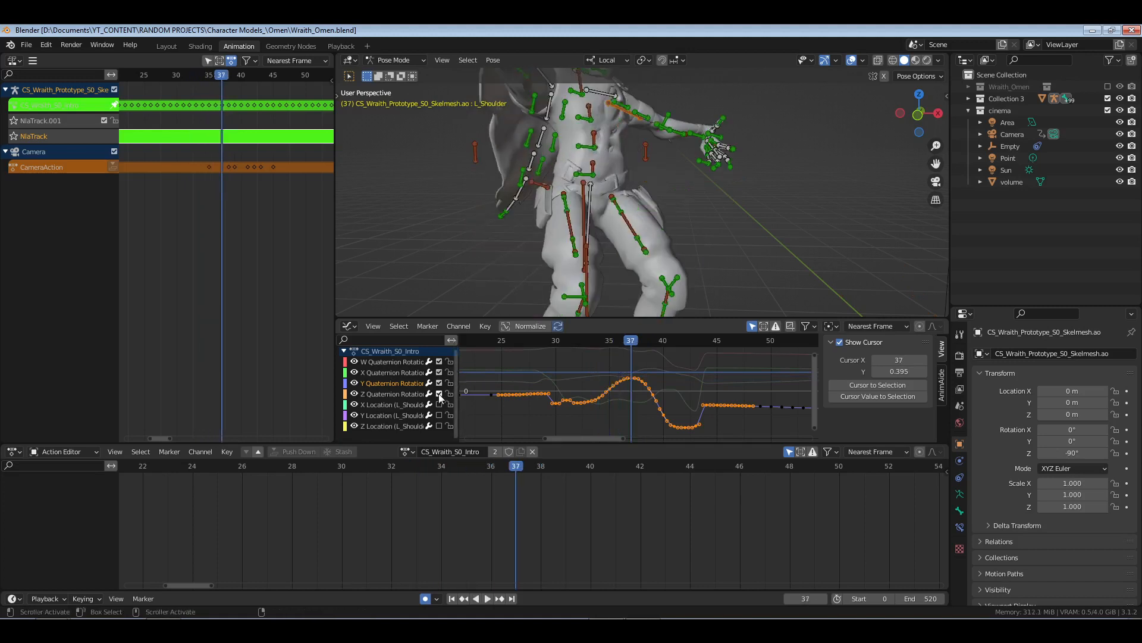
drag(616, 361, 588, 374)
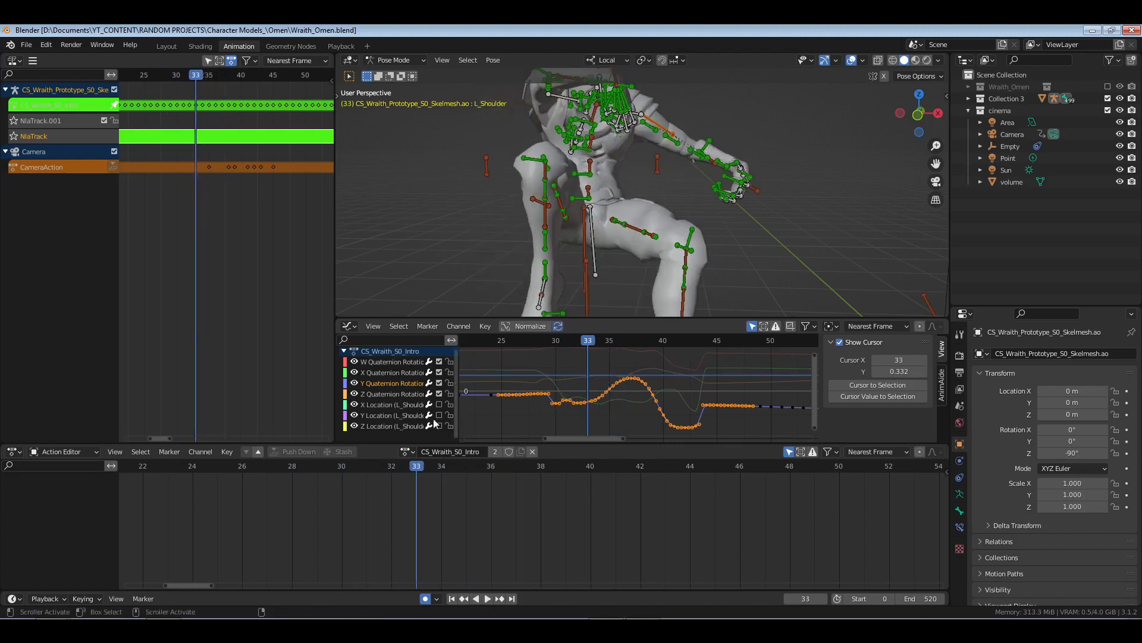
drag(440, 405, 439, 426)
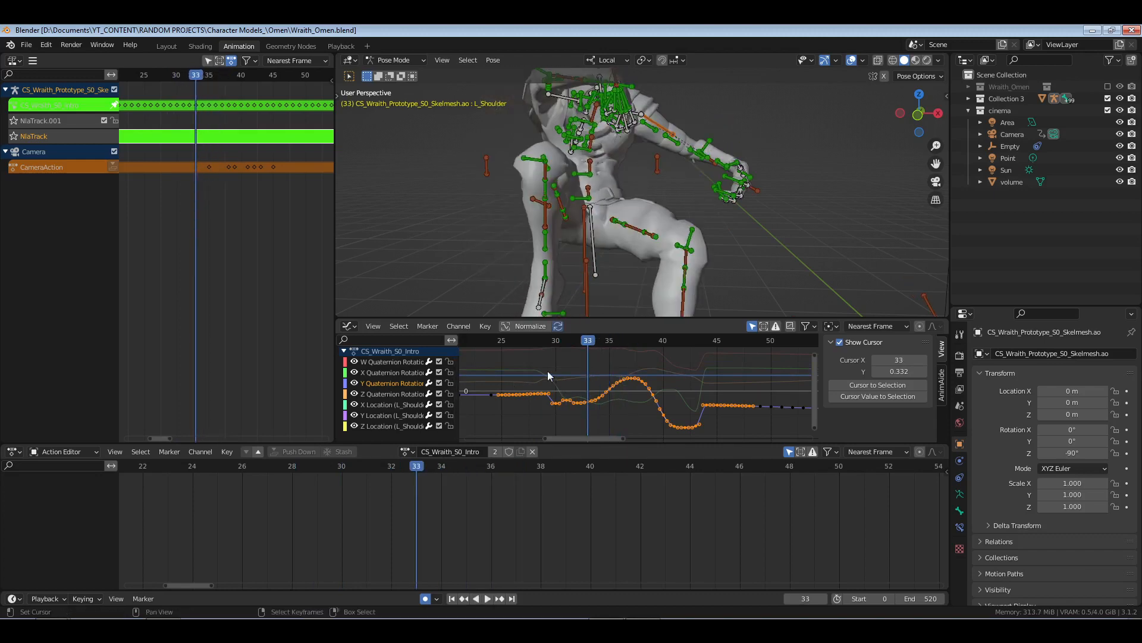
- Box-select the Y Quaternion Rotation keyframes of L_Shoulder from about frame 23 to frame 43
drag(547, 370, 578, 370)
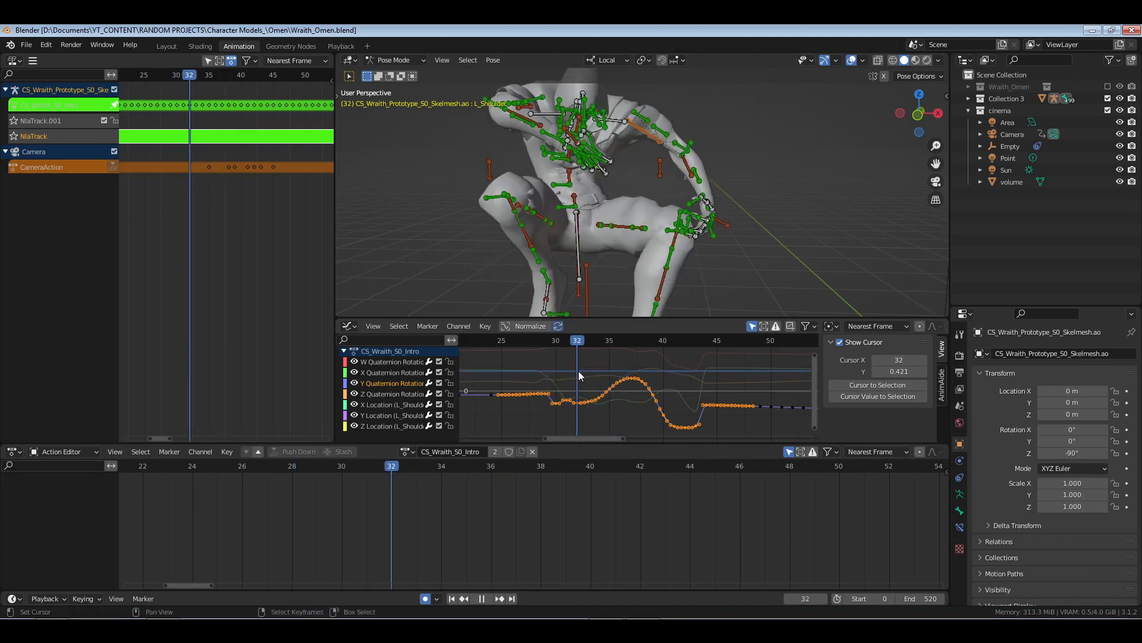
right_click(492, 369)
drag(480, 359, 704, 433)
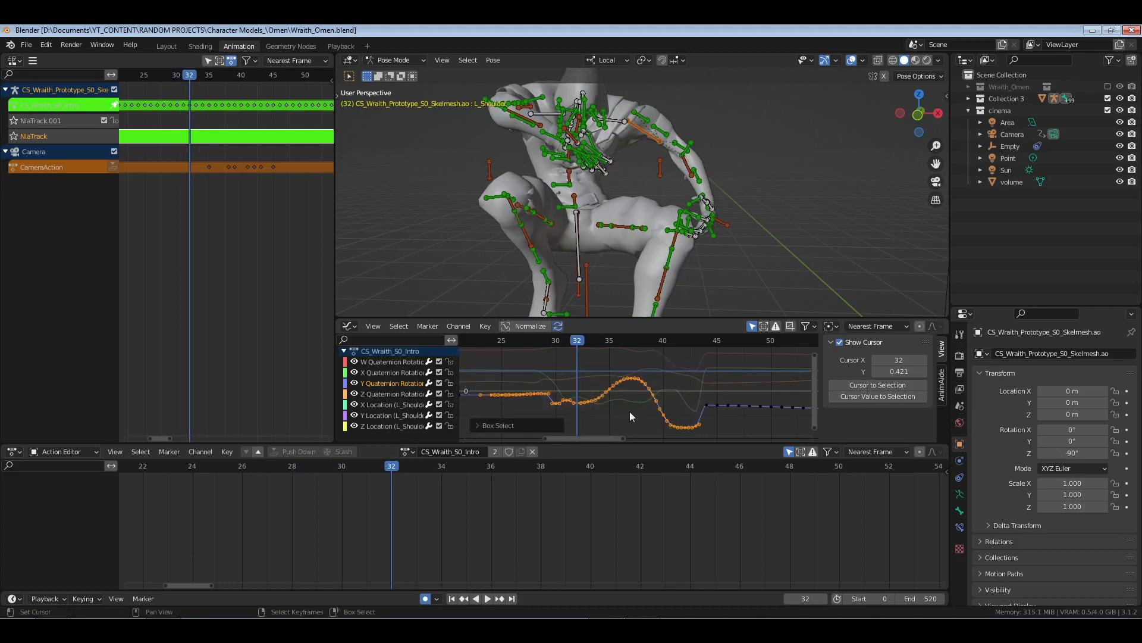
- Try smoothing the selected Y Quaternion Rotation keyframes, check the arm's motion in playback, and undo the smoothing
key(alt+o)
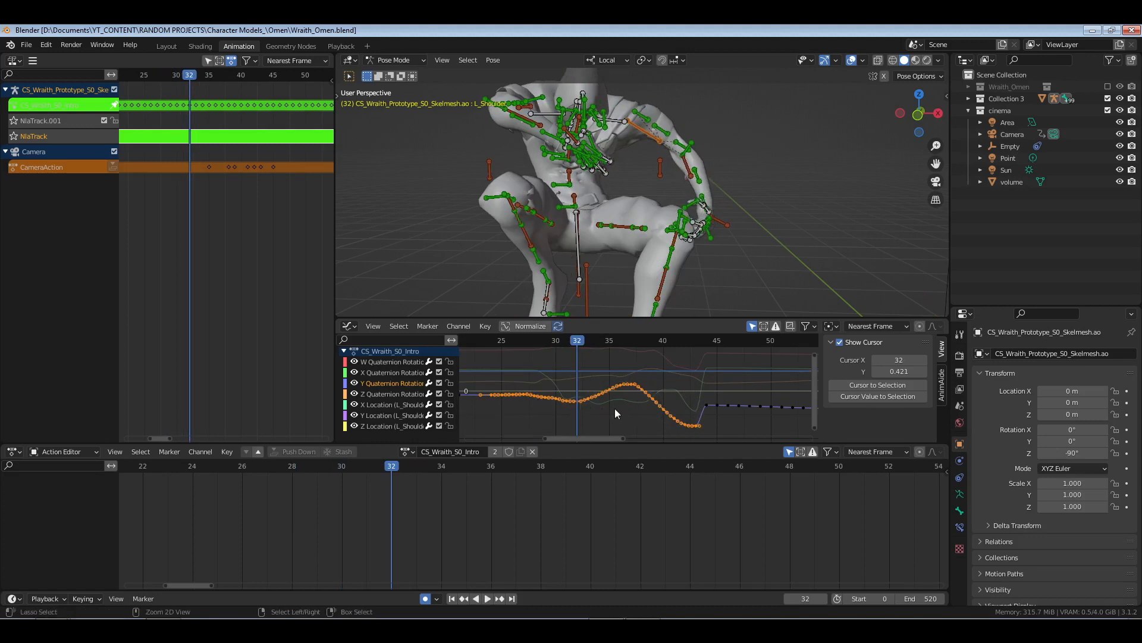
key(ctrl+z)
middle_drag(725, 273, 617, 258)
scroll(735, 270, up, 4)
drag(556, 355, 469, 366)
key(alt+o)
scroll(616, 213, down, 5)
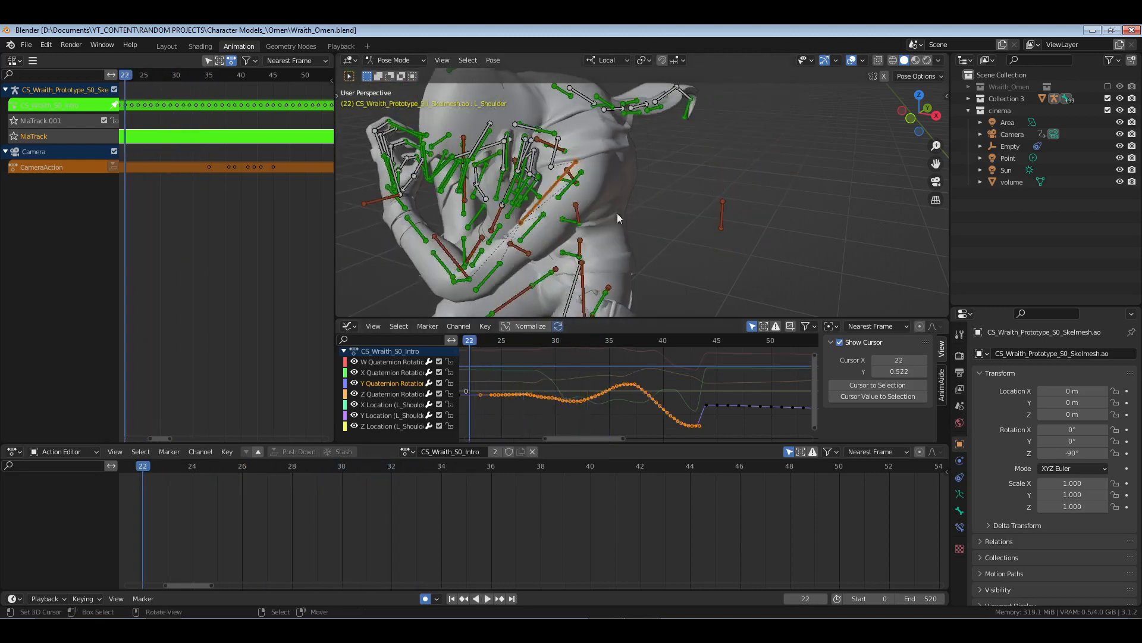
key(space)
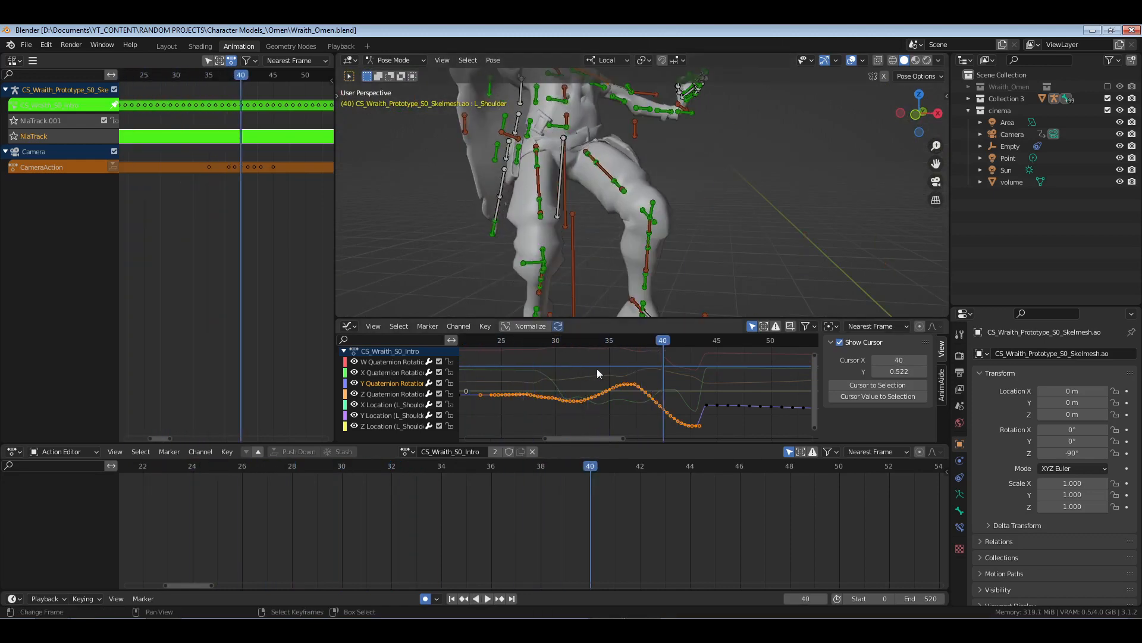
click(580, 371)
key(ctrl+z)
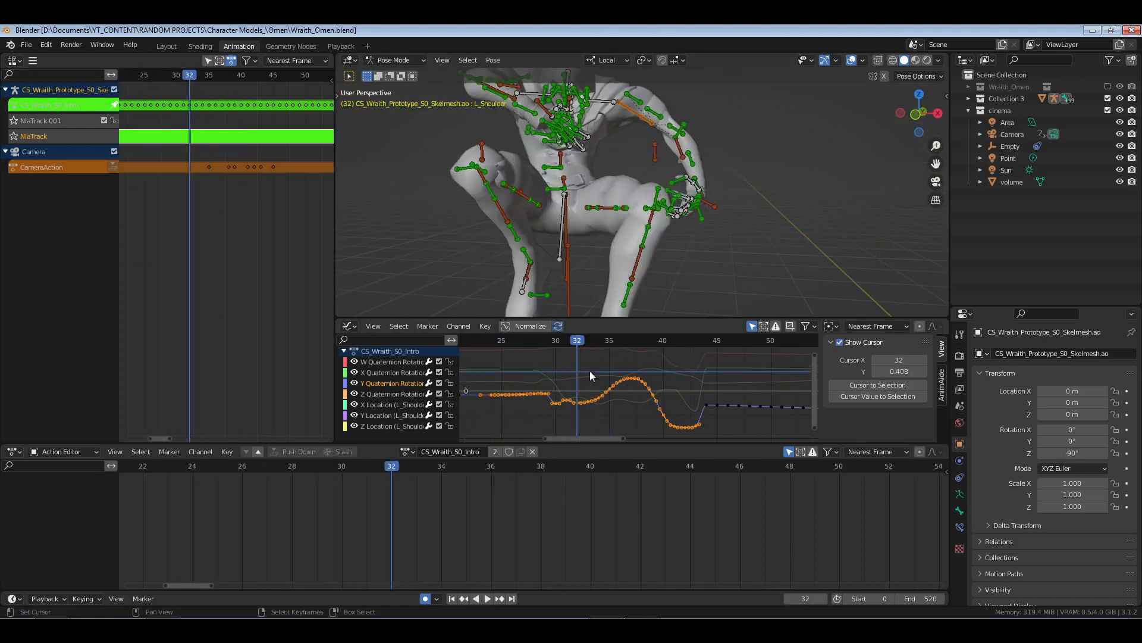
- Smooth the selected Y Quaternion Rotation keyframes with AnimAide's Smooth slider and play back the result
mouse_move(590, 370)
mouse_down()
mouse_move(542, 366)
mouse_move(665, 367)
mouse_move(595, 366)
mouse_up()
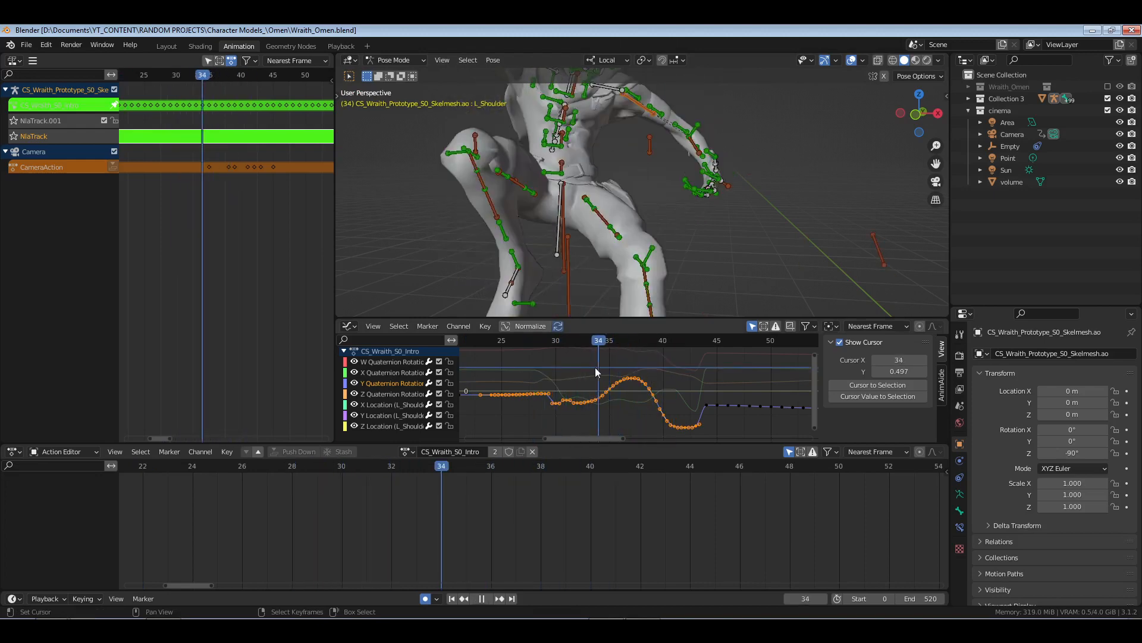
click(942, 382)
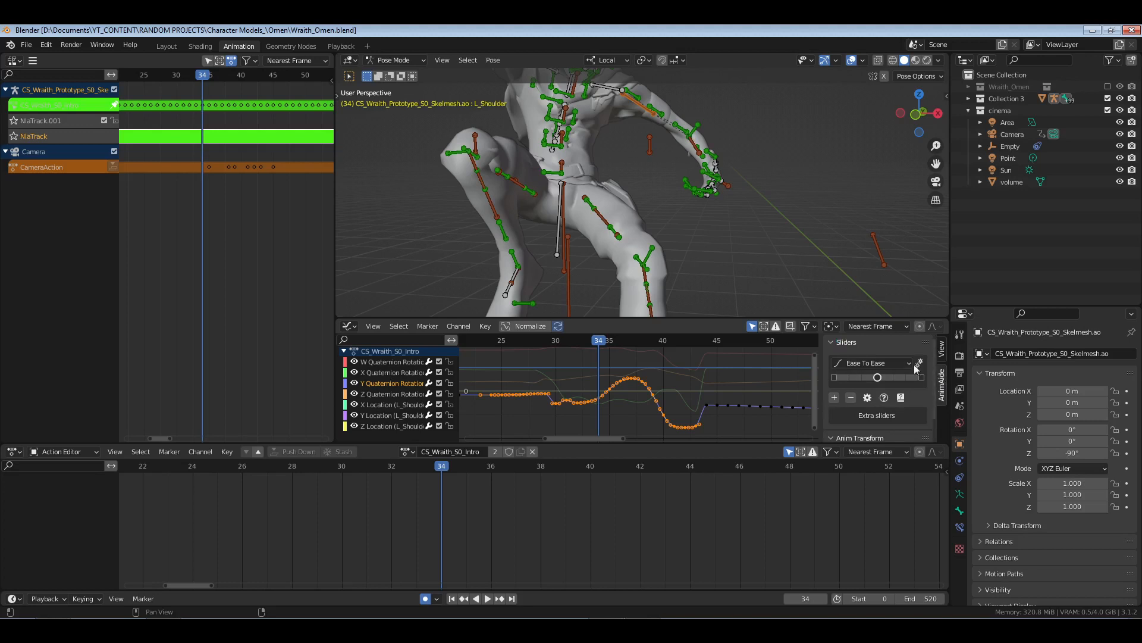
click(875, 364)
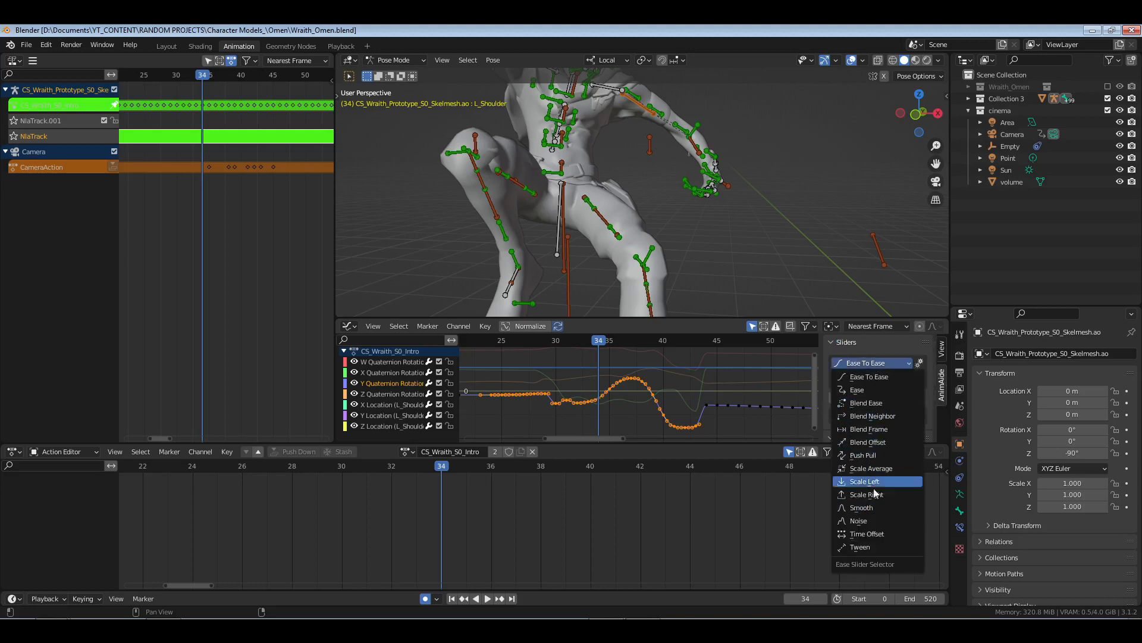
click(870, 509)
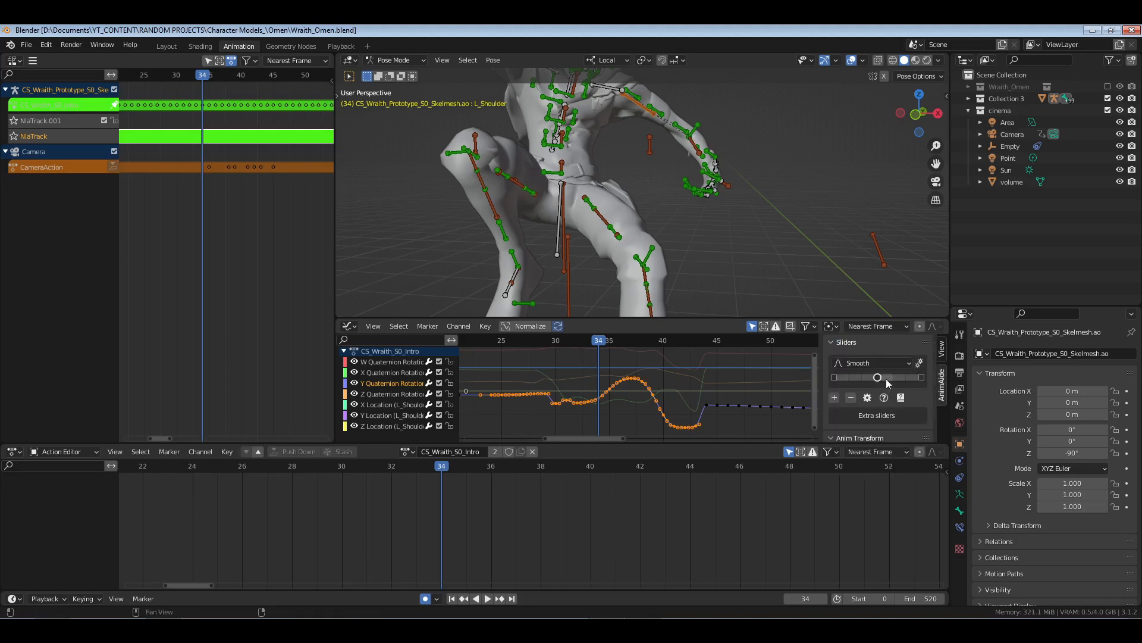
click(921, 365)
drag(884, 378, 926, 378)
key(space)
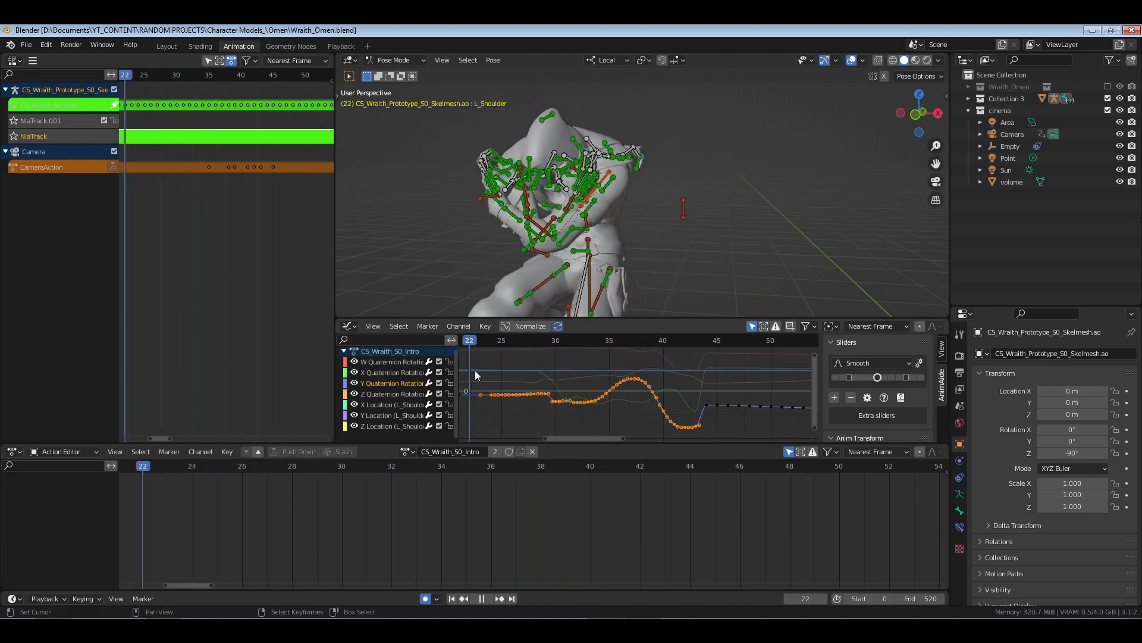
key(Escape)
- Fit all L_Shoulder curves in view, deselect their keyframes, and save the file with the current frame at 0
key(a)
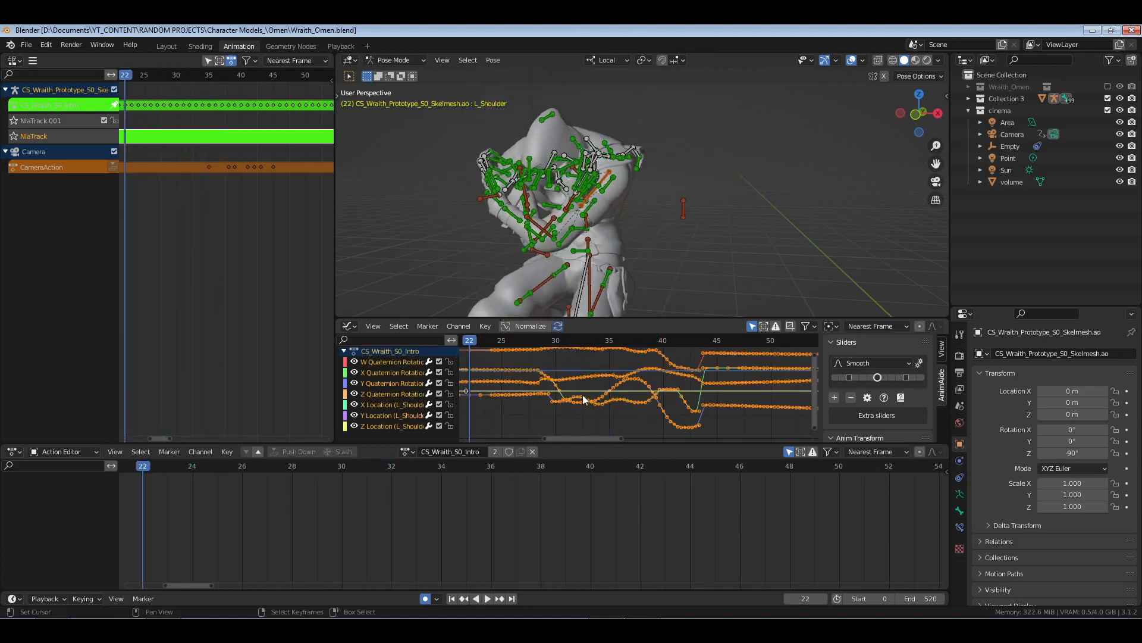
key(Home)
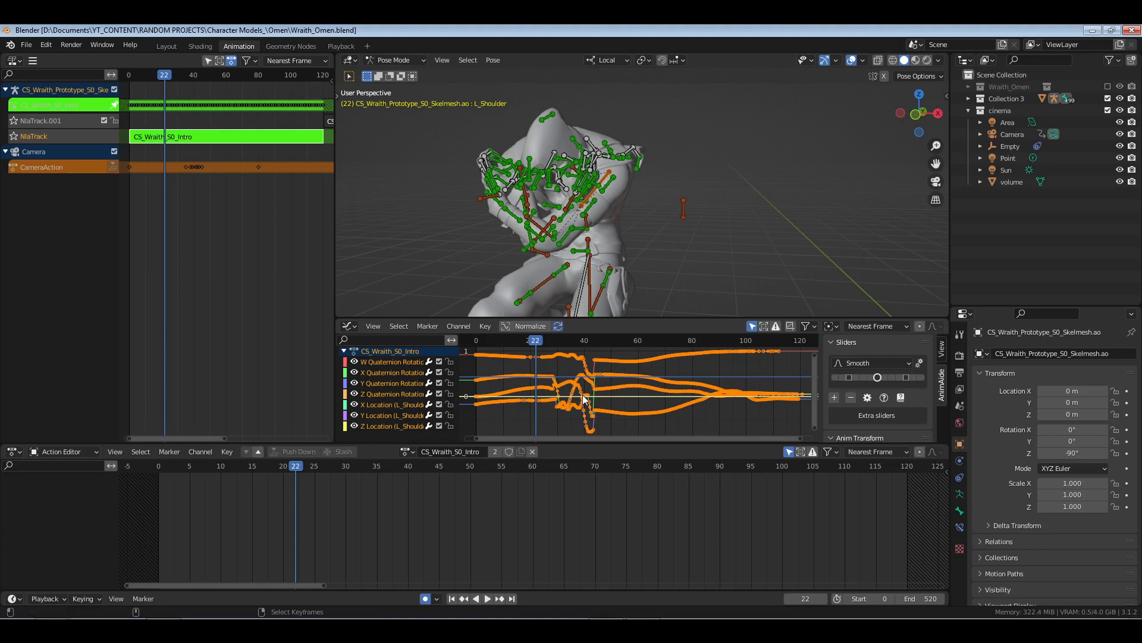
key(alt+a)
click(133, 517)
key(ctrl+s)
ctrl+scroll(225, 542, left, 2)
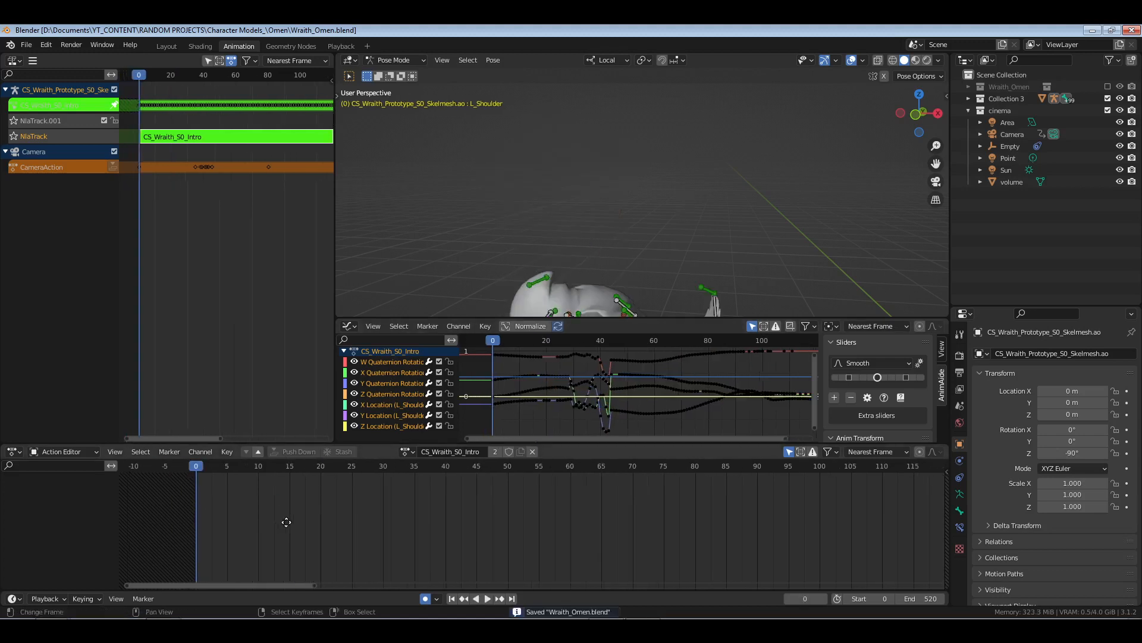
- Exit tweak mode on the CS_Wraith_S0_Intro strip, deselect it, and save the file
key(Tab)
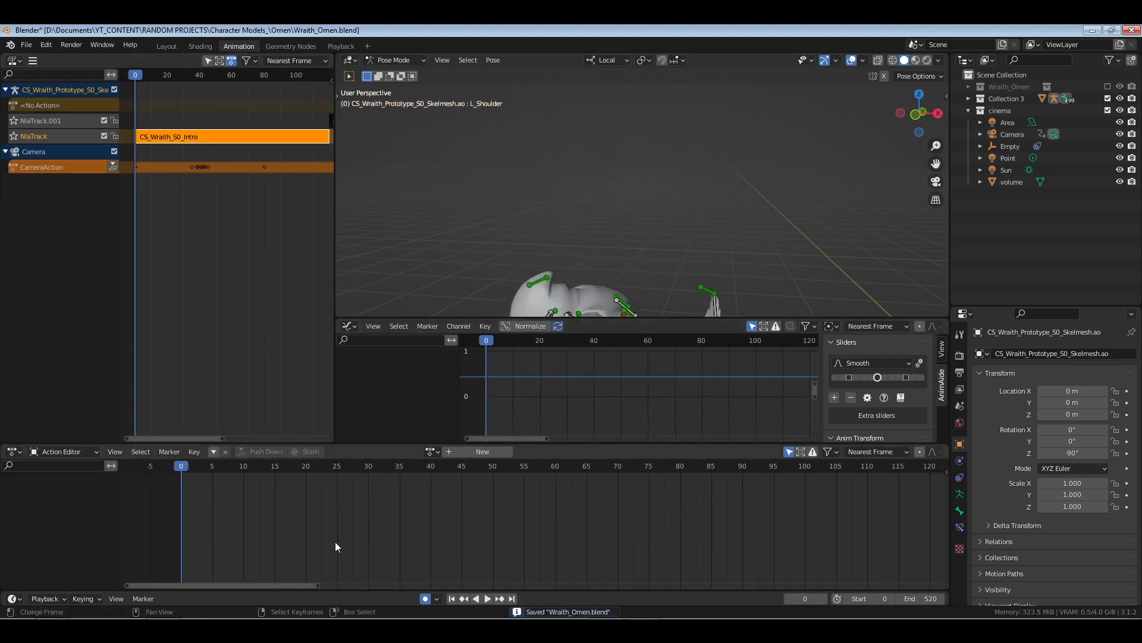
click(244, 285)
key(ctrl+s)
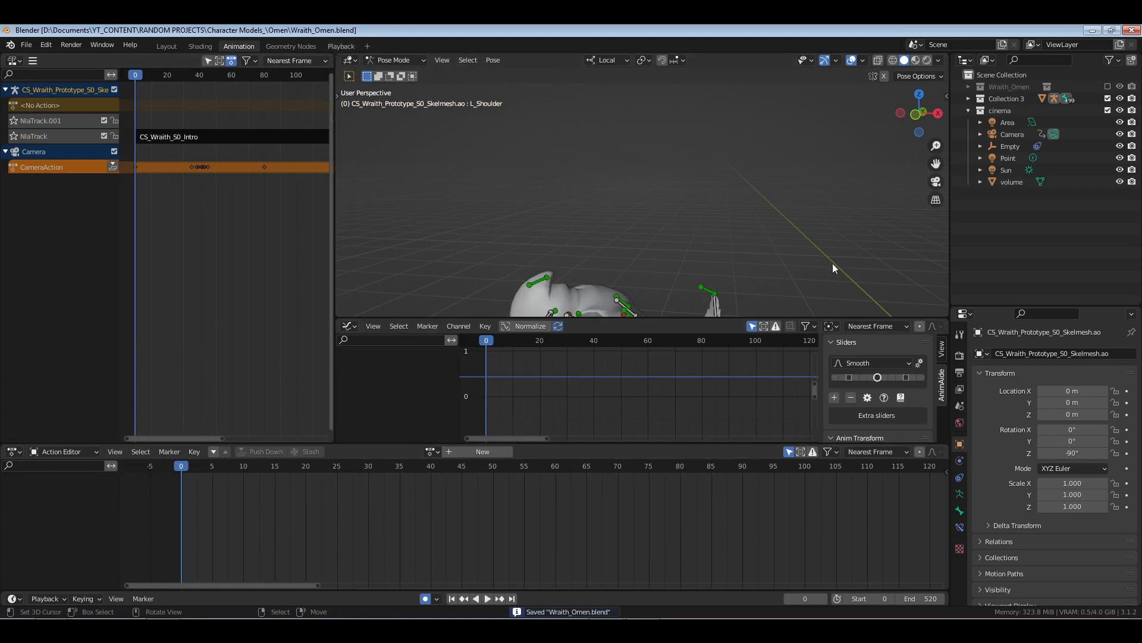
- Play the opening of the rendered animation in the Playback workspace
key(ctrl+Page_Down)
key(ctrl+Page_Down)
key(space)
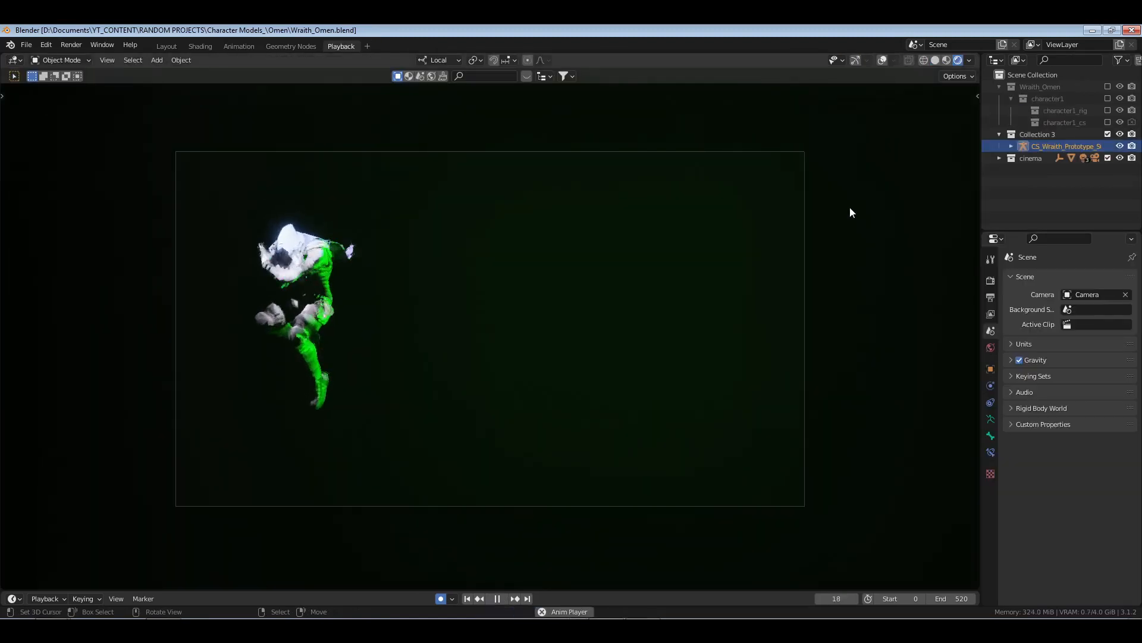
key(space)
- Change the playback sync mode, save the file, and play the rendered animation from frame 0
click(47, 599)
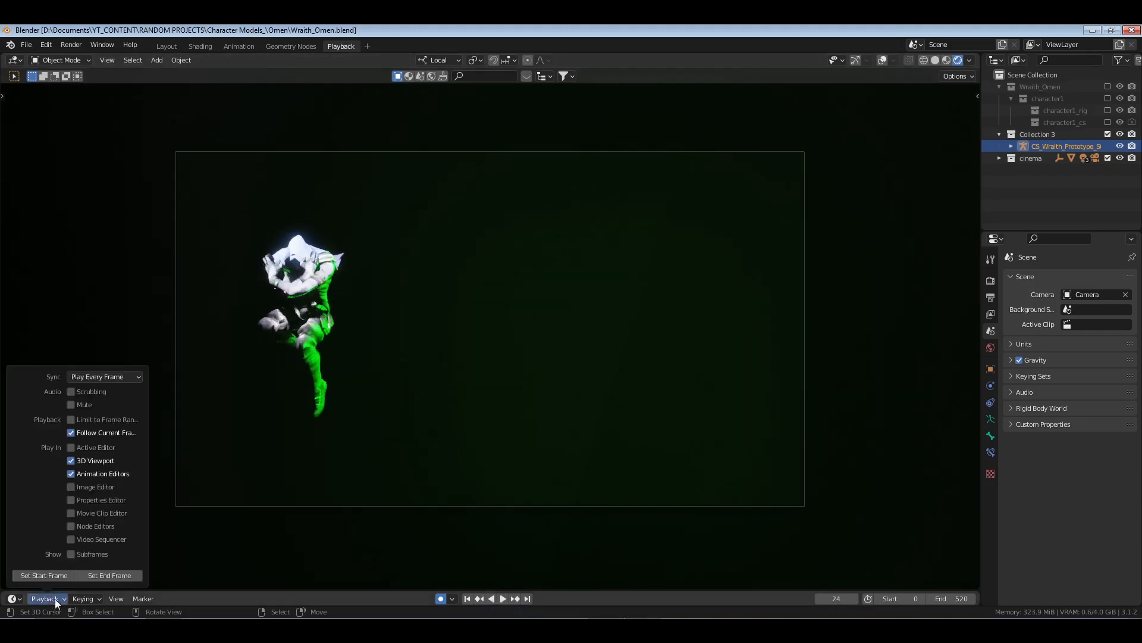
click(103, 371)
click(107, 399)
click(467, 599)
key(ctrl+s)
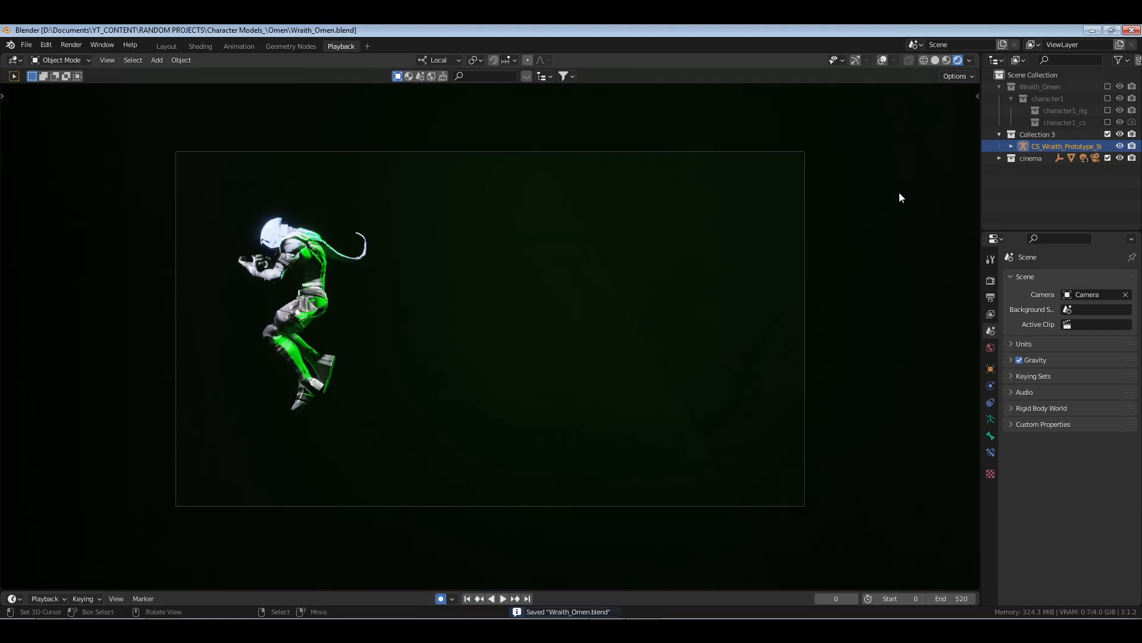
key(space)
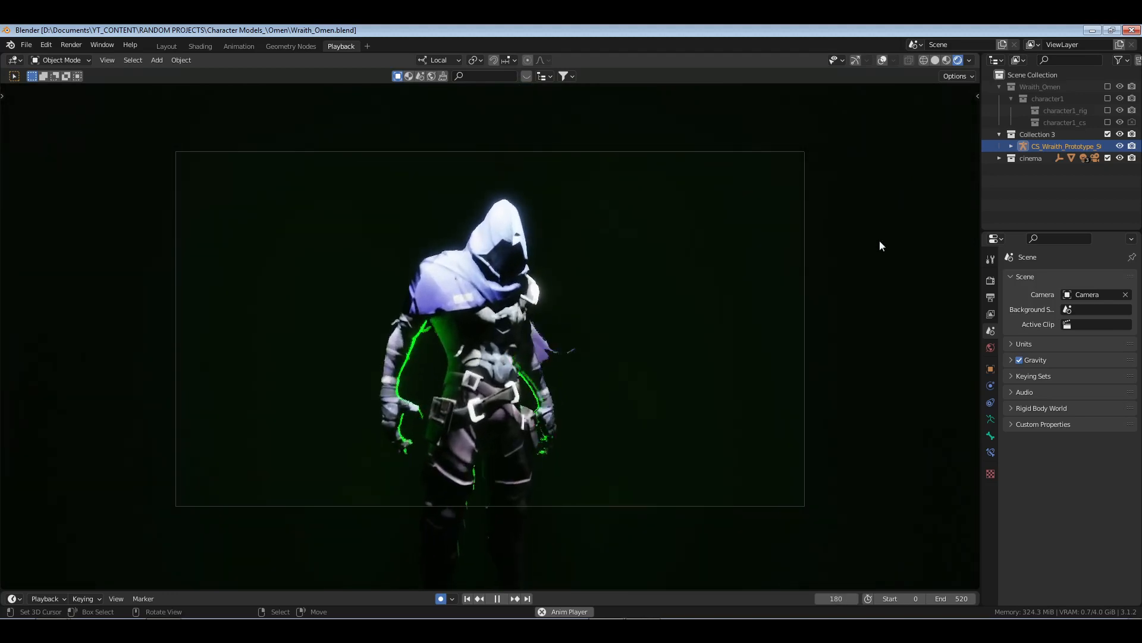
key(space)
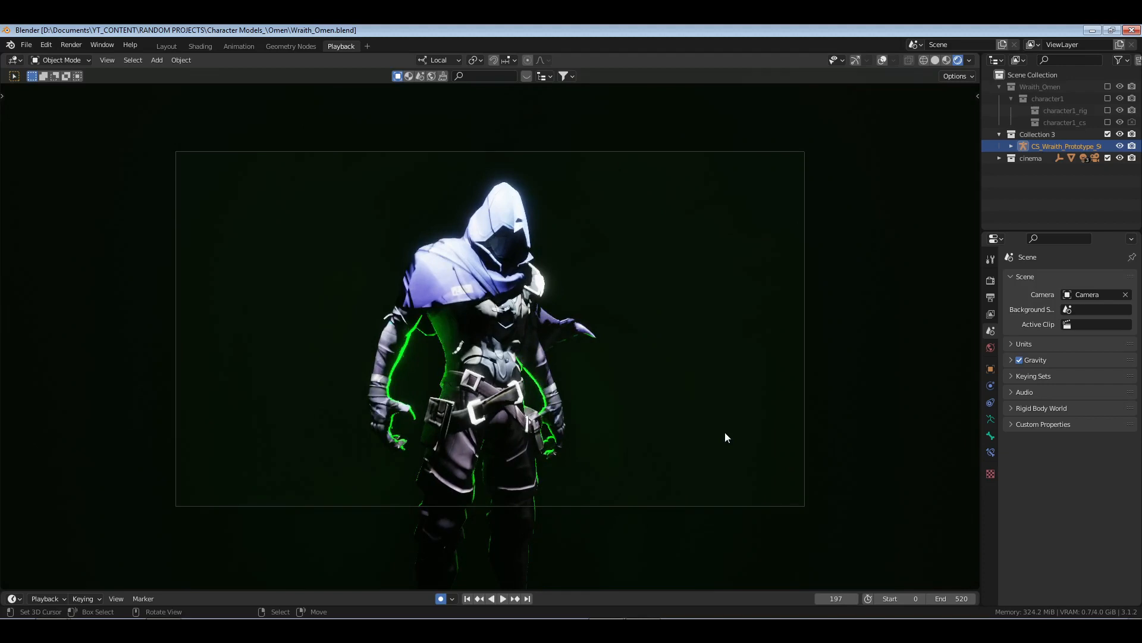
- Set up the Animation workspace with the camera view and Object Mode at frame 0, and save the file
click(239, 47)
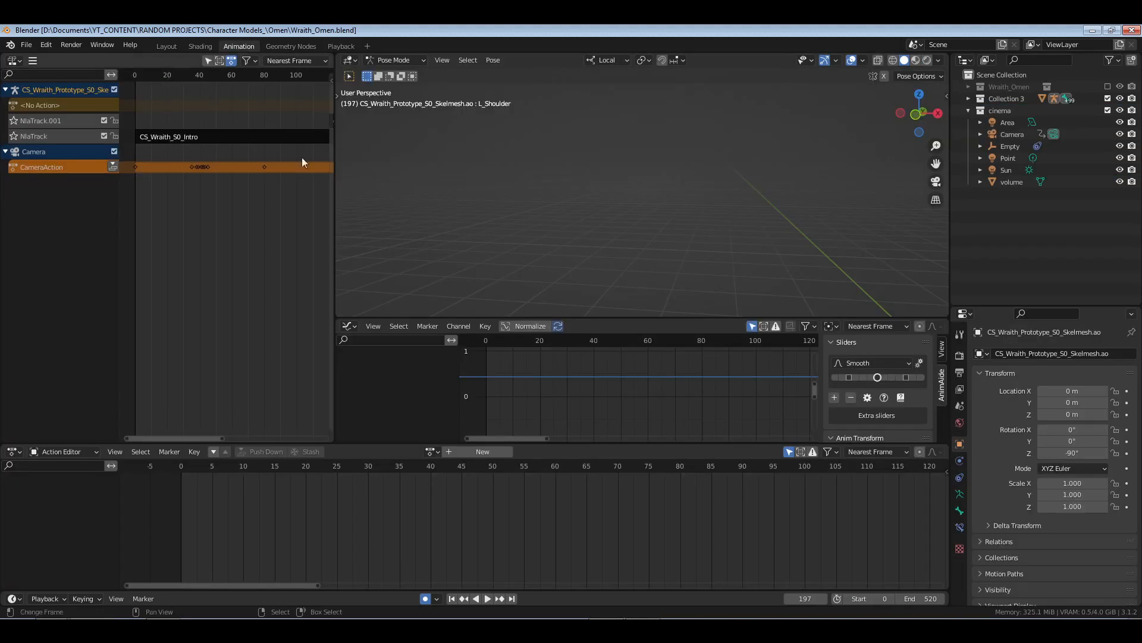
key(KP_0)
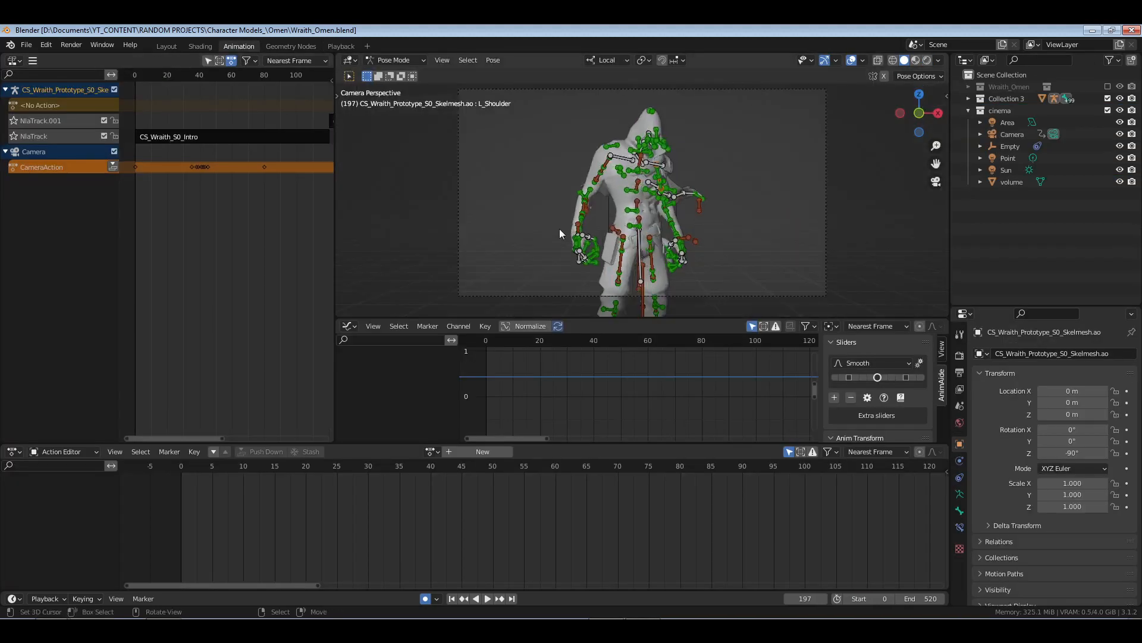
key(ctrl+Tab)
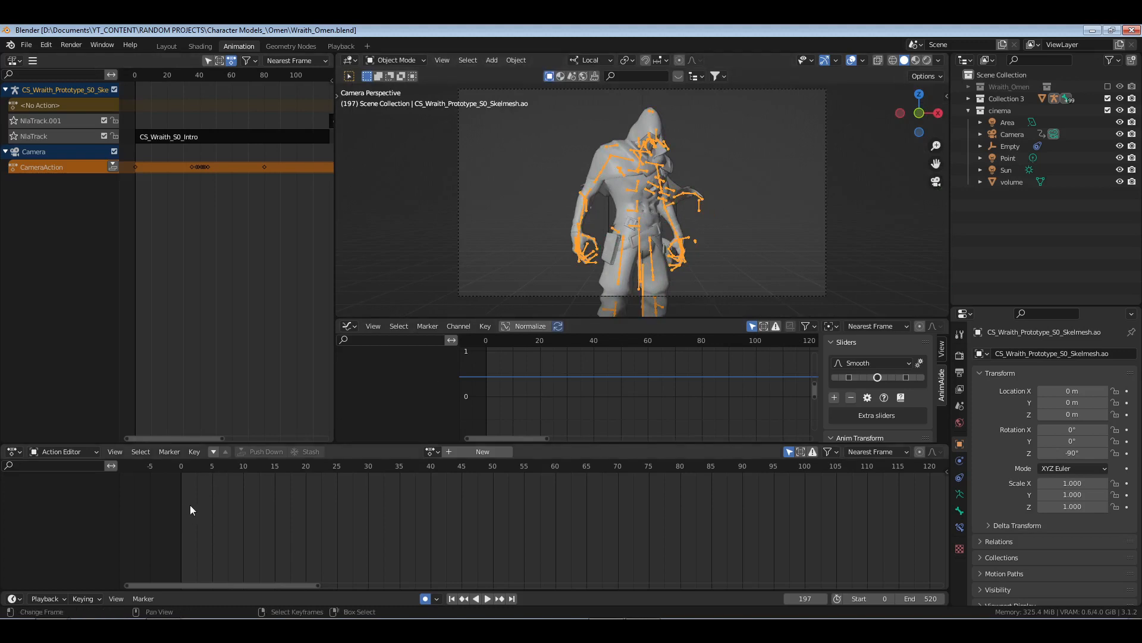
key(shift+Left)
key(ctrl+s)
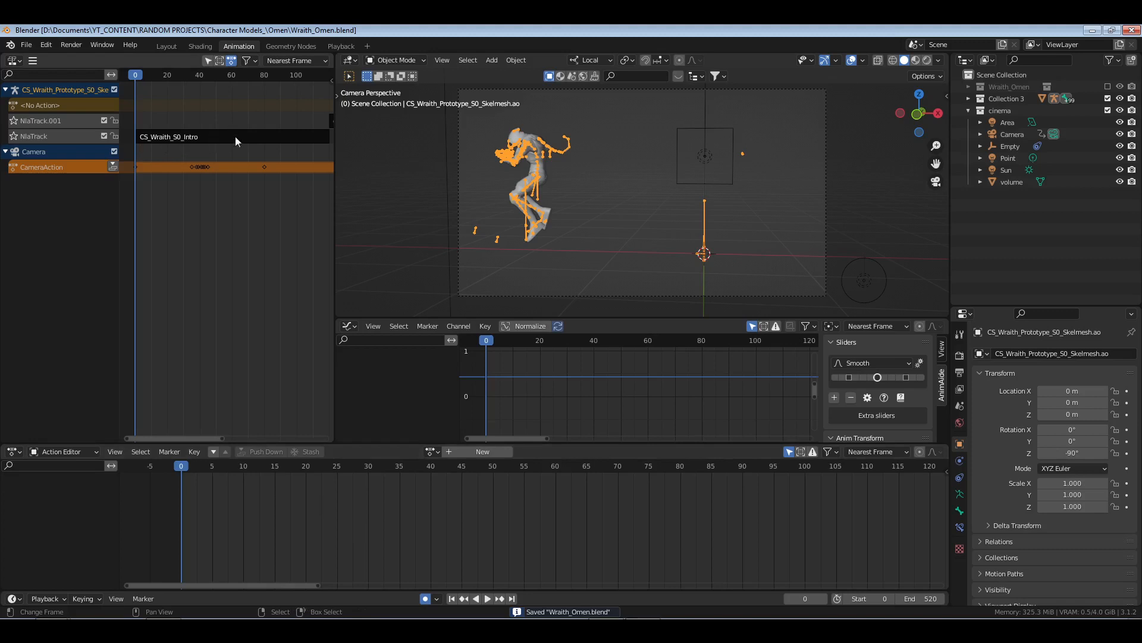
middle_drag(282, 156, 241, 159)
key(a)
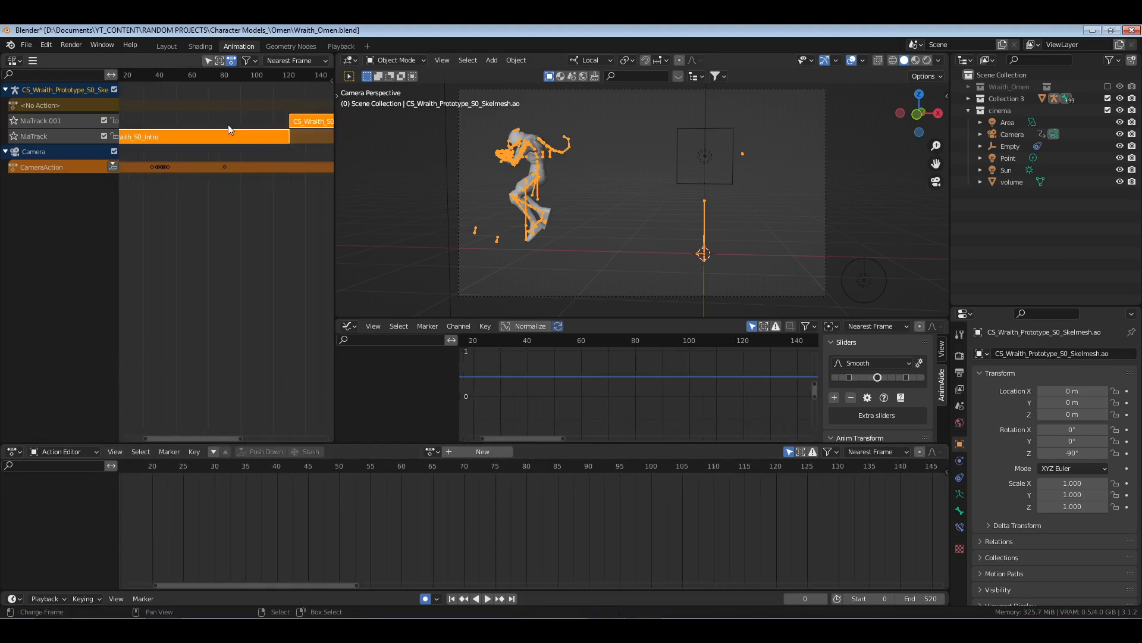
middle_drag(200, 237, 233, 243)
click(201, 103)
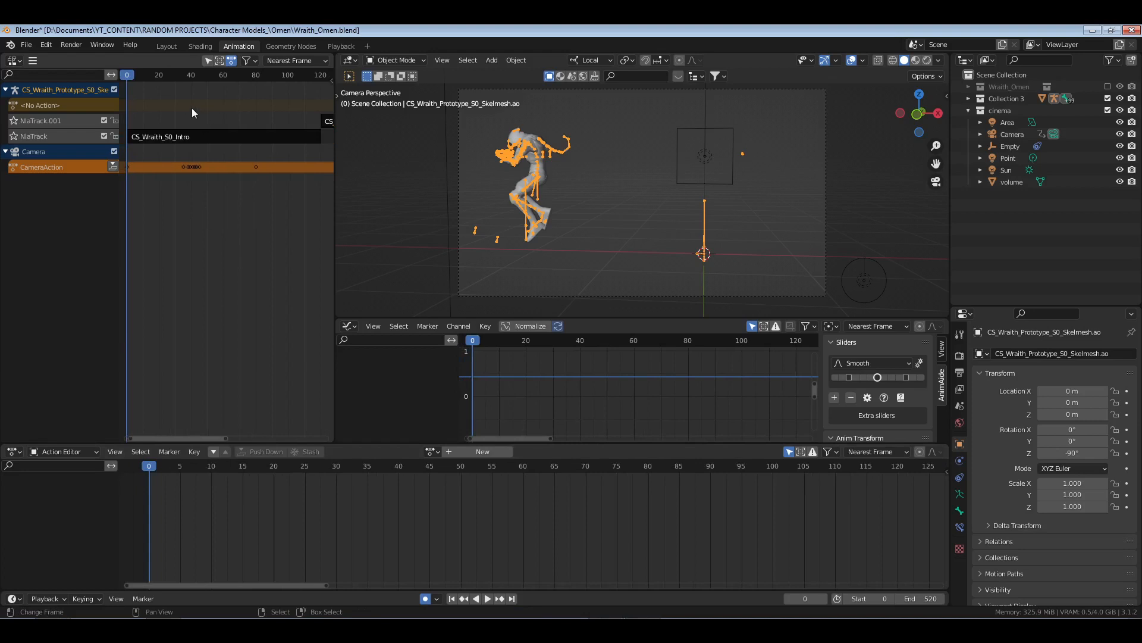
- Stop playback at frame 30 and snap the start of the CS_Wraith_S0_IdleLoop strip to the current frame
key(space)
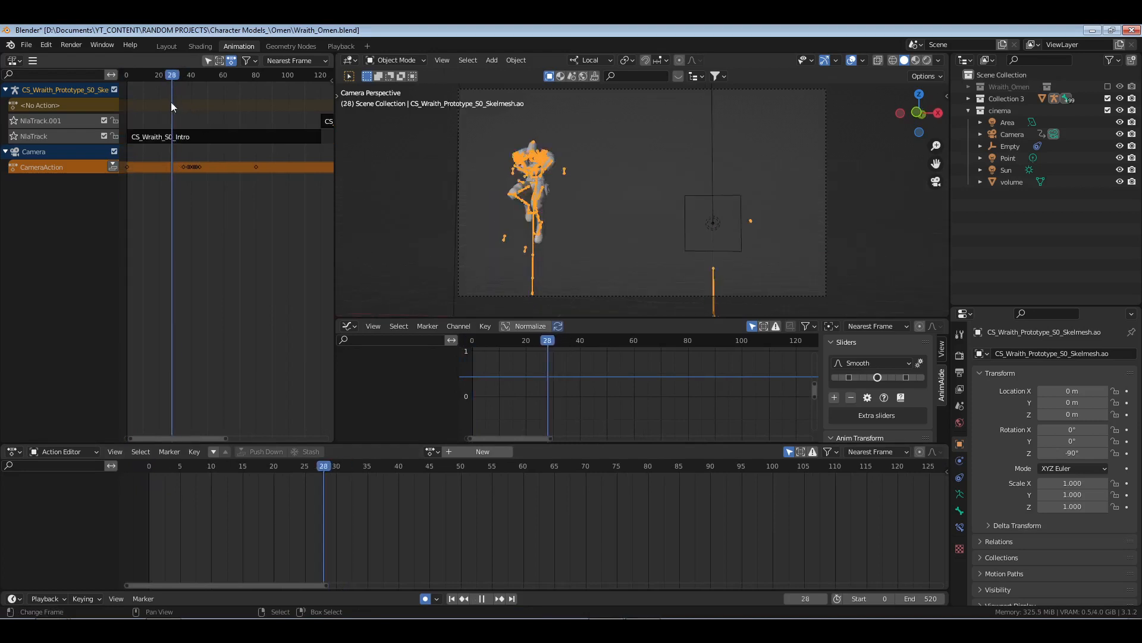
key(space)
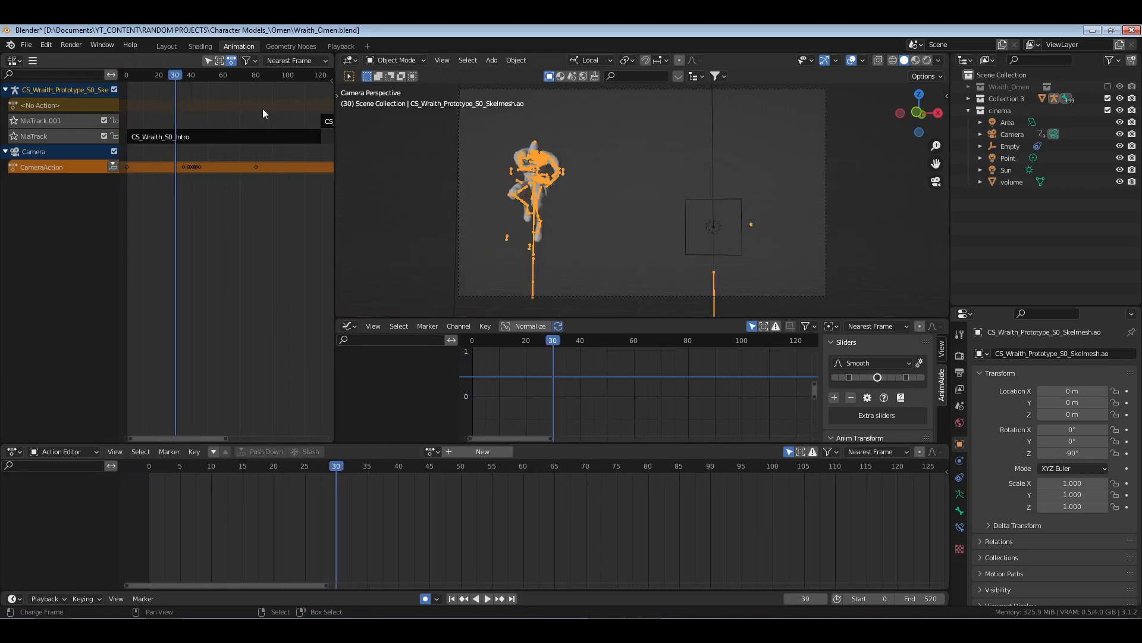
key(shift+s)
click(226, 116)
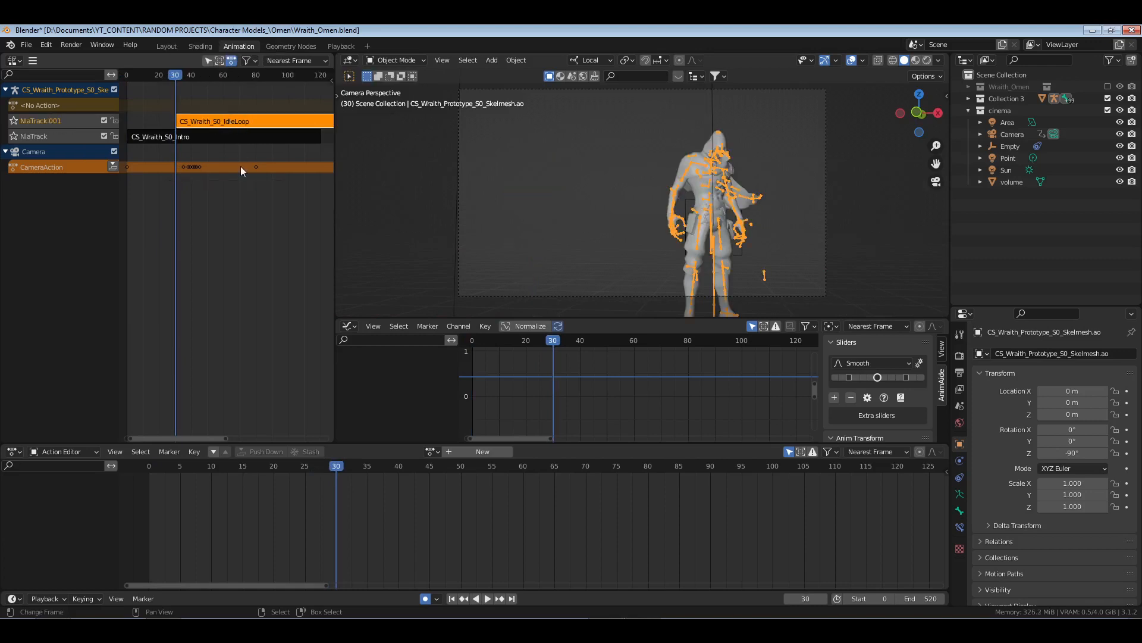
- Set the CS_Wraith_S0_IdleLoop strip's Blend In to 24 frames
key(n)
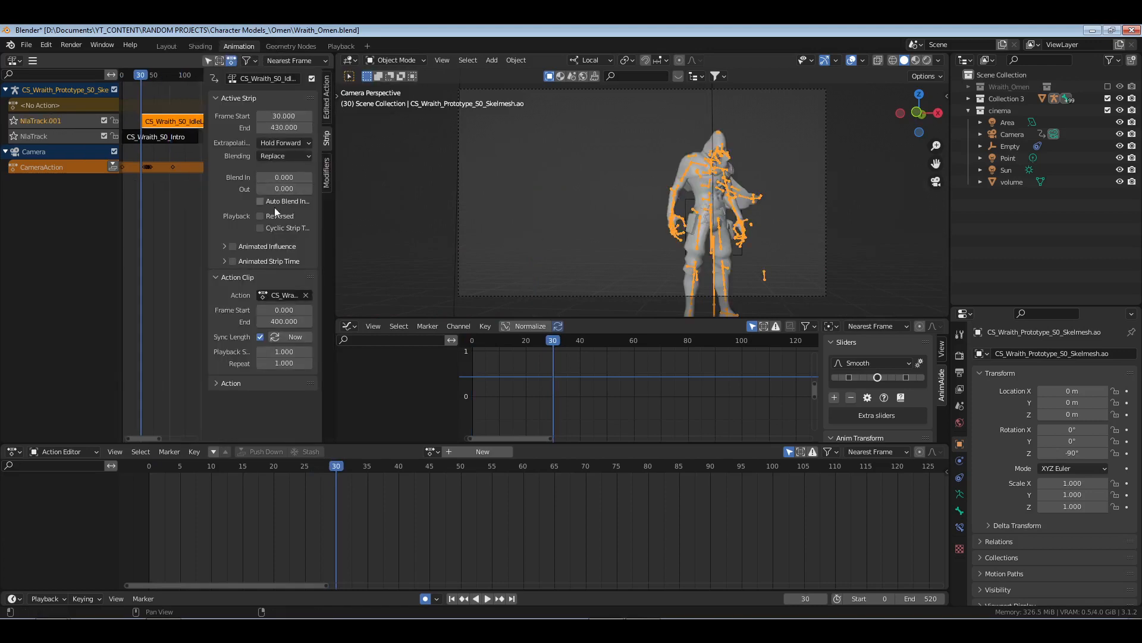
click(284, 177)
text(24)
key(Return)
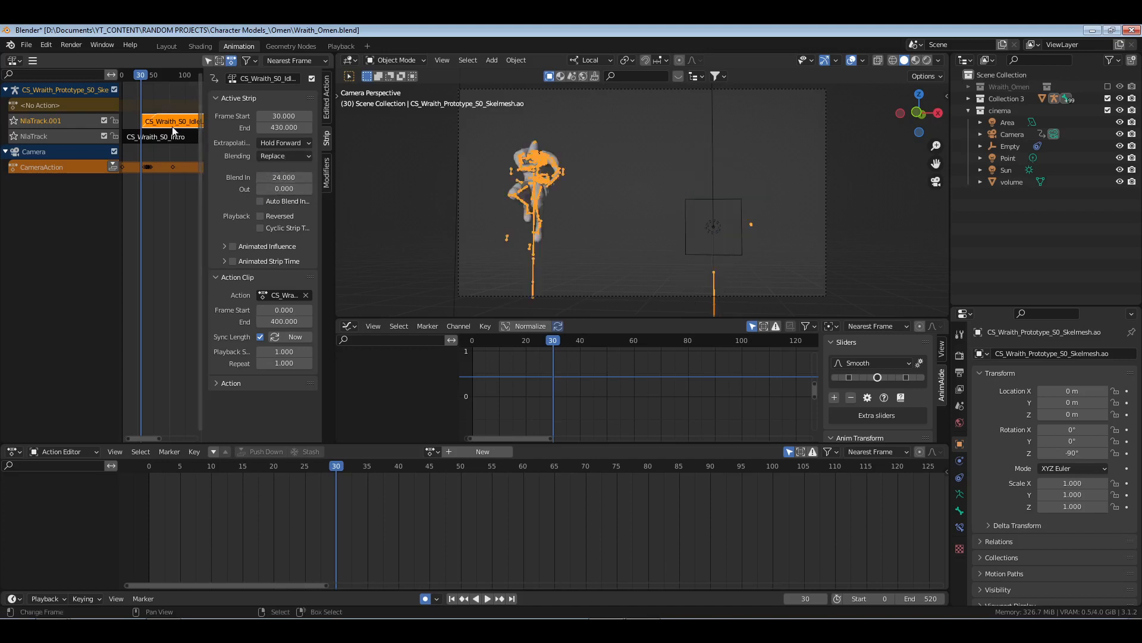
key(n)
- Select the CS_Wraith_S0_Intro strip and check its Extrapolation options
click(224, 138)
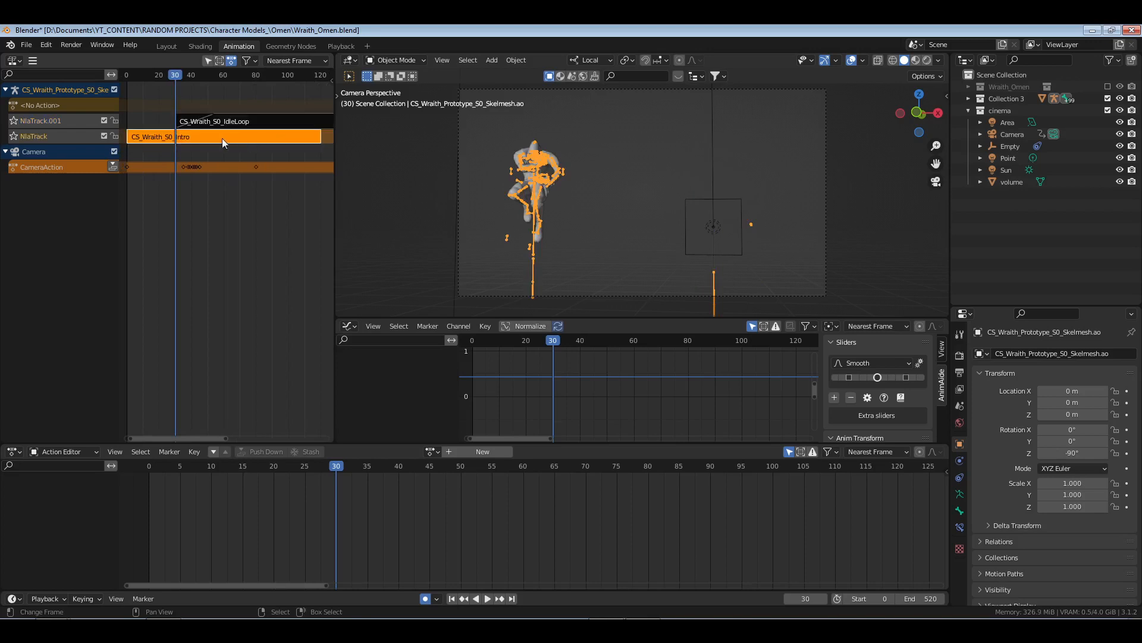
key(n)
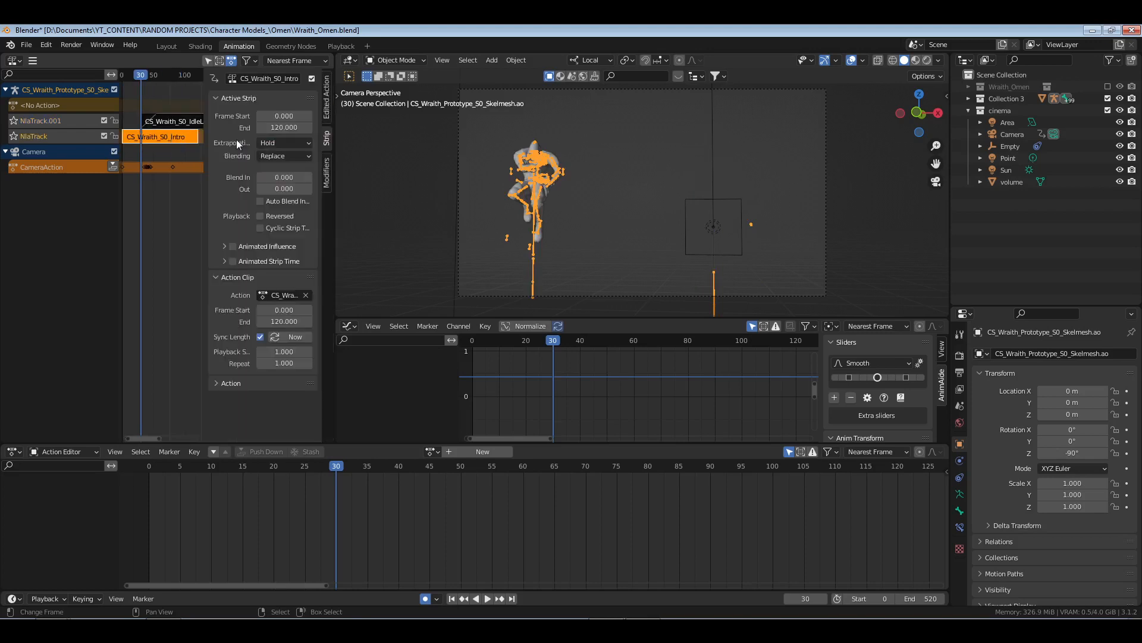
click(291, 143)
drag(204, 166, 239, 191)
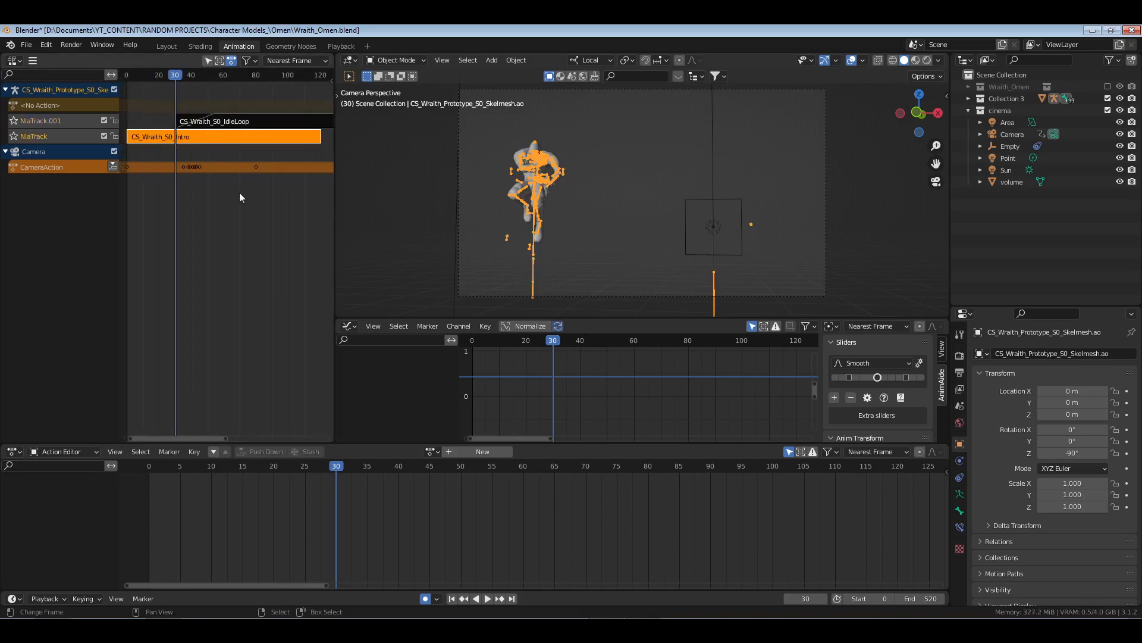
- Deselect the NLA strips, return to frame 0 and save the file
click(224, 192)
key(shift+Left)
key(ctrl+s)
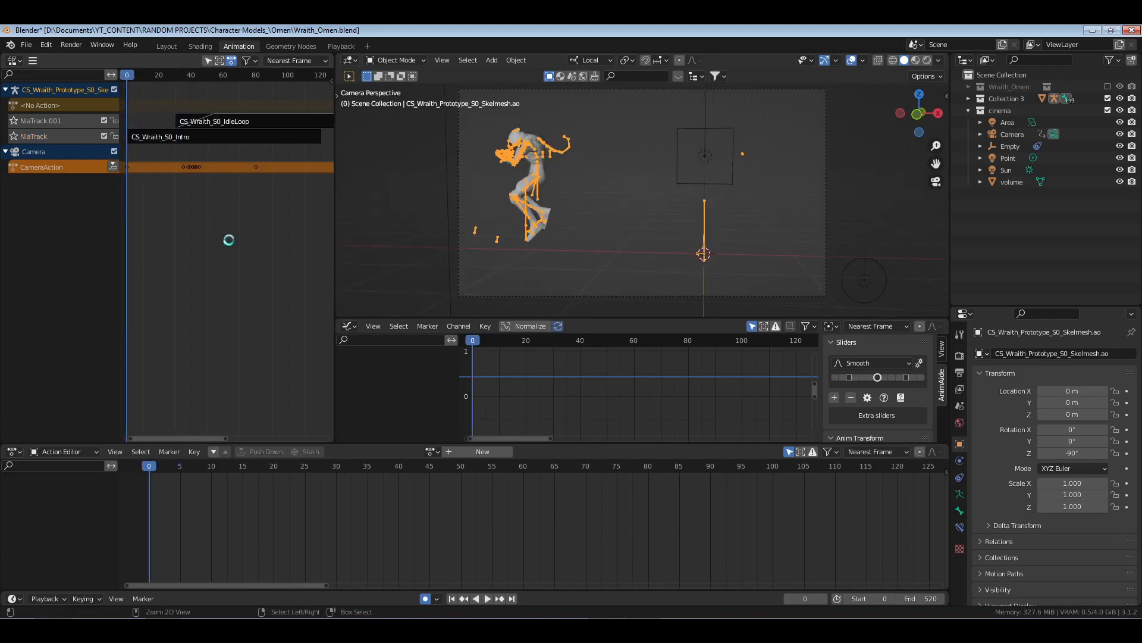
click(257, 125)
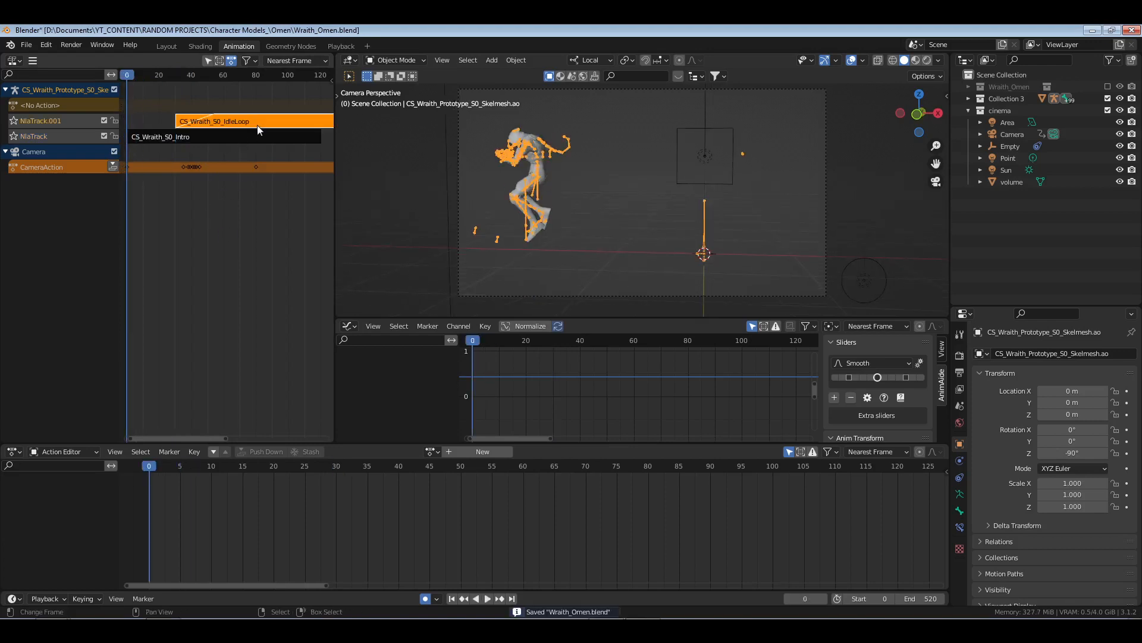
click(250, 111)
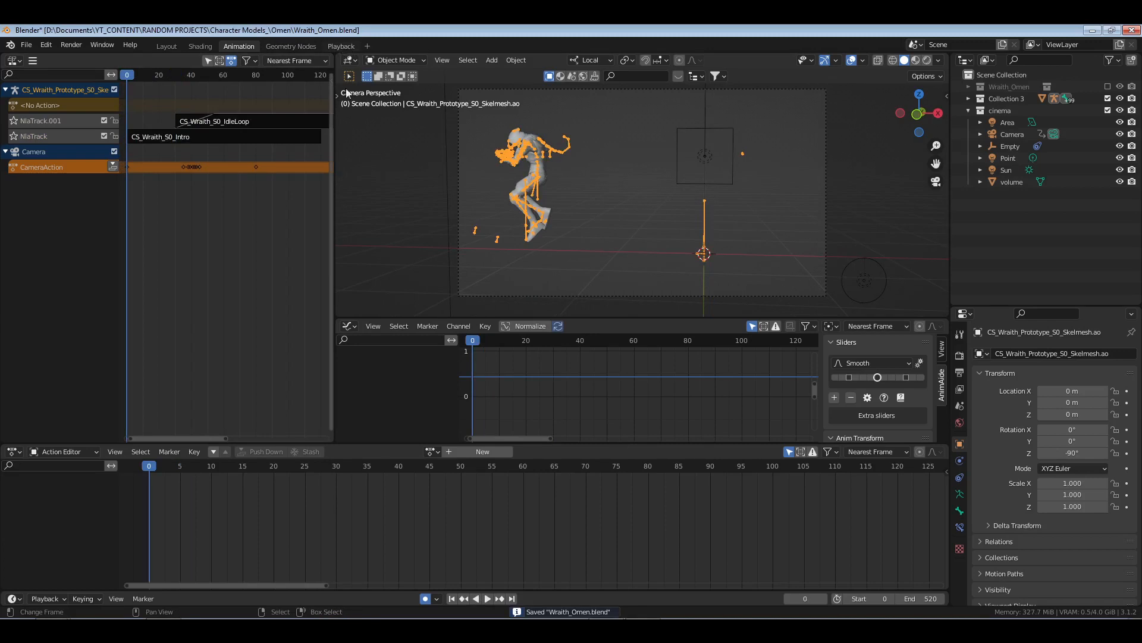
- Play the rendered animation in the Playback workspace to check the strip blend, and return to frame 0
click(349, 46)
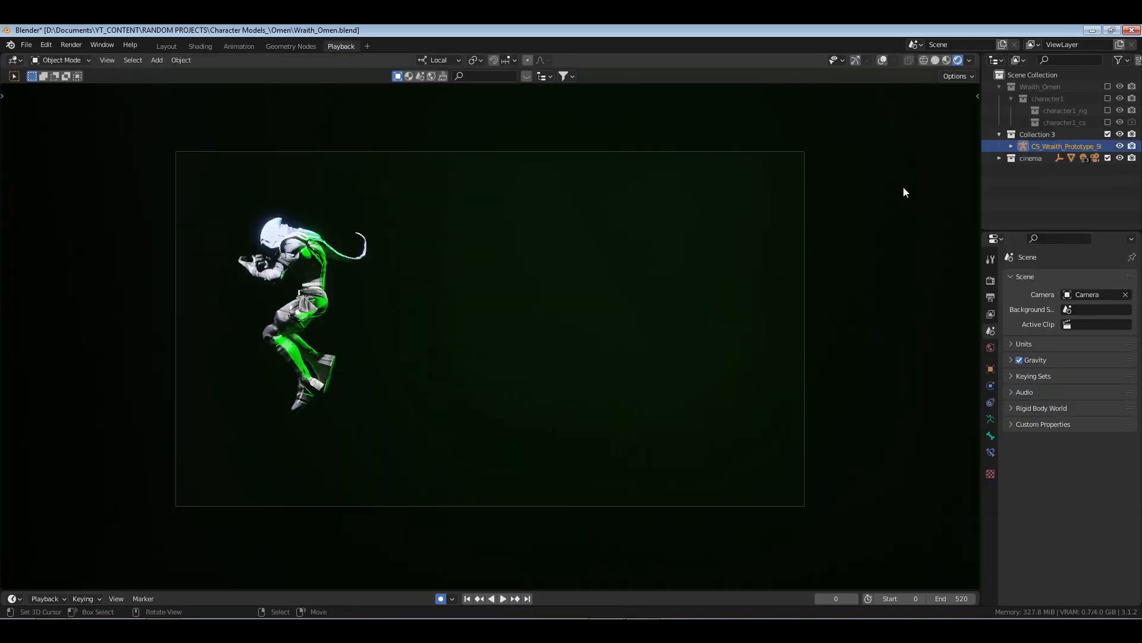
key(space)
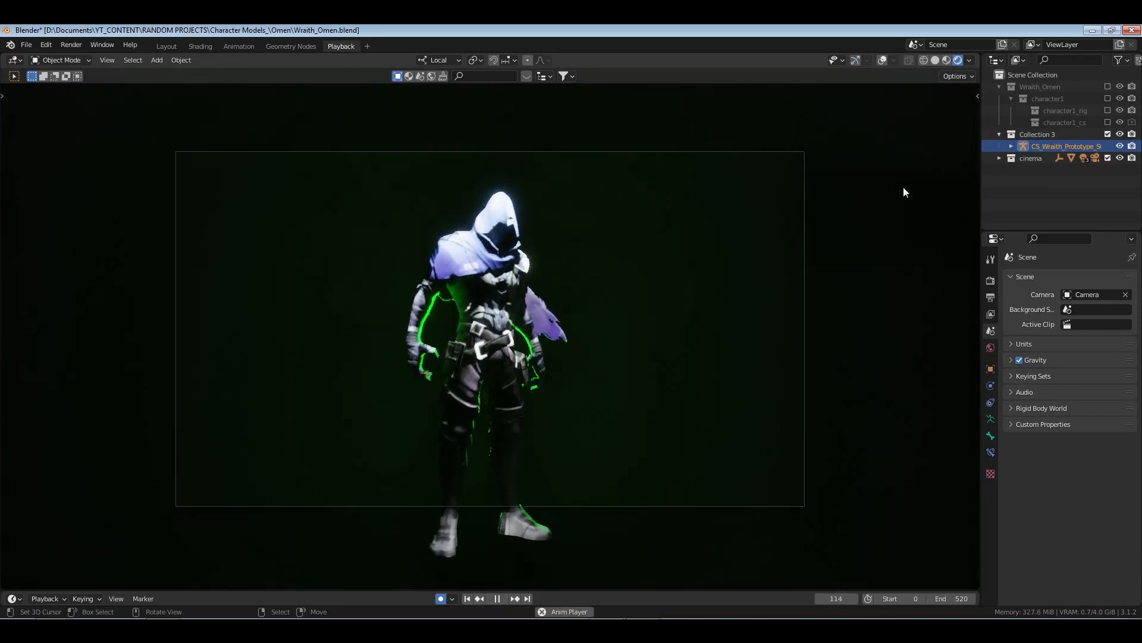
key(space)
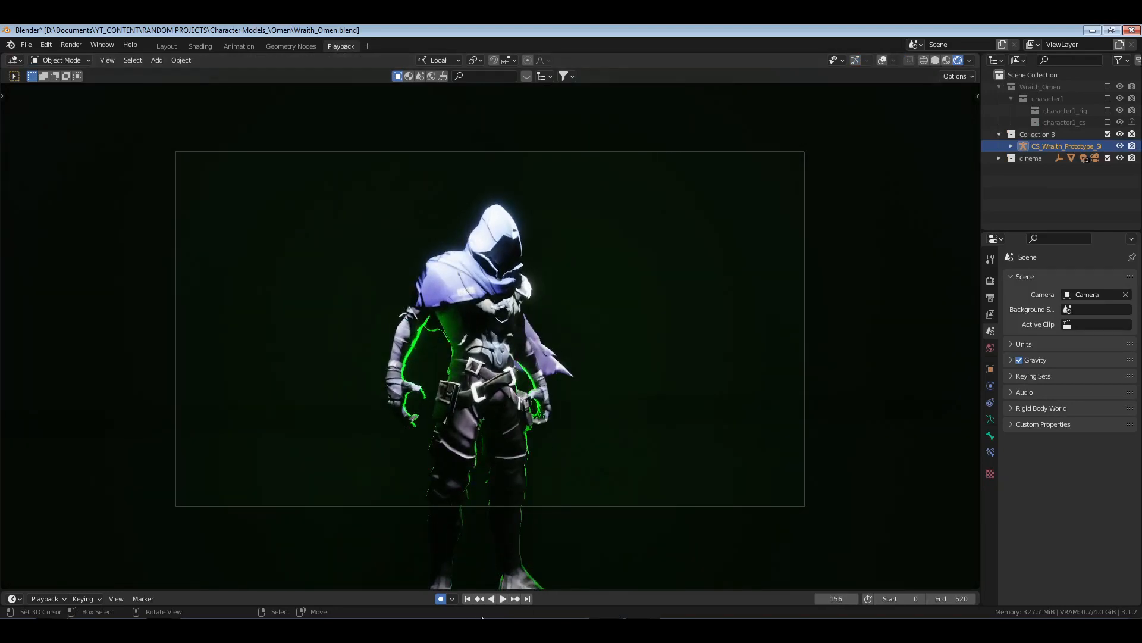
click(468, 599)
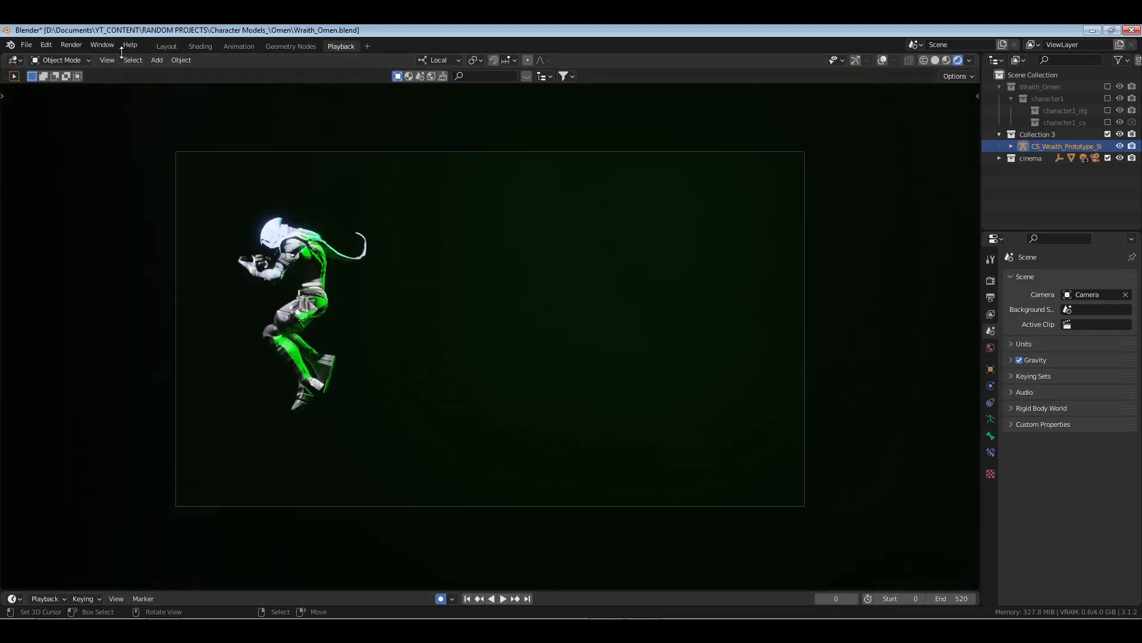
- In the Animation workspace, move the CS_Wraith_S0_IdleLoop strip to start at frame 90
click(241, 46)
click(241, 122)
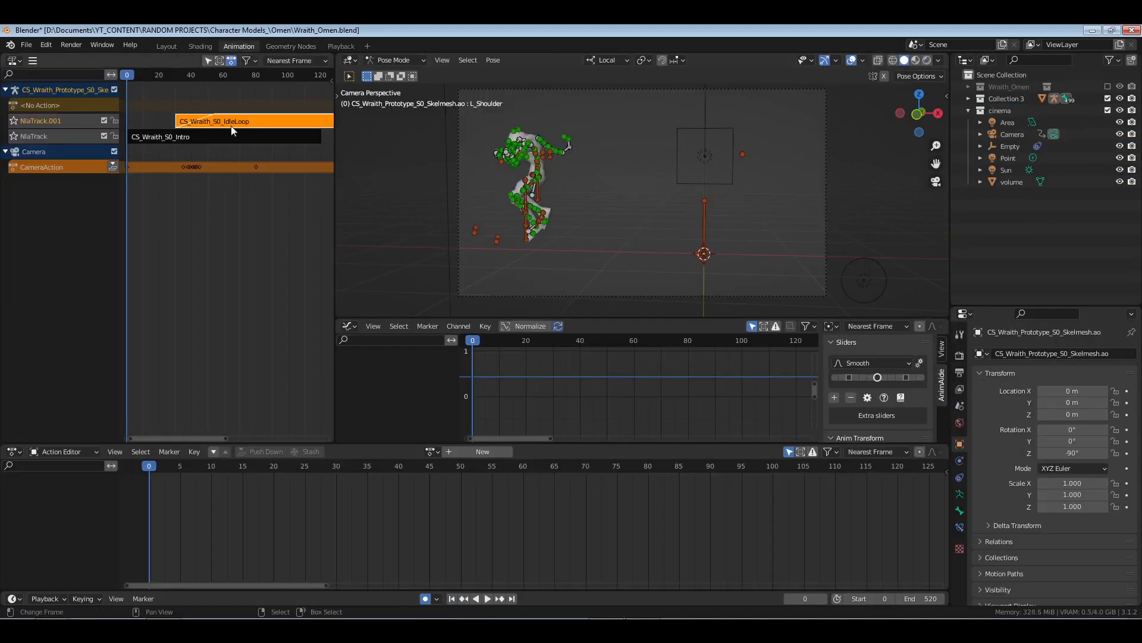
drag(230, 126, 329, 127)
click(329, 127)
middle_drag(252, 144, 202, 151)
right_click(233, 138)
right_click(275, 122)
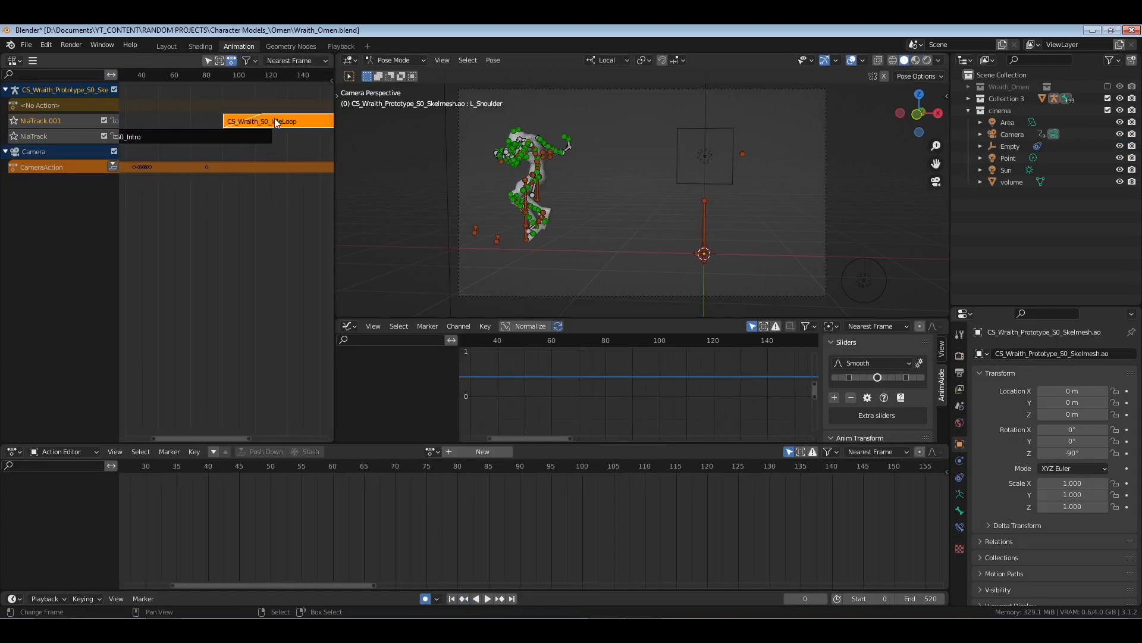
- Set the CS_Wraith_S0_IdleLoop strip's Blend In to 0
key(n)
drag(284, 177, 328, 177)
click(287, 176)
text(0)
key(Return)
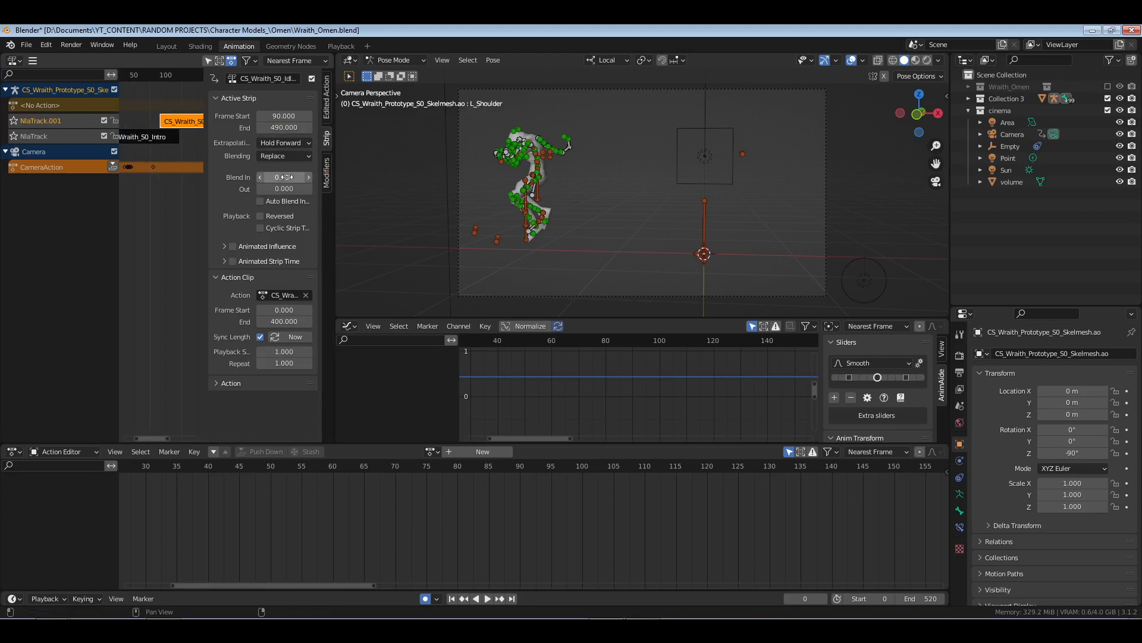
- Enable Auto Blend In/Out on both the CS_Wraith_S0_IdleLoop and CS_Wraith_S0_Intro strips, and save the file
click(262, 201)
click(163, 135)
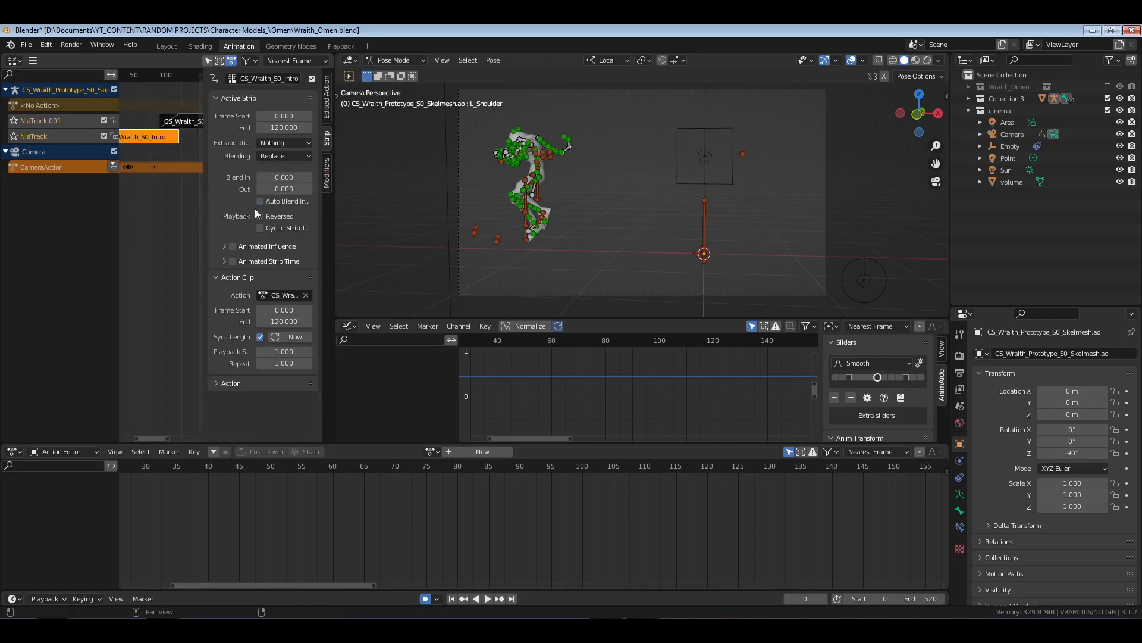
key(n)
click(173, 113)
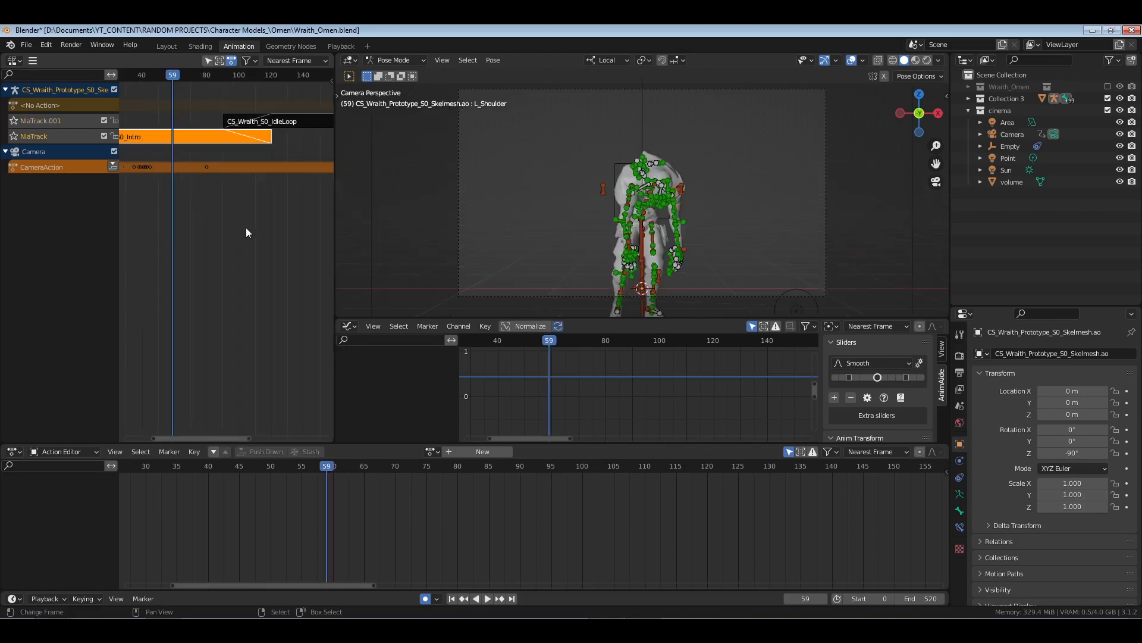
key(ctrl+s)
- Switch the Playback workspace viewport to solid shading and play the animation from frame 0 past the strip transition
click(341, 46)
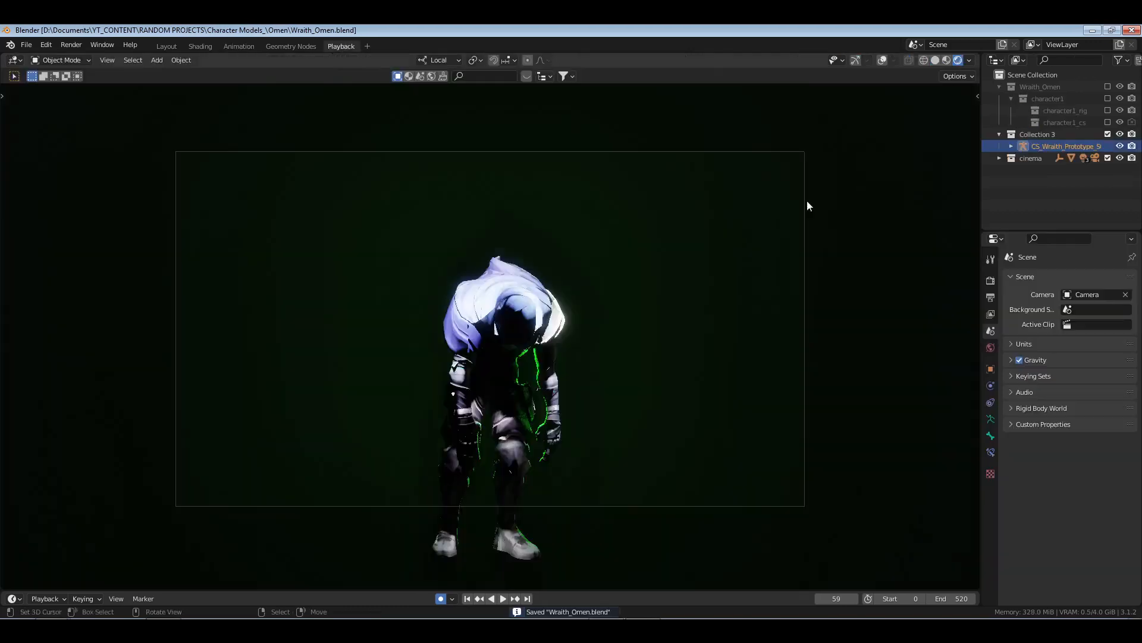
click(936, 60)
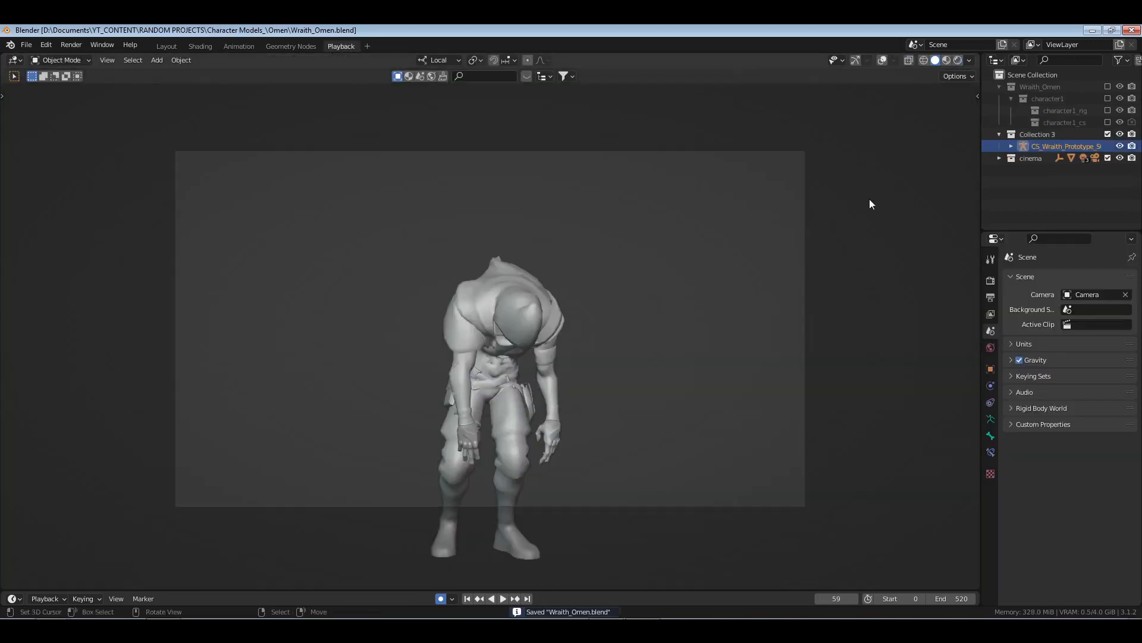
key(space)
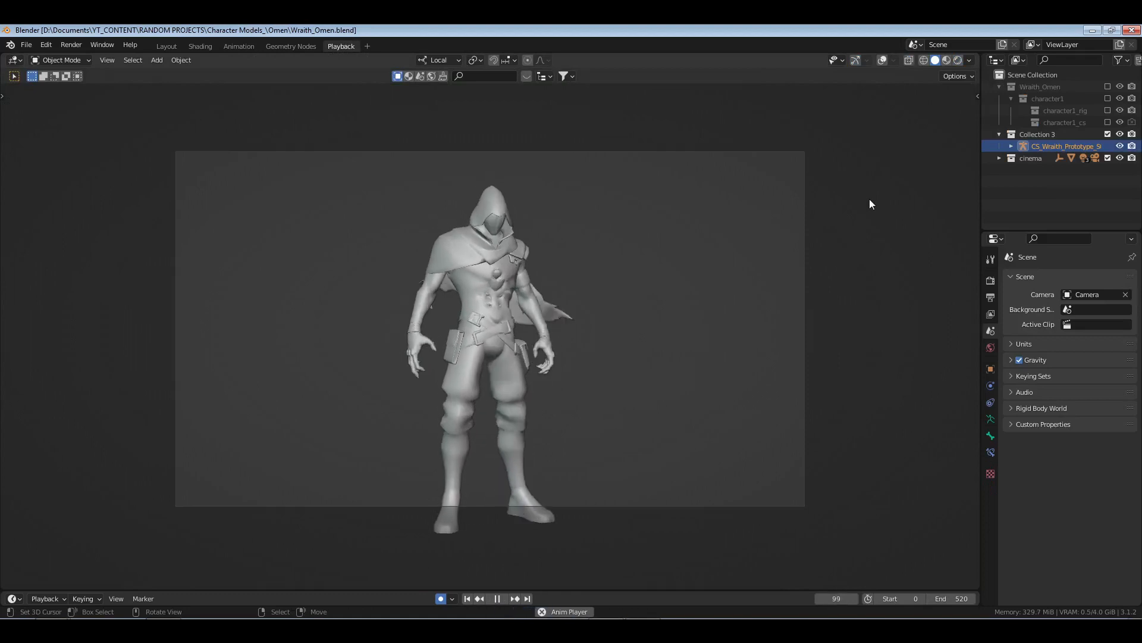
key(space)
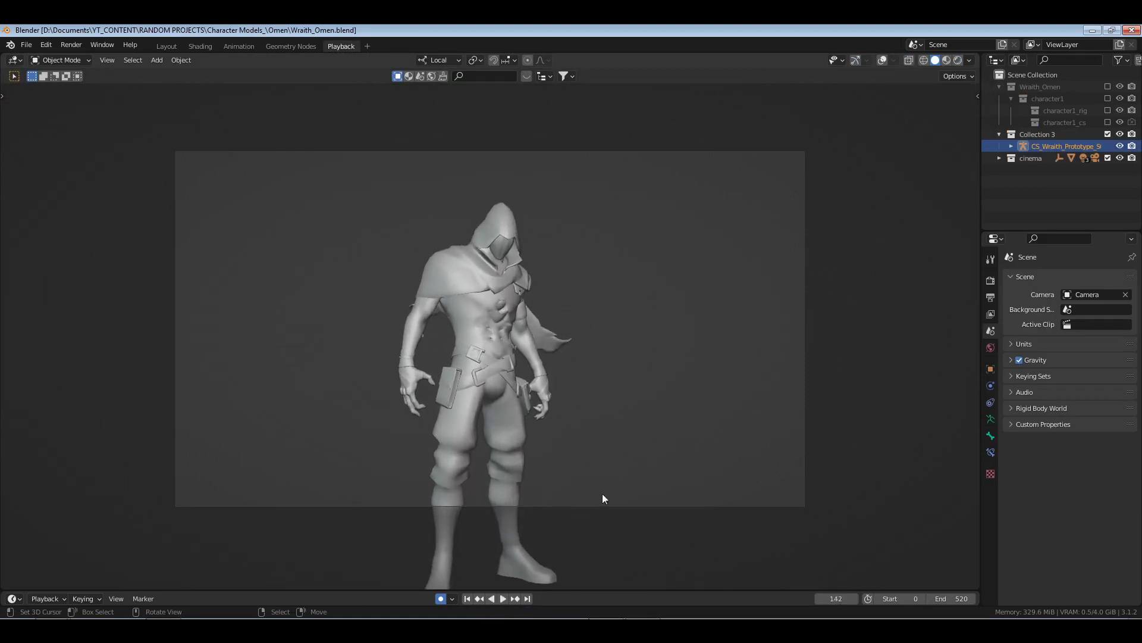
click(467, 599)
key(space)
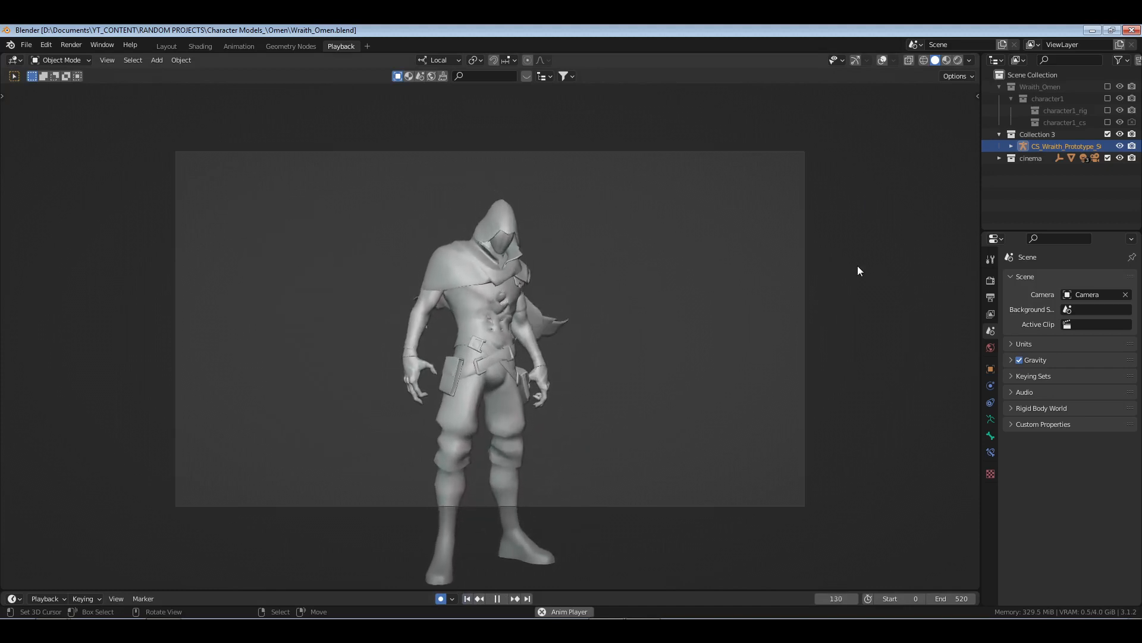
key(space)
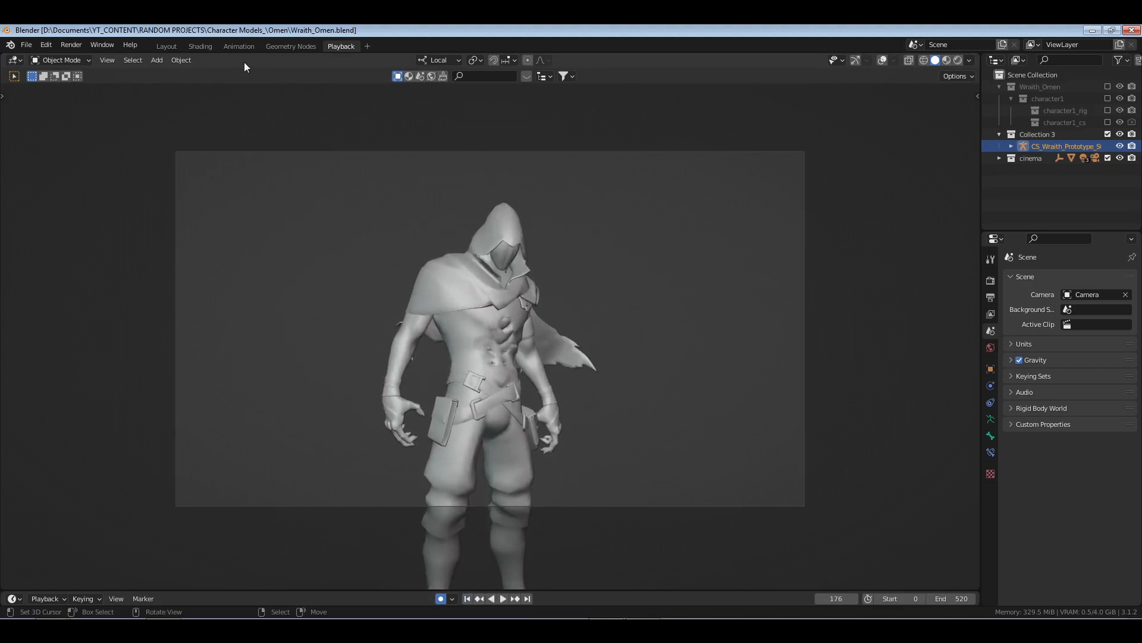
- In the Animation workspace, move the CS_Wraith_S0_IdleLoop strip earlier so it starts at frame 70
click(239, 46)
click(292, 123)
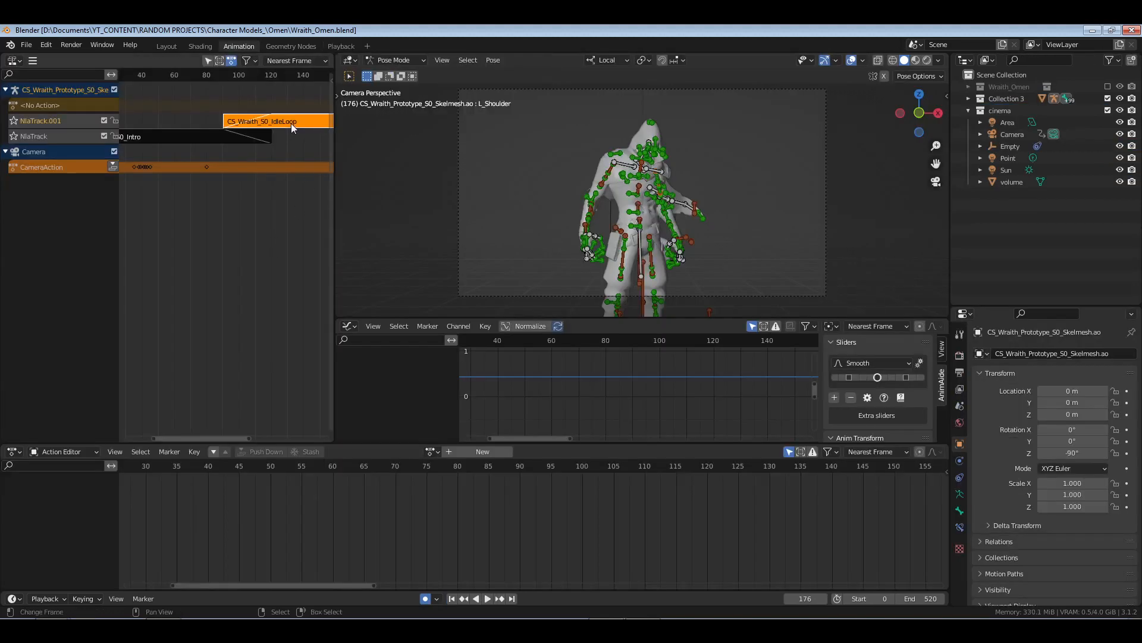
key(ctrl+g)
key(g)
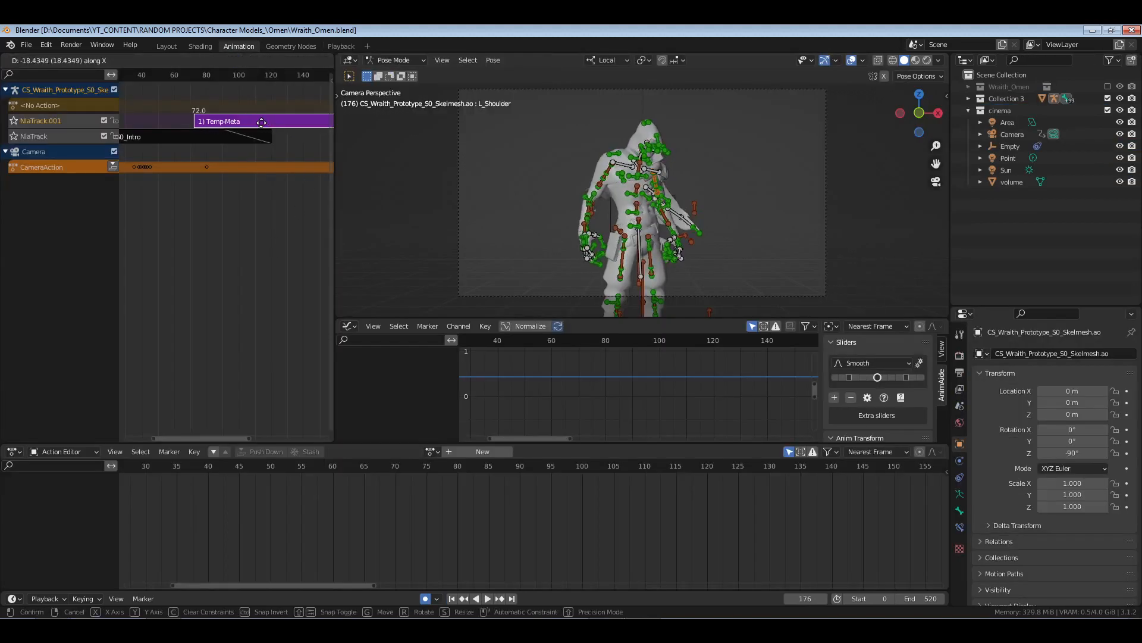
click(259, 121)
key(ctrl+alt+g)
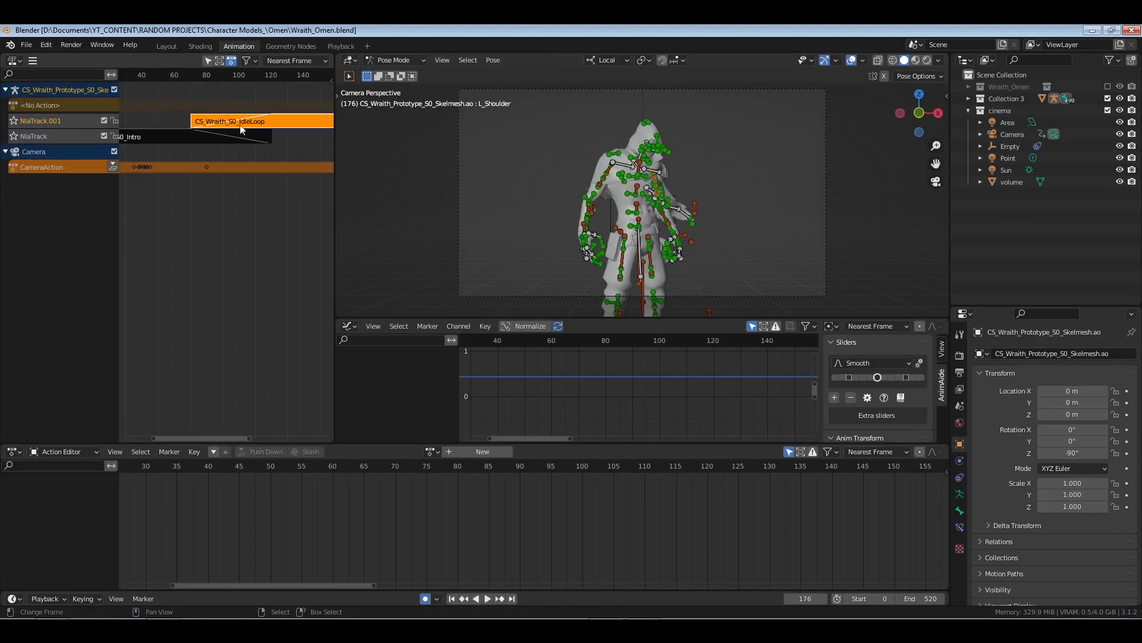
scroll(194, 158, up, 2)
scroll(194, 158, up, 2)
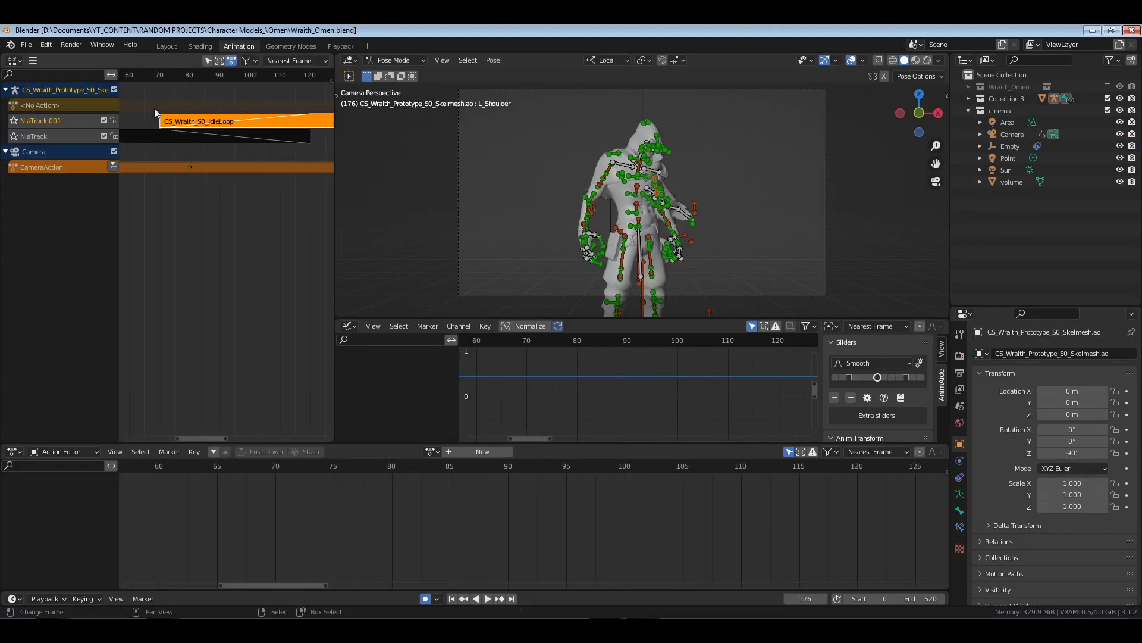
- Return to frame 0, switch to the Playback workspace and save the file
click(452, 599)
click(341, 46)
key(ctrl+s)
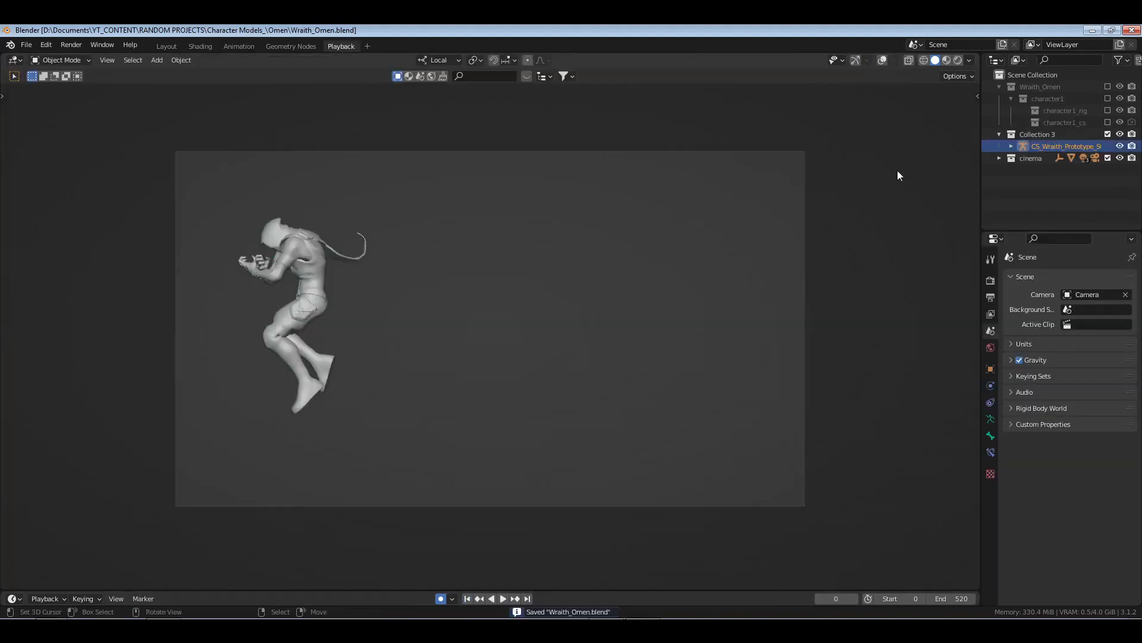
- Play the solid-shaded animation twice from frame 0 to check the intro-to-idle transition, and return to the first frame
key(space)
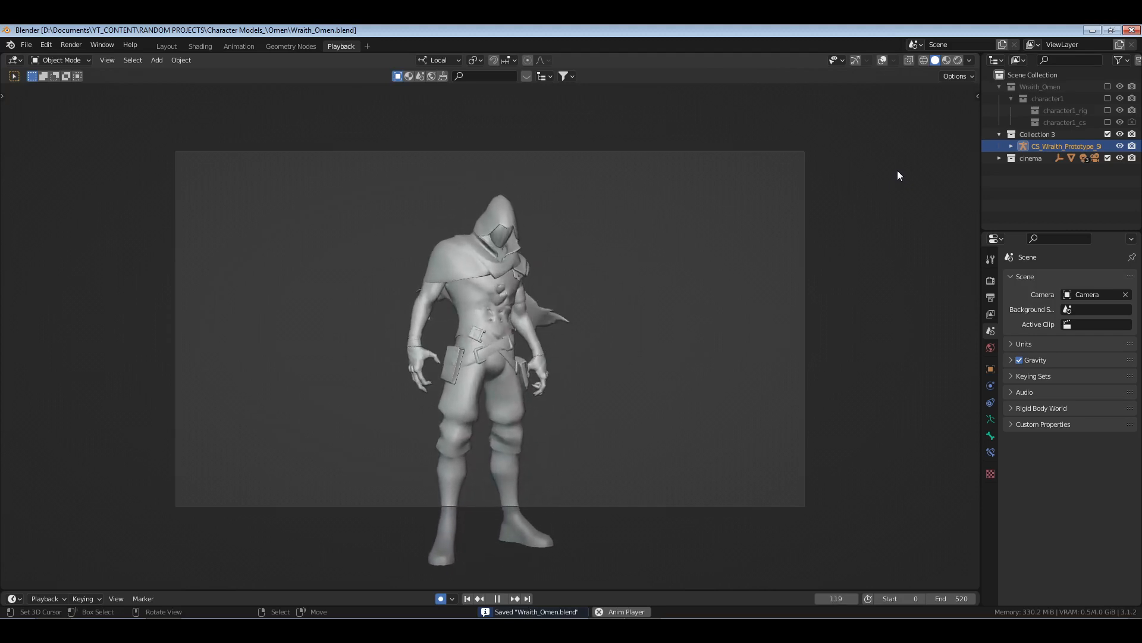
key(space)
click(467, 599)
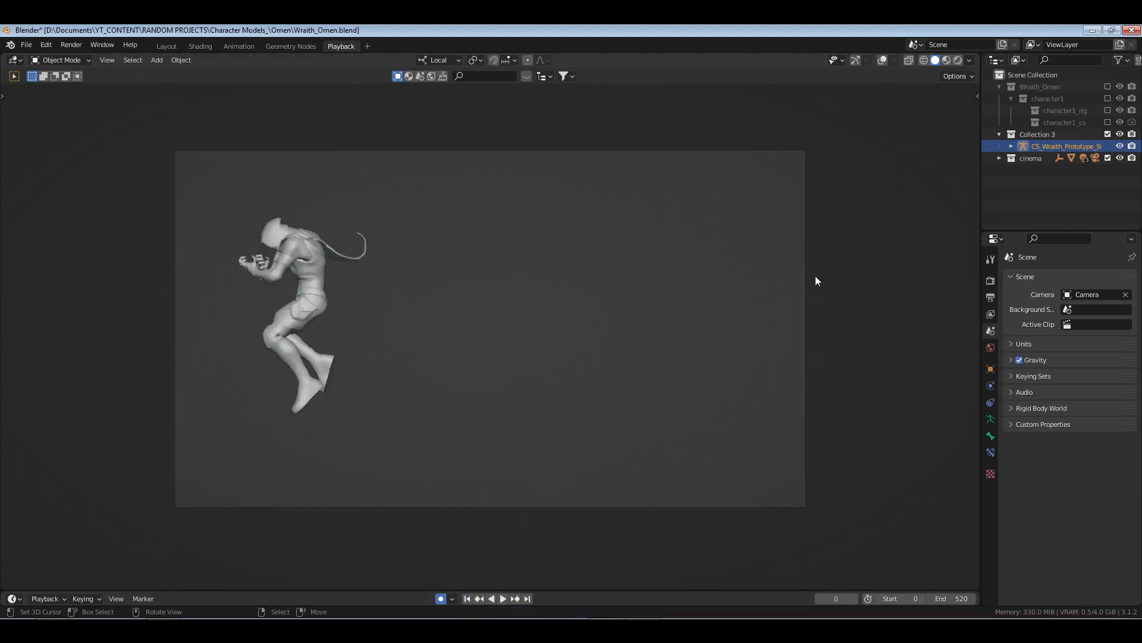
key(space)
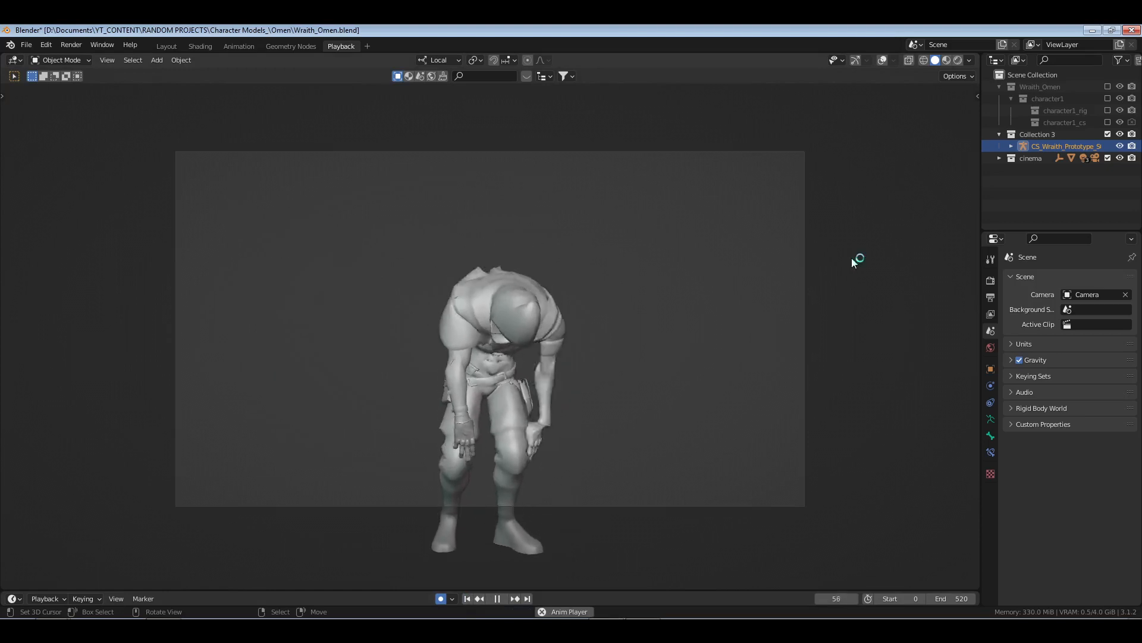
key(space)
click(467, 599)
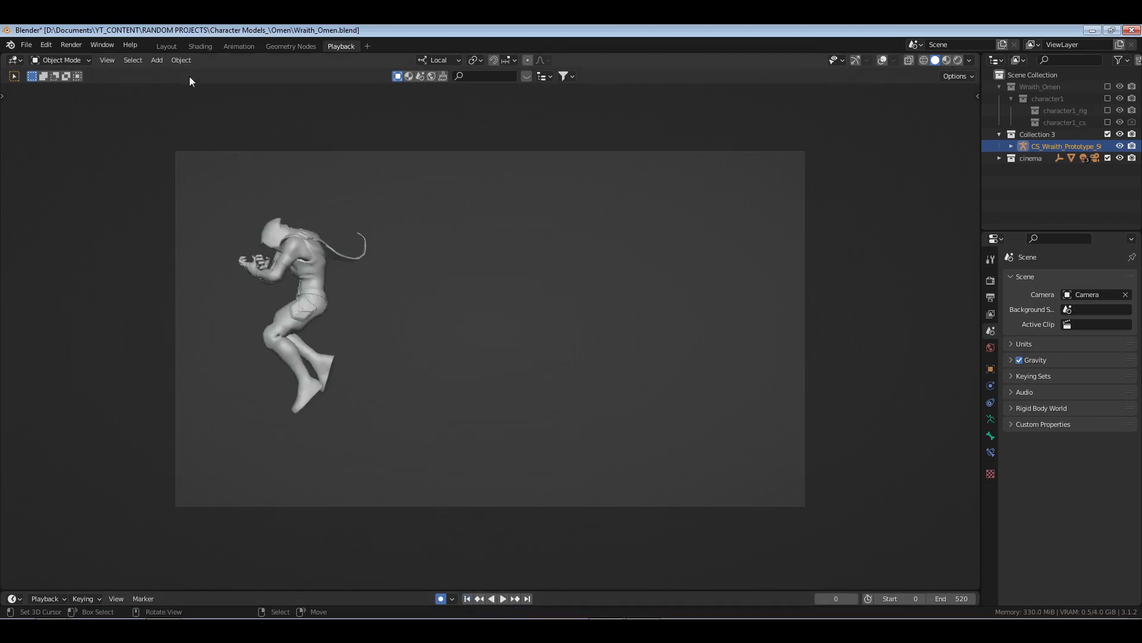
- In the Animation workspace, play to frame 40 and snap the start of the CS_Wraith_S0_IdleLoop strip to the current frame
click(234, 46)
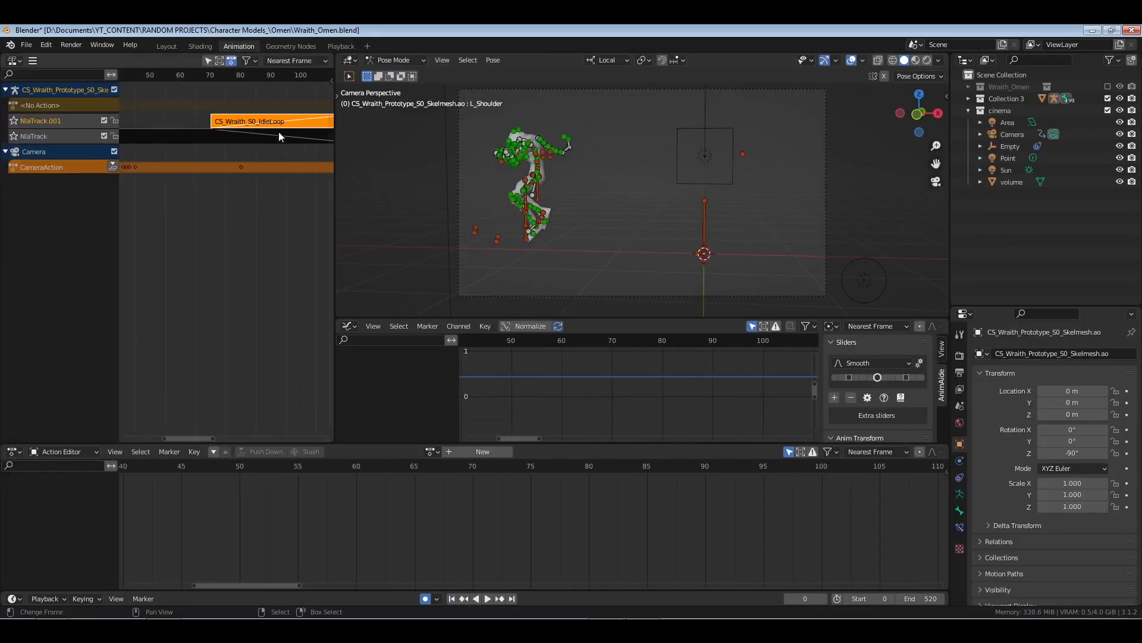
key(space)
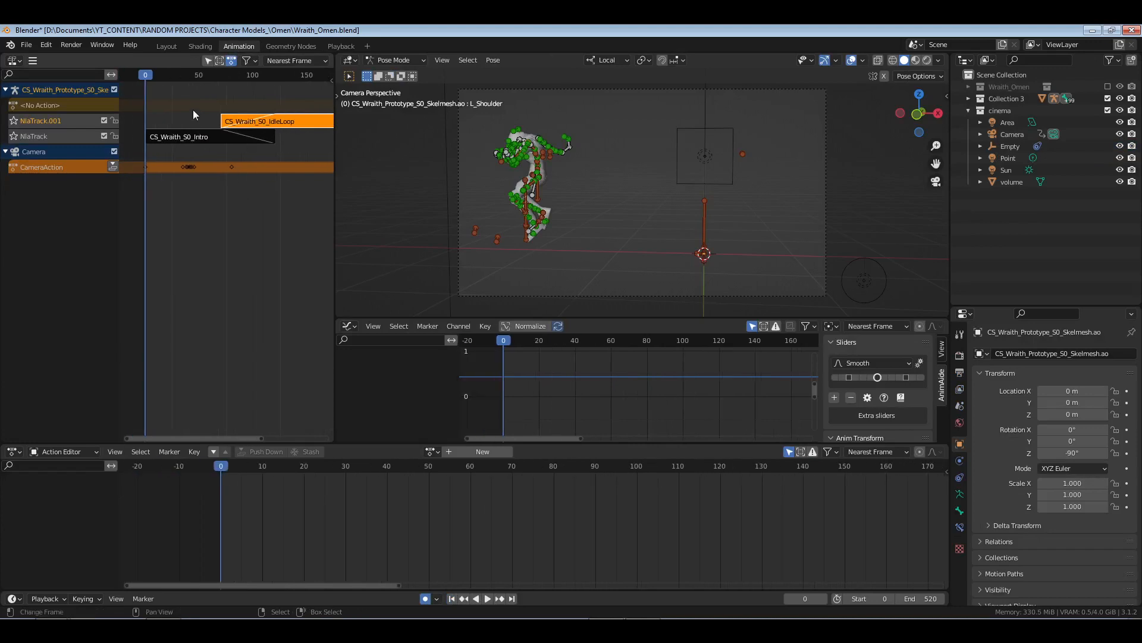
key(space)
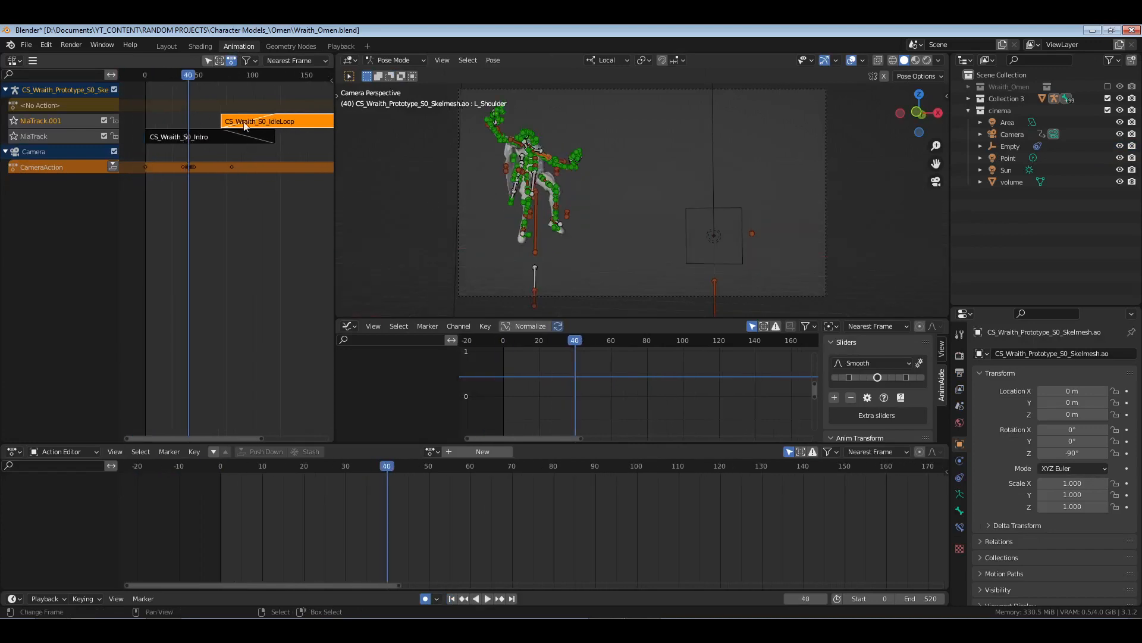
key(shift+s)
key(s)
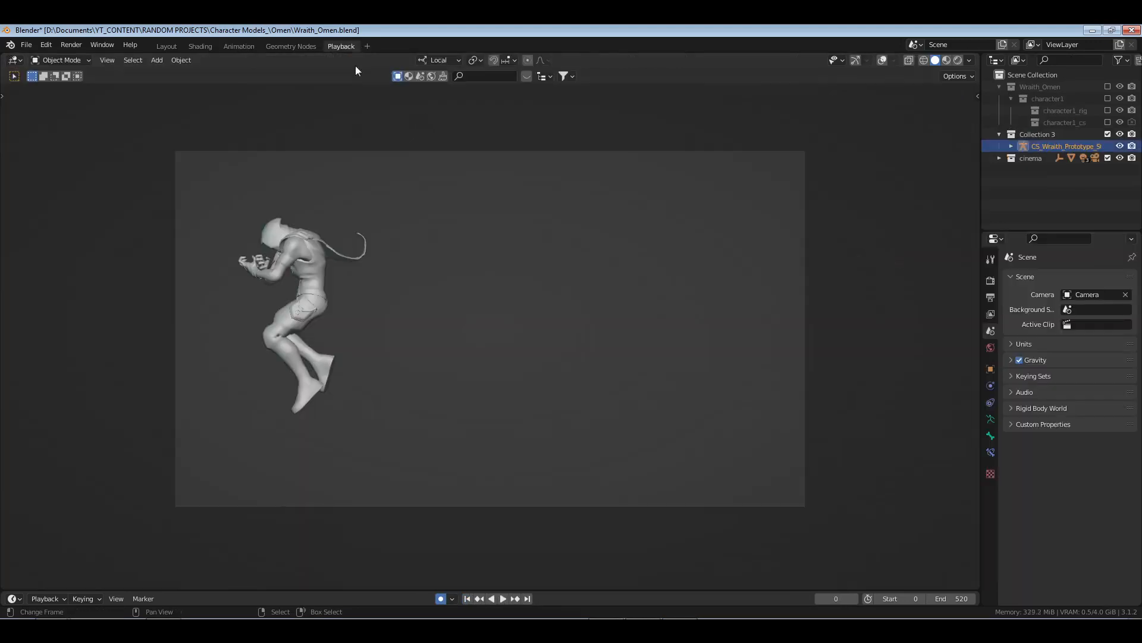
- Save the file and play the intro-to-idle transition twice from frame 0, finishing by scrubbing back to frame 60
key(ctrl+s)
key(space)
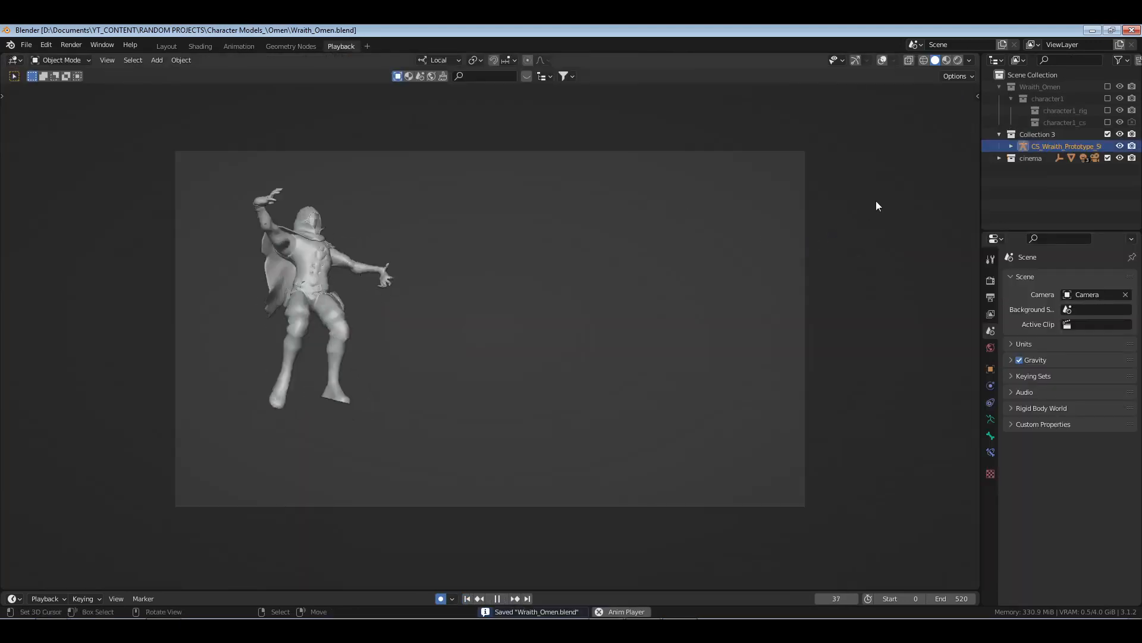
key(space)
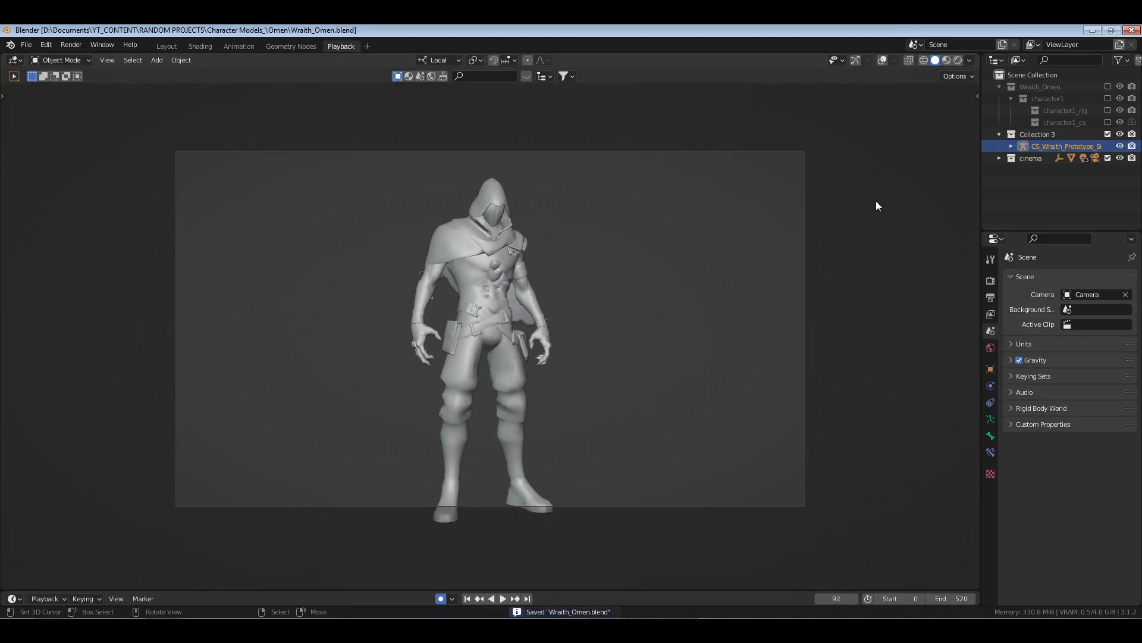
click(467, 598)
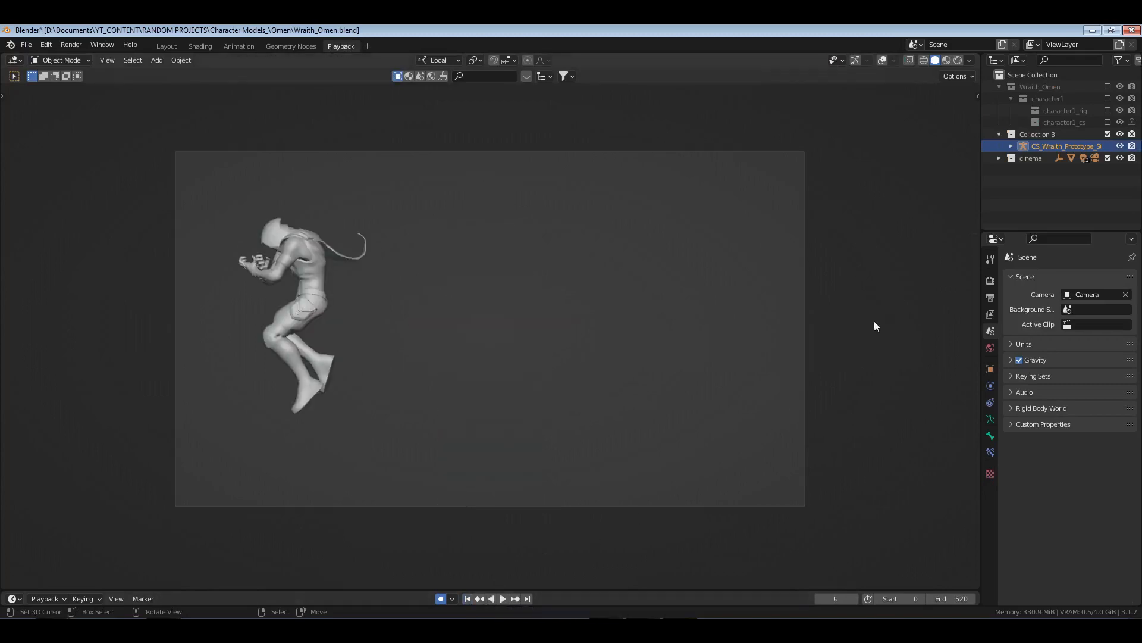
key(space)
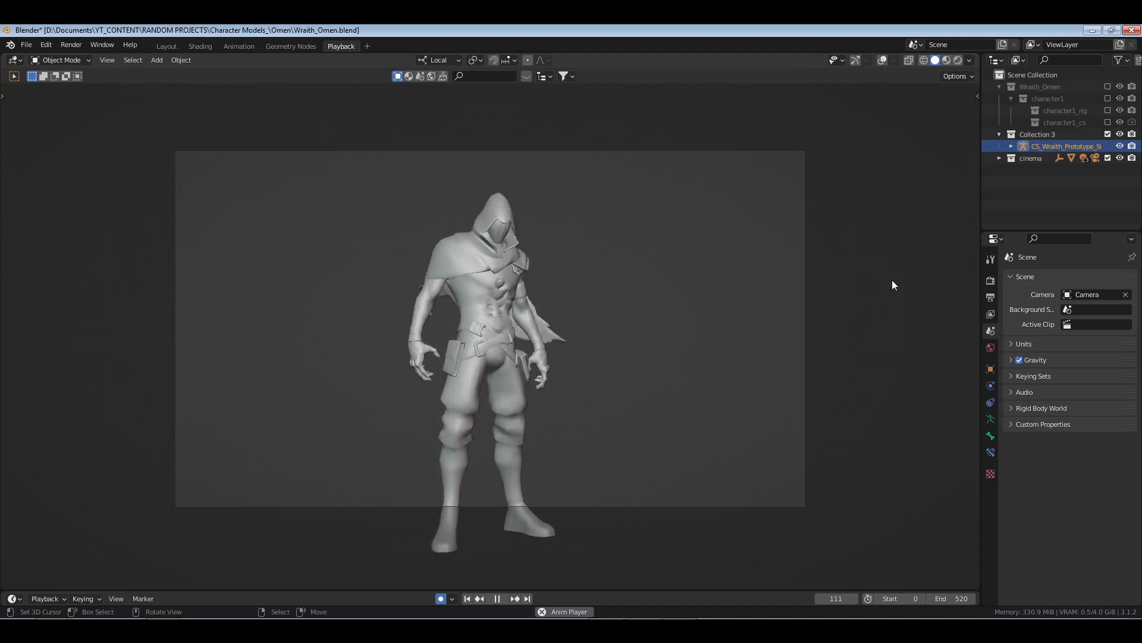
key(space)
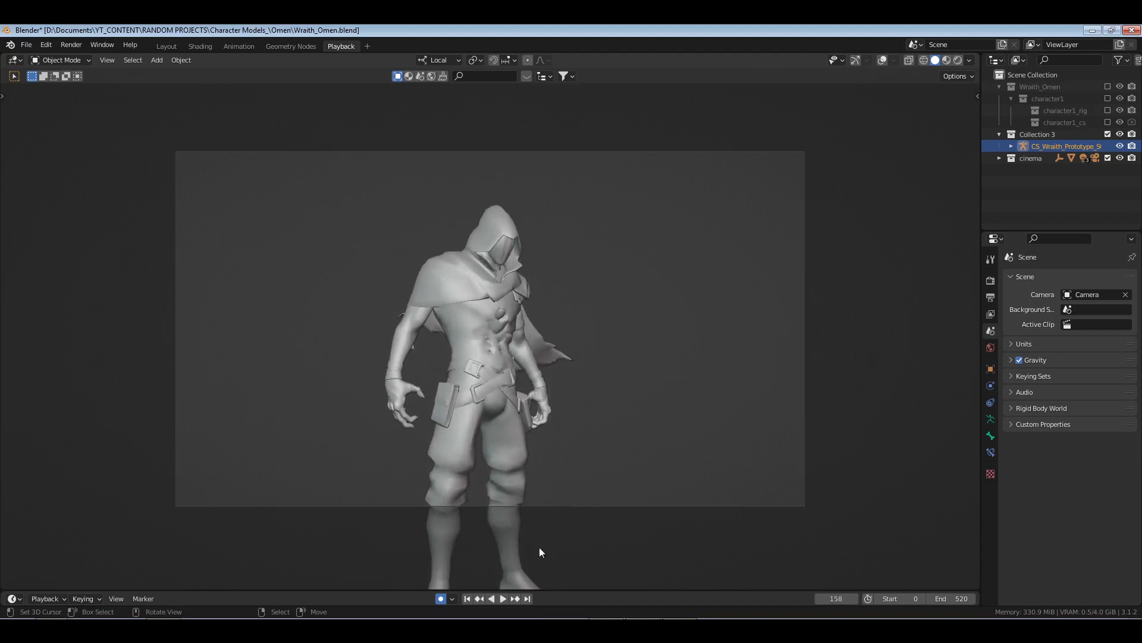
drag(840, 598, 777, 598)
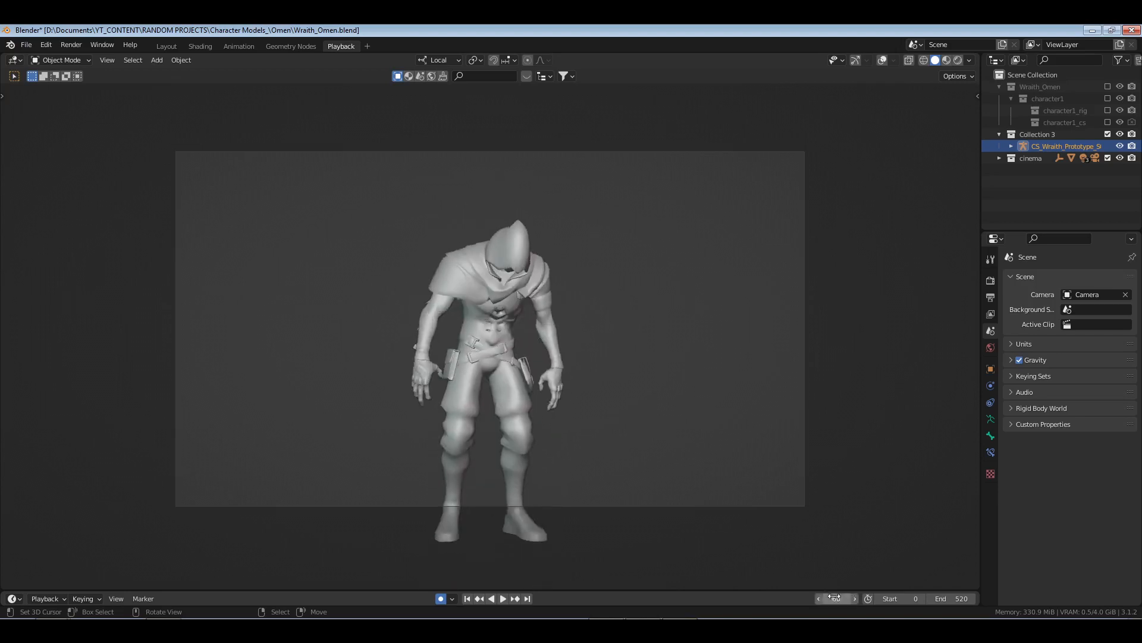
- In the Animation workspace, play and scrub through the overlapping NLA strips, and set the current frame to 154
click(227, 47)
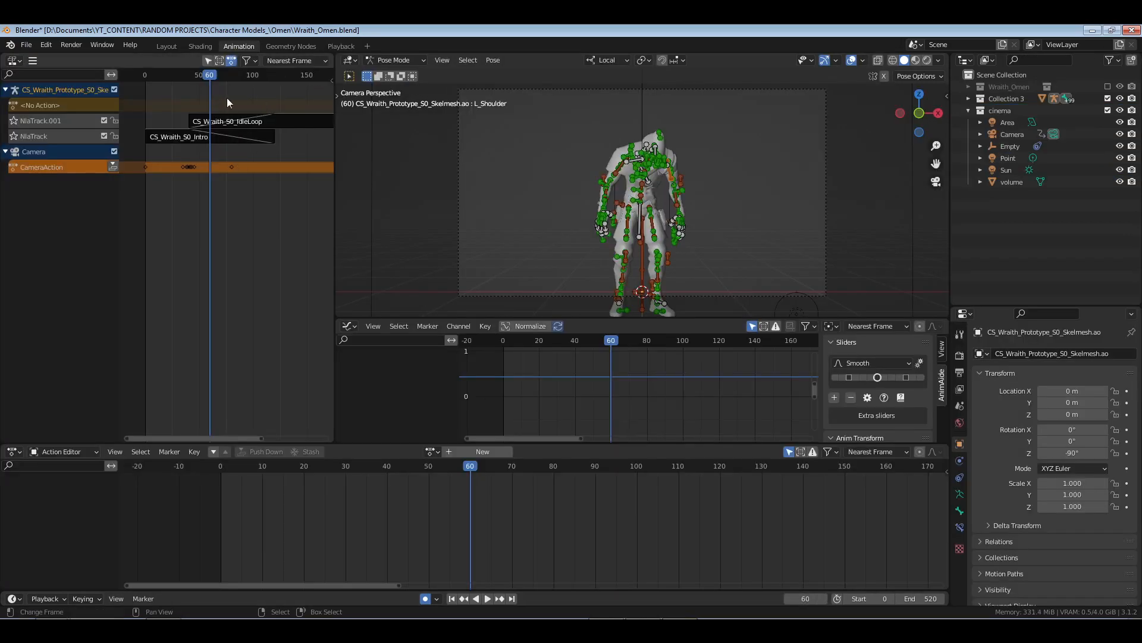
key(space)
drag(244, 102, 220, 105)
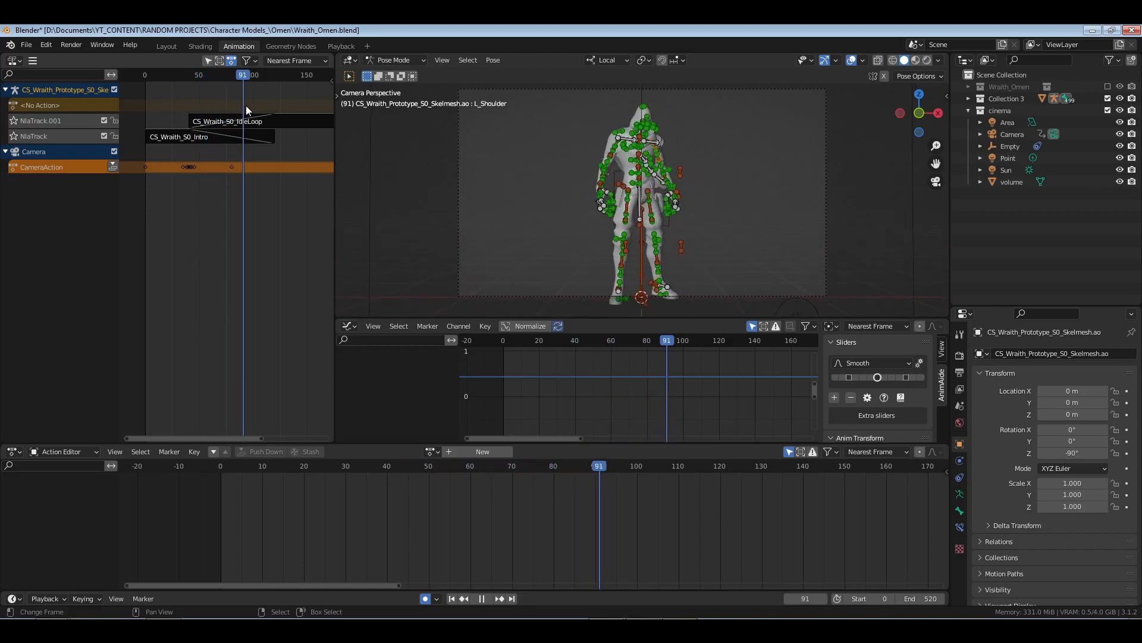
drag(288, 106, 128, 108)
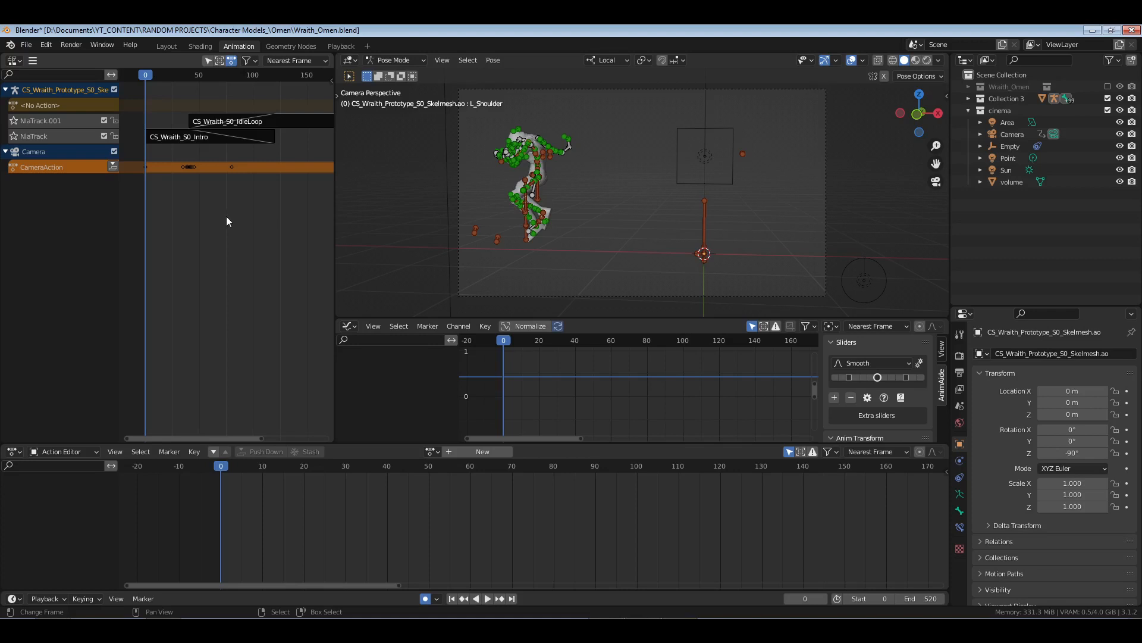
ctrl+scroll(263, 198, right, 5)
click(237, 101)
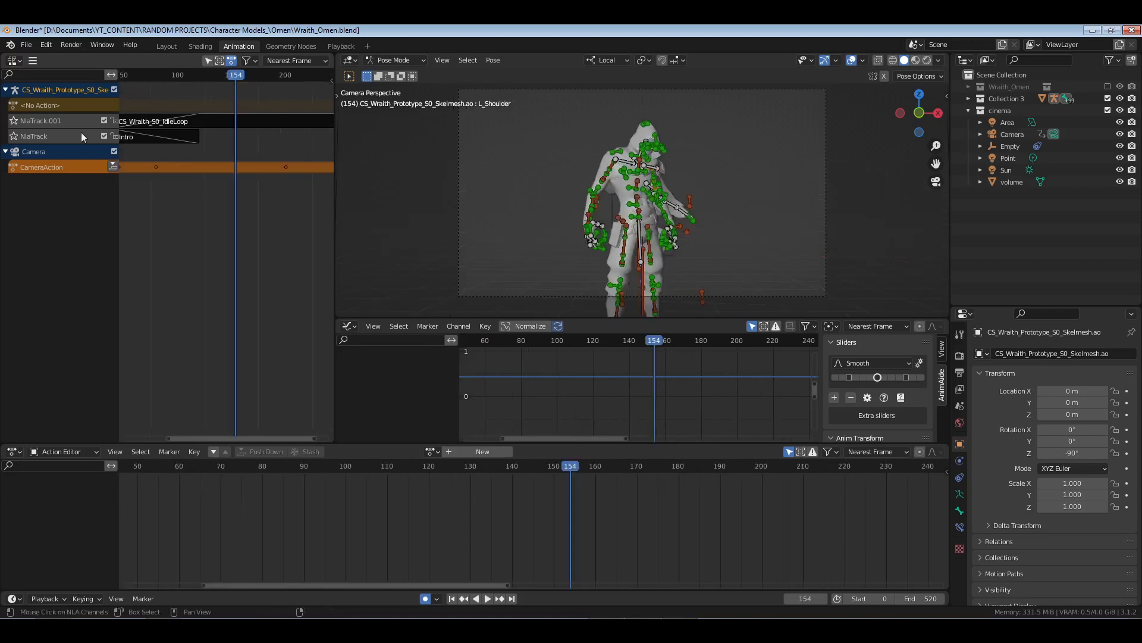
- Add a new NLA track above the Wraith's idle loop track and set the active action's blending to Add
key(shift+a)
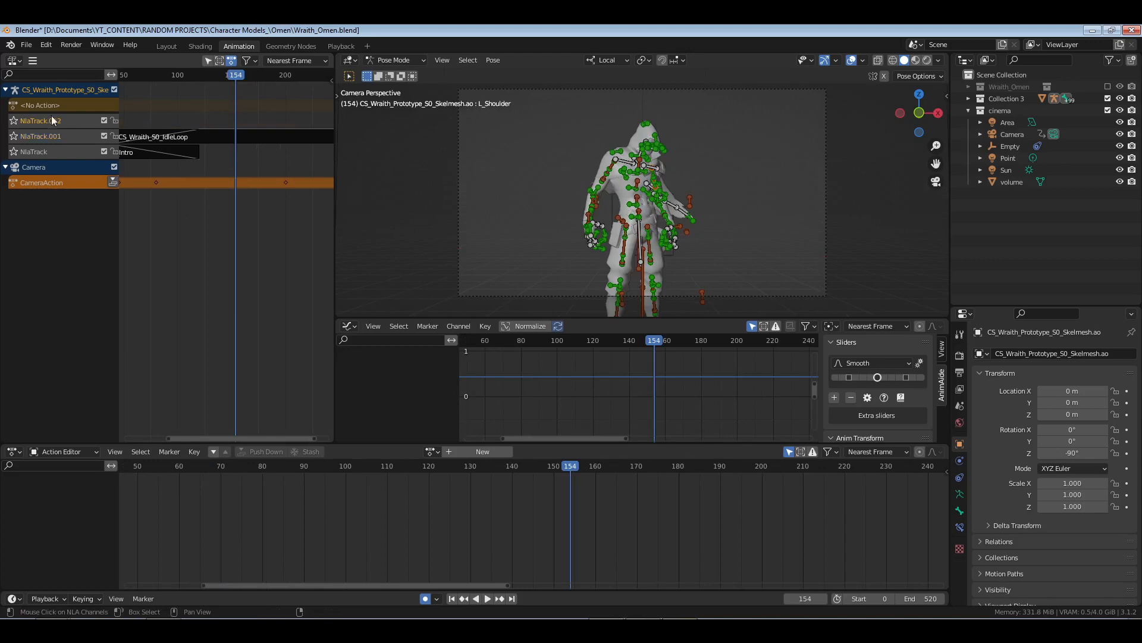
key(n)
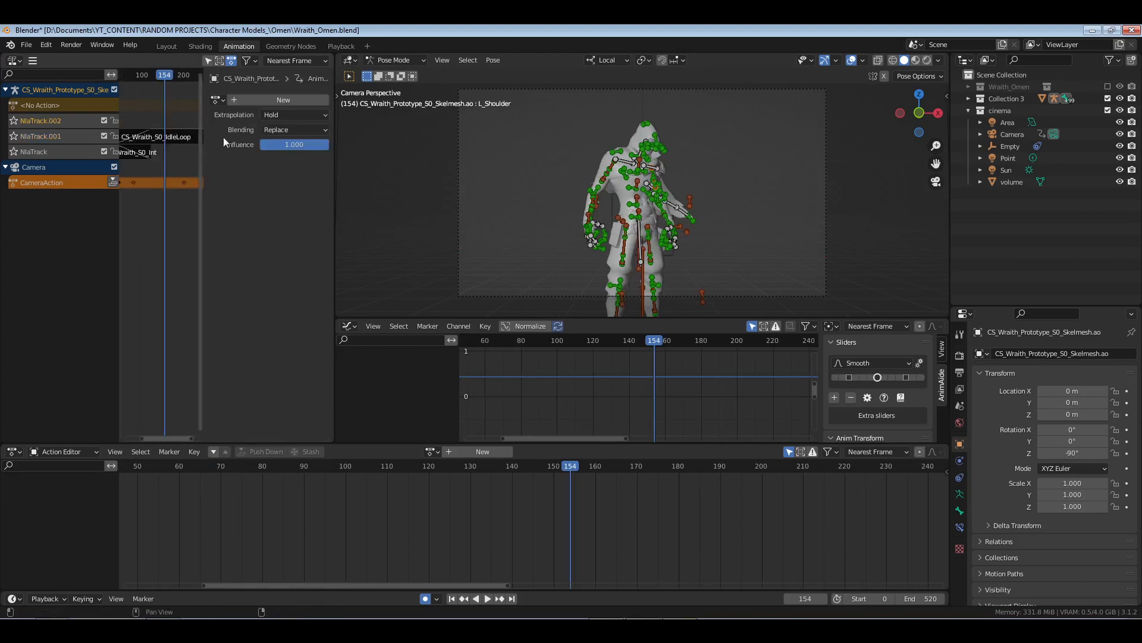
click(284, 131)
click(279, 176)
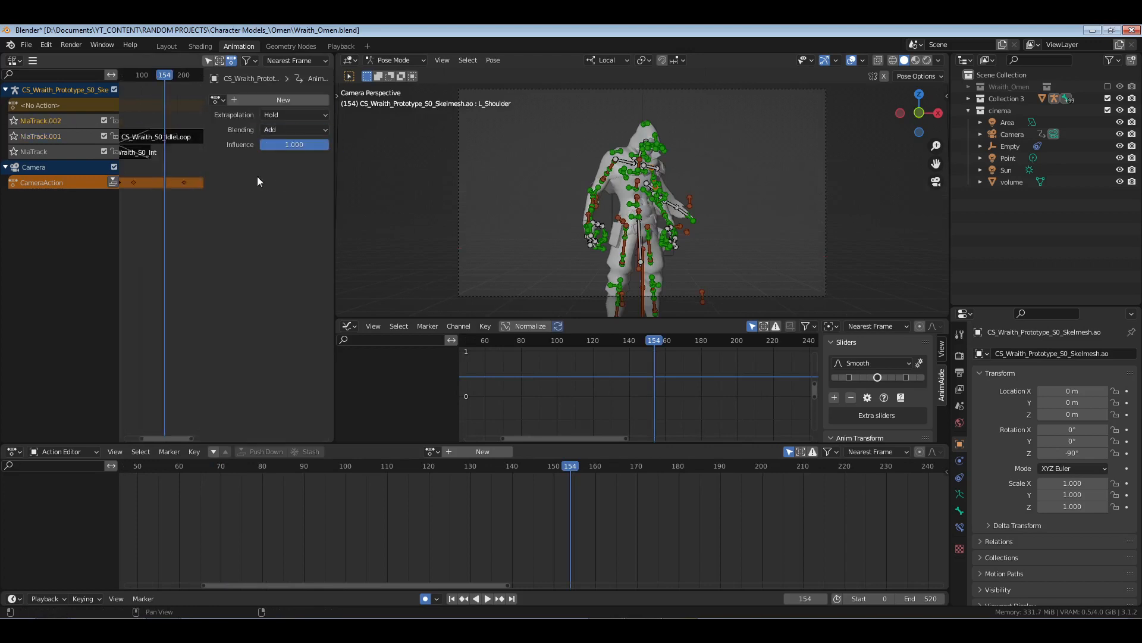
key(n)
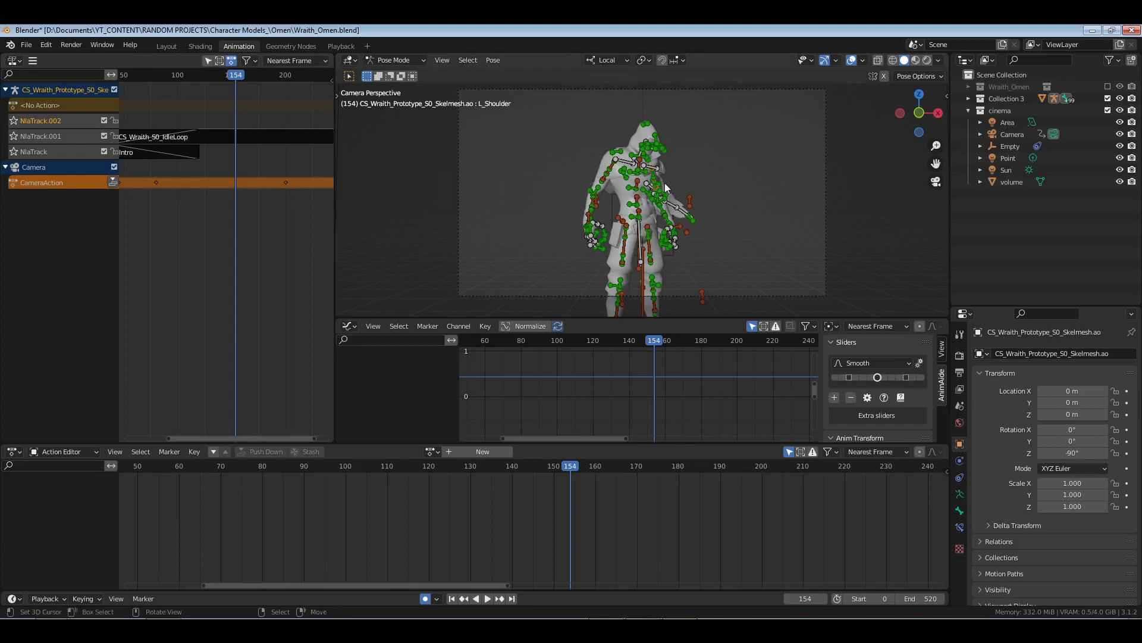
- Outside the camera view, try rotating the left clavicle, left elbow and a left hand helper bone
key(KP_0)
scroll(666, 184, down, 8)
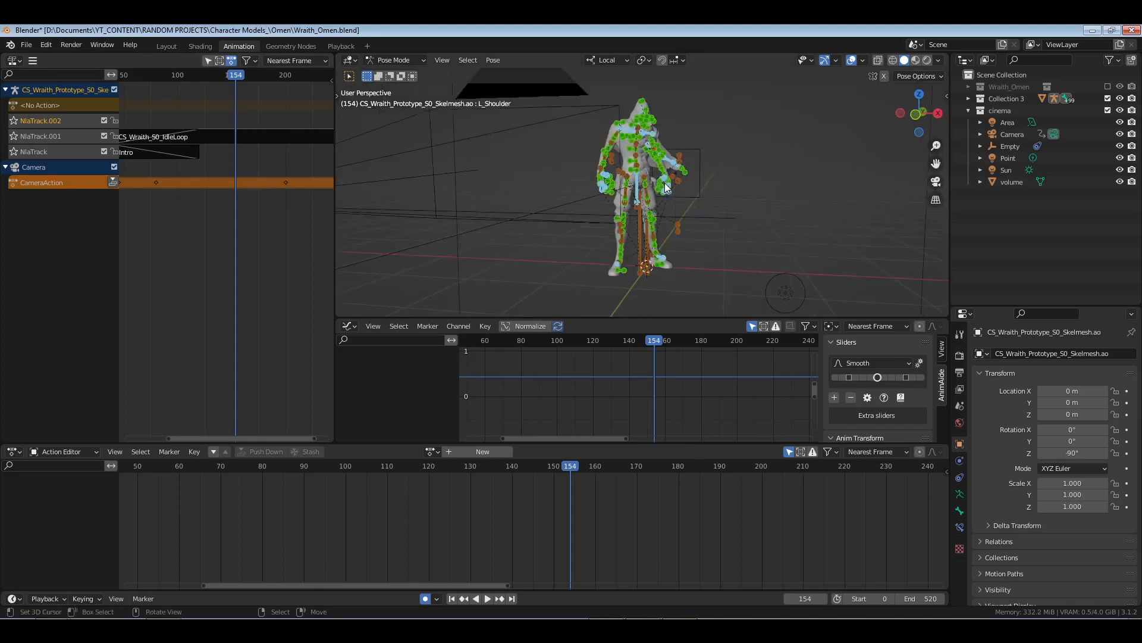
scroll(697, 185, up, 4)
shift+middle_drag(666, 184, 698, 173)
scroll(701, 187, up, 3)
click(687, 125)
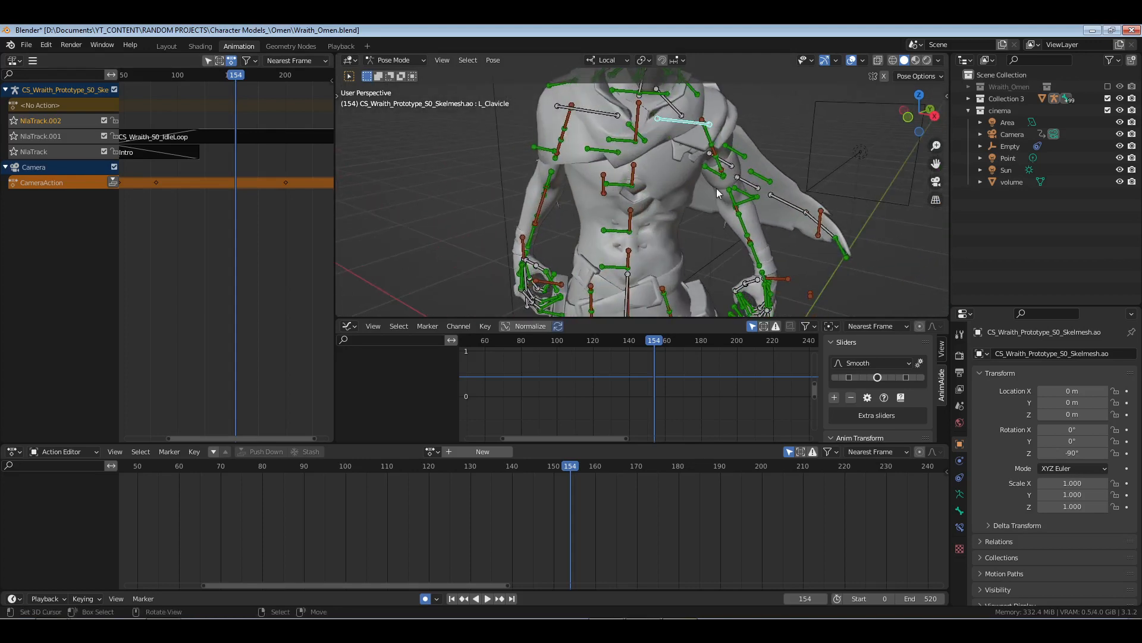
key(r)
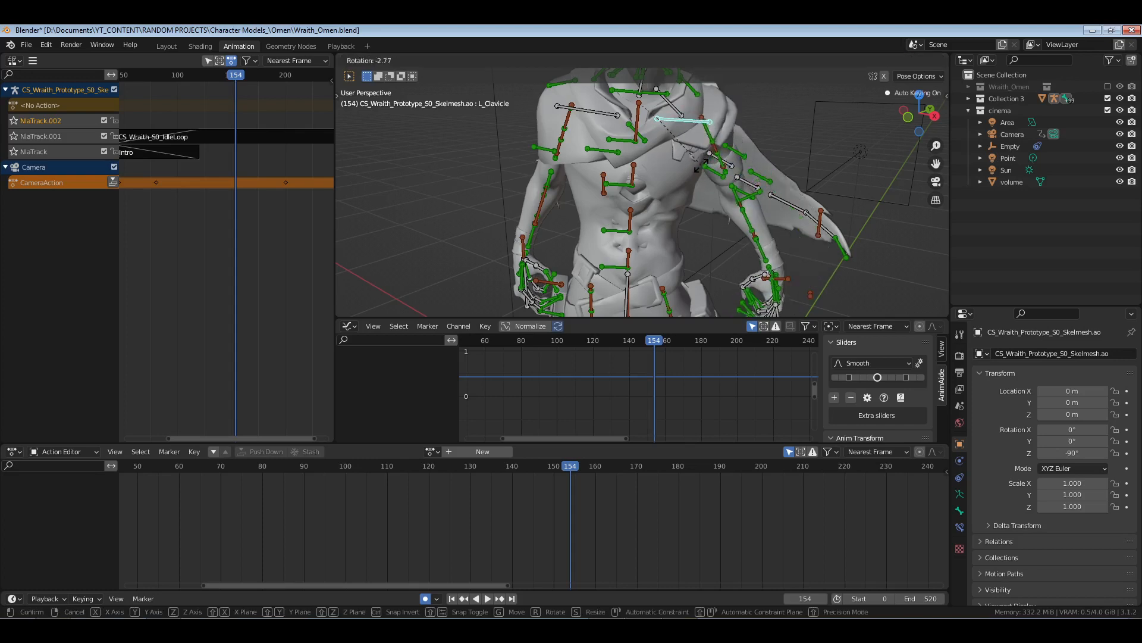
click(725, 191)
middle_drag(739, 217, 707, 221)
scroll(781, 225, up, 3)
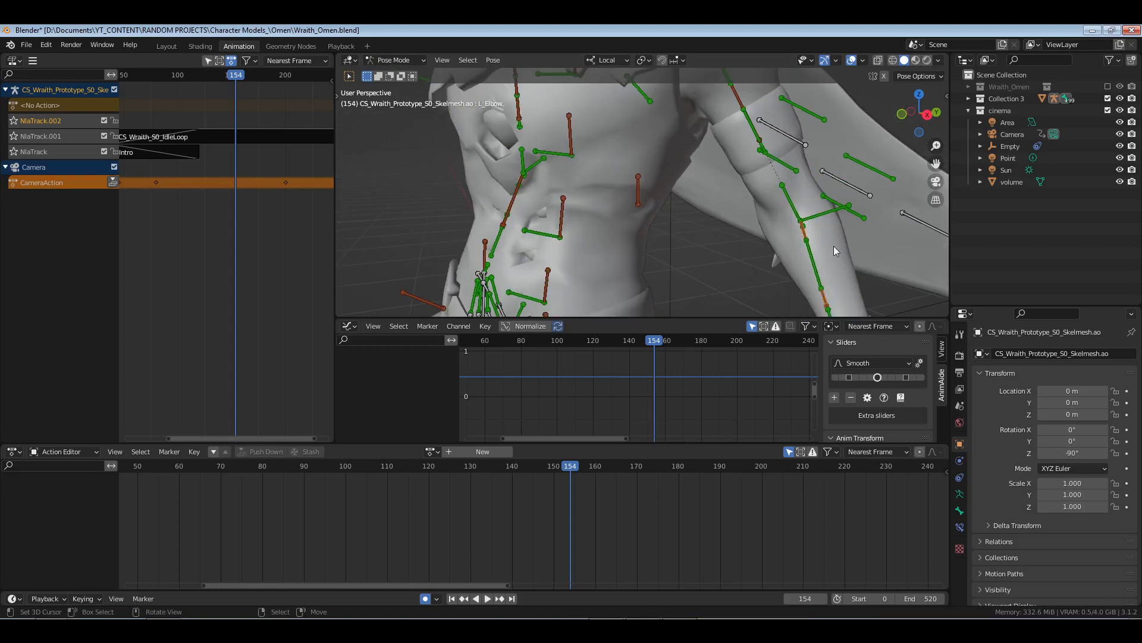
shift+middle_drag(834, 245, 668, 208)
scroll(702, 202, down, 4)
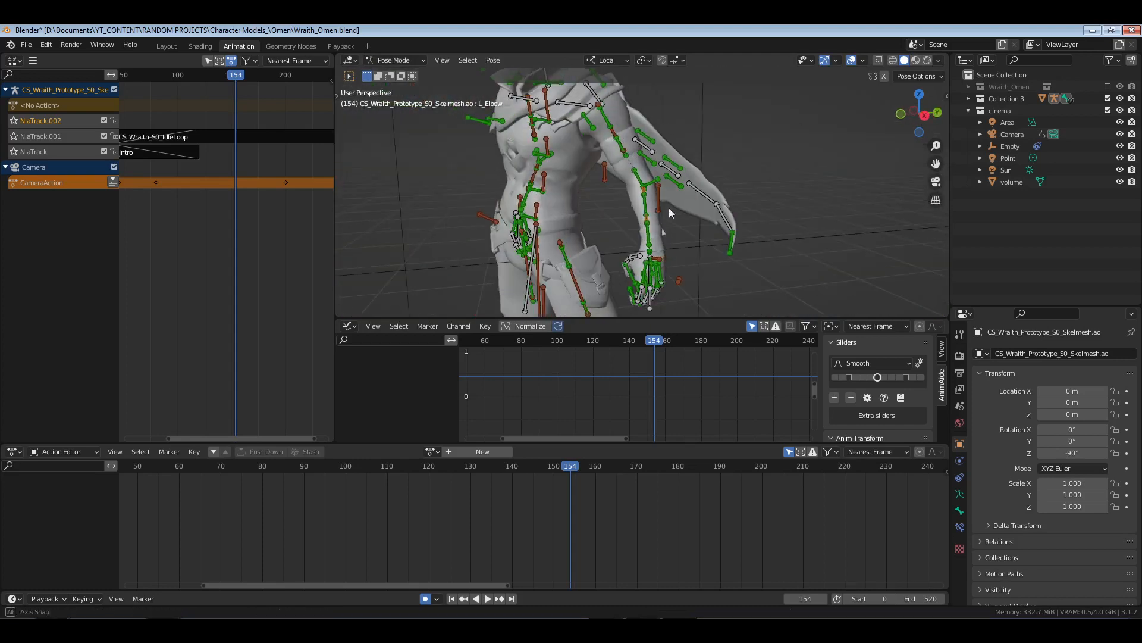
key(r)
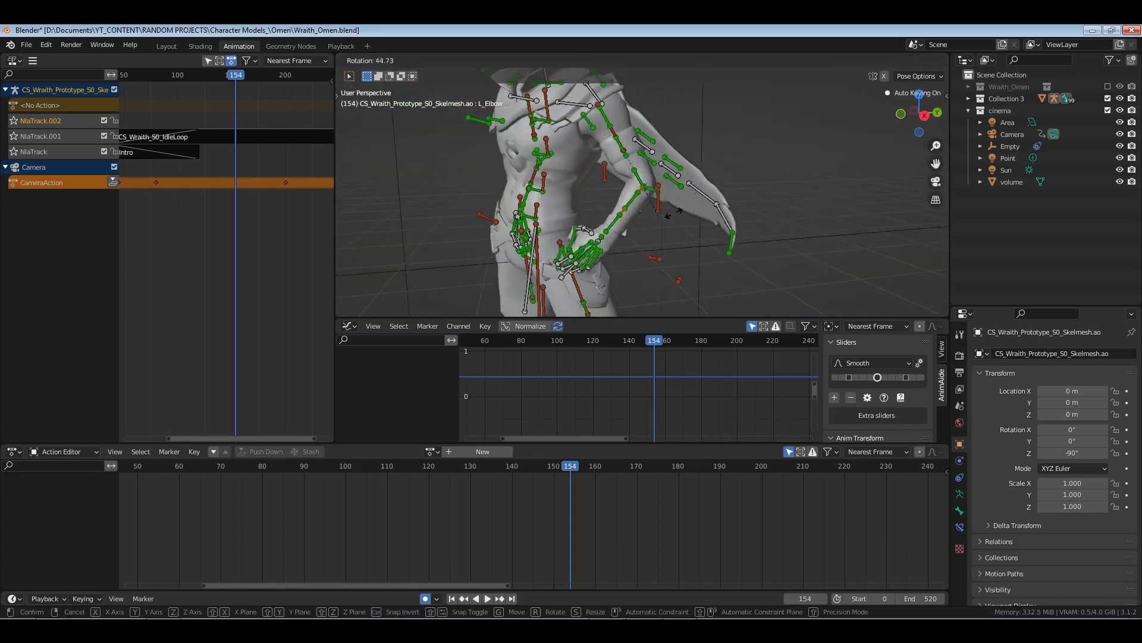
right_click(662, 217)
middle_drag(657, 217, 748, 243)
right_click(665, 207)
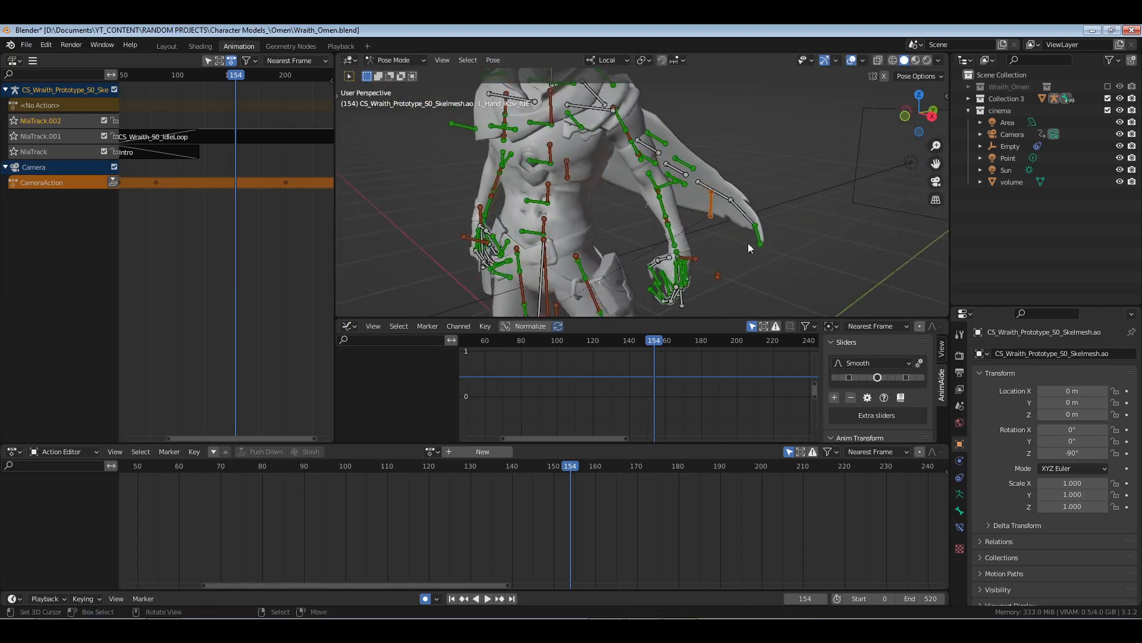
key(r)
right_click(708, 220)
- Select the left elbow and left clavicle bones and insert Location & Rotation keyframes for them at frame 154
right_click(659, 198)
middle_drag(660, 199, 683, 199)
right_click(615, 118)
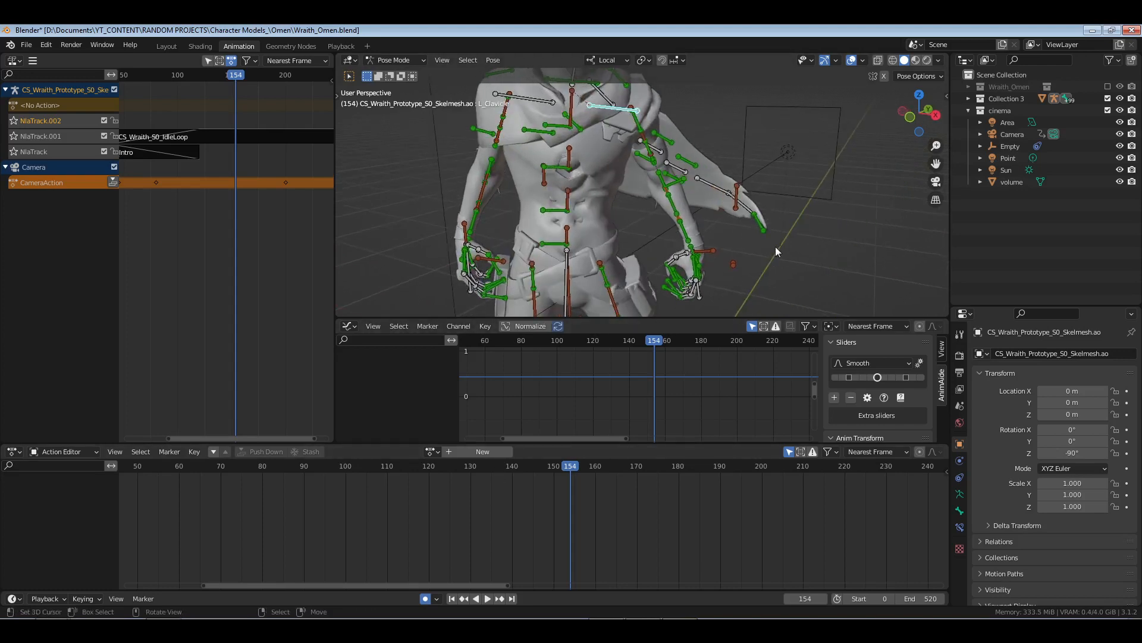
key(i)
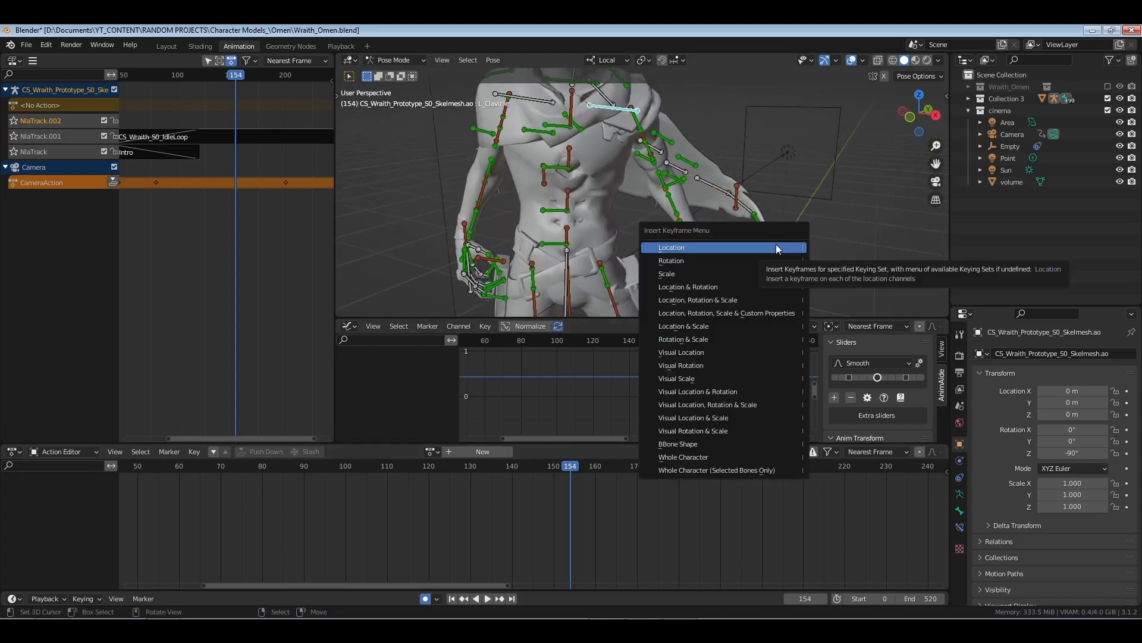
click(757, 285)
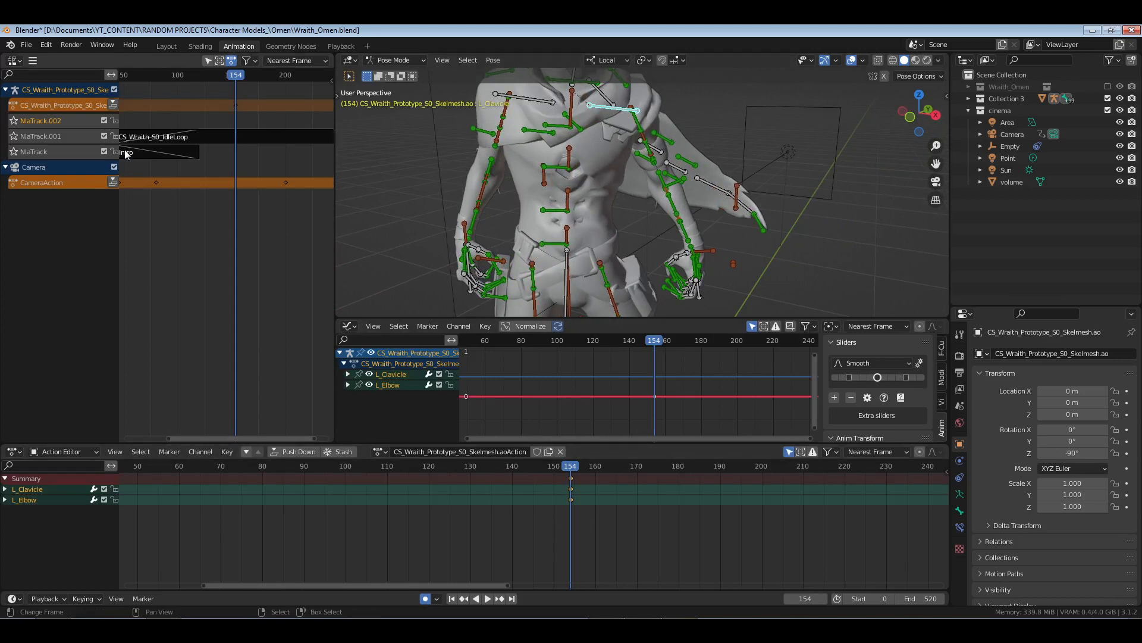
- Go to frame 177 and rotate the left clavicle bone with the Rotate tool
ctrl+scroll(677, 522, down, 3)
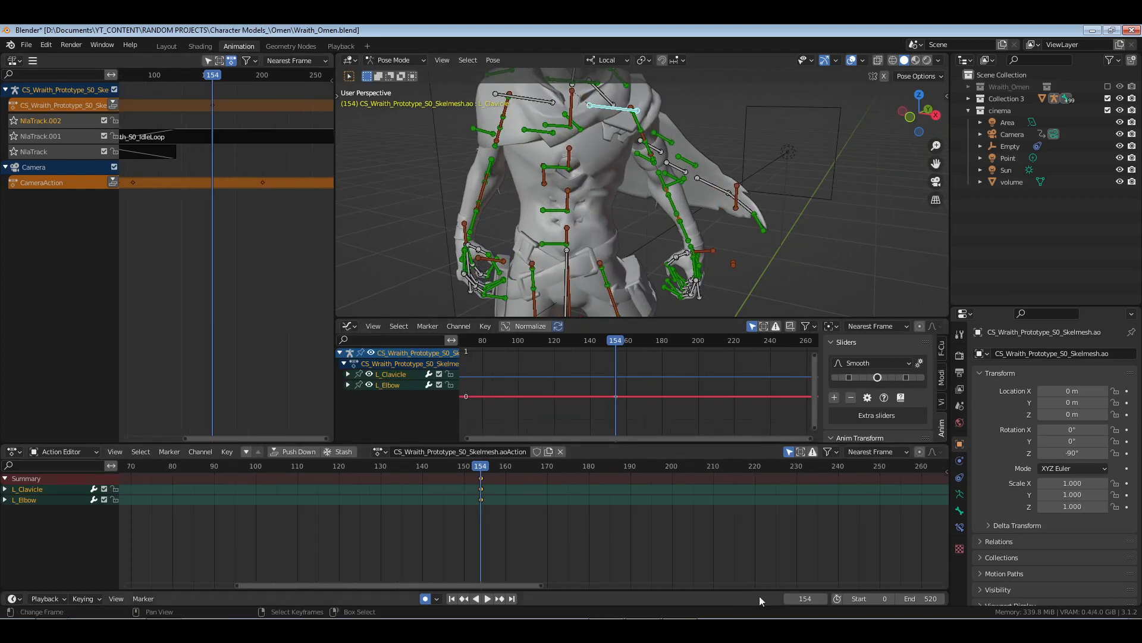
click(805, 598)
text(177)
key(Return)
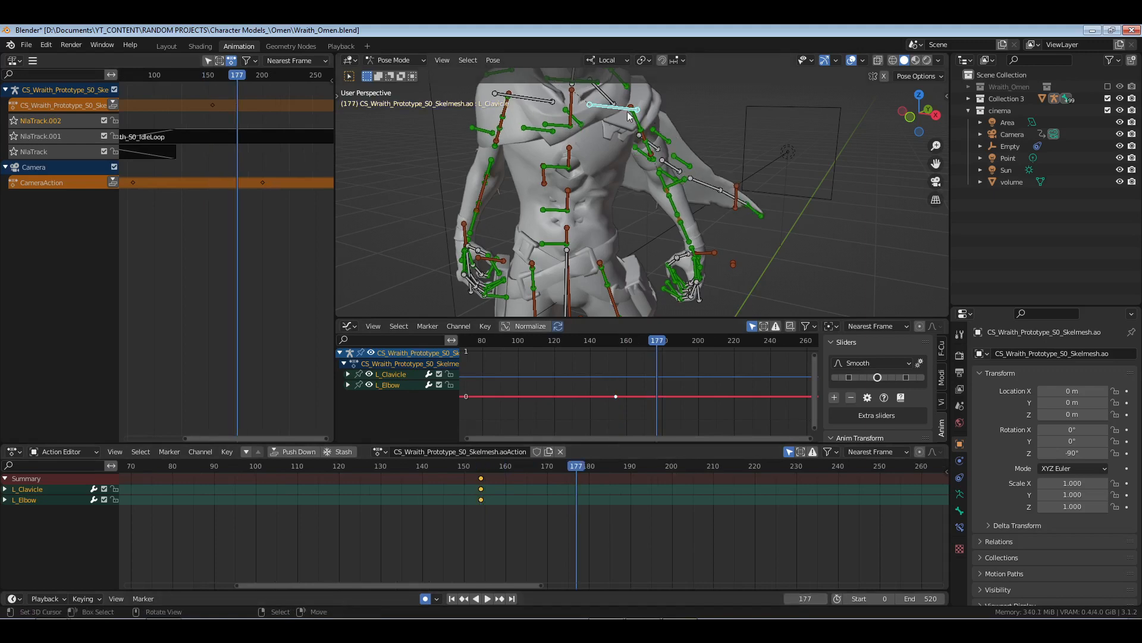
click(638, 130)
middle_drag(639, 129, 595, 213)
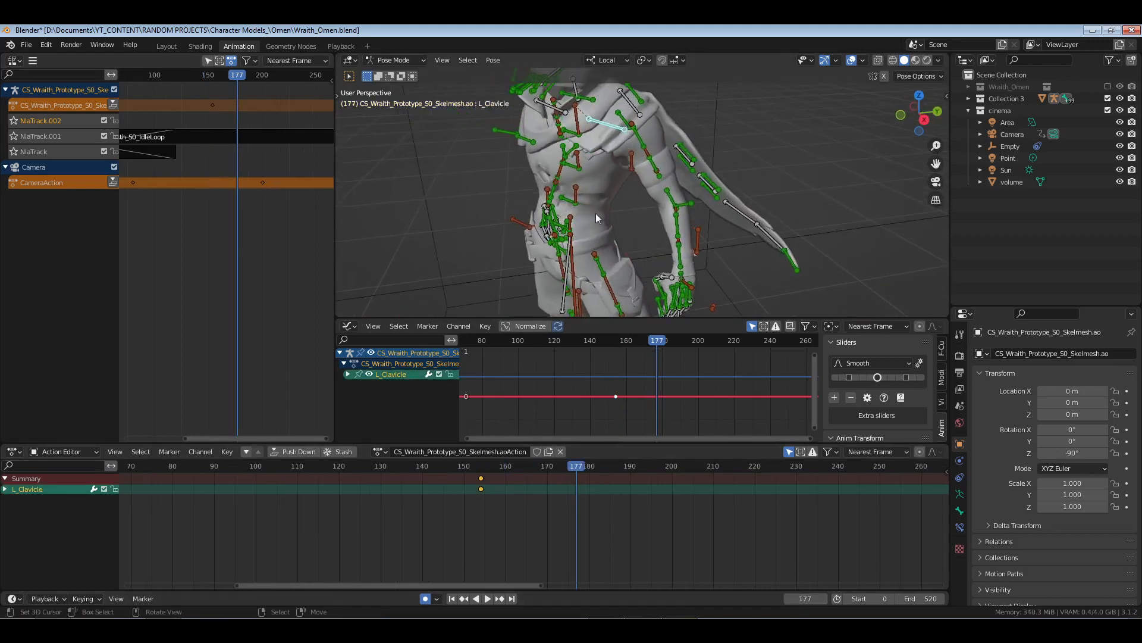
key(t)
click(351, 165)
shift+middle_drag(700, 201, 696, 231)
drag(647, 110, 673, 116)
middle_drag(678, 137, 703, 136)
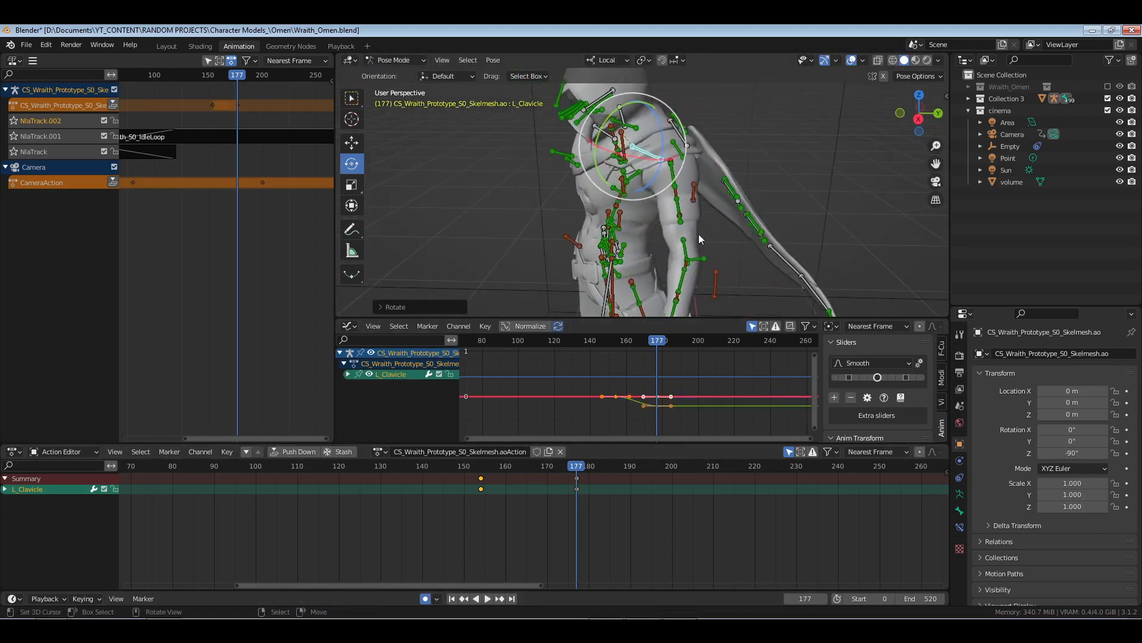
- Select the left elbow bone and rotate it to bend the forearm at frame 177
click(687, 268)
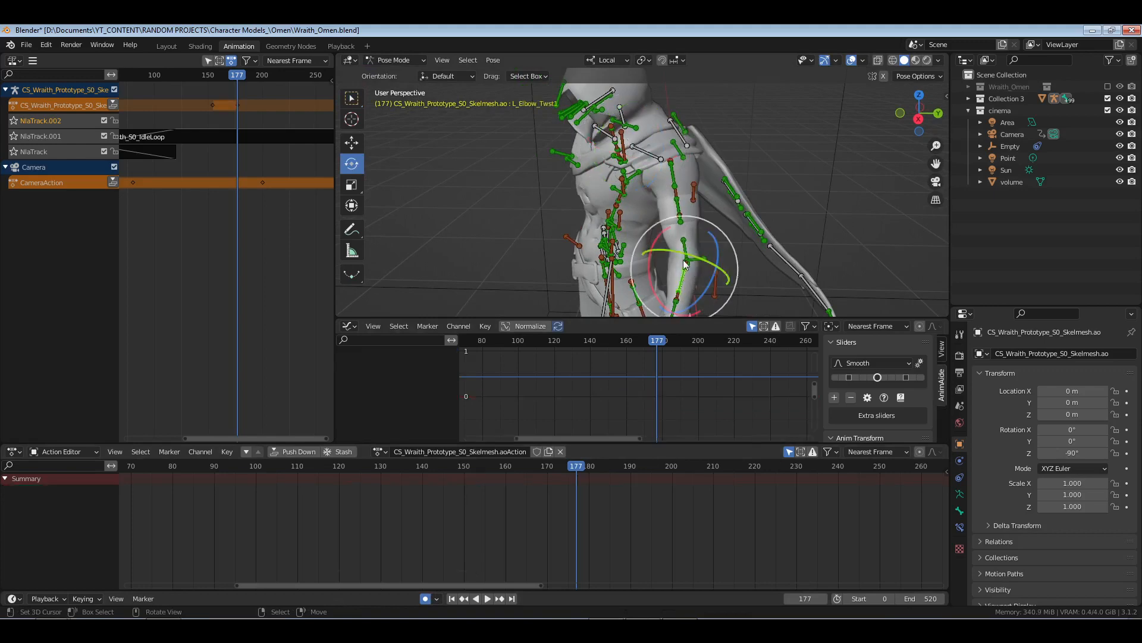
right_click(687, 265)
drag(667, 225, 690, 219)
- Keyframe the left hand bone at frame 177 and move that keyframe by -23 frames to frame 154
middle_drag(646, 287, 773, 235)
right_click(692, 259)
scroll(703, 253, down, 5)
scroll(730, 247, down, 2)
key(i)
click(773, 235)
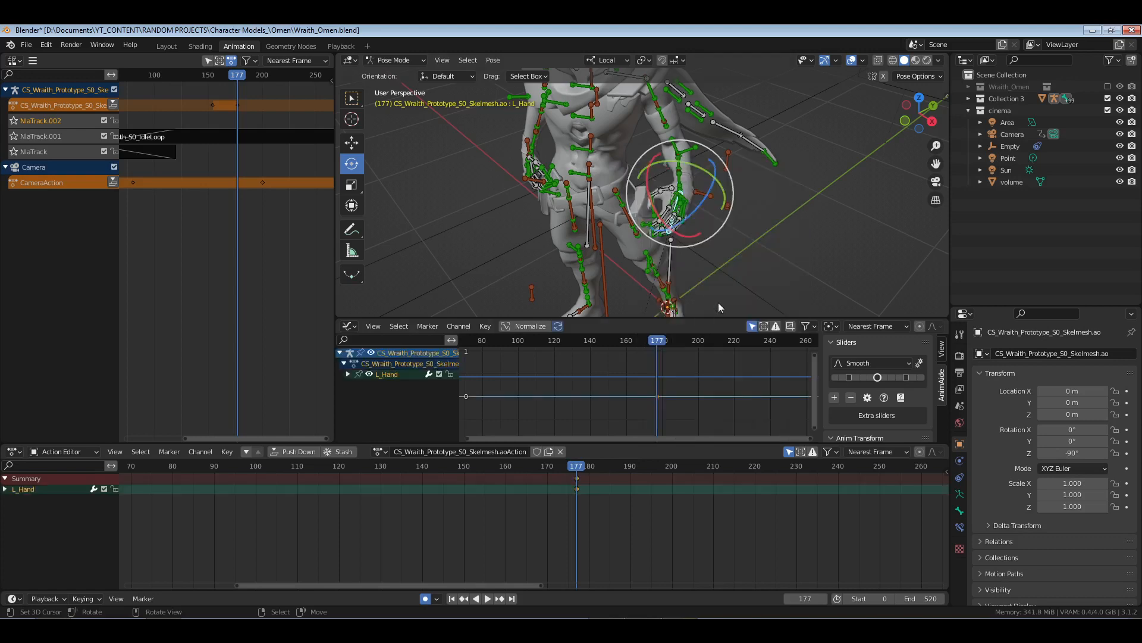
text(g-23)
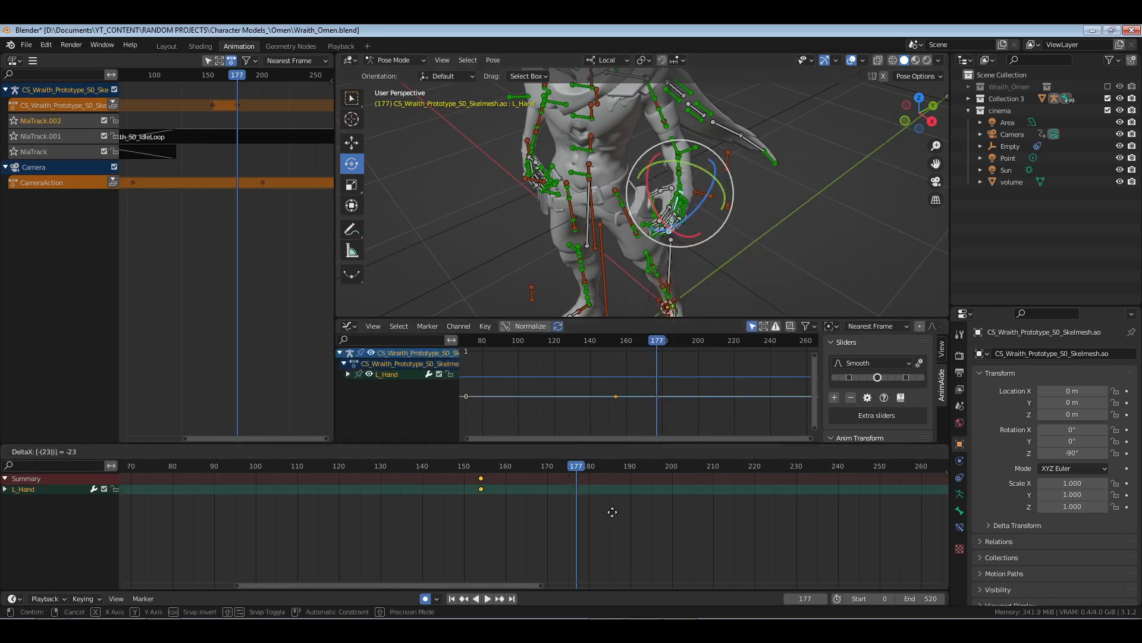
key(Return)
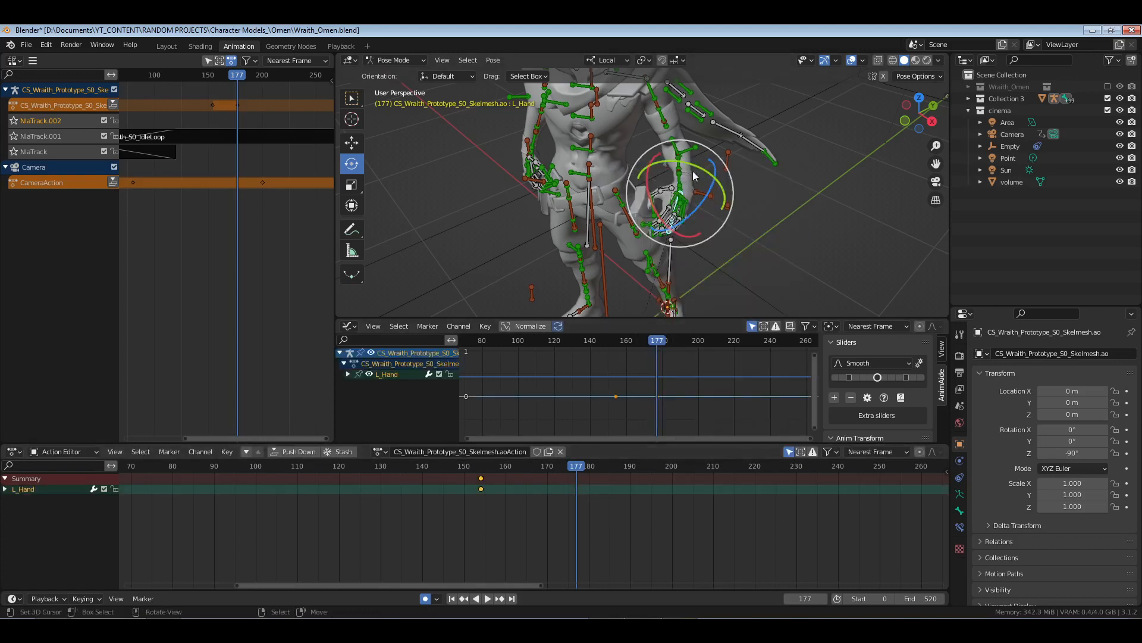
- Rotate the left hand bone on several axes at frame 177 so the hand turns outward with the raised forearm
drag(690, 168, 673, 239)
middle_drag(673, 240, 730, 196)
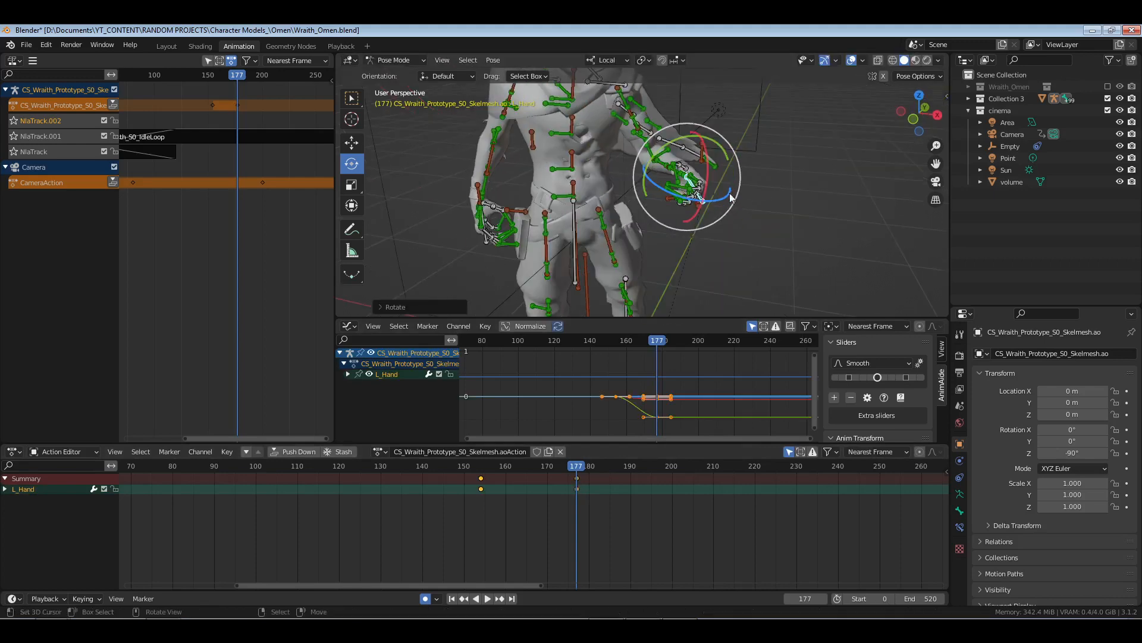
drag(722, 194, 700, 178)
drag(690, 139, 673, 196)
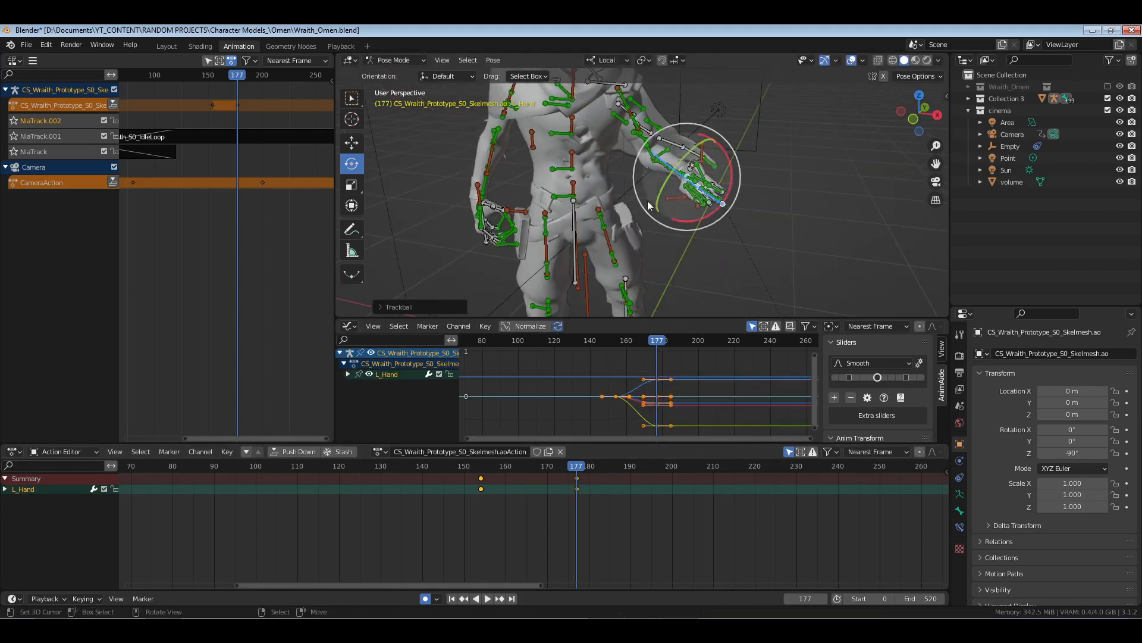
middle_drag(651, 206, 710, 189)
drag(685, 122, 650, 129)
middle_drag(723, 141, 768, 180)
scroll(655, 157, up, 2)
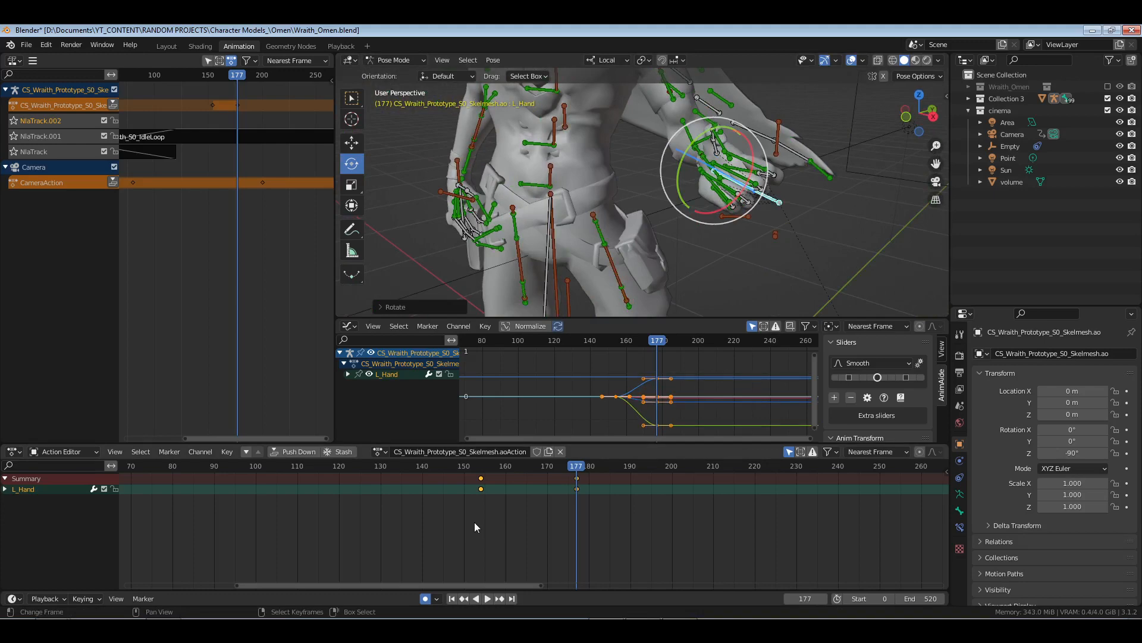
- Select the left clavicle, elbow and hand bones and keyframe them at frame 192 to hold the raised-arm pose
shift+middle_drag(696, 138, 641, 196)
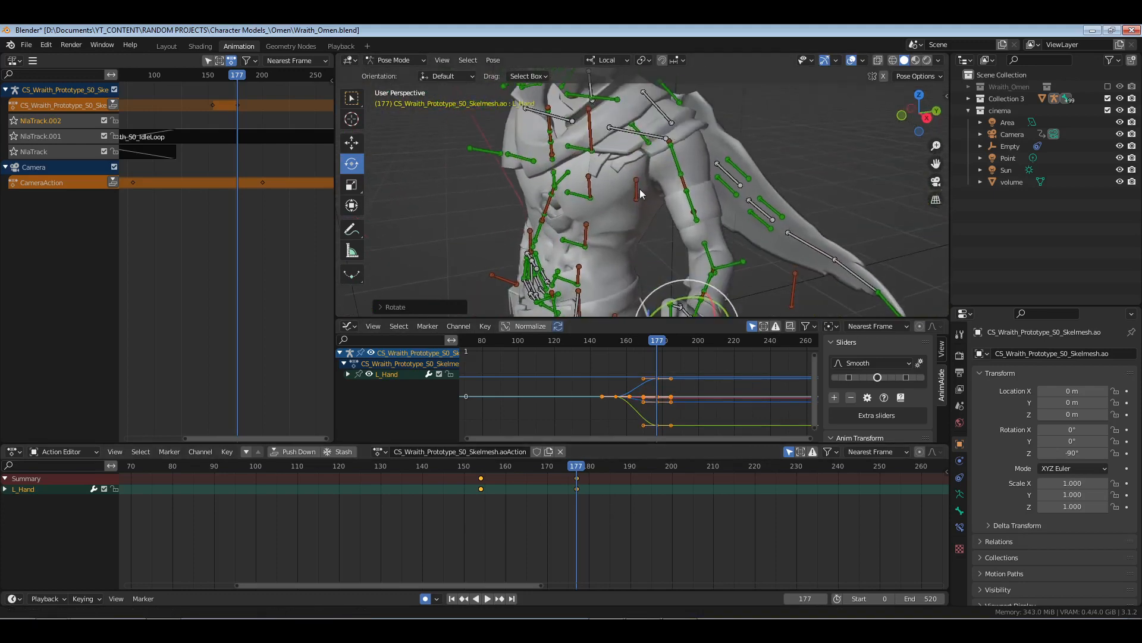
shift+click(657, 139)
middle_drag(657, 138, 788, 238)
shift+click(615, 249)
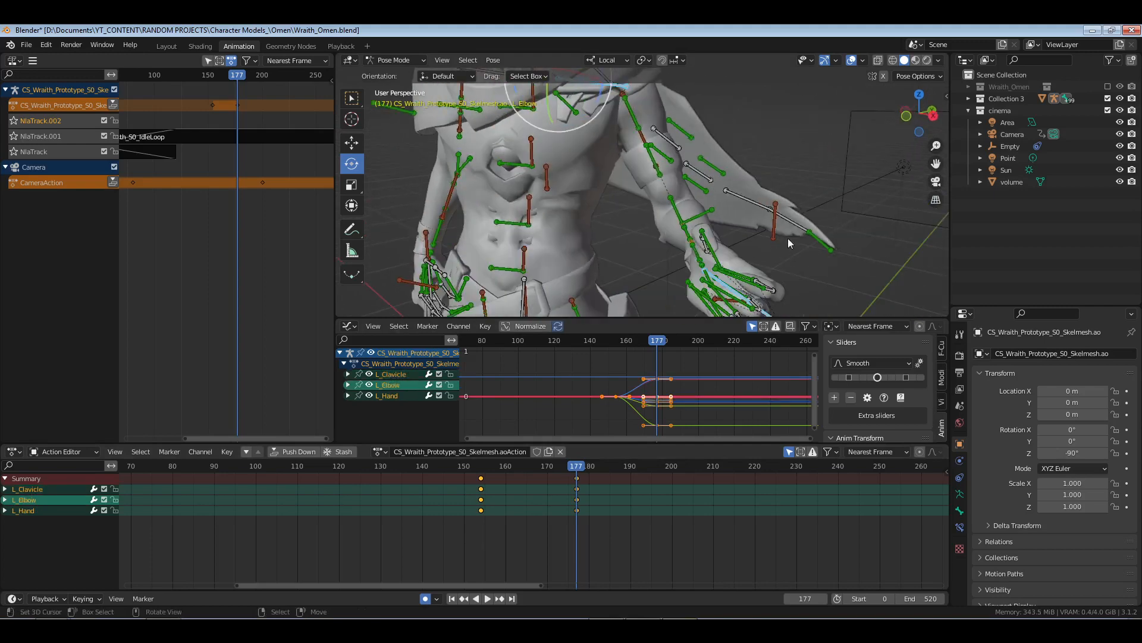
click(806, 598)
text(+15)
key(Return)
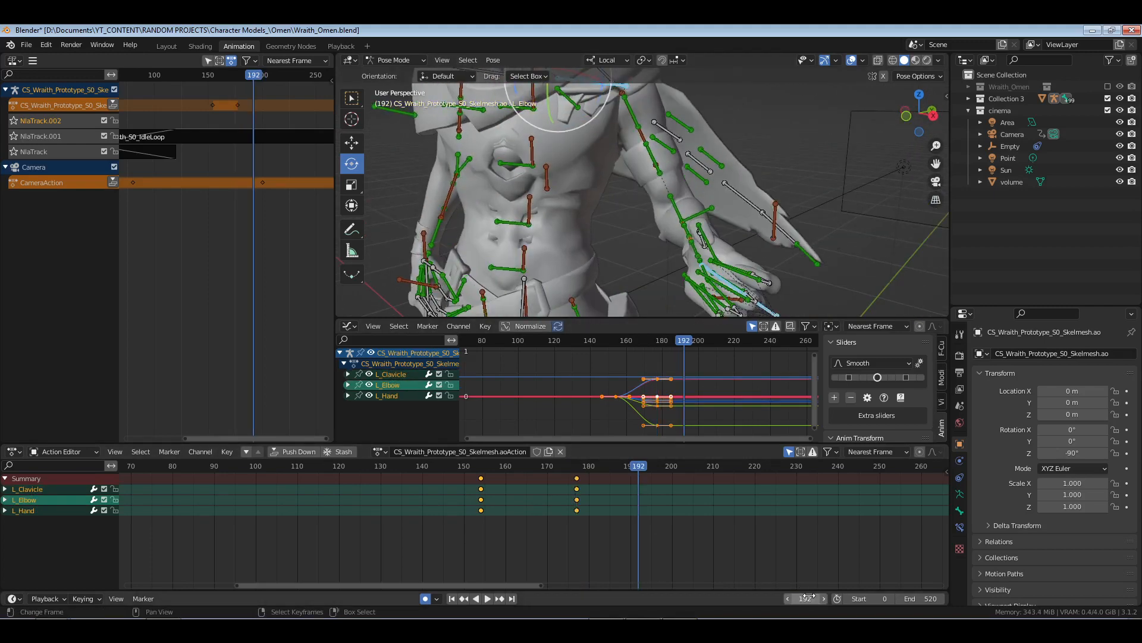
key(i)
click(816, 261)
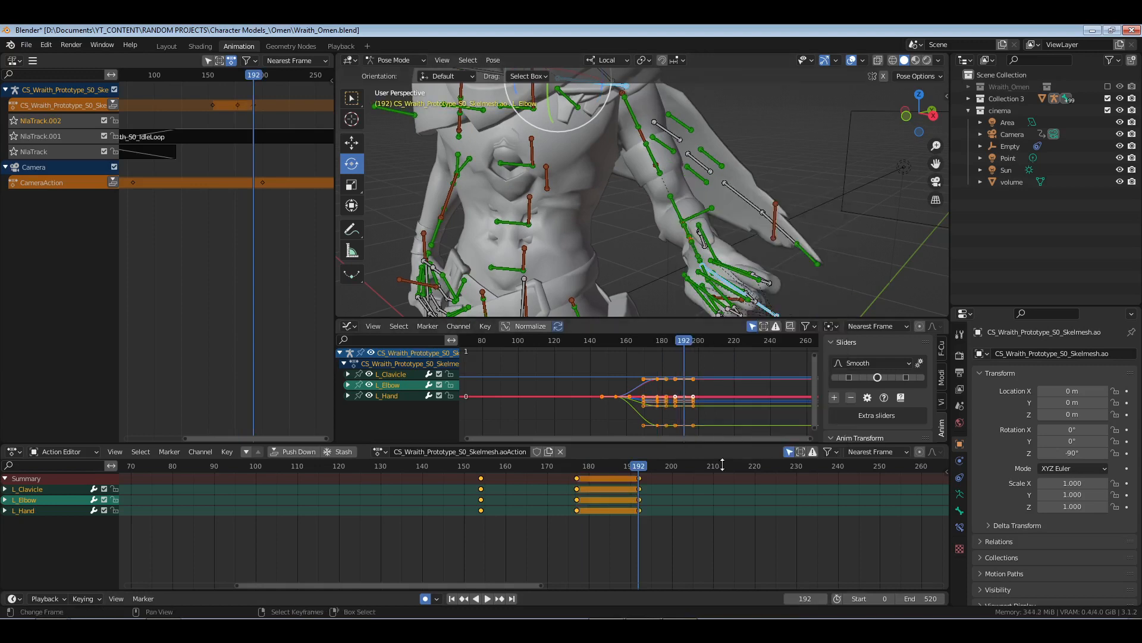
- Copy the left-arm bones' keyframes from frame 154 to frame 224 so the arm returns to its starting pose
click(800, 597)
text(+32)
key(Return)
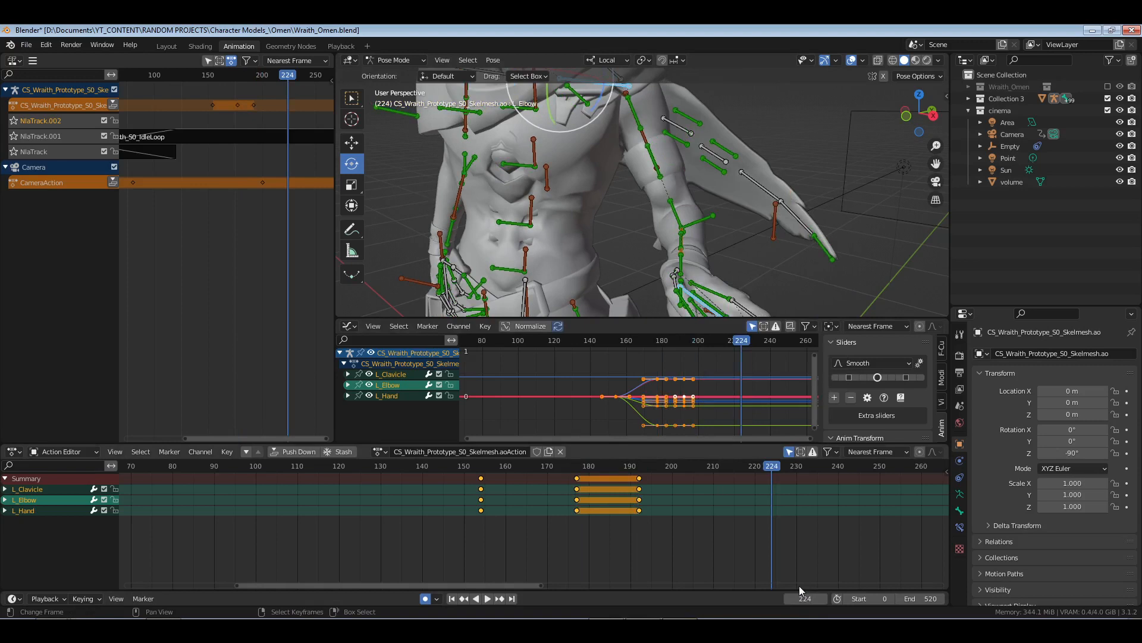
click(493, 541)
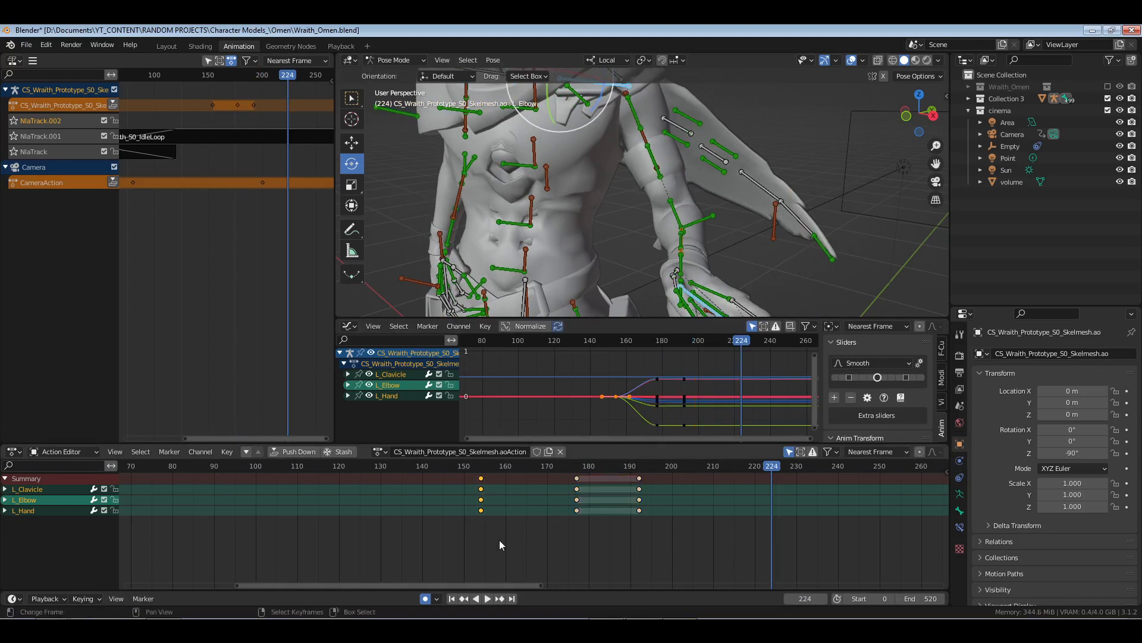
key(ctrl+v)
- Preview the left-arm motion and push its action down into an NLA strip on NlaTrack.002
click(478, 521)
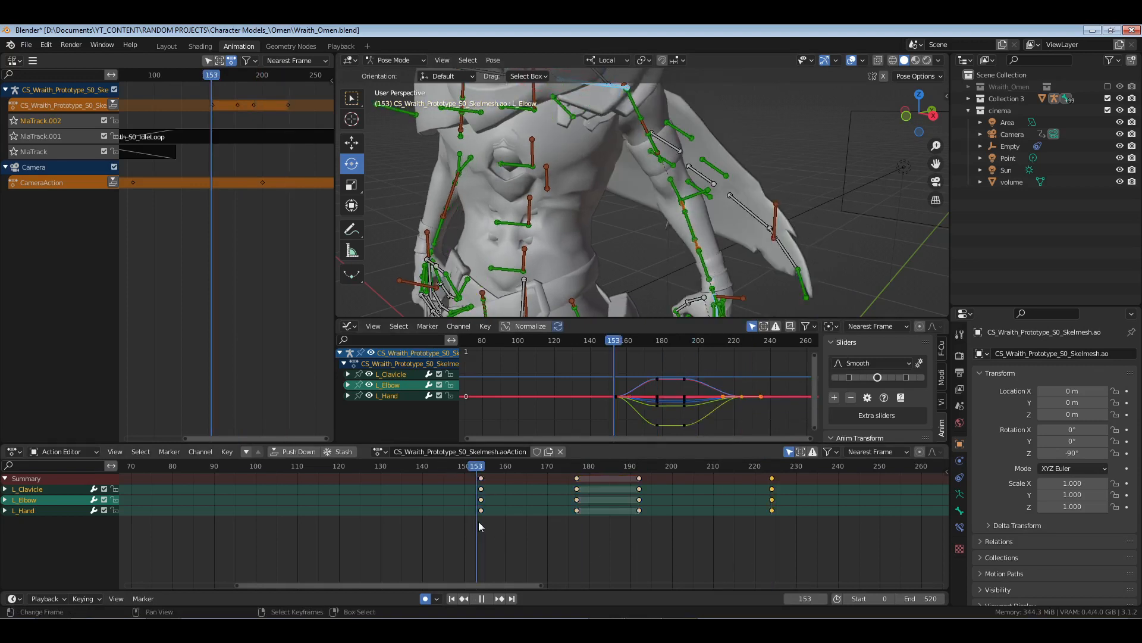
key(space)
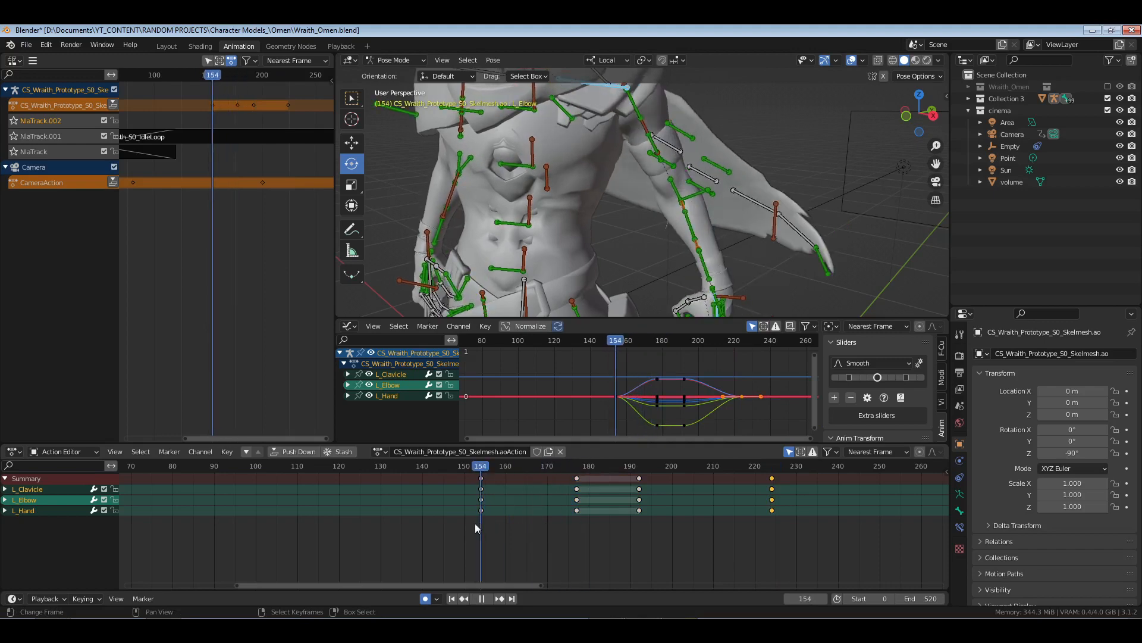
key(Escape)
click(113, 105)
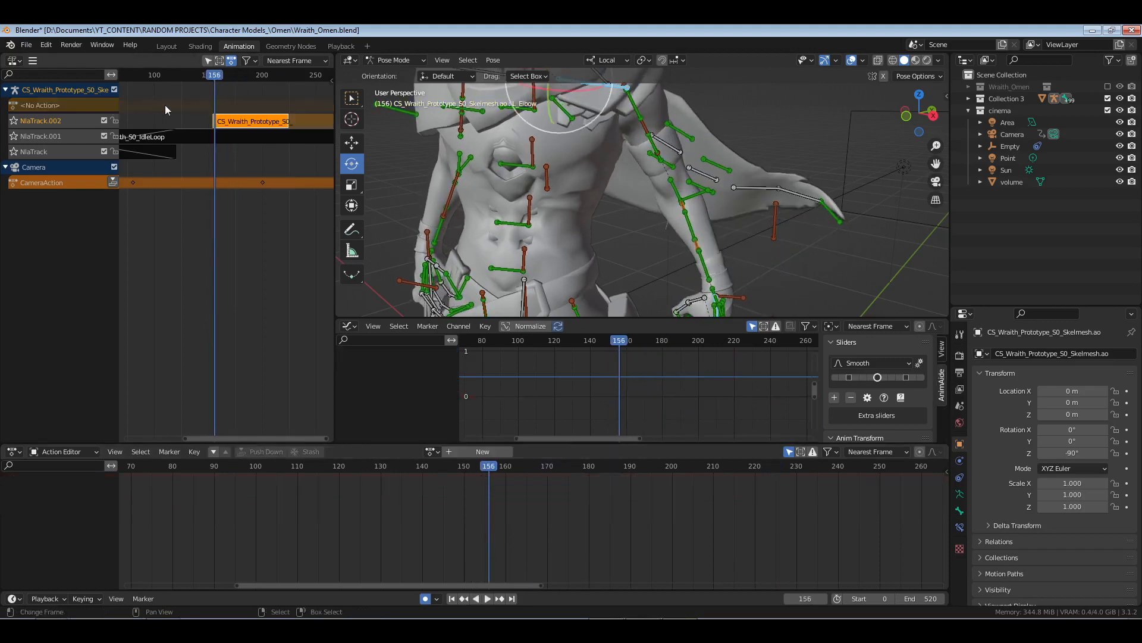
key(space)
key(space)
mouse_move(181, 109)
mouse_down()
mouse_move(241, 112)
mouse_move(167, 115)
mouse_up()
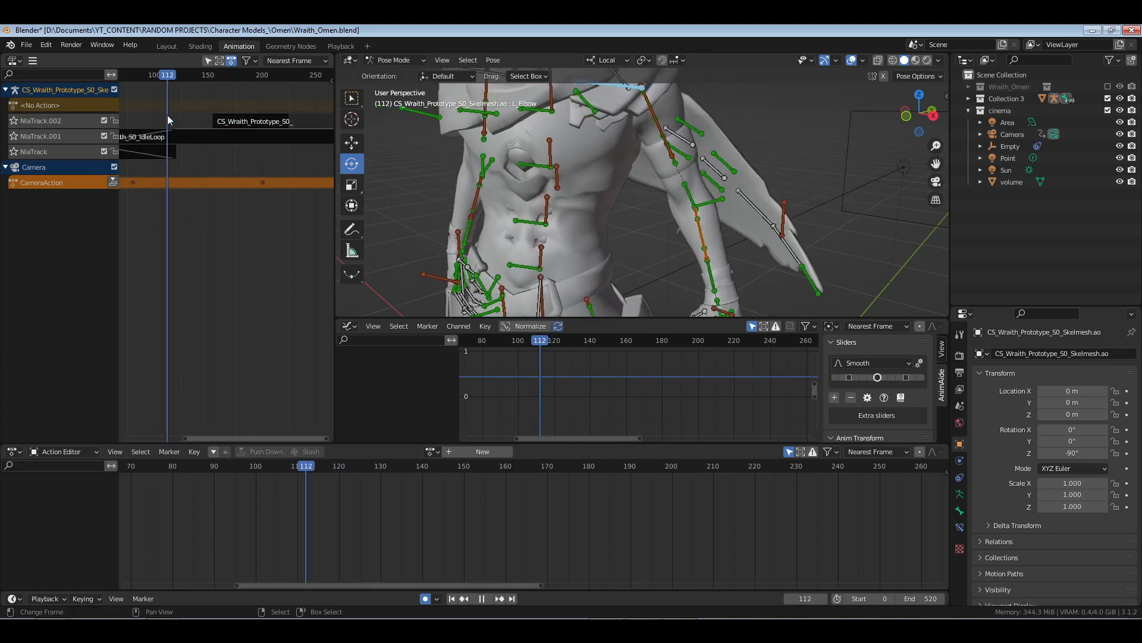
- Save the file and play the animation from frame 0 in the Playback workspace
click(449, 600)
key(ctrl+s)
click(336, 48)
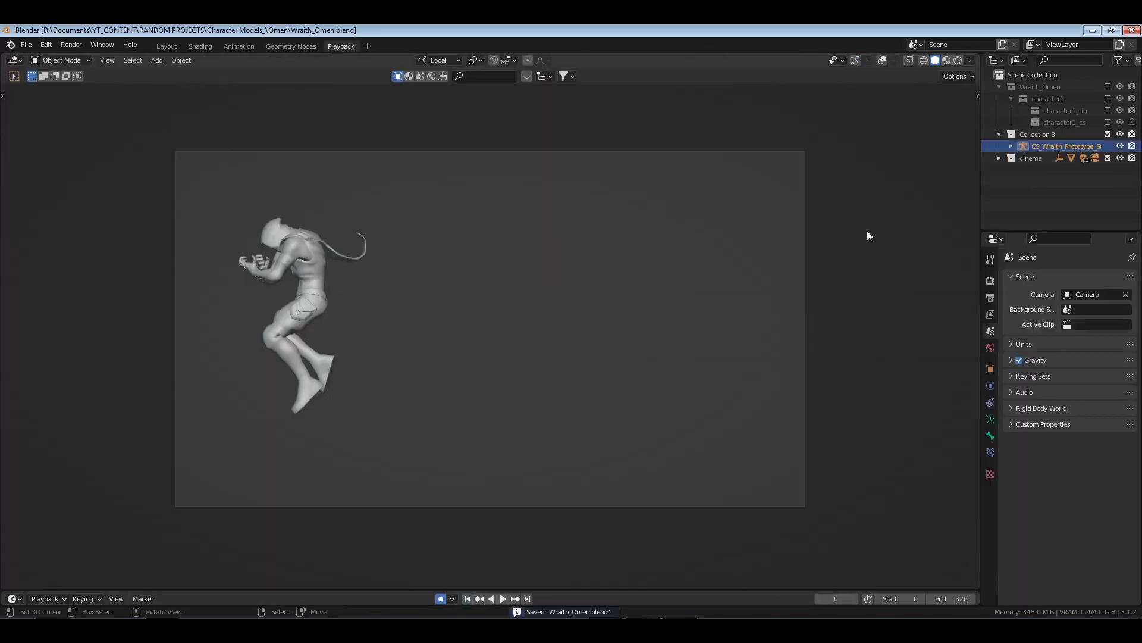
key(space)
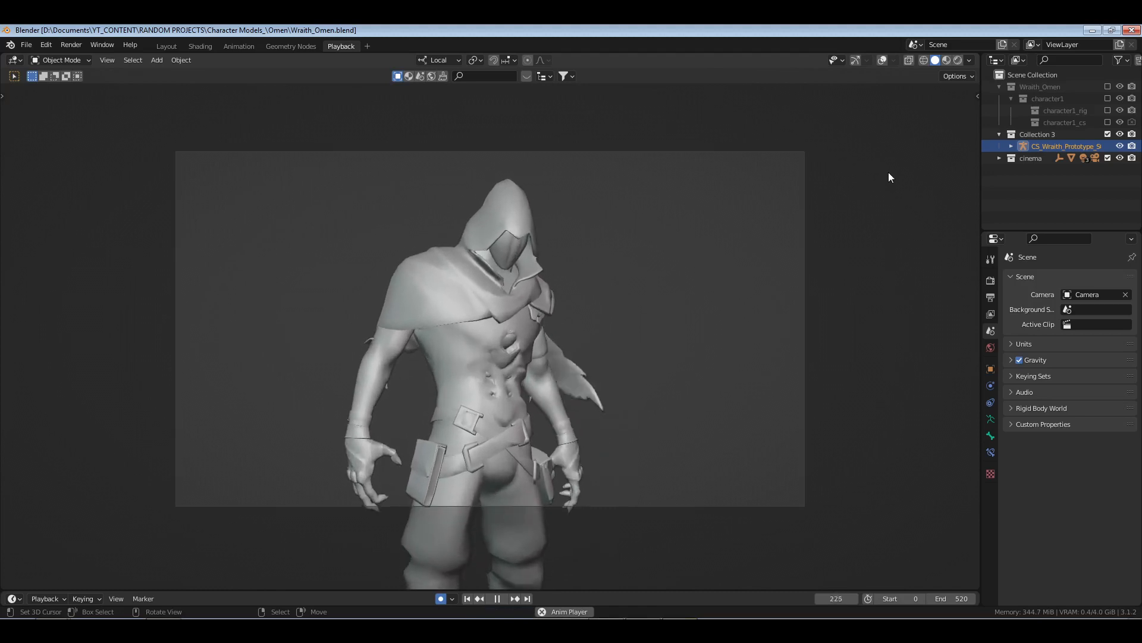
key(space)
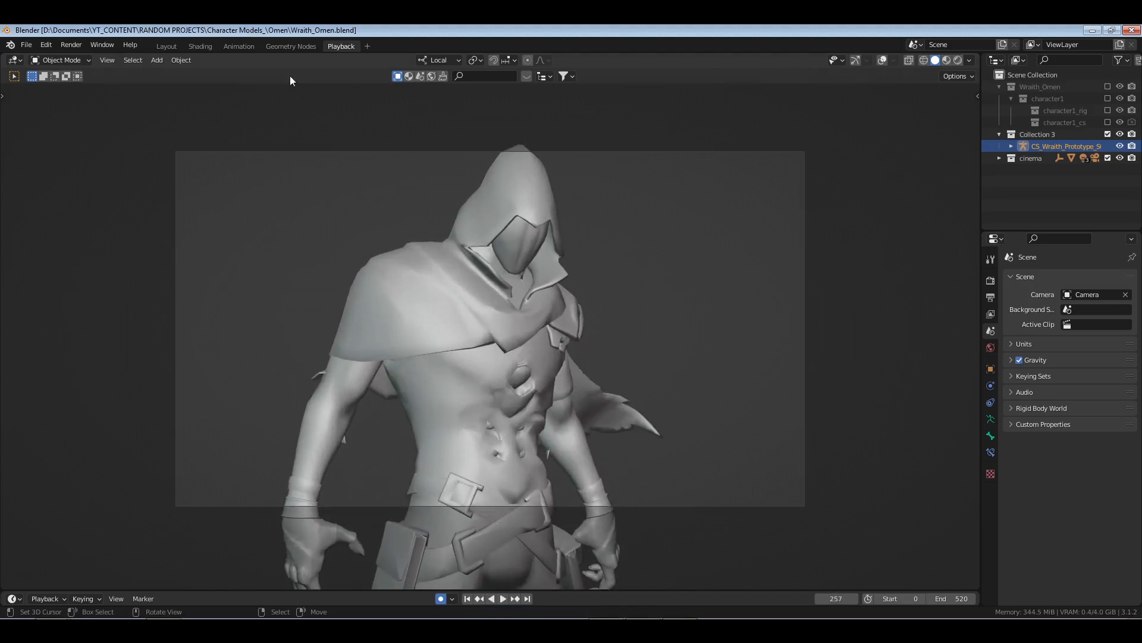
- Return to the Animation workspace and open the left-arm strip on NlaTrack.002 in tweak mode
click(238, 46)
click(231, 122)
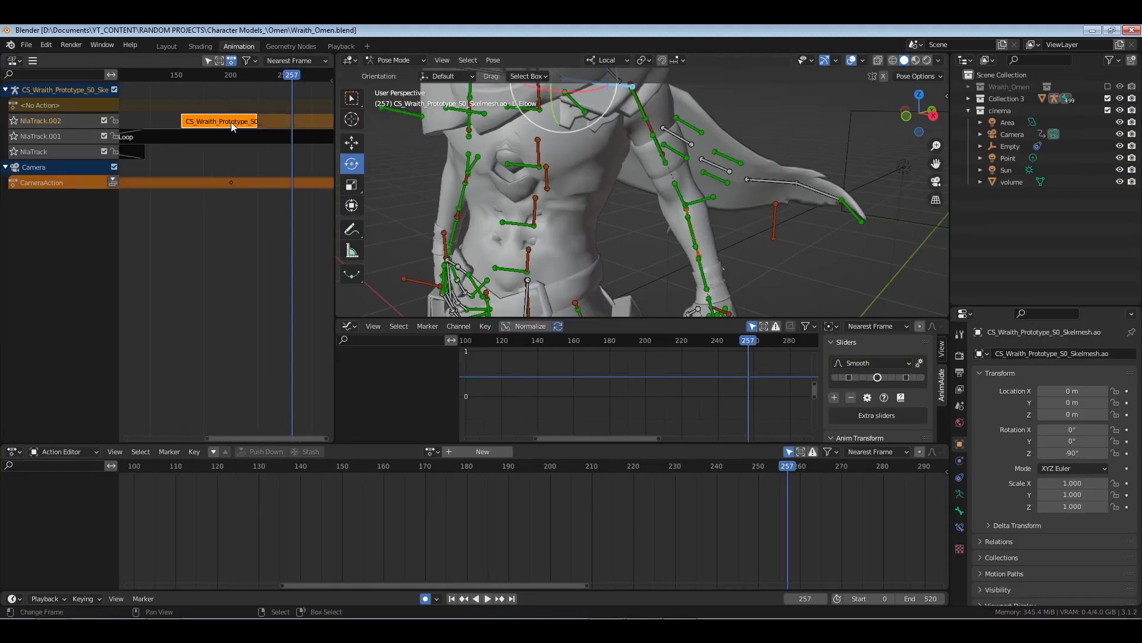
key(Tab)
key(Tab)
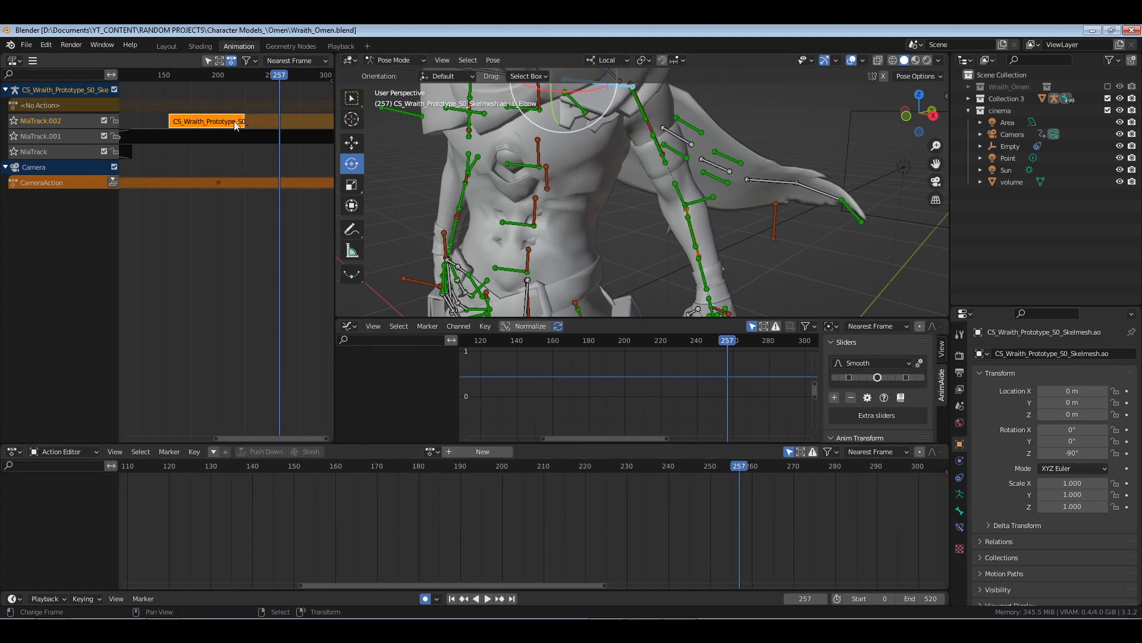
key(Tab)
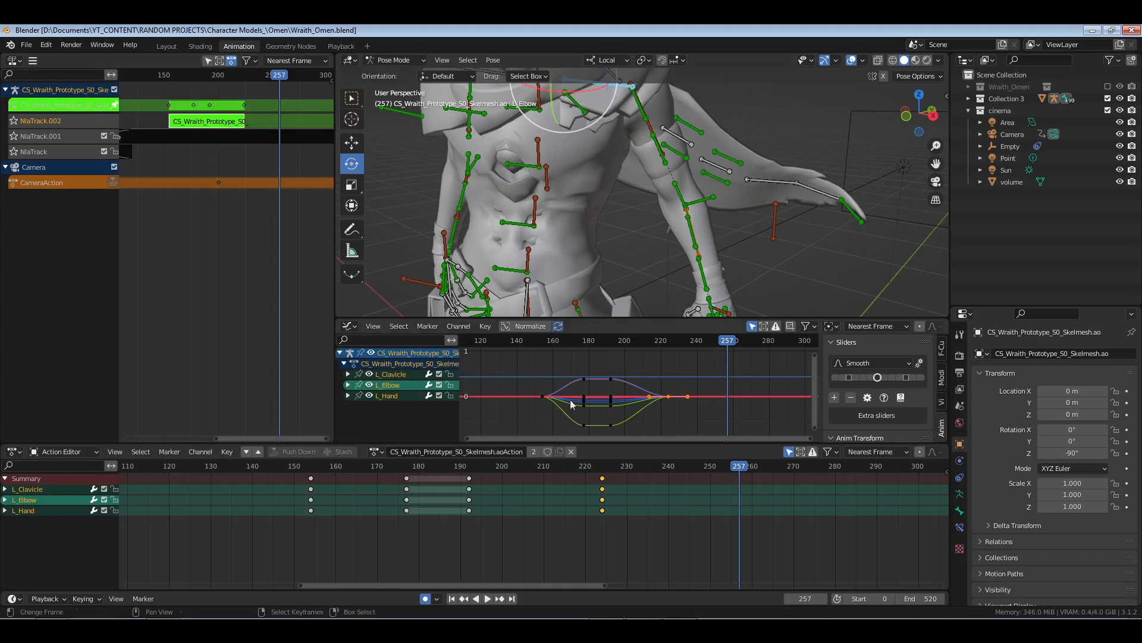
- Rotate the selected left-arm bones at frame 244 to add an extra keyframe, and exit the strip's tweak mode
drag(577, 469, 681, 555)
drag(485, 520, 684, 526)
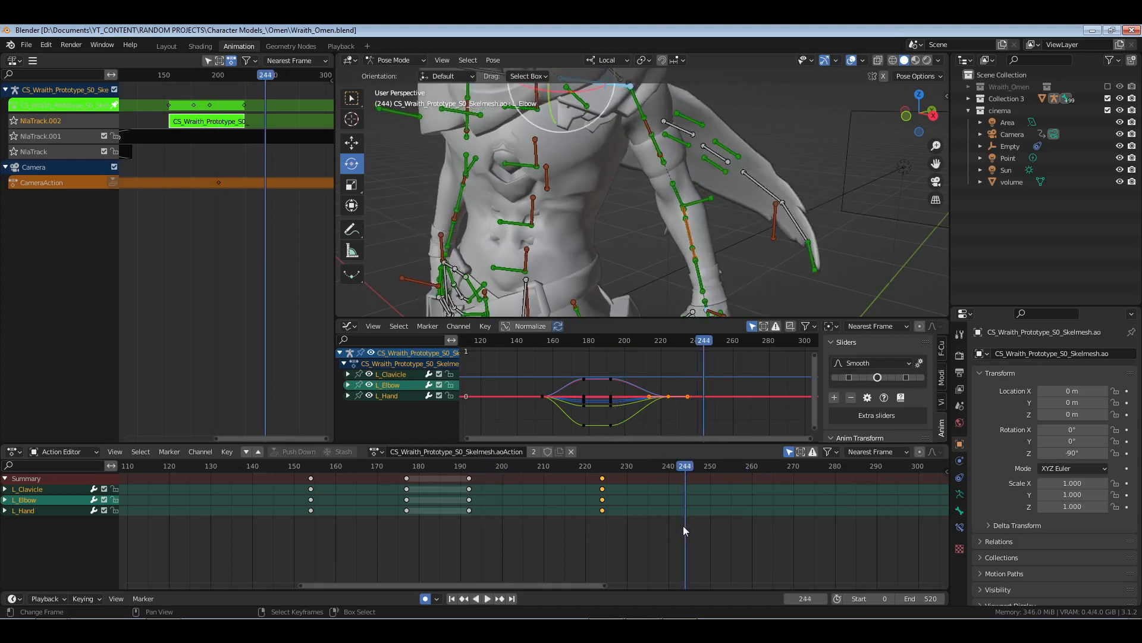
key(r)
click(750, 260)
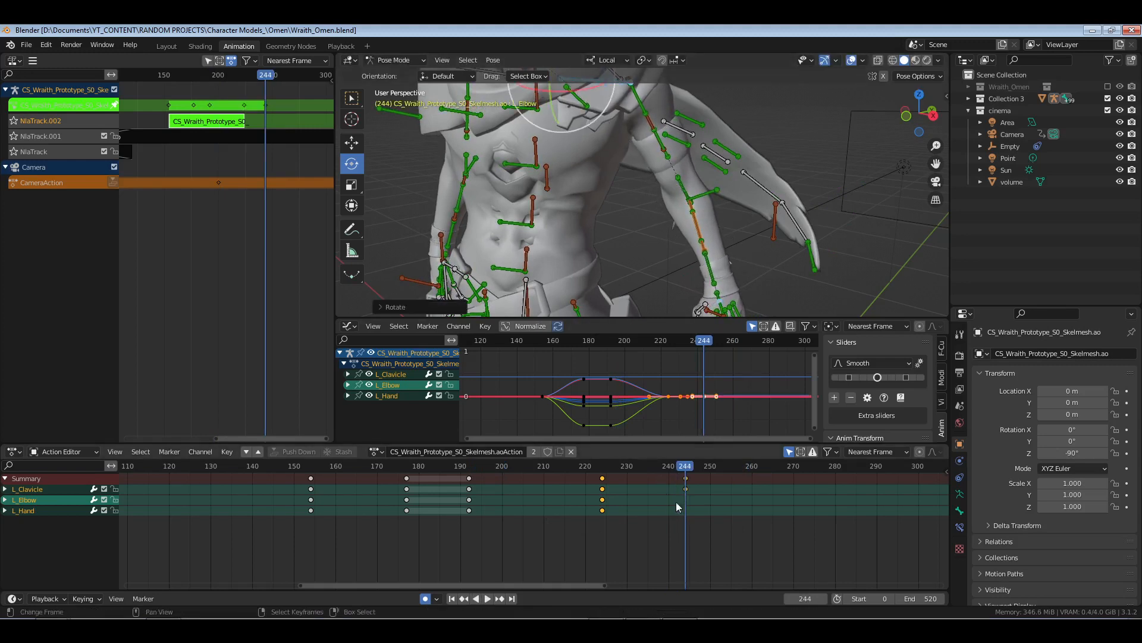
key(i)
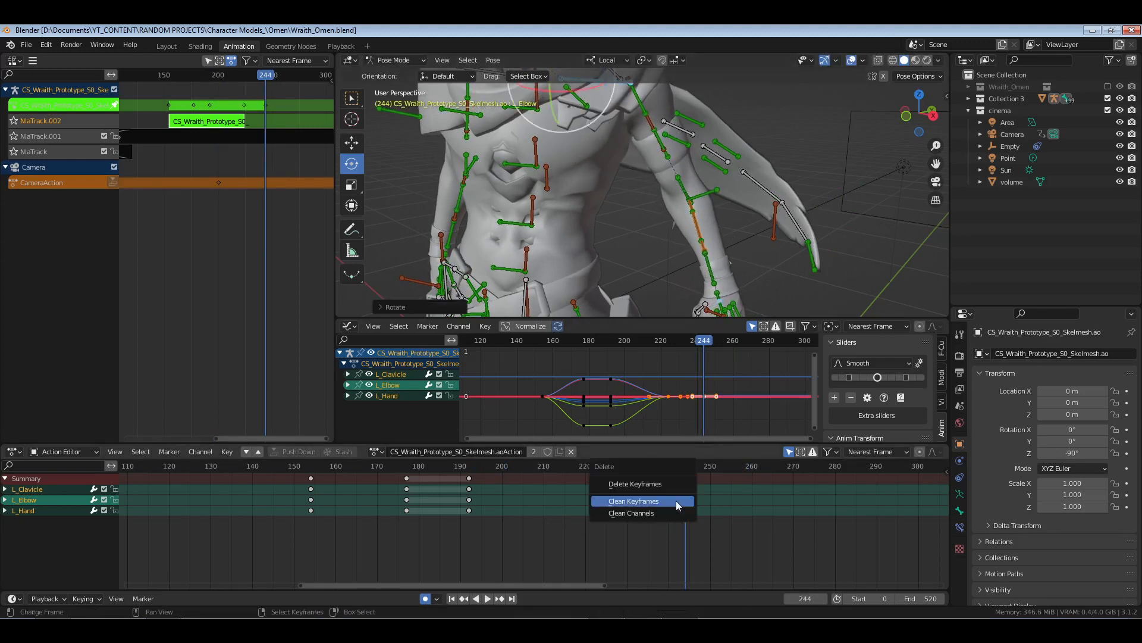
key(Tab)
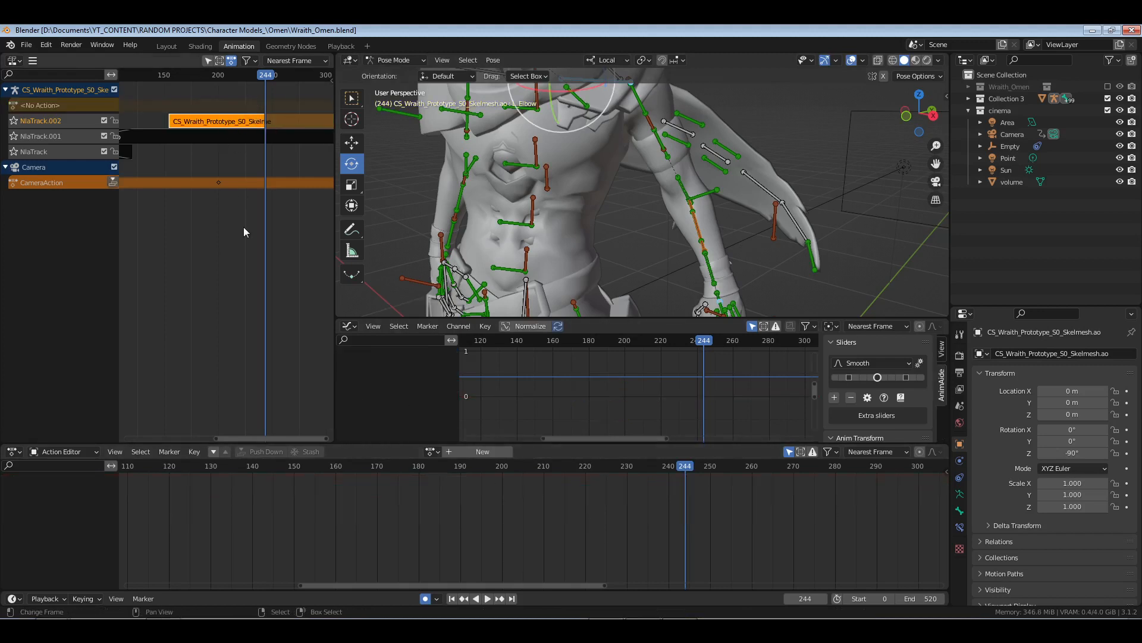
- Reopen the strip in tweak mode, delete the keyframes at frame 244 and exit tweak mode
key(Tab)
key(i)
key(Tab)
key(Tab)
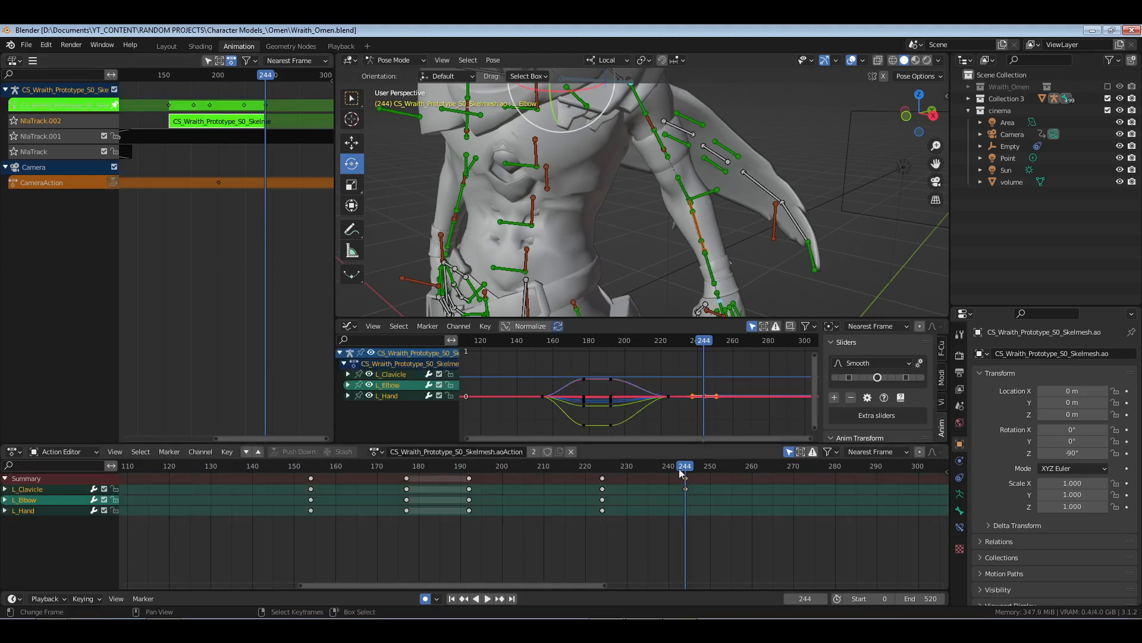
key(x)
click(717, 517)
key(x)
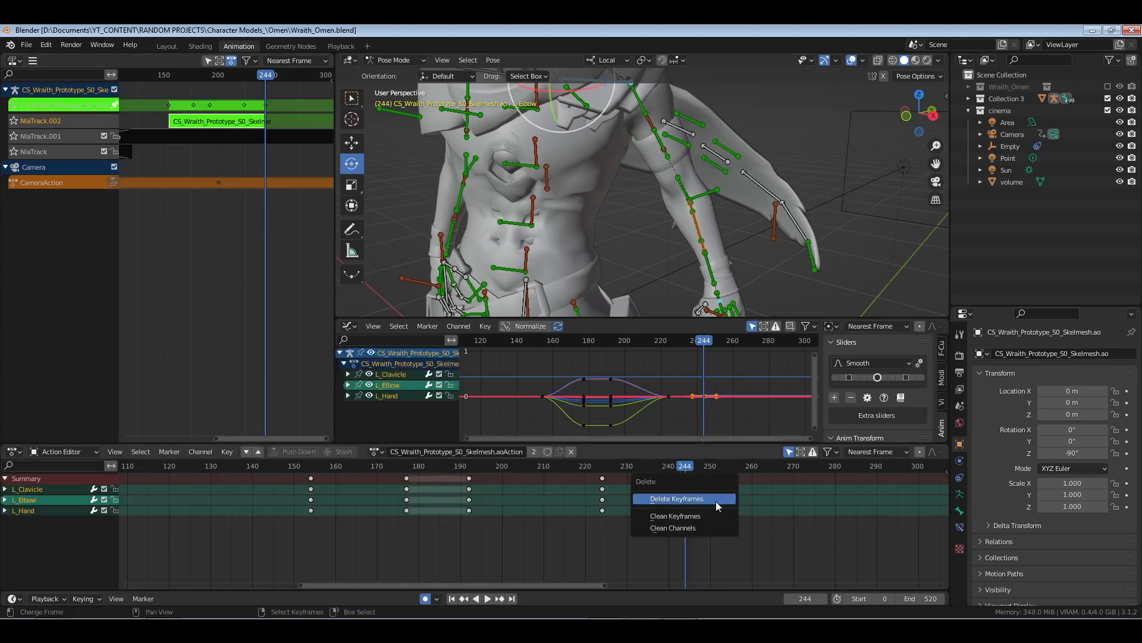
click(716, 501)
key(Tab)
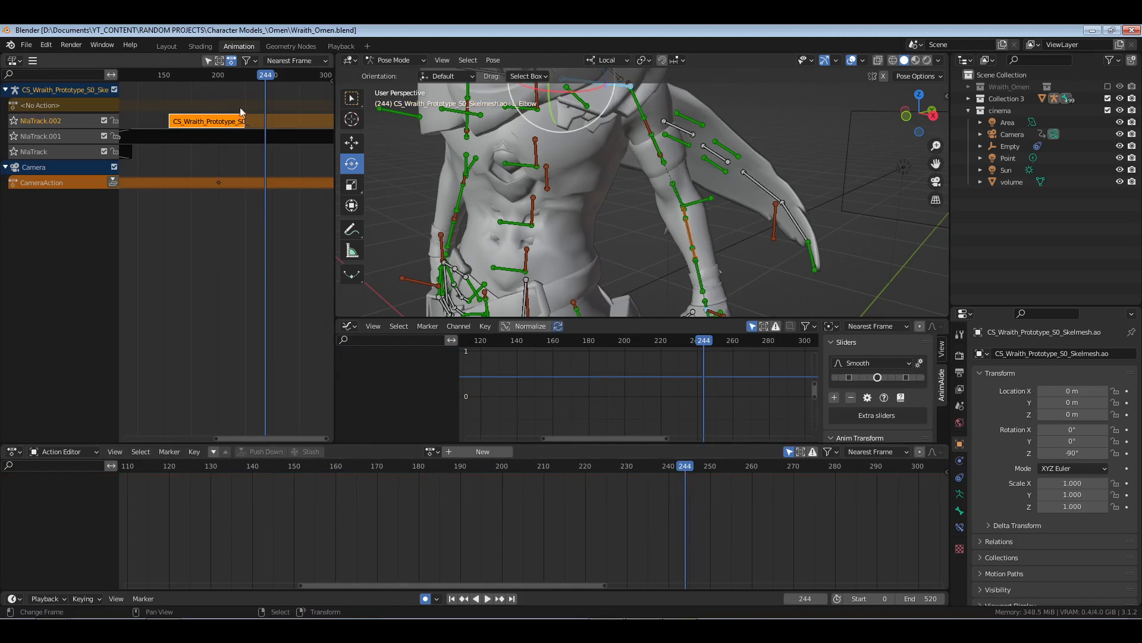
- Enter tweak mode on the left-arm strip again and scrub to frame 166
key(Tab)
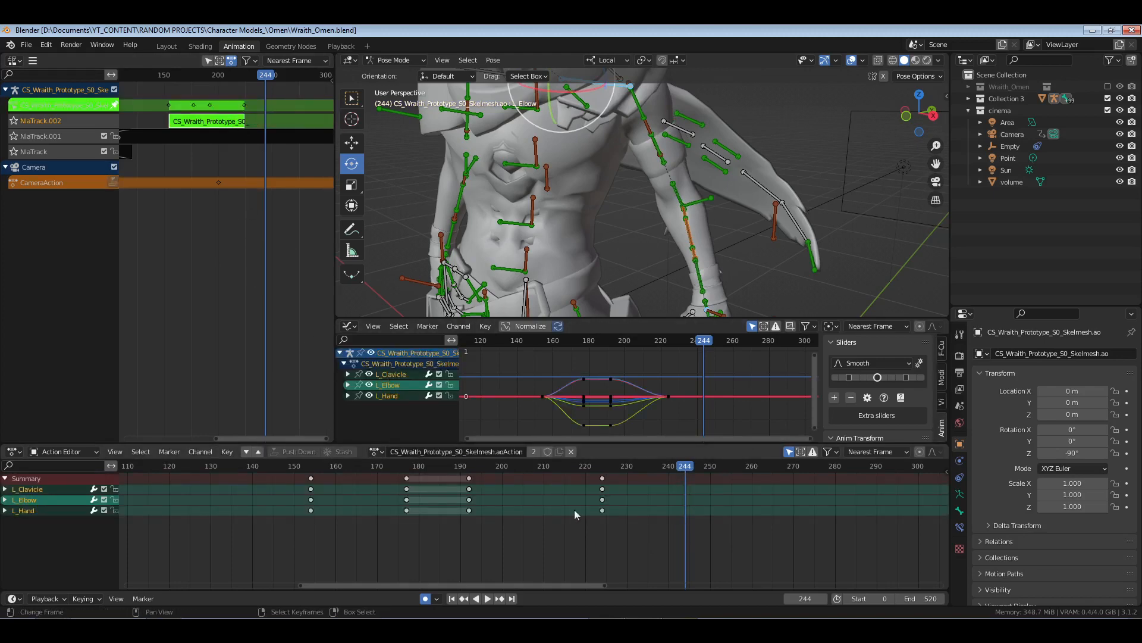
key(space)
drag(573, 510, 361, 521)
key(space)
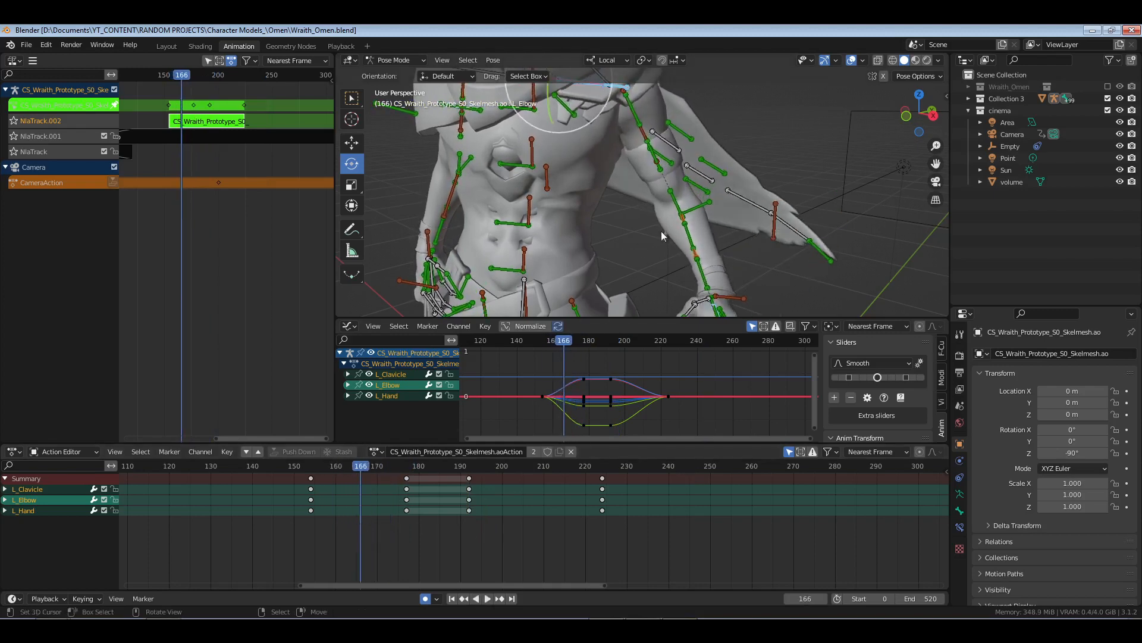
- Select all the left hand and finger bones and examine the hand pose up close
middle_drag(664, 236, 648, 192)
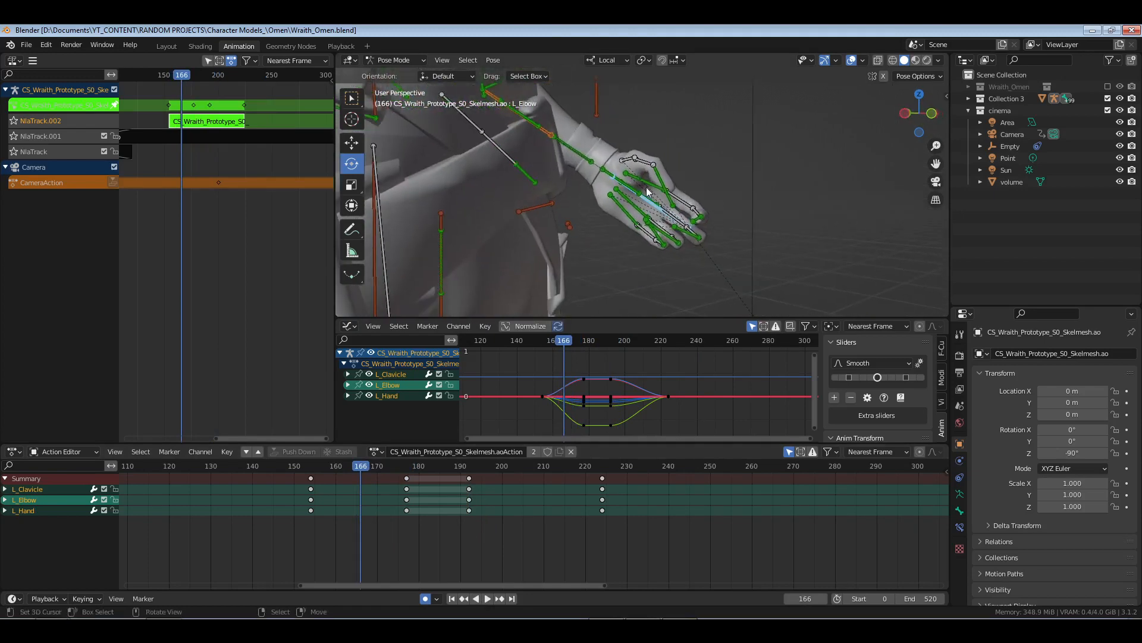
drag(606, 148, 731, 286)
middle_drag(730, 285, 648, 235)
scroll(645, 182, up, 4)
middle_drag(645, 182, 666, 167)
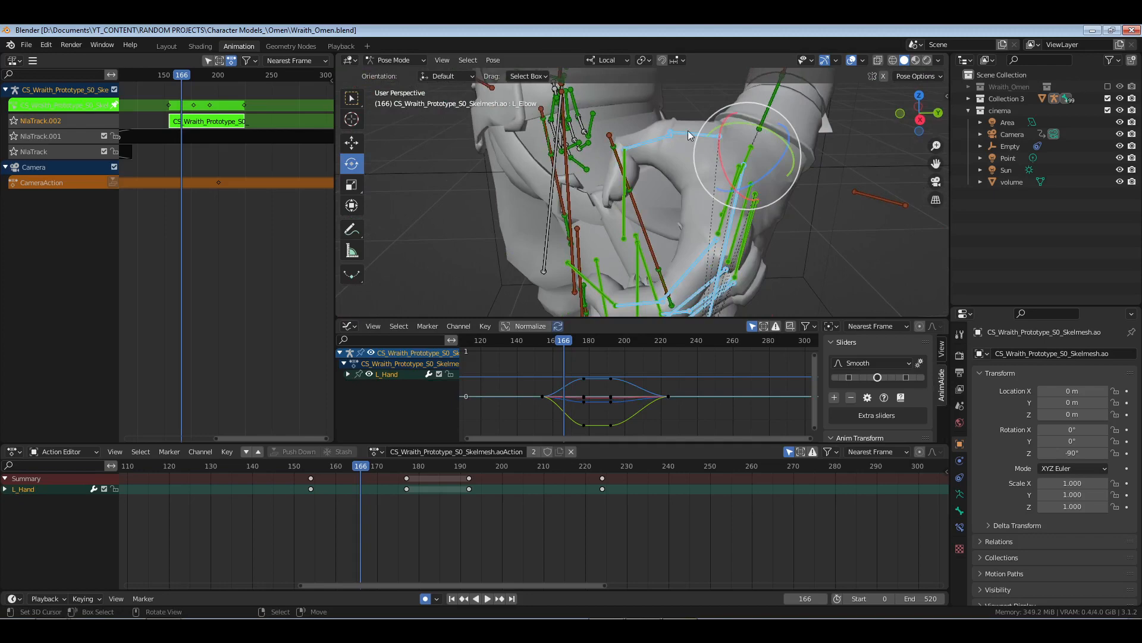
- Try rotating the left thumb bones, including L_Thumb1 and L_Thumb3, at frame 166, and undo the rotations
click(652, 138)
middle_drag(625, 230, 678, 226)
click(688, 128)
key(r)
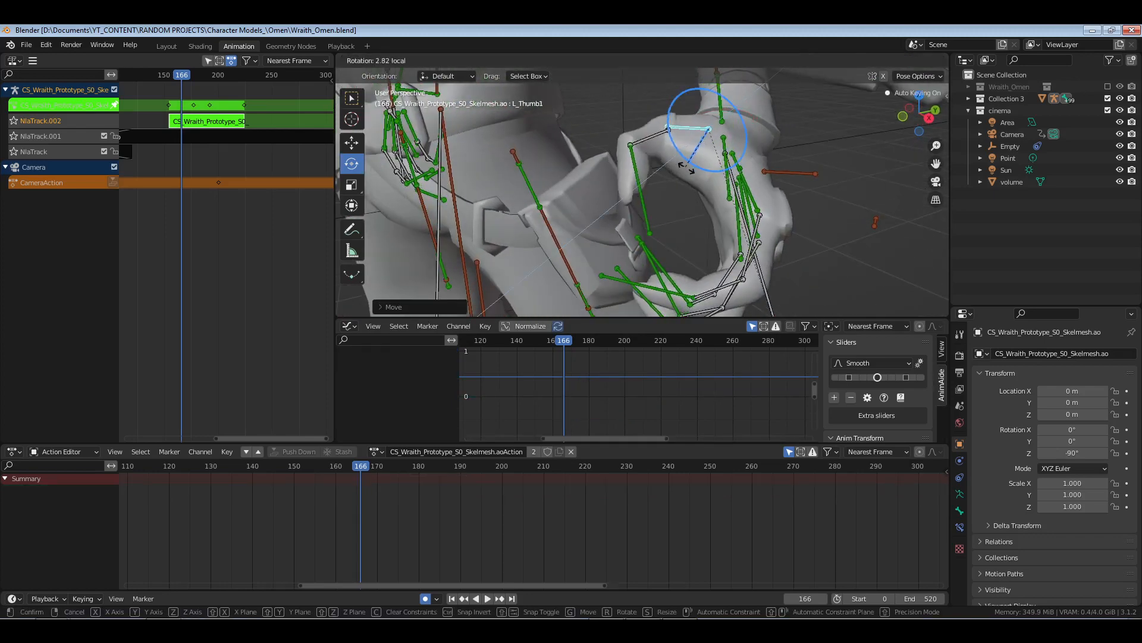
drag(697, 170, 683, 183)
click(654, 161)
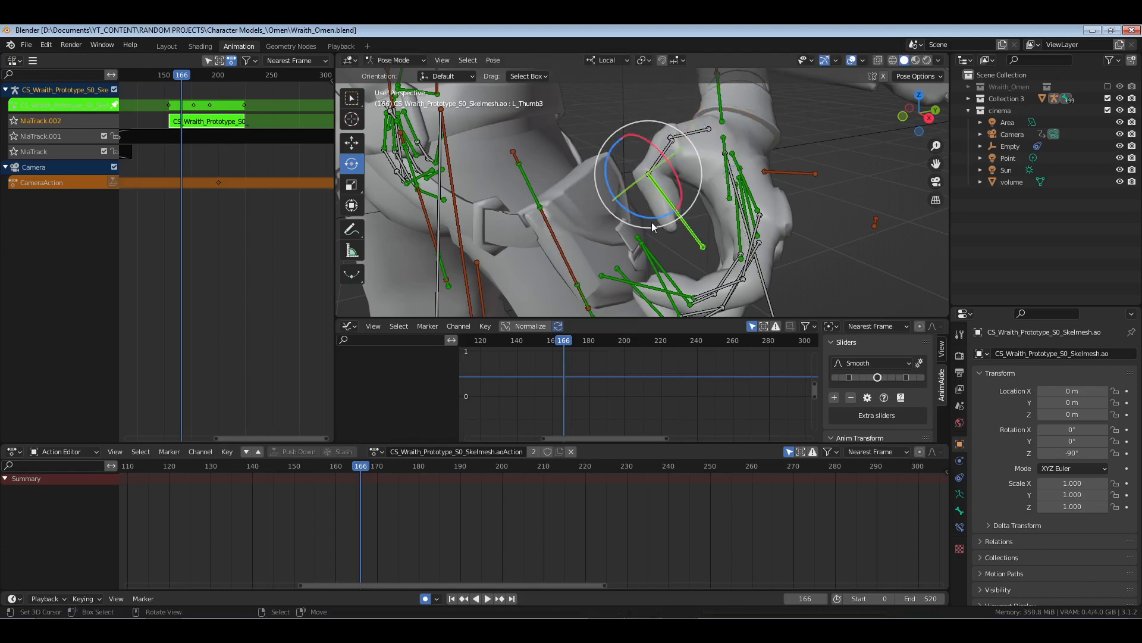
drag(652, 223, 673, 223)
middle_drag(672, 223, 757, 224)
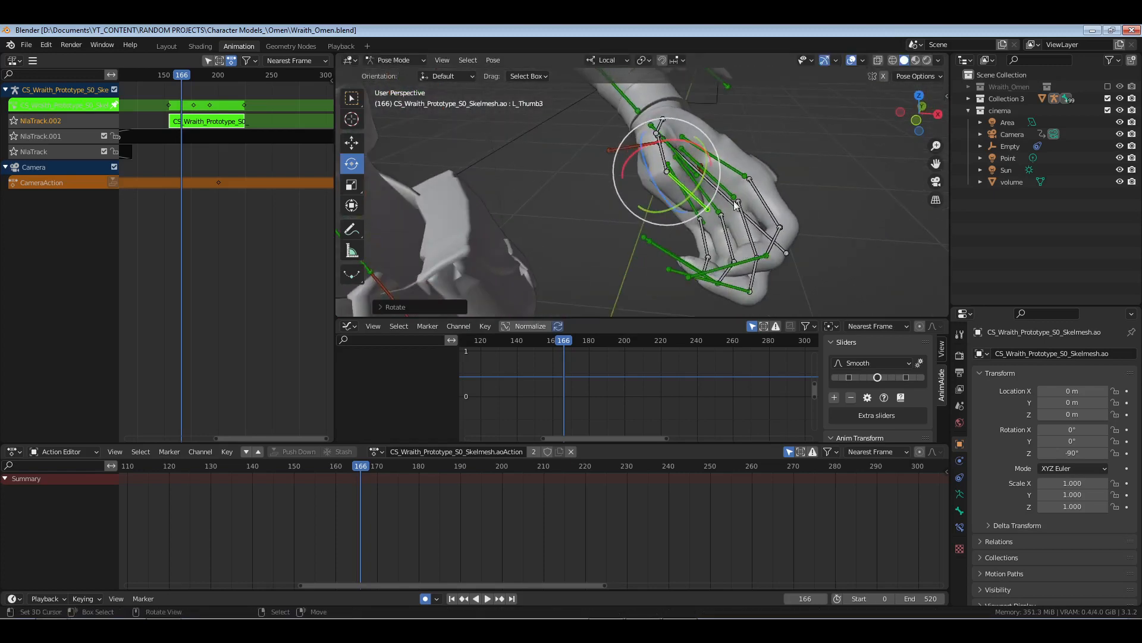
key(ctrl+z)
key(ctrl+z)
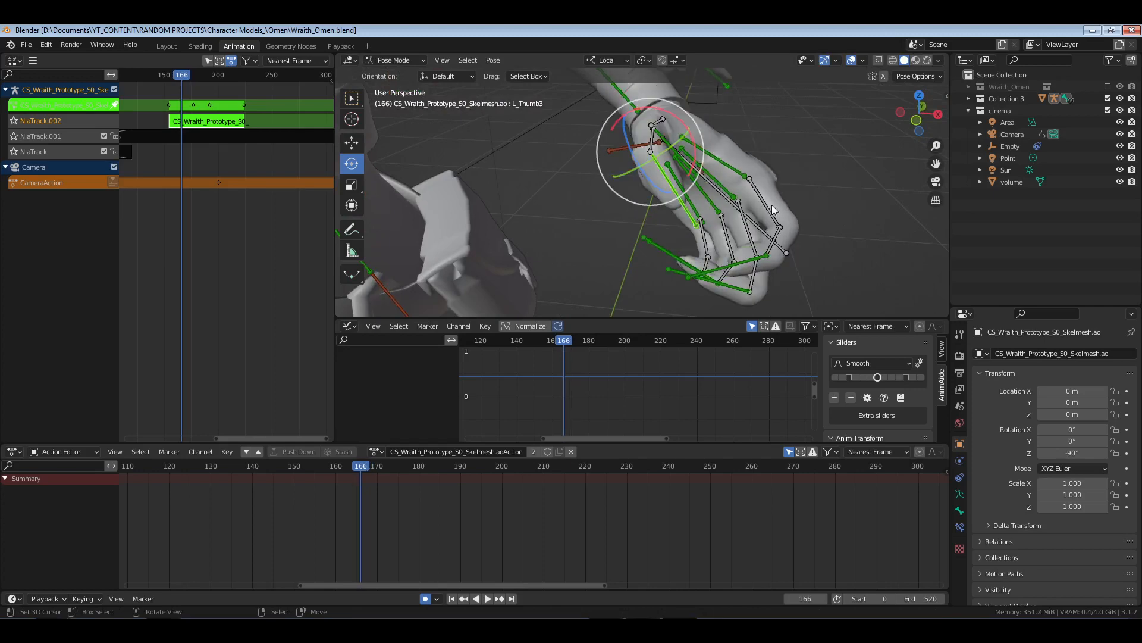
- Rotate the L_Thumb3 bone at frame 166 to bend the left thumb differently
middle_drag(860, 139, 703, 158)
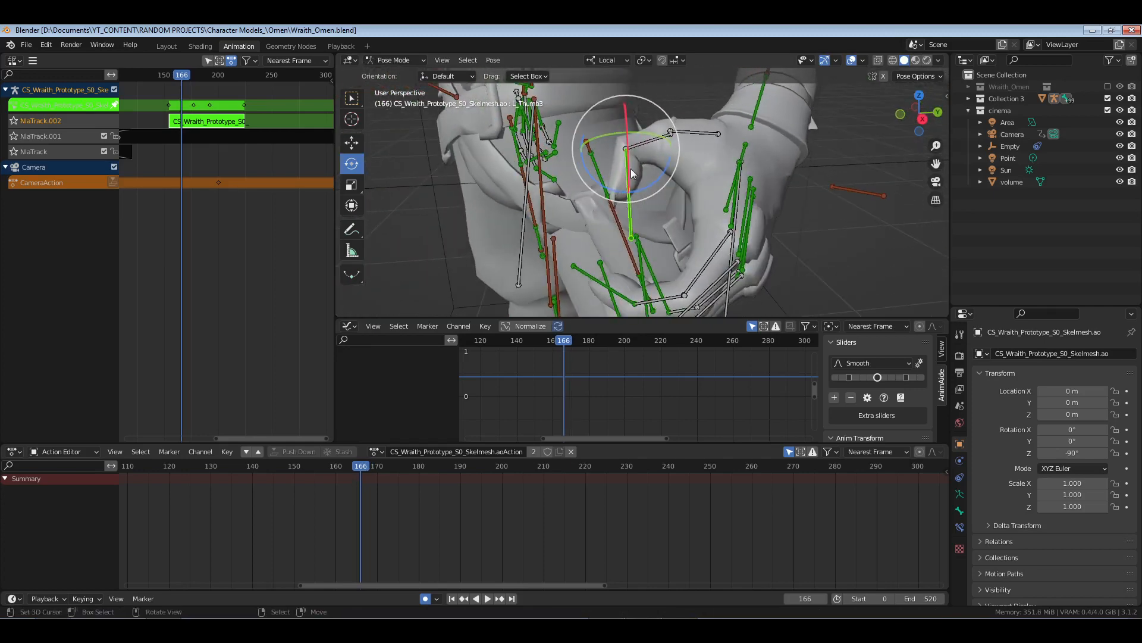
drag(668, 189, 652, 223)
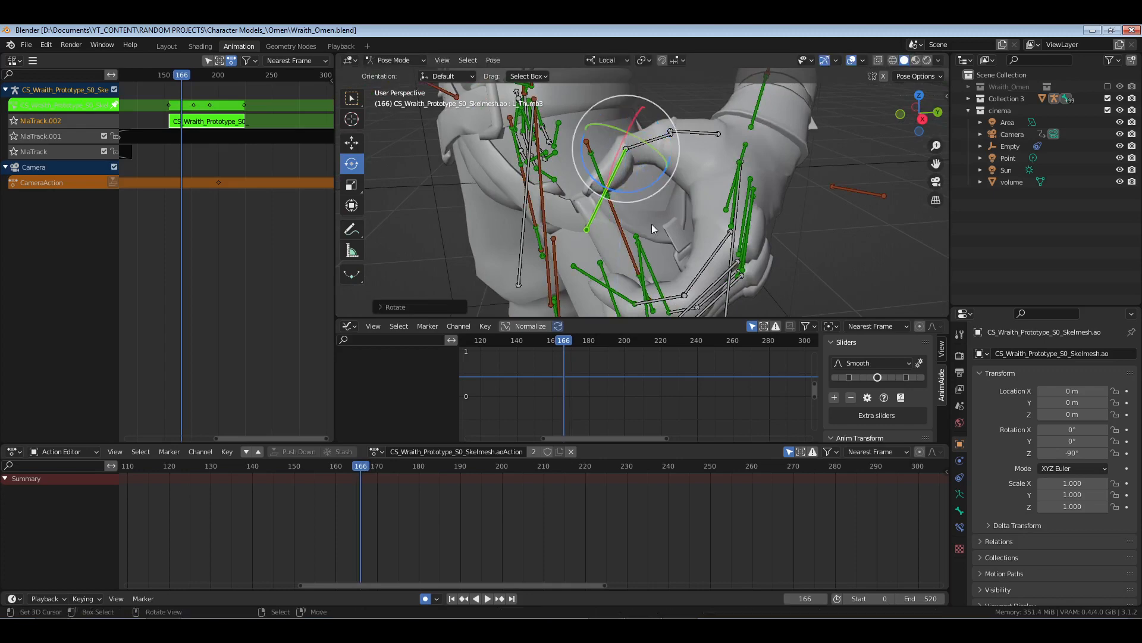
middle_drag(652, 223, 778, 218)
middle_drag(766, 151, 678, 159)
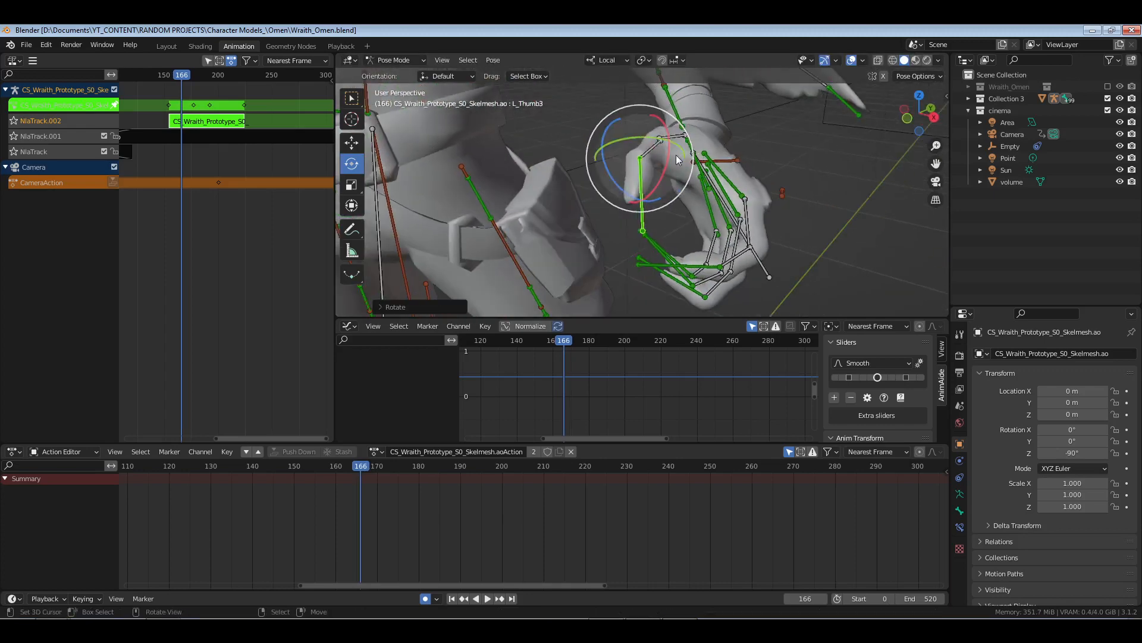
- Select the left thumb bones together with L_Index2 on the left hand
click(666, 152)
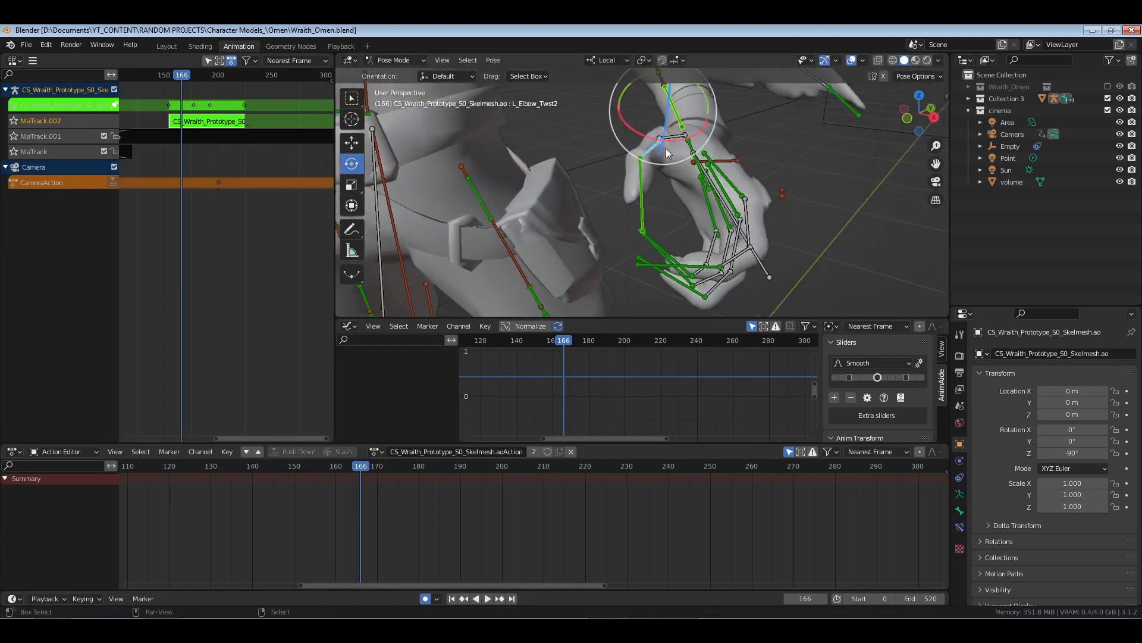
shift+right_click(672, 103)
click(694, 187)
middle_drag(694, 187, 788, 226)
click(757, 238)
middle_drag(754, 270, 692, 248)
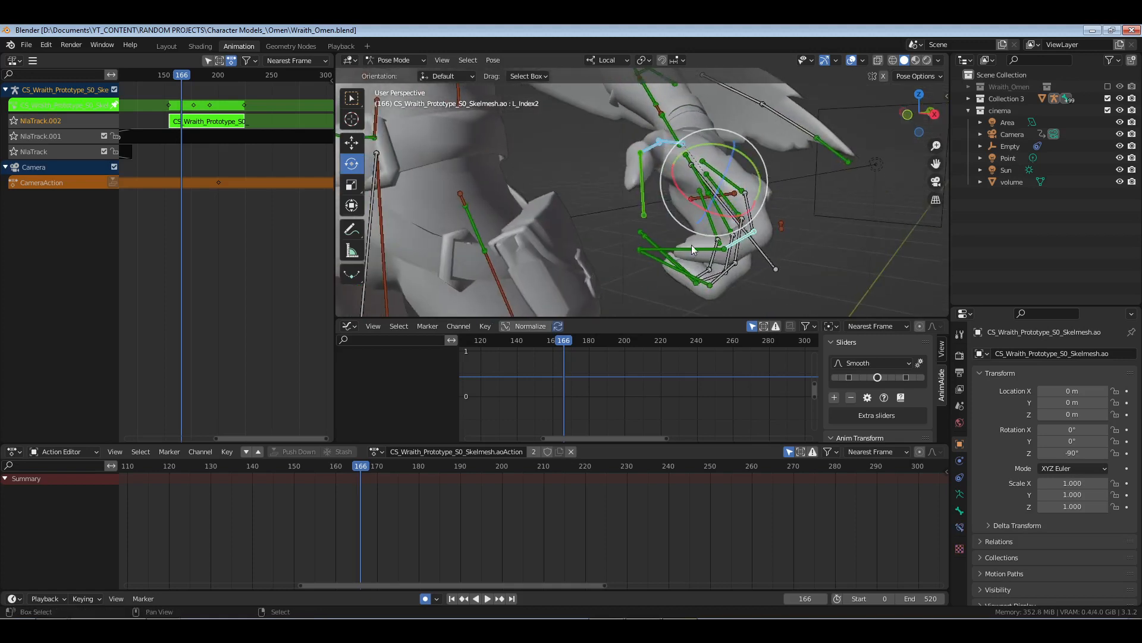
- Add the second and third bones of the other left fingers to the selection and insert Rotation keyframes at frame 166
click(670, 270)
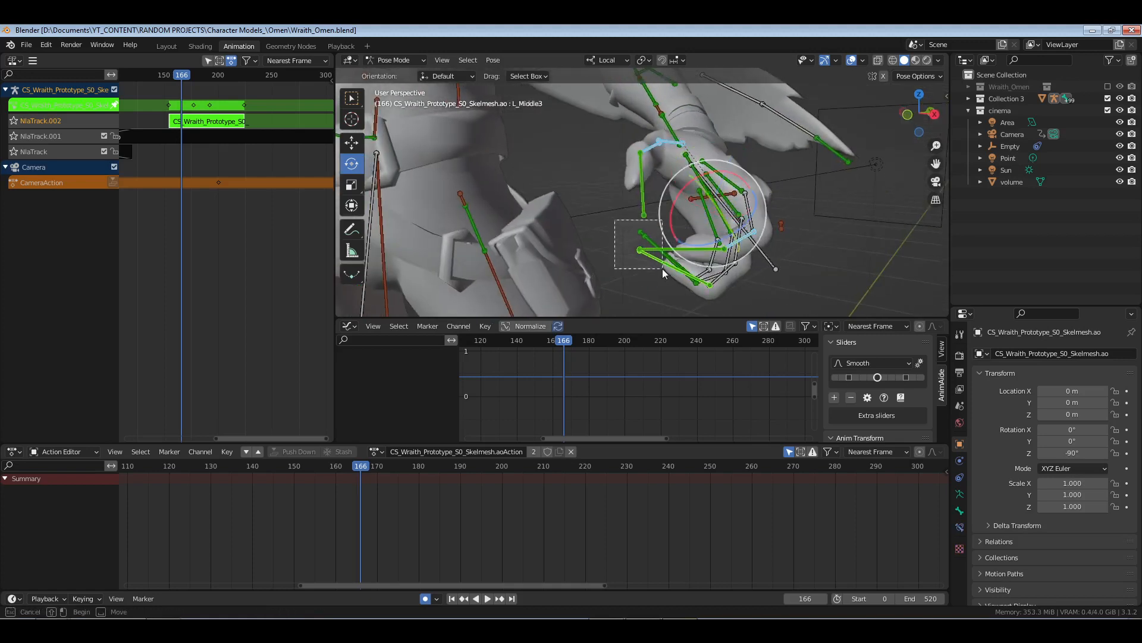
ctrl+drag(662, 269, 664, 269)
middle_drag(718, 272, 616, 224)
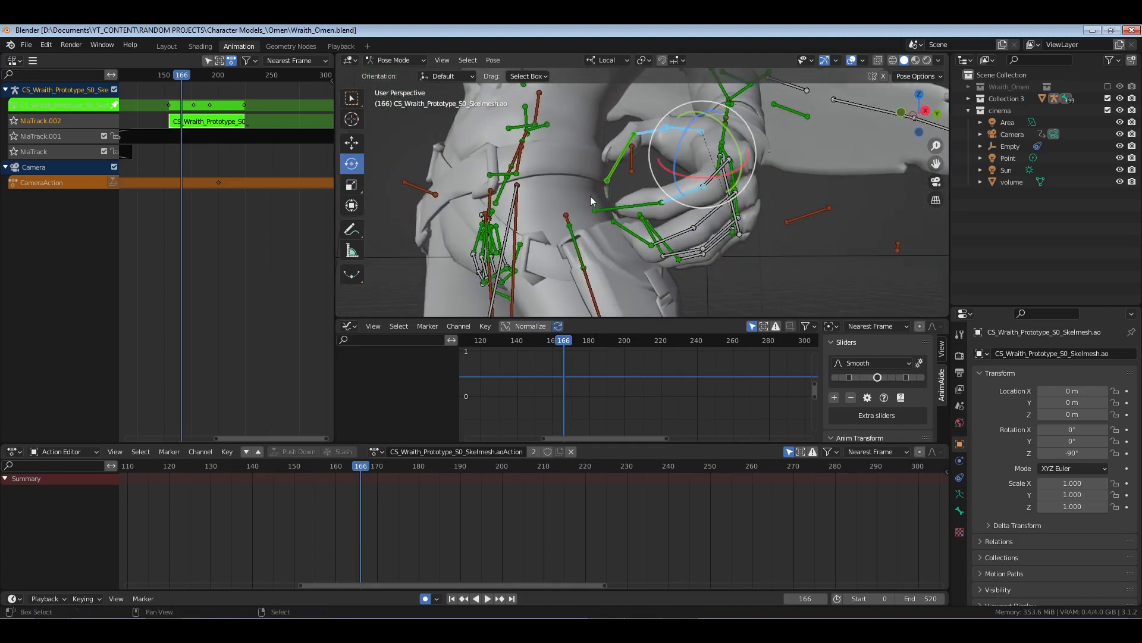
shift+drag(648, 260, 655, 262)
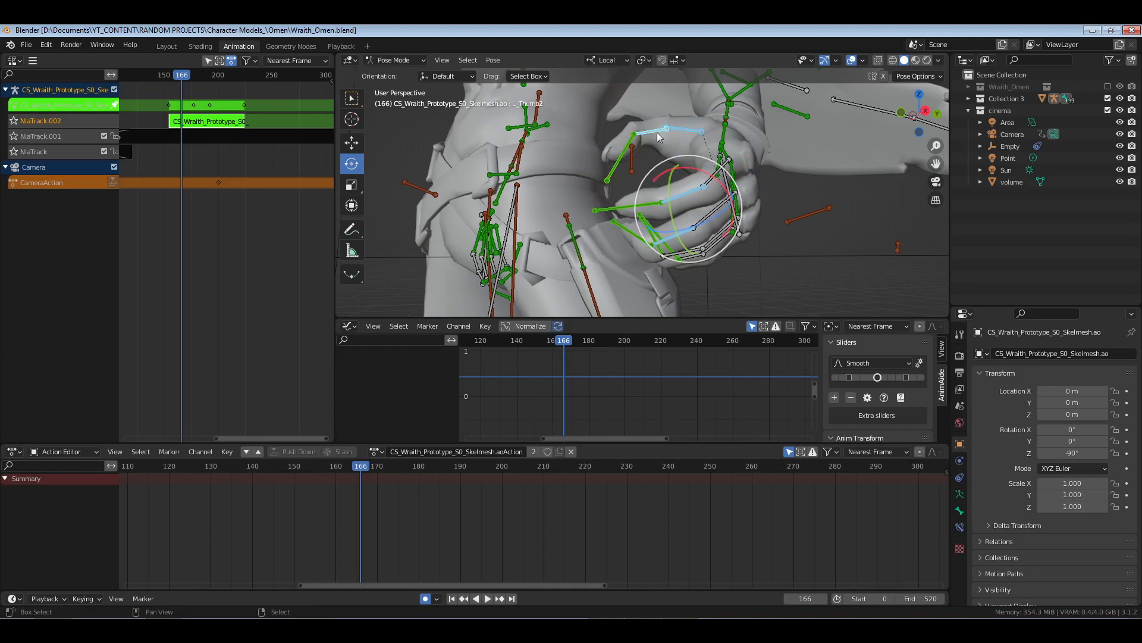
middle_drag(673, 191, 770, 237)
shift+right_click(653, 219)
shift+right_click(669, 227)
key(i)
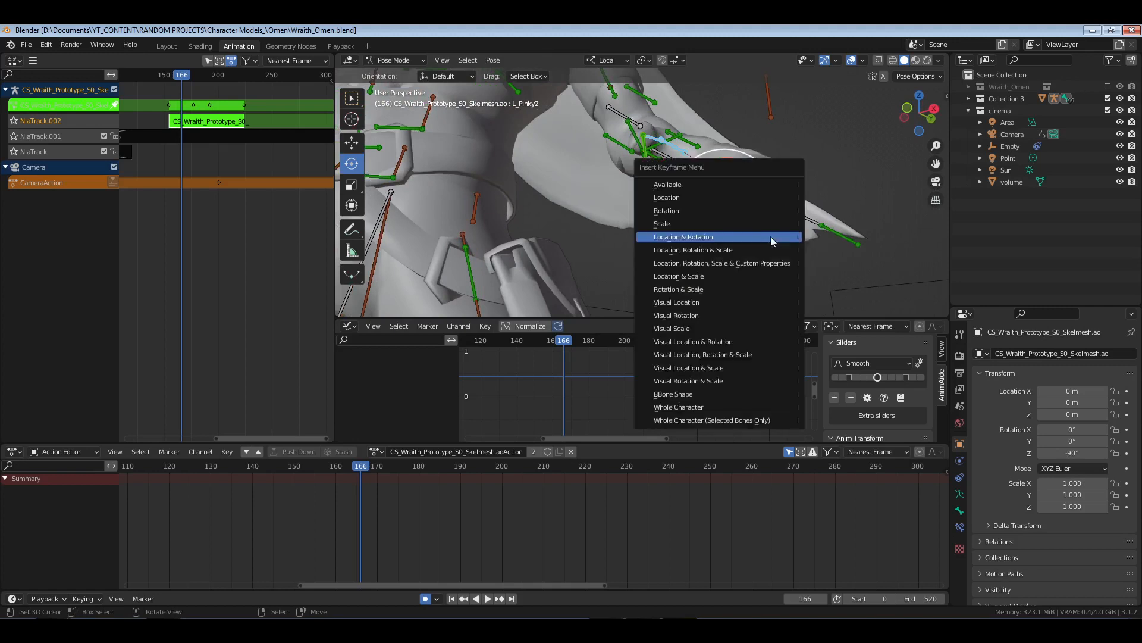
click(766, 208)
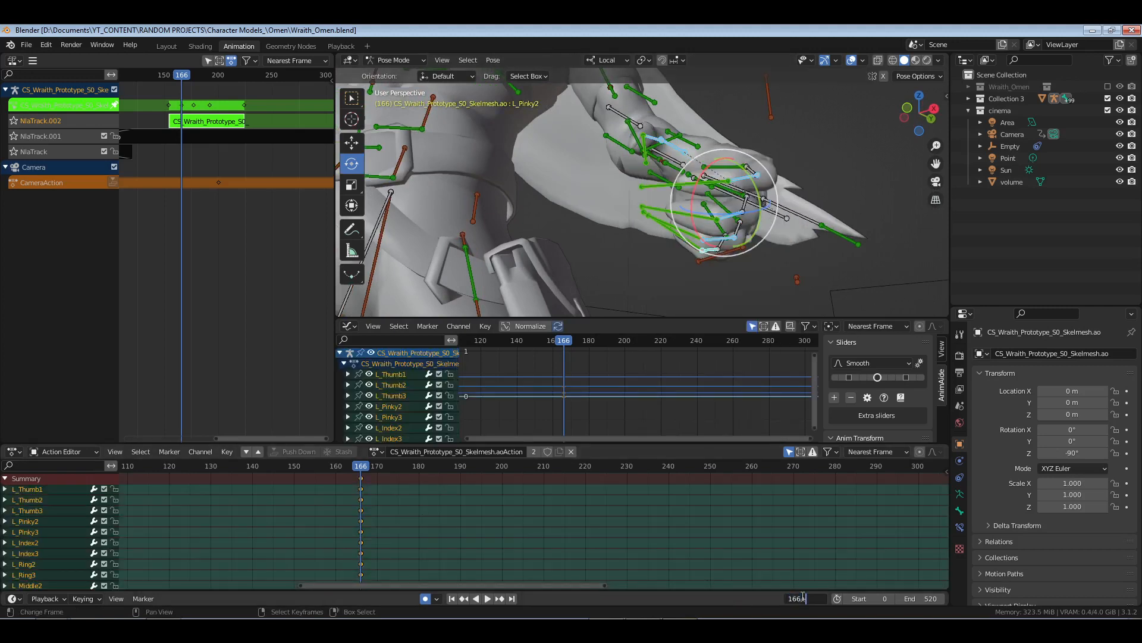
- At frame 174, set the pivot point to Individual Origins and curl the selected left finger and thumb bones with a local rotation
key(Return)
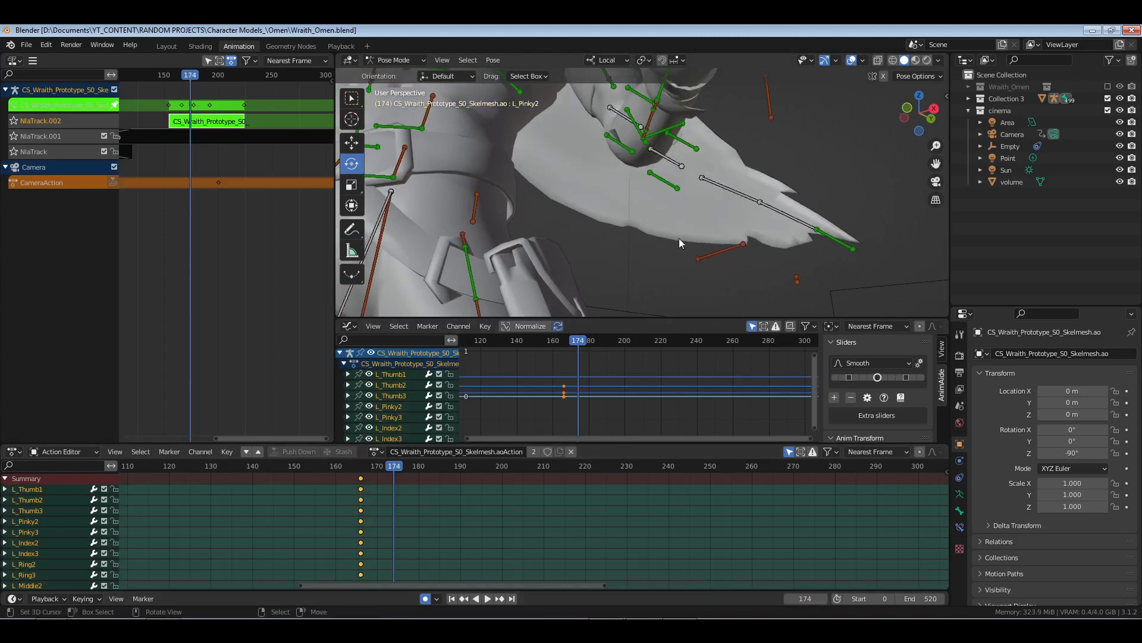
key(KP_Decimal)
middle_drag(680, 238, 636, 258)
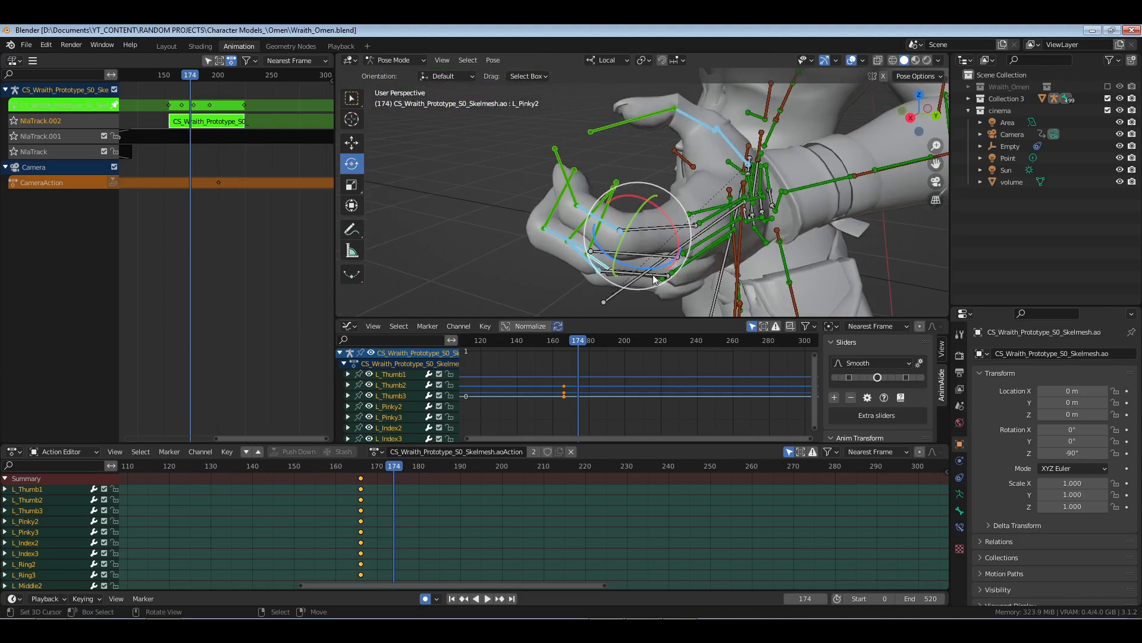
click(615, 60)
click(646, 60)
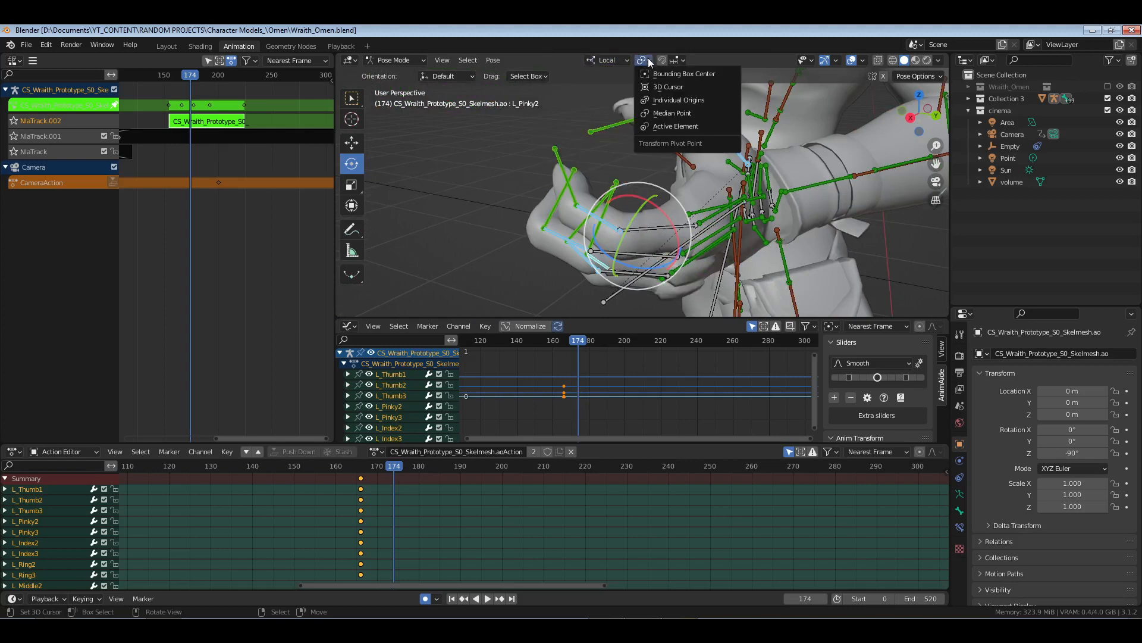
click(676, 102)
key(r)
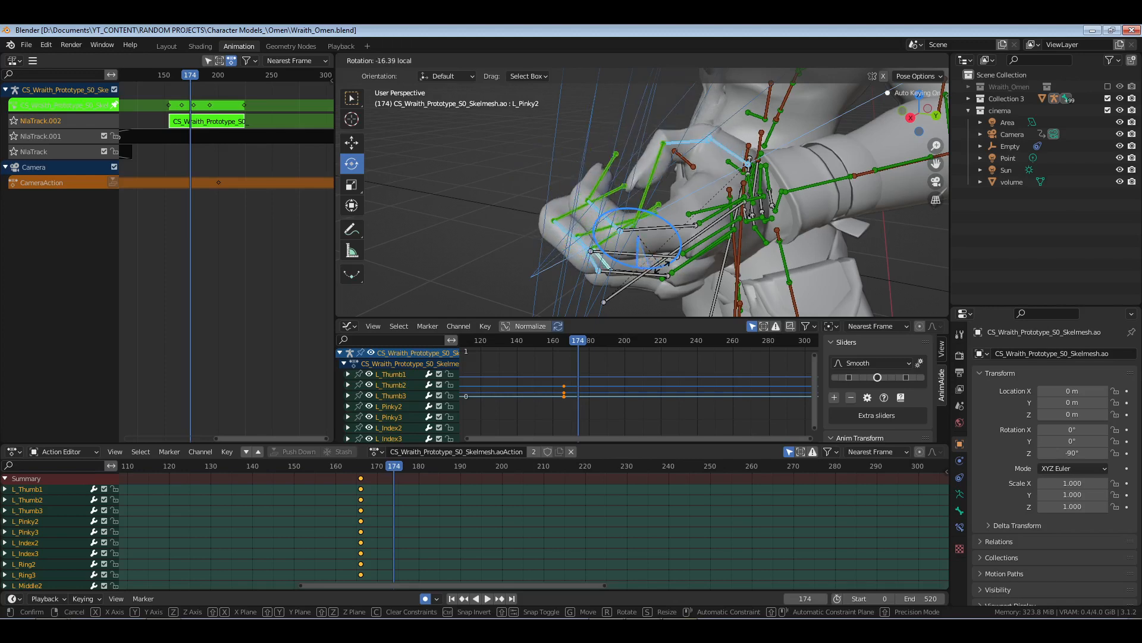
drag(662, 267, 681, 245)
middle_drag(681, 245, 756, 219)
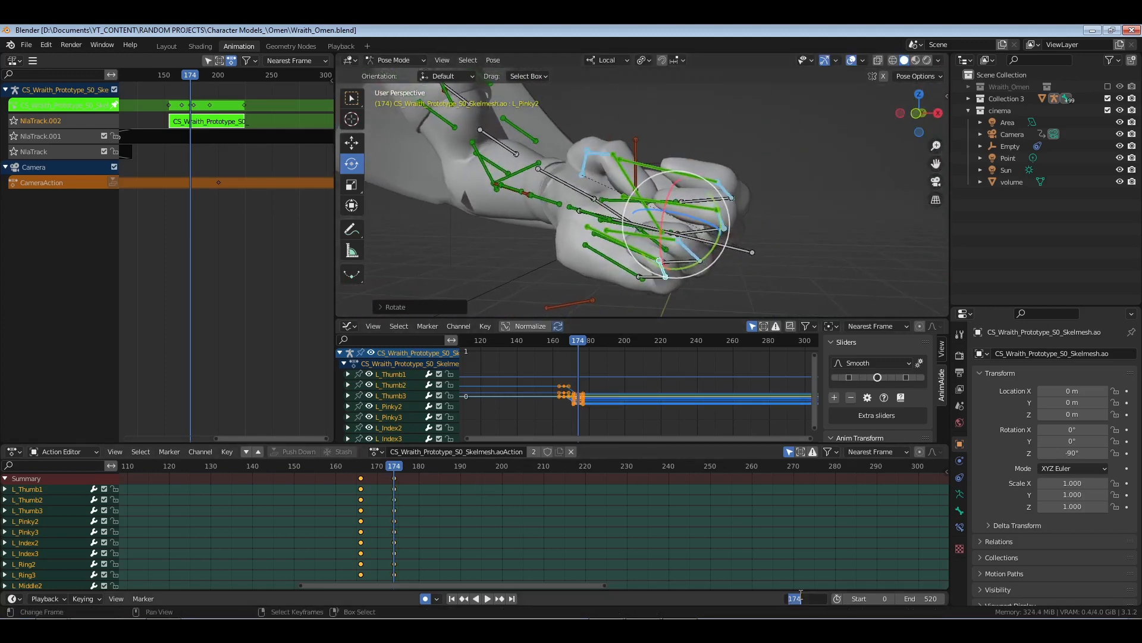
- Play backward from frame 222, stop at frame 200 and copy the left-hand keyframes from frame 166 there
text(8)
key(Return)
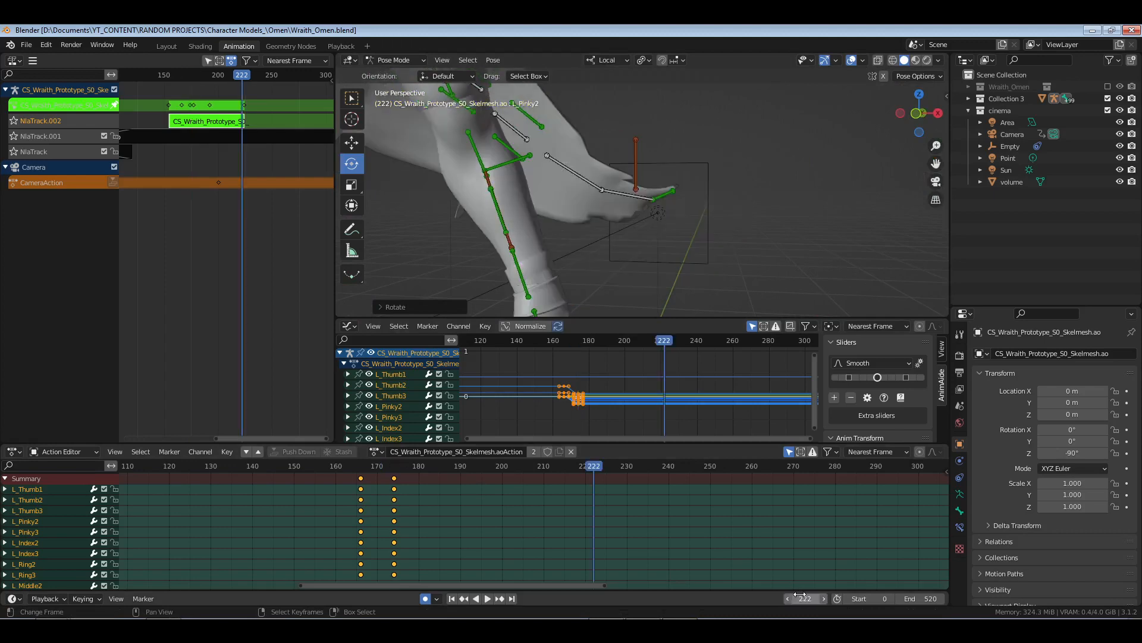
key(ctrl+shift+space)
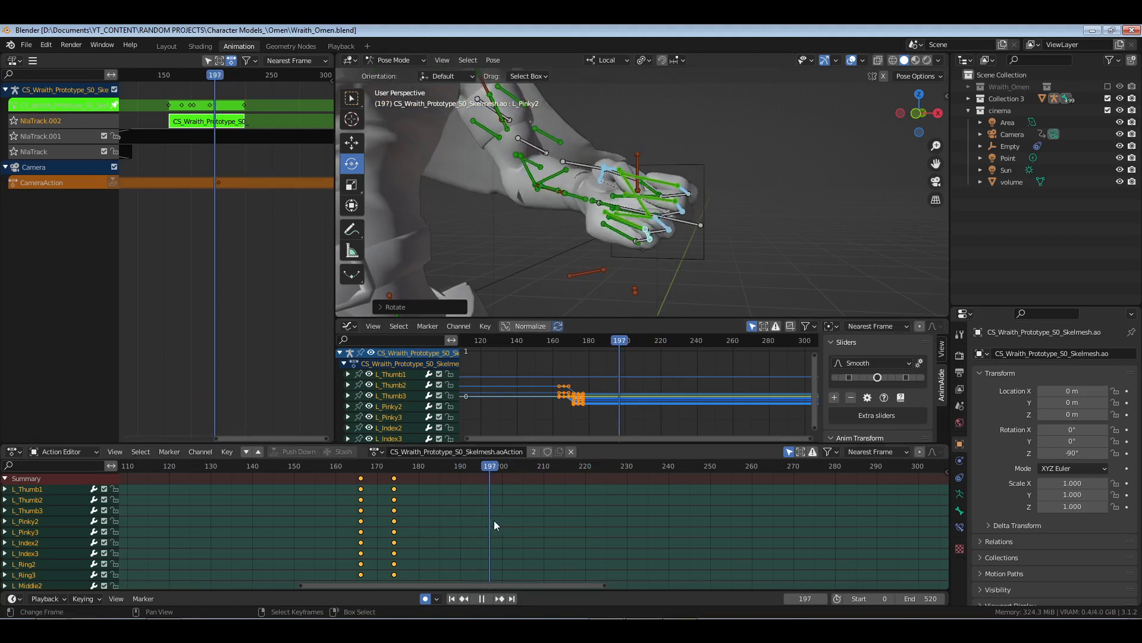
key(space)
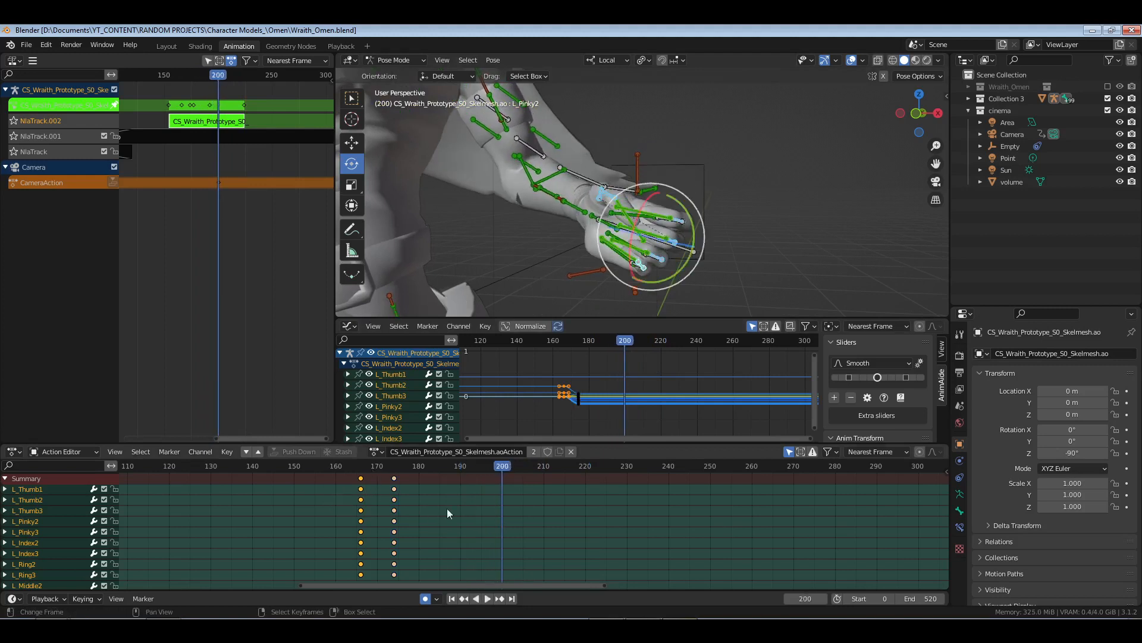
key(i)
- Return to frame 174 and slightly adjust the rotation of the selected left finger and thumb bones
key(ctrl+shift+space)
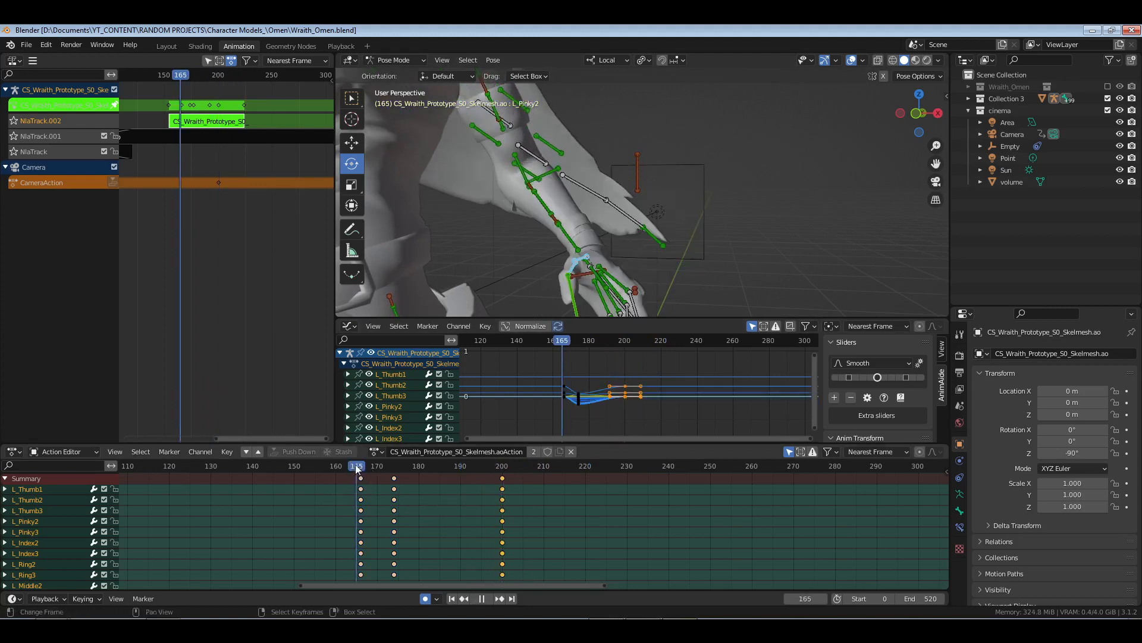
drag(383, 476, 394, 477)
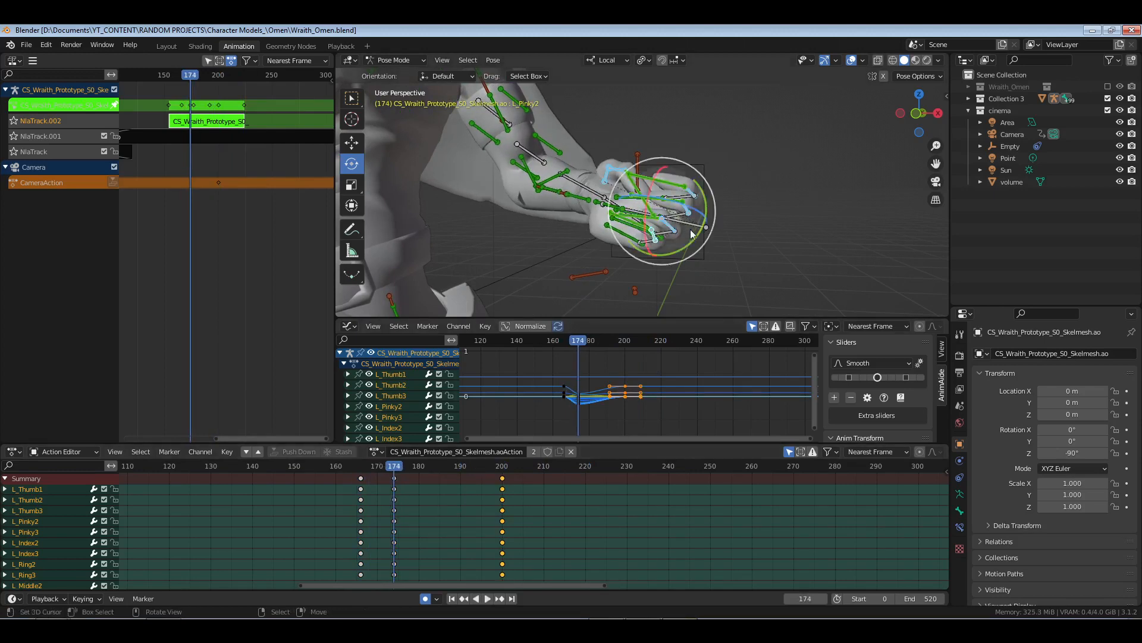
mouse_move(691, 233)
middle_down()
mouse_move(655, 229)
mouse_move(698, 243)
middle_up()
mouse_move(692, 209)
mouse_down()
mouse_move(684, 202)
mouse_move(702, 203)
mouse_up()
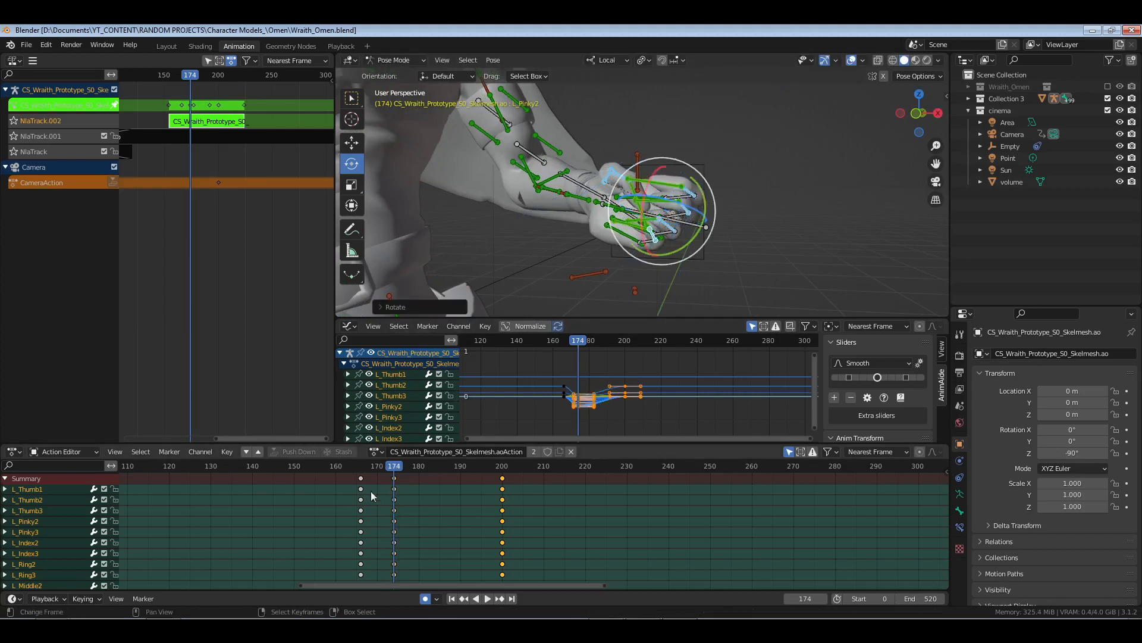
- Leave tweak mode on the left-arm strip, deselect the strip and rewind the timeline to frame 0
click(352, 469)
key(Tab)
click(172, 232)
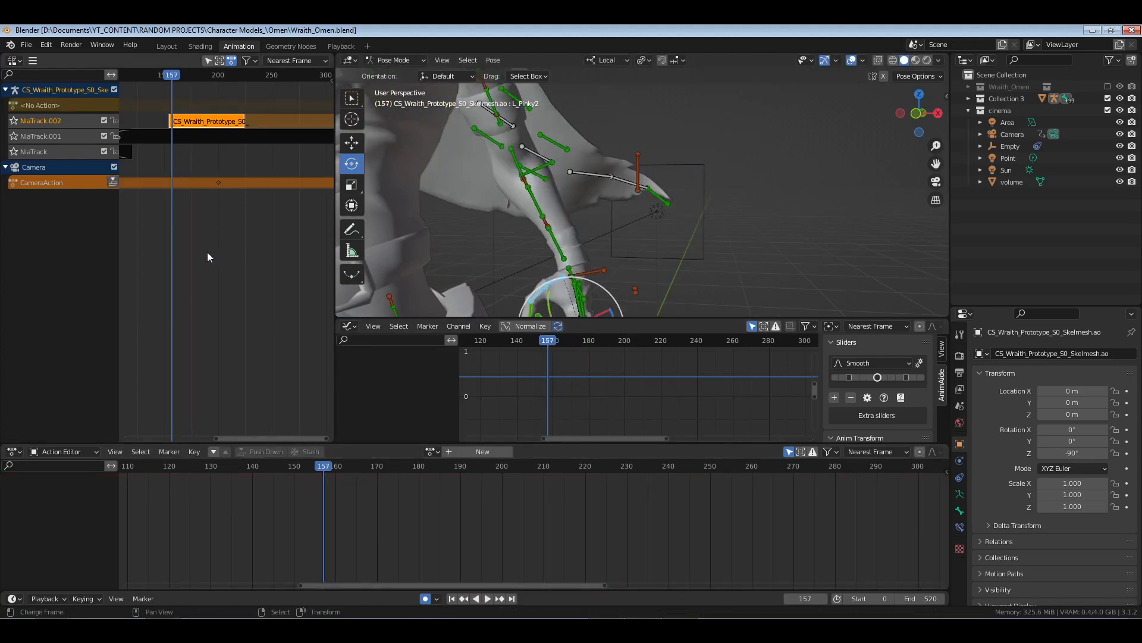
right_click(208, 252)
click(453, 598)
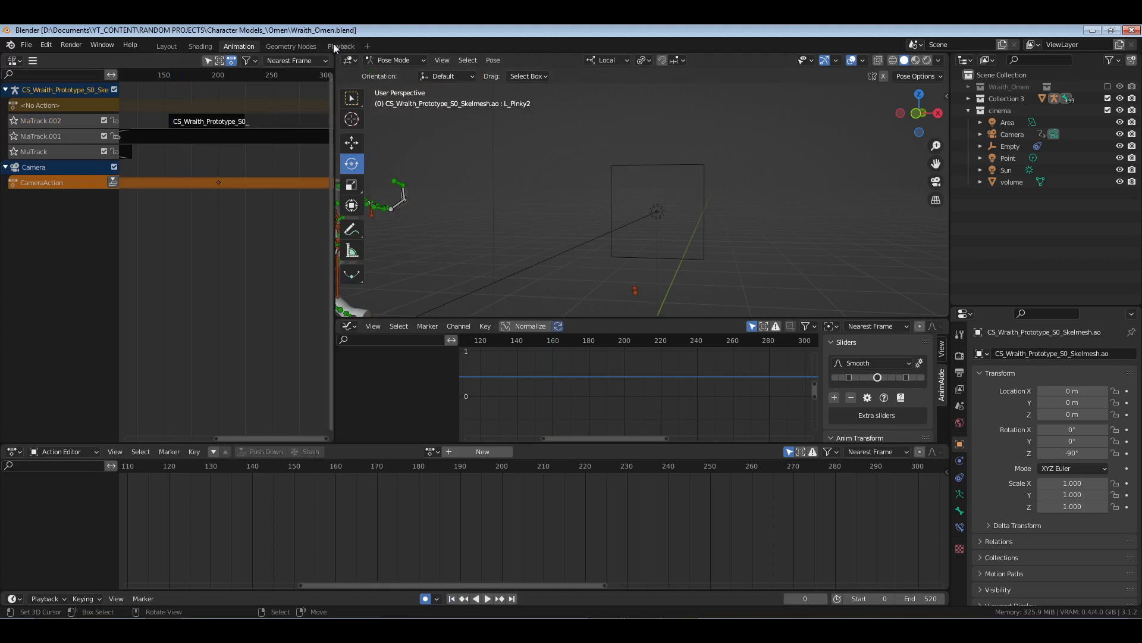
- Switch to the Playback workspace, save the file and play the animation through the left-arm gesture
click(336, 47)
key(ctrl+s)
key(space)
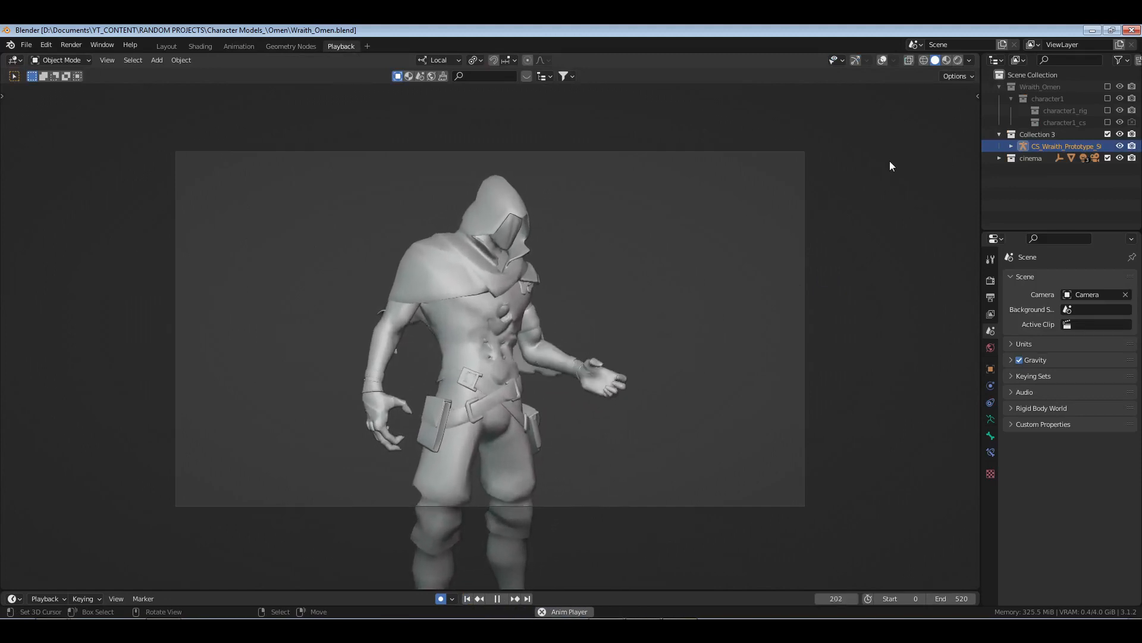
key(space)
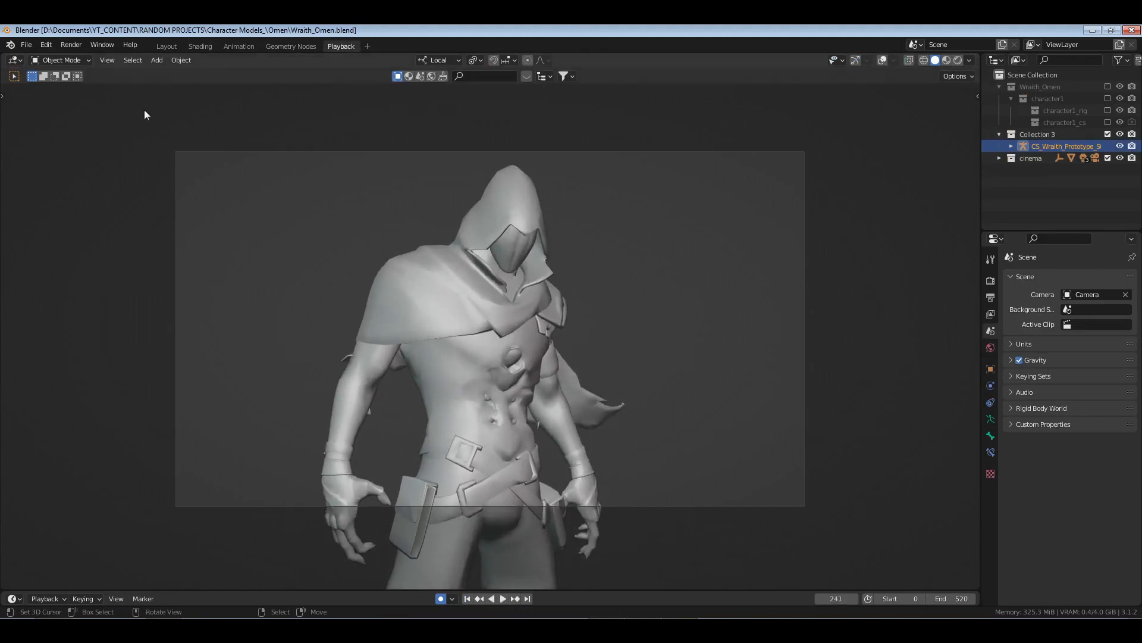
- Return to the Animation workspace, enter tweak mode on the left-arm strip and scrub to frame 185
click(238, 46)
click(197, 122)
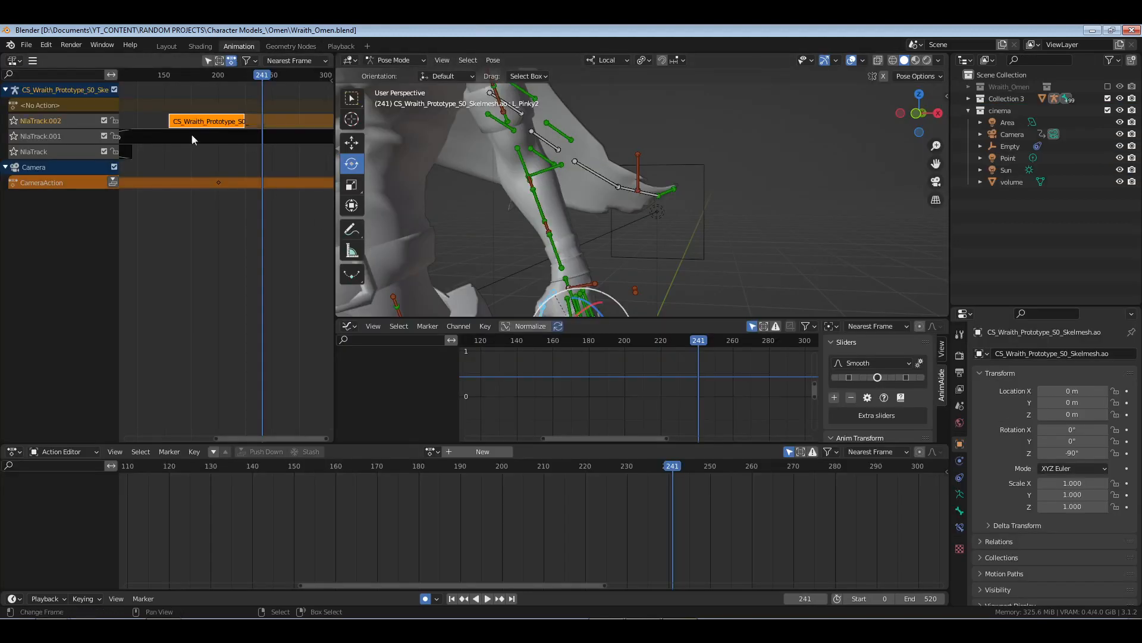
key(Tab)
mouse_move(430, 520)
mouse_down()
mouse_move(445, 527)
mouse_move(398, 523)
mouse_move(439, 520)
mouse_up()
- Rotate the L_Pinky1 and L_Pinky2 bones at frame 185 to refine the left pinky's pose
mouse_move(678, 172)
mouse_down()
mouse_move(697, 171)
mouse_move(666, 170)
mouse_up()
middle_drag(660, 189, 640, 217)
click(641, 216)
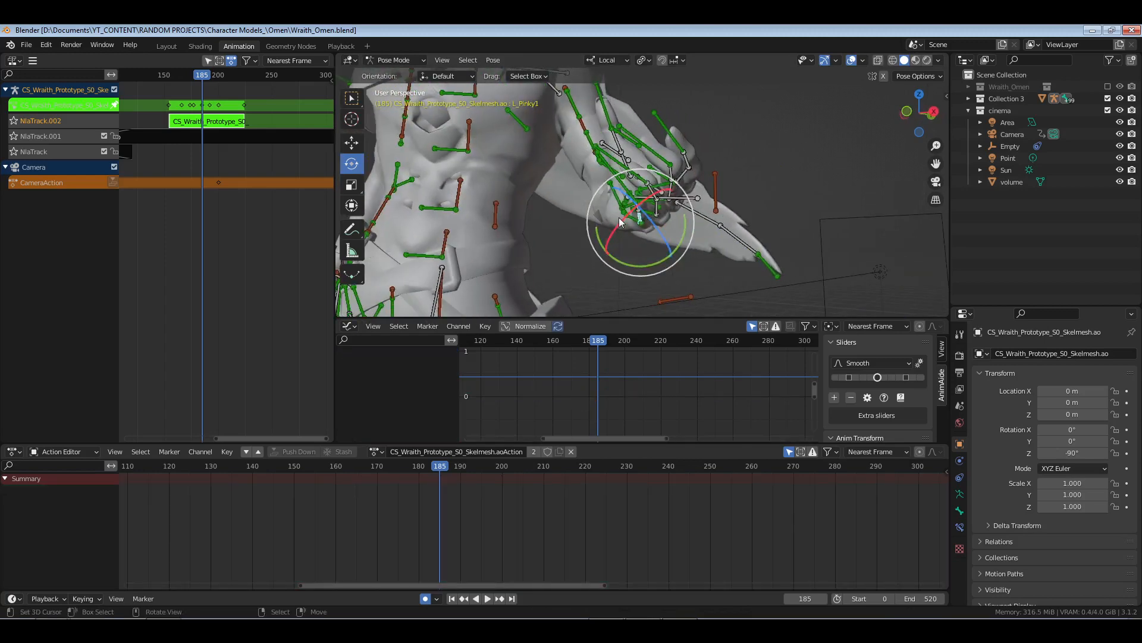
drag(640, 218, 625, 220)
middle_drag(624, 220, 601, 187)
click(650, 186)
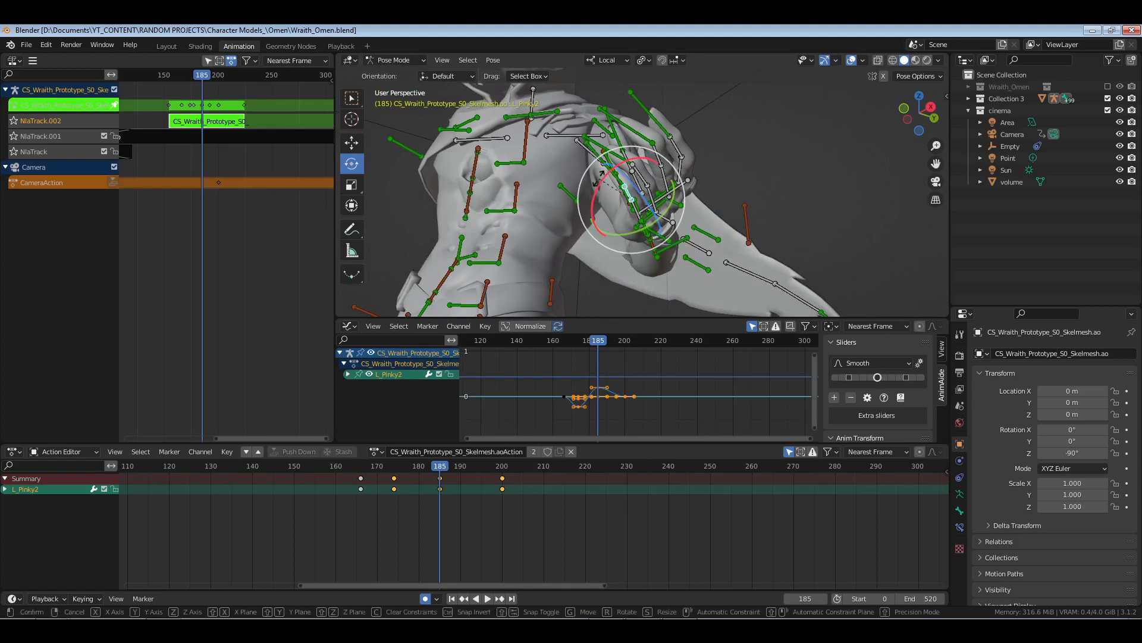
drag(598, 190, 588, 177)
middle_drag(588, 177, 626, 181)
- Scrub back to frame 137, exit tweak mode and deselect the left-arm strip
click(348, 501)
key(Tab)
drag(154, 230, 150, 230)
right_click(151, 229)
- In the Playback workspace, rewind to frame 0, deselect the character, save the file and play the full animation
click(341, 47)
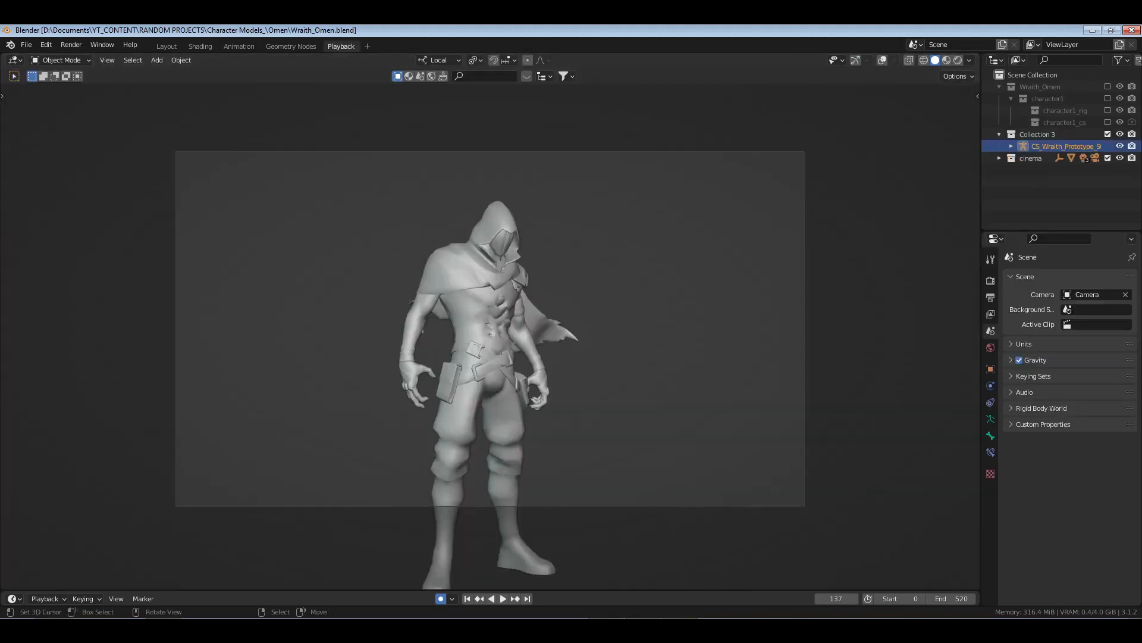
click(468, 599)
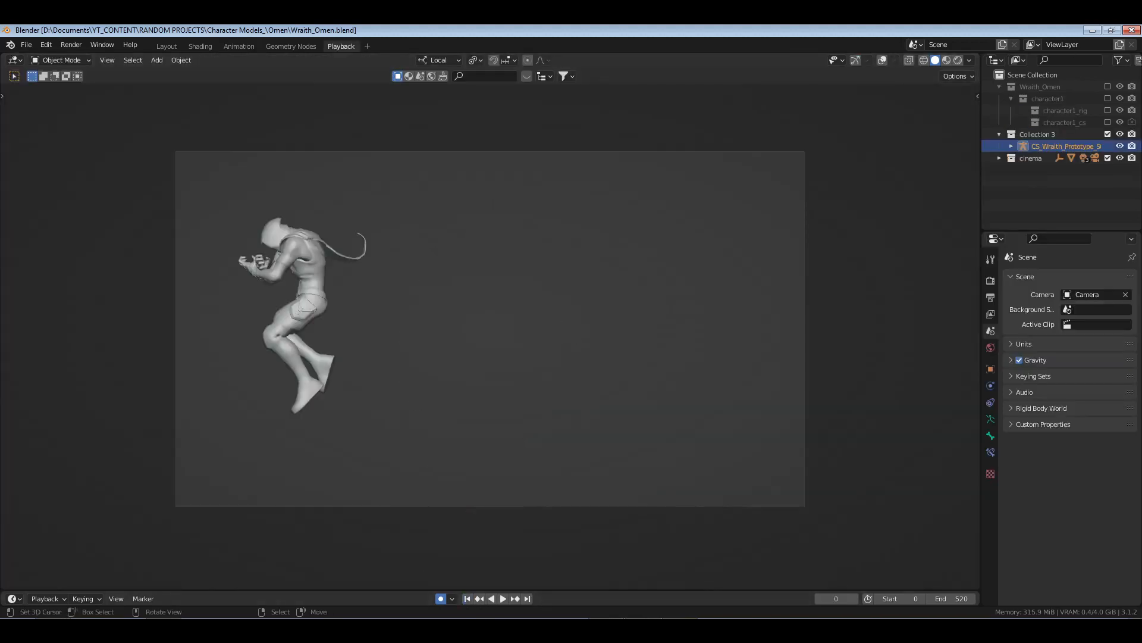
click(591, 470)
click(988, 190)
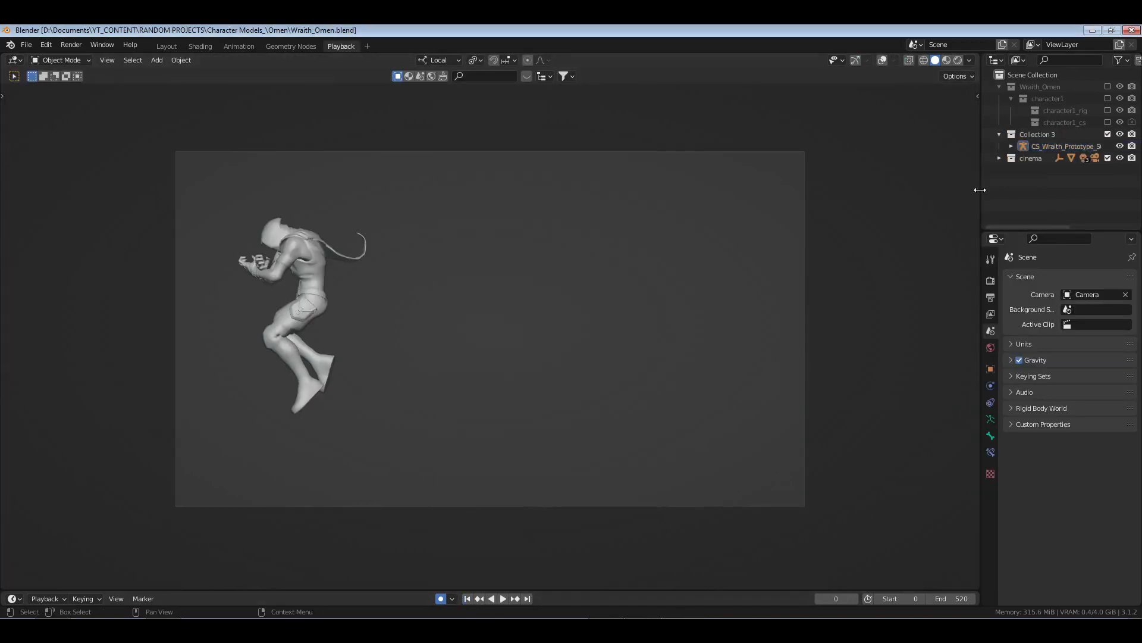
key(ctrl+s)
key(space)
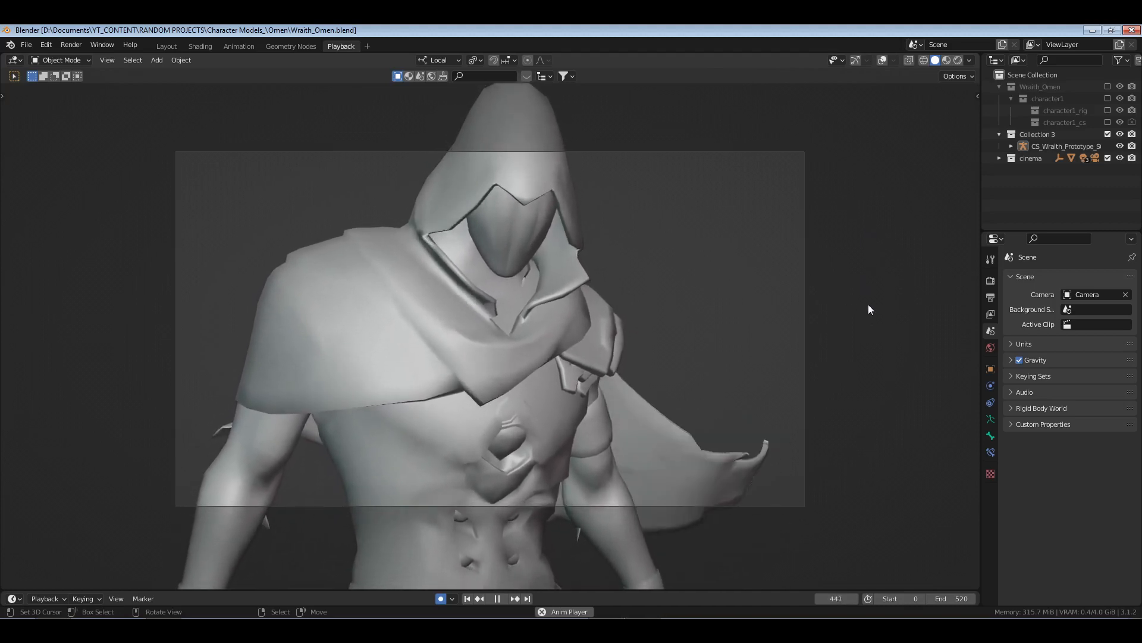
key(space)
- Return to the Animation workspace, select the left elbow bone and set the transform pivot point to Individual Origins
click(240, 46)
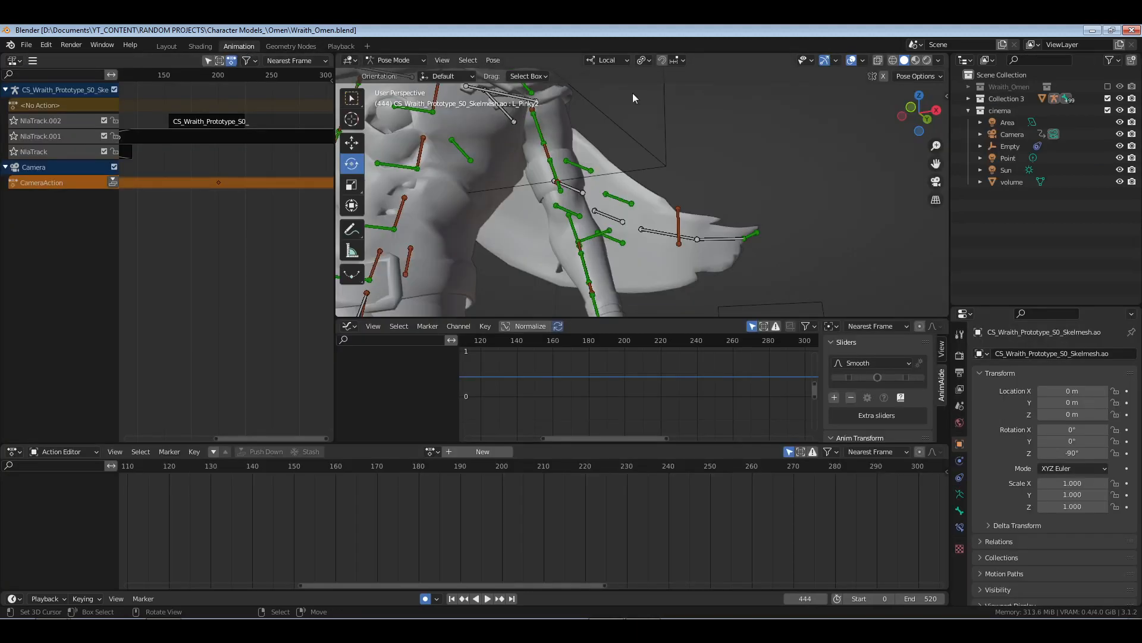
scroll(574, 206, down, 5)
middle_drag(576, 206, 618, 196)
scroll(714, 188, up, 4)
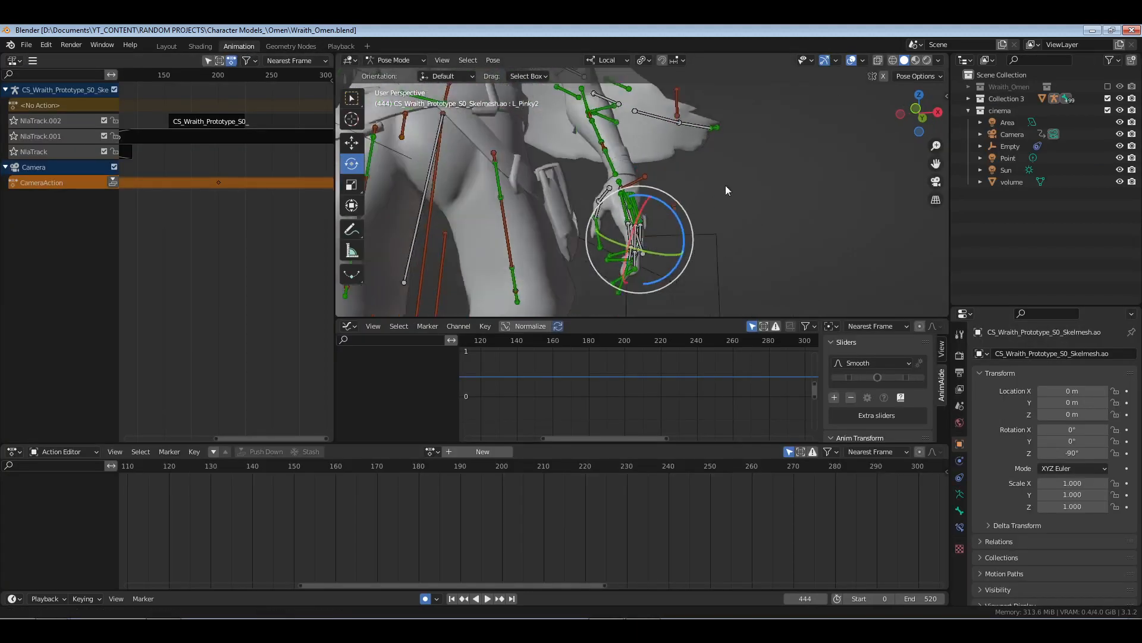
mouse_move(726, 185)
middle_down()
mouse_move(669, 207)
mouse_move(727, 202)
middle_up()
right_click(711, 134)
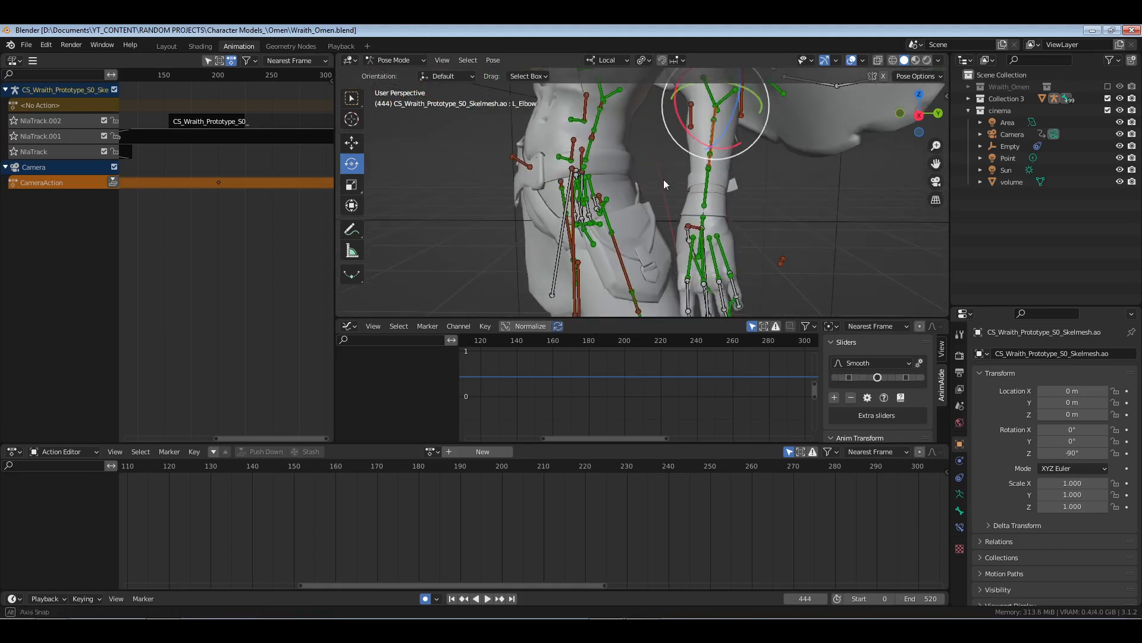
middle_drag(665, 181, 700, 185)
click(639, 61)
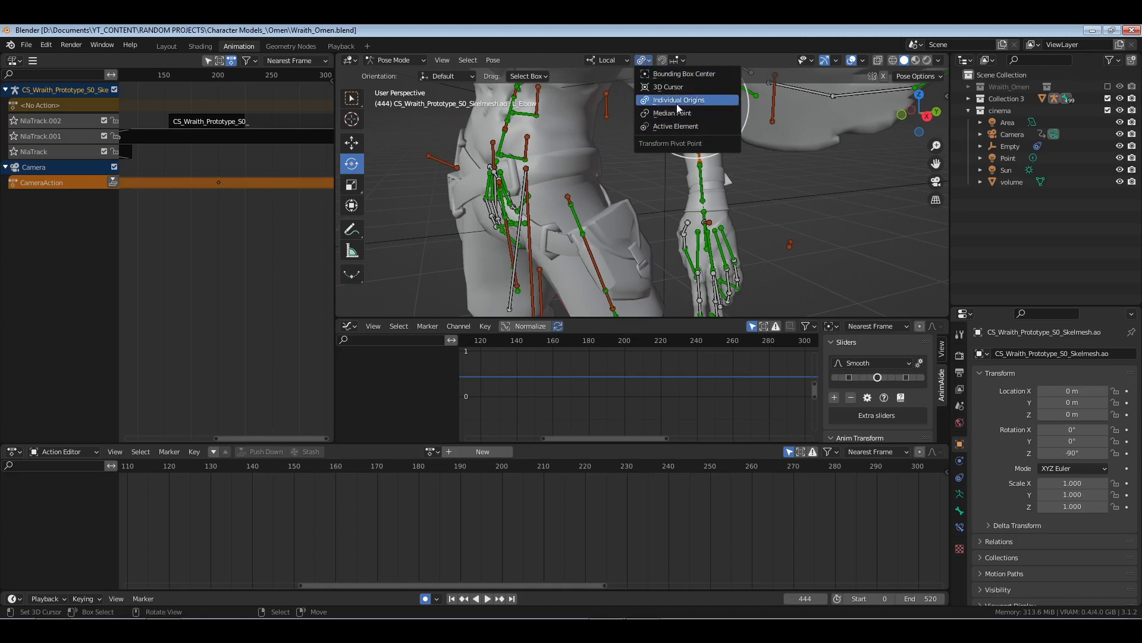
click(677, 100)
- Save the file from the Playback workspace and play the remaining part of the animation
middle_drag(609, 191, 705, 257)
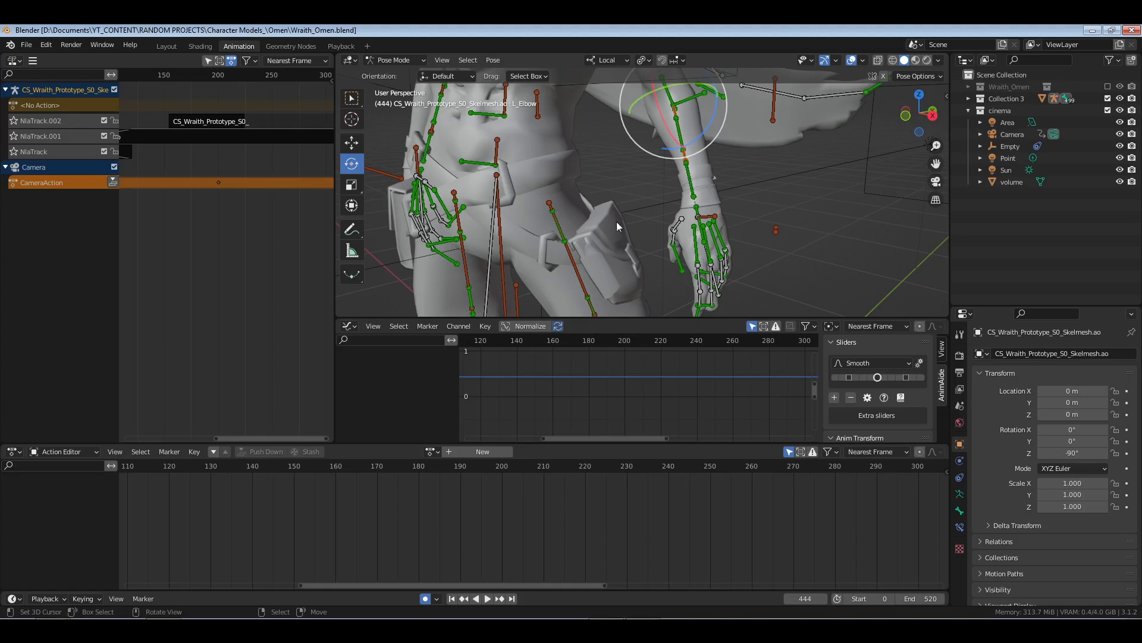
middle_drag(617, 222, 673, 188)
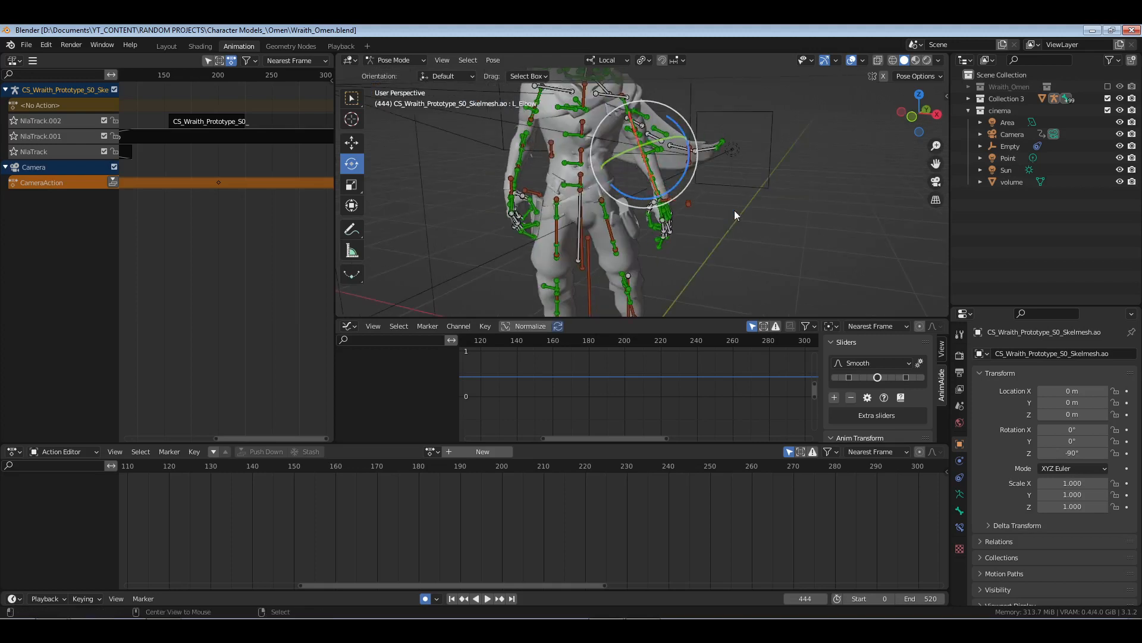
key(alt+a)
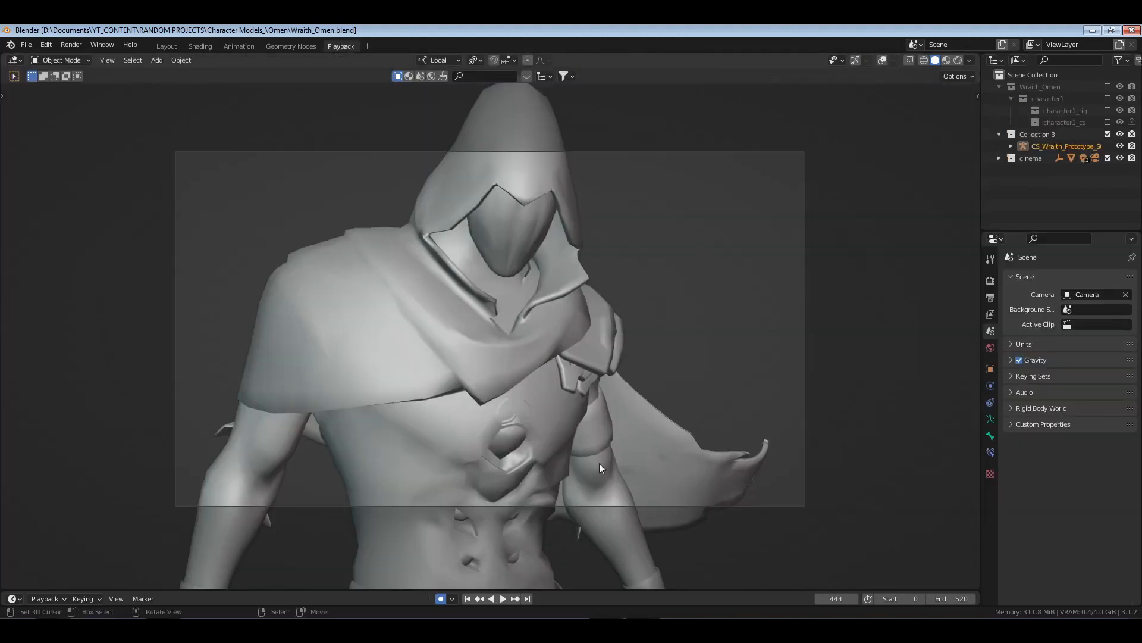
key(ctrl+s)
key(space)
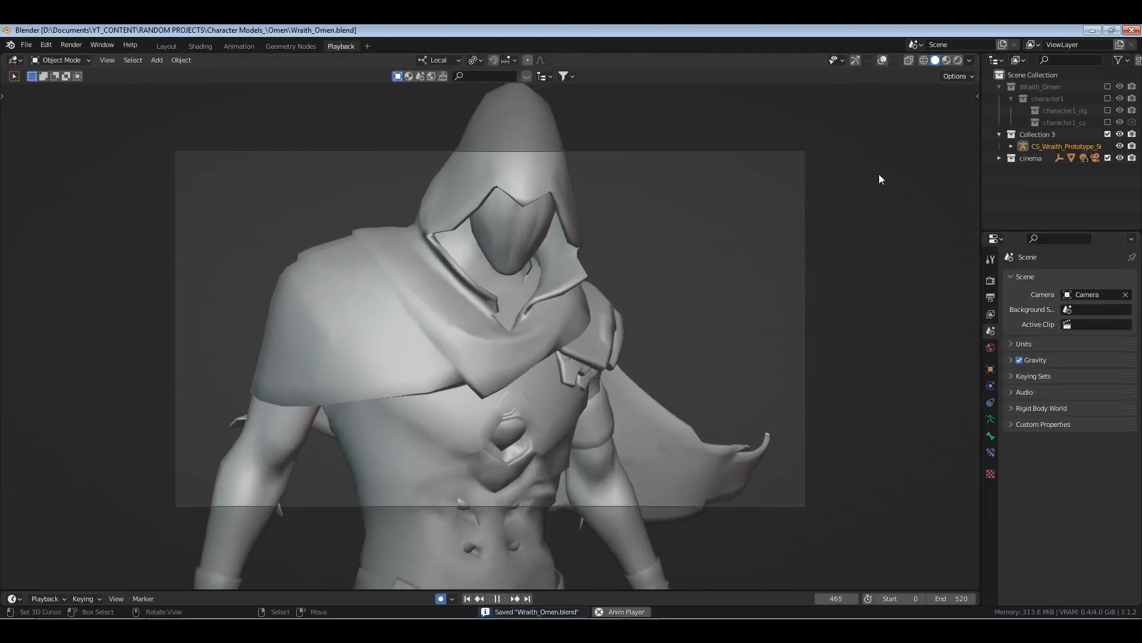
key(space)
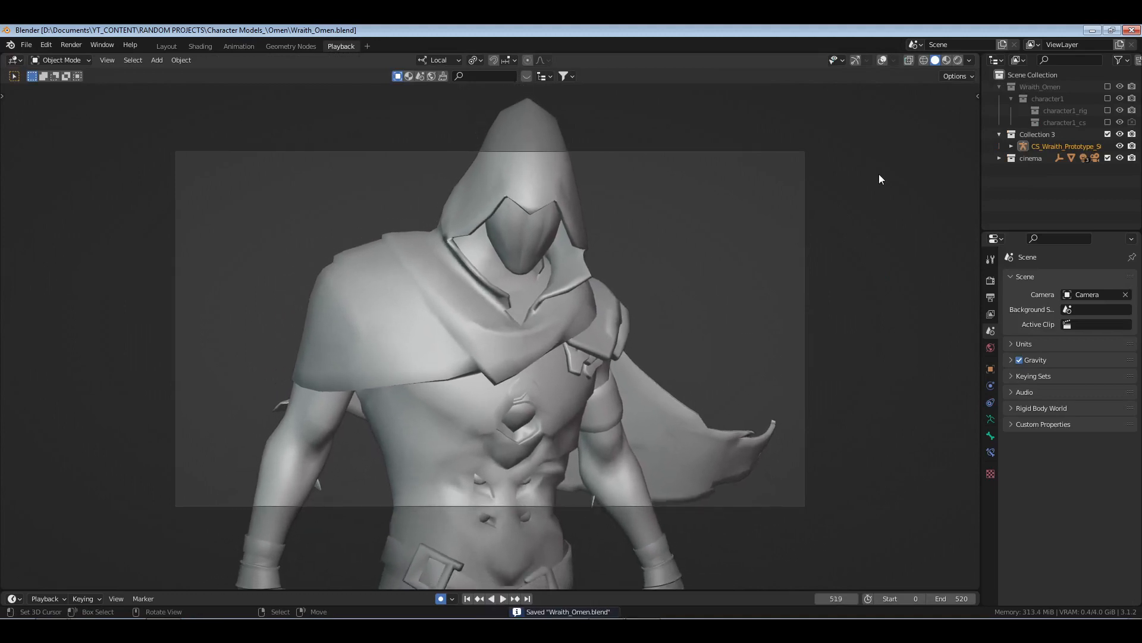
- In the Animation workspace, go to frame 120 and snap the CS_Wraith_S0_IdleLoop strip to the current frame
click(238, 46)
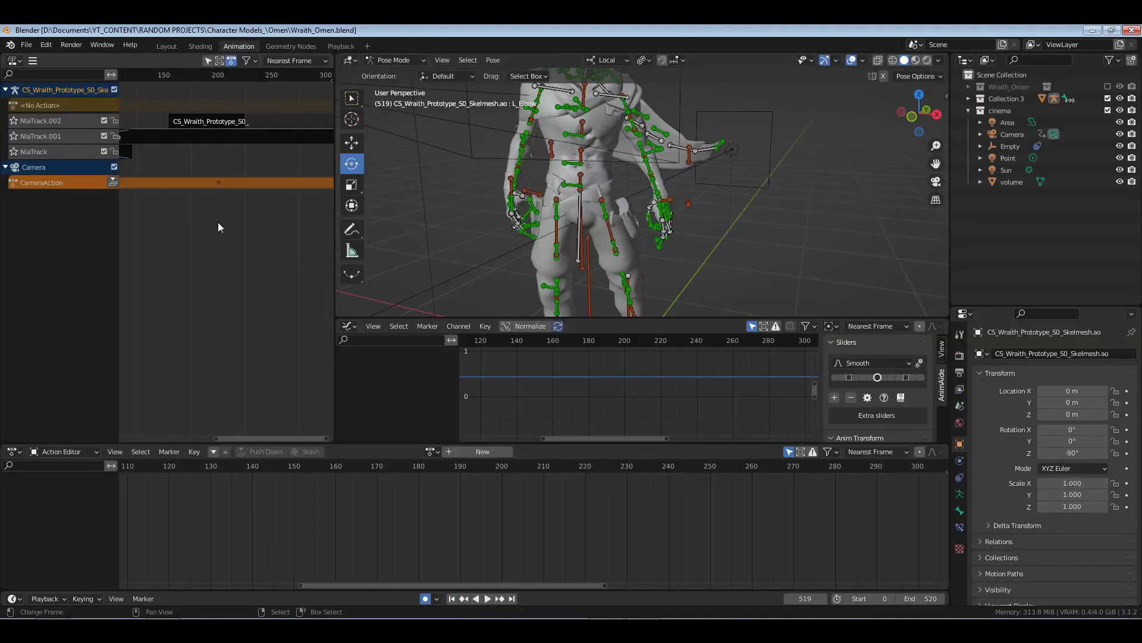
drag(228, 218, 257, 218)
middle_drag(279, 216, 249, 220)
drag(215, 222, 232, 222)
middle_drag(189, 182, 200, 176)
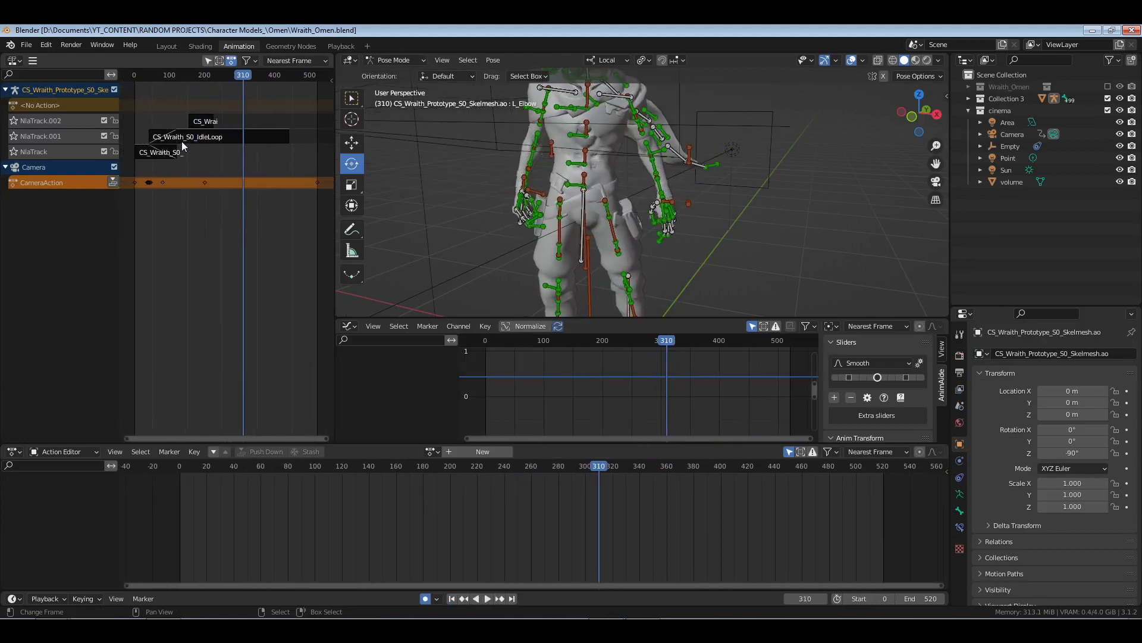
click(809, 597)
text(120)
key(Return)
click(224, 140)
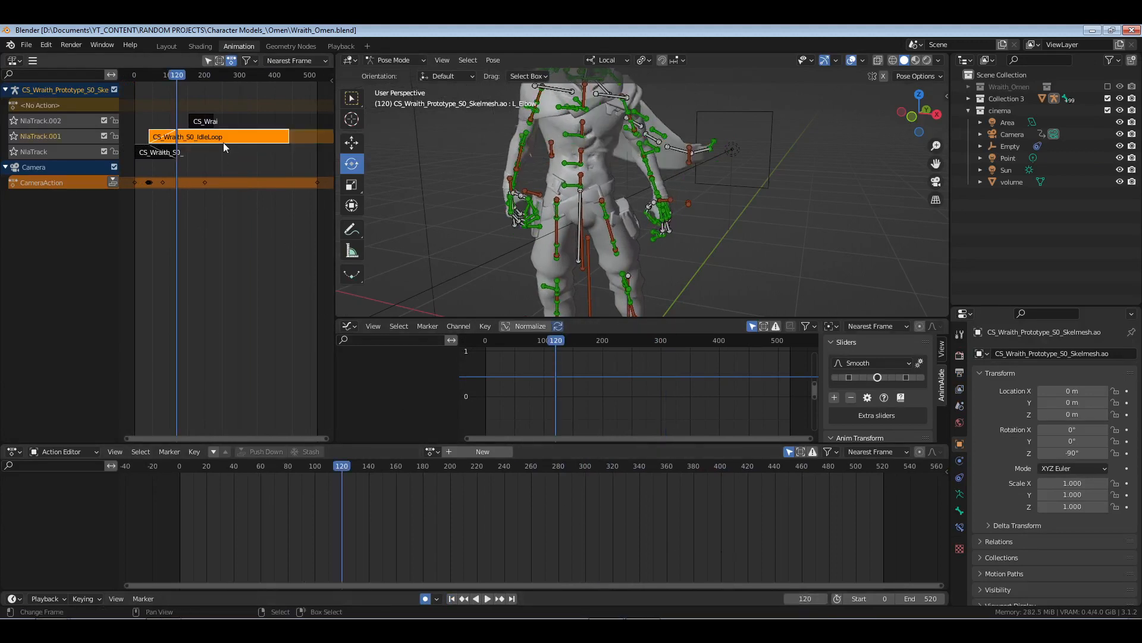
key(shift+s)
click(172, 151)
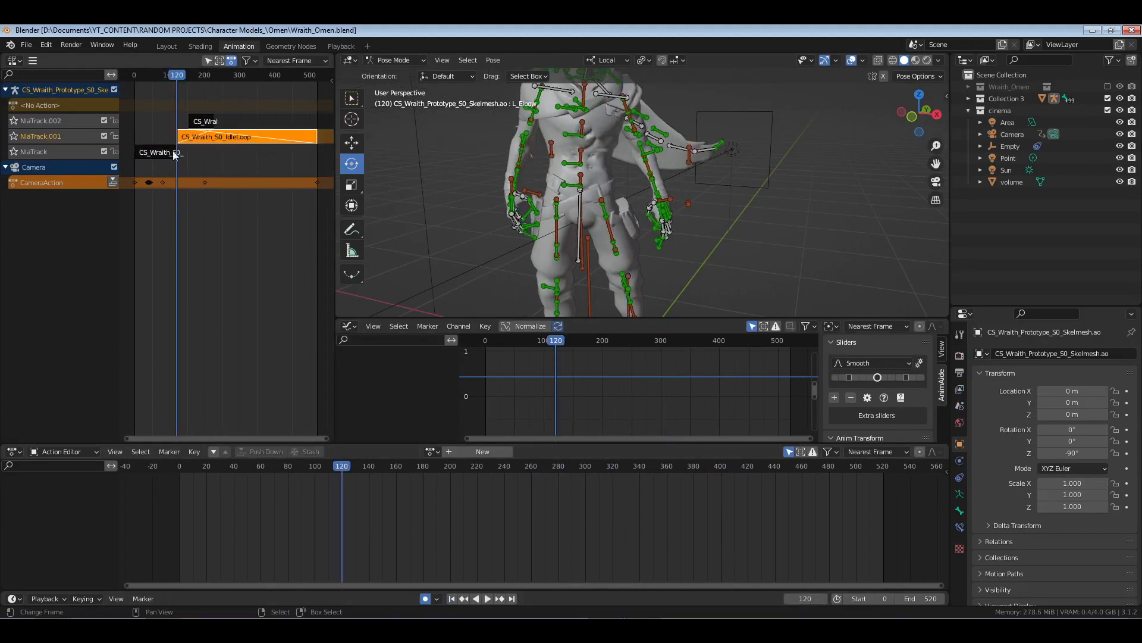
- Turn off Auto Blend In/Out on the IdleLoop strip and set its Blend In and Out values to 0
click(156, 153)
key(n)
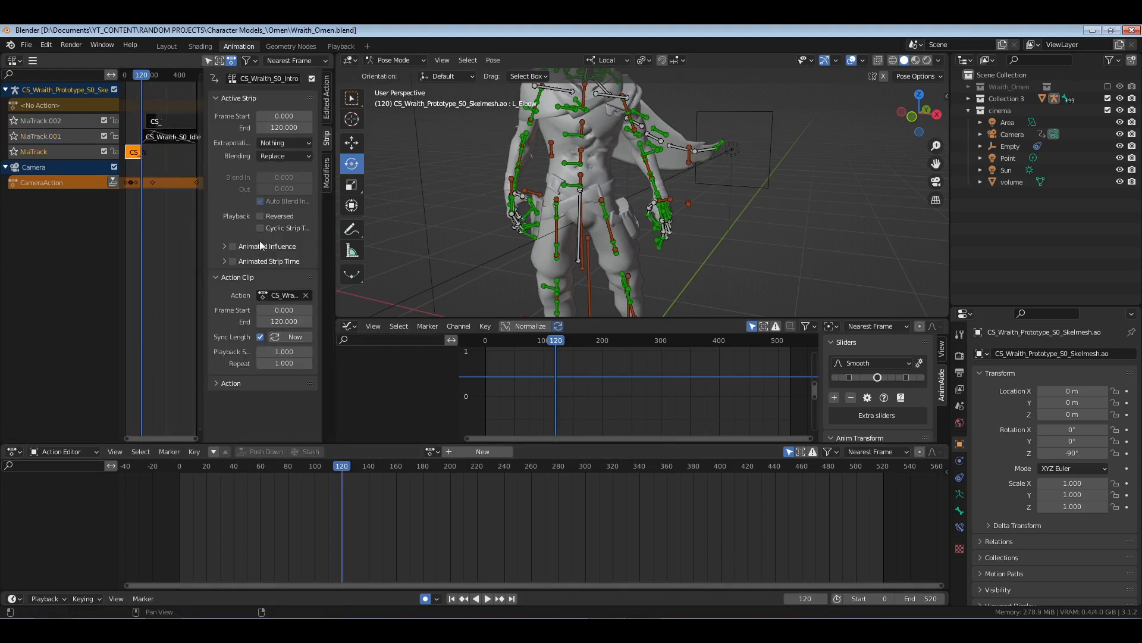
click(167, 140)
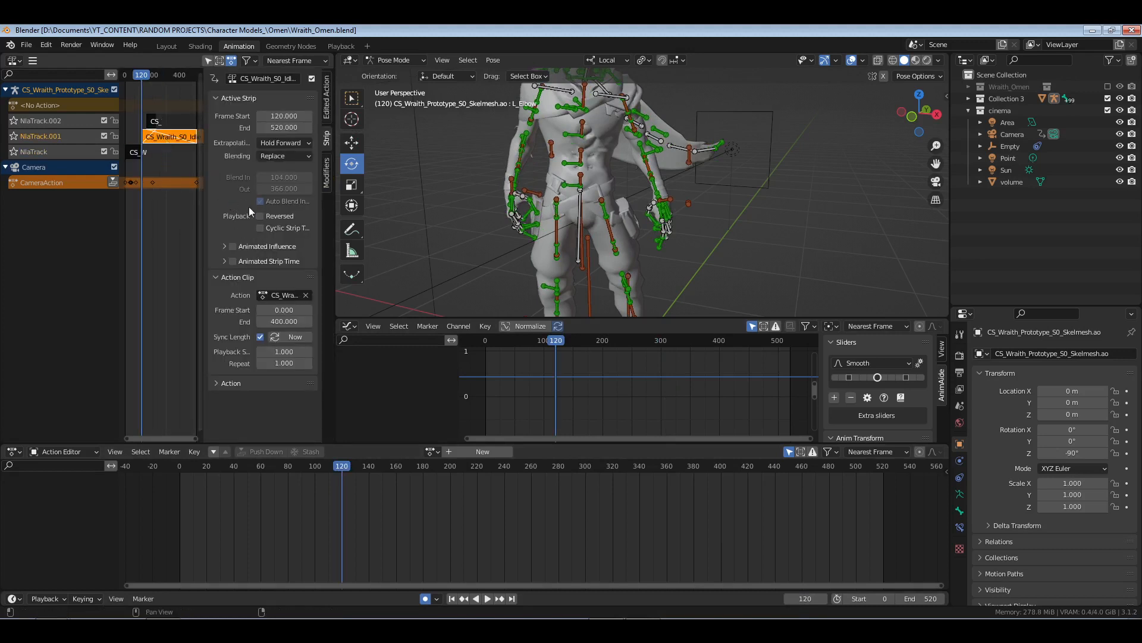
key(n)
key(n)
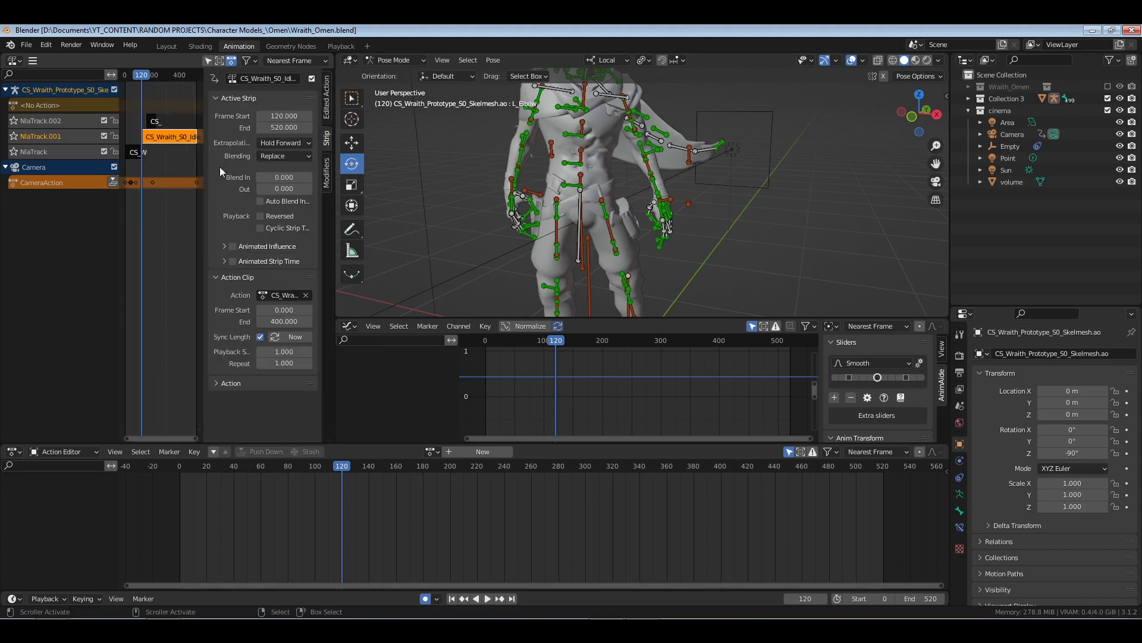
key(n)
- Select the additive left-arm strip, move it later on the timeline and play back the new timing
click(209, 123)
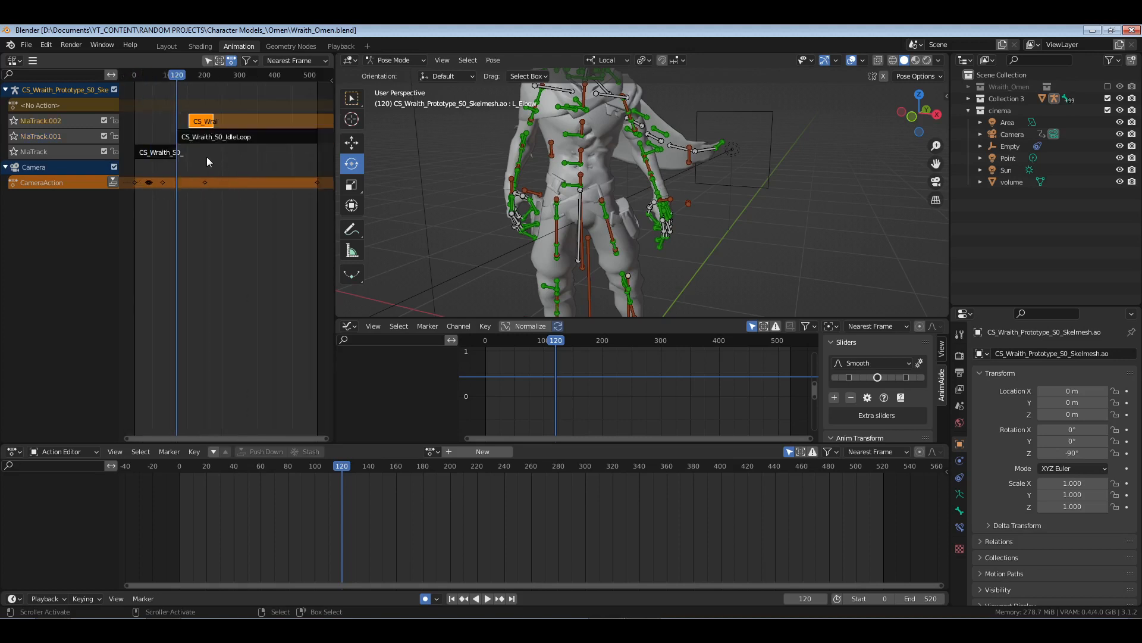
key(space)
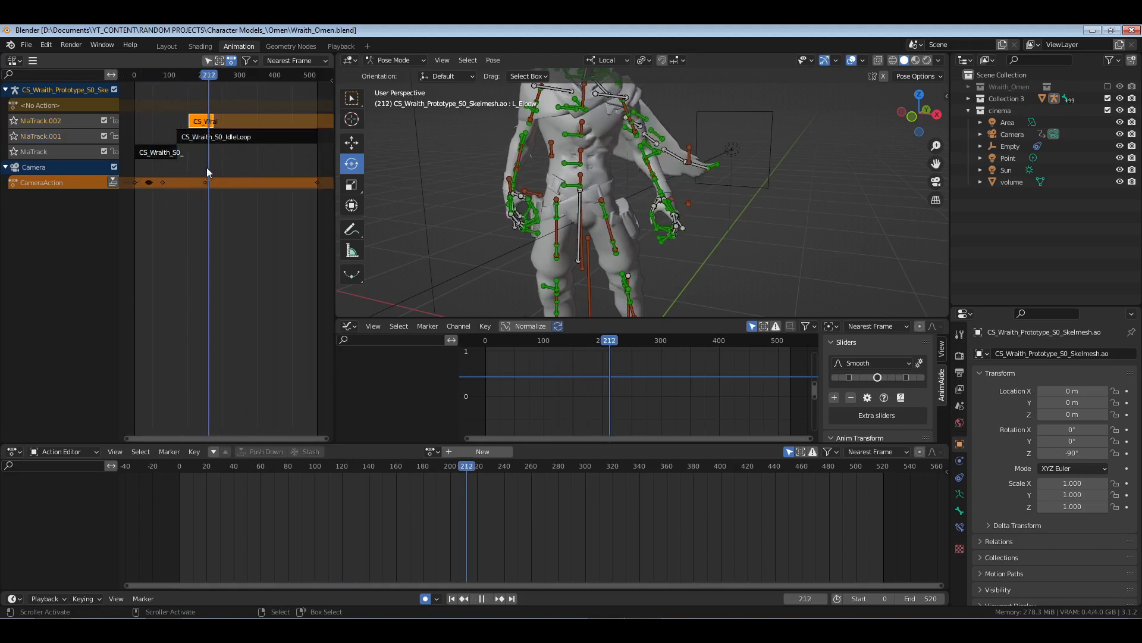
key(space)
key(g)
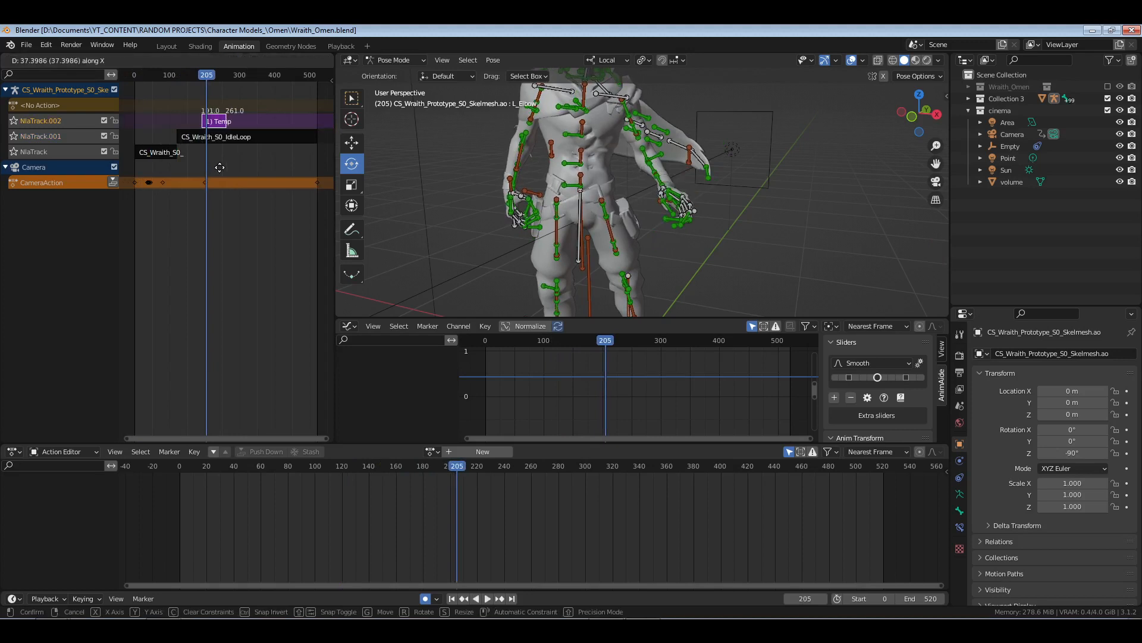
click(227, 168)
mouse_move(212, 167)
mouse_down()
mouse_move(234, 168)
mouse_move(204, 168)
mouse_up()
key(space)
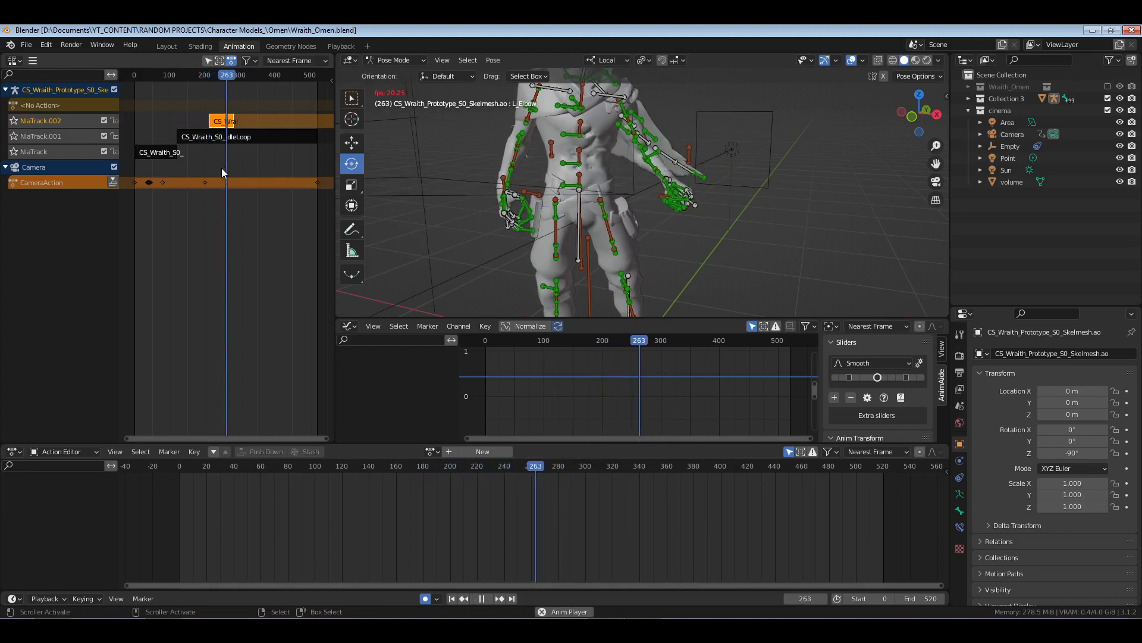
key(space)
- Switch to the camera view, review the motion and move the left-arm strip earlier to start at about frame 166
key(KP_0)
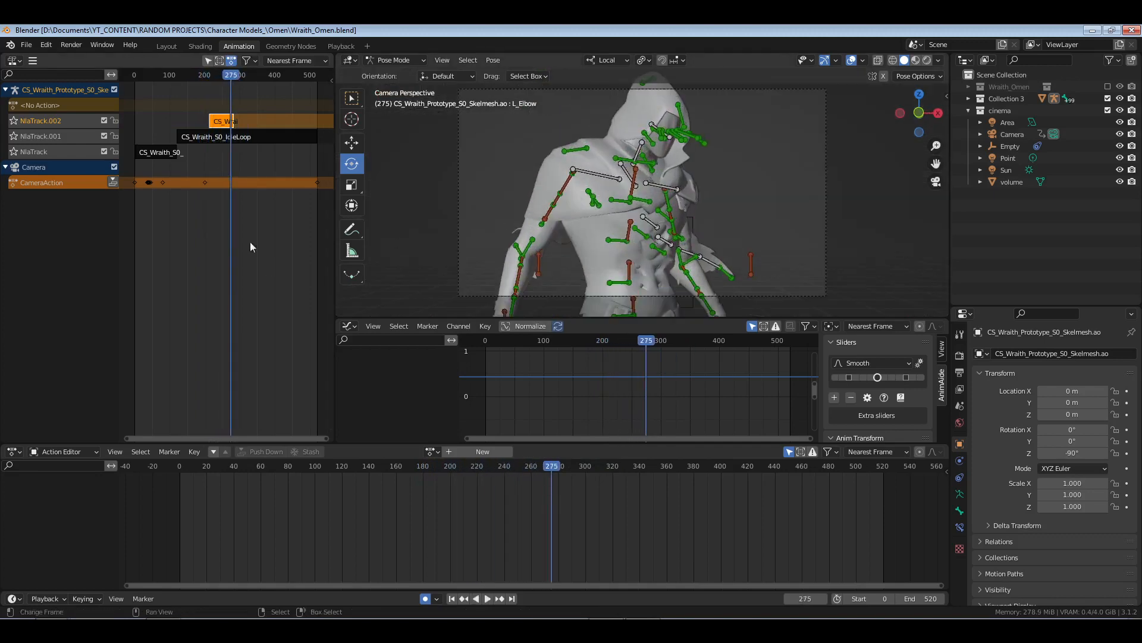
click(207, 153)
key(space)
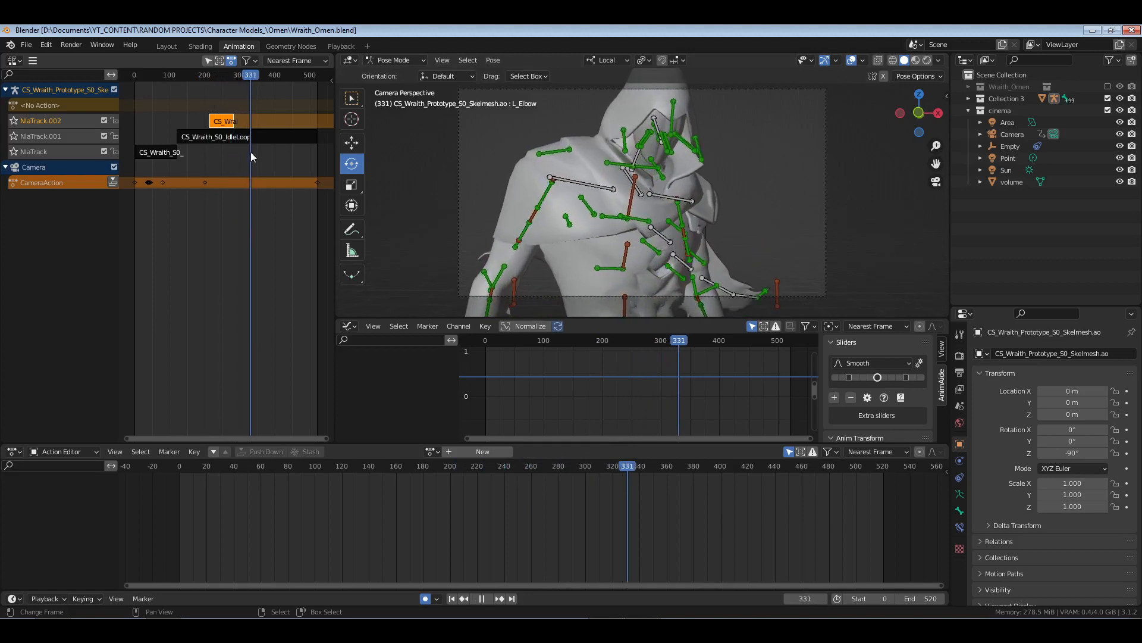
drag(267, 152, 193, 151)
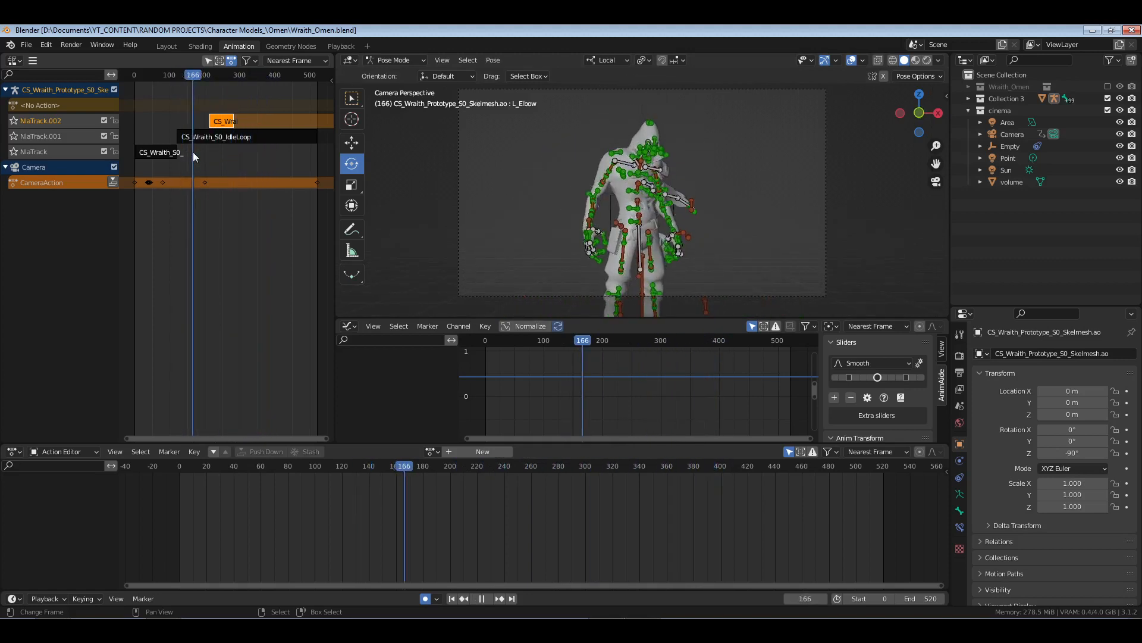
key(space)
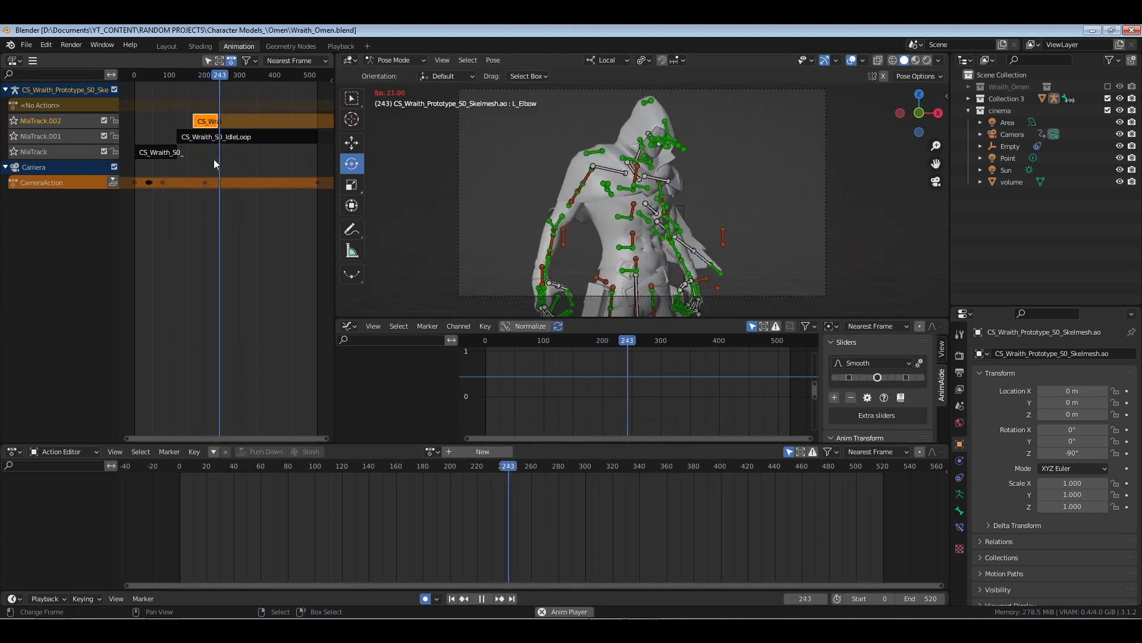
key(space)
- Rewind to frame 0, save the file and play the animation in the Playback workspace
drag(209, 159, 122, 117)
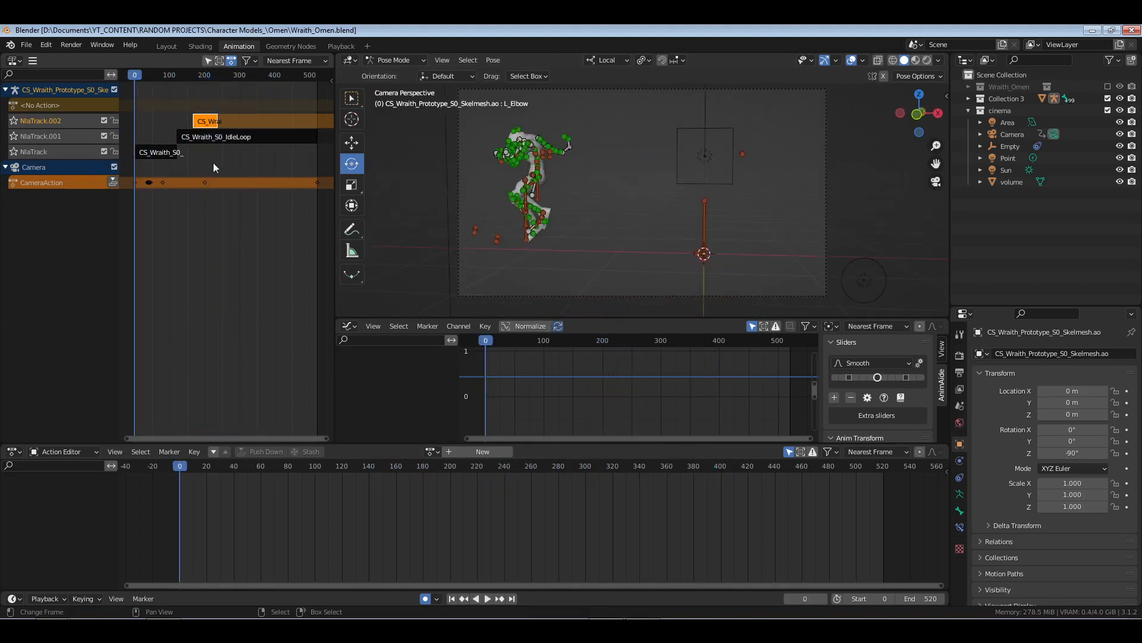
key(ctrl+s)
click(341, 45)
key(space)
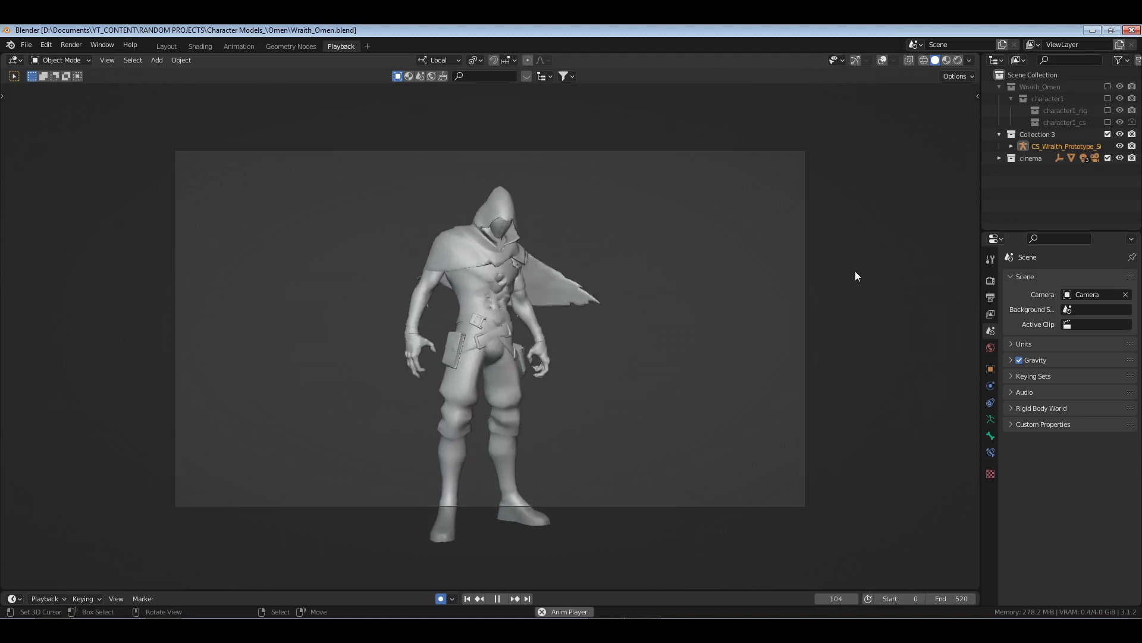
key(space)
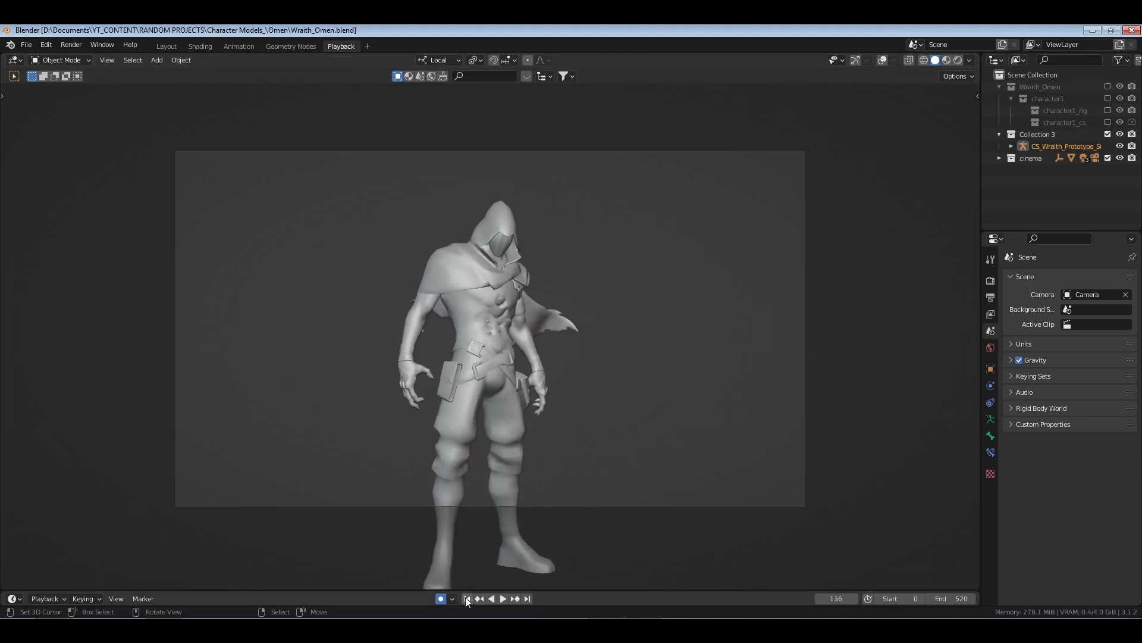
- Rewind the animation to frame 0 and switch the viewport to Rendered shading
click(467, 598)
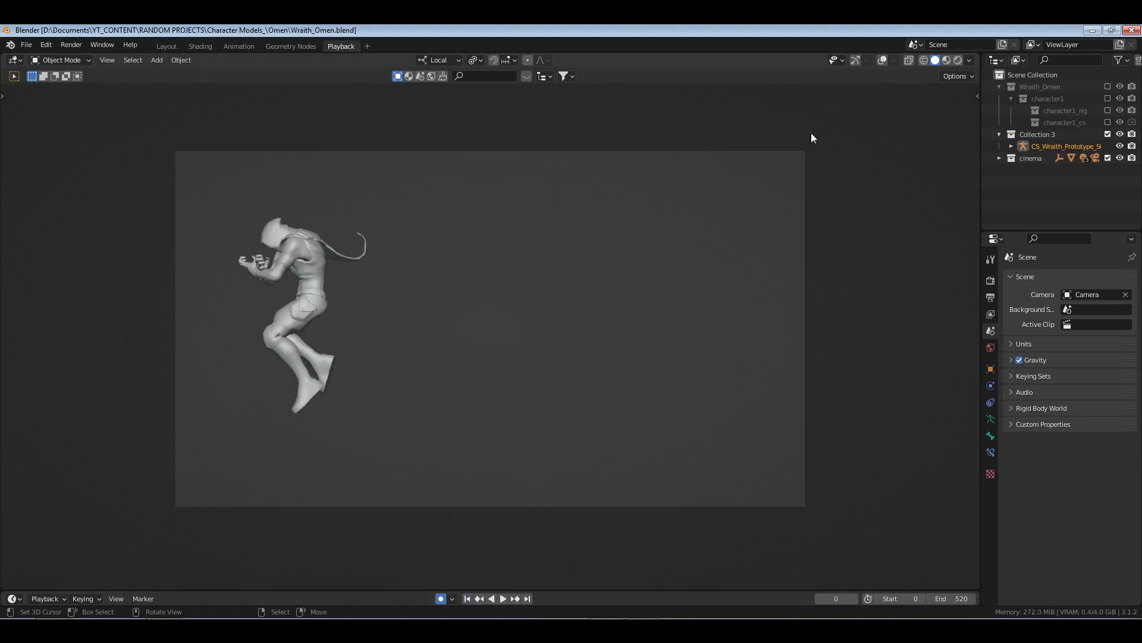
key(shift+z)
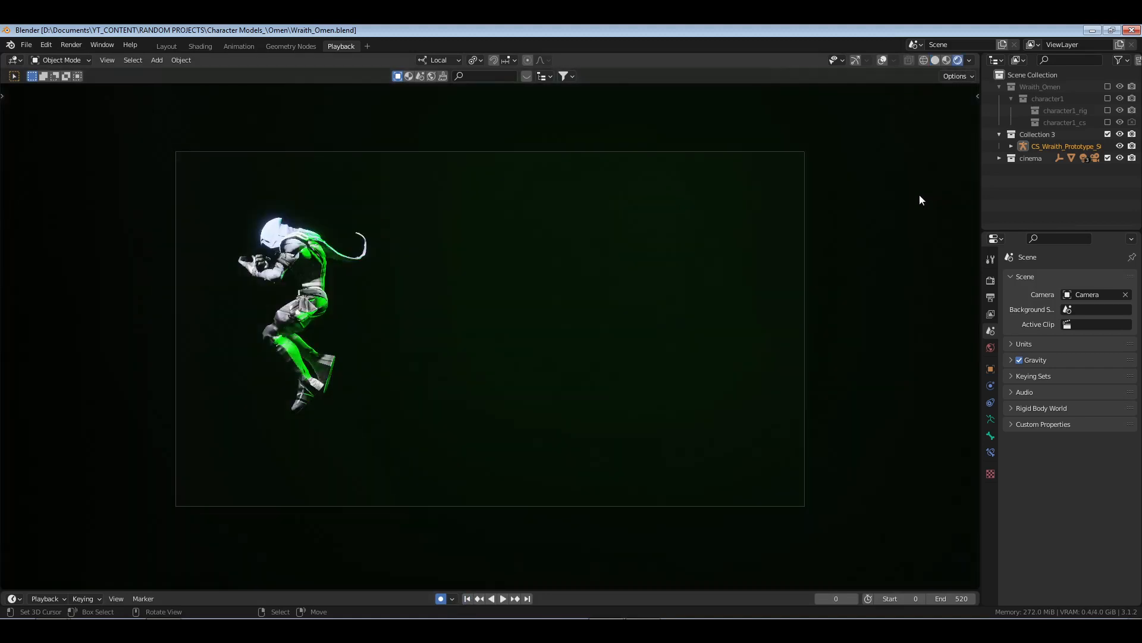
right_click(1029, 191)
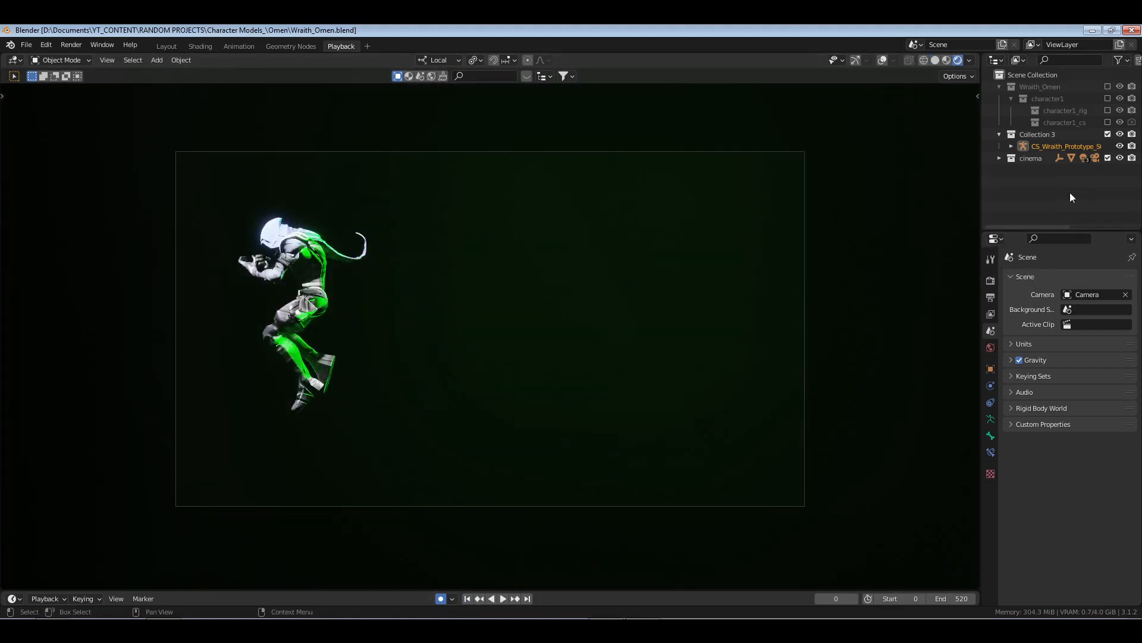
right_click(1049, 196)
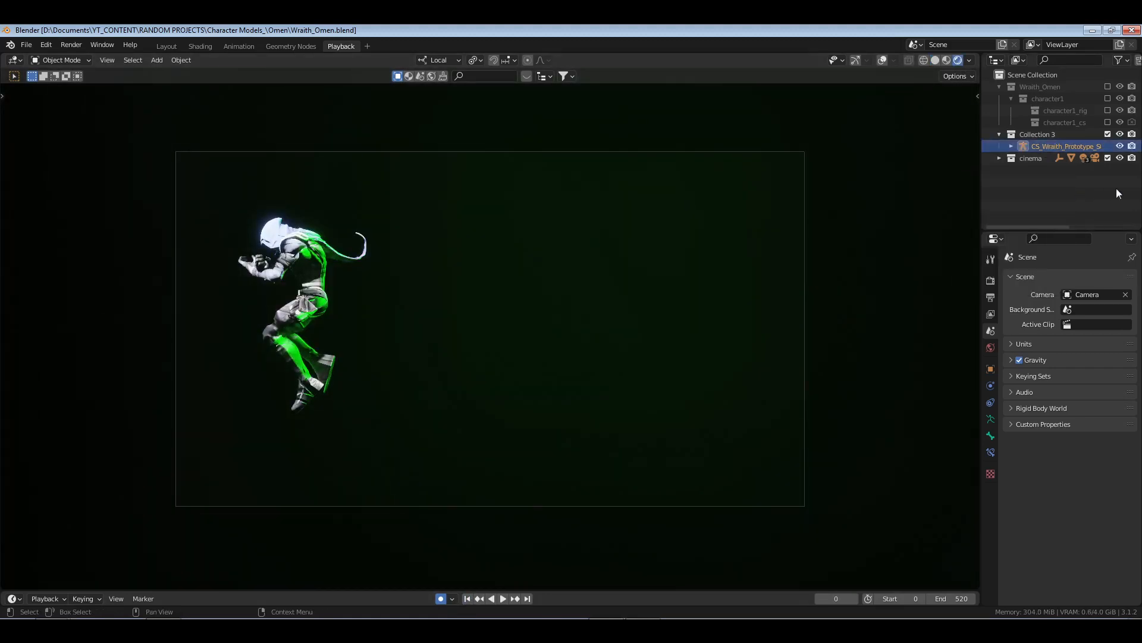
- Deselect the character armature and play the rendered animation with the viewport overlays hidden
click(884, 60)
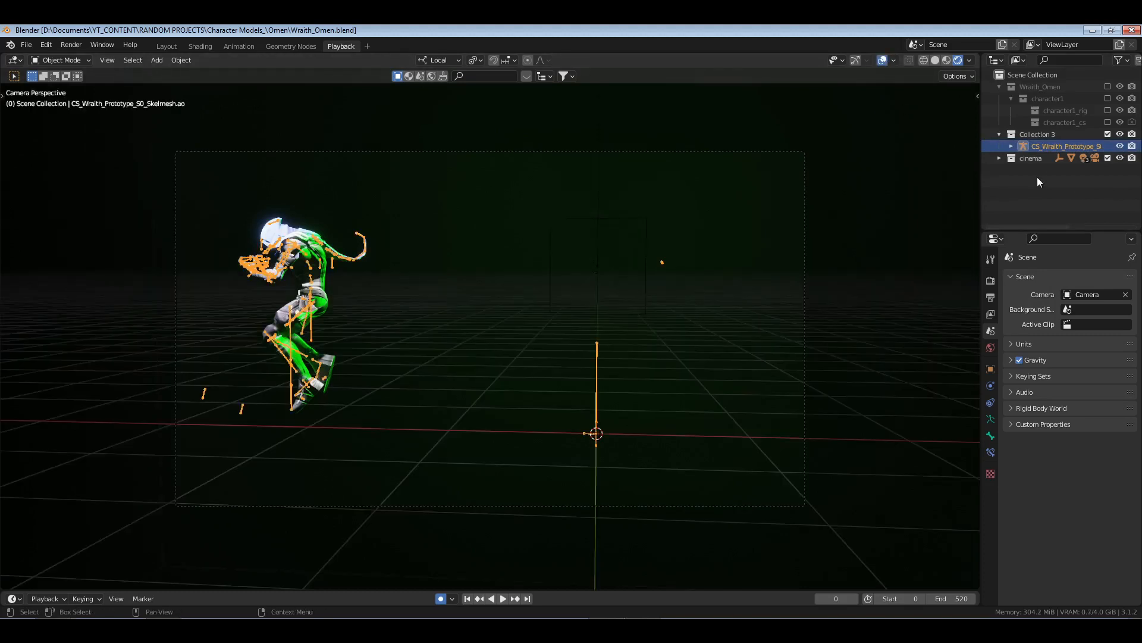
click(1037, 177)
click(883, 62)
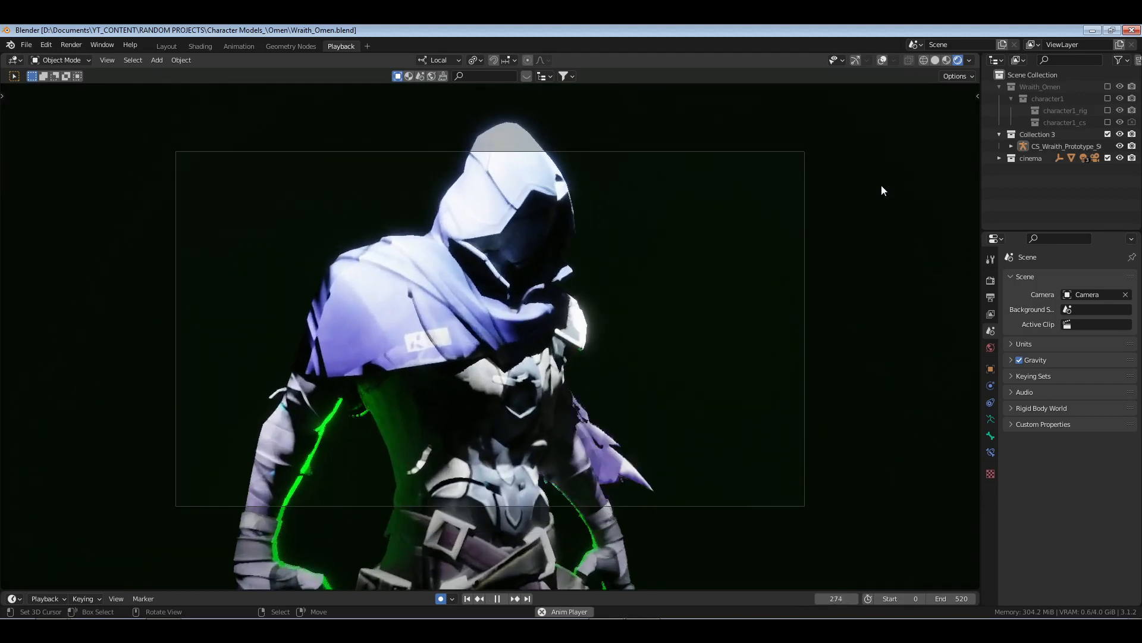
key(space)
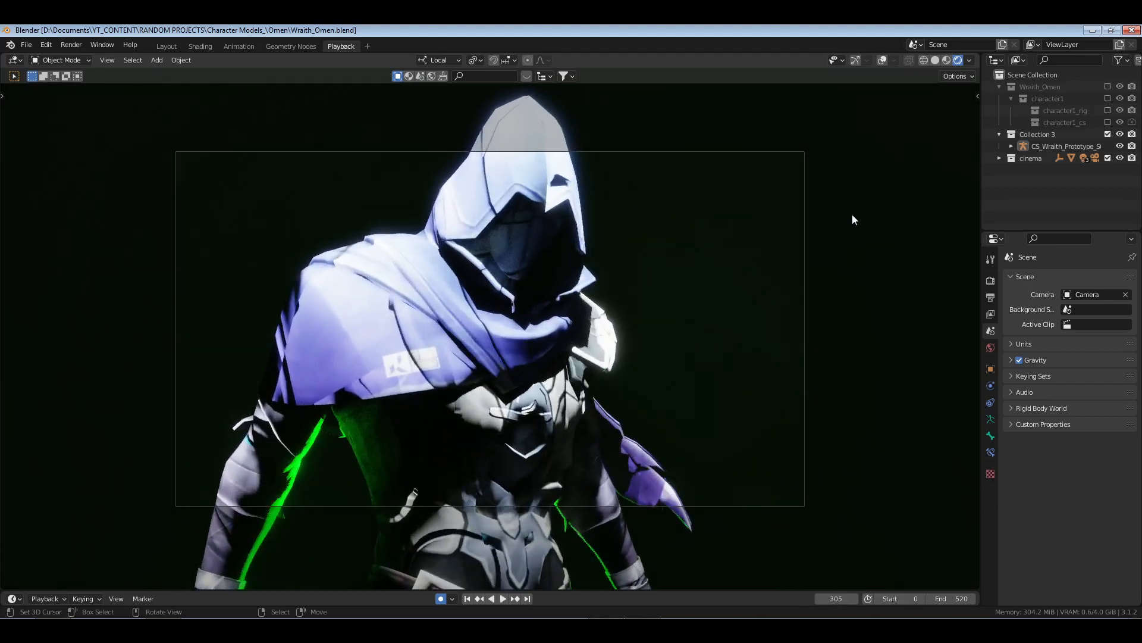